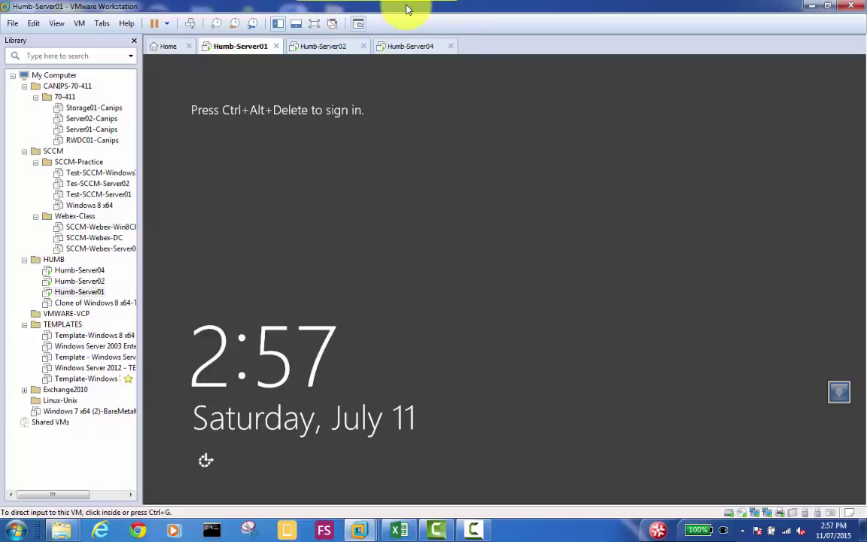
Step: Bring Chrome forward and maximize it, then switch to the Excel attendance workbook
left_click(140, 529)
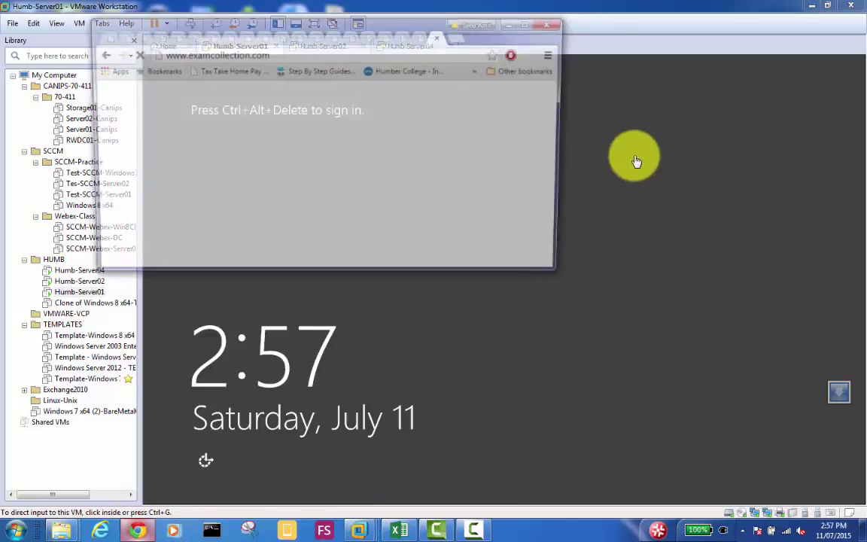
left_click(531, 24)
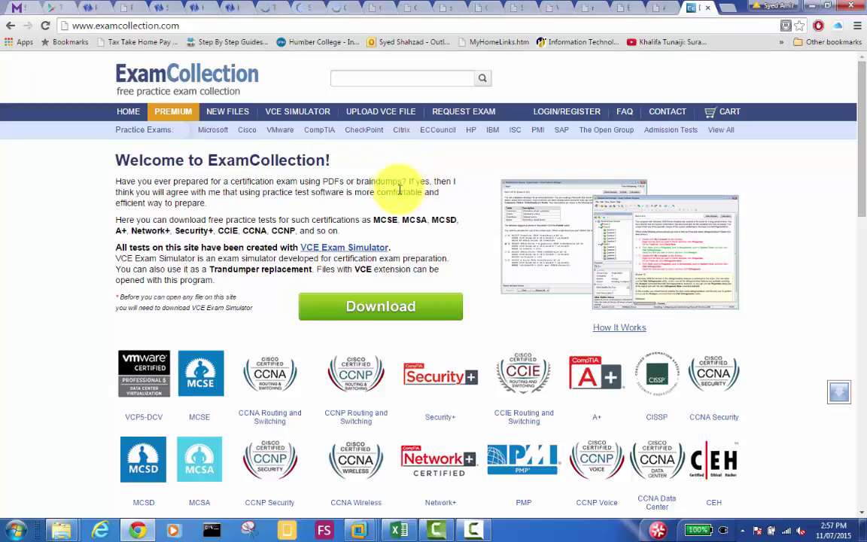
left_click(399, 529)
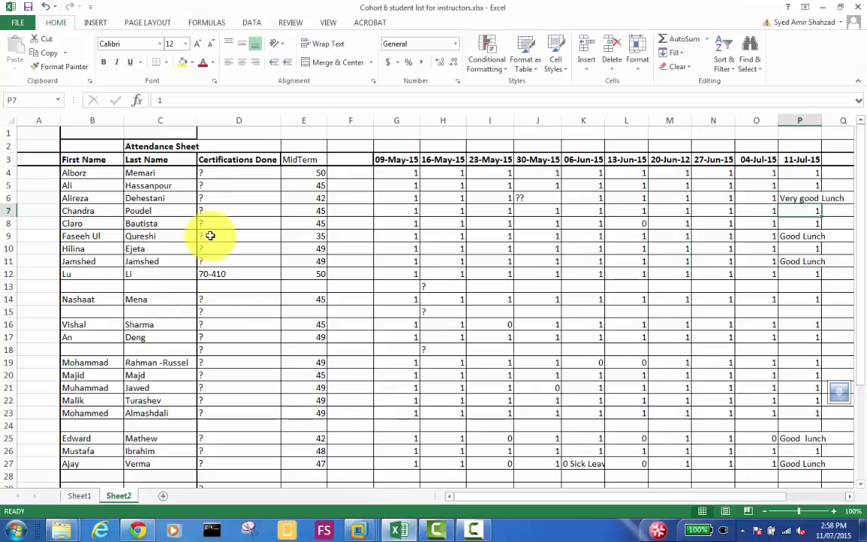
Step: Enter 'Exam? Next Date' in the Certifications Done cell D19
scroll(232, 359, "down", 3)
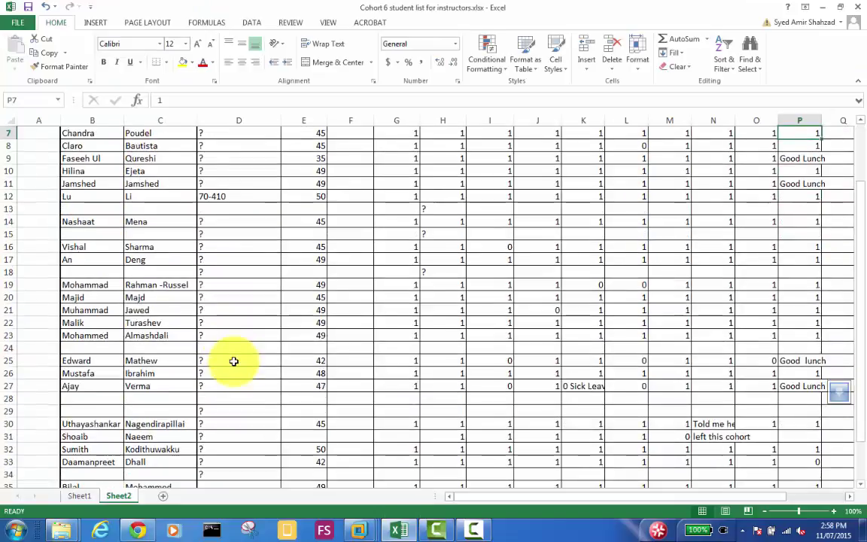
scroll(233, 356, "down", 3)
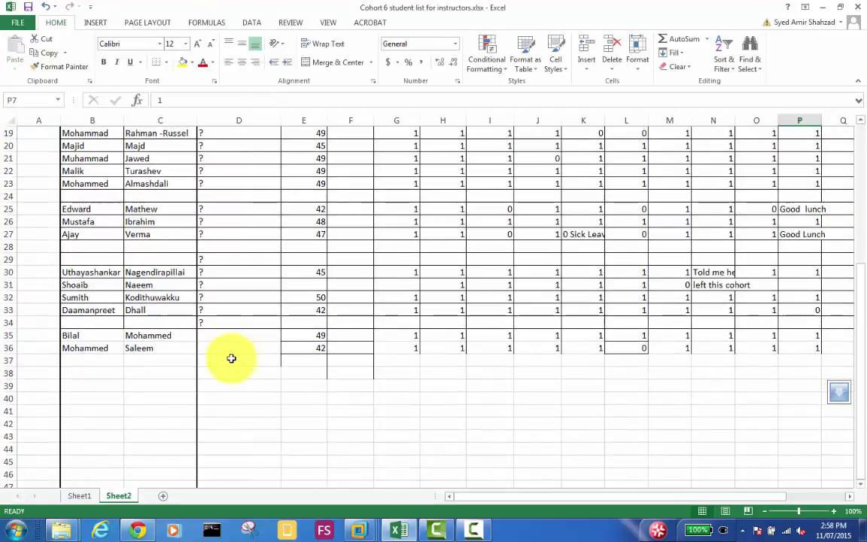
scroll(231, 358, "up", 3)
scroll(231, 358, "up", 1)
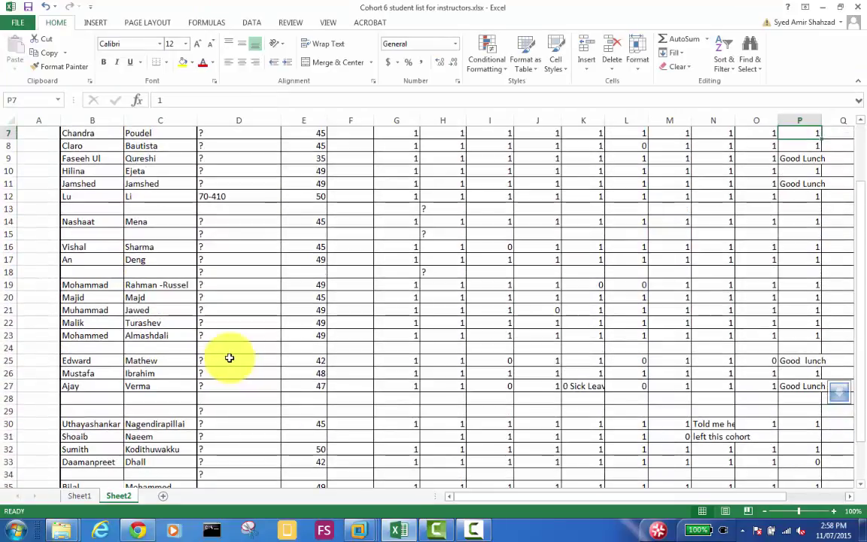
scroll(230, 357, "up", 1)
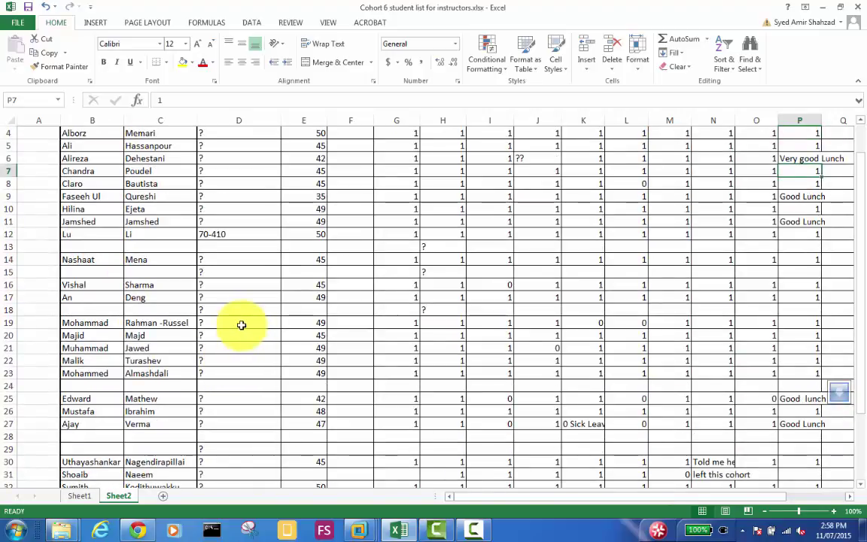
left_click(240, 323)
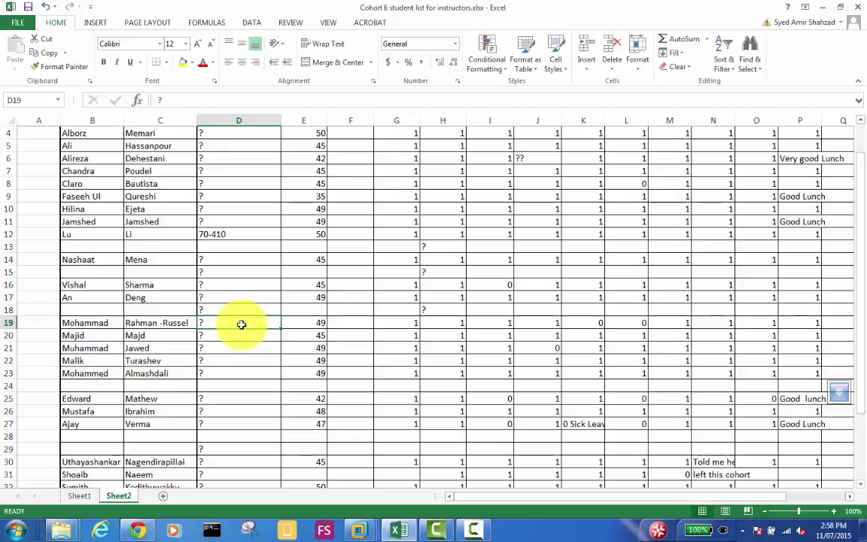
type("Exam")
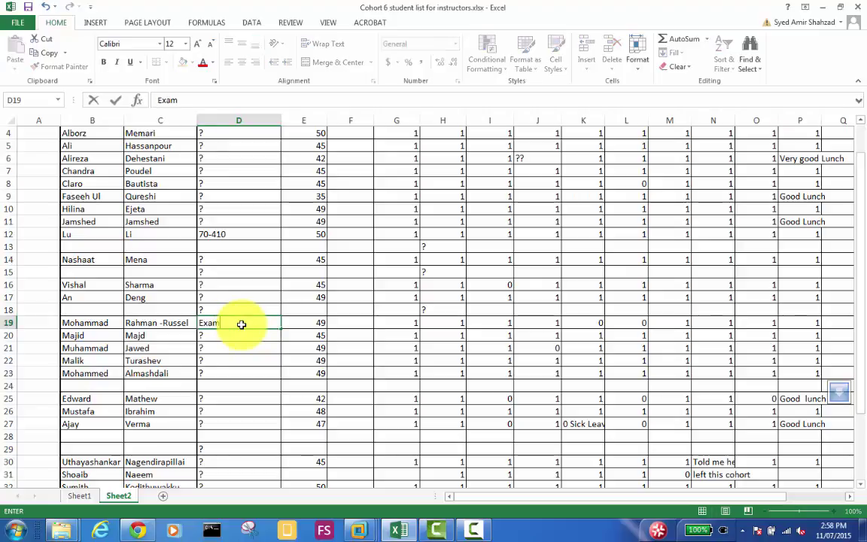
type("?")
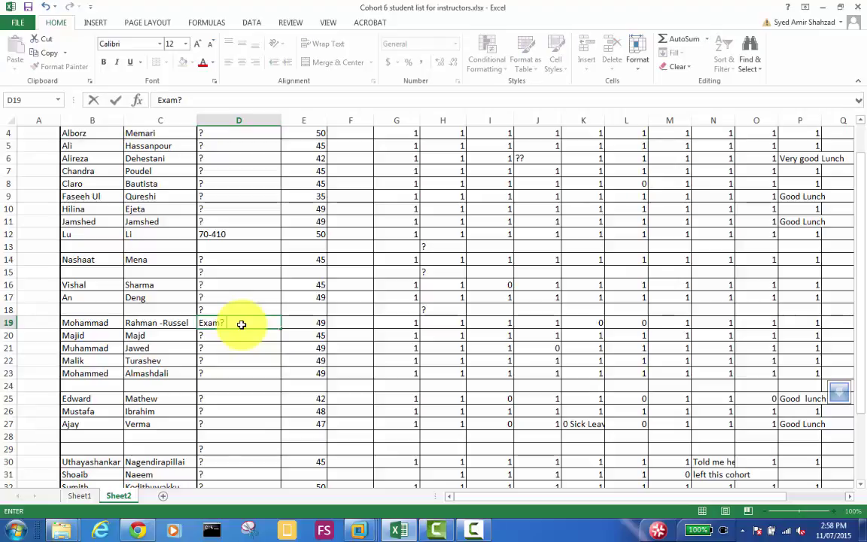
type(" Next Date")
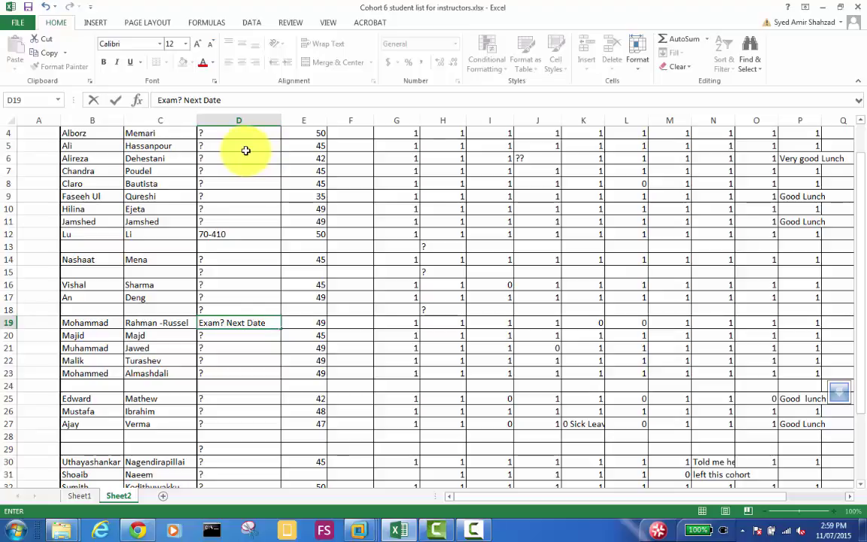
Step: Append ' / Next SAT' to cell D12 so it reads '70-410 / Next SAT'
left_click(240, 236)
double_click(242, 235)
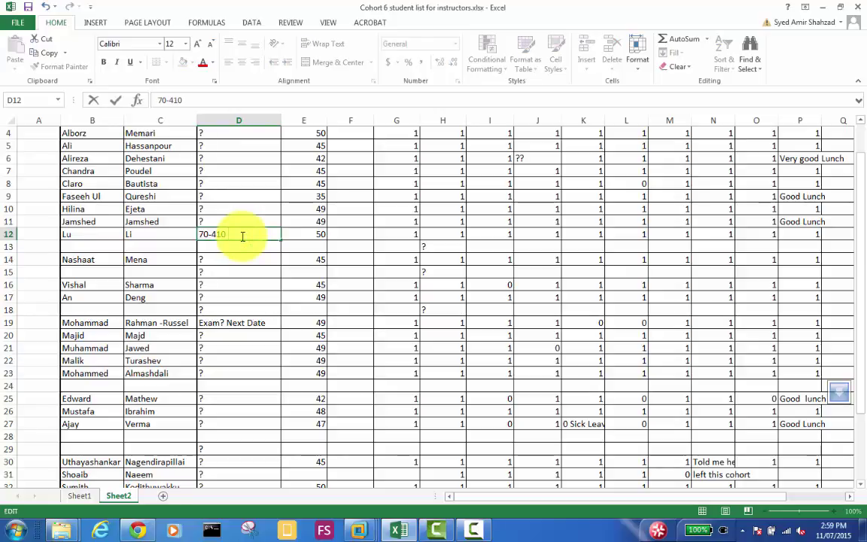
type("/")
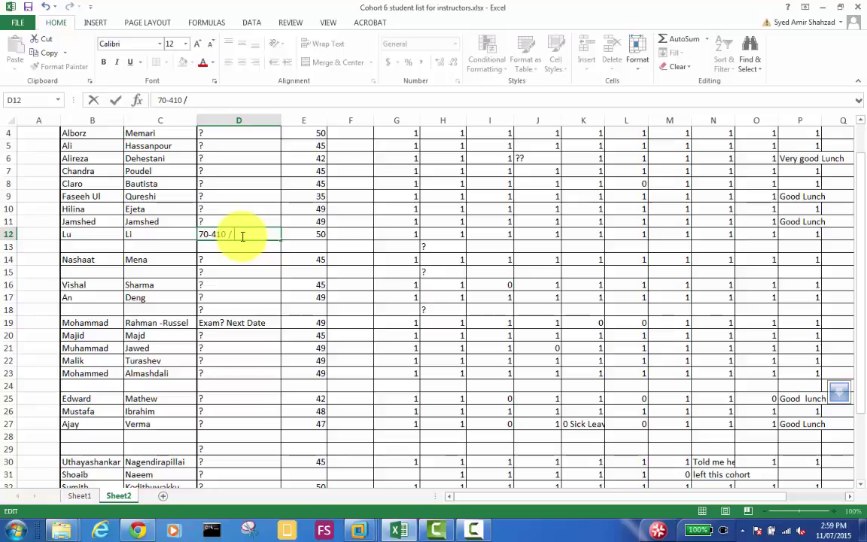
type("Next SAT")
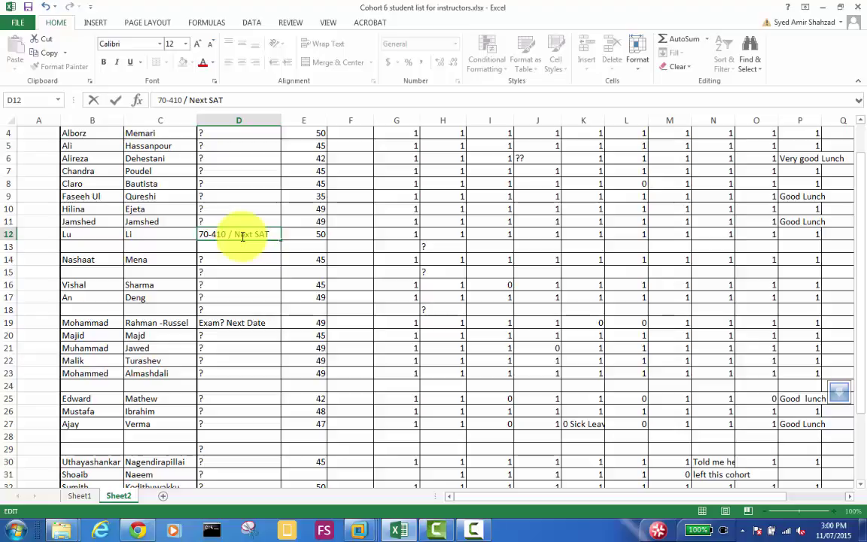
key("Return")
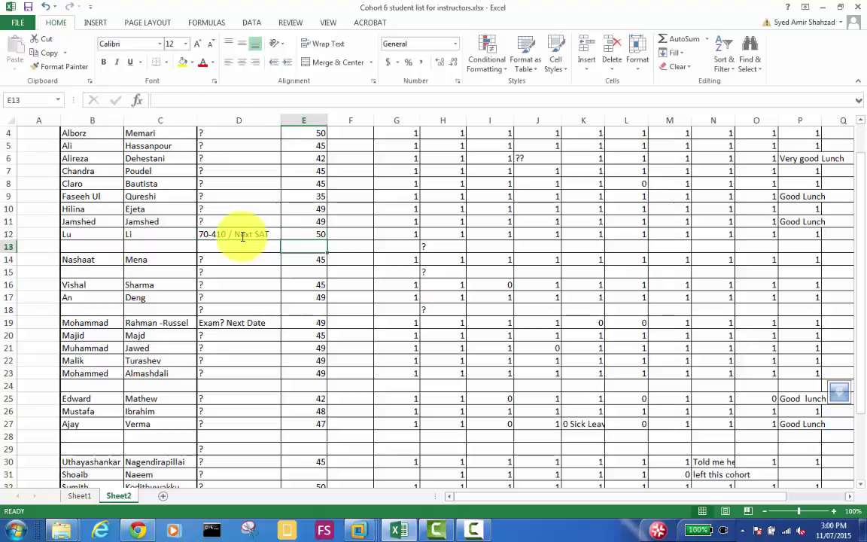
Step: Enter '2nd Attempt' in cell D35, then minimize Excel
left_click(242, 237)
key("Down")
key("Down")
key("Down")
key("Down")
key("Down")
key("Down")
key("Down")
key("Down")
key("Down")
key("Down")
key("Down")
key("Down")
key("Down")
key("Down")
key("Down")
key("Down")
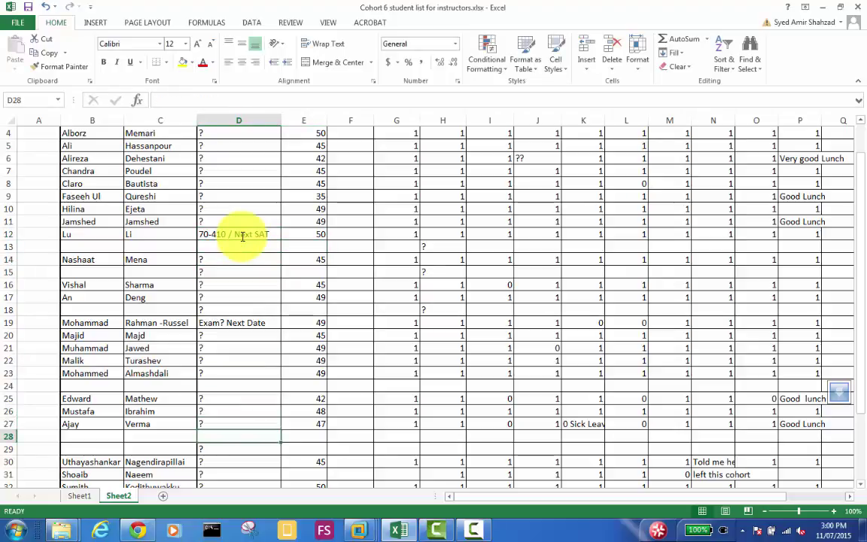
key("Down")
key("Down")
key("Down")
key("Down")
key("Down")
key("Down")
key("Down")
key("Down")
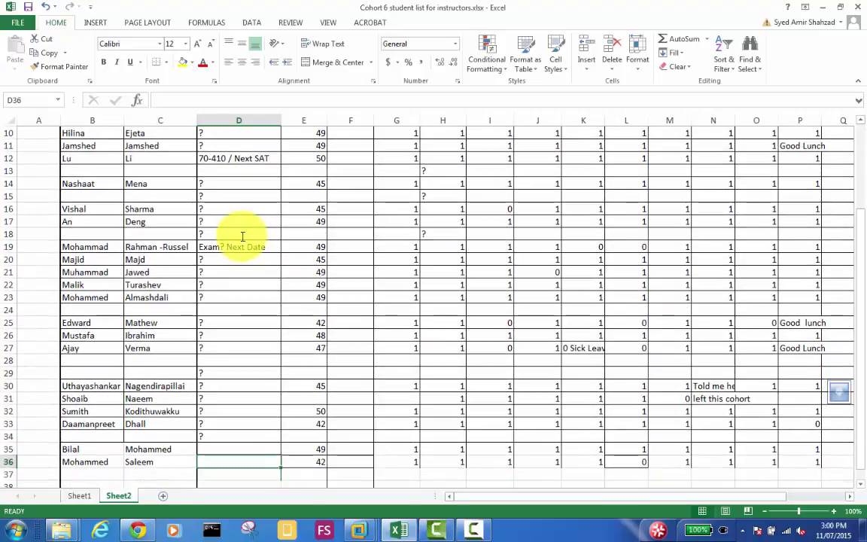
key("Up")
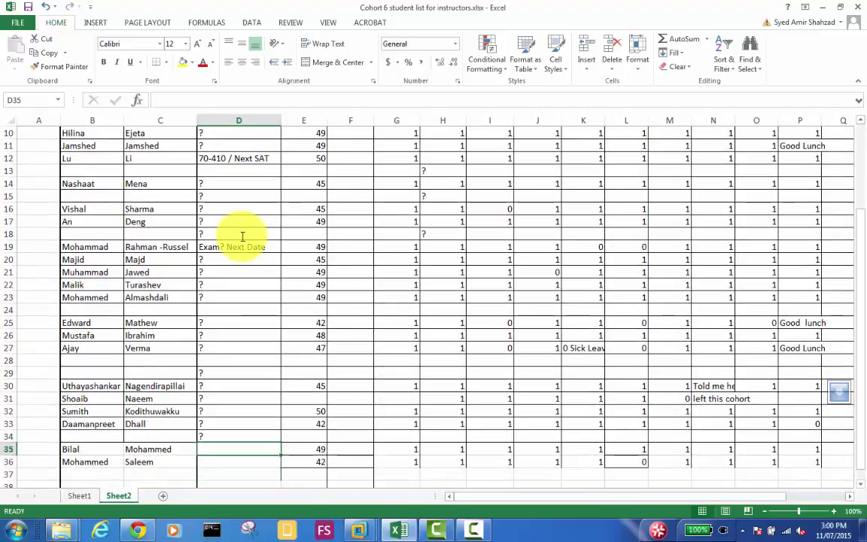
key("F2")
type("2nd")
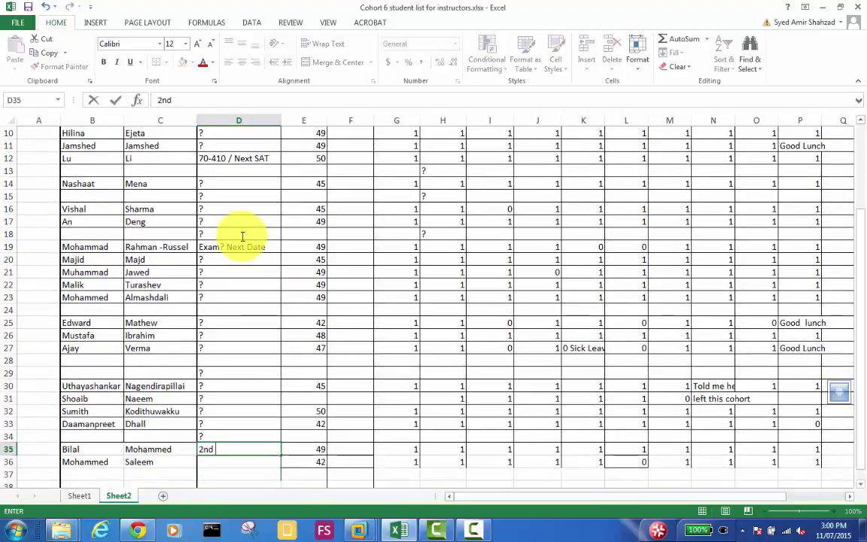
type(" Attempot")
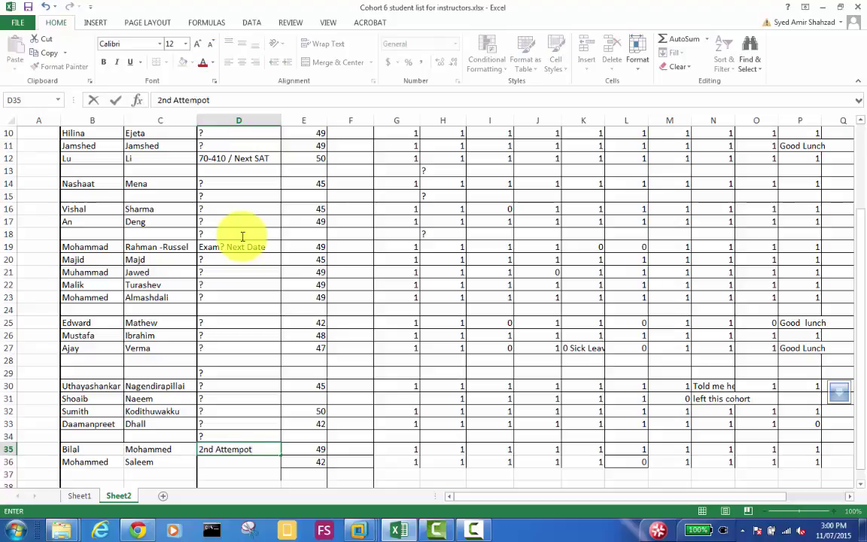
key("BackSpace")
key("BackSpace")
type("t")
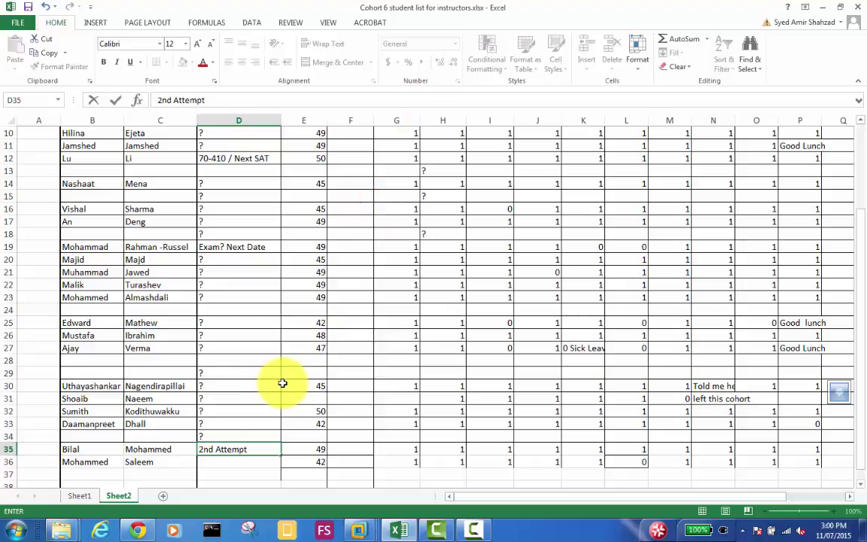
left_click(274, 389)
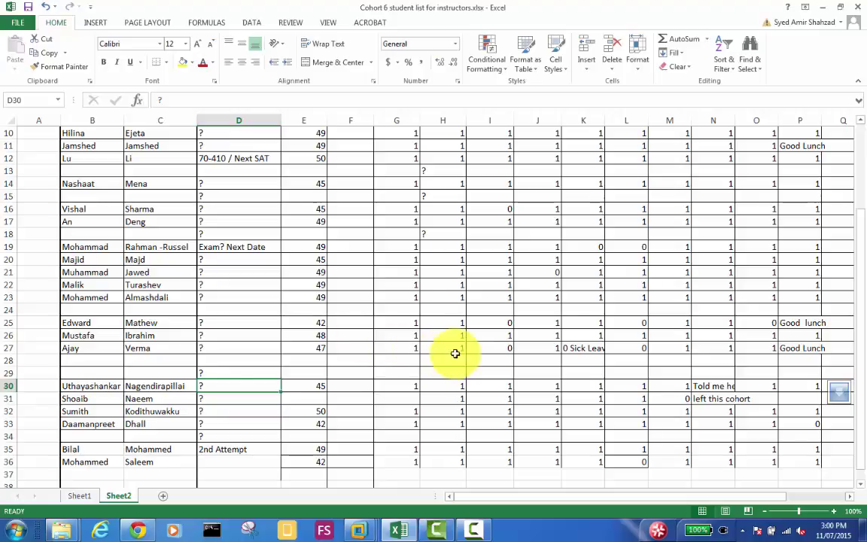
left_click(825, 7)
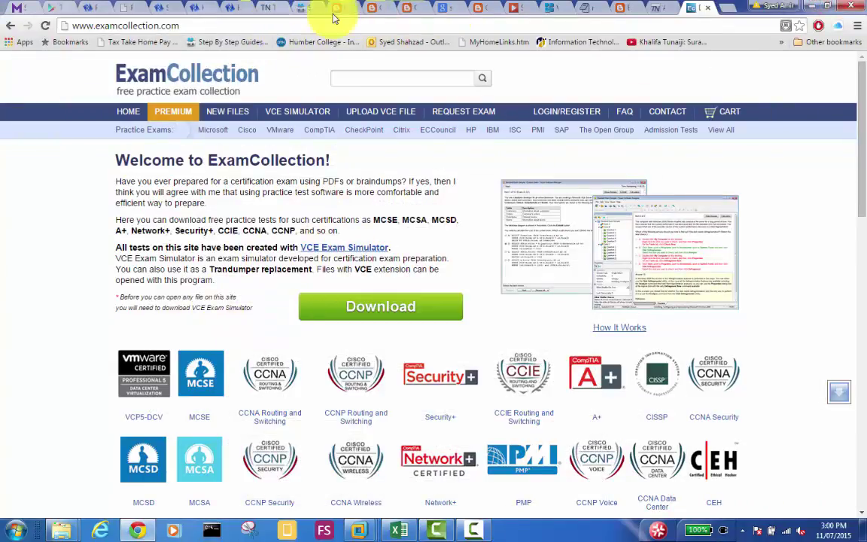
Step: Add a Hyper-V list to the notepad.cc notes: two servers, install role on both, try workaround
left_click(585, 9)
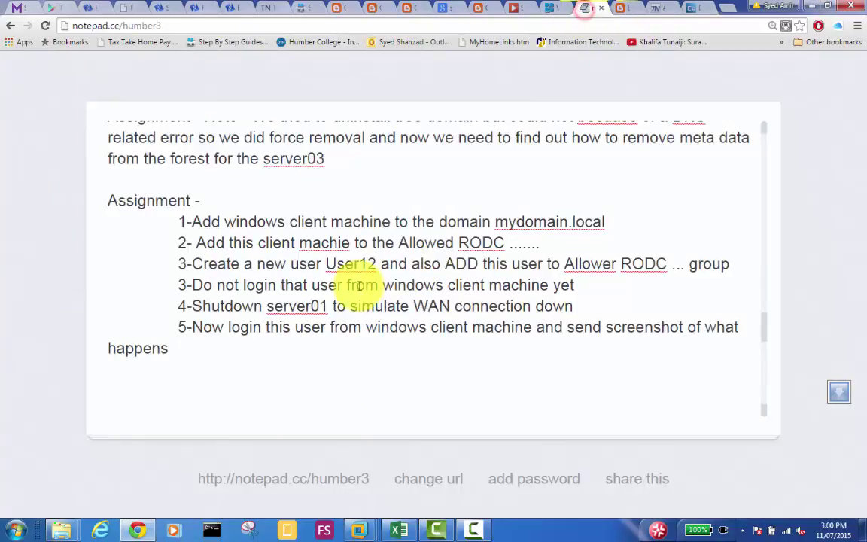
scroll(353, 289, "down", 15)
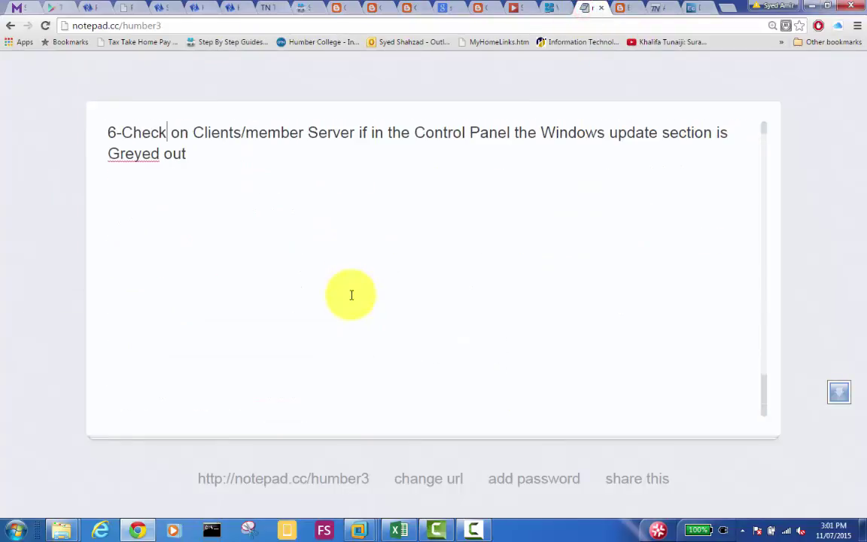
left_click(203, 158)
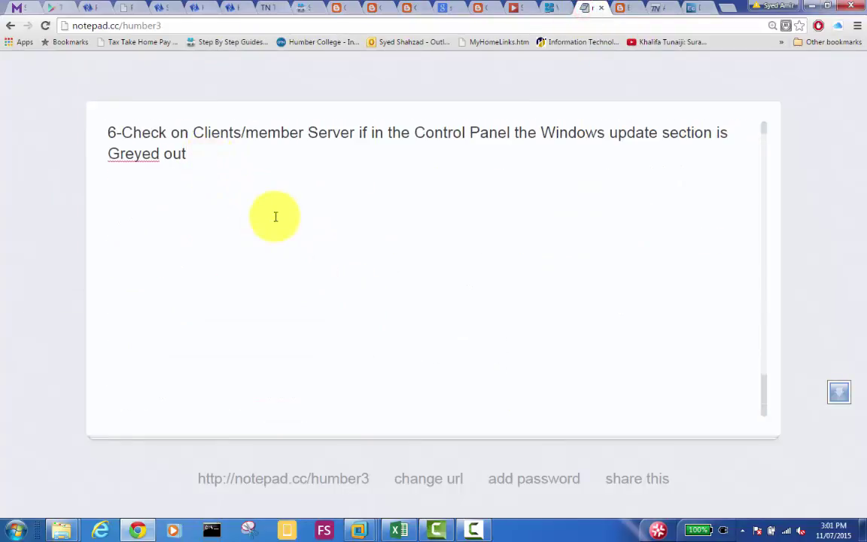
key("Return")
key("Return")
key("Return")
type("Hyper-V  1")
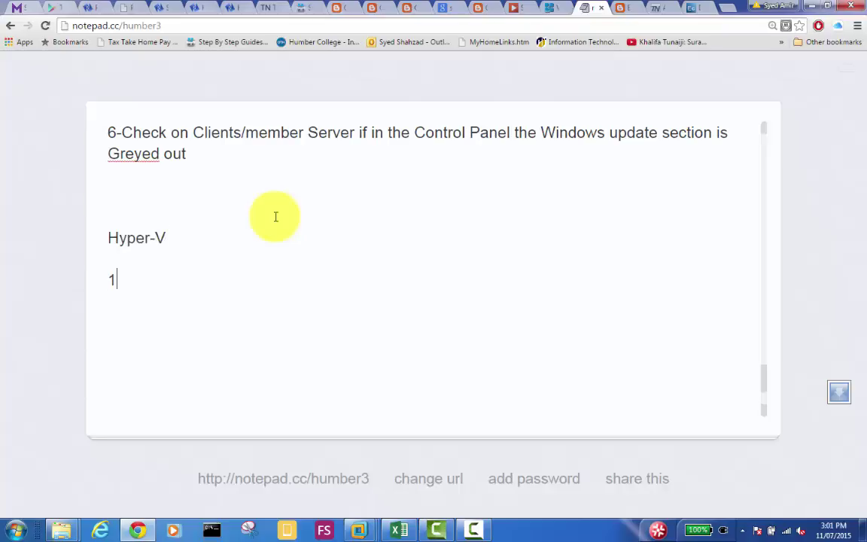
type("- We need ")
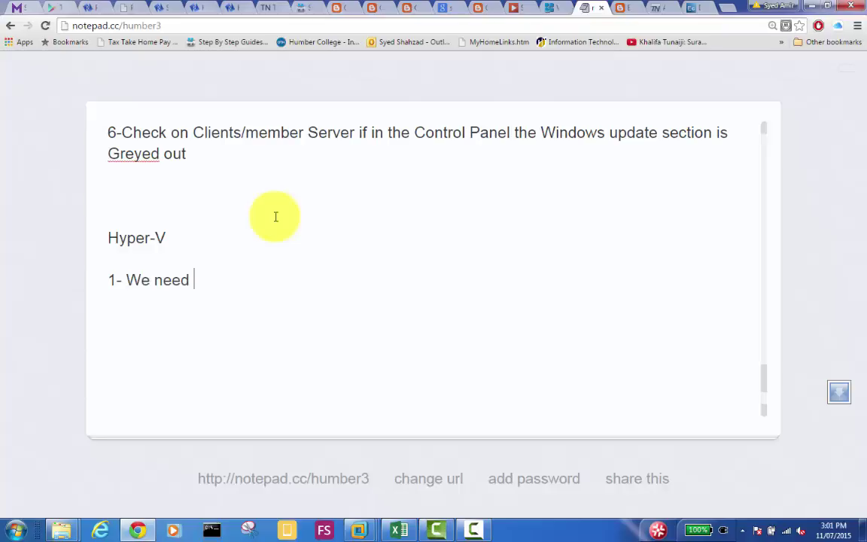
type("two Servers")
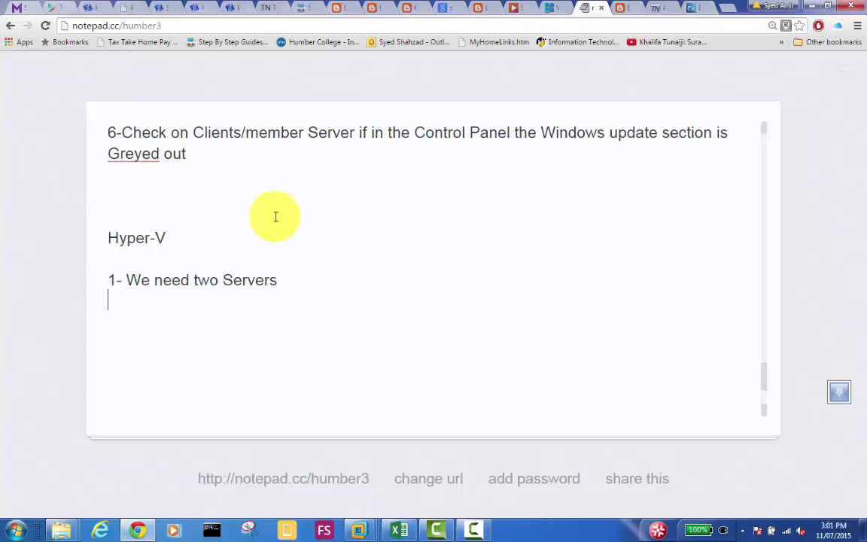
key("Return")
type("2- install Hyper")
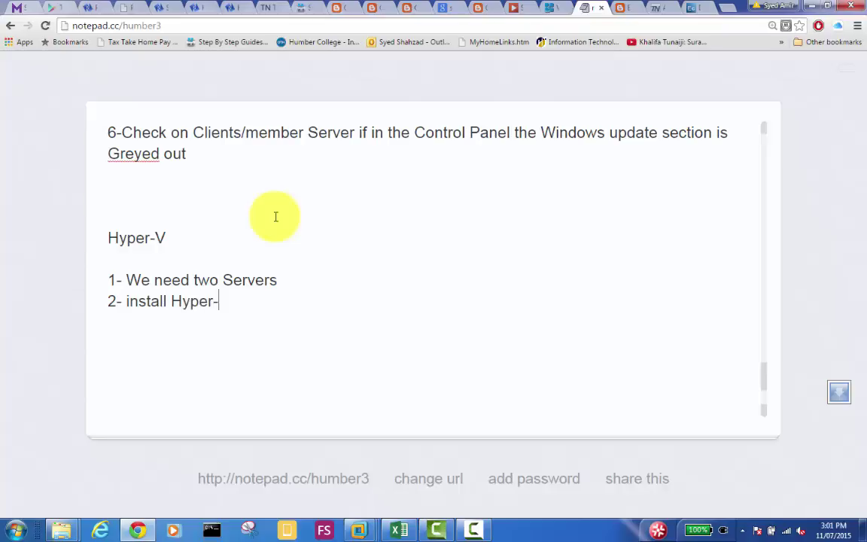
type("-v Role on bot")
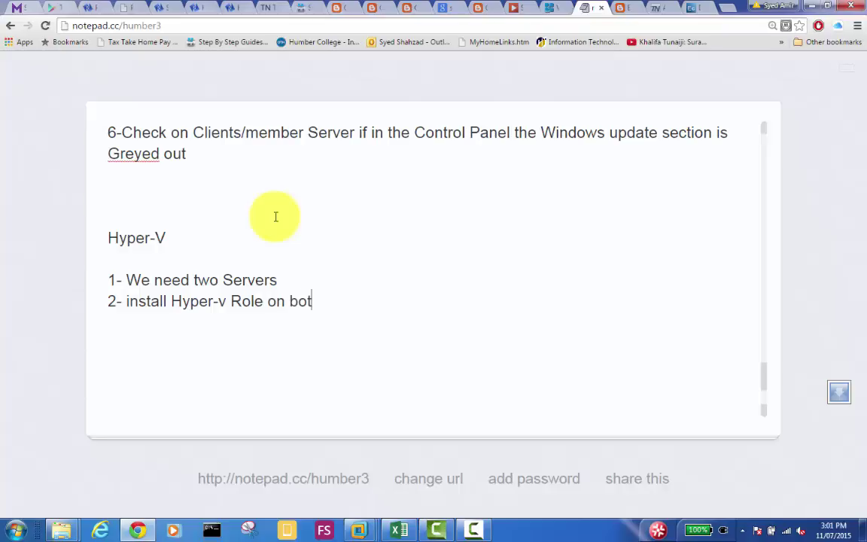
type("h 3- If we get an")
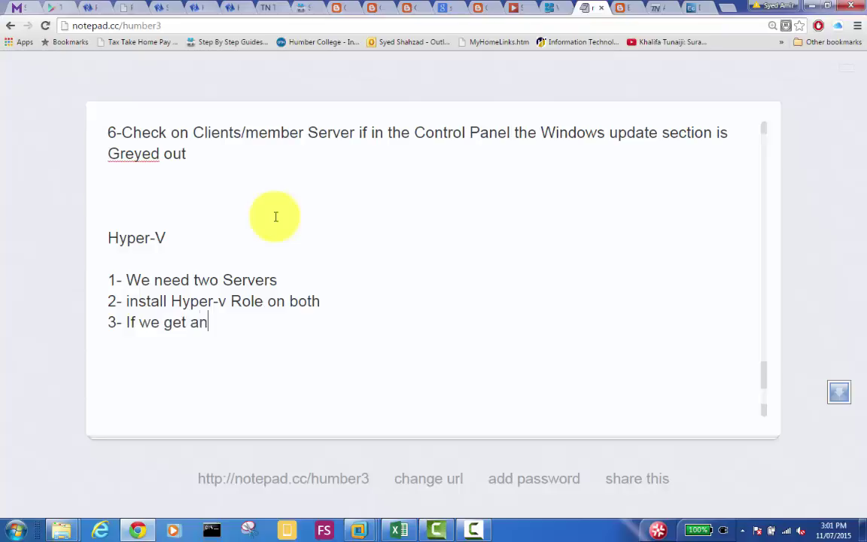
type(" error then try thre")
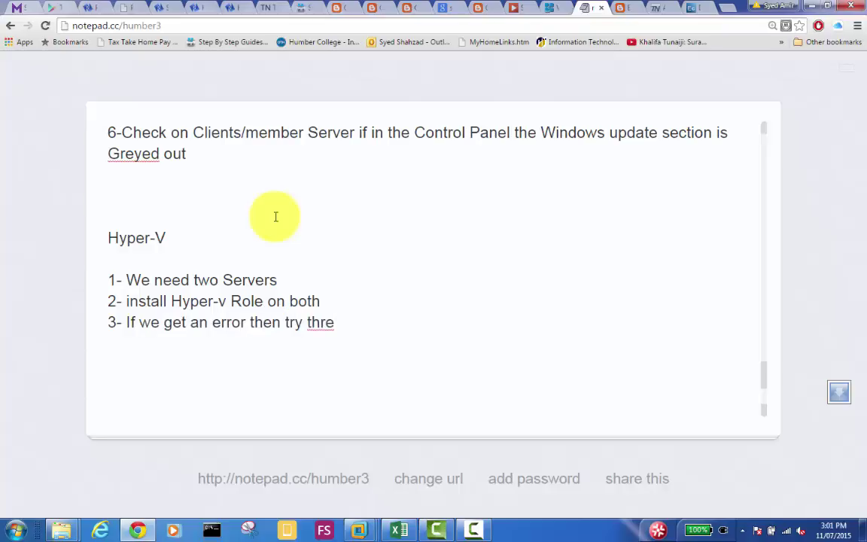
key("BackSpace")
key("BackSpace")
key("BackSpace")
type("e worka")
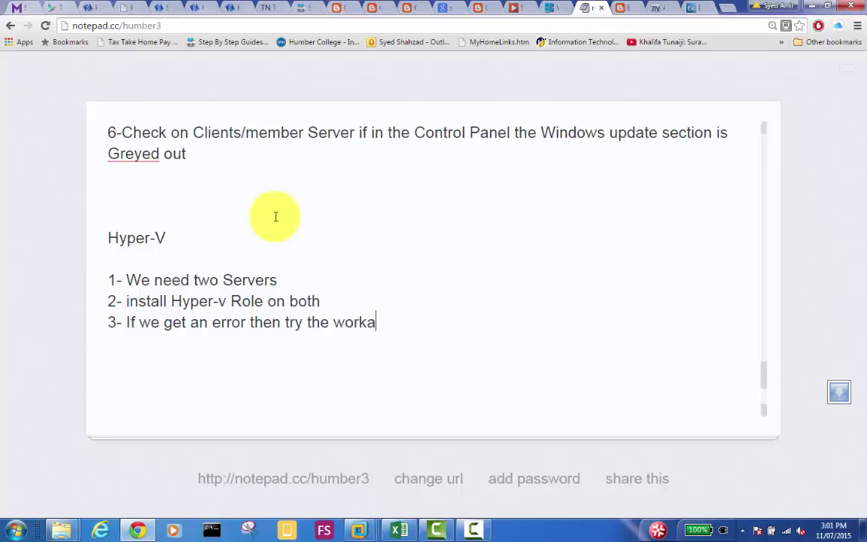
type("rond")
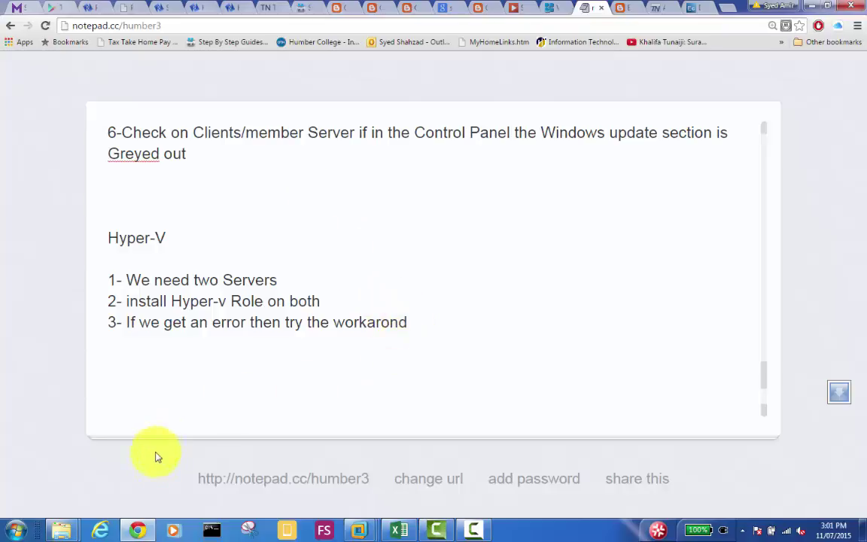
Step: In the EDU Explorer window, browse ACADEMIES > Humb_Stuff > MSI-102 > Cohort6, then return to EDU
mouse_move(70, 527)
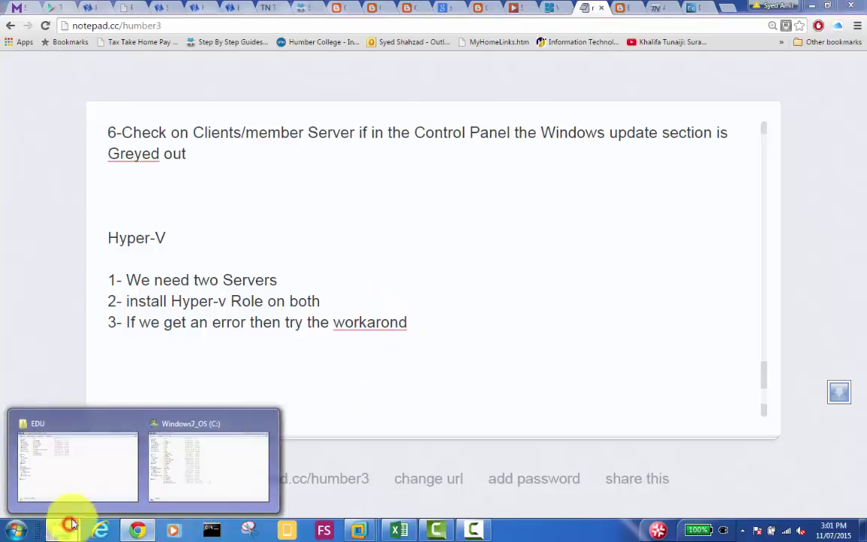
left_click(89, 462)
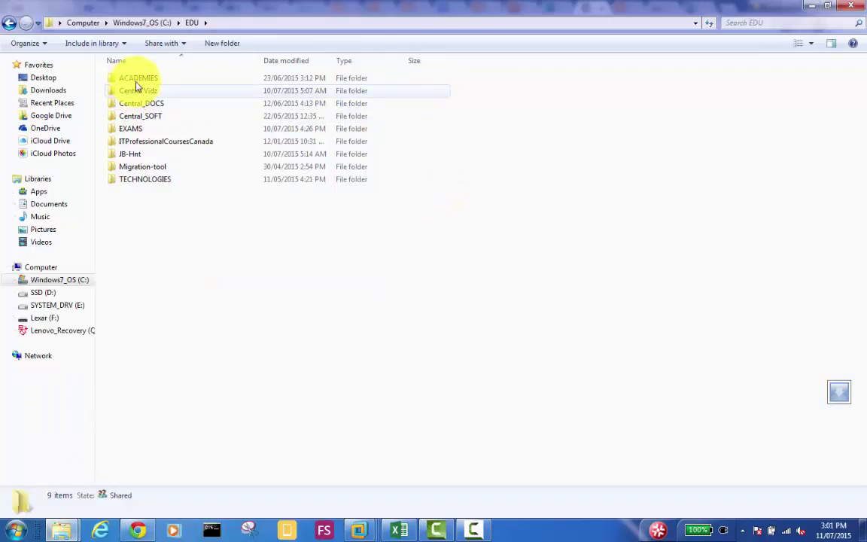
double_click(138, 78)
double_click(143, 103)
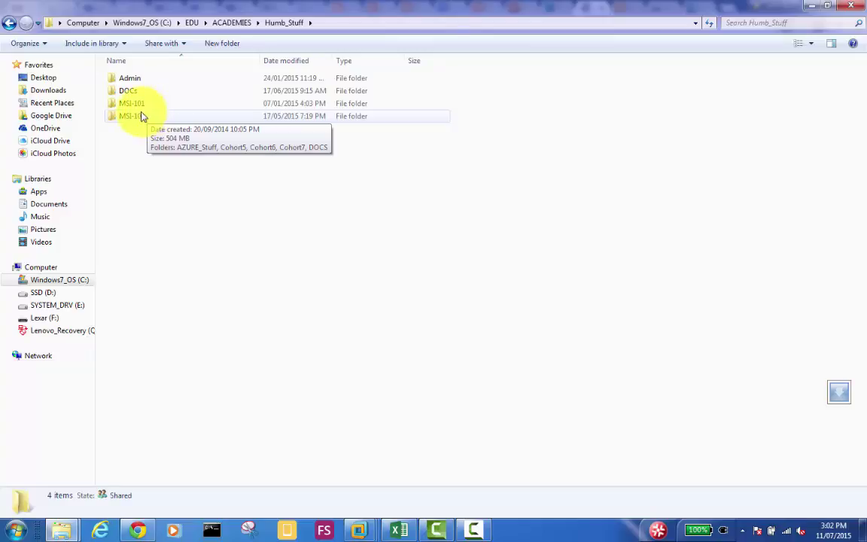
double_click(147, 117)
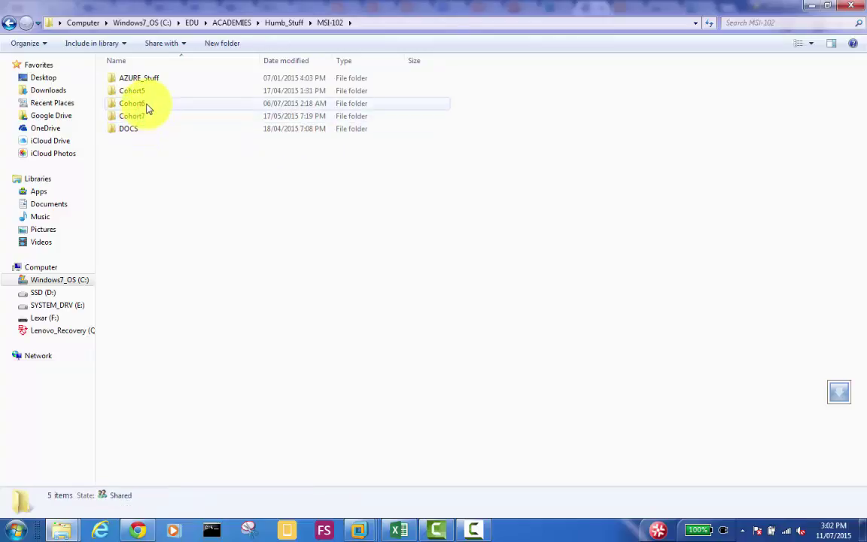
double_click(146, 106)
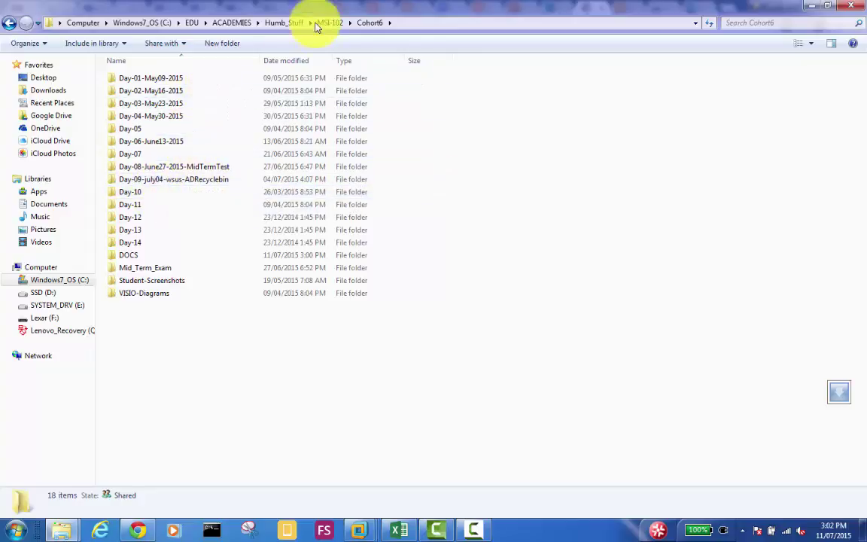
left_click(217, 22)
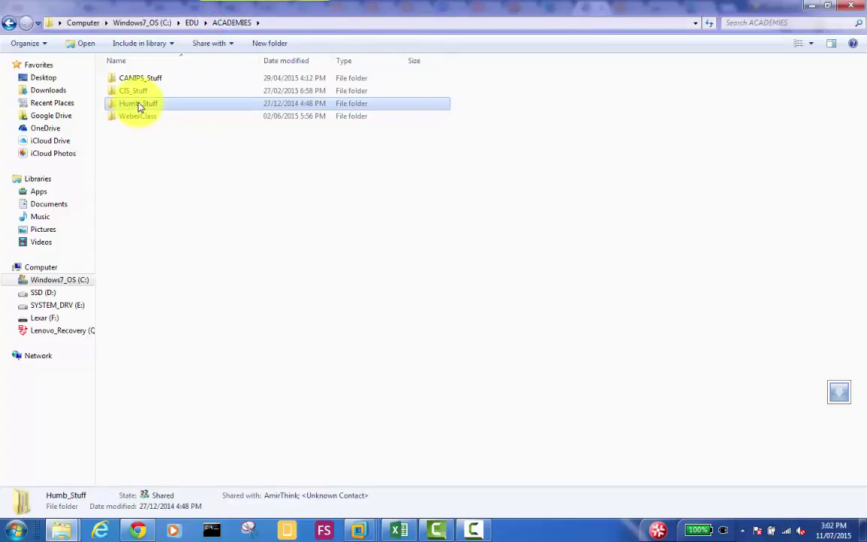
left_click(192, 23)
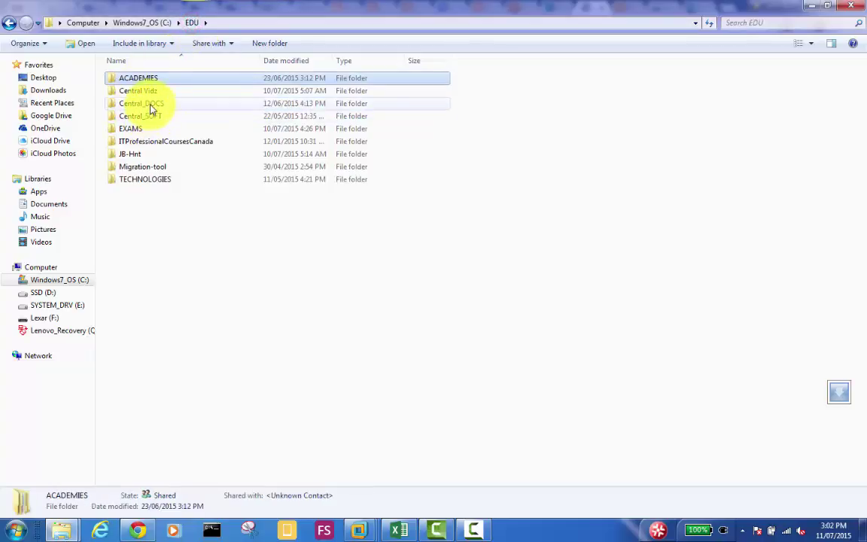
Step: Open Central_DOCS\Tech_DOCS\Windows2012_Stuff\70-410-HyPer-V and select its full address-bar path
double_click(151, 105)
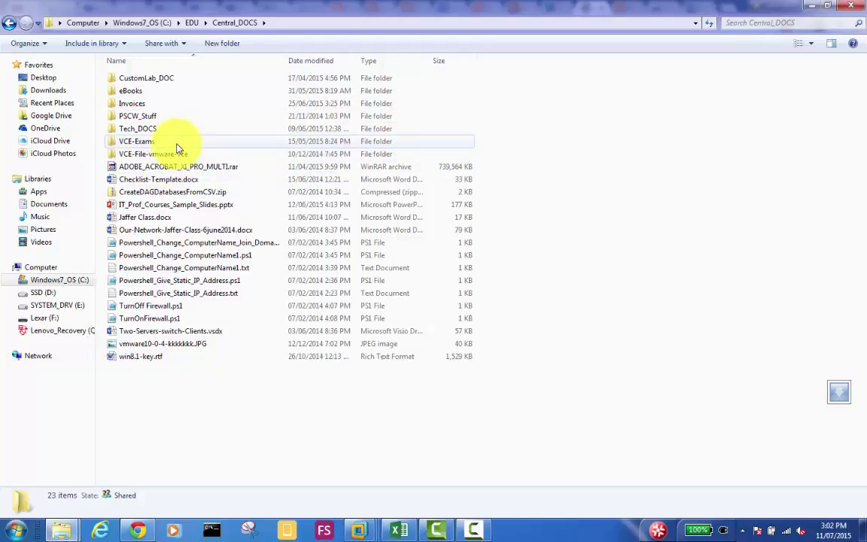
double_click(150, 129)
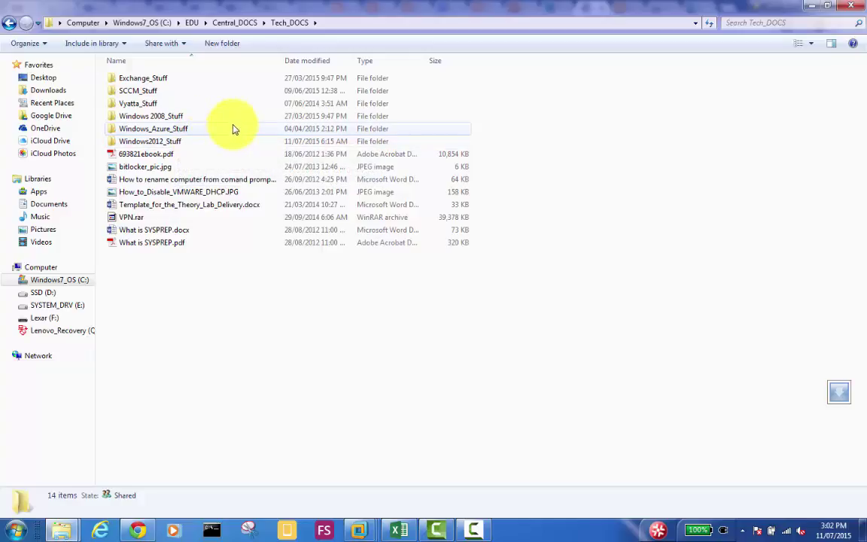
mouse_move(228, 123)
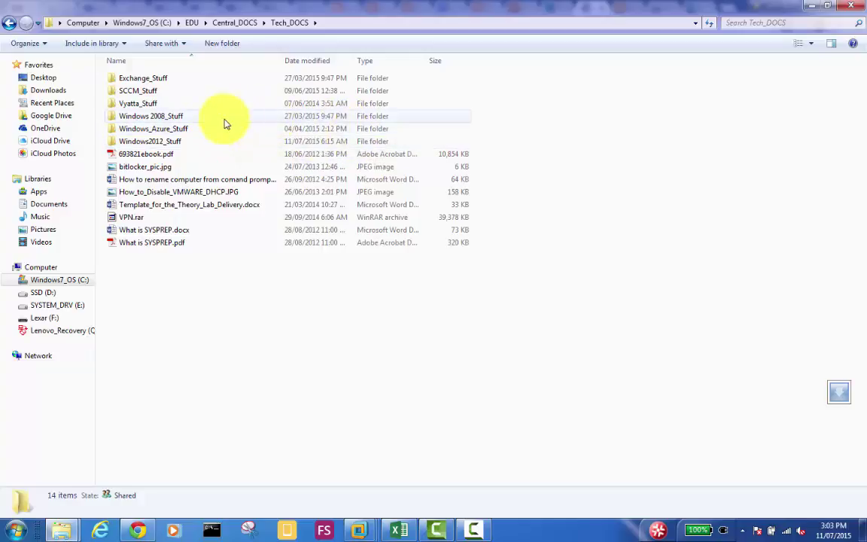
double_click(181, 141)
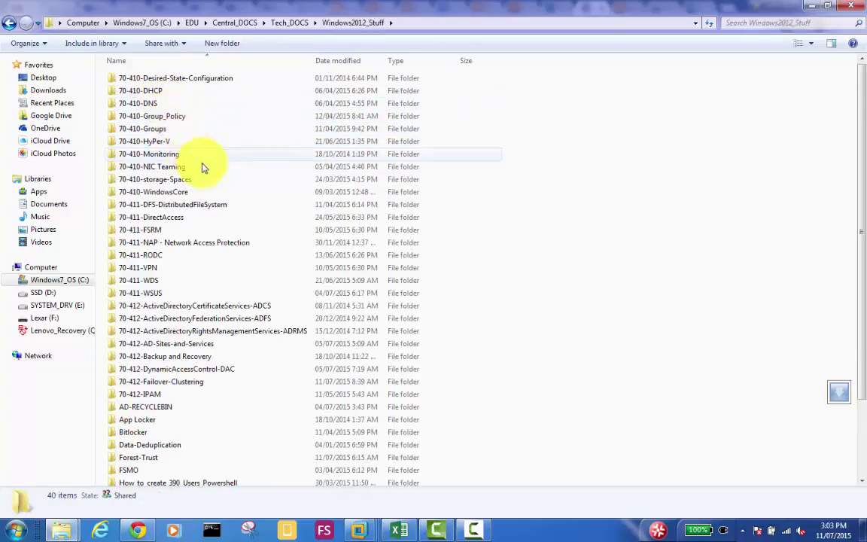
double_click(165, 142)
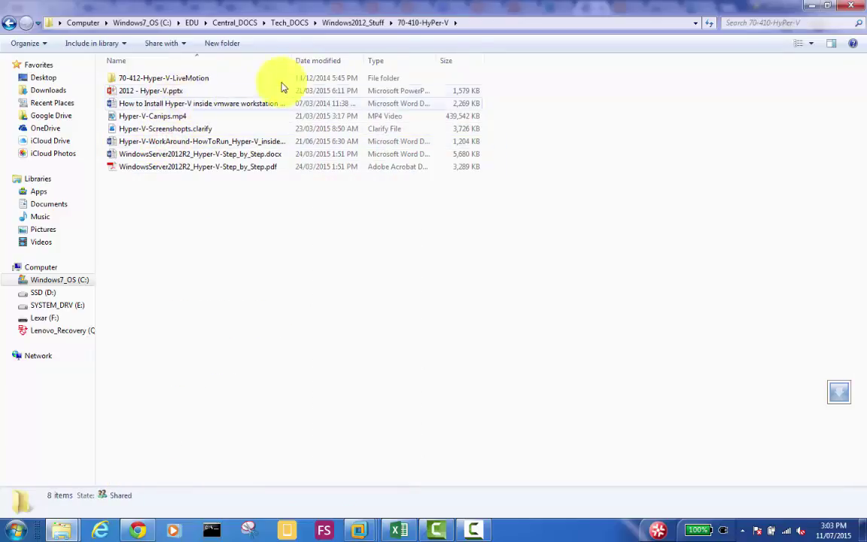
left_click(474, 23)
key("ctrl+c")
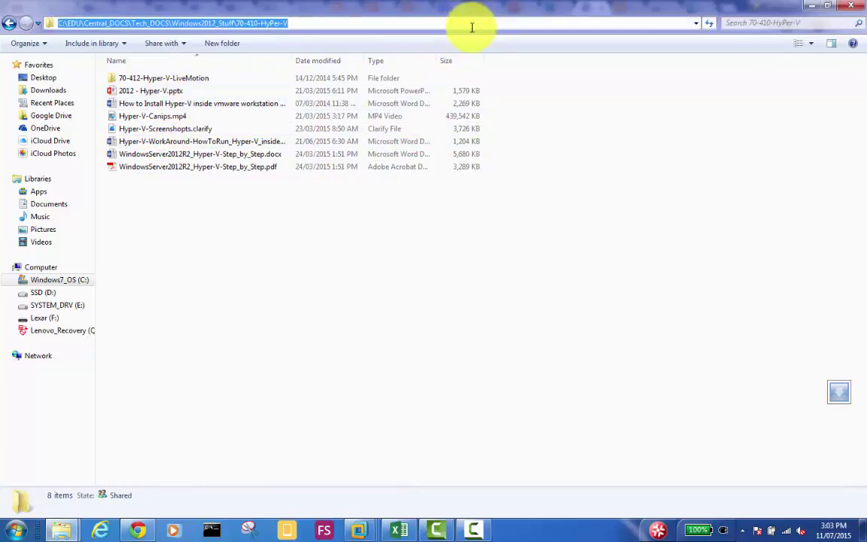
Step: Return to Chrome and launch Gmail from the Apps page in a new tab
left_click(138, 530)
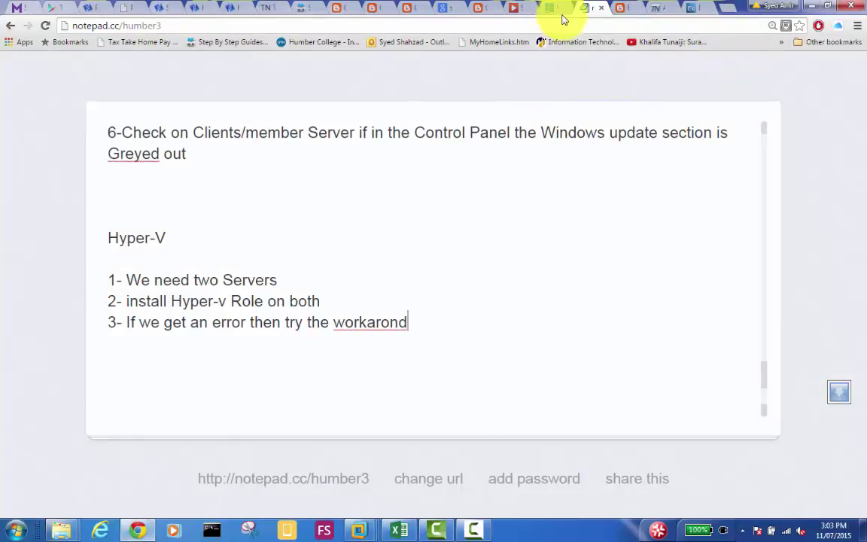
left_click(724, 10)
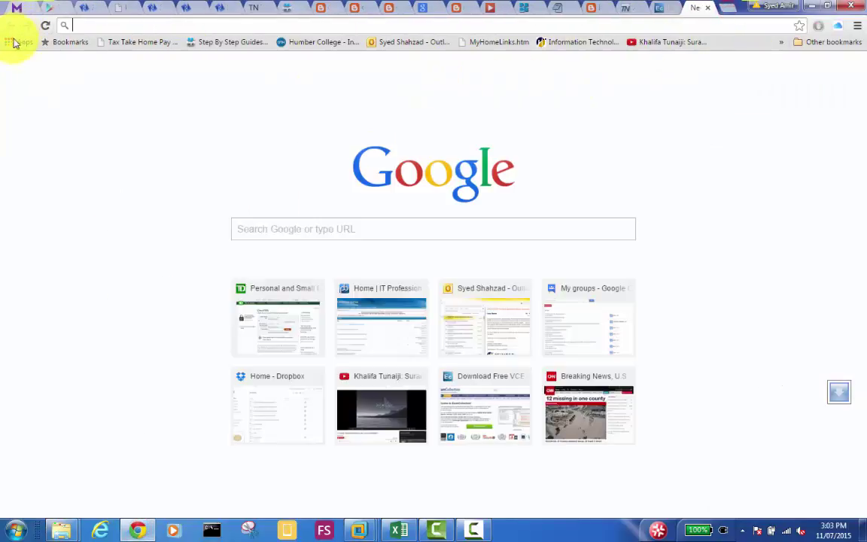
left_click(11, 42)
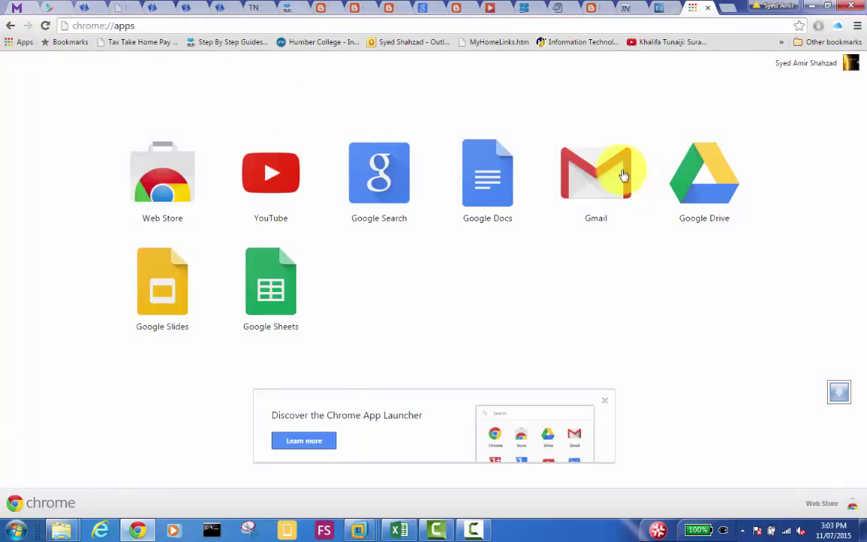
left_click(586, 171)
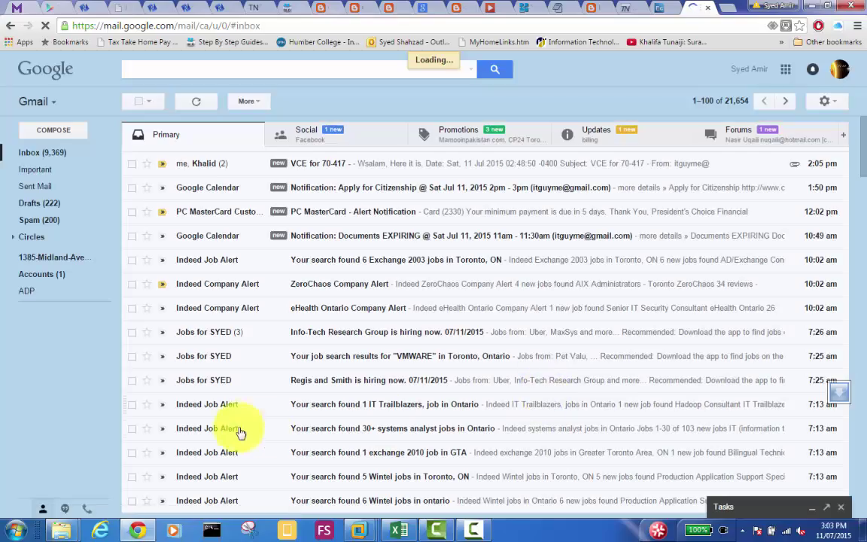
Step: Compose a full-size message to the Cohort6 exam-prep group with subject 'Hyper-V Workaround'
left_click(53, 129)
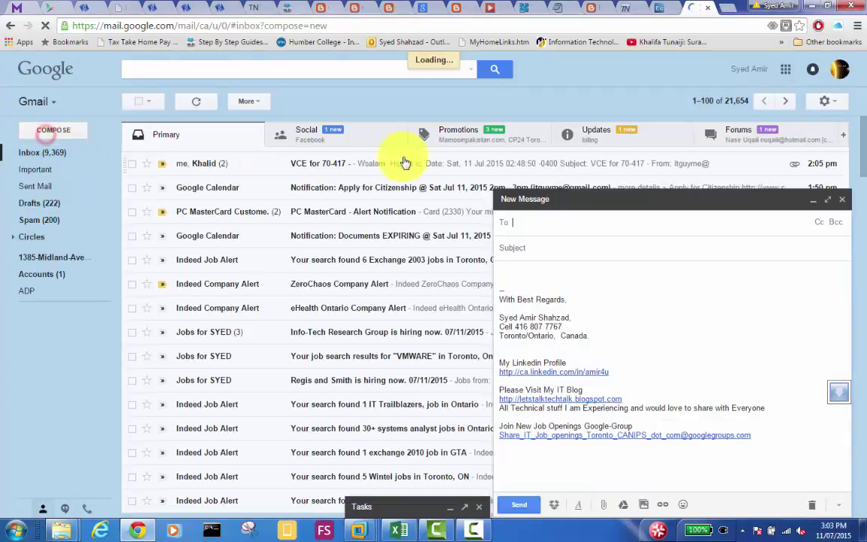
left_click(827, 198)
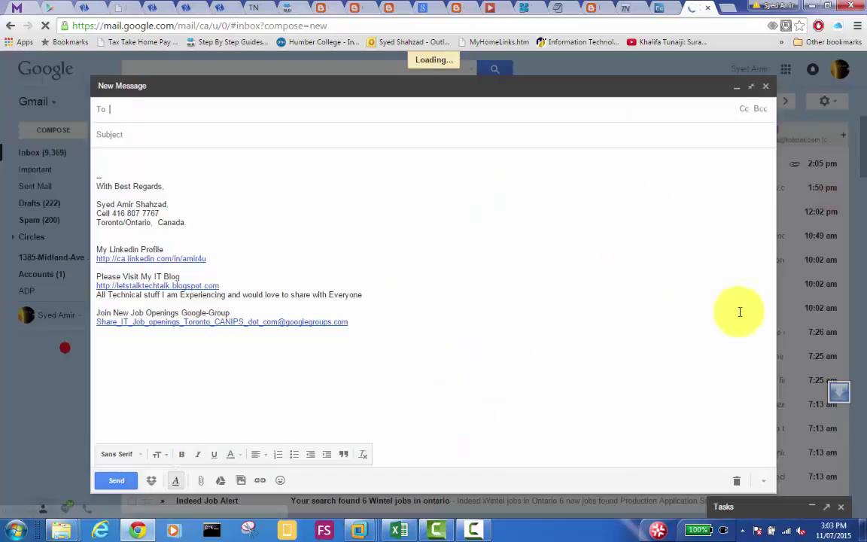
left_click(296, 108)
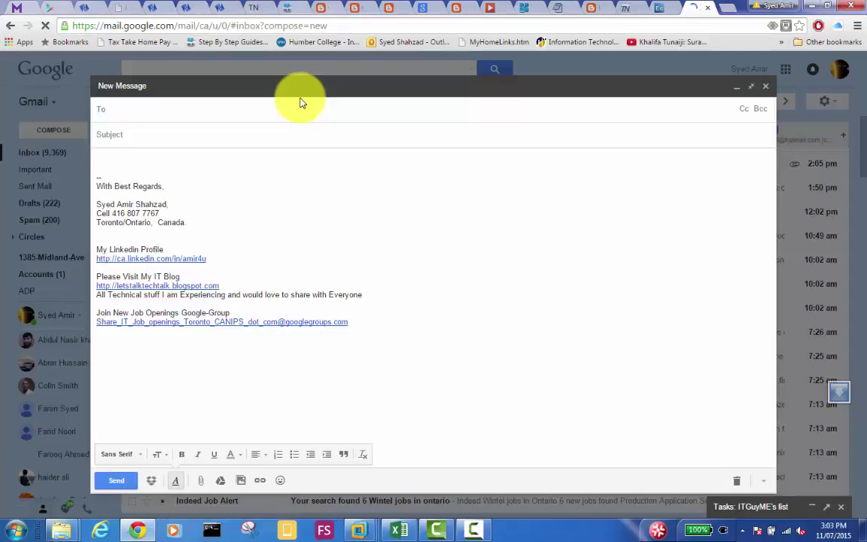
type("coho")
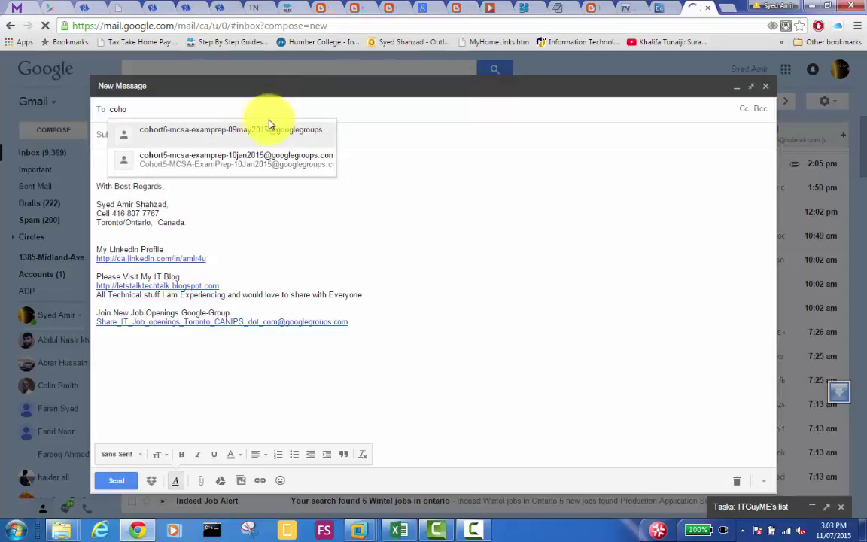
left_click(250, 140)
left_click(194, 138)
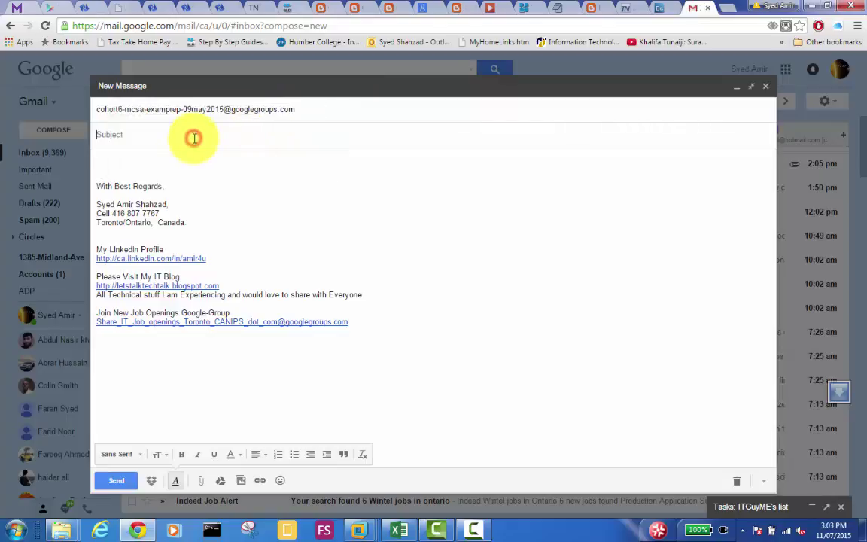
type("Hyper-V Workaround")
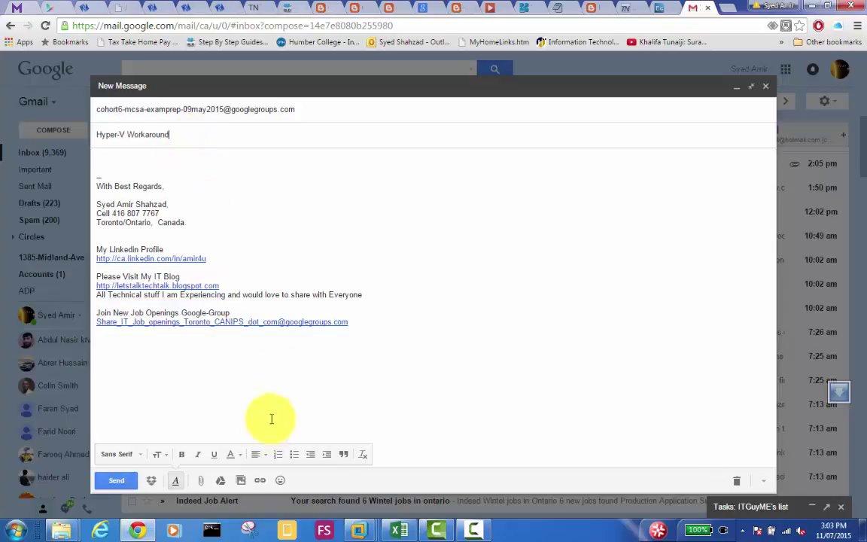
Step: Attach the Hyper-V step-by-step PDF and install-guide .docx from the pasted 70-410-HyPer-V folder
left_click(206, 480)
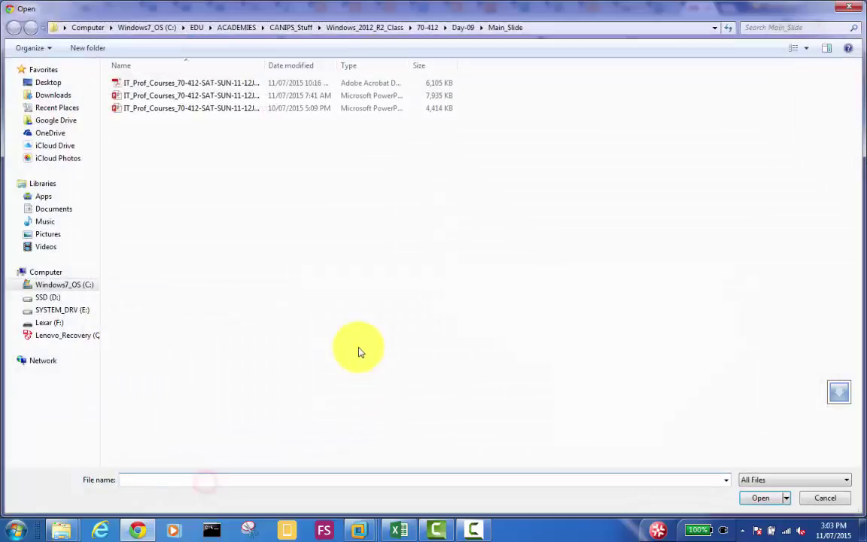
key("ctrl+v")
key("Return")
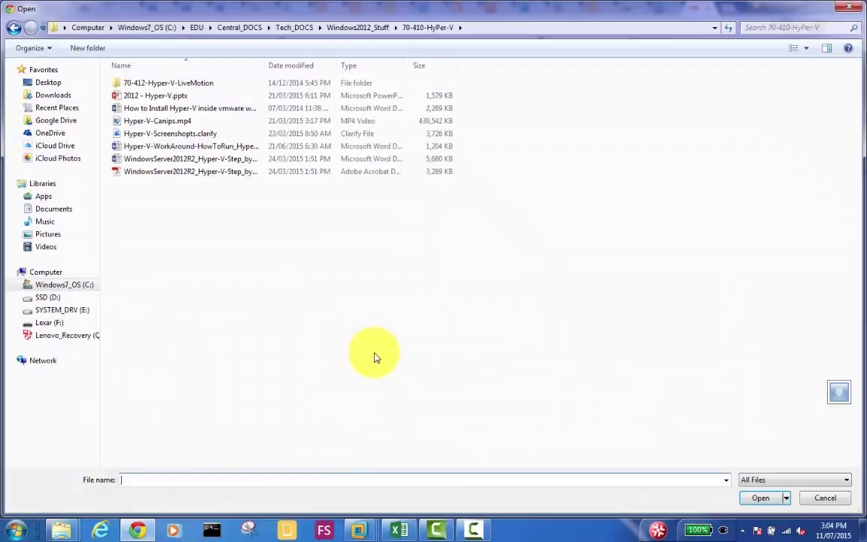
double_click(264, 66)
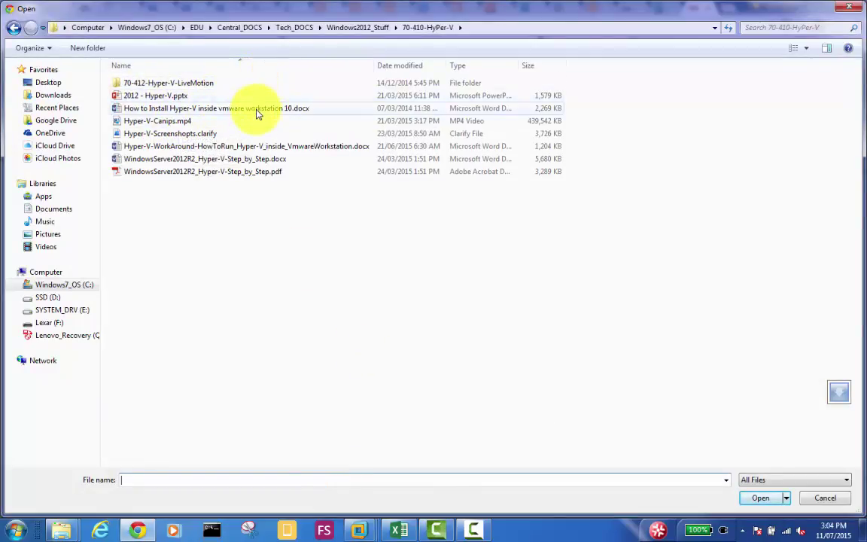
left_click(197, 173)
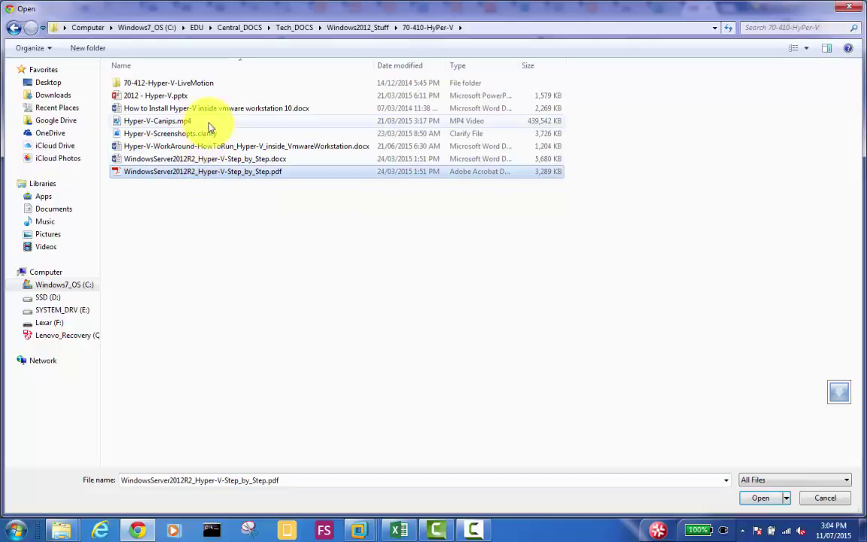
left_click(212, 111, "ctrl")
left_click(215, 173)
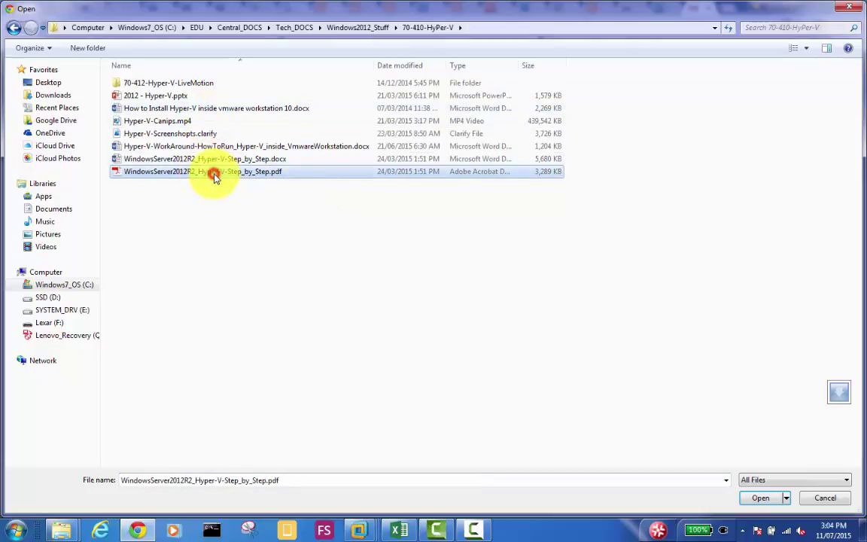
left_click(235, 110, "ctrl")
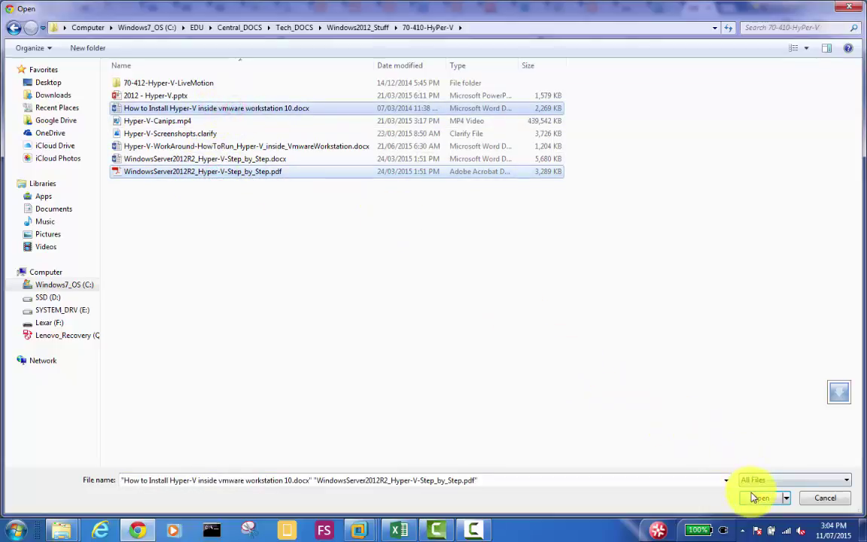
left_click(759, 497)
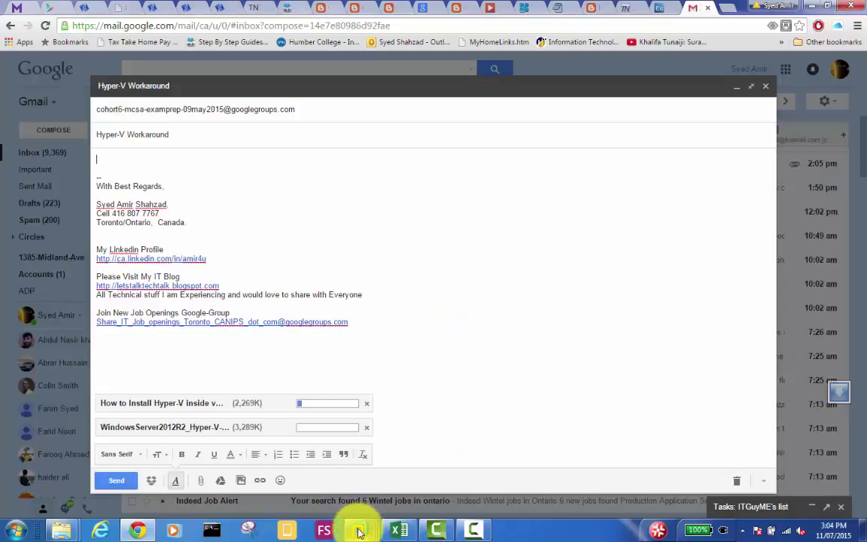
Step: Bring up the Humb-Server01 VM and sign in as domain administrator with the account password
mouse_move(358, 532)
left_click(319, 461)
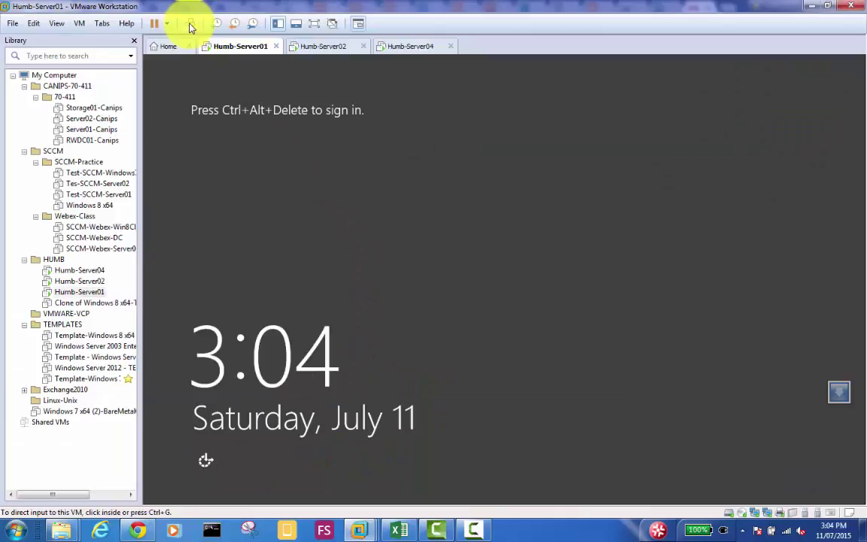
left_click(190, 27)
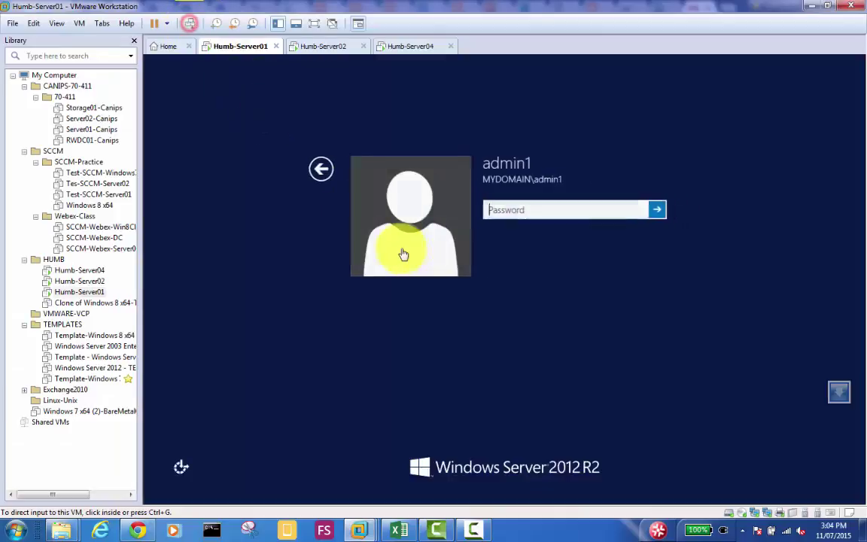
left_click(516, 210)
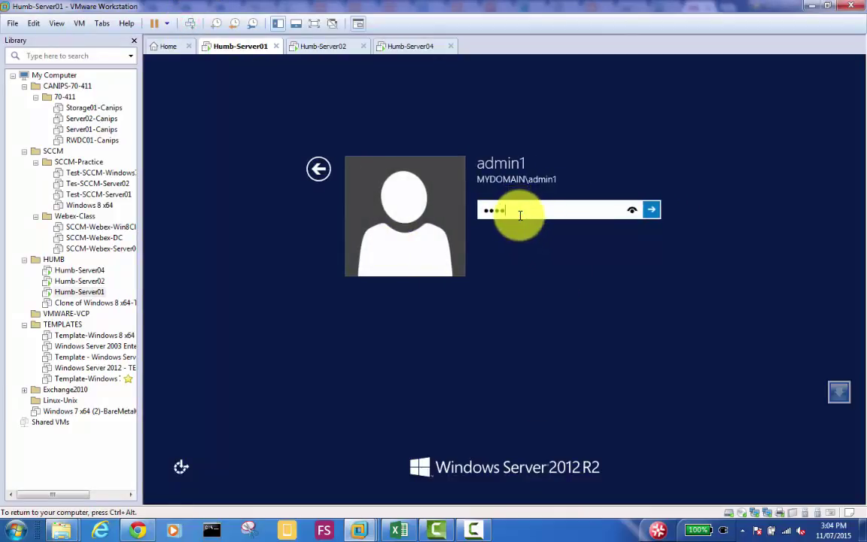
key("Return")
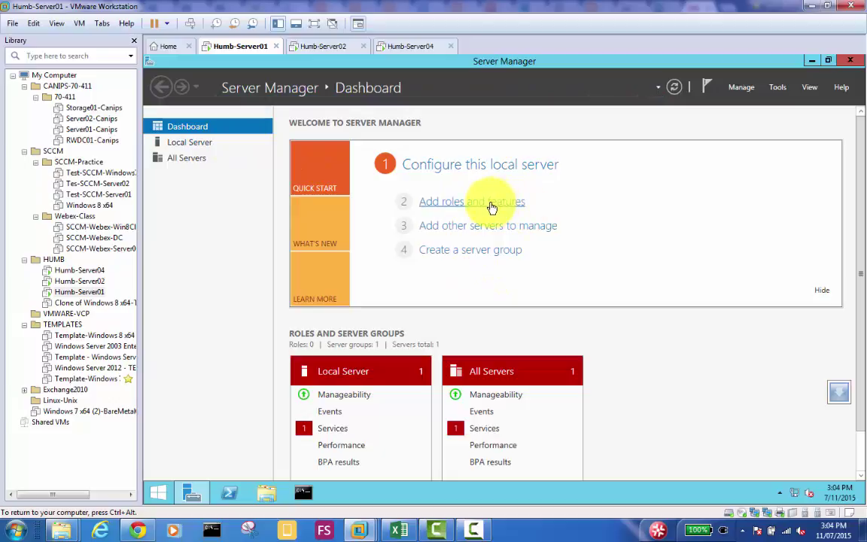
left_click(489, 204)
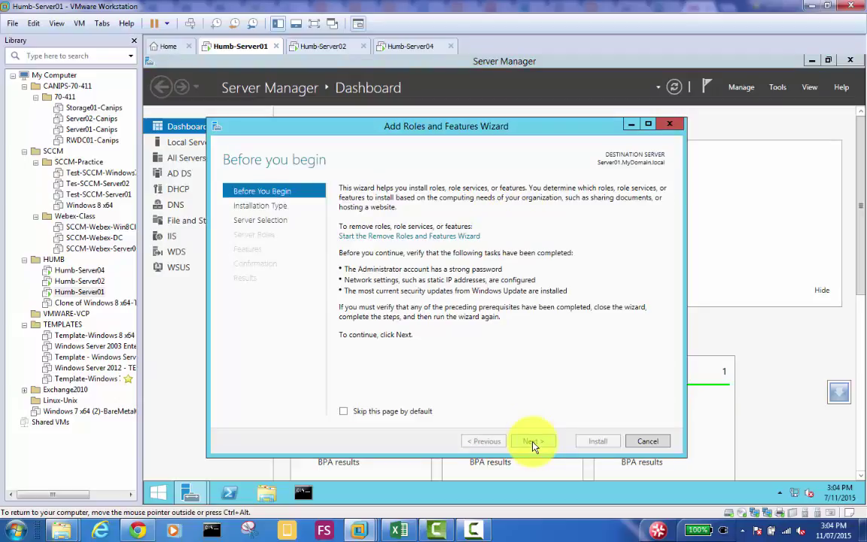
left_click(532, 441)
left_click(532, 442)
left_click(532, 441)
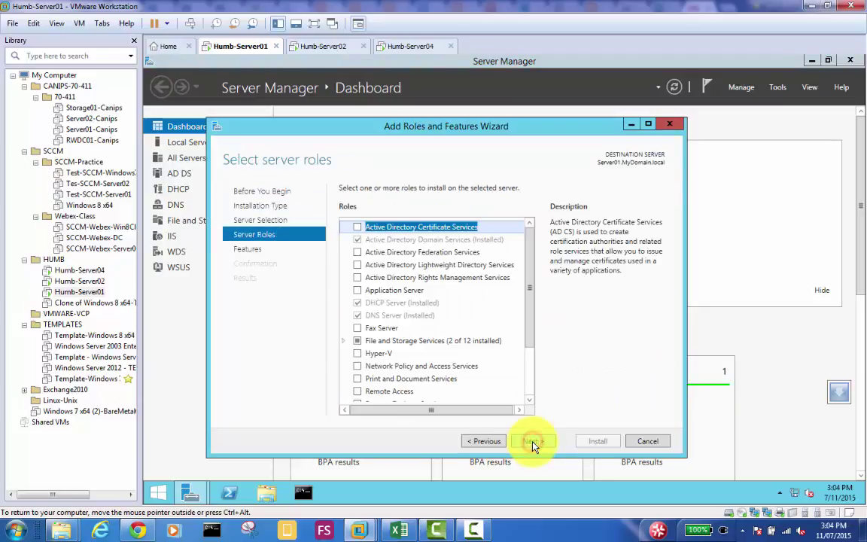
scroll(530, 278, "down", 1)
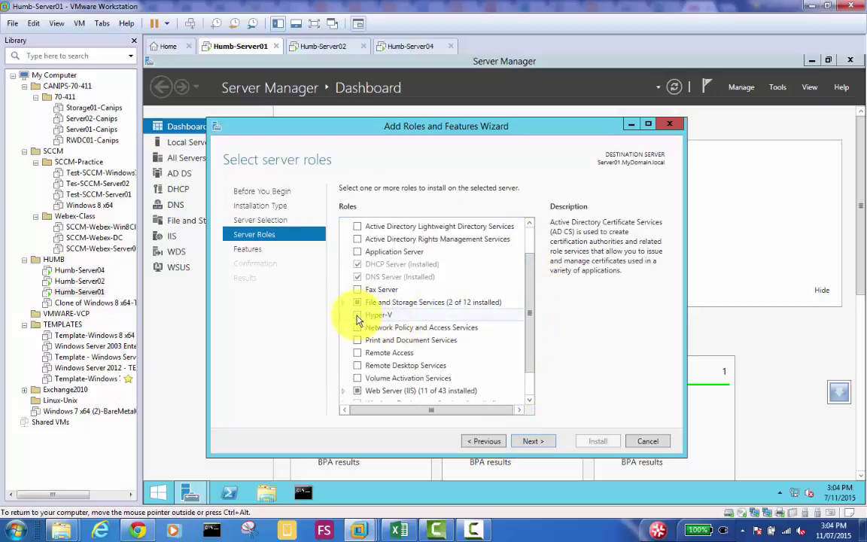
left_click(357, 316)
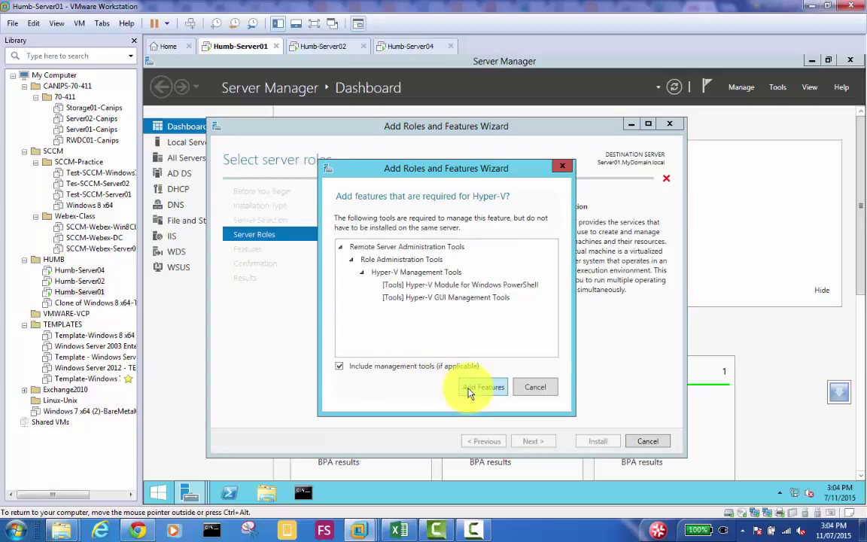
left_click(469, 390)
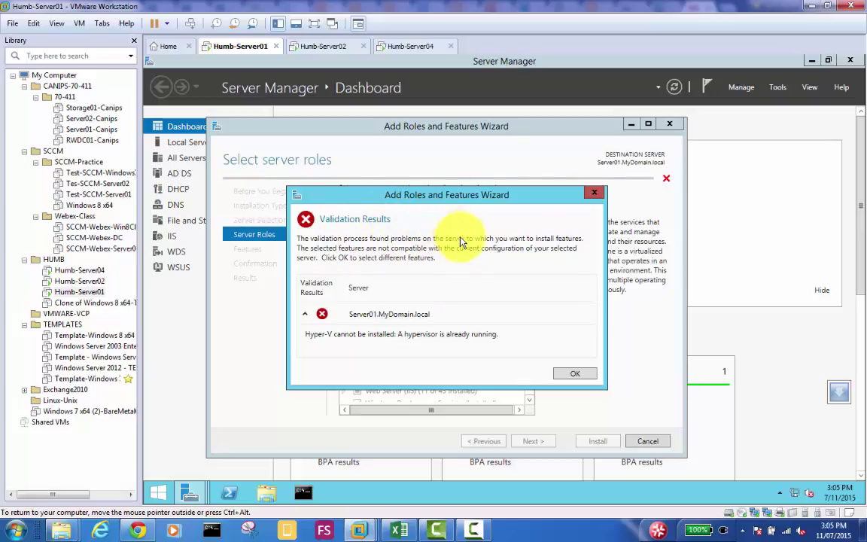
left_click(573, 374)
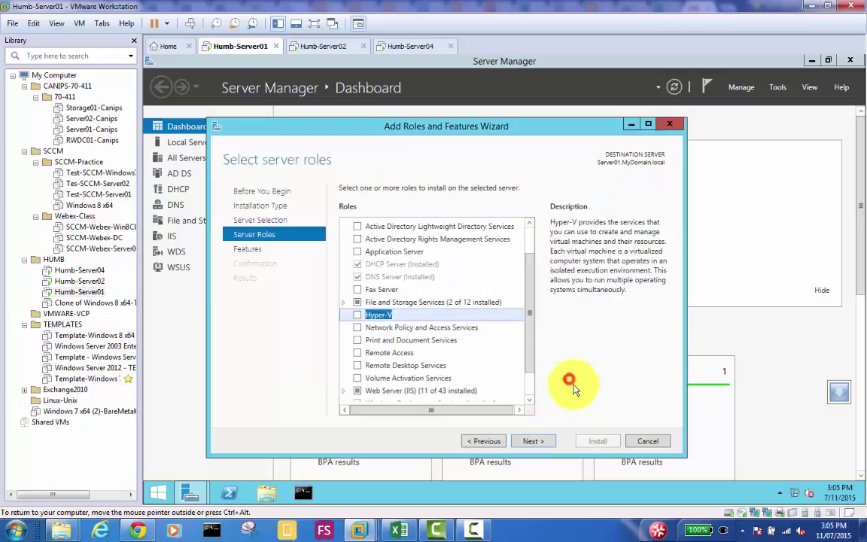
left_click(644, 443)
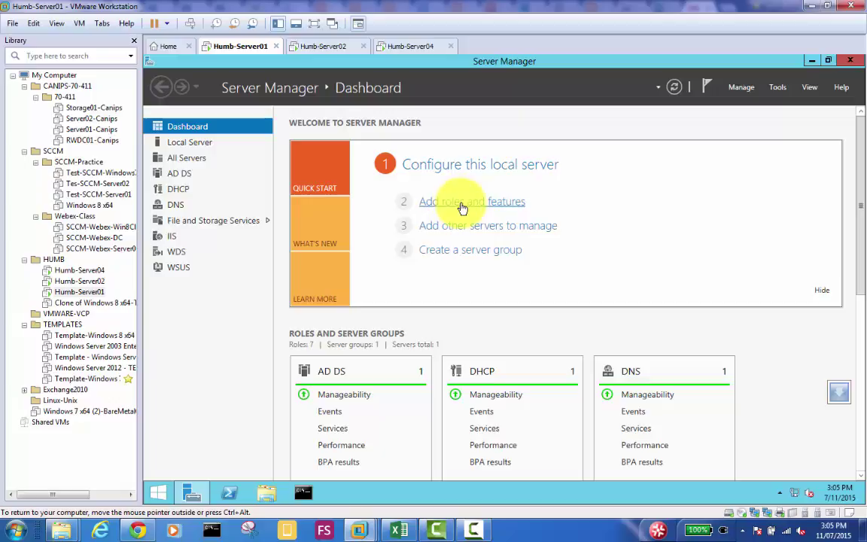
Step: Retry adding Hyper-V with its management tools on Server01, dismissing the 'hypervisor already running' error
left_click(462, 208)
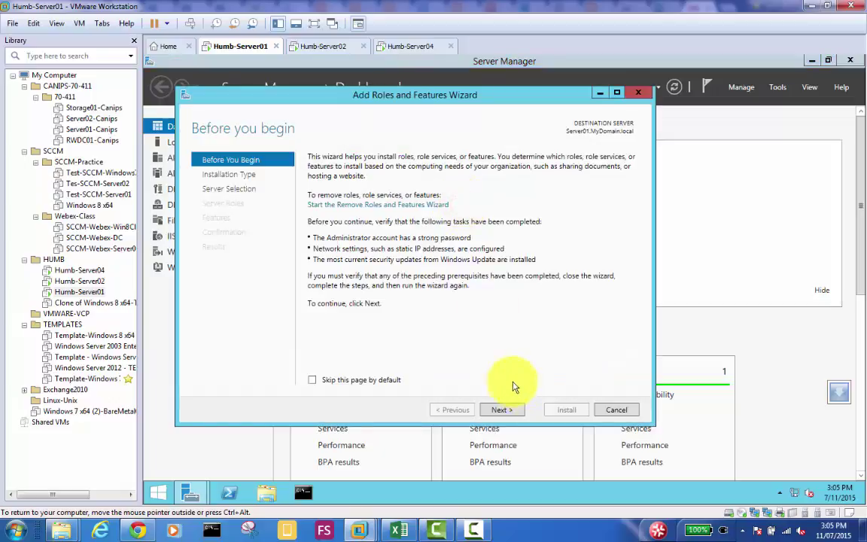
left_click(503, 410)
left_click(502, 410)
left_click(503, 410)
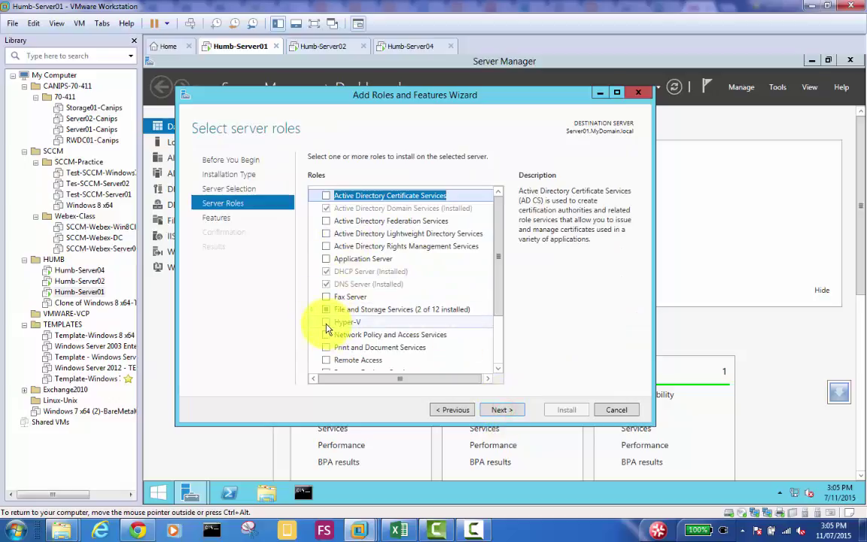
left_click(326, 323)
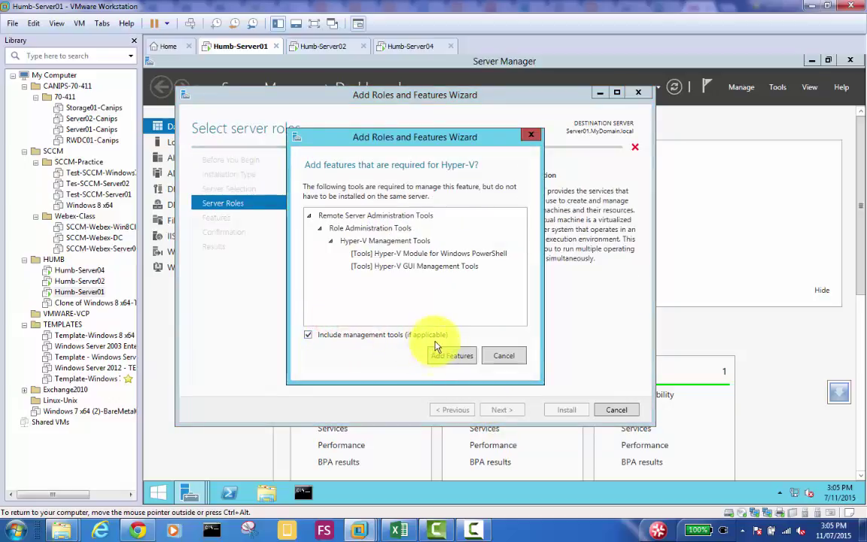
left_click(444, 357)
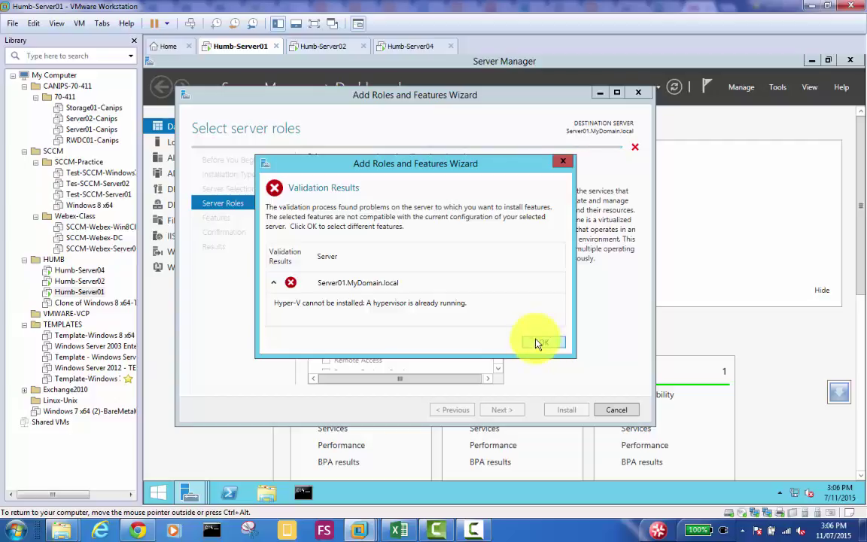
left_click(539, 343)
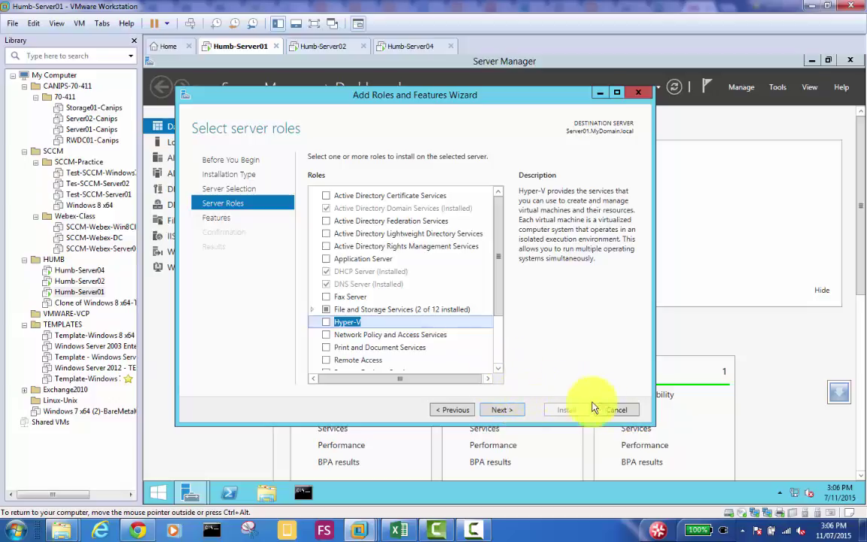
Step: Cancel the Add Roles and Features Wizard so Humb-Server01's Server Manager dashboard shows without Hyper-V
left_click(611, 411)
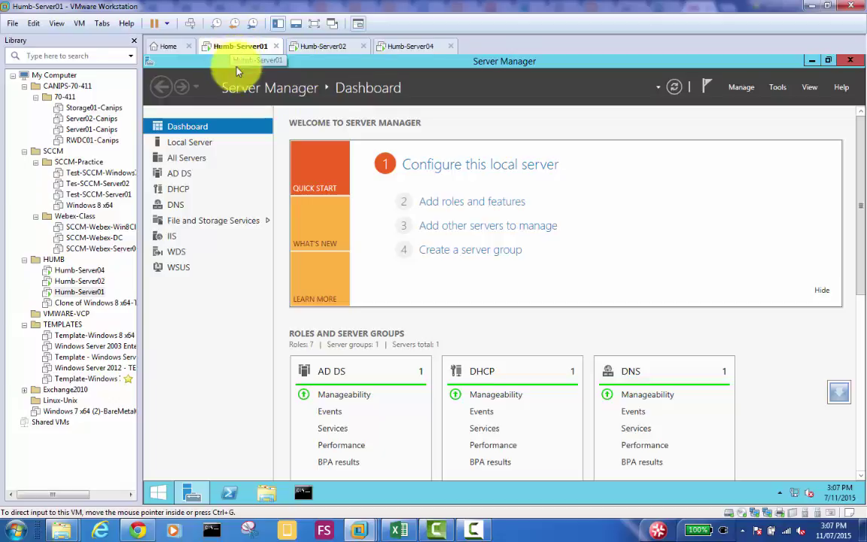
left_click(239, 57)
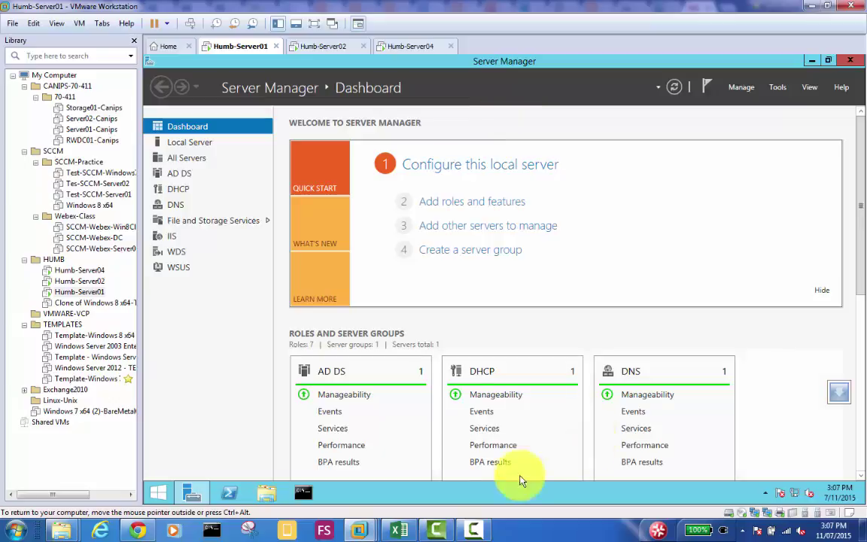
left_click(474, 530)
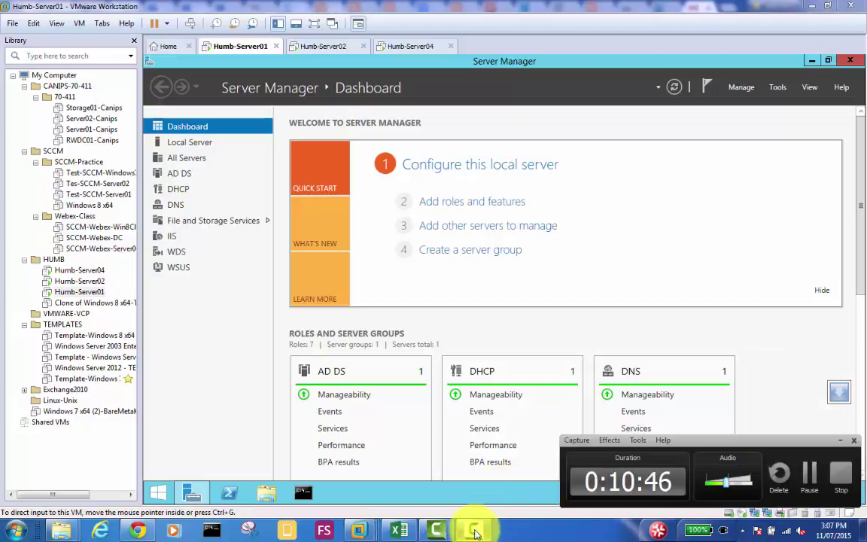
Step: Send the Hyper-V Workaround email with both Hyper-V documents from Gmail, then go to ExamCollection
left_click(474, 530)
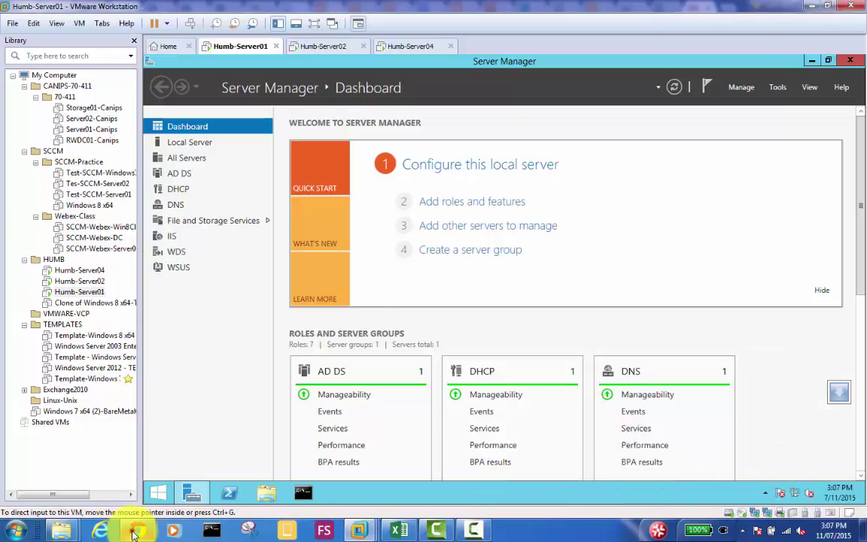
left_click(136, 531)
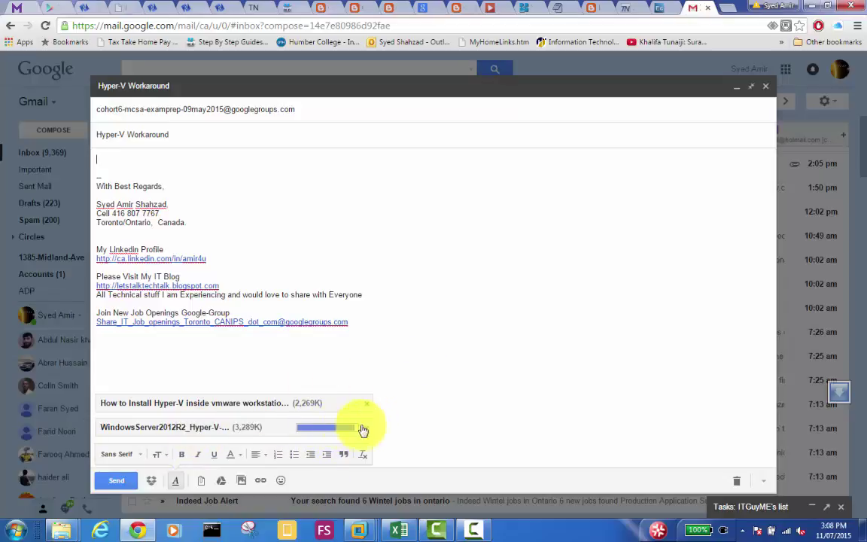
left_click(115, 482)
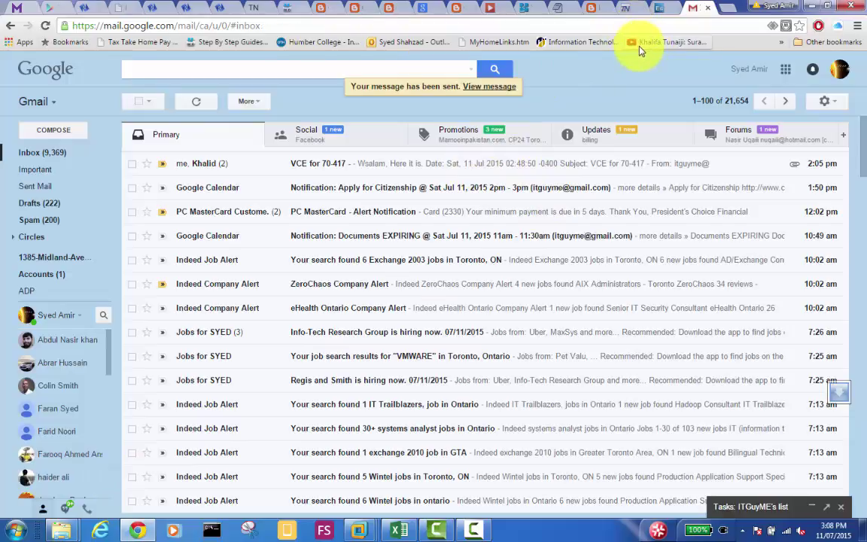
left_click(658, 10)
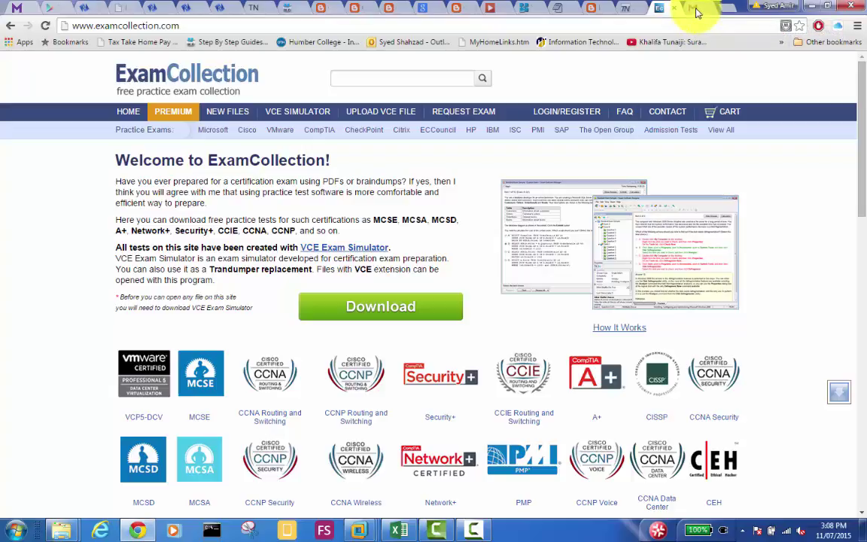
Step: Glance at the Gmail inbox, return to ExamCollection, then bring up the Windows7_OS (C:) folder
left_click(693, 12)
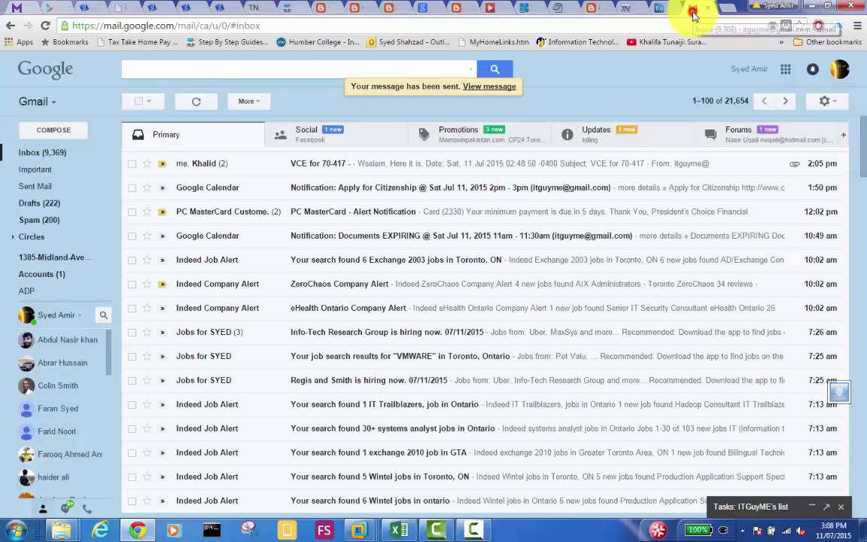
left_click(660, 12)
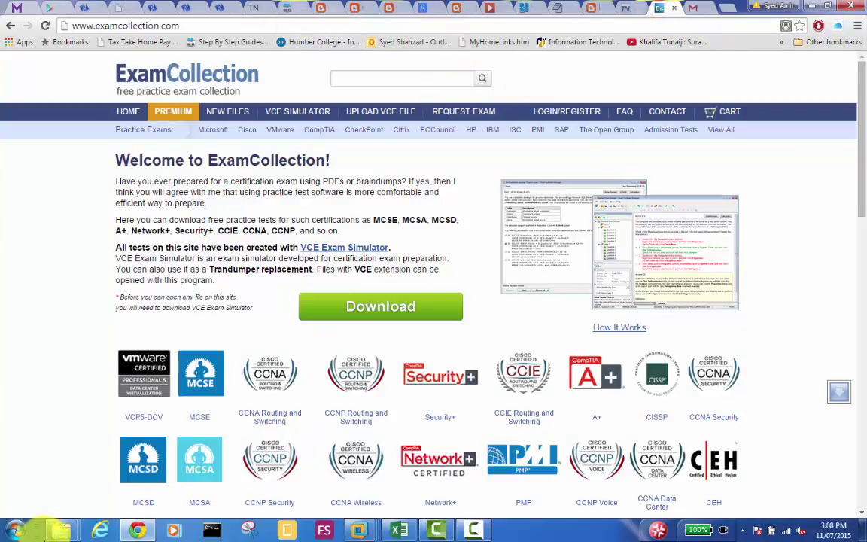
mouse_move(63, 524)
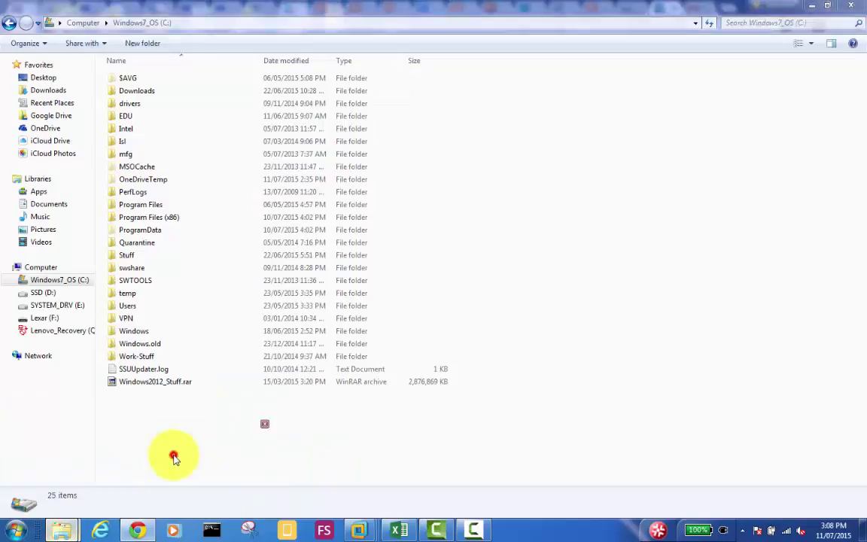
left_click(175, 455)
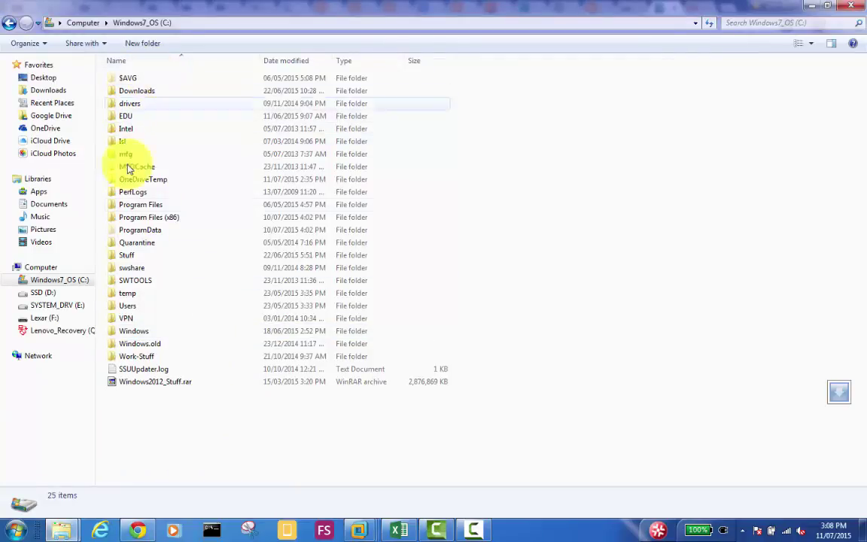
Step: Open 'How to Install Hyper-V inside vmware workstation 10.docx' from the 70-410-HyPer-V folder
mouse_move(62, 526)
left_click(62, 473)
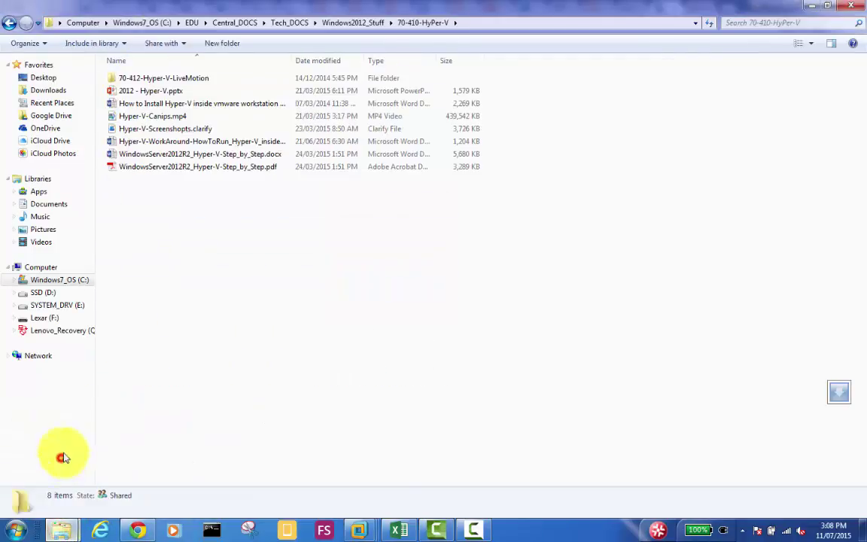
double_click(173, 104)
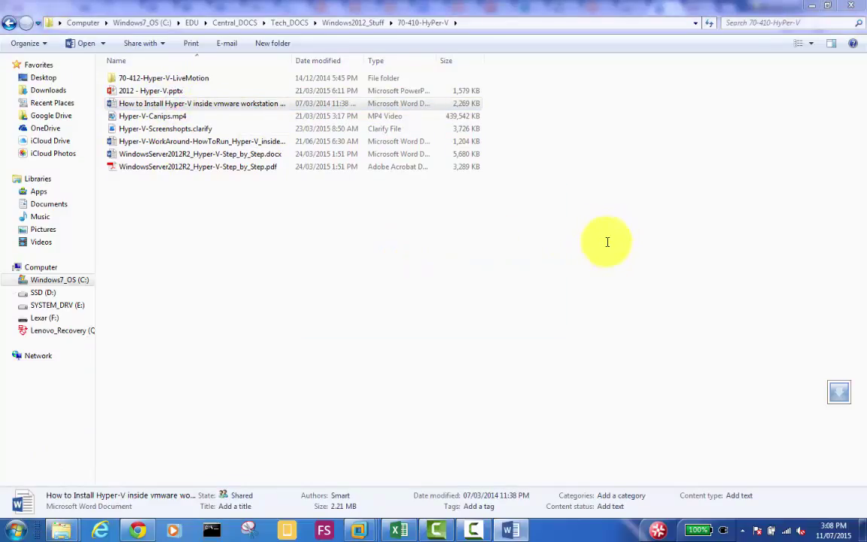
left_click(509, 531)
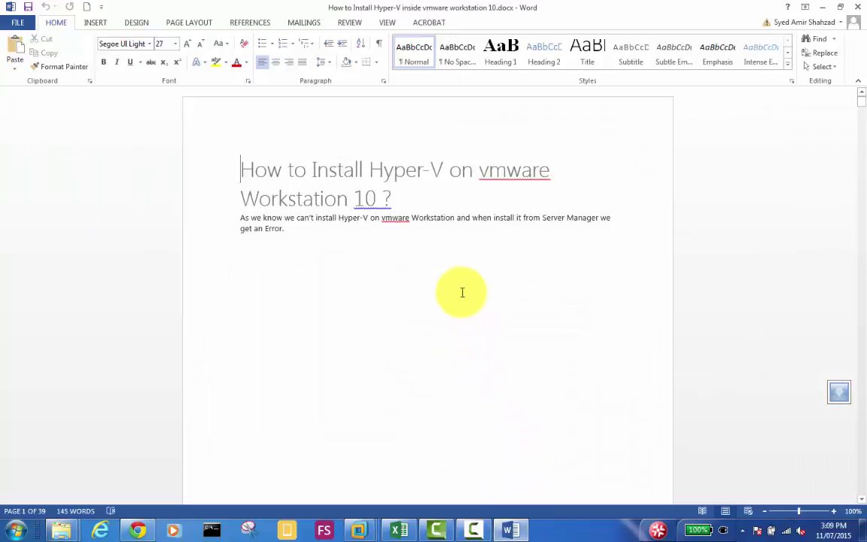
Step: Scroll the guide past the Power Off screenshots to the Windows Server 2012 R2 details
scroll(462, 292, "down", 15)
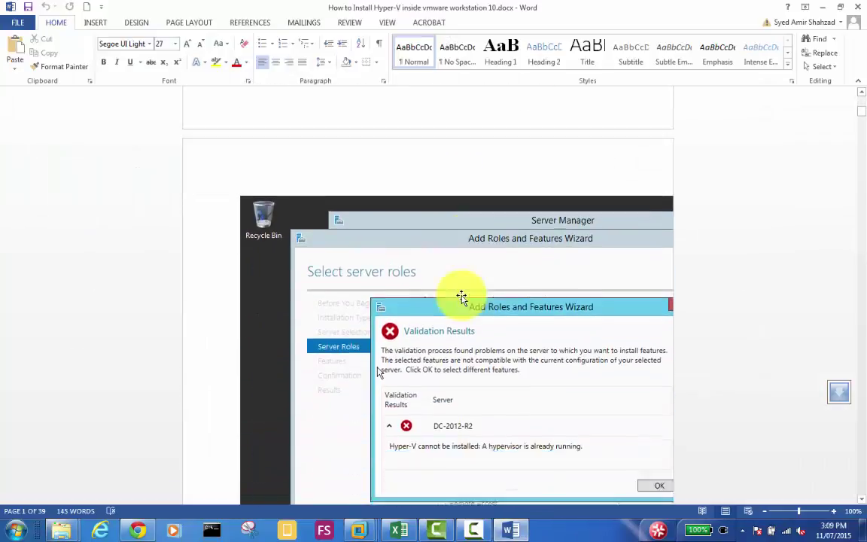
scroll(461, 296, "down", 3)
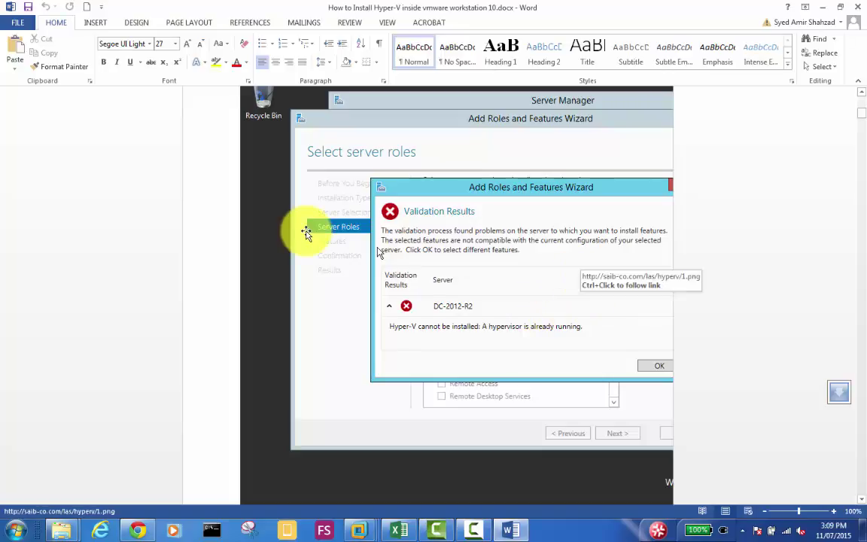
scroll(307, 233, "down", 15)
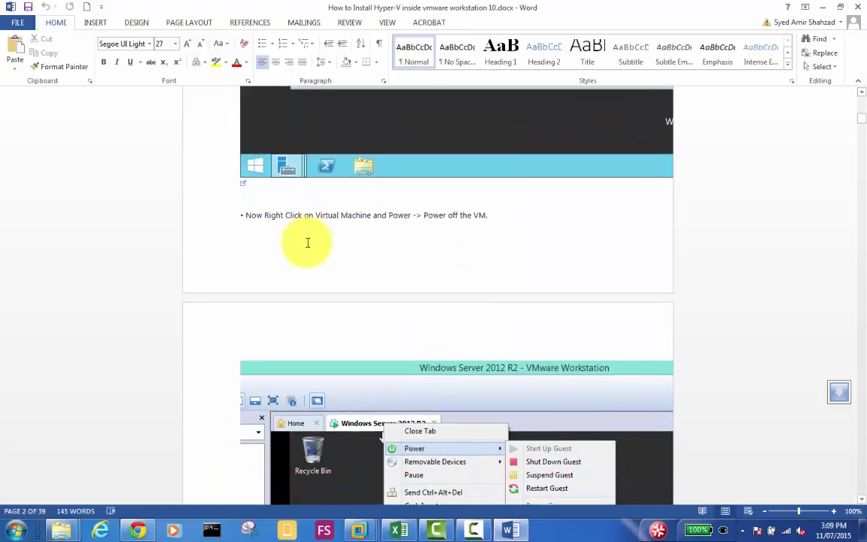
scroll(306, 245, "down", 4)
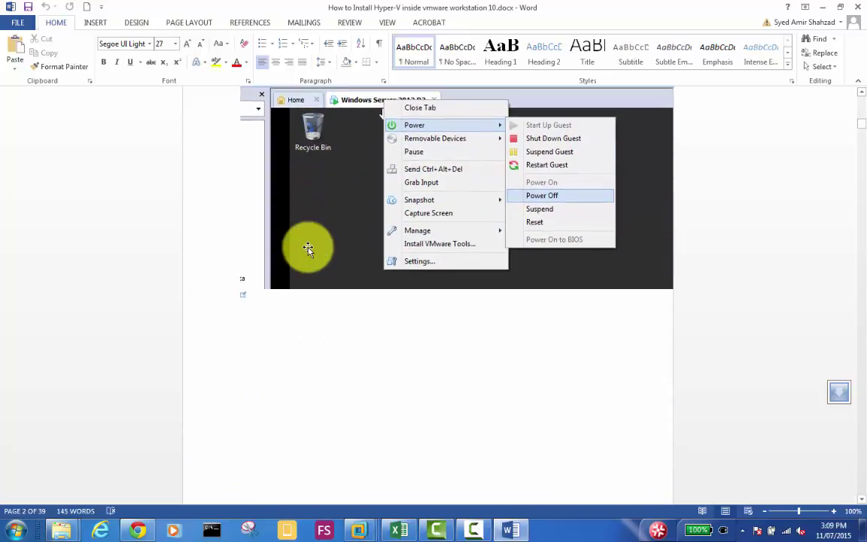
scroll(308, 249, "down", 14)
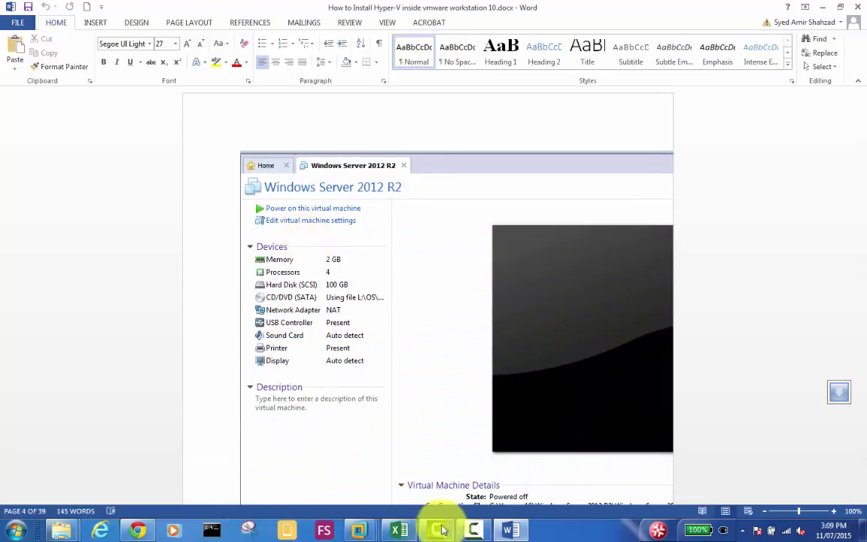
Step: Shut down the Humb-Server01 guest via Power > Shut Down Guest on its tab
left_click(357, 533)
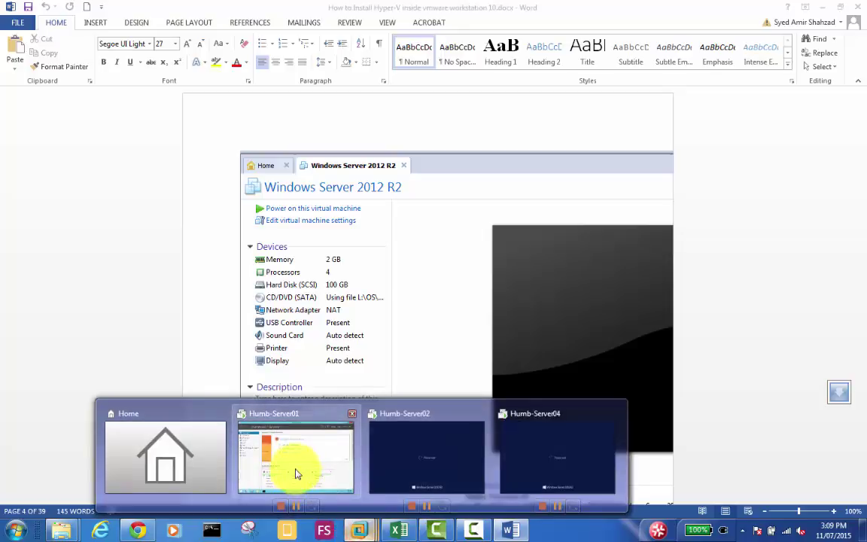
left_click(295, 468)
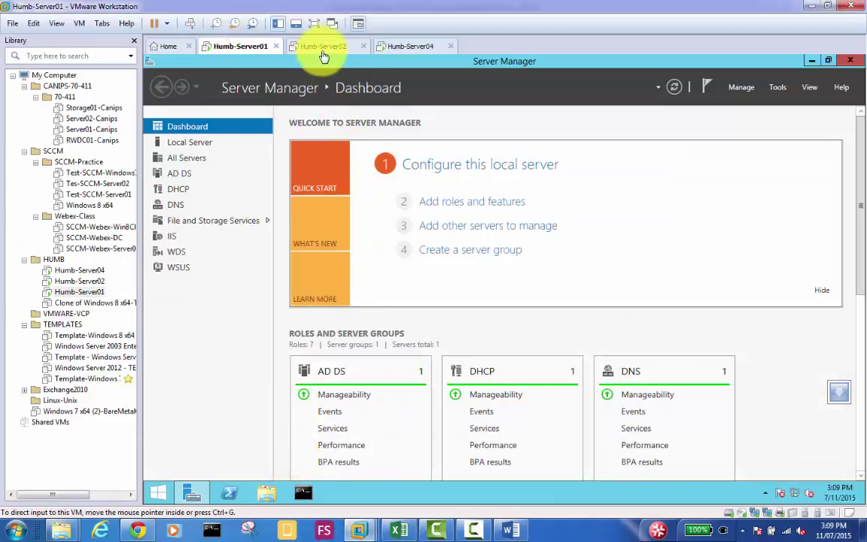
left_click(320, 45)
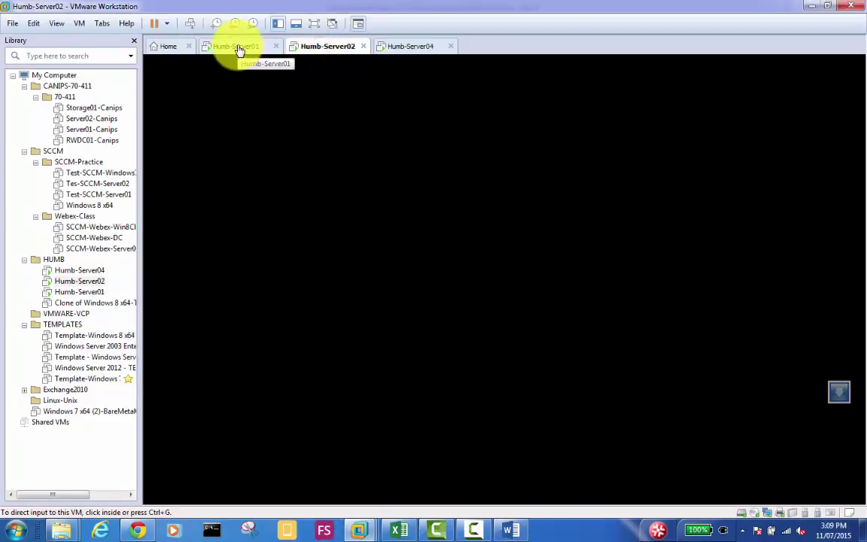
left_click(238, 48)
right_click(235, 46)
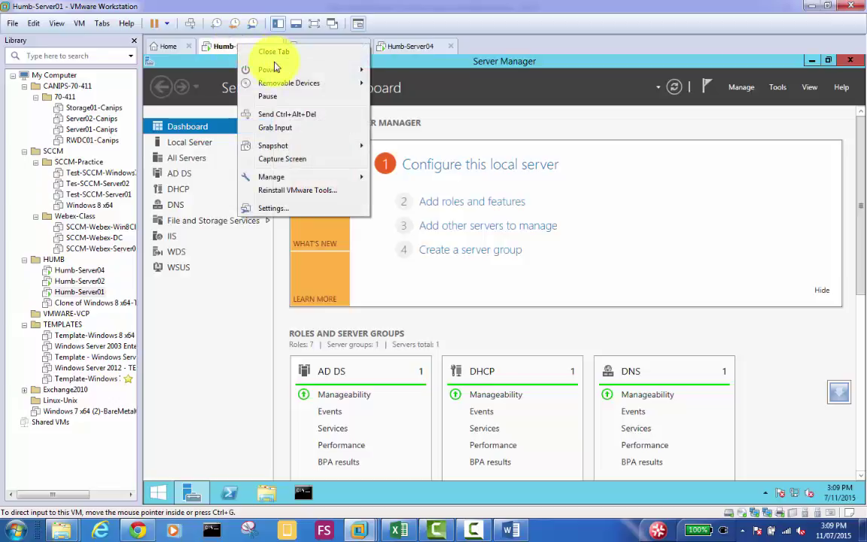
mouse_move(308, 70)
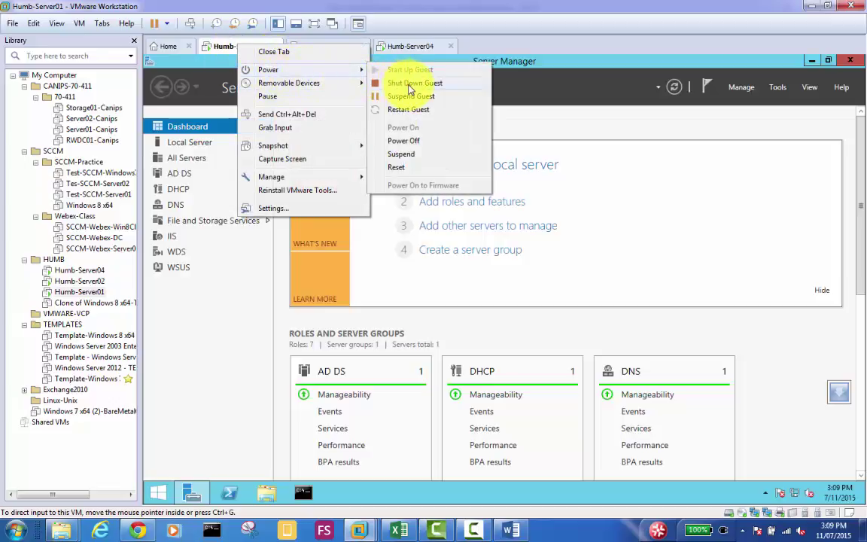
left_click(396, 83)
Step: Shut down the Humb-Server02 guest the same way and return to the Word guide
left_click(316, 47)
right_click(315, 47)
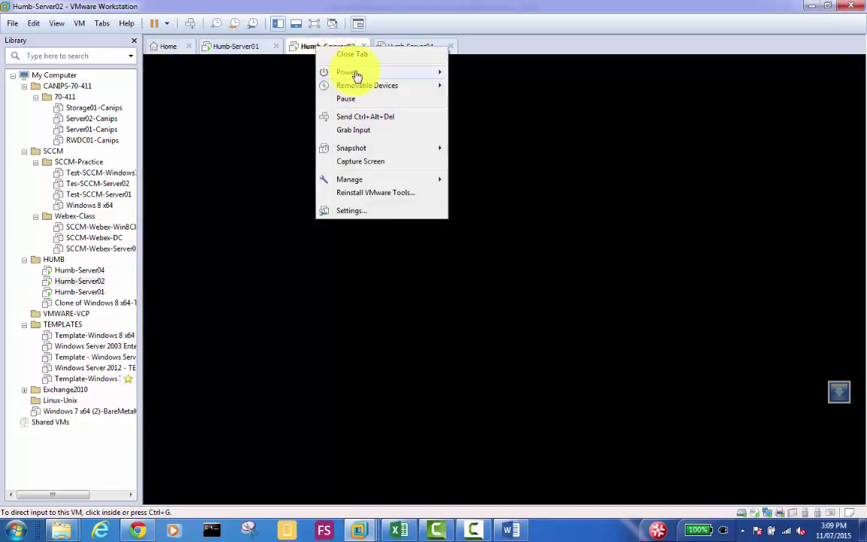
mouse_move(325, 71)
left_click(472, 85)
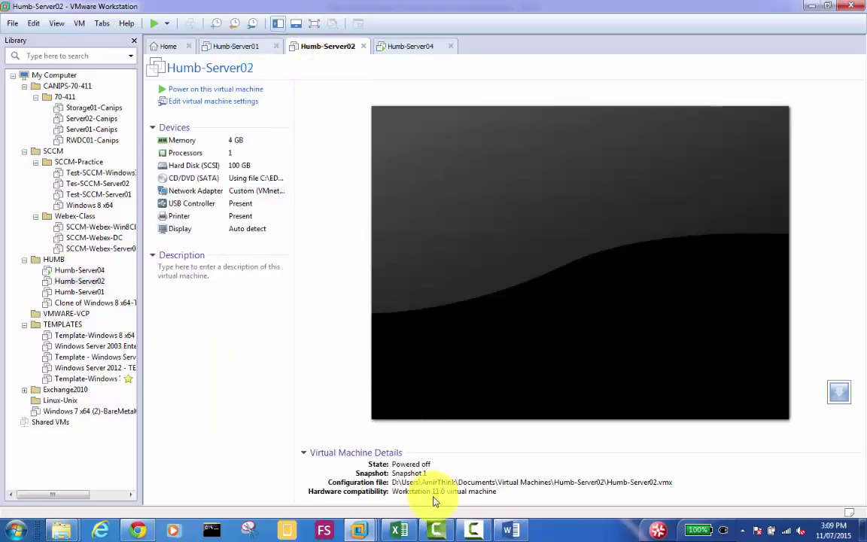
left_click(510, 531)
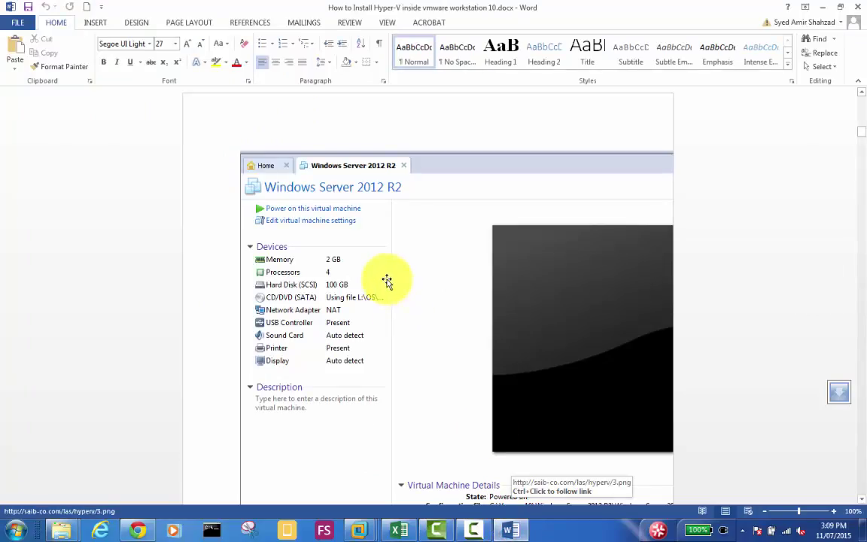
Step: Scroll the guide to page 5, showing the VM folder with its .vmx file
scroll(385, 280, "down", 5)
scroll(380, 281, "down", 11)
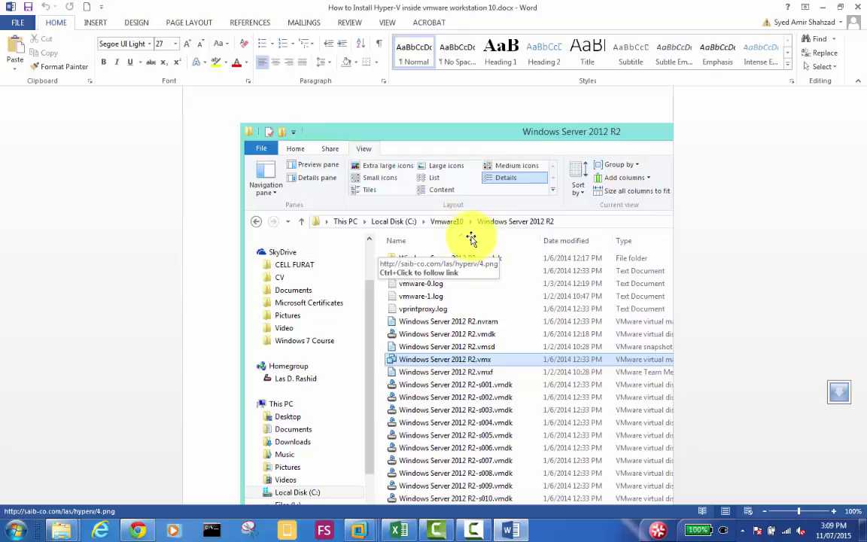
scroll(467, 239, "down", 2)
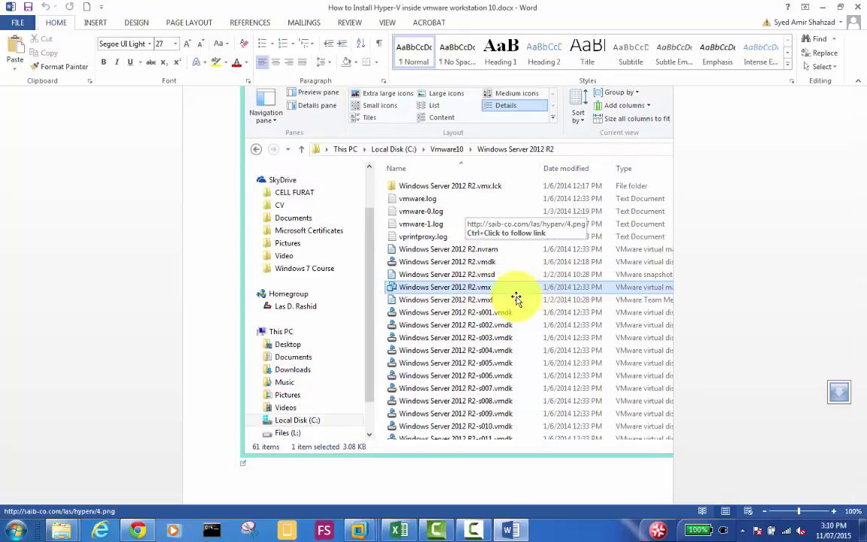
Step: Hide the Library pane and open Humb-Server01's virtual machine settings on the Options tab
left_click(358, 530)
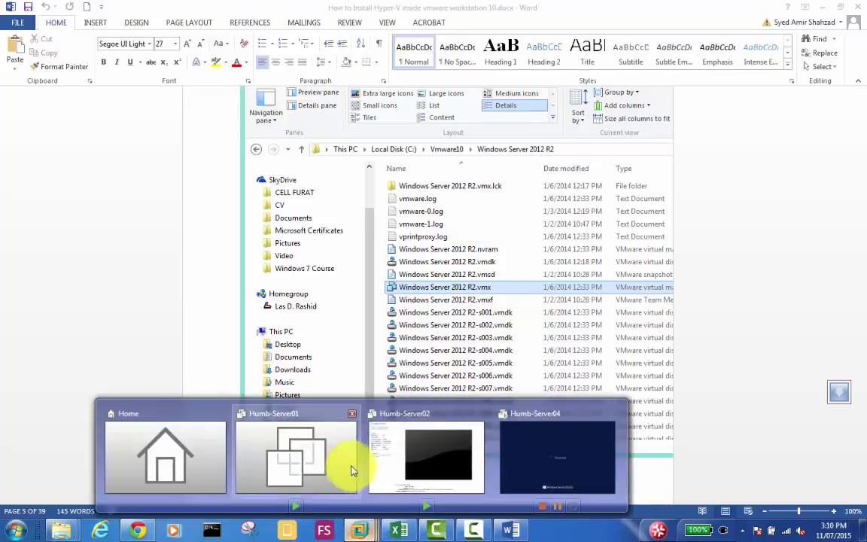
left_click(335, 450)
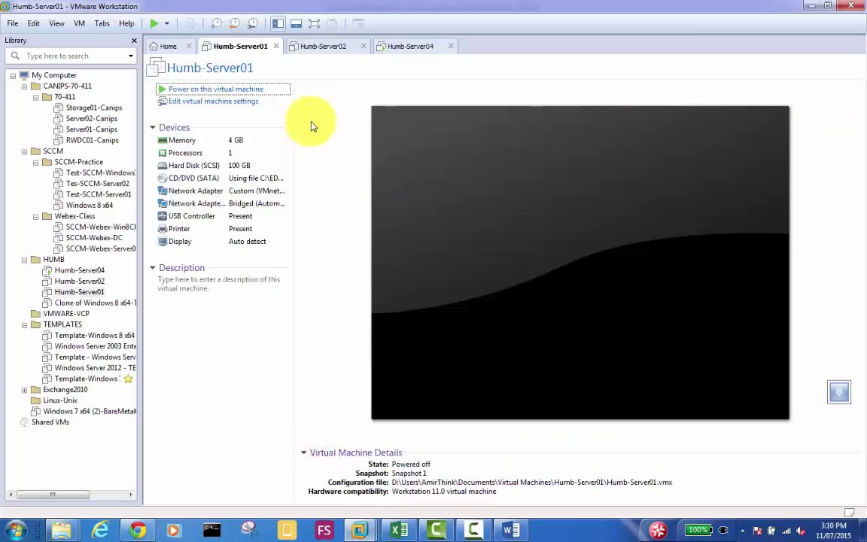
left_click(134, 40)
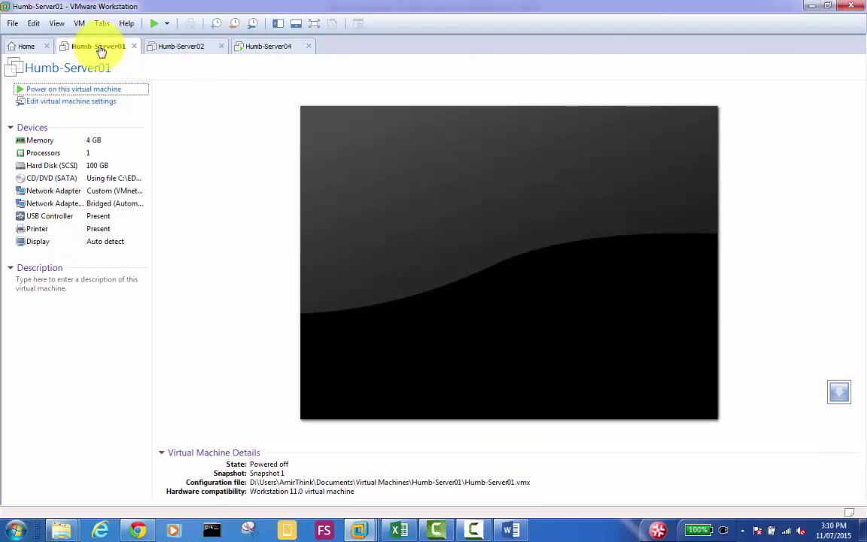
right_click(101, 51)
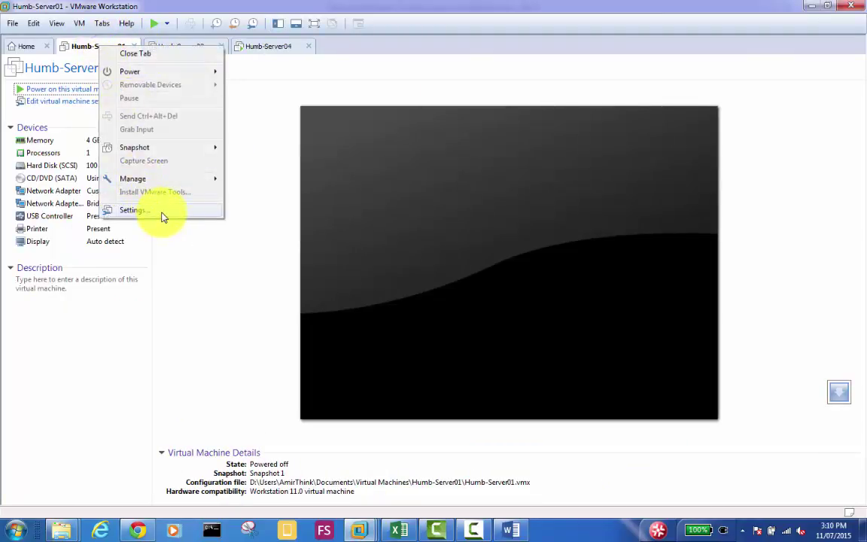
left_click(133, 211)
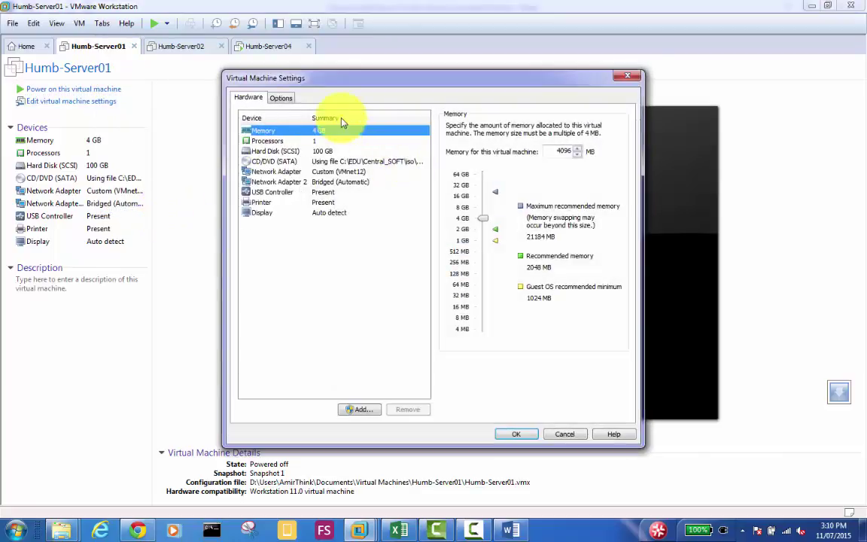
left_click(282, 98)
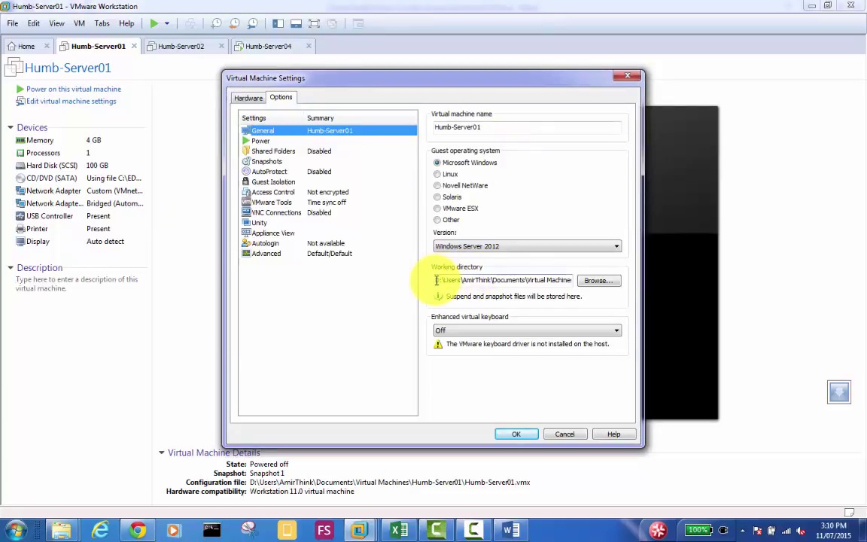
Step: Select the Working directory path and copy it from the right-click menu
mouse_move(437, 280)
left_mouse_down()
mouse_move(400, 277)
mouse_move(475, 278)
mouse_move(435, 280)
left_mouse_up()
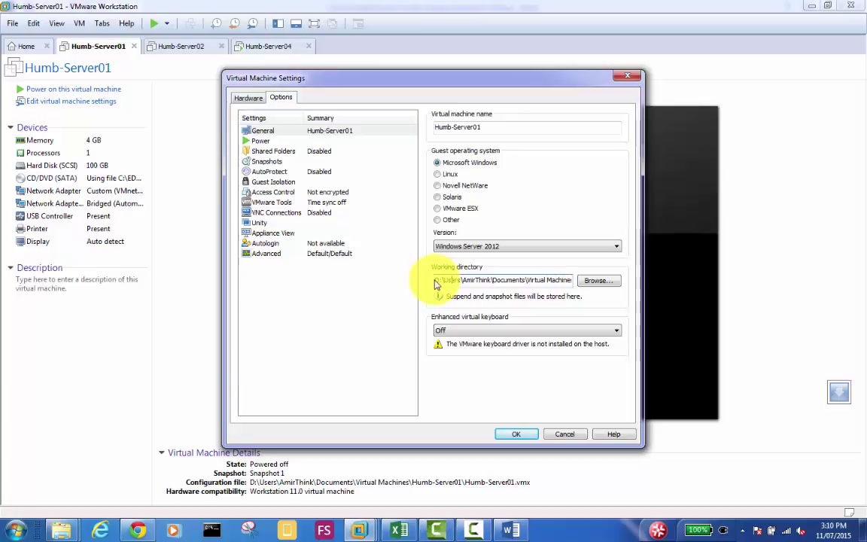
left_click_drag(436, 280, 625, 282)
key("Delete")
key("ctrl+z")
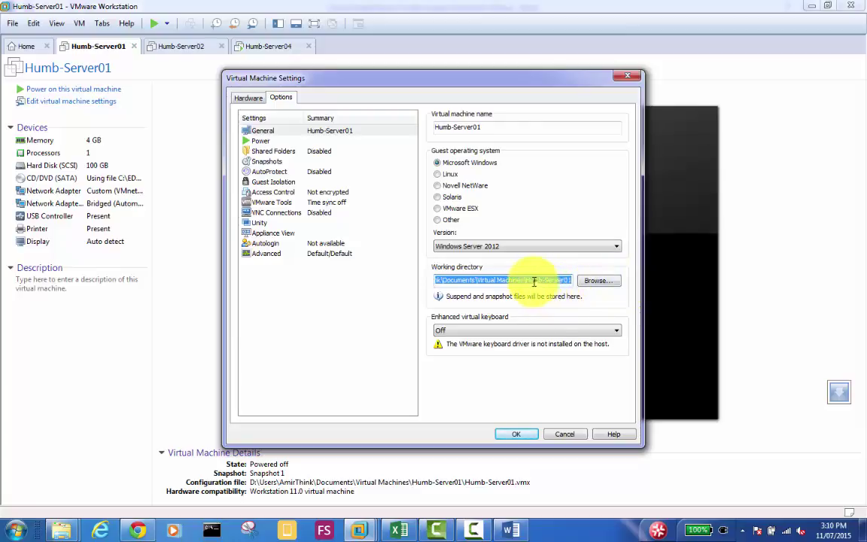
right_click(534, 280)
left_click(550, 322)
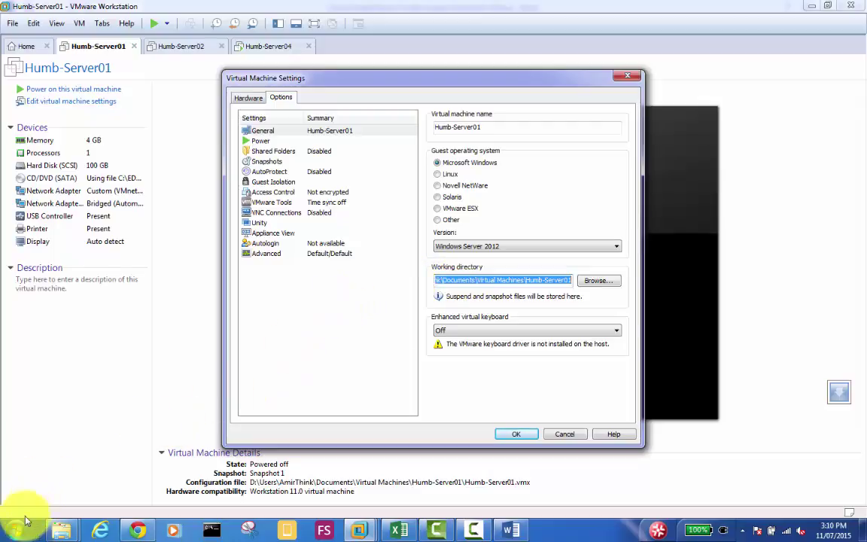
Step: Open the copied Humb-Server01 folder path through the Win+R Run box
left_click(81, 483)
key("super+r")
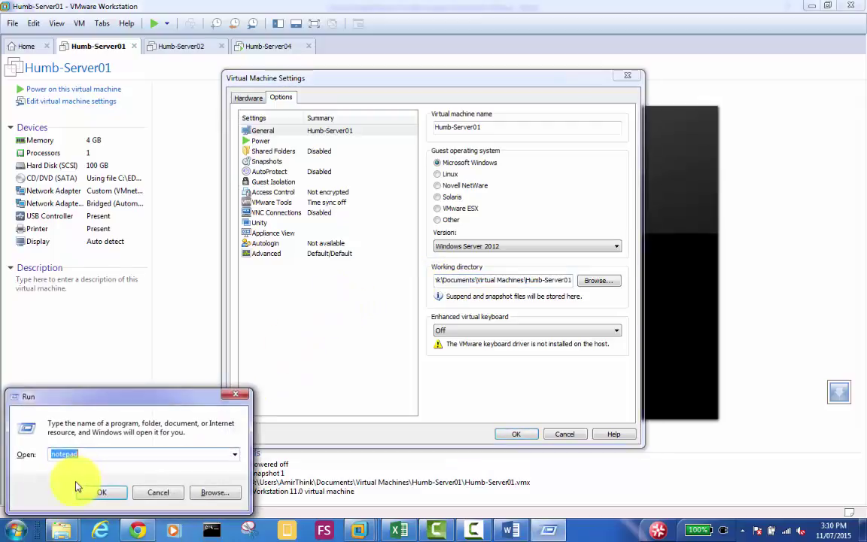
right_click(62, 452)
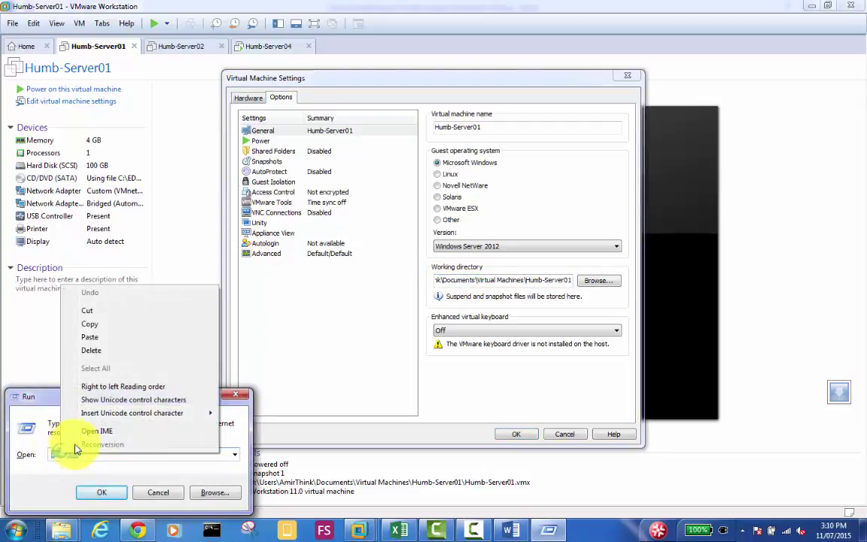
left_click(98, 341)
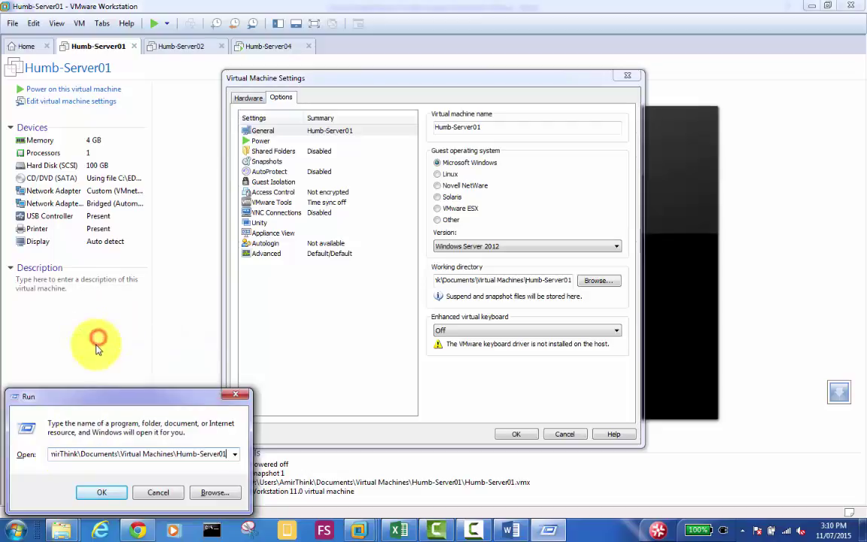
left_click(102, 492)
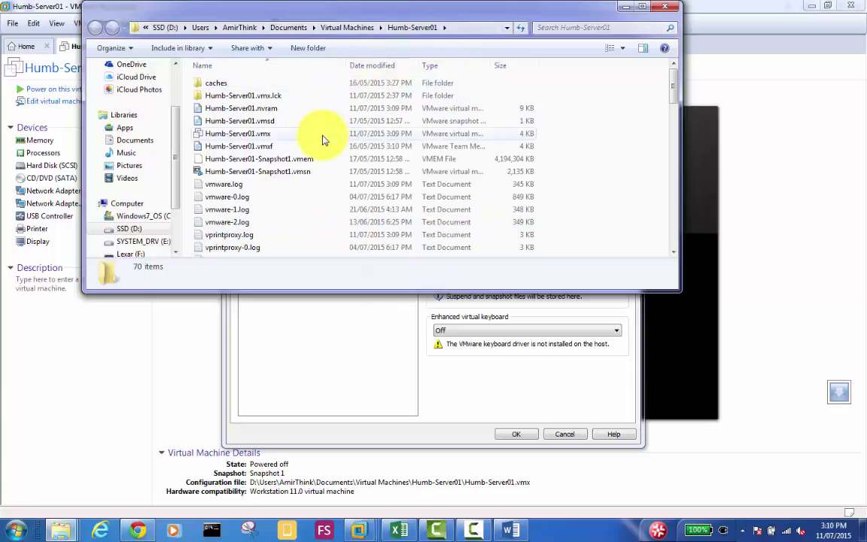
Step: Select Humb-Server01.vmx, then close the folder window and cancel the VM settings
left_click(266, 136)
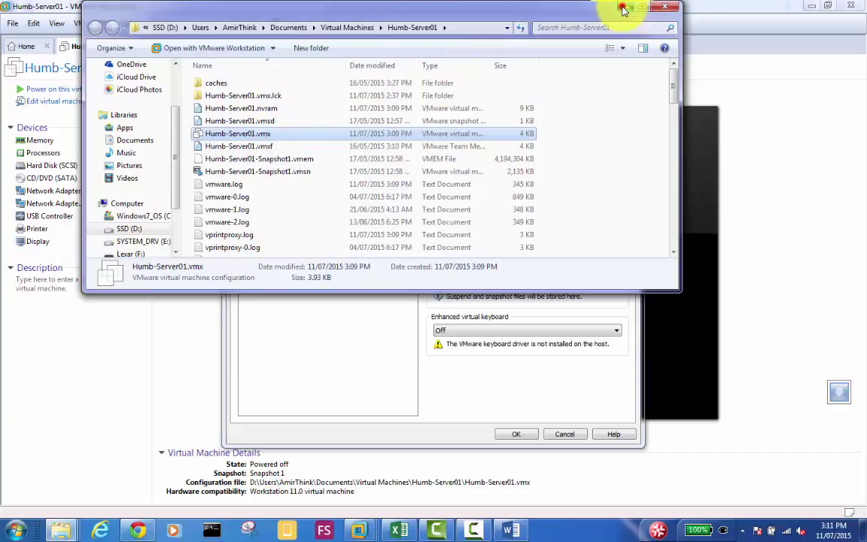
key("Escape")
left_click(564, 434)
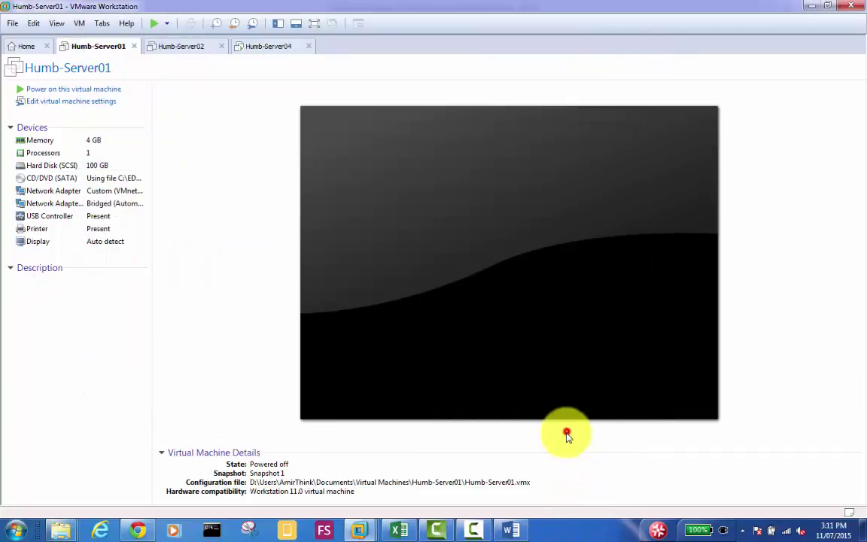
Step: Review Humb-Server01's Options settings, General and Advanced, then close without saving
right_click(105, 50)
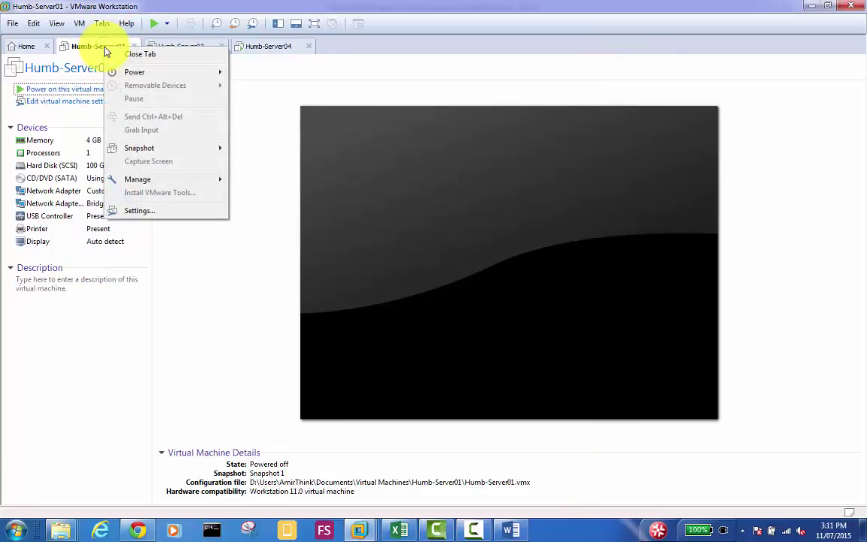
left_click(178, 218)
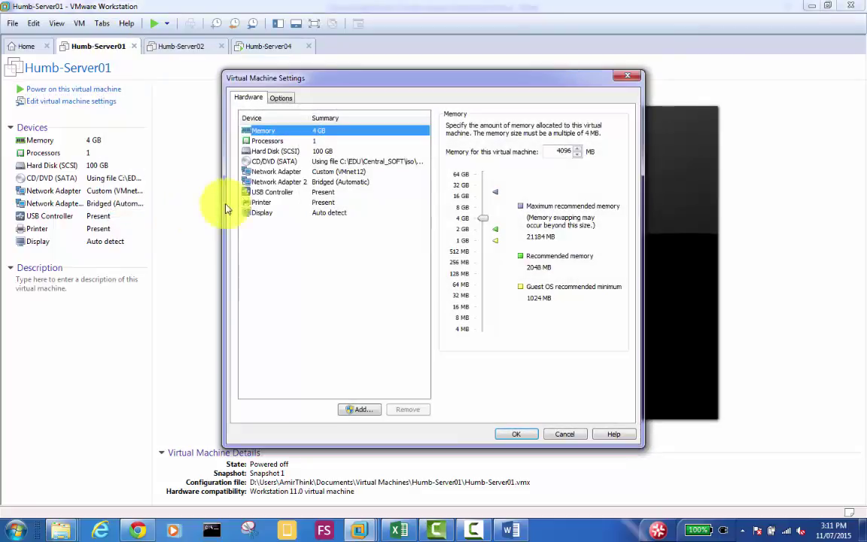
left_click(282, 98)
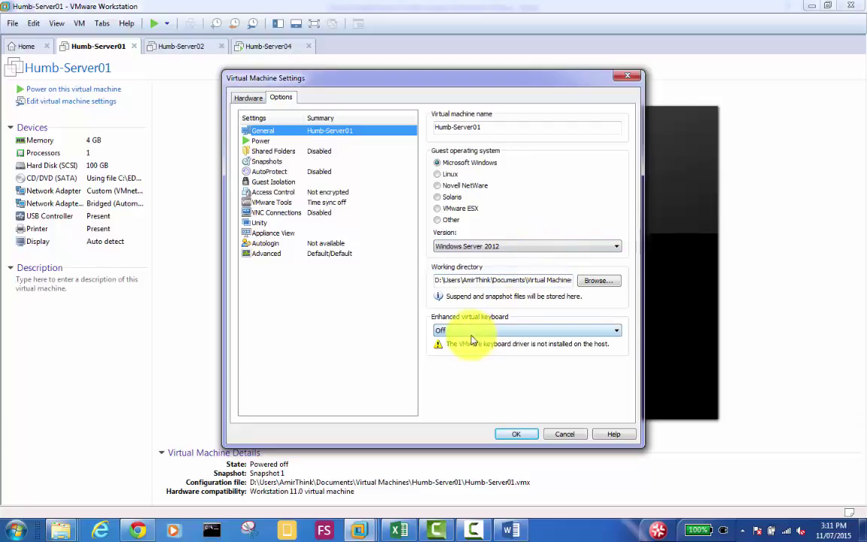
left_click(478, 280)
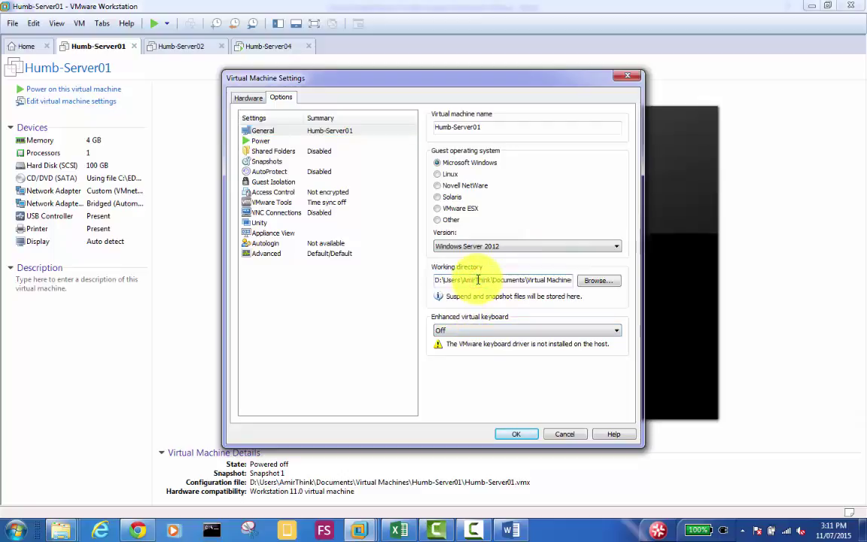
left_click(313, 256)
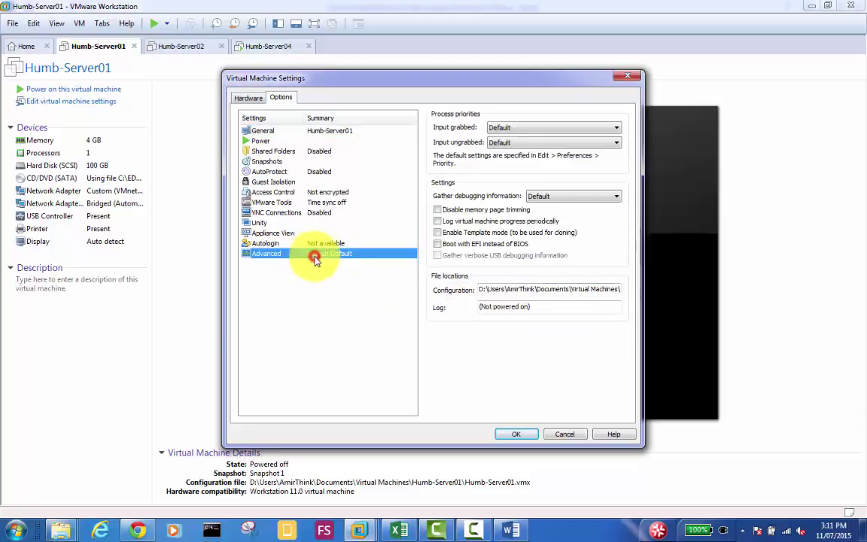
left_click(293, 131)
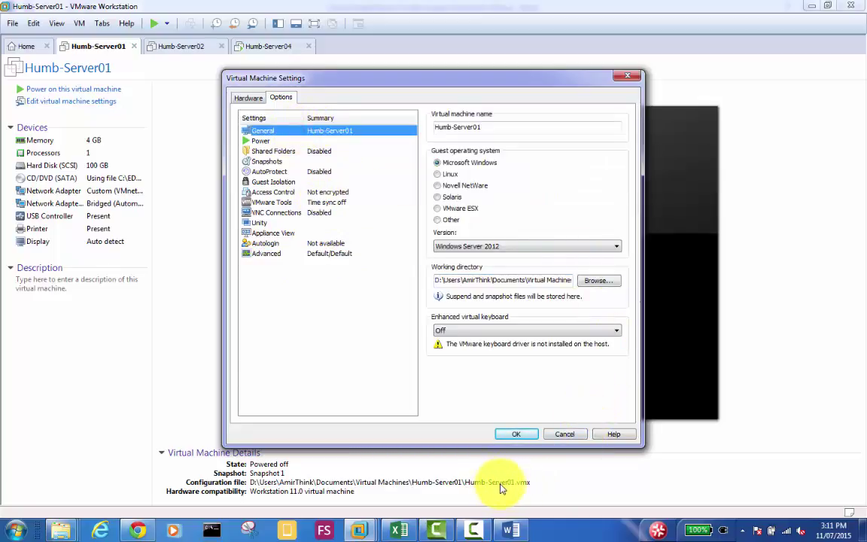
left_click(526, 477)
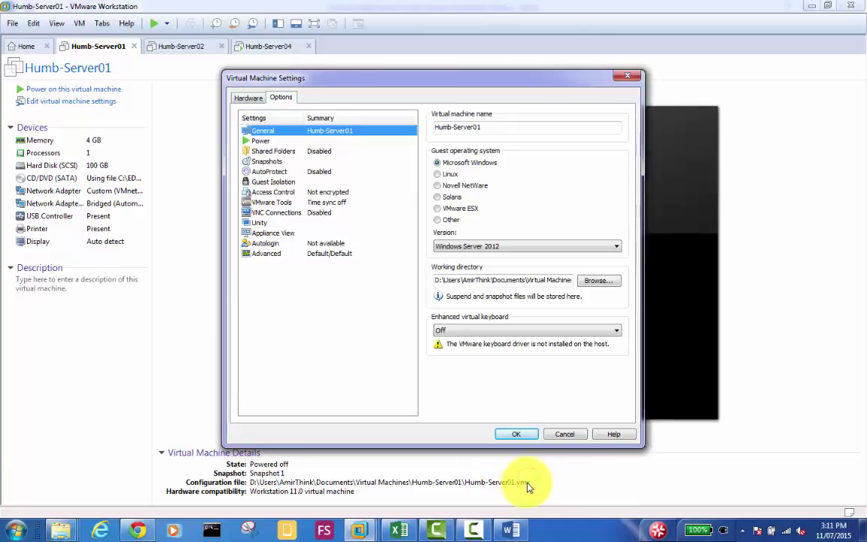
left_click(564, 435)
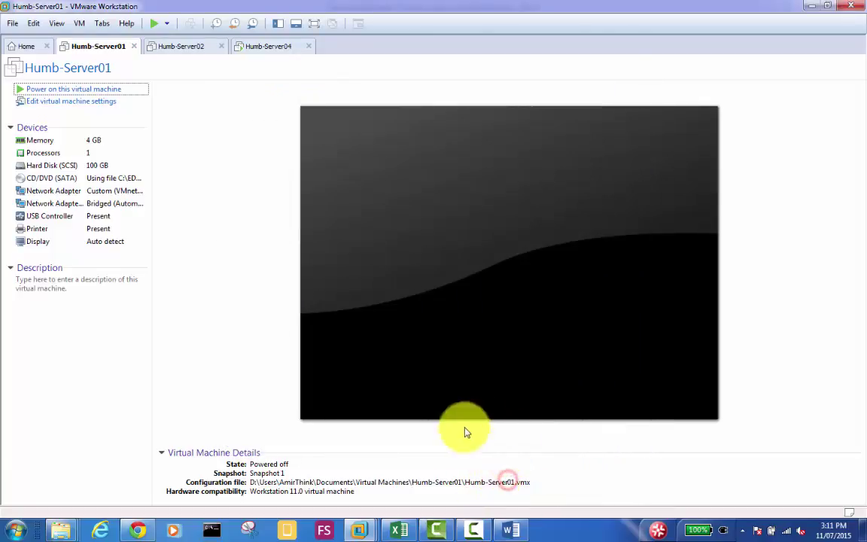
Step: Reopen the settings' Options tab and copy the Working directory path
right_click(119, 46)
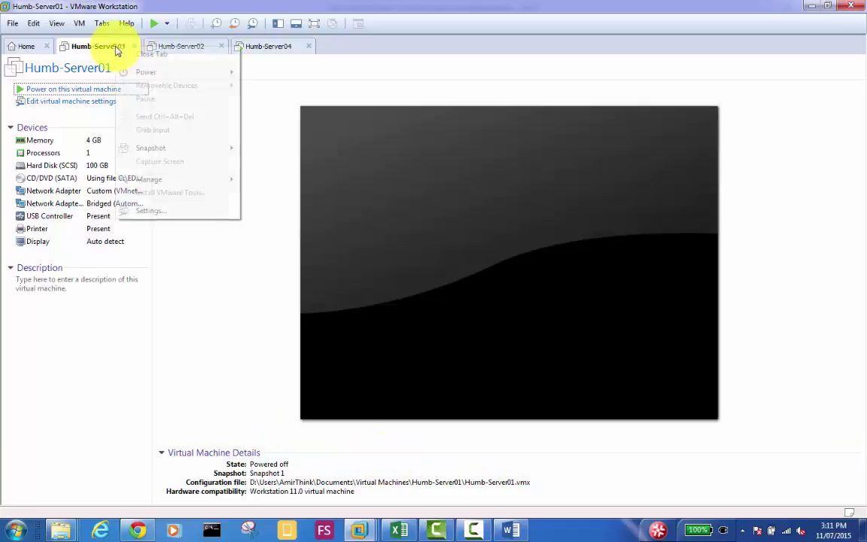
left_click(192, 214)
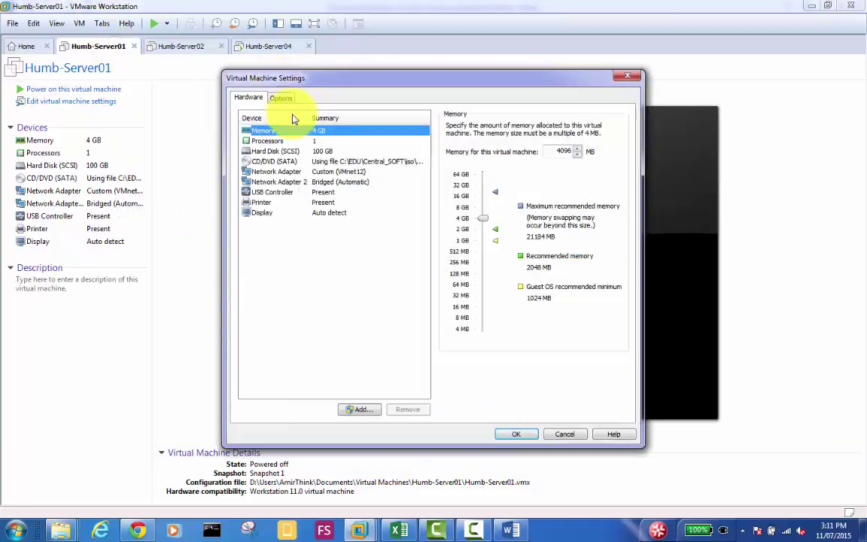
left_click(281, 98)
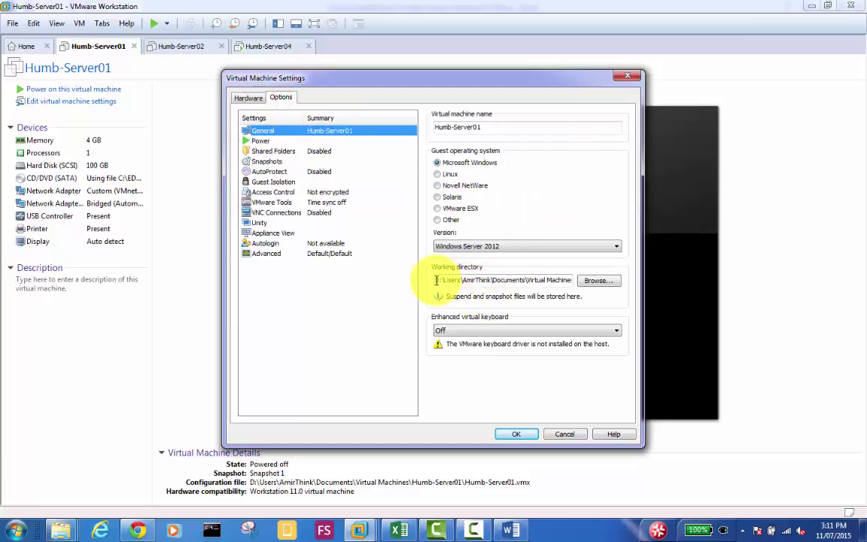
left_click_drag(437, 280, 636, 299)
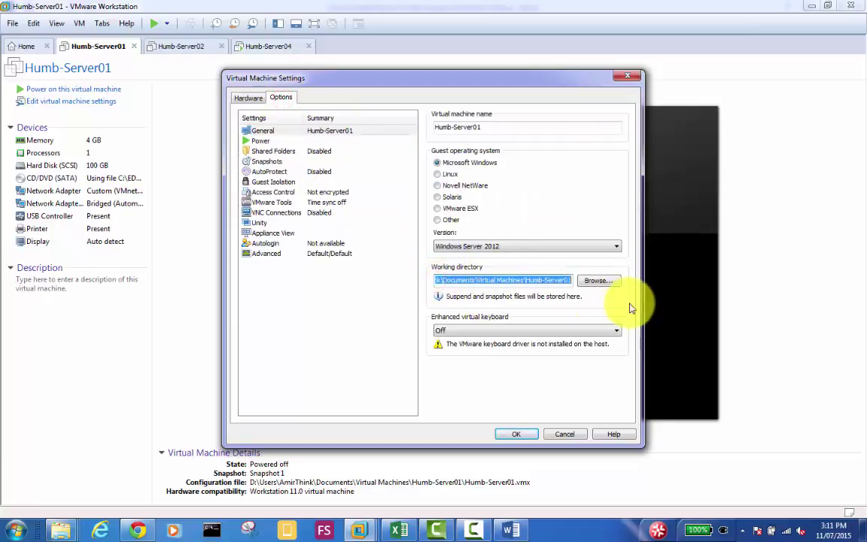
right_click(521, 288)
left_click(547, 319)
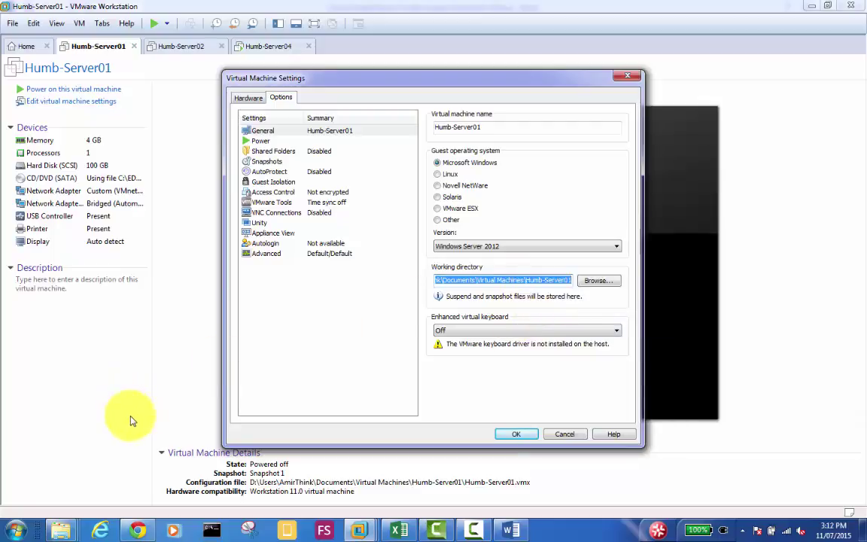
Step: Paste the copied path into Run to open Humb-Server01's folder and widen the Type column
key("super+r")
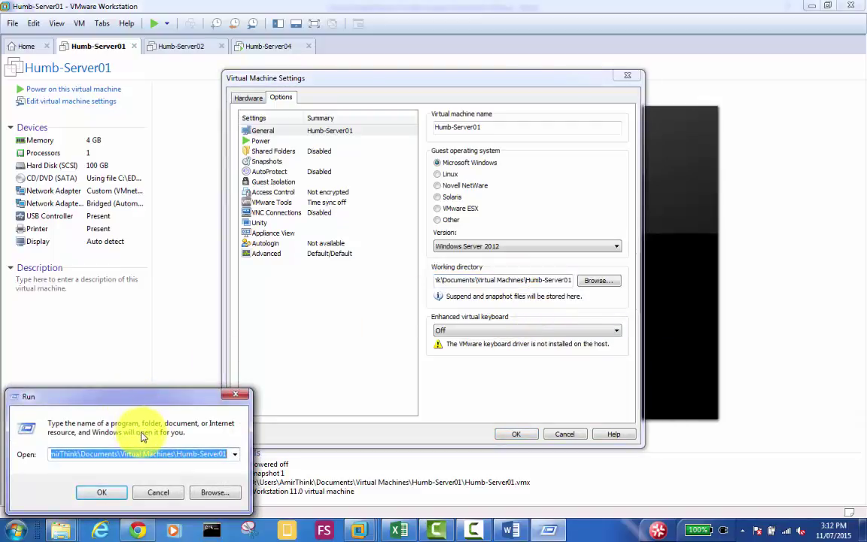
key("ctrl+v")
left_click(92, 493)
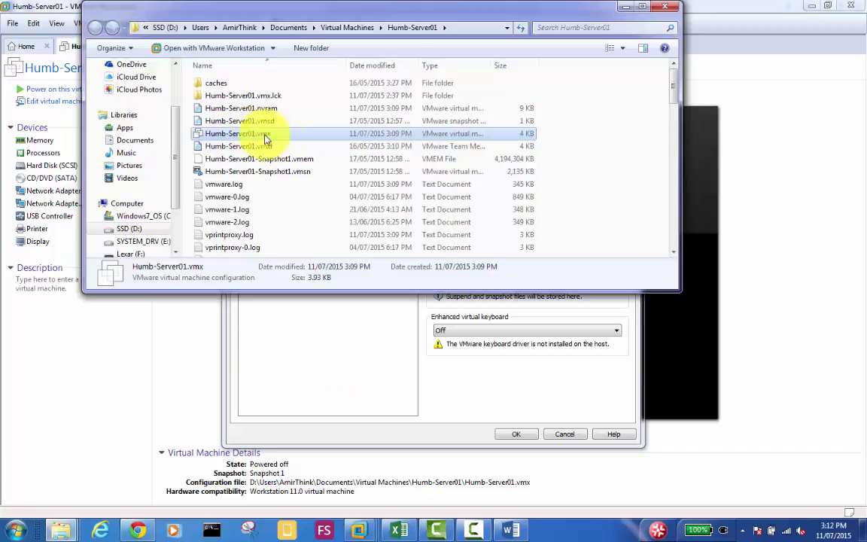
double_click(488, 66)
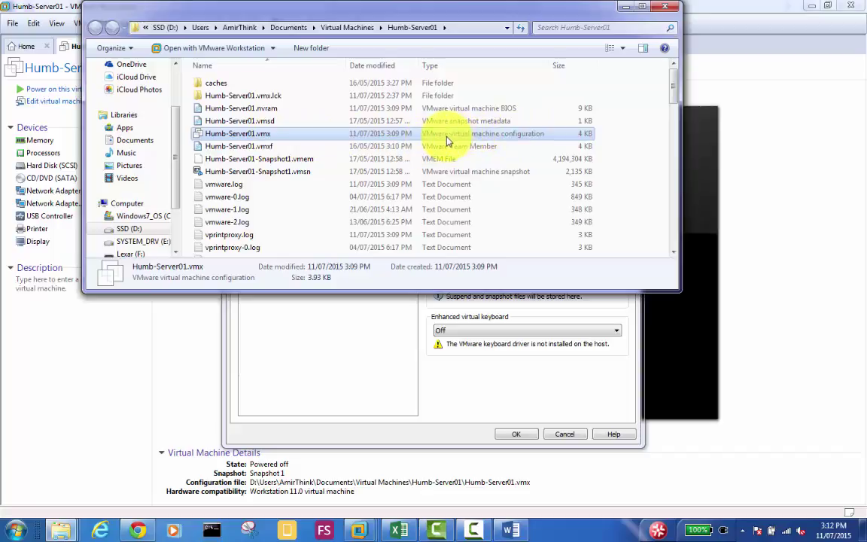
Step: Open Humb-Server01.vmx with Notepad, keeping the current Windows colour scheme when prompted
right_click(258, 137)
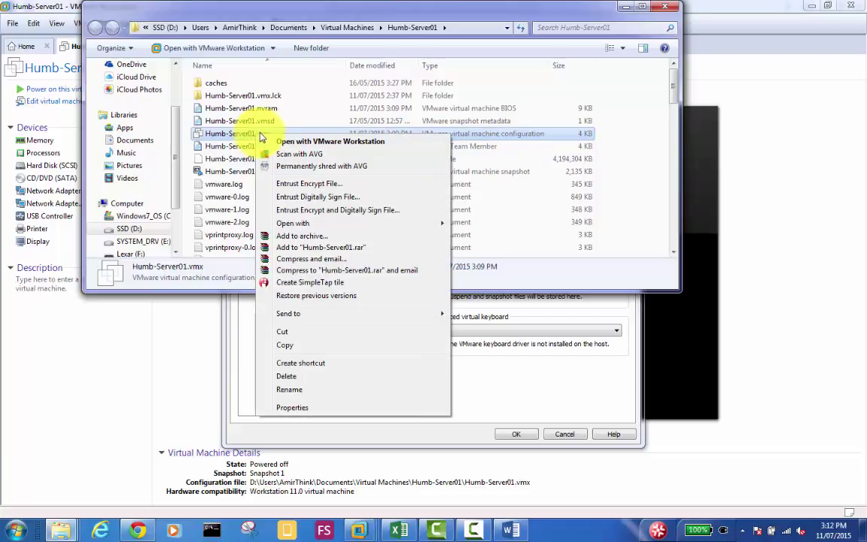
mouse_move(333, 225)
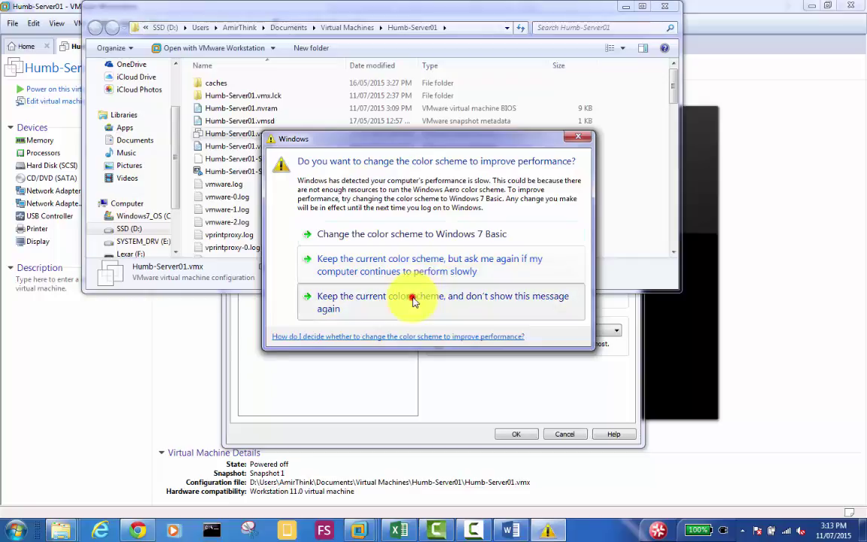
left_click(410, 298)
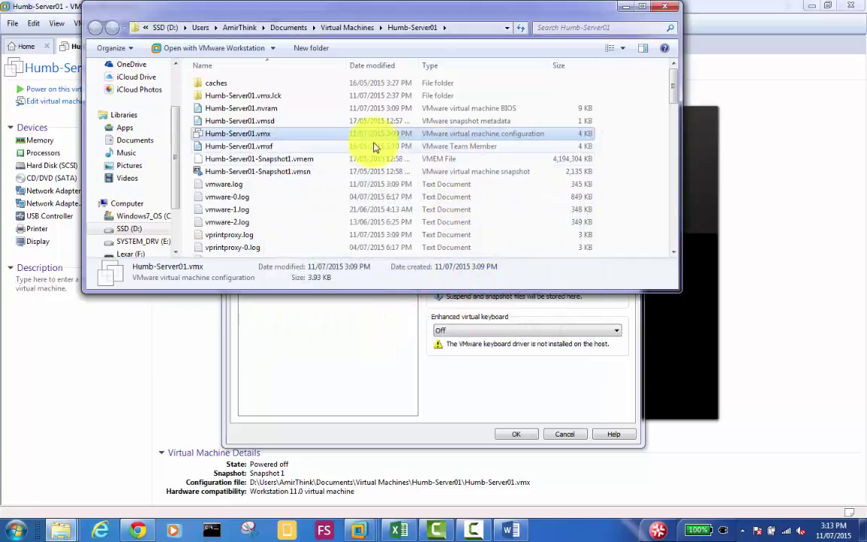
right_click(264, 134)
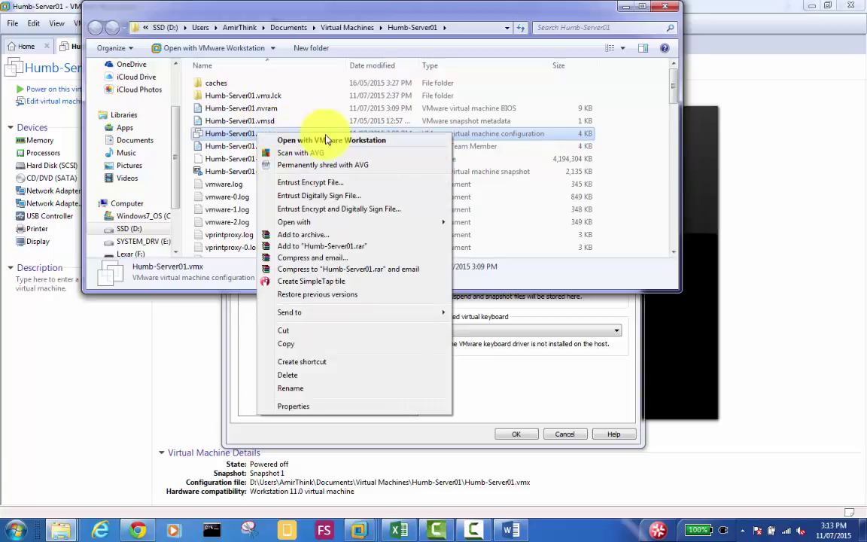
mouse_move(387, 223)
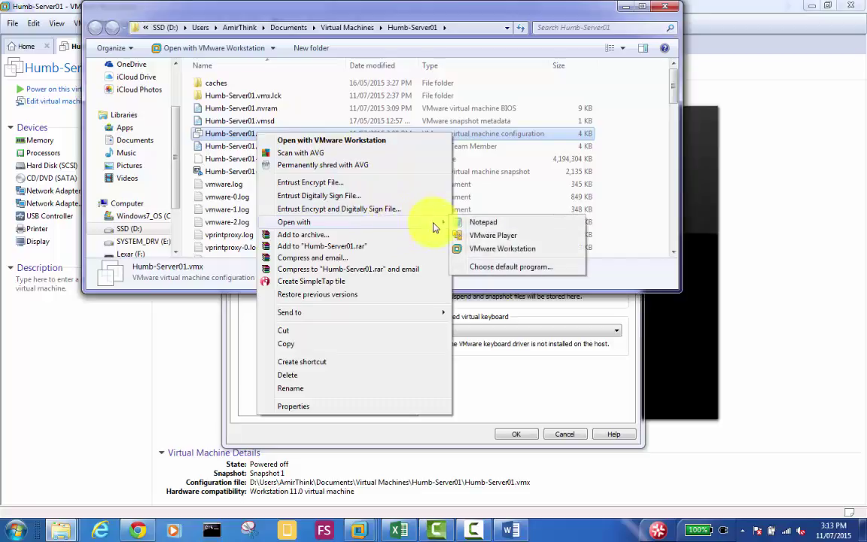
left_click(505, 225)
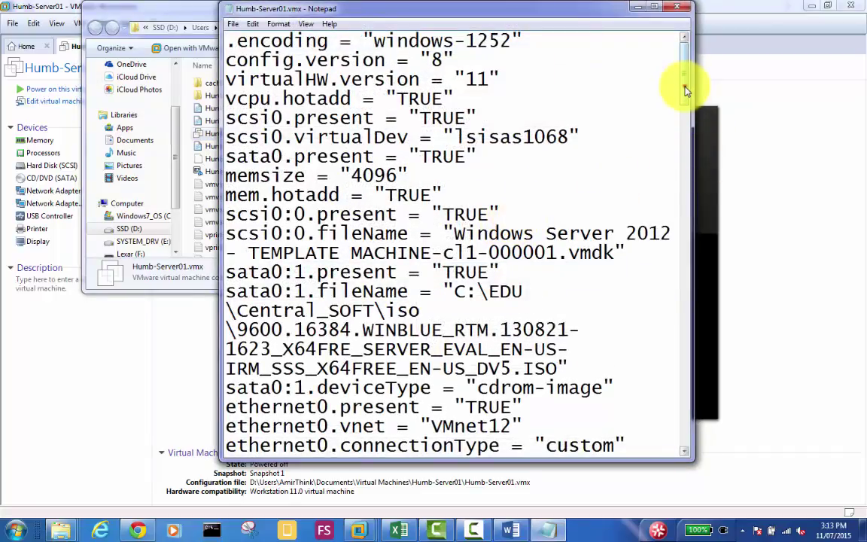
Step: Scroll to the end of Humb-Server01.vmx, then bring the Word Hyper-V guide forward
left_click_drag(686, 87, 686, 450)
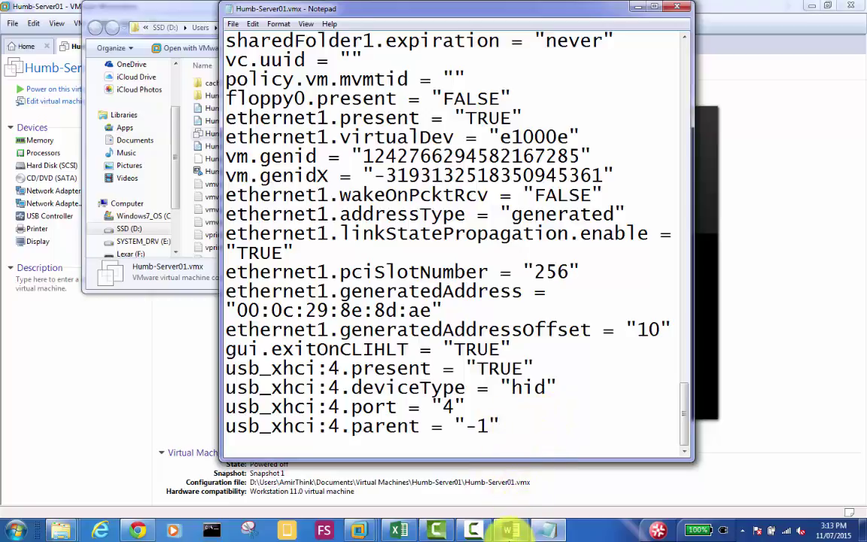
left_click(509, 530)
scroll(487, 449, "down", 5)
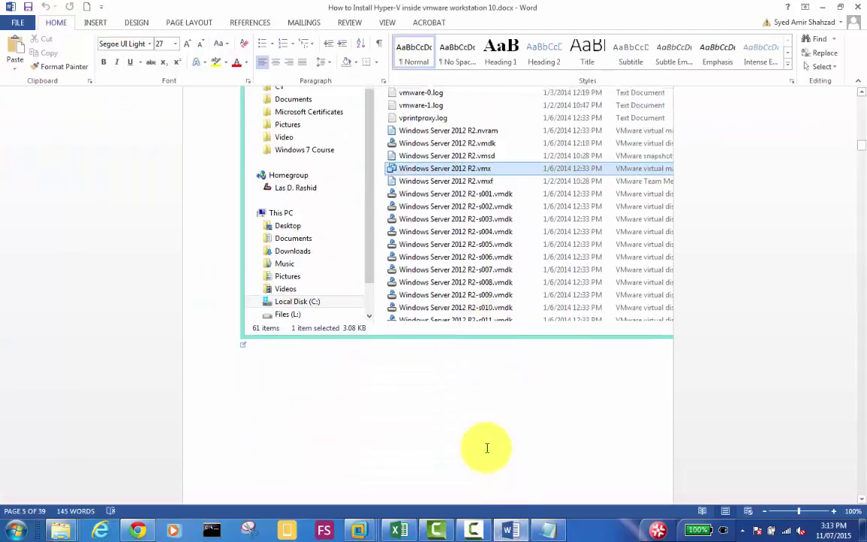
Step: Copy the hypervisor.cpuid.v0, mce.enable and vhu.enable lines from page 7, then minimize Word
scroll(487, 449, "down", 5)
scroll(487, 443, "down", 15)
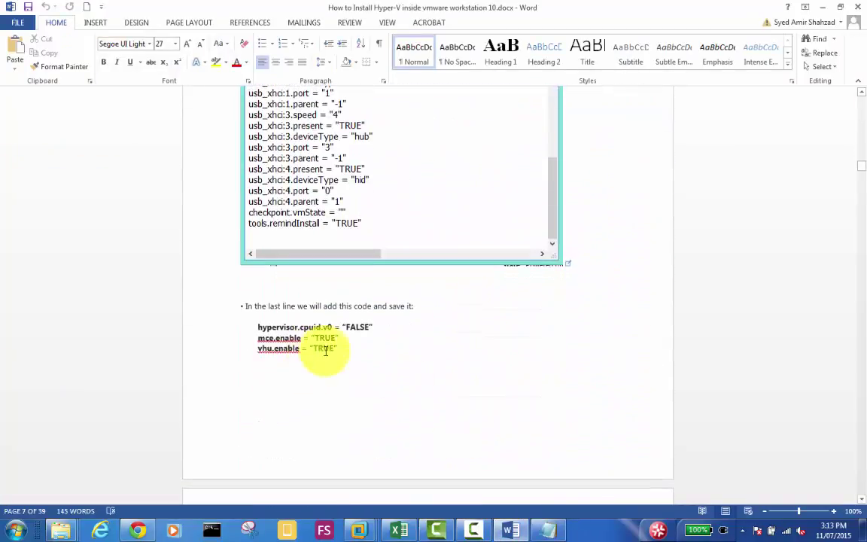
left_click(339, 347)
left_click_drag(338, 348, 258, 326)
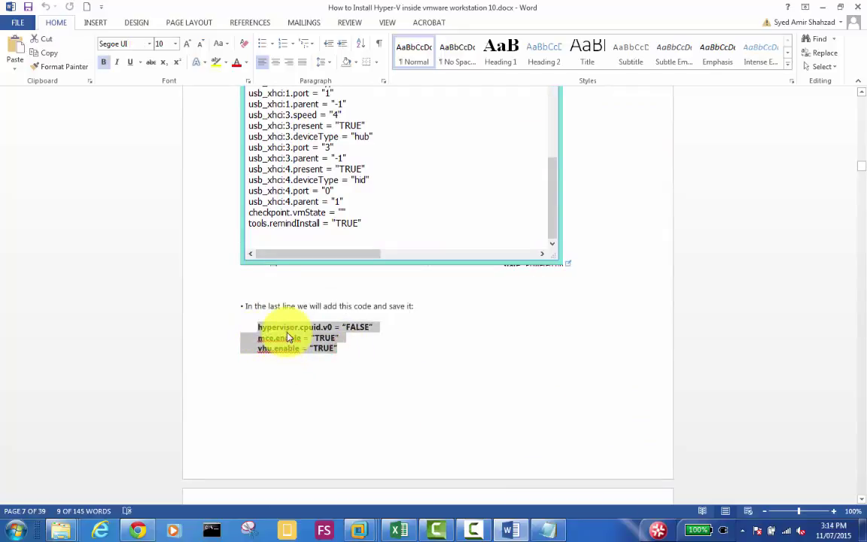
right_click(288, 335)
left_click(309, 357)
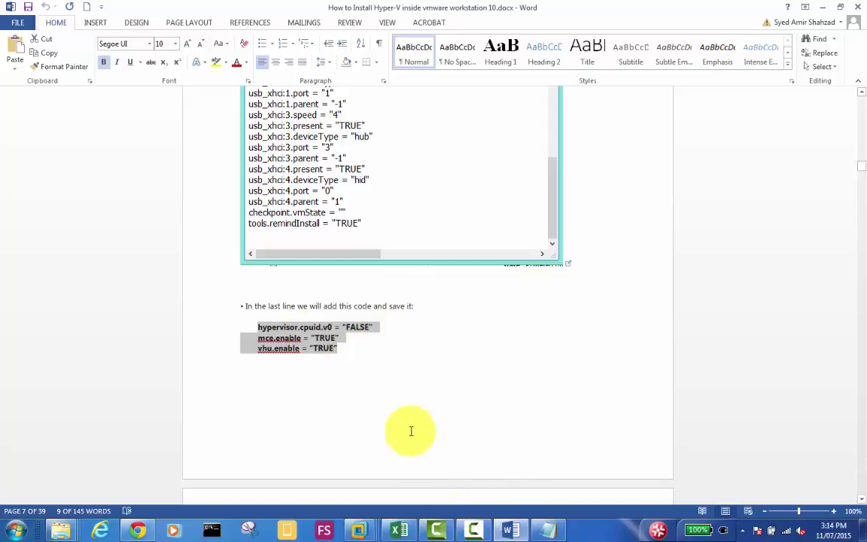
left_click(508, 531)
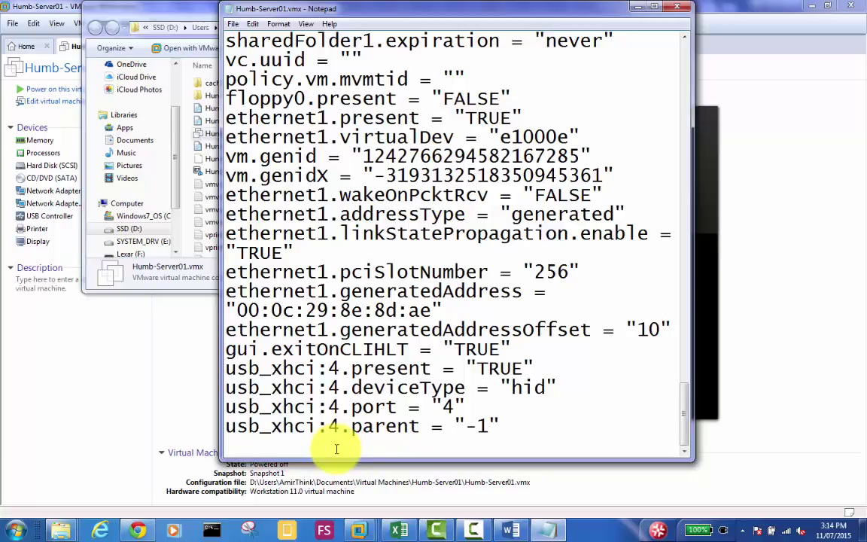
Step: Put the cursor on the empty last line of Humb-Server01.vmx, then return to Word
left_click(229, 443)
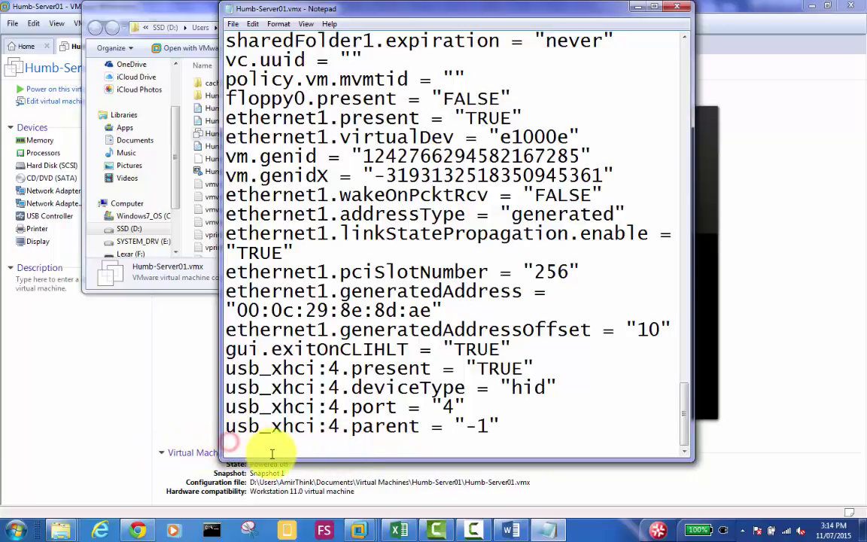
left_click(683, 452)
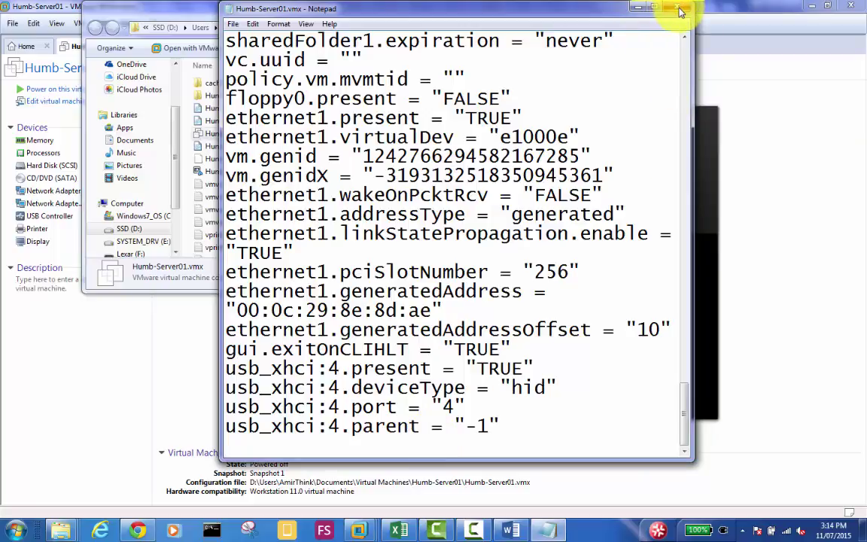
left_click(230, 444)
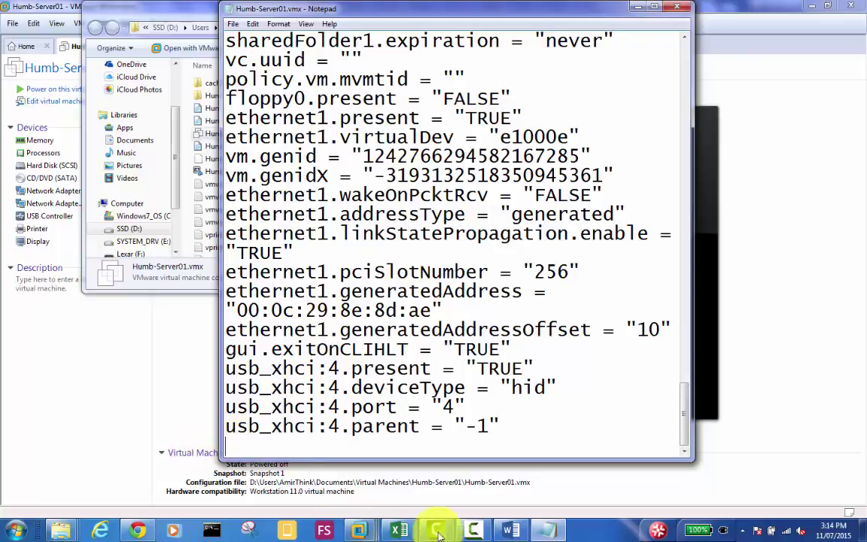
left_click(510, 532)
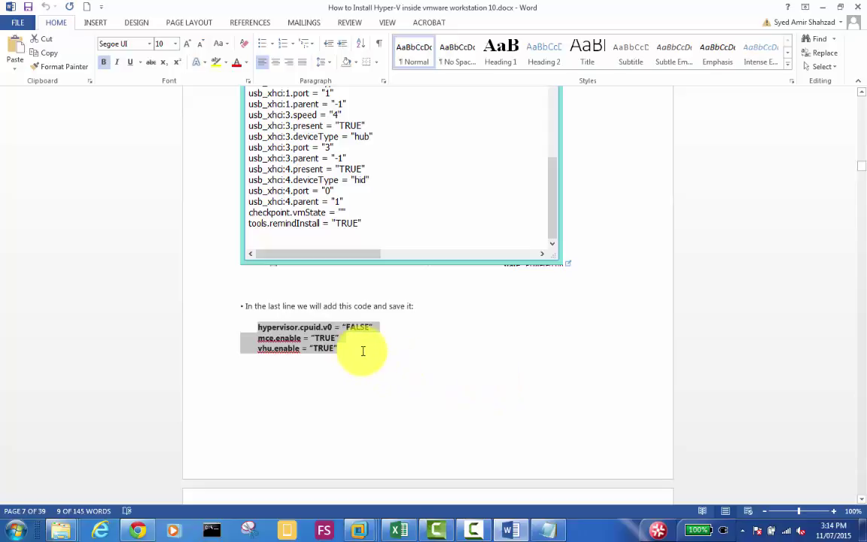
Step: Copy the selected three hypervisor code lines again and switch back to Notepad
scroll(363, 350, "down", 1)
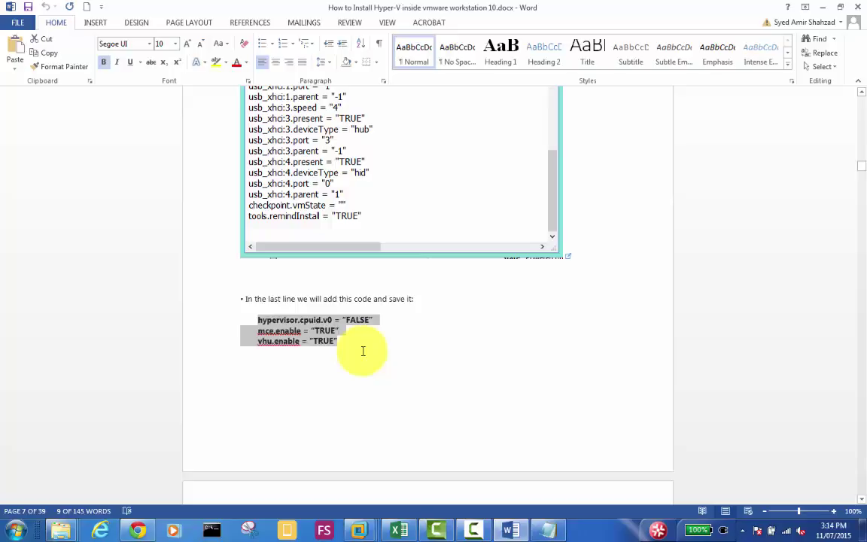
right_click(290, 330)
left_click(317, 348)
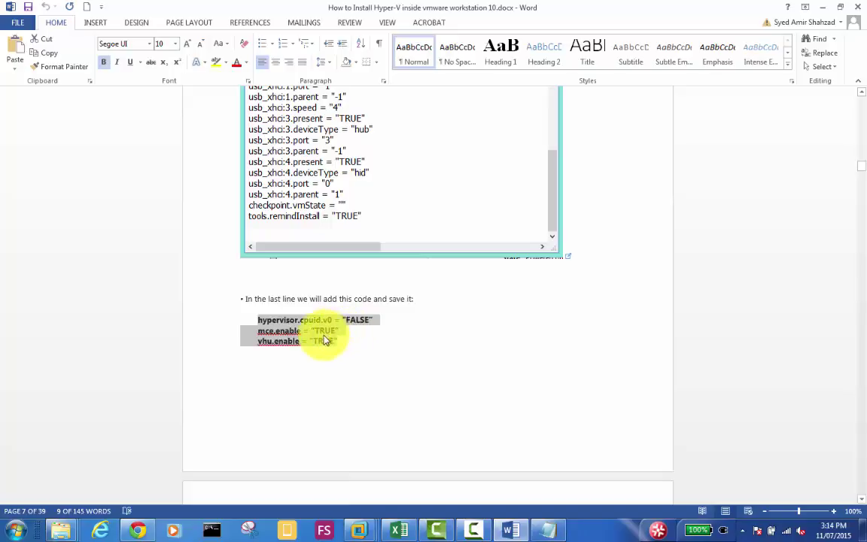
right_click(327, 331)
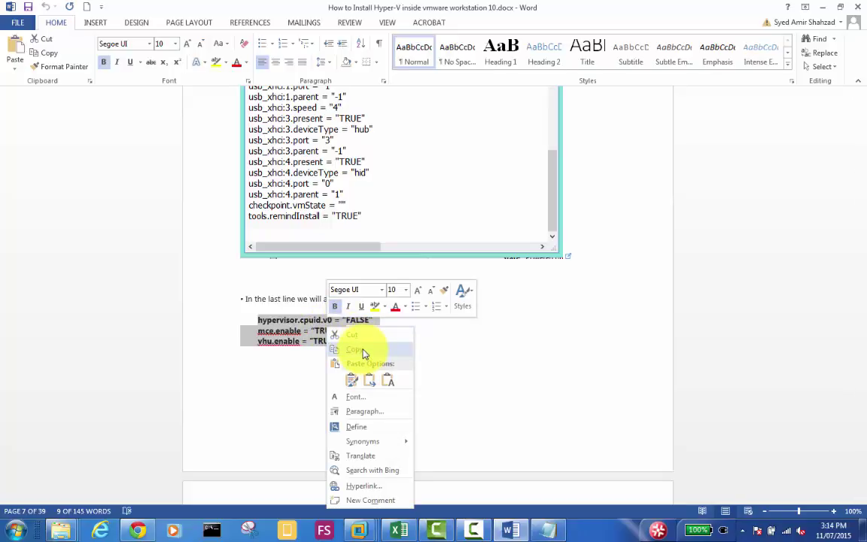
left_click(362, 348)
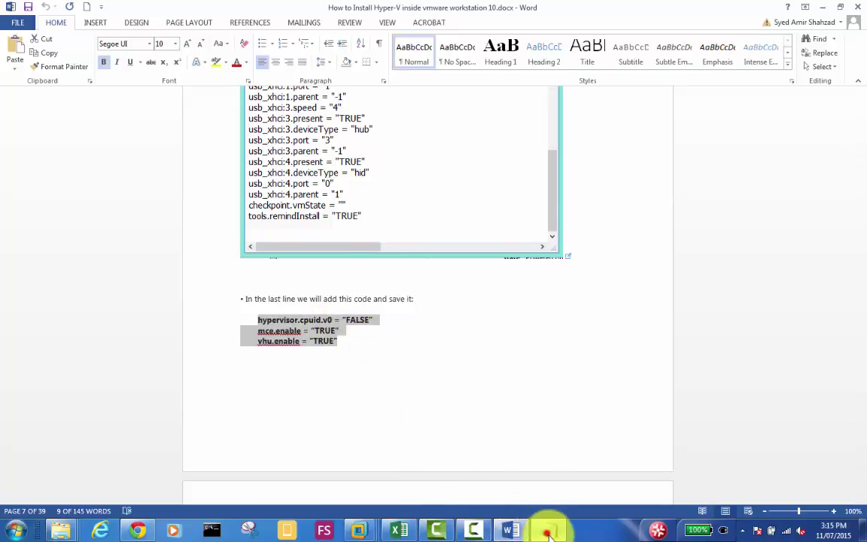
left_click(547, 529)
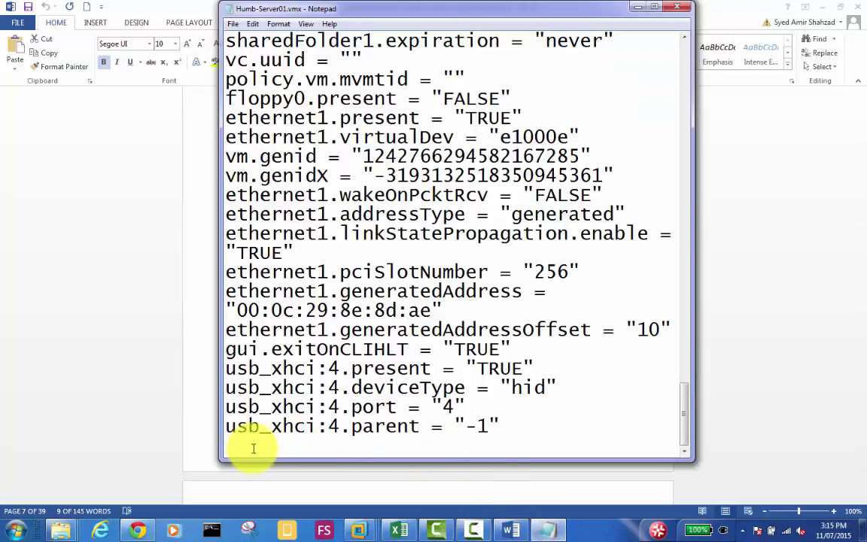
Step: Paste the three hypervisor lines at the end of Humb-Server01.vmx, then close and save it
key("ctrl+v")
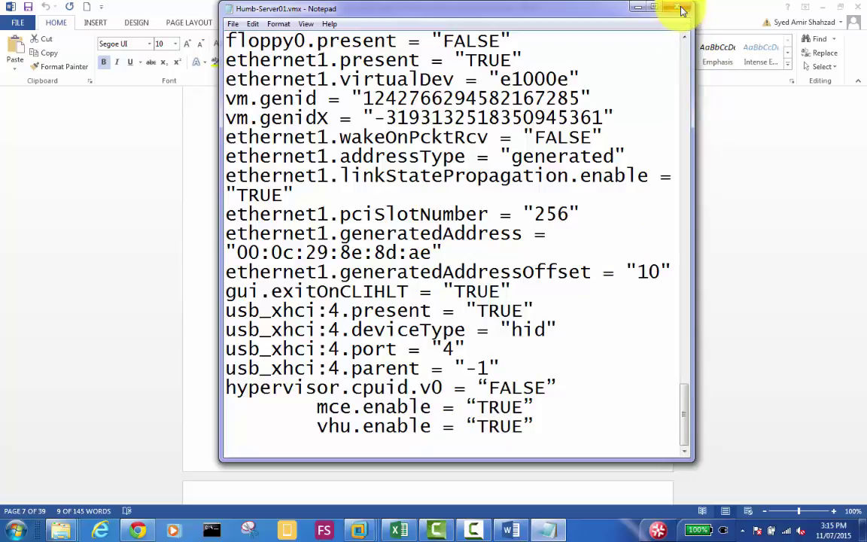
left_click(675, 9)
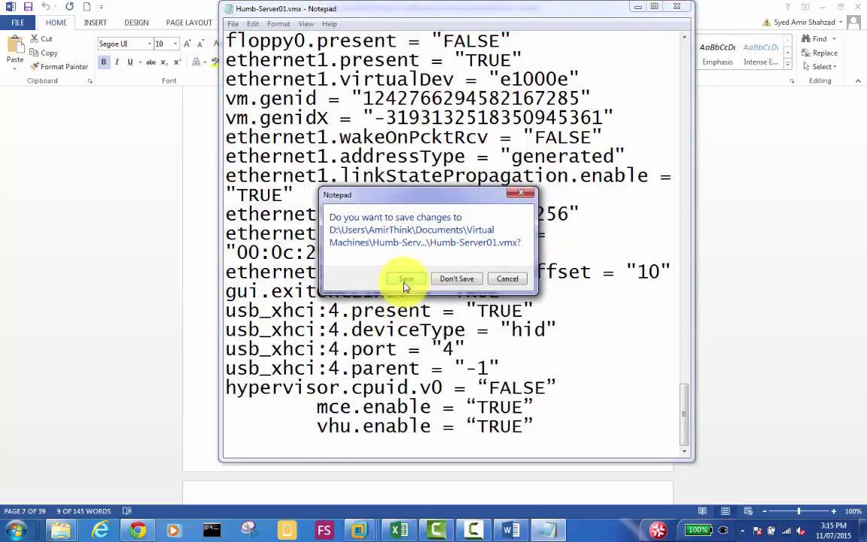
left_click(406, 281)
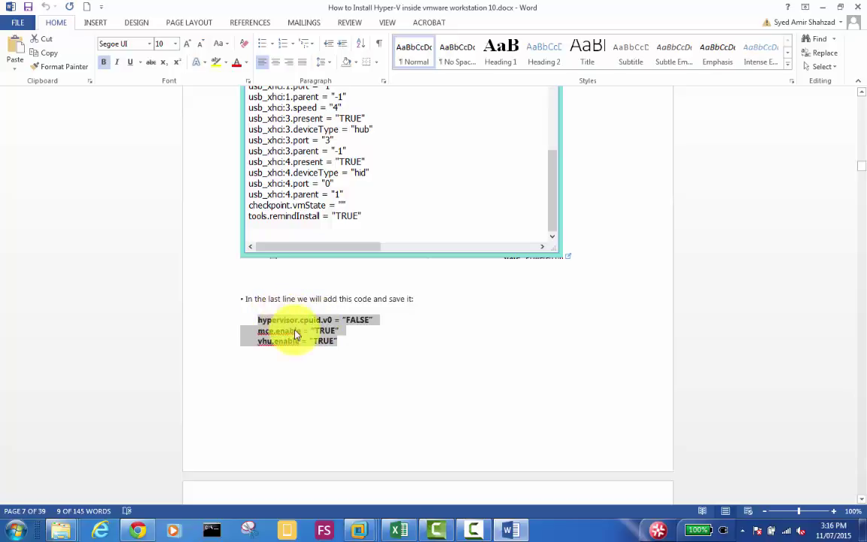
Step: Reselect the guide's three code lines, then switch to VMware's Humb-Server01 settings window
left_click(338, 340)
left_click_drag(340, 341, 234, 322)
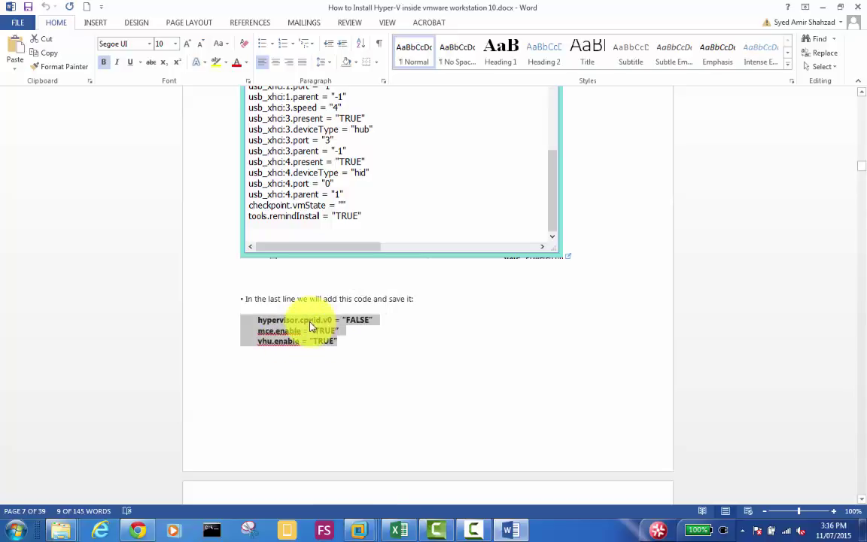
right_click(311, 325)
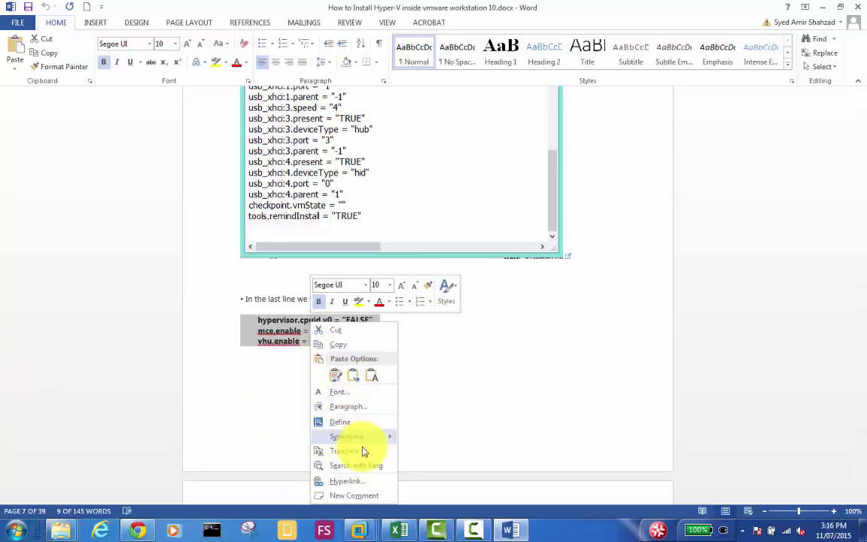
left_click(357, 532)
left_click(440, 451)
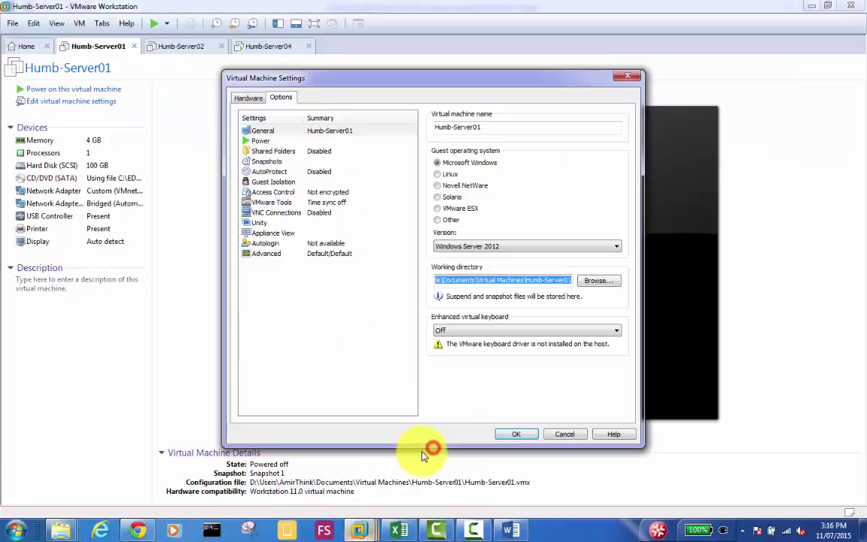
Step: Cancel Server01's settings and copy Humb-Server02's working directory from its Options page
left_click(560, 434)
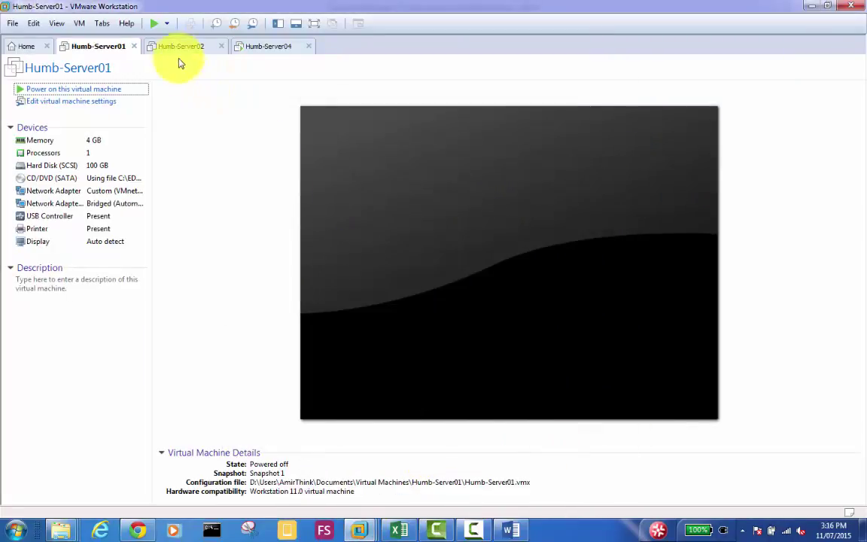
right_click(181, 50)
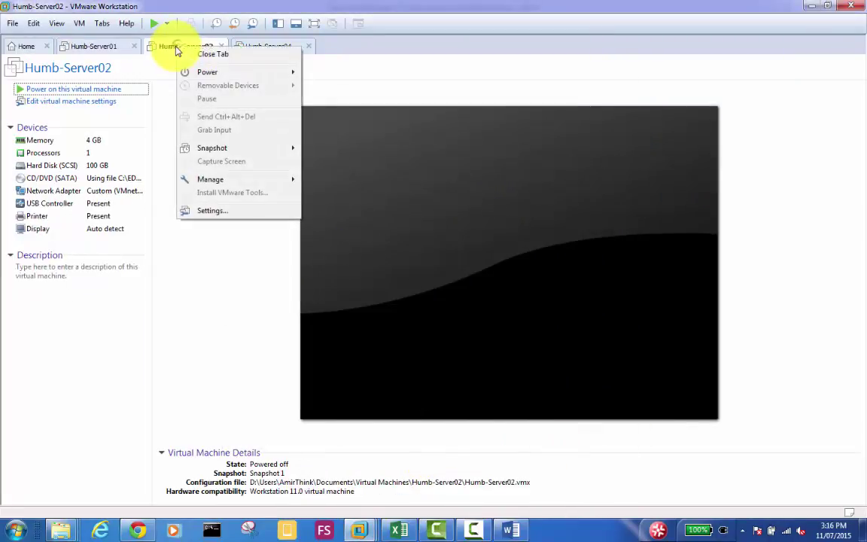
left_click(230, 215)
left_click(281, 97)
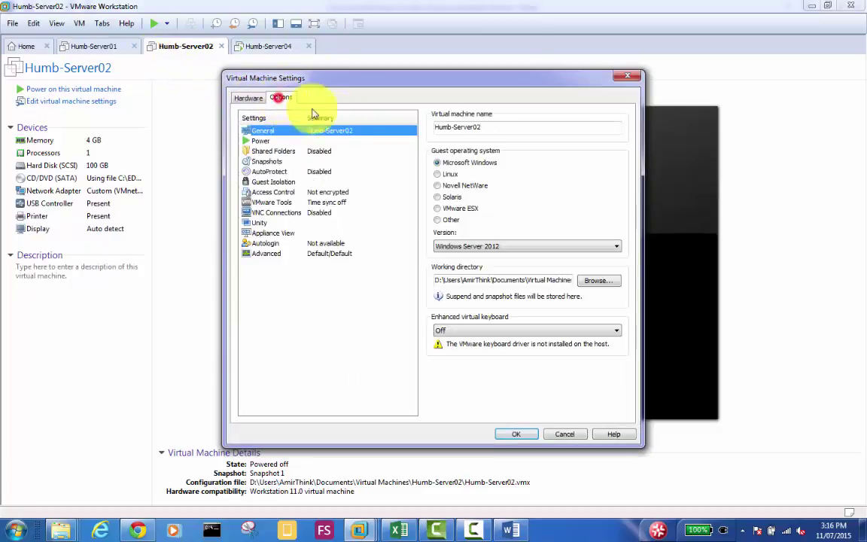
left_click_drag(436, 280, 533, 281)
right_click(533, 280)
left_click(555, 320)
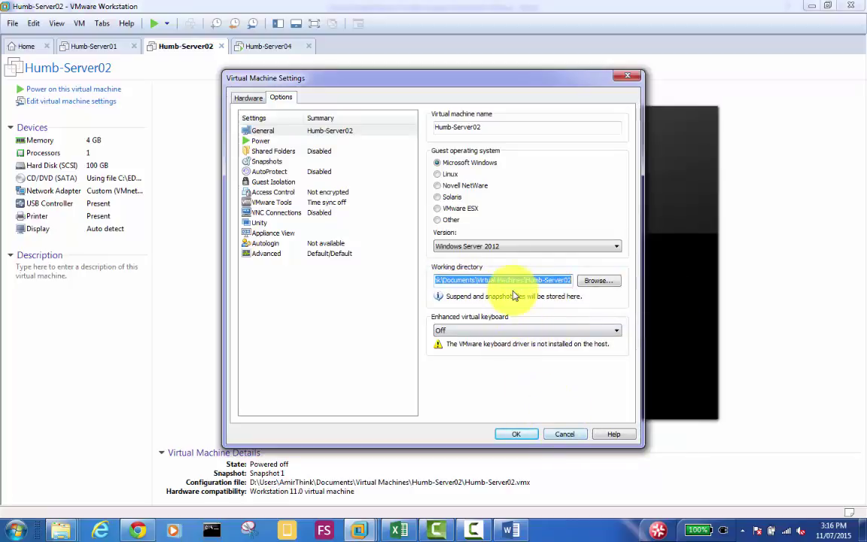
Step: Open the copied working directory folder through the Windows Run prompt
key("super+r")
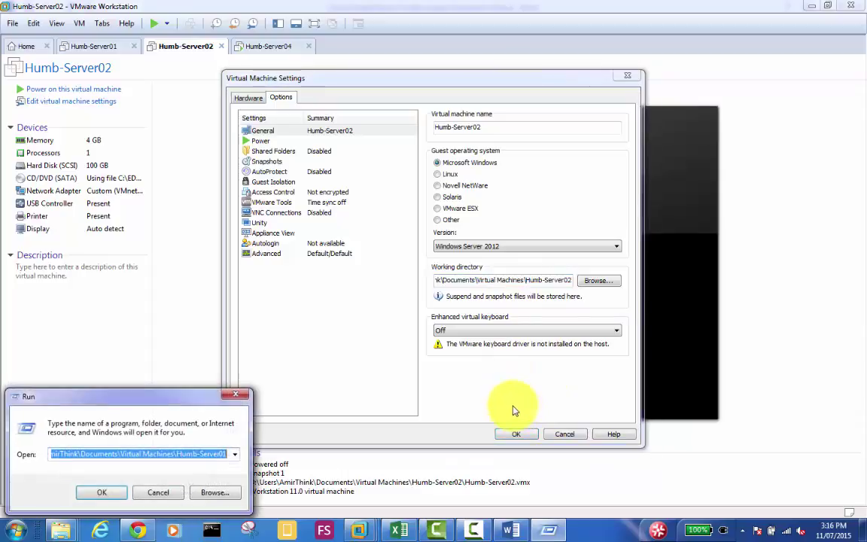
key("ctrl+v")
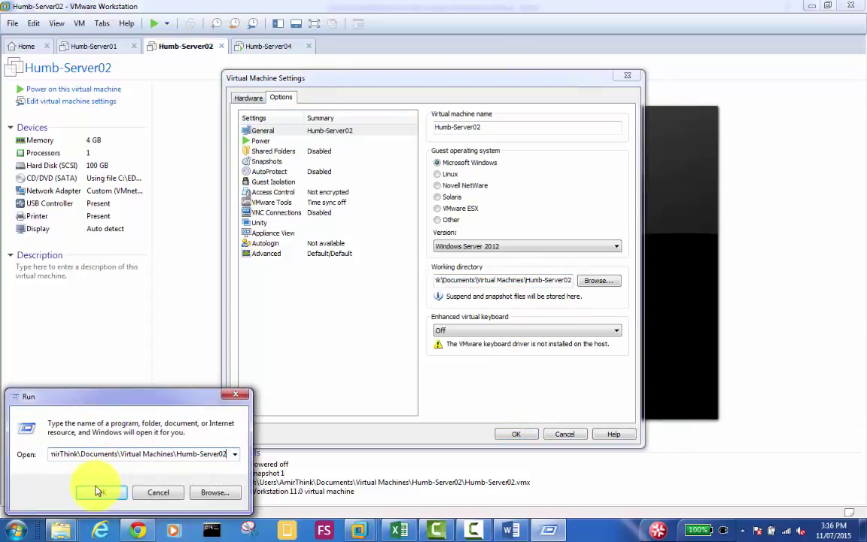
left_click(97, 491)
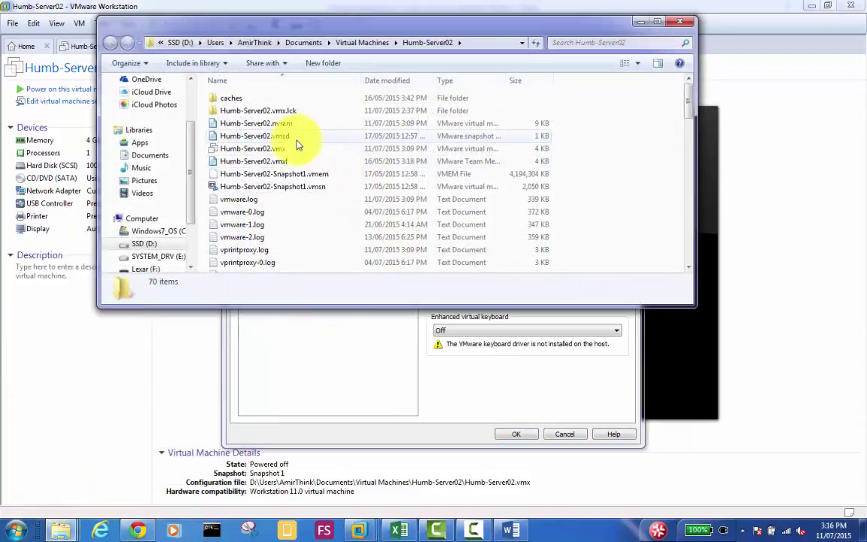
Step: Open Humb-Server02.vmx from its folder with Notepad
left_click(285, 153)
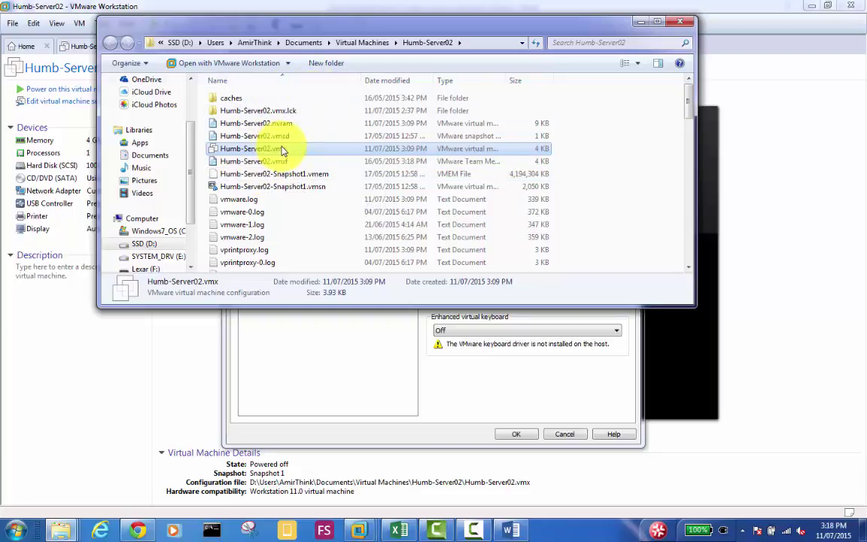
right_click(283, 151)
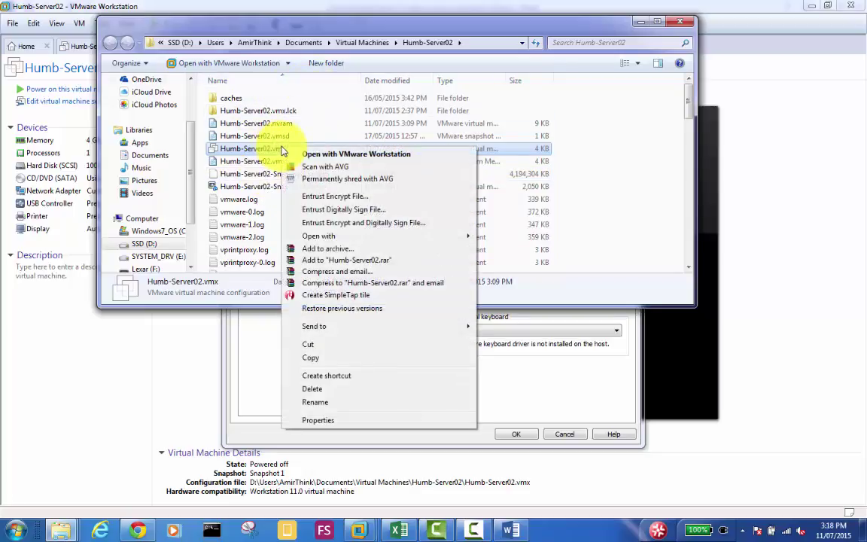
mouse_move(380, 235)
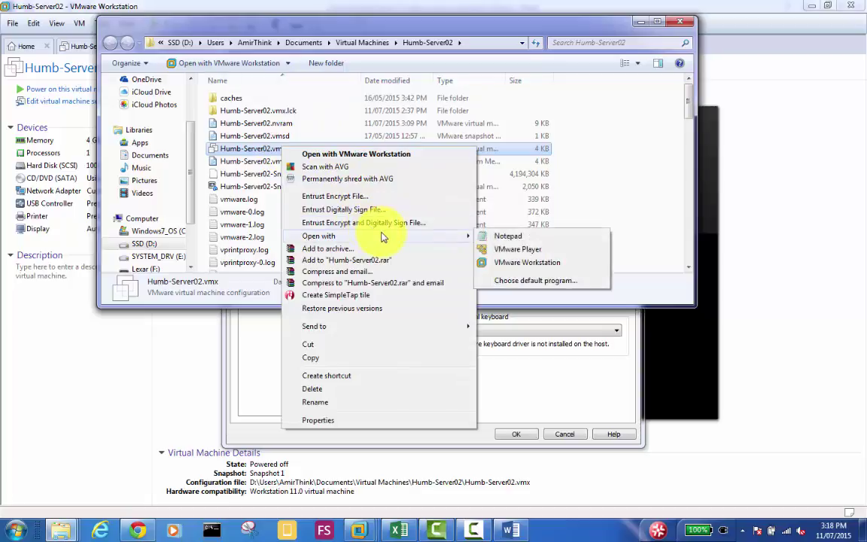
left_click(509, 236)
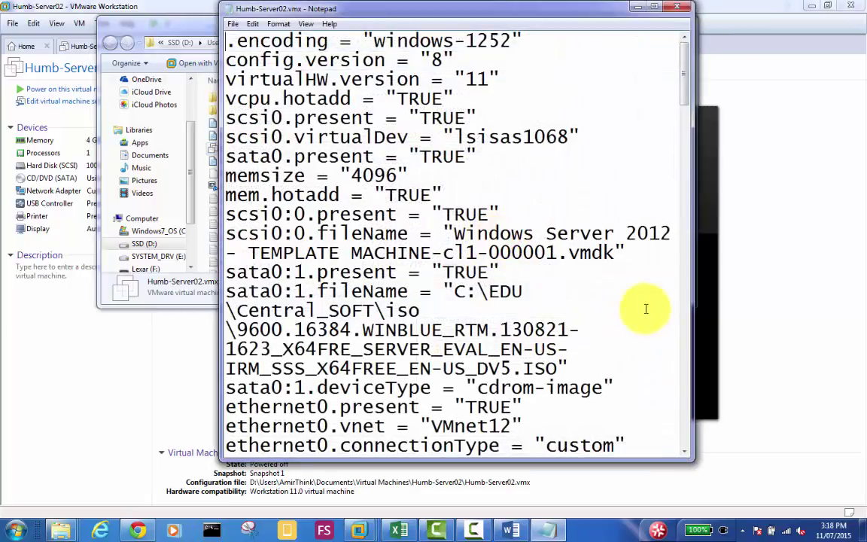
Step: Place the cursor after Humb-Server02.vmx's last line and copy the three code lines from Word
scroll(687, 121, "down", 1)
left_click_drag(689, 117, 681, 445)
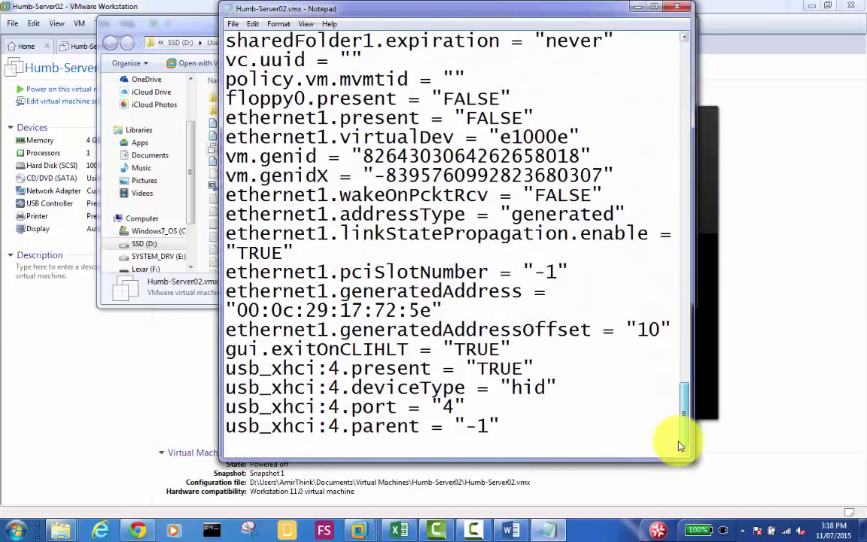
left_click(247, 440)
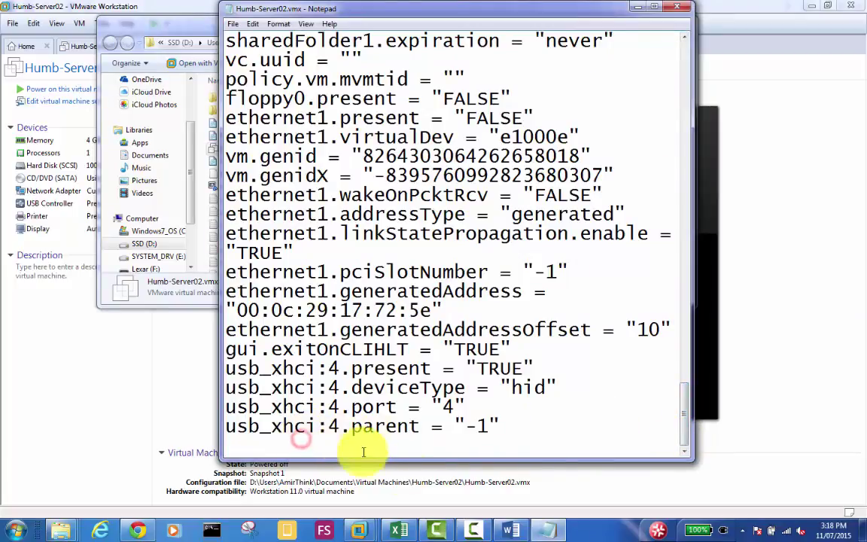
left_click(511, 531)
left_click_drag(256, 319, 354, 381)
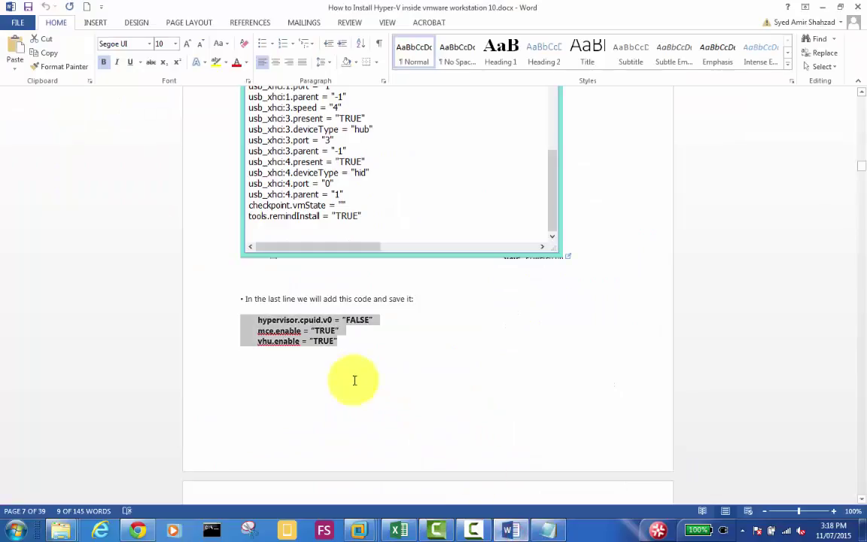
right_click(314, 330)
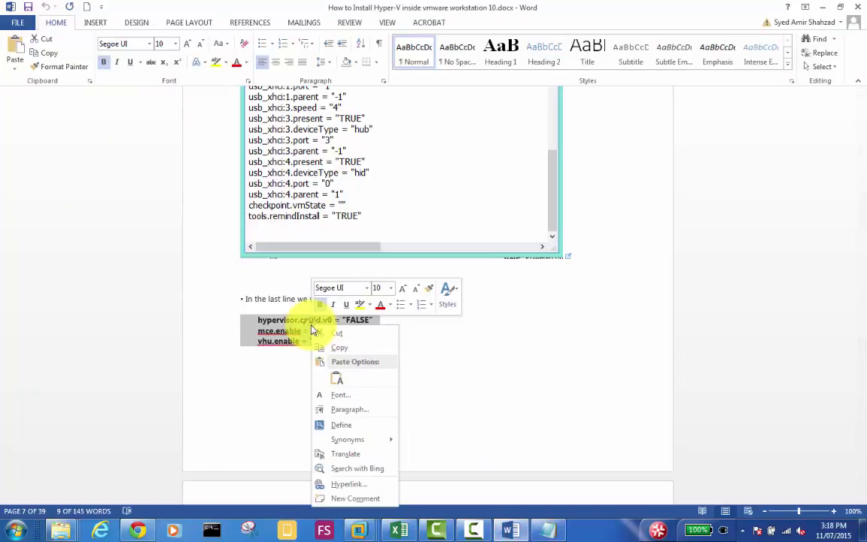
left_click(338, 351)
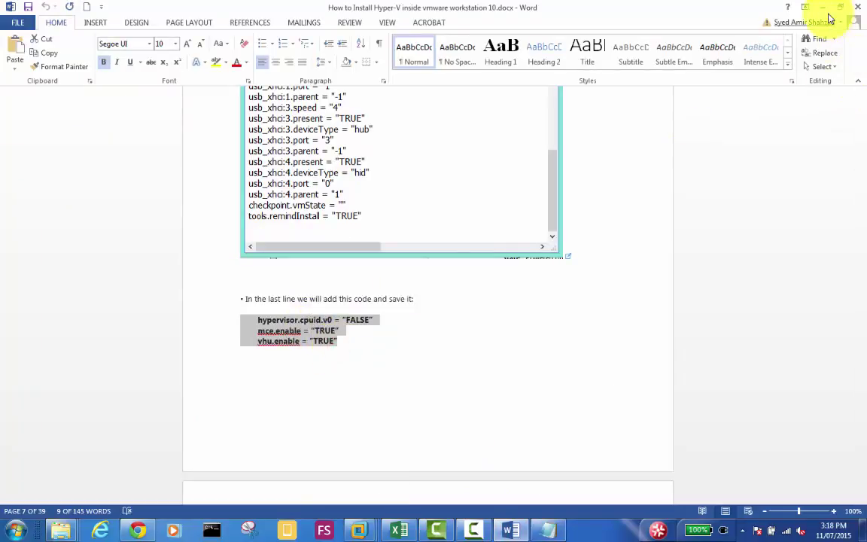
Step: Paste the hypervisor lines at the end of Humb-Server02.vmx, then close and save it
left_click(822, 6)
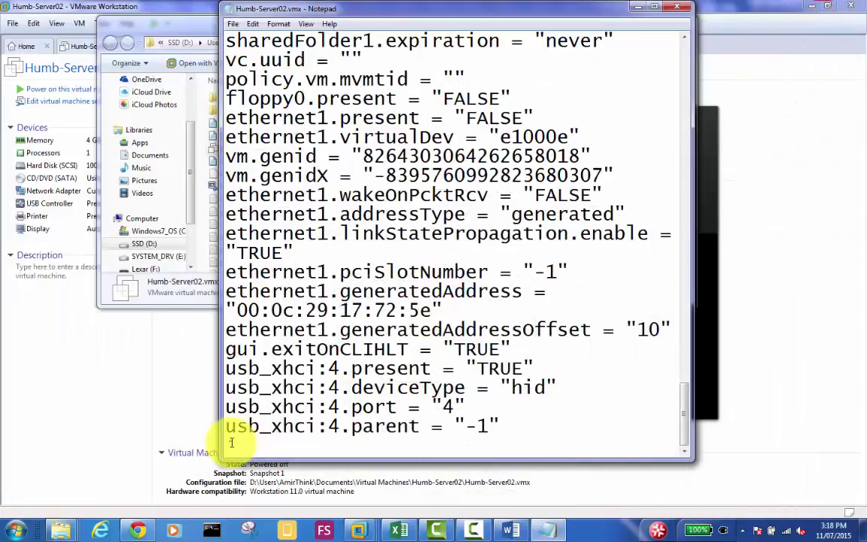
right_click(231, 443)
left_click(261, 331)
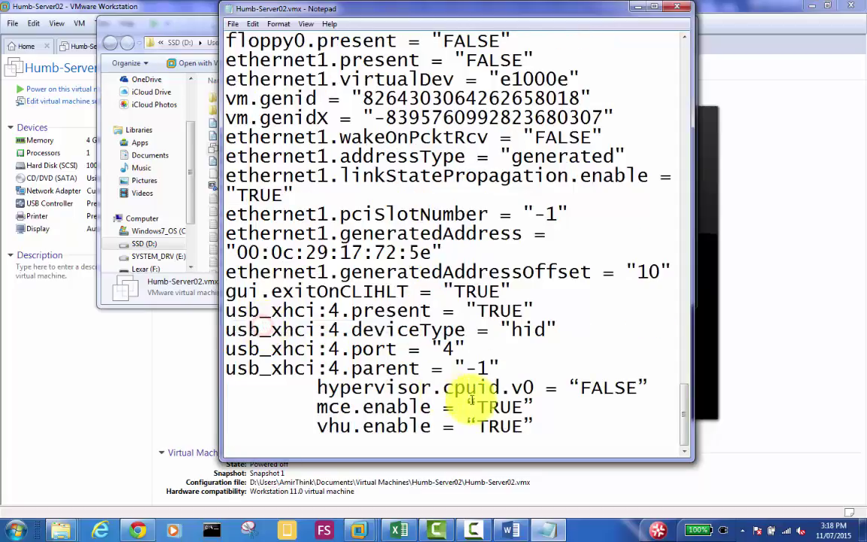
scroll(584, 401, "up", 1)
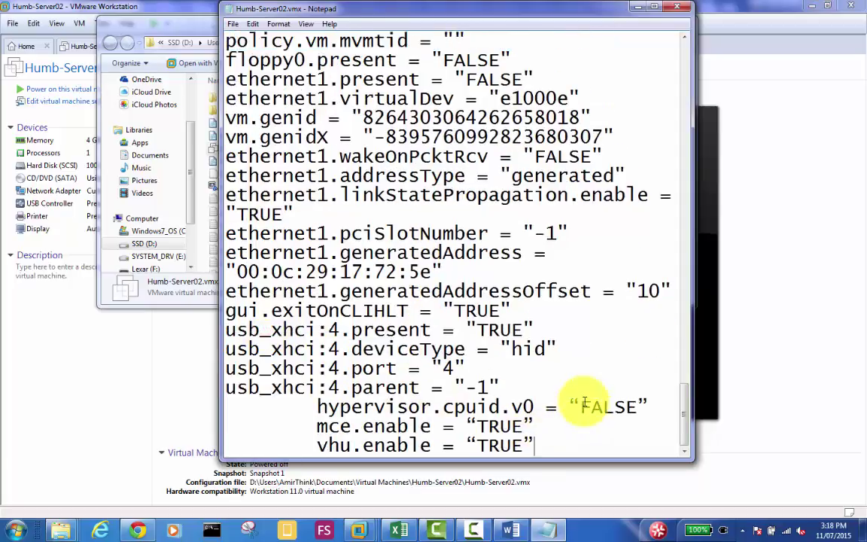
left_click(676, 9)
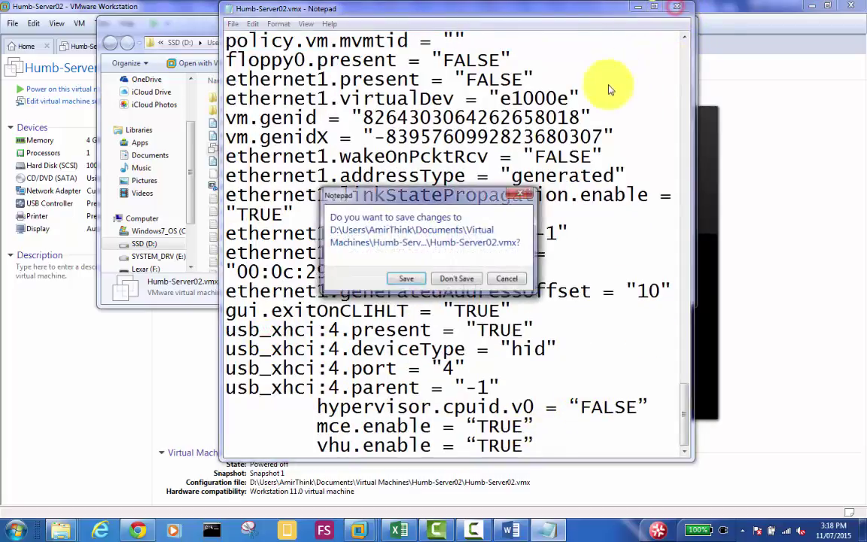
left_click(401, 280)
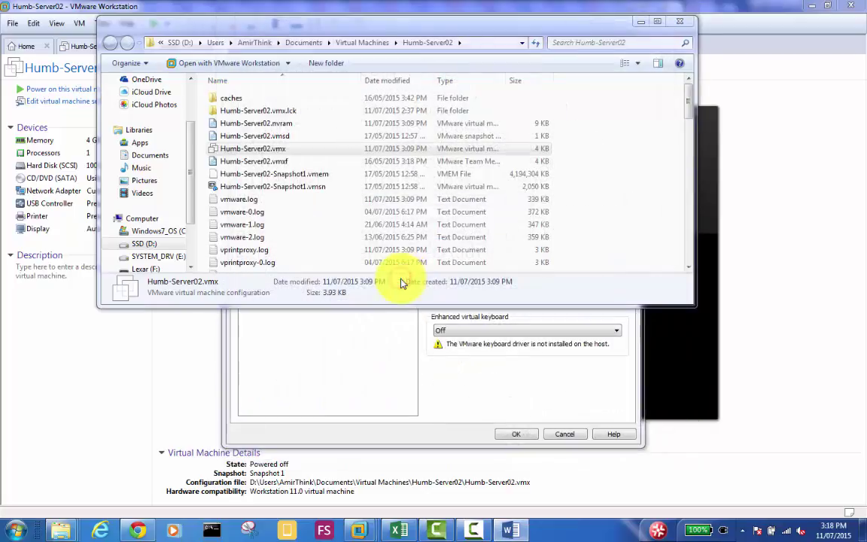
Step: Close the Humb-Server02 folder window and show Server02's hardware list with 4 GB memory
left_click(686, 23)
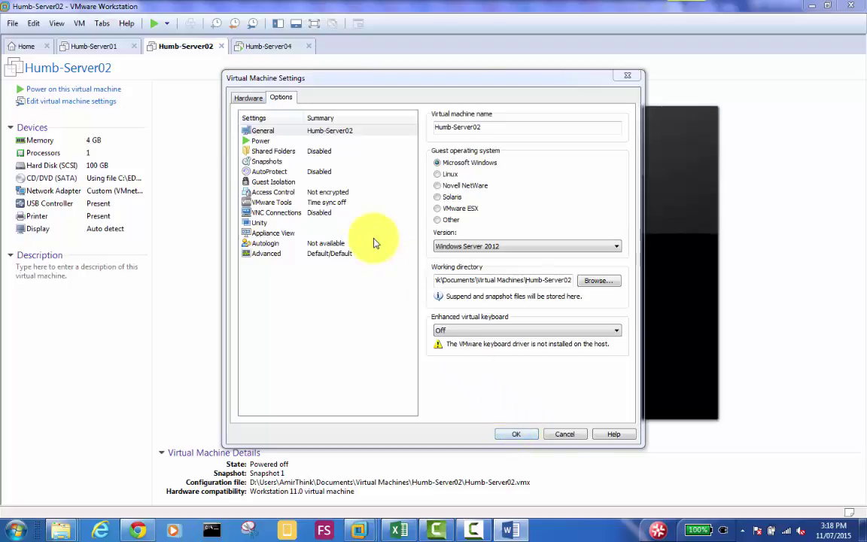
left_click(248, 100)
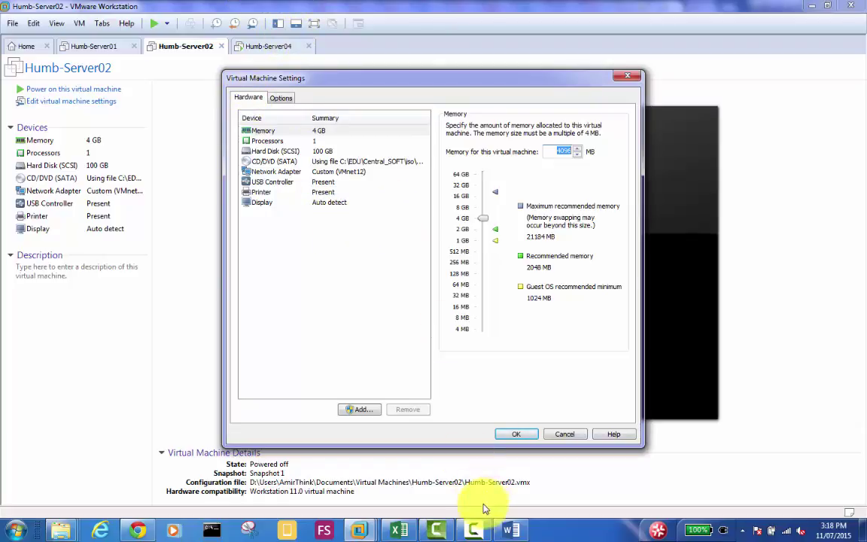
mouse_move(523, 532)
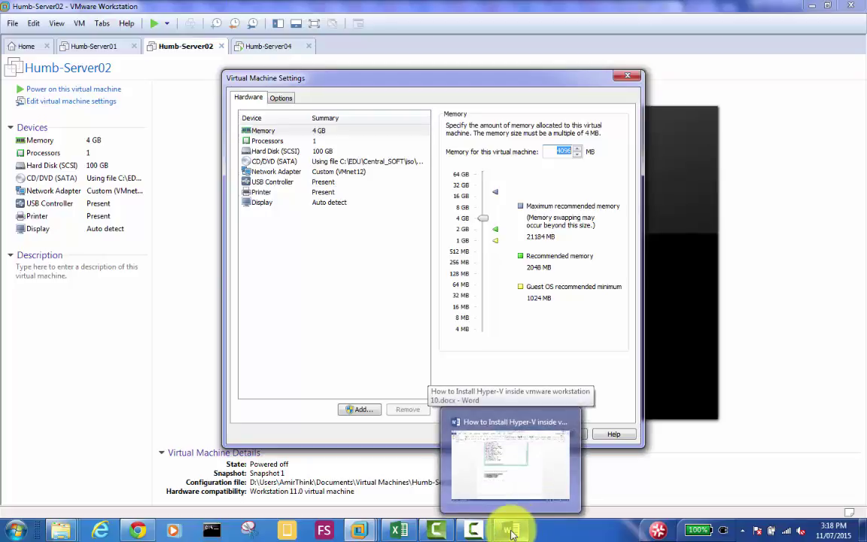
left_click(509, 530)
scroll(362, 347, "down", 10)
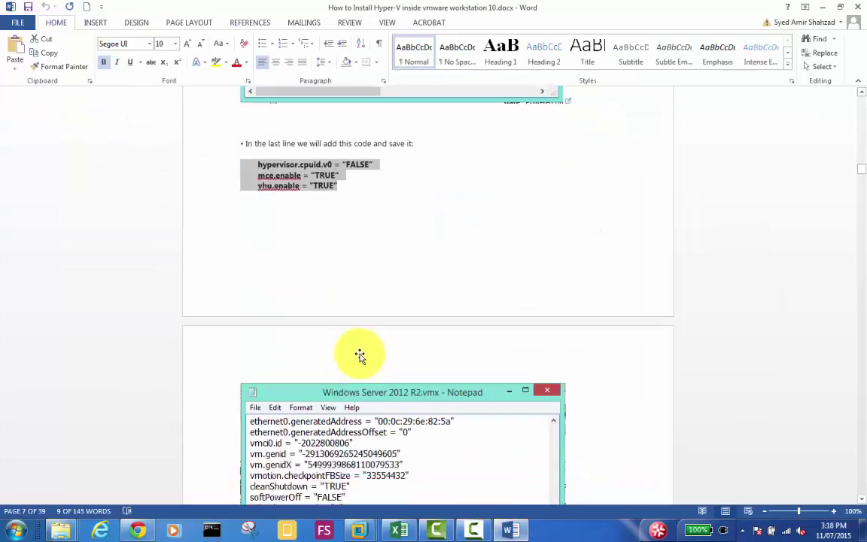
scroll(361, 354, "down", 6)
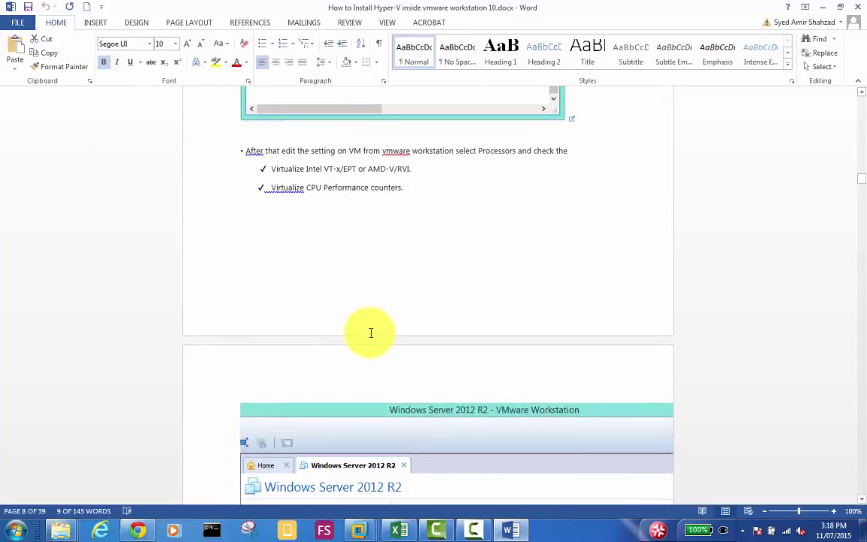
scroll(368, 331, "down", 5)
scroll(367, 335, "down", 3)
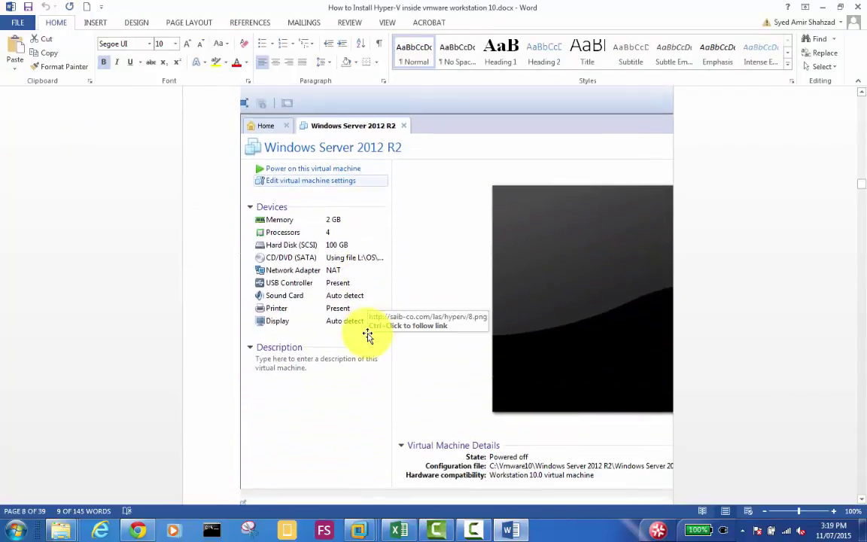
scroll(331, 195, "down", 8)
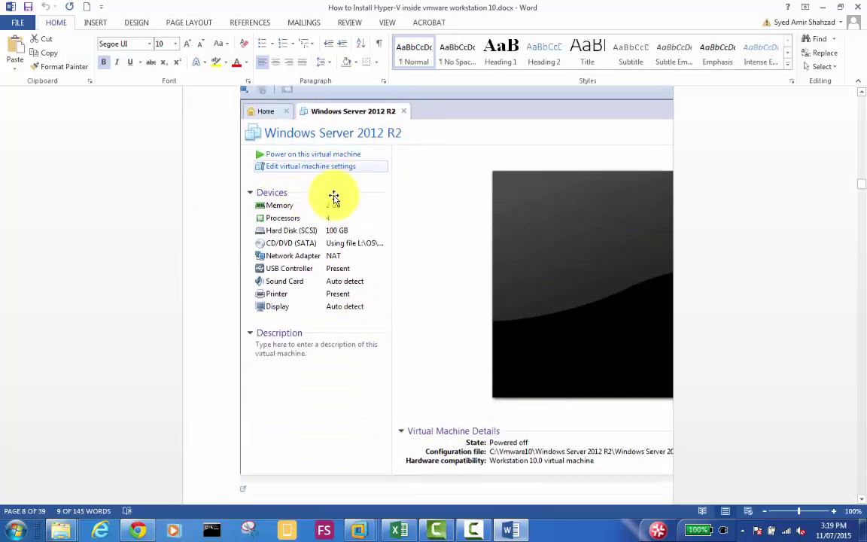
scroll(325, 207, "down", 9)
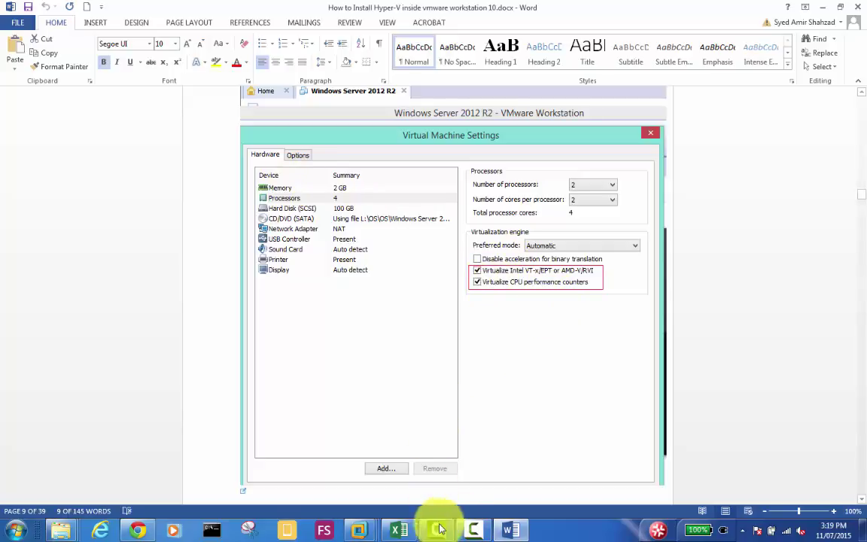
mouse_move(356, 526)
left_click(335, 469)
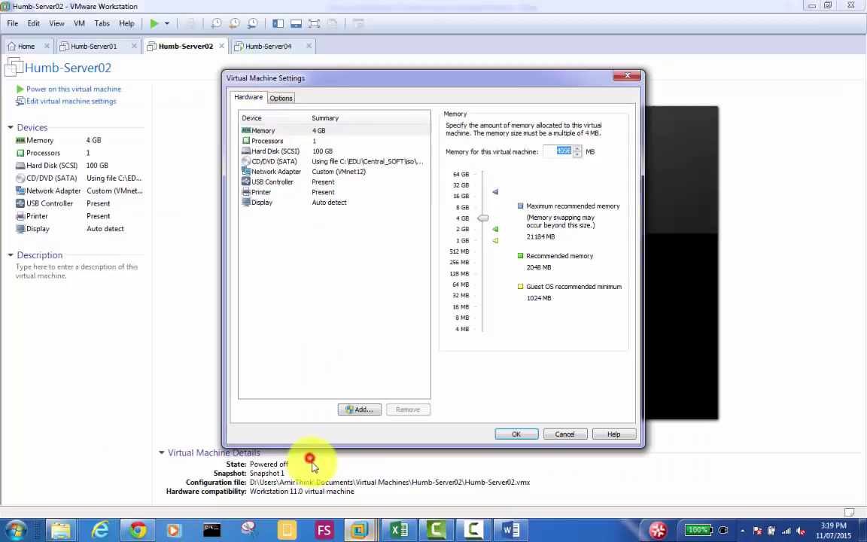
Step: Cancel Server02's settings, then enable Virtualize Intel VT-x/EPT and CPU performance counters on Humb-Server01
left_click(566, 432)
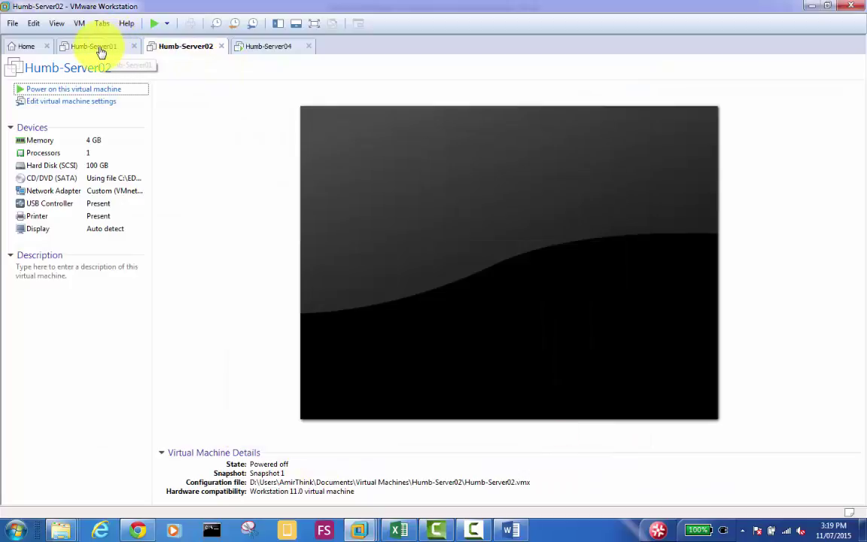
left_click(99, 47)
right_click(99, 46)
left_click(149, 210)
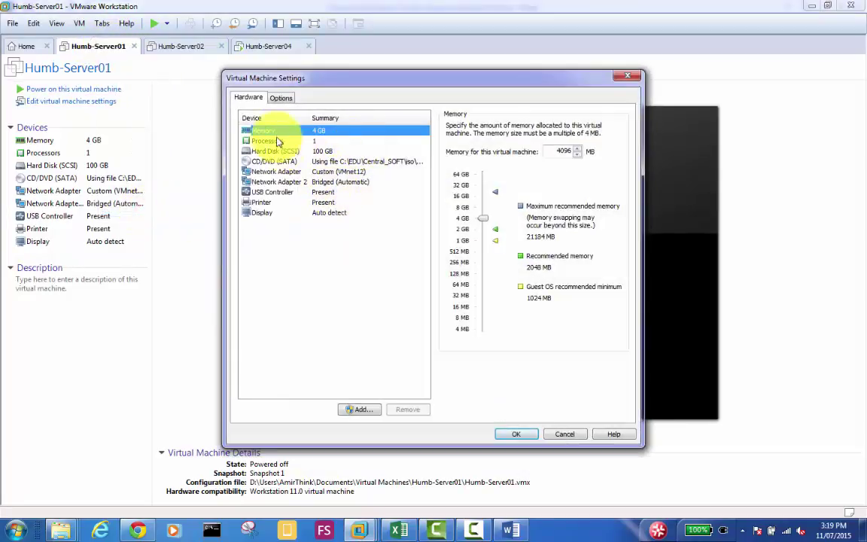
left_click(271, 141)
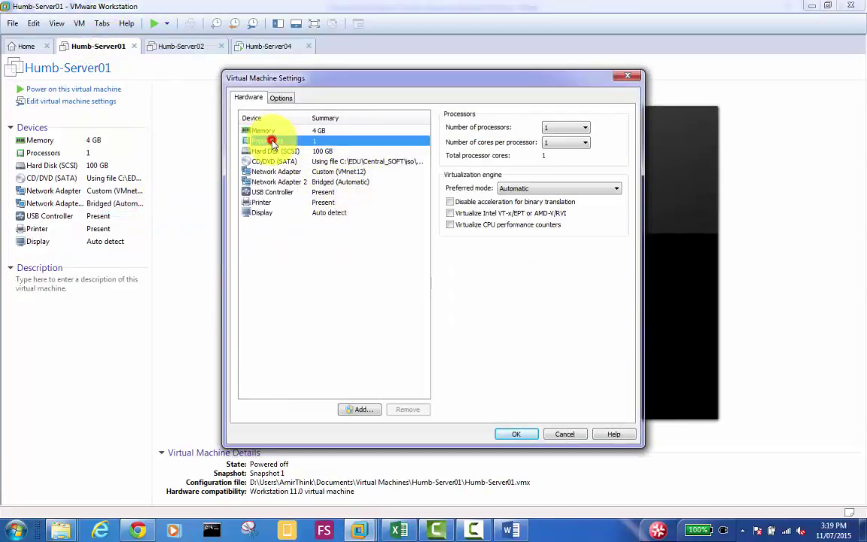
left_click(449, 213)
left_click(450, 225)
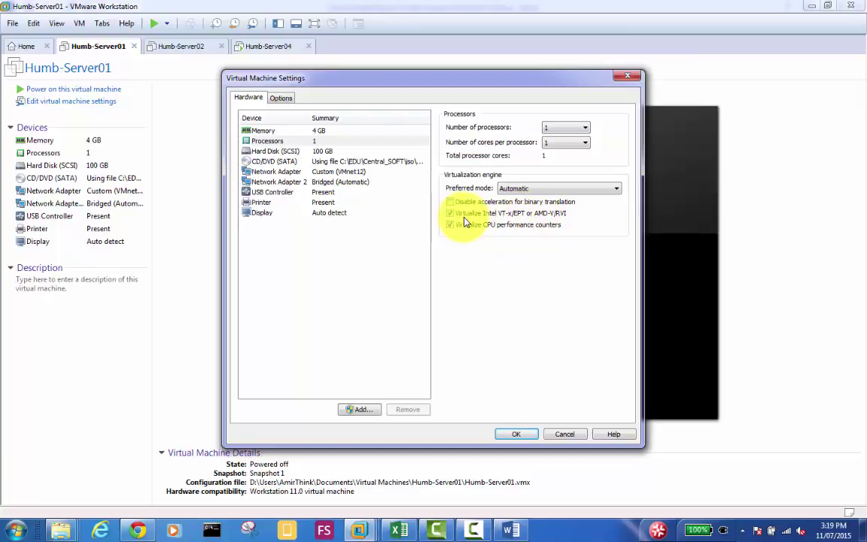
left_click(518, 434)
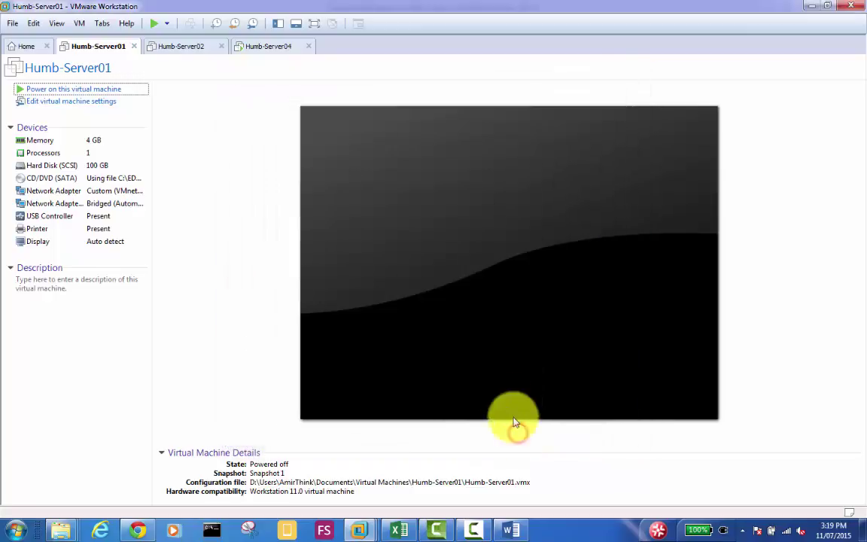
Step: Tick Virtualize Intel VT-x/EPT and Virtualize CPU performance counters in Humb-Server02's Processors settings and save
left_click(177, 50)
right_click(178, 49)
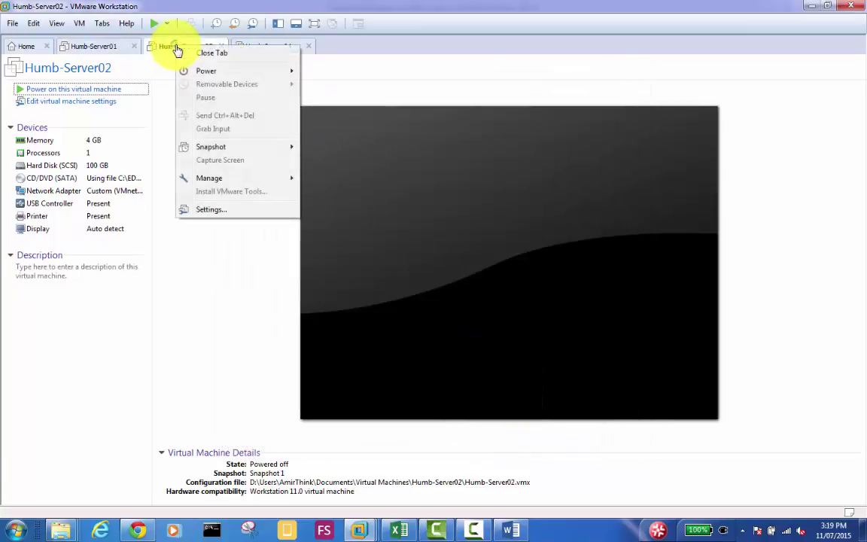
left_click(235, 210)
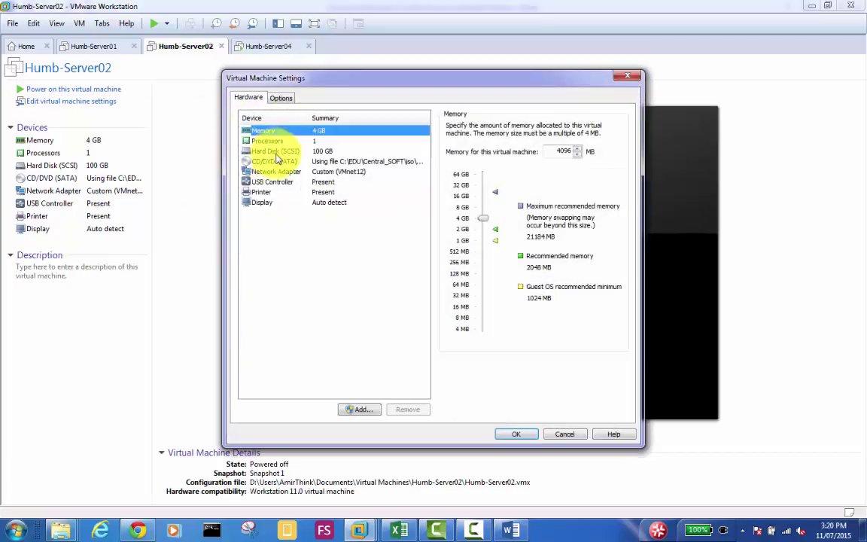
left_click(268, 141)
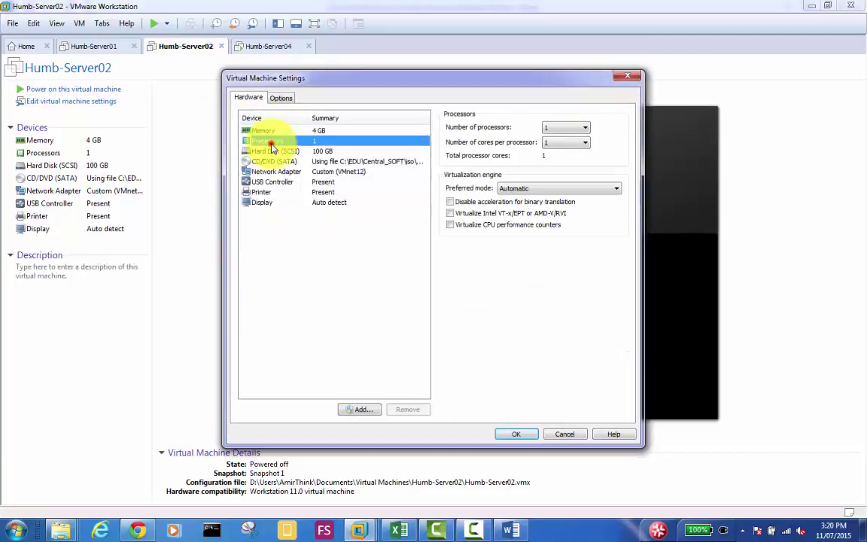
left_click(451, 213)
left_click(450, 225)
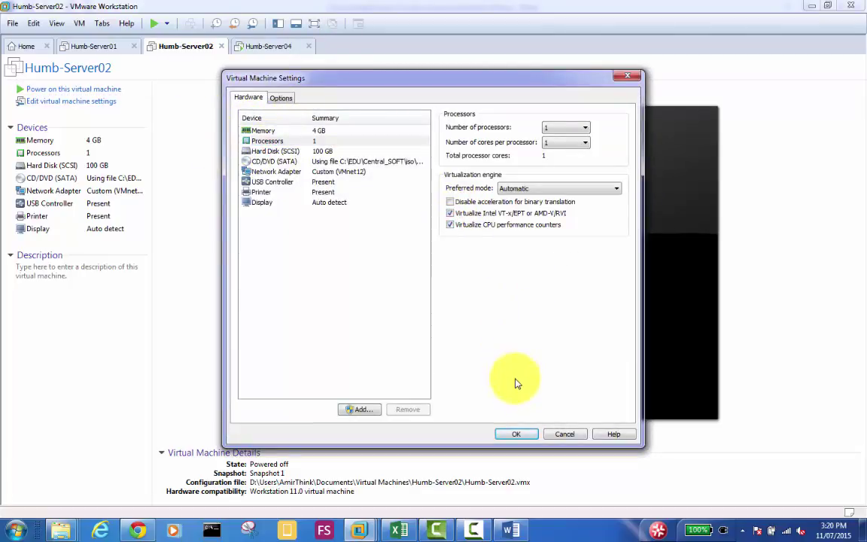
left_click(517, 436)
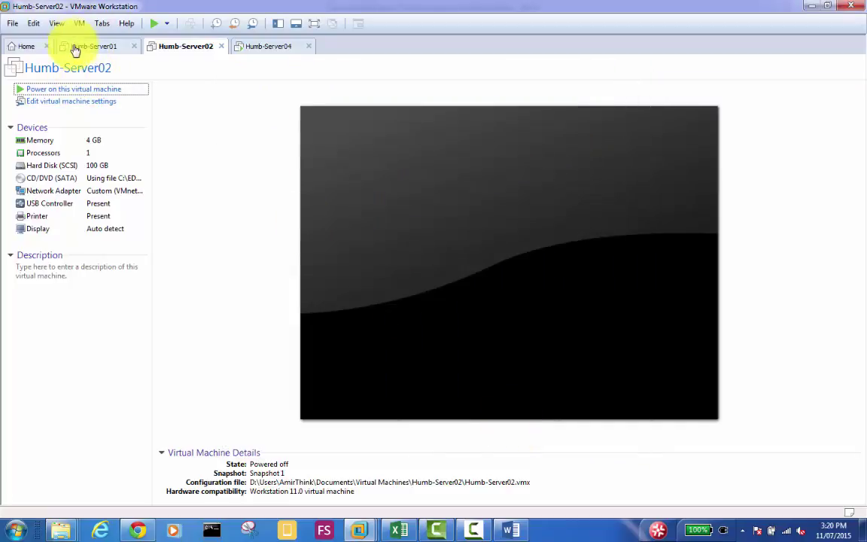
left_click(78, 46)
Step: Power on Humb-Server01 and Humb-Server02, then return to the Hyper-V guide in Word
left_click(69, 91)
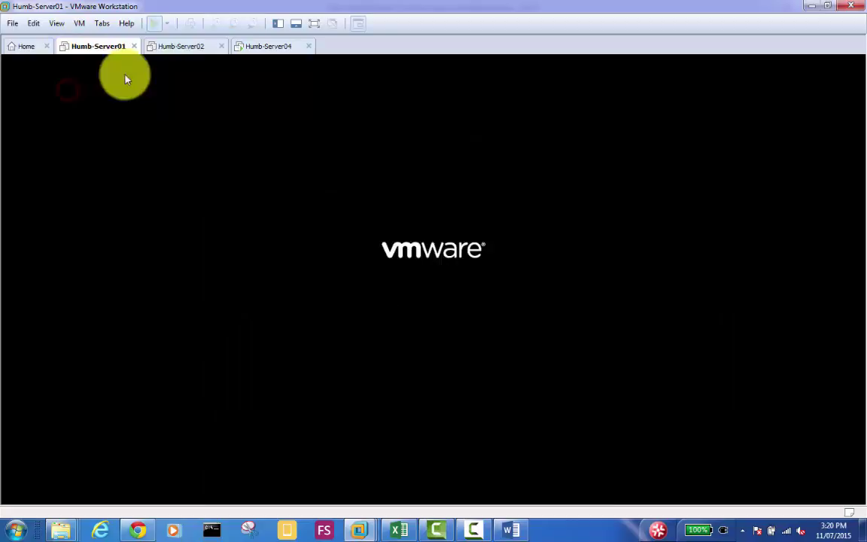
left_click(165, 48)
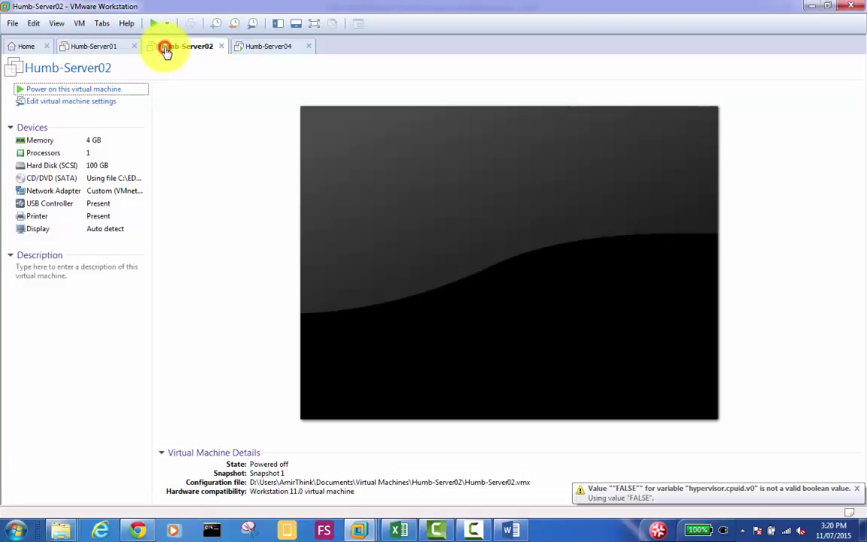
left_click(62, 89)
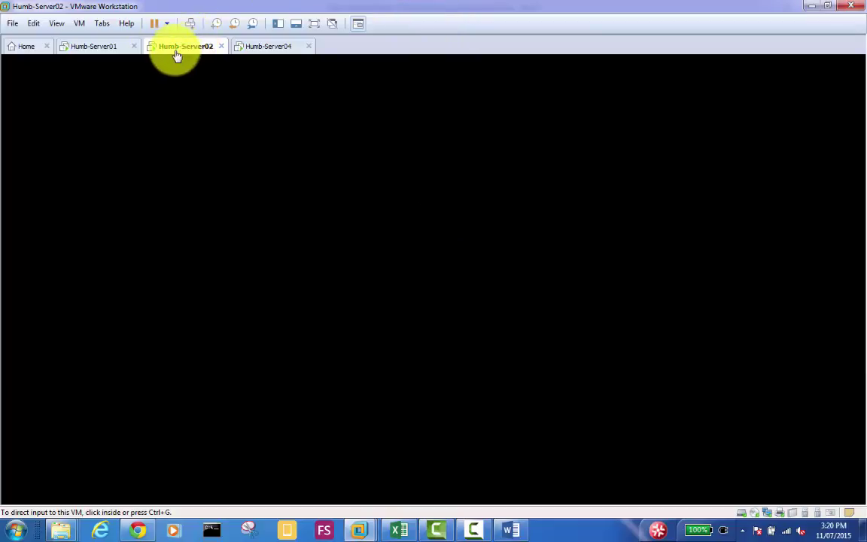
left_click(102, 53)
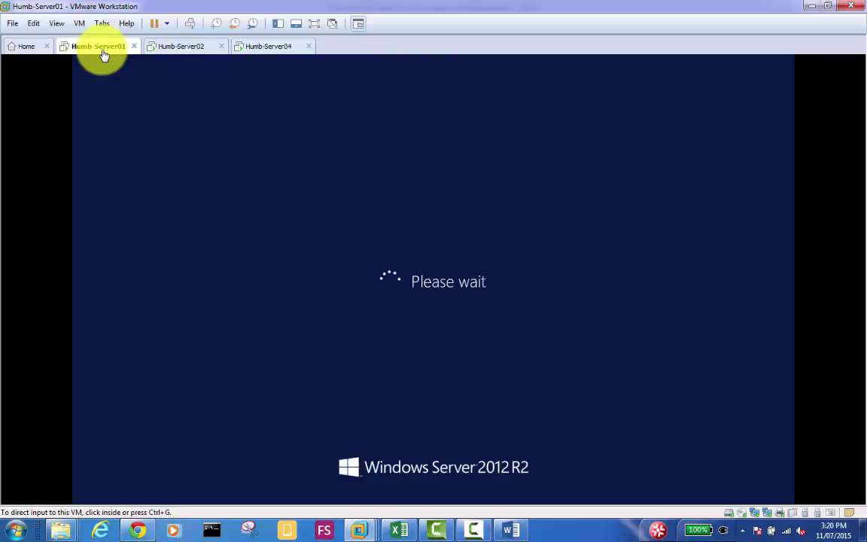
left_click(512, 530)
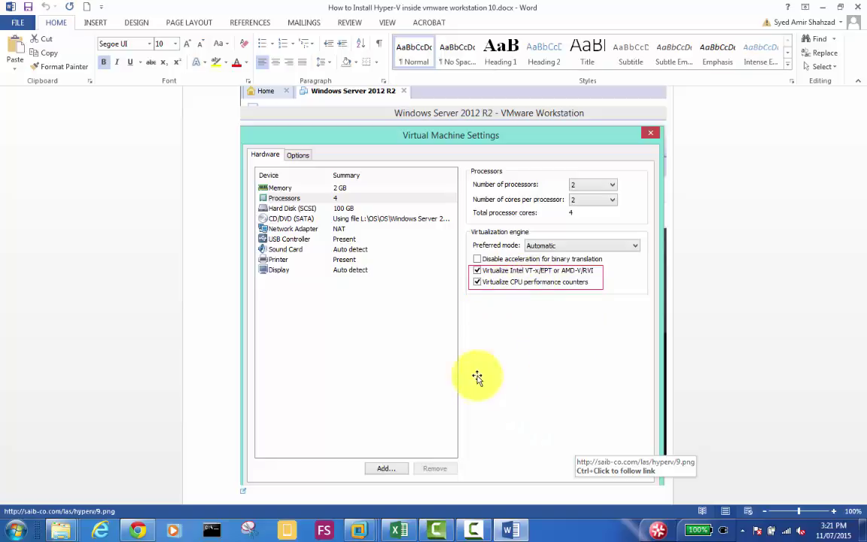
left_click(192, 334)
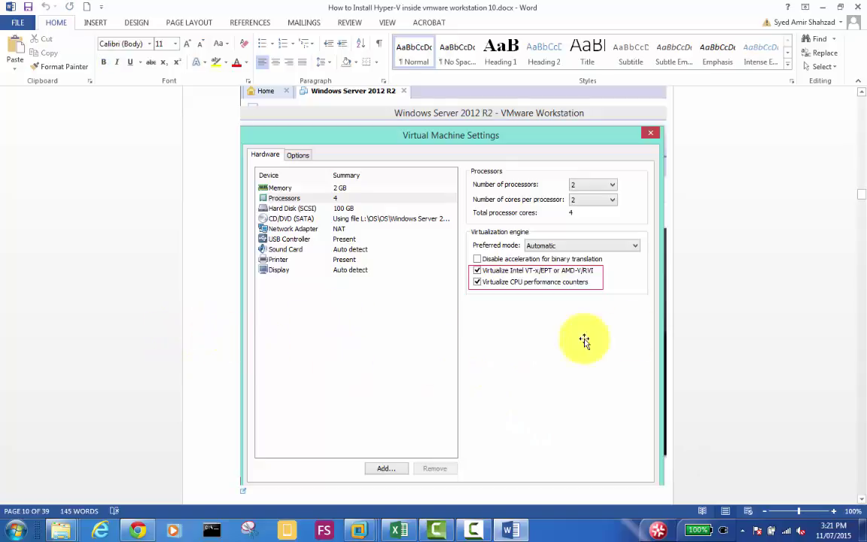
scroll(557, 330, "down", 10)
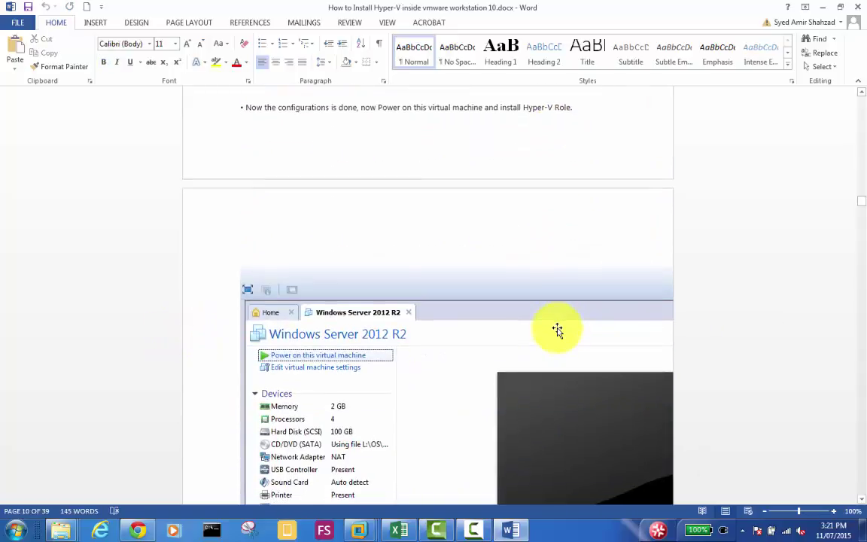
scroll(557, 329, "down", 15)
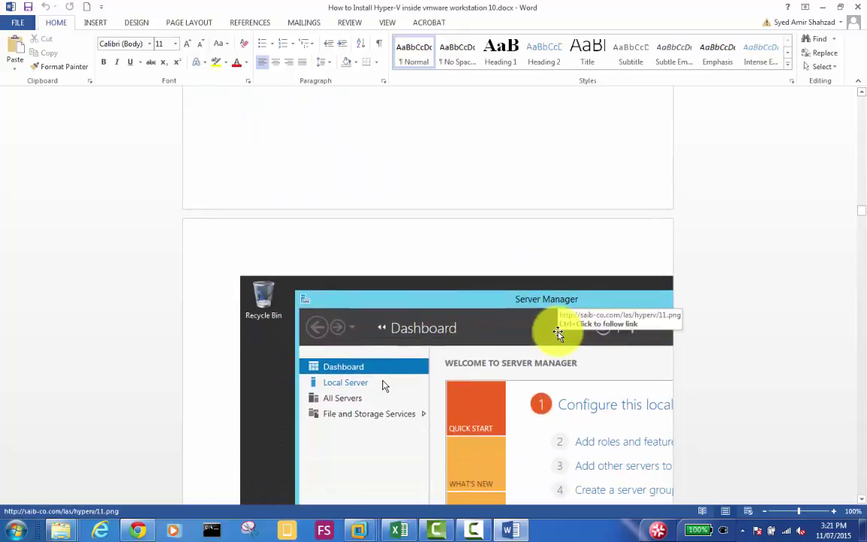
scroll(556, 333, "down", 15)
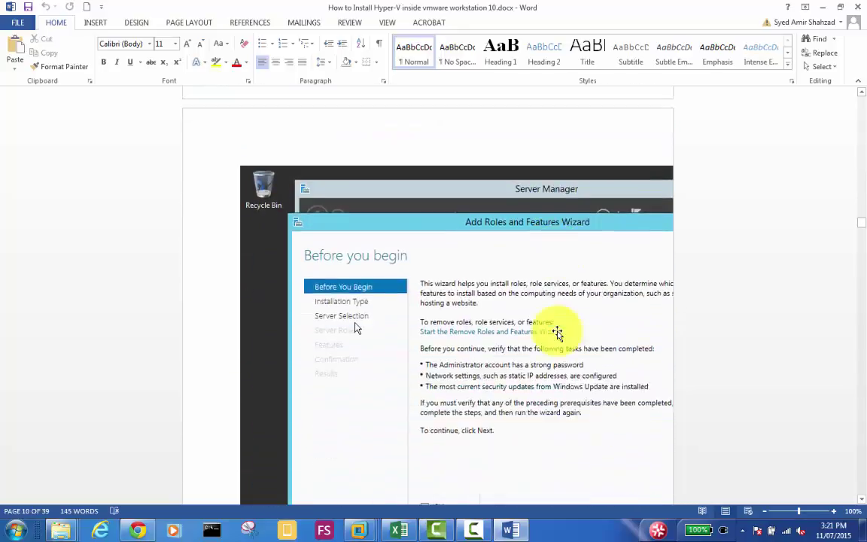
scroll(557, 334, "down", 15)
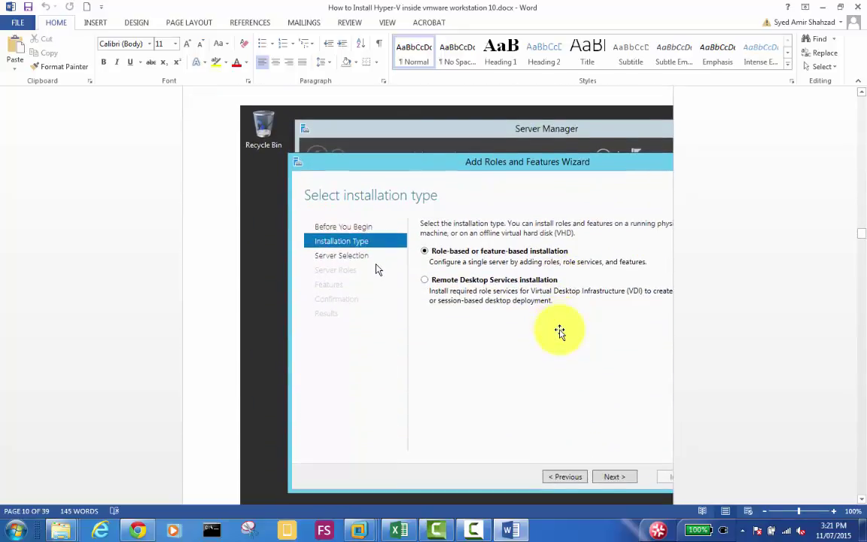
scroll(559, 331, "down", 15)
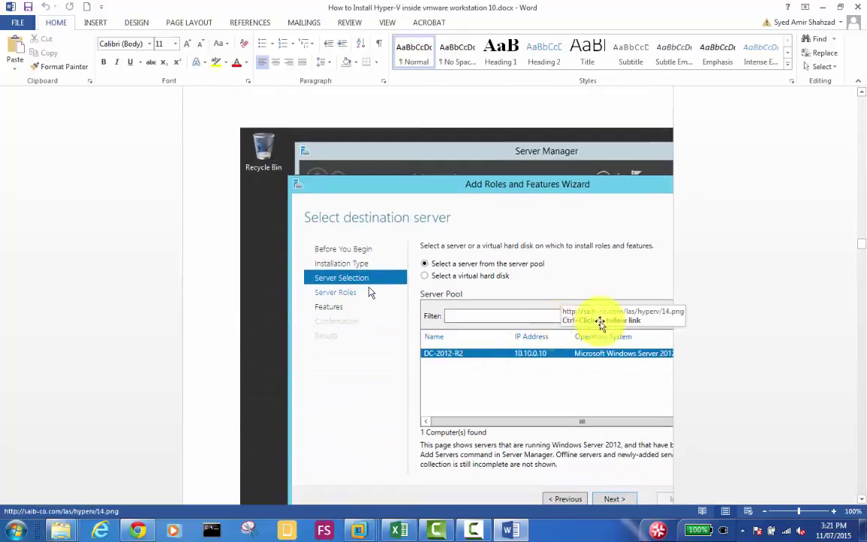
left_click_drag(857, 244, 865, 188)
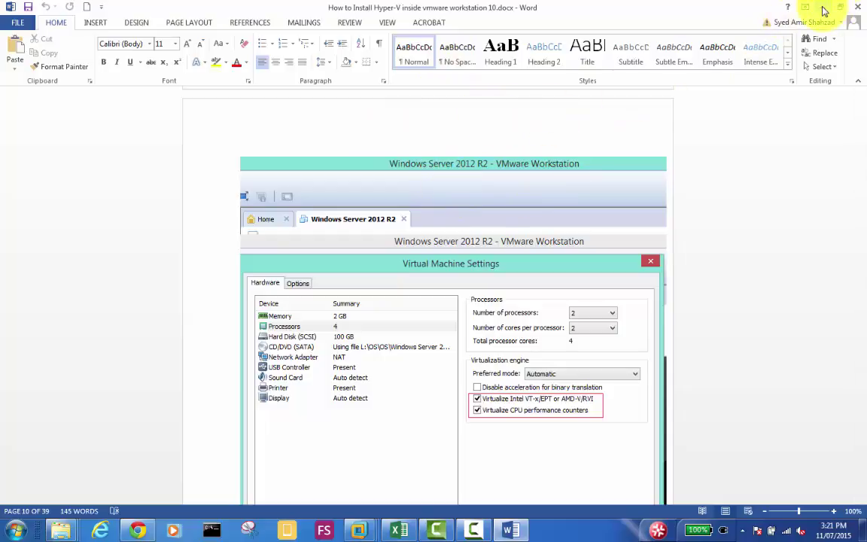
mouse_move(358, 529)
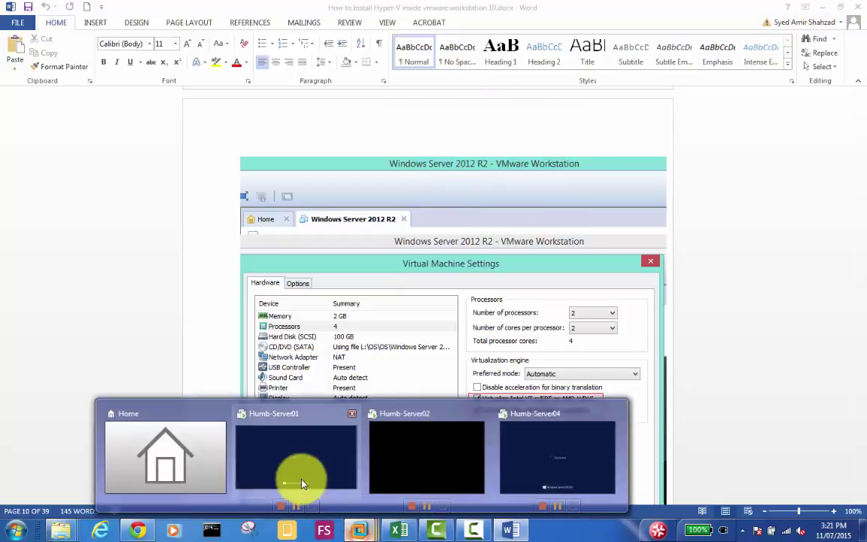
Step: Bring VMware Workstation back and call up Humb-Server02's sign-in prompt
left_click(290, 476)
left_click(172, 47)
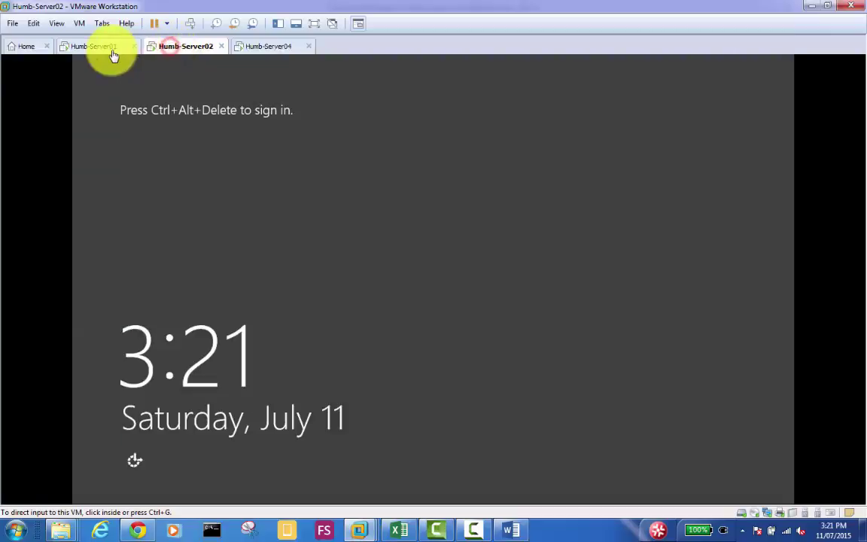
left_click(91, 47)
left_click(175, 47)
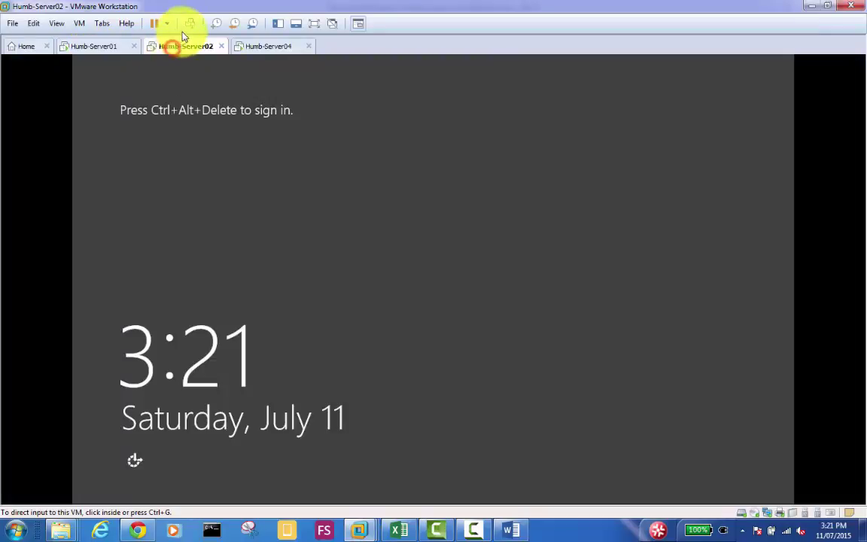
left_click(190, 23)
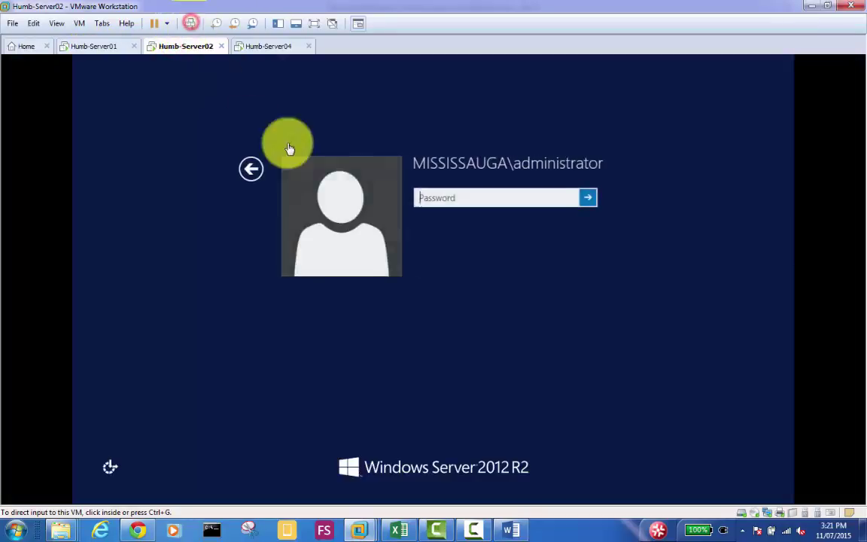
Step: Sign in to Server02 with the administrator password, then view Server01's 'Please wait' console
left_click(454, 201)
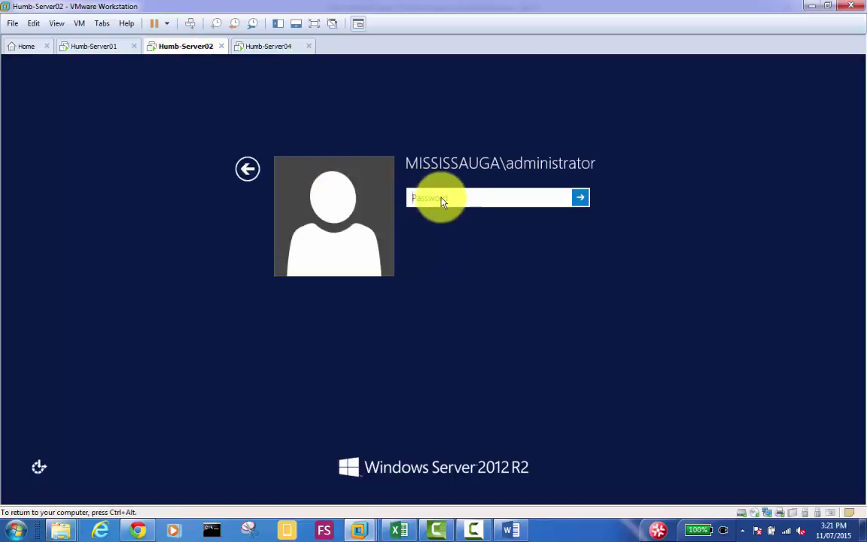
left_click(441, 197)
type("***")
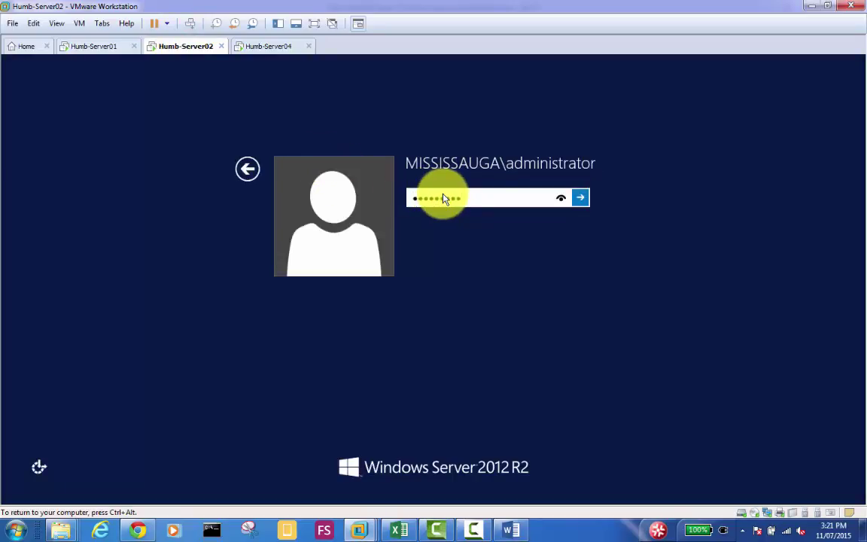
key("Return")
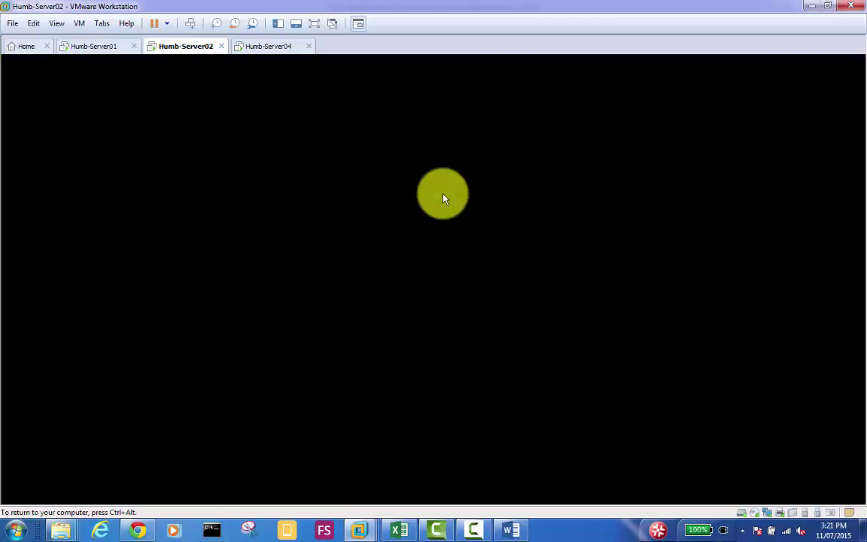
left_click(84, 46)
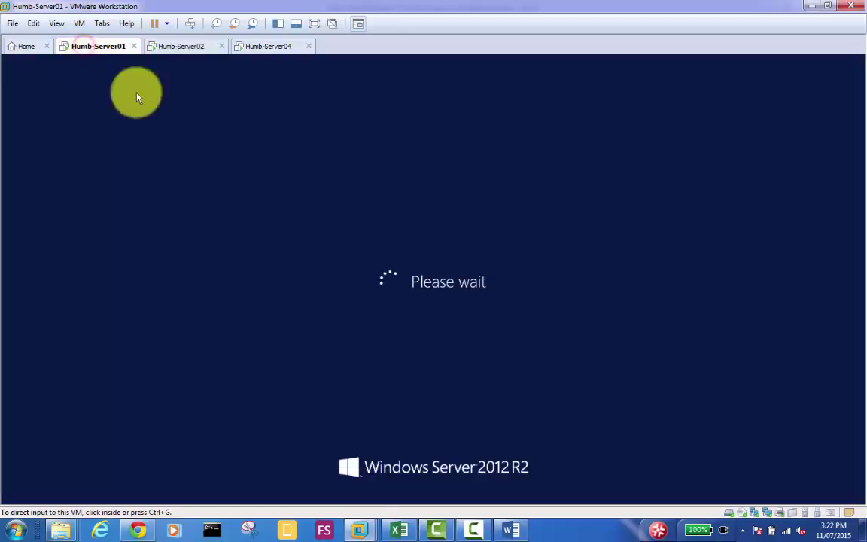
Step: Inspect Snapshot 1 in Server01's Snapshot Manager
right_click(112, 48)
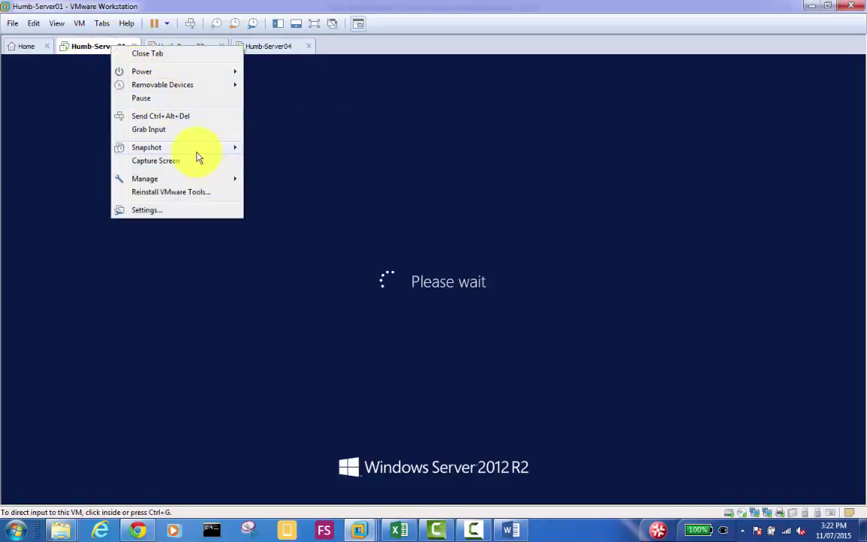
mouse_move(199, 152)
left_click(288, 179)
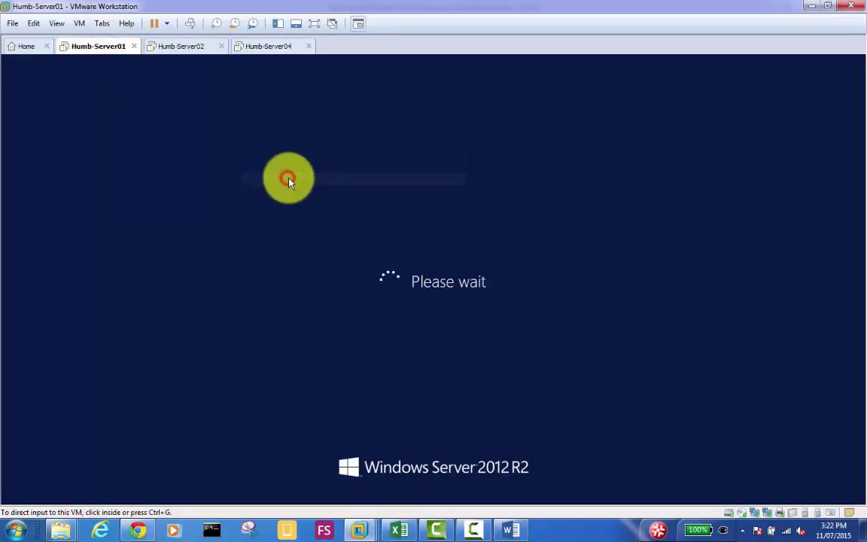
left_click(301, 140)
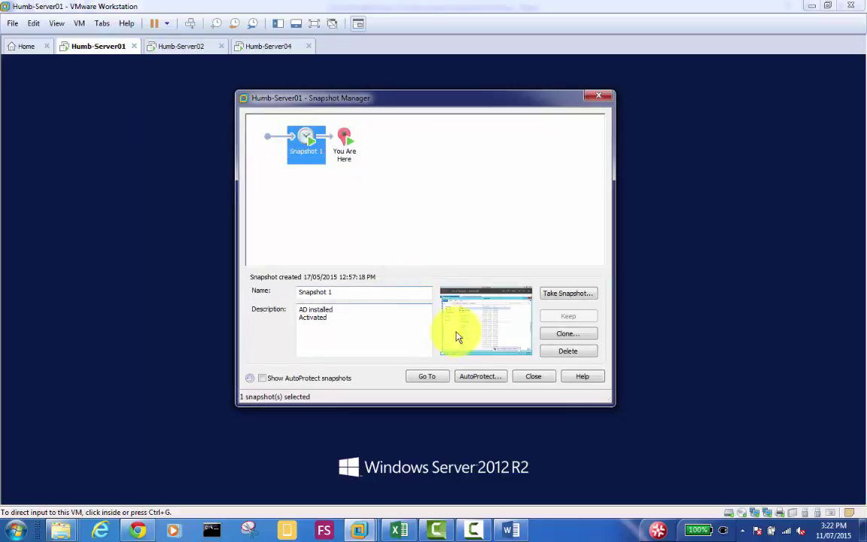
left_click(532, 377)
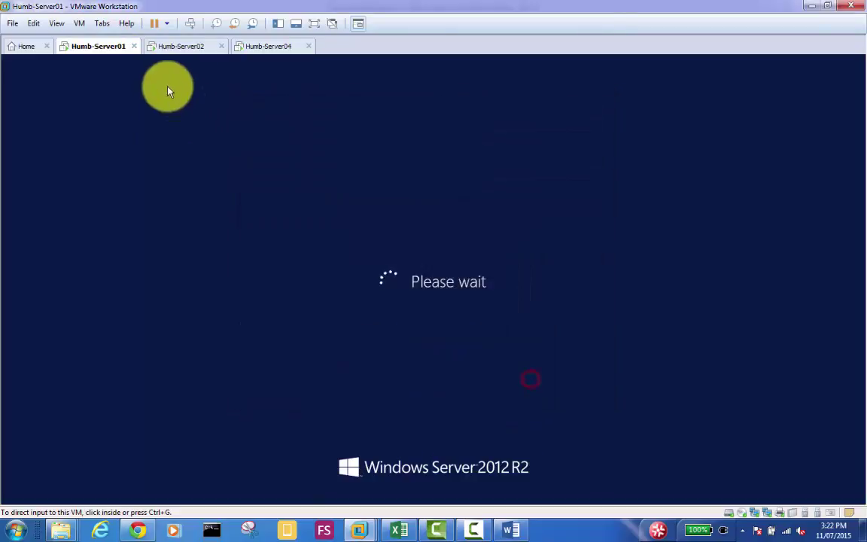
Step: Inspect Snapshot 1 in Server02's Snapshot Manager, then return to Server02's console
right_click(180, 47)
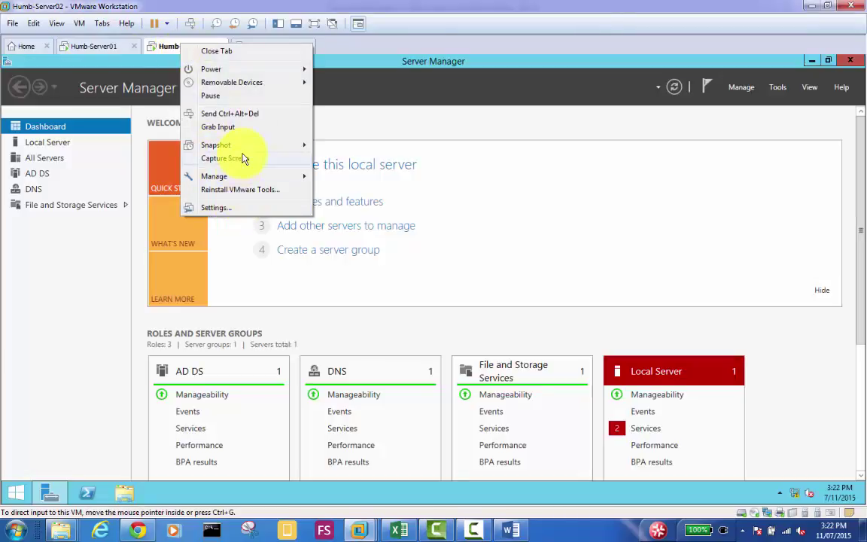
mouse_move(246, 145)
left_click(345, 176)
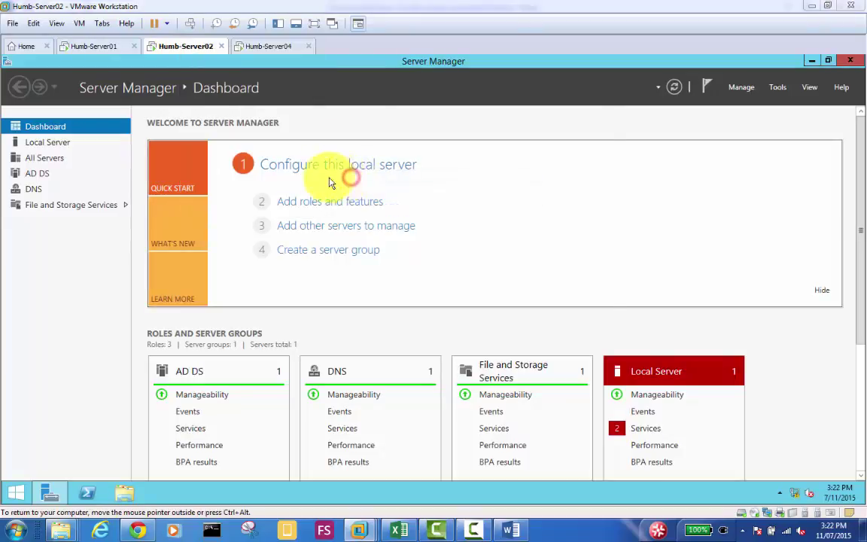
left_click(302, 143)
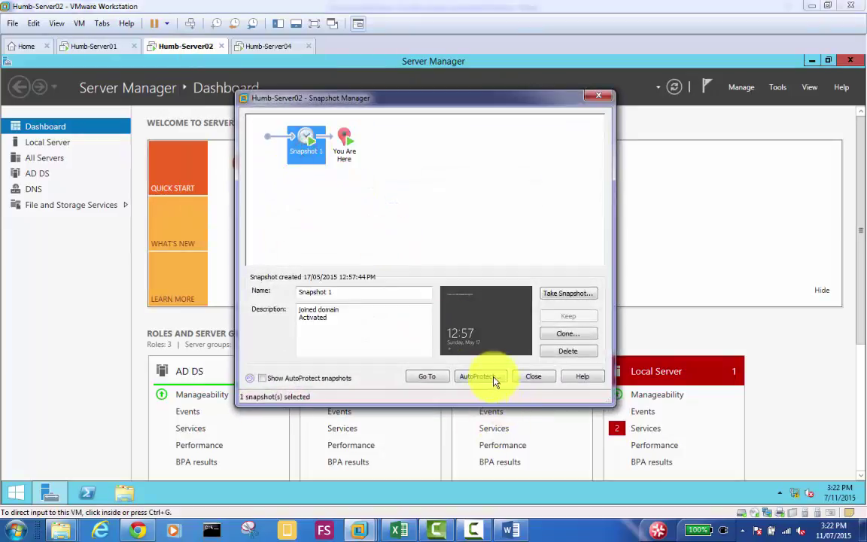
left_click(527, 376)
left_click(88, 47)
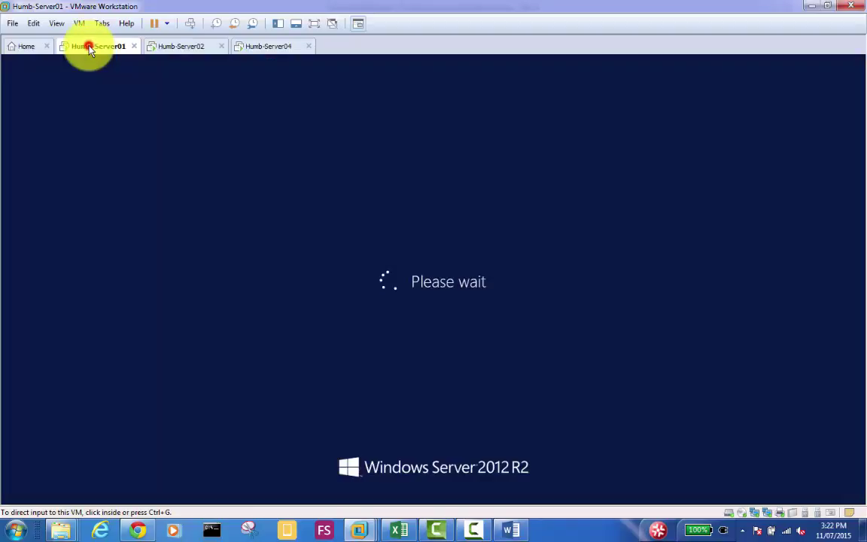
left_click(175, 47)
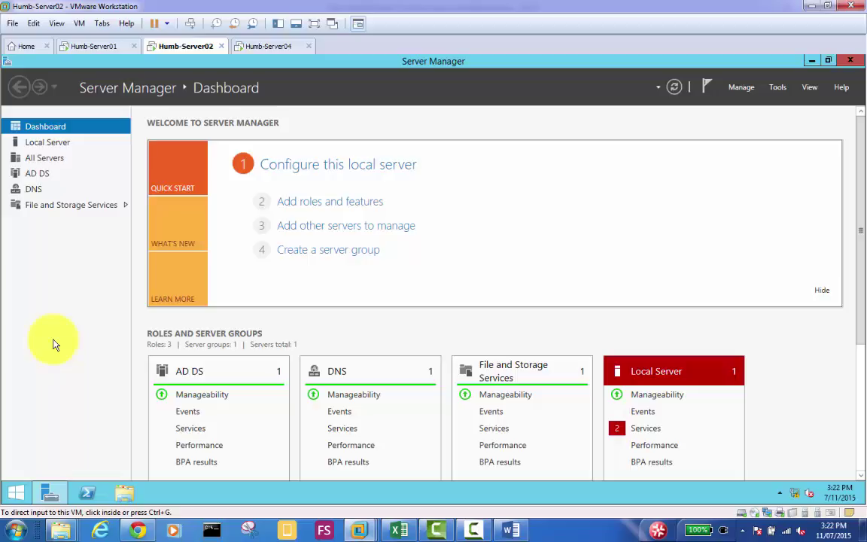
Step: Start the Add Roles and Features wizard on Server02 and advance to Server Roles
left_click(94, 49)
left_click(174, 49)
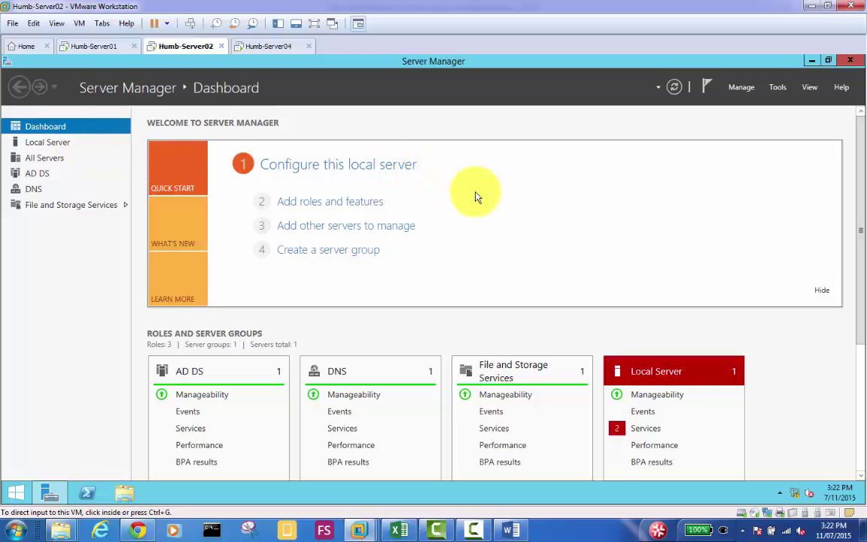
left_click(337, 202)
left_click(426, 472)
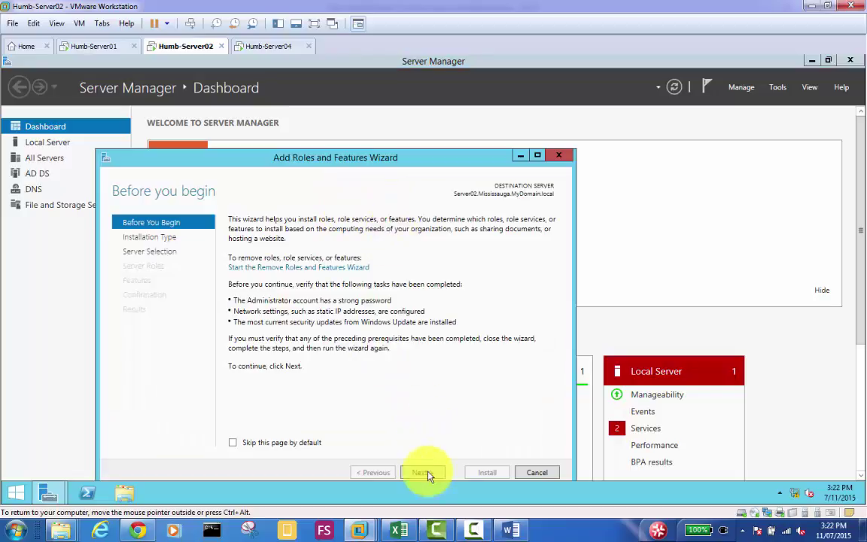
left_click(422, 472)
left_click(422, 473)
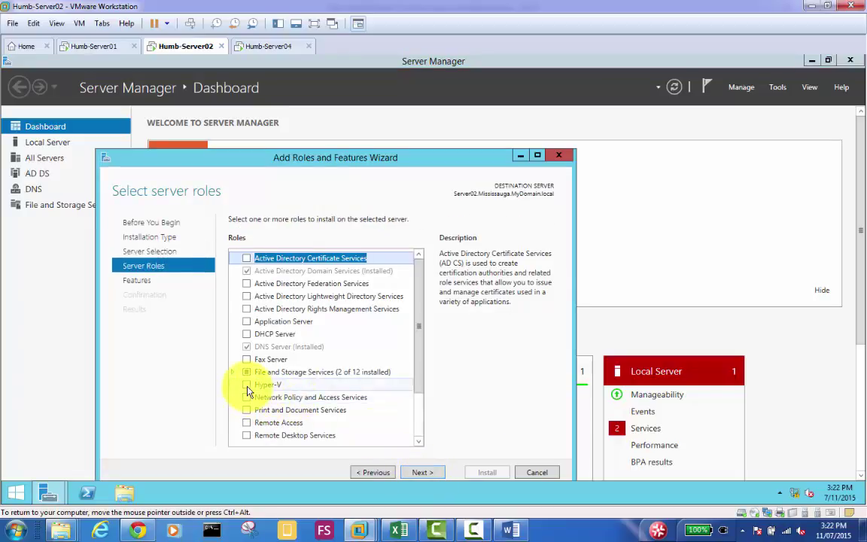
Step: Select Hyper-V with its management tools, advance to Create Virtual Switches, then view Server01
left_click(247, 386)
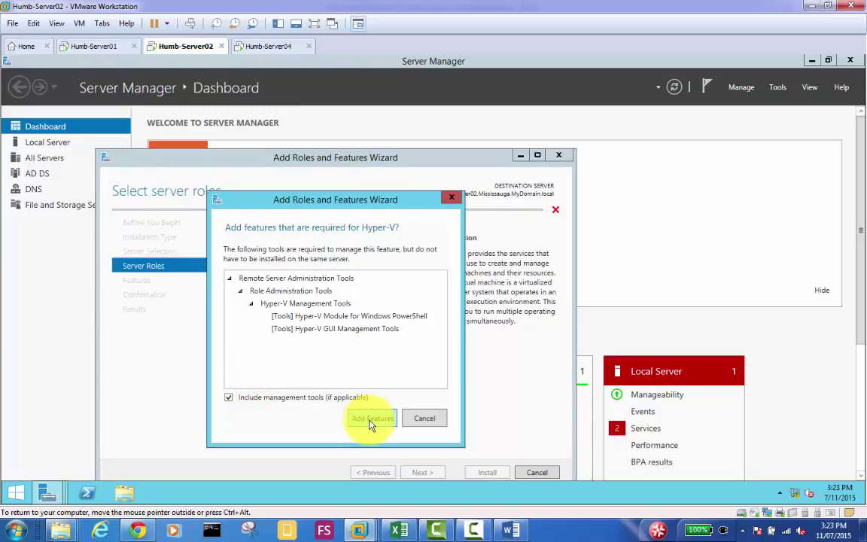
left_click(371, 420)
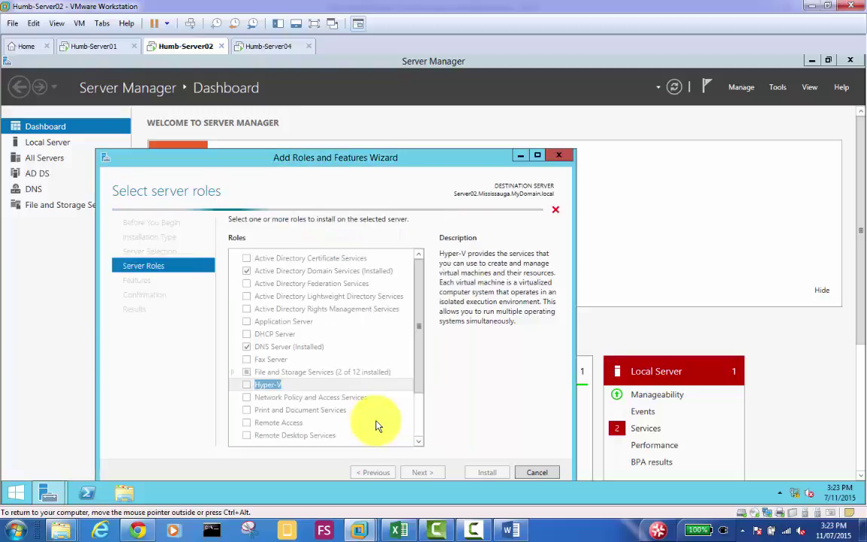
left_click_drag(387, 156, 388, 90)
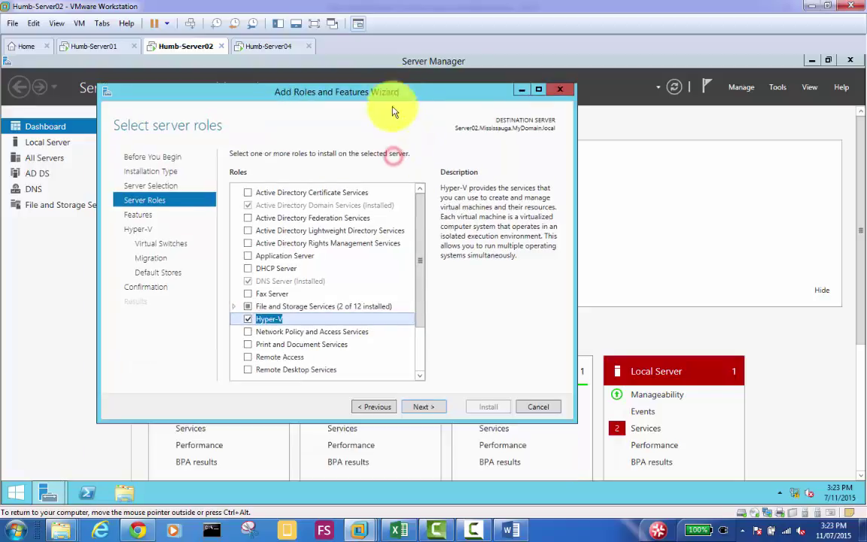
left_click(430, 402)
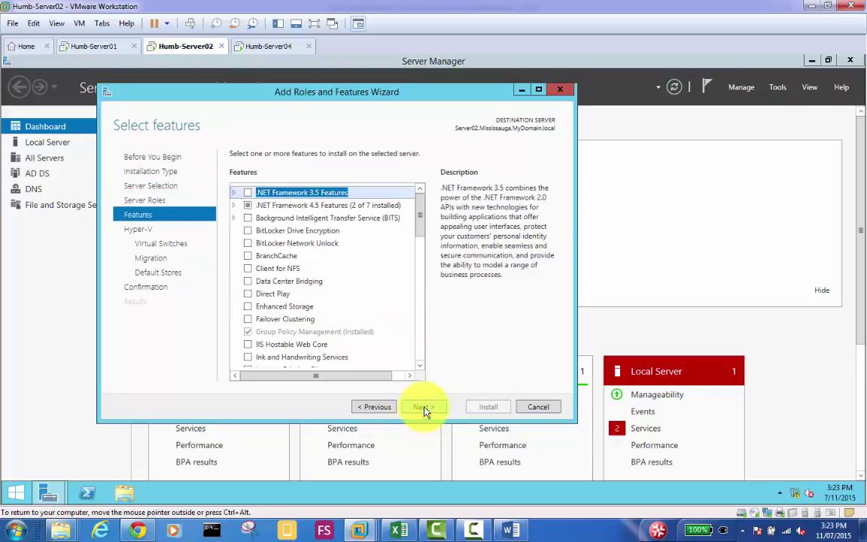
left_click(423, 406)
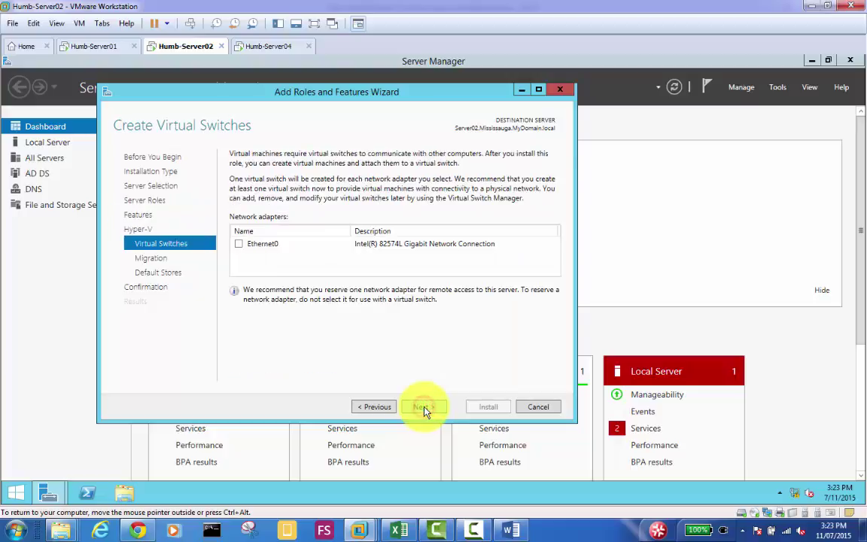
left_click(376, 406)
left_click(378, 407)
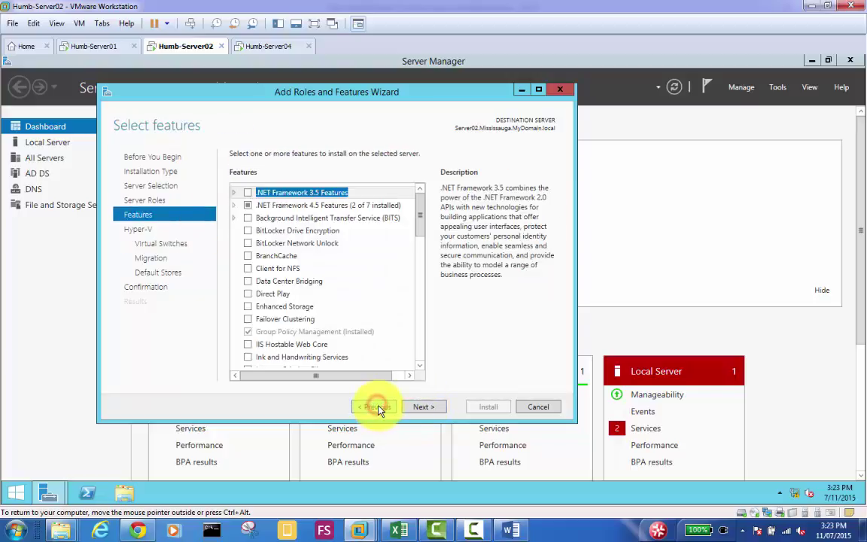
left_click(419, 407)
left_click(423, 407)
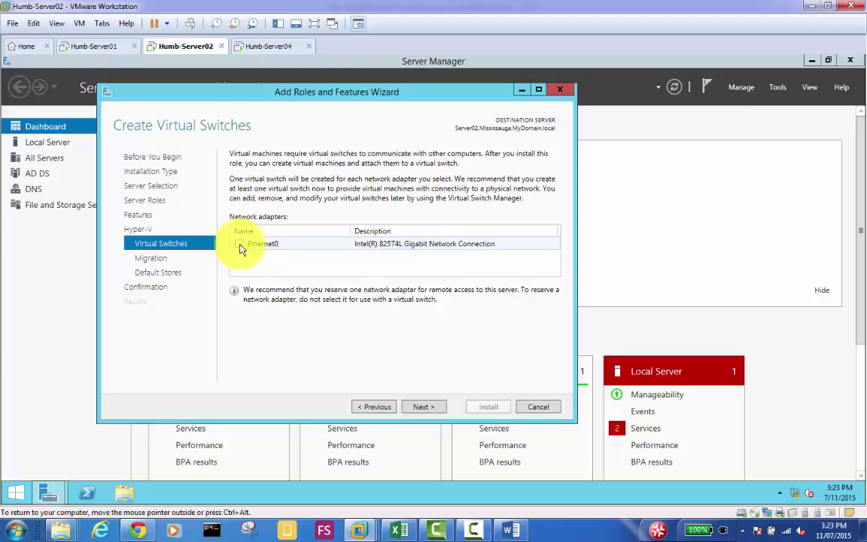
left_click(84, 46)
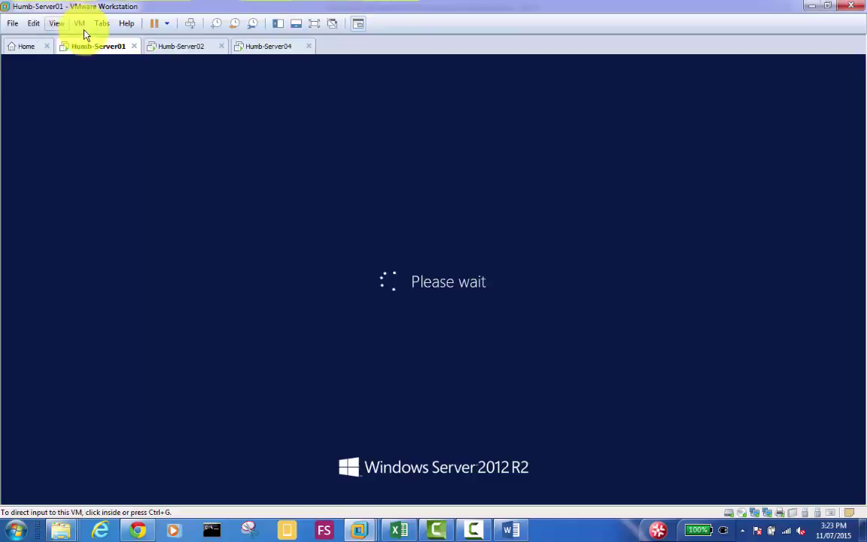
Step: Revert Humb-Server01 to 'Snapshot 1' (AD installed, Activated) through its Snapshot Manager
right_click(87, 53)
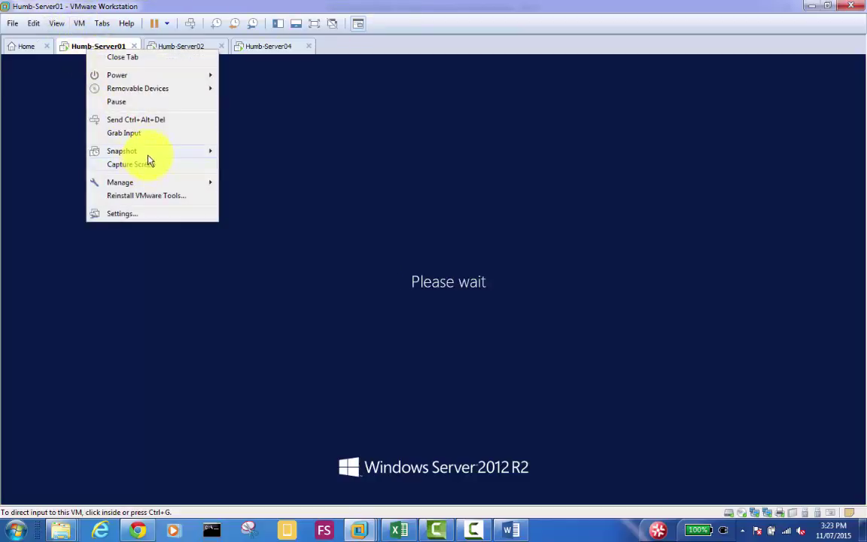
mouse_move(151, 156)
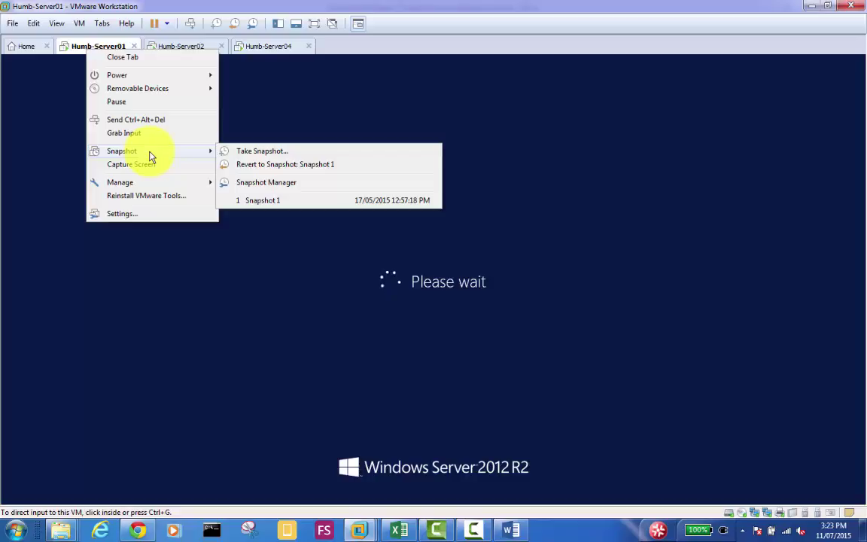
left_click(265, 188)
left_click(305, 156)
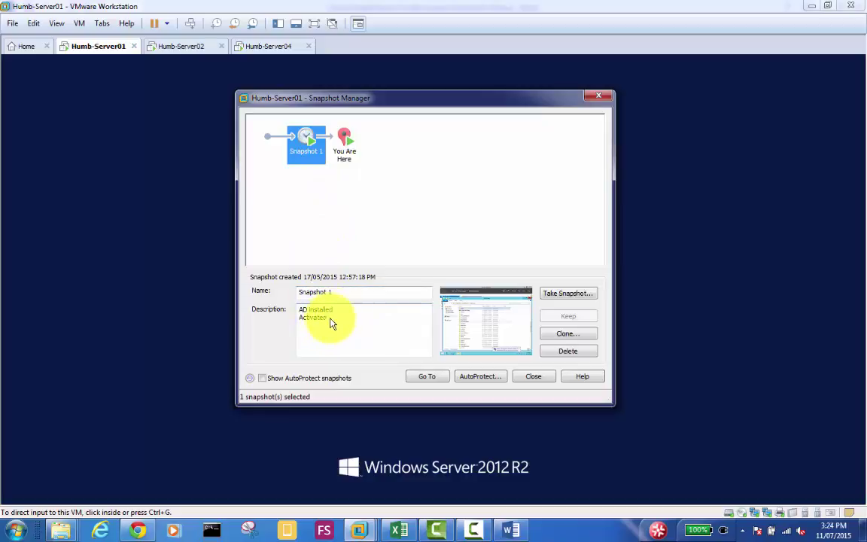
left_click(425, 378)
left_click(447, 270)
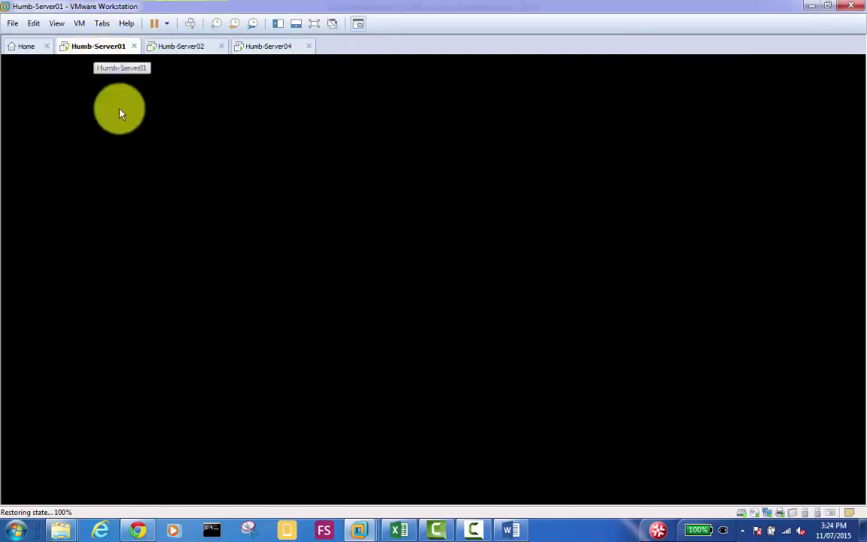
Step: Wake the restored Server01 screen and shut down its guest operating system
left_click(129, 131)
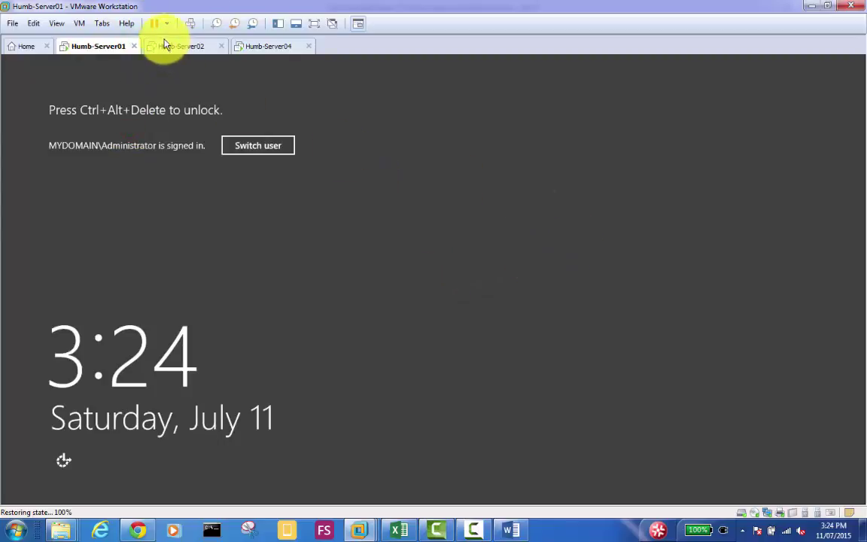
right_click(94, 49)
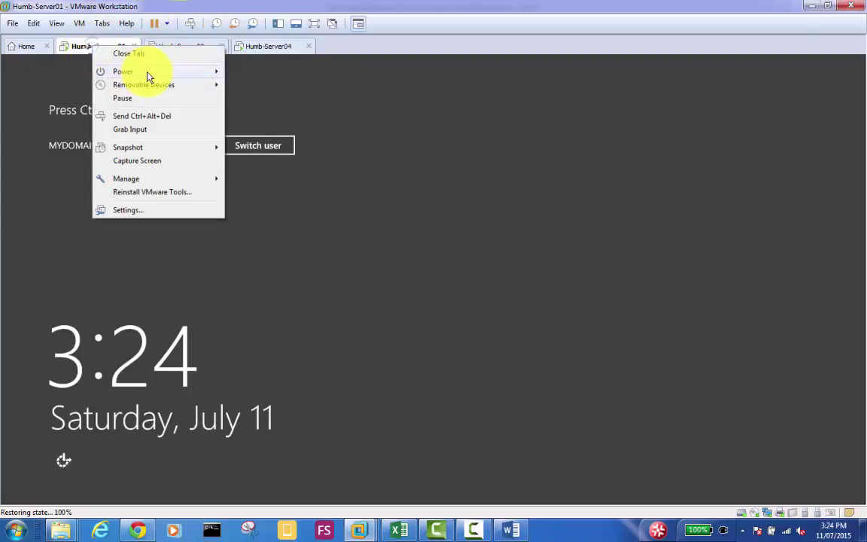
mouse_move(187, 74)
left_click(256, 84)
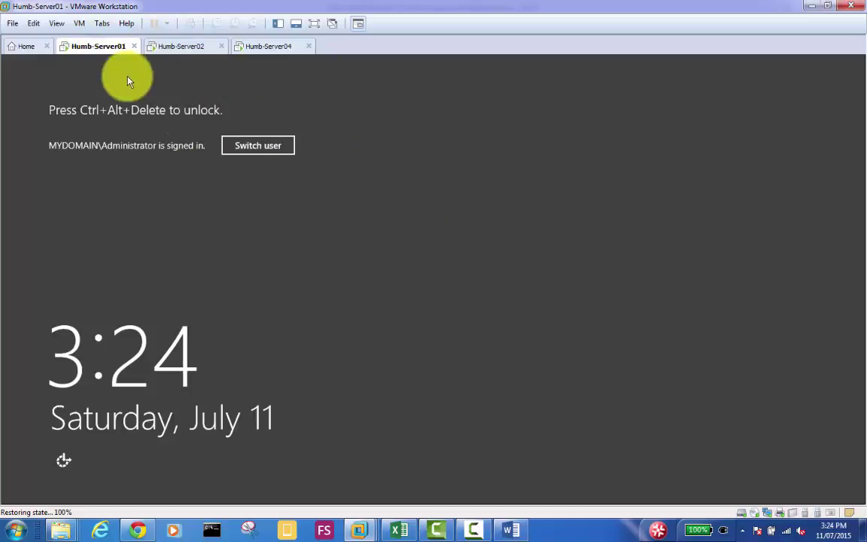
Step: Check Server02's Hyper-V wizard, then bring up Humb-Server01's power options to power it off
left_click(176, 48)
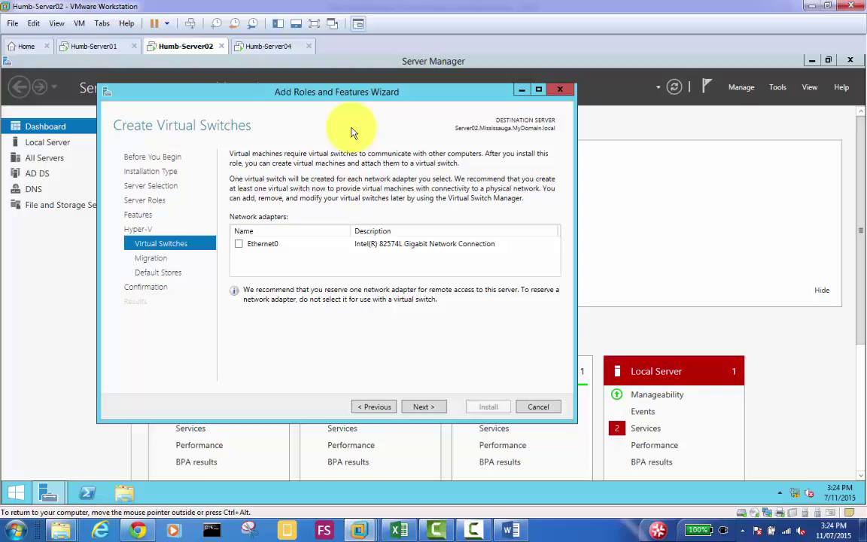
left_click(78, 47)
right_click(90, 41)
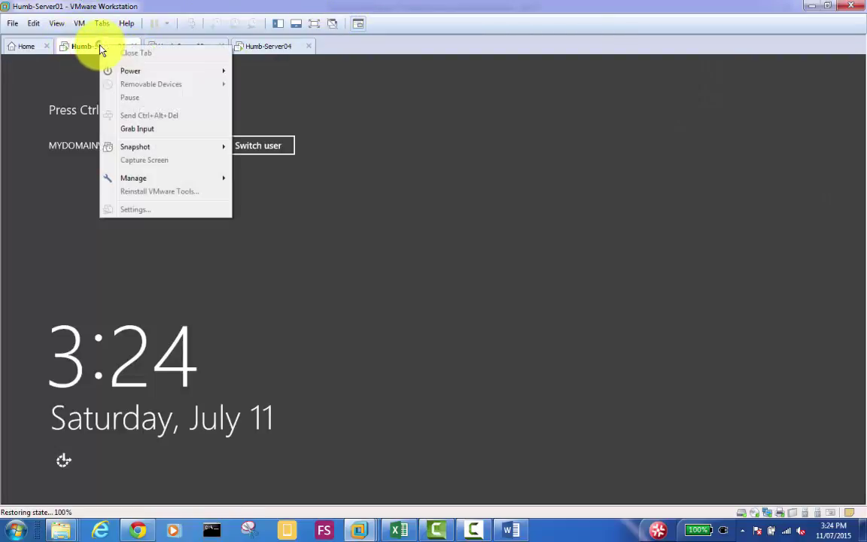
left_click(302, 6)
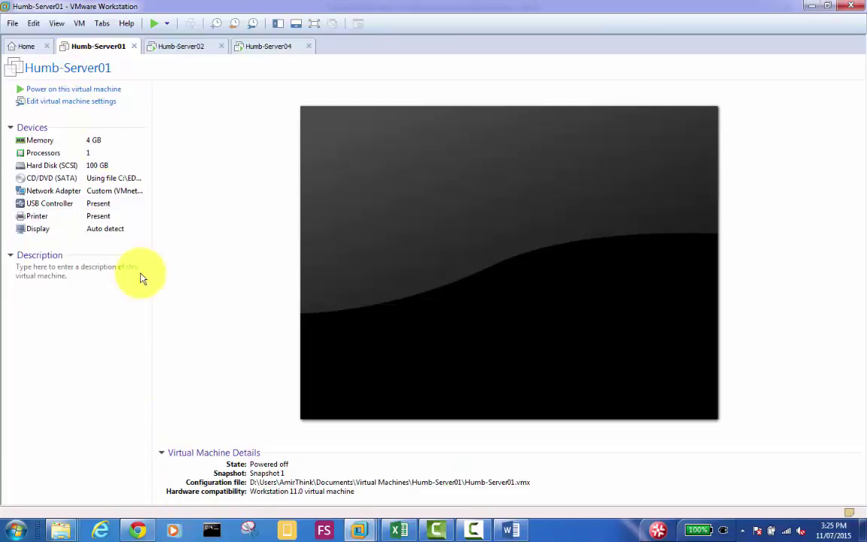
Step: Copy Humb-Server01's working directory path from Options > General in its settings
right_click(75, 44)
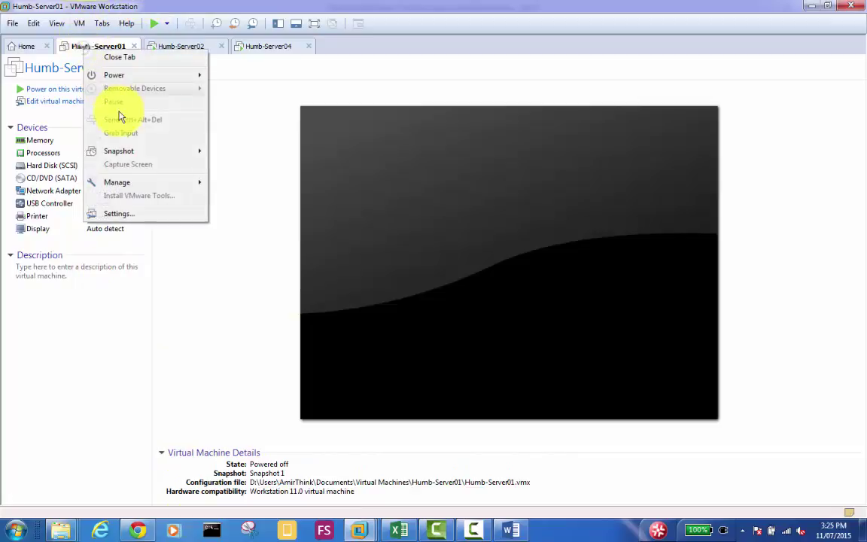
left_click(154, 211)
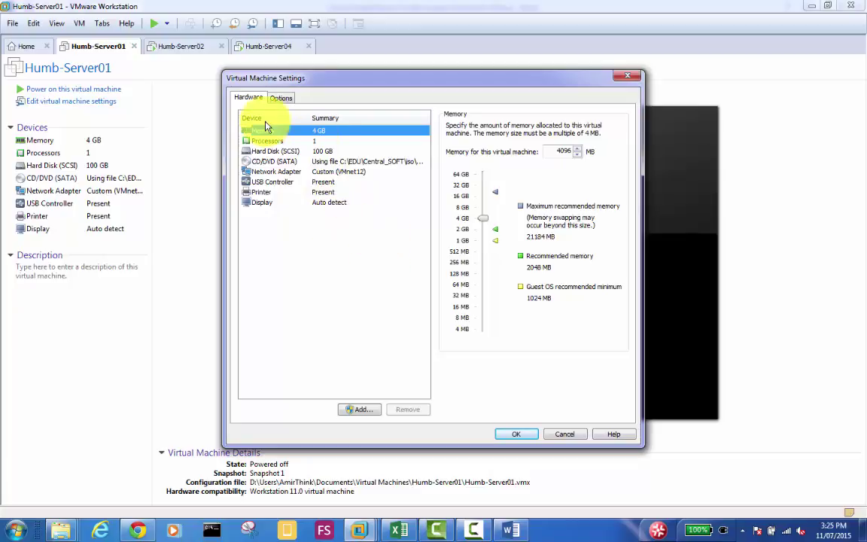
left_click(280, 97)
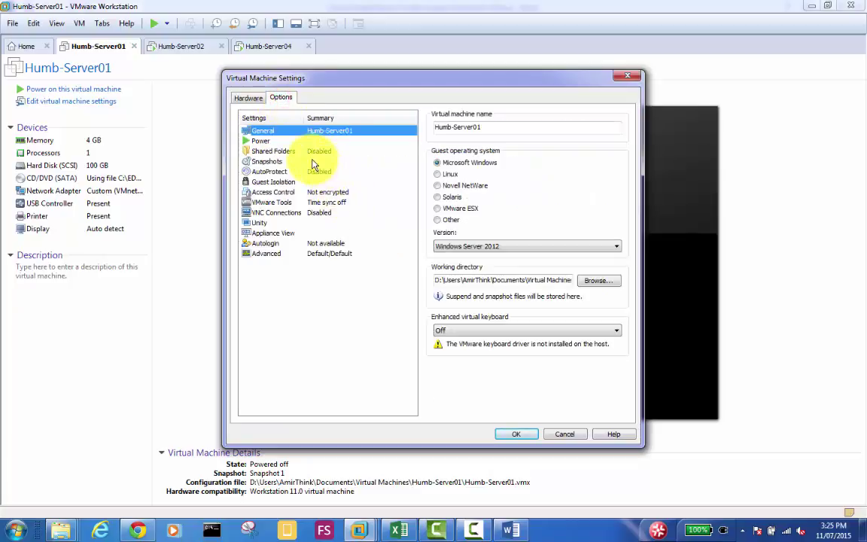
left_click(270, 162)
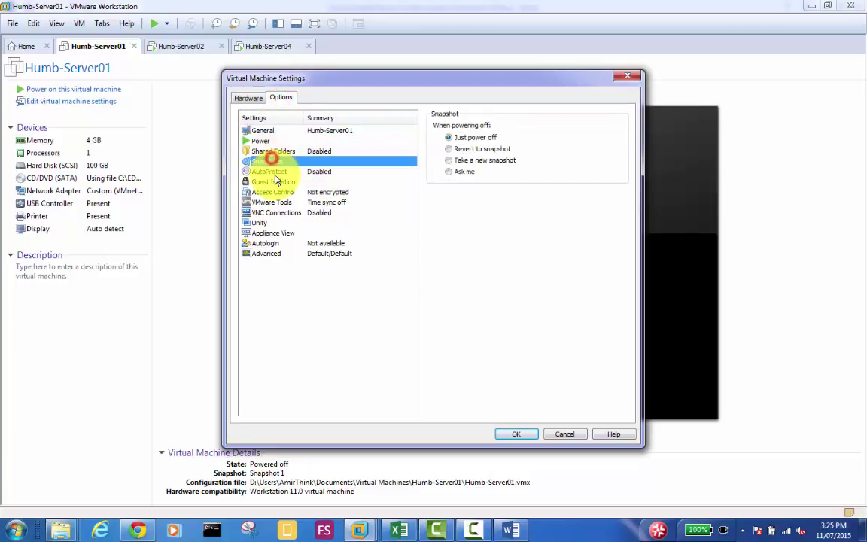
left_click(264, 131)
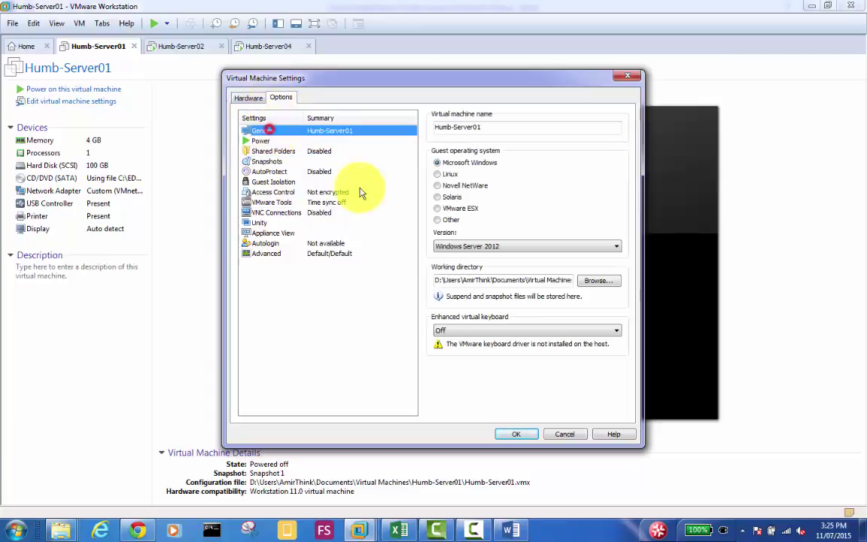
left_click_drag(440, 284, 557, 286)
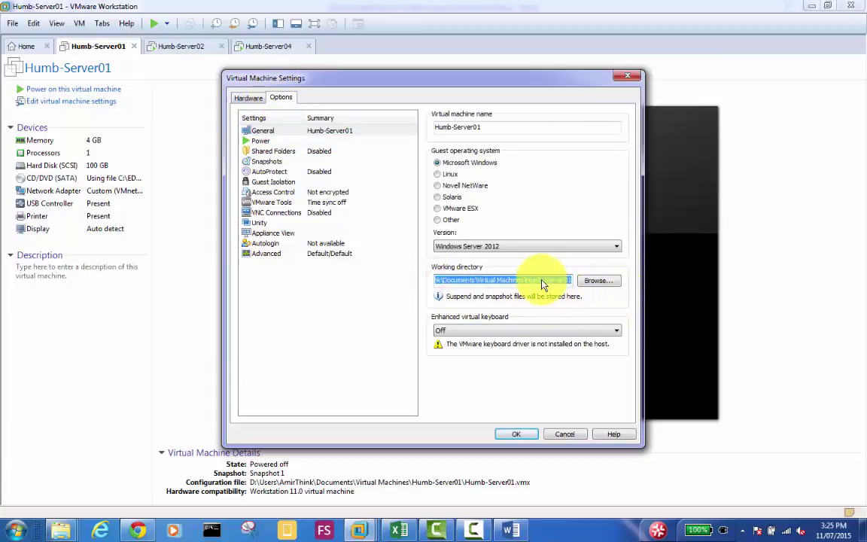
right_click(565, 285)
left_click(575, 318)
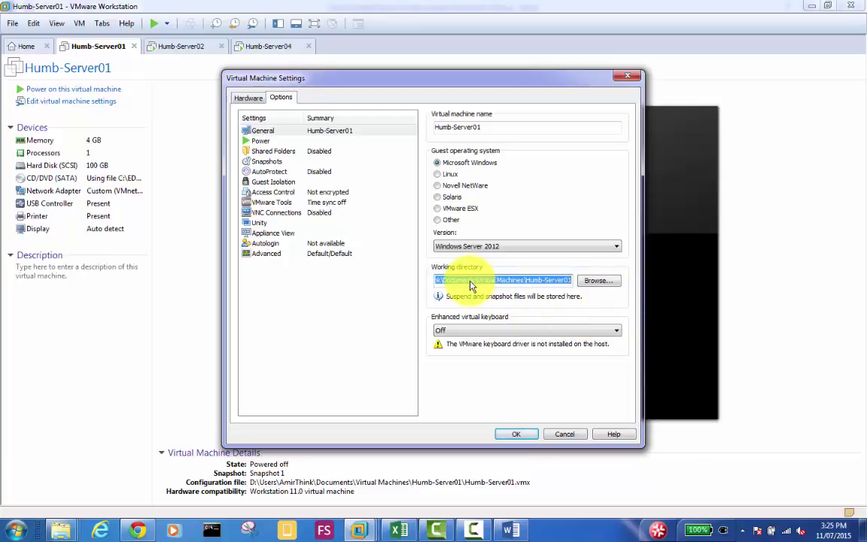
Step: Open the Humb-Server01 folder via Run and open Humb-Server01.vmx in Notepad
key("super+r")
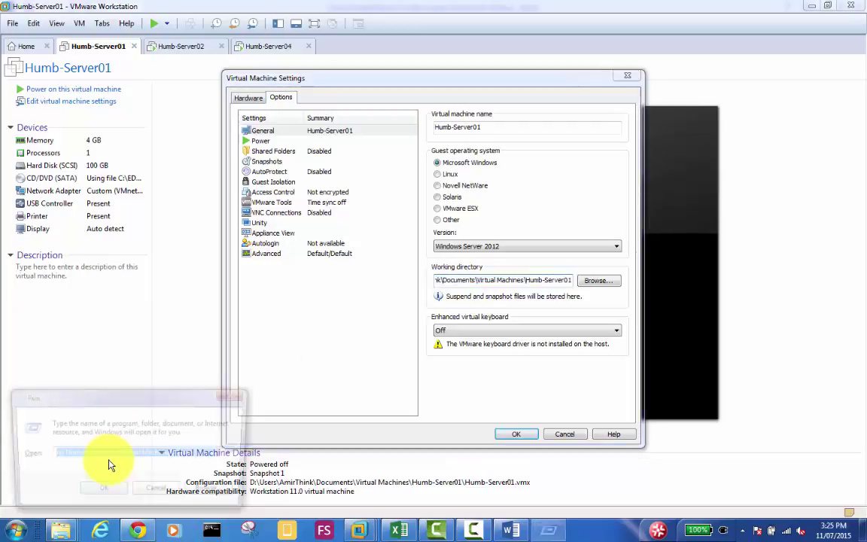
key("ctrl+v")
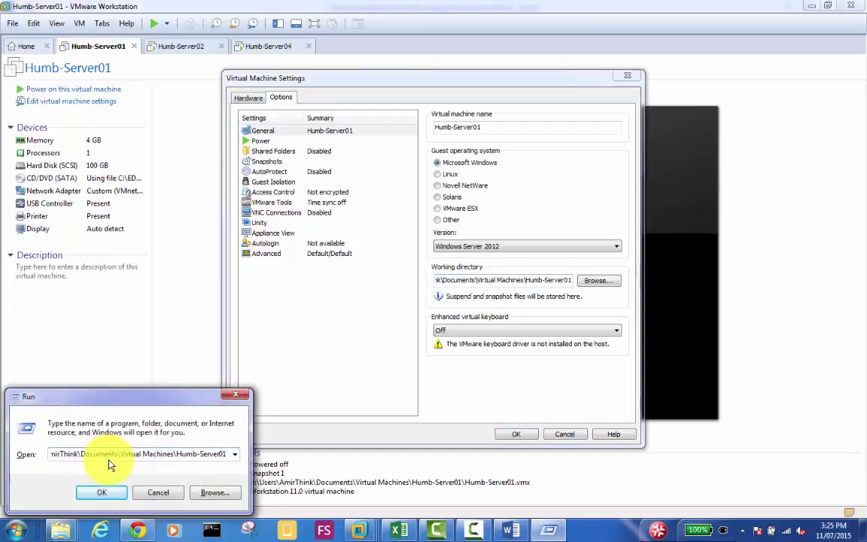
key("Return")
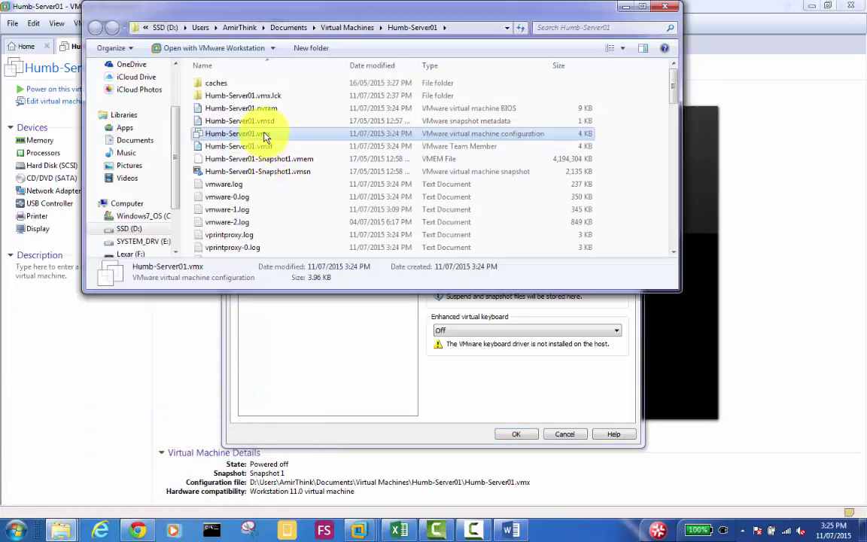
right_click(265, 134)
mouse_move(410, 223)
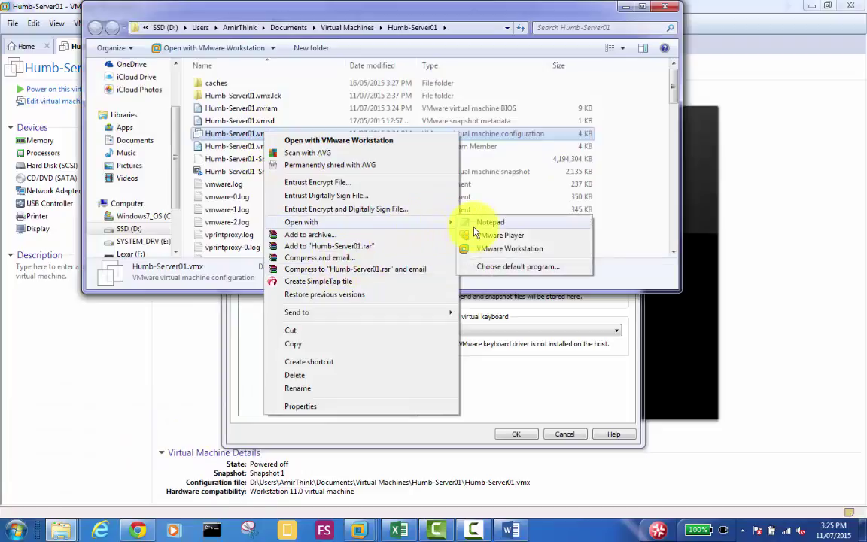
left_click(474, 224)
scroll(485, 301, "down", 7)
scroll(481, 361, "down", 20)
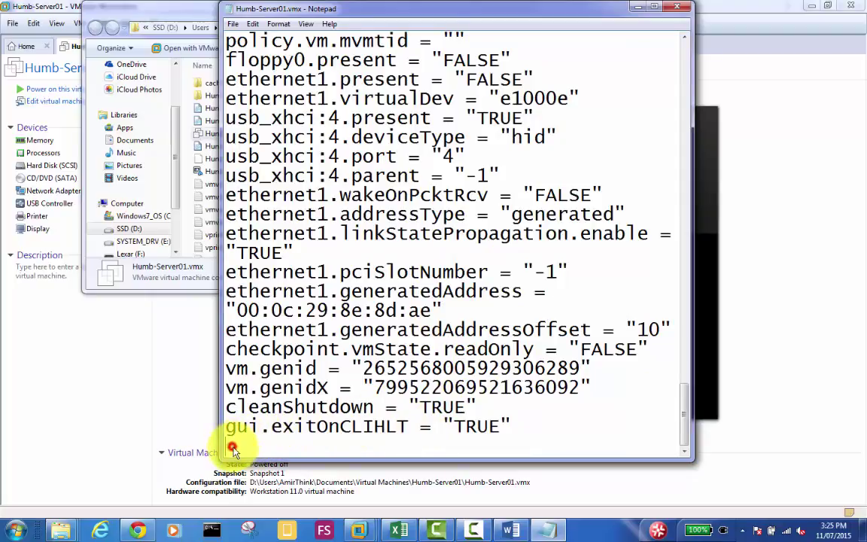
Step: Copy the three hypervisor code lines from the Word guide document
left_click(516, 531)
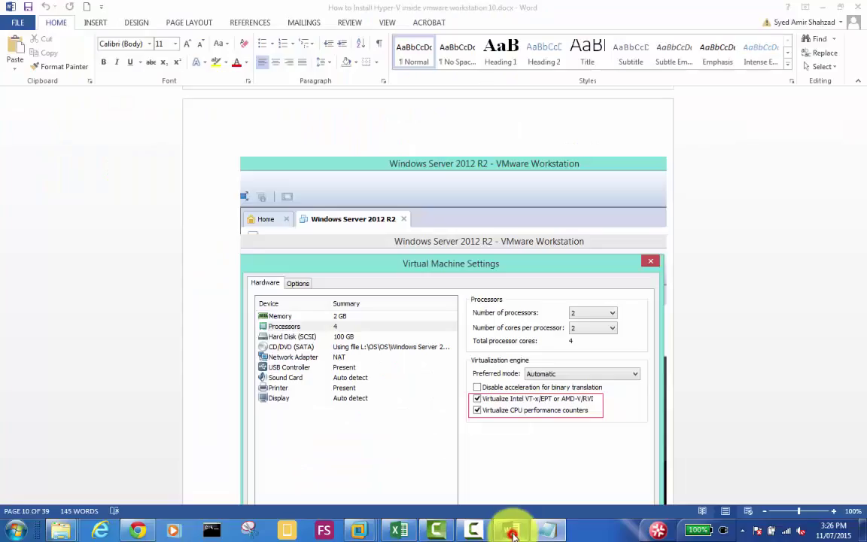
scroll(500, 408, "down", 15)
scroll(505, 410, "up", 10)
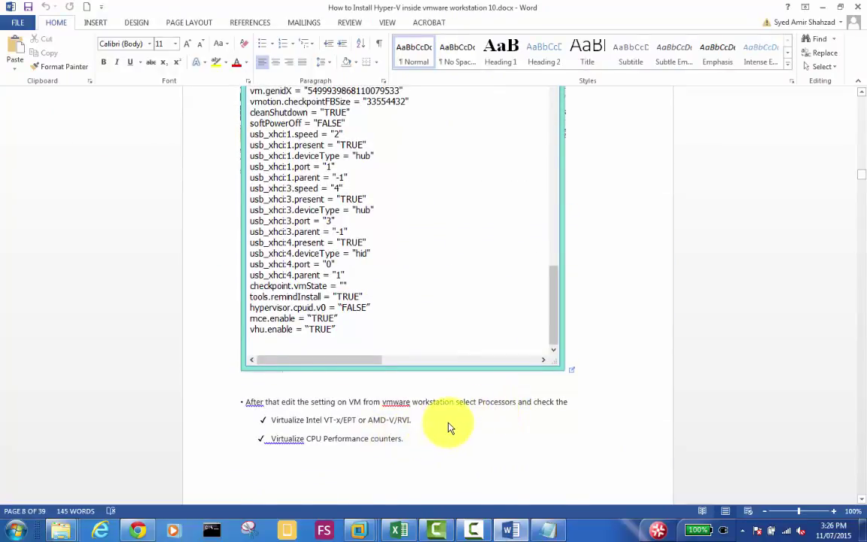
scroll(449, 426, "up", 12)
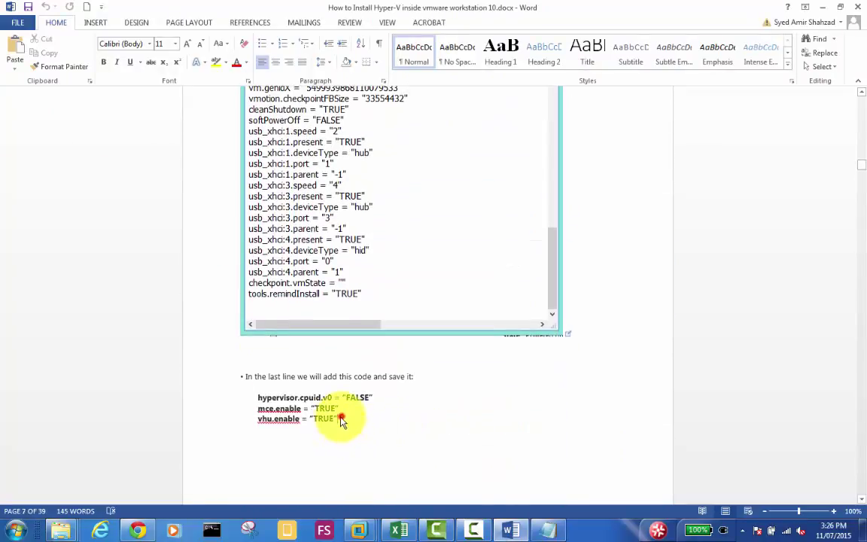
left_click_drag(338, 418, 261, 400)
right_click(272, 404)
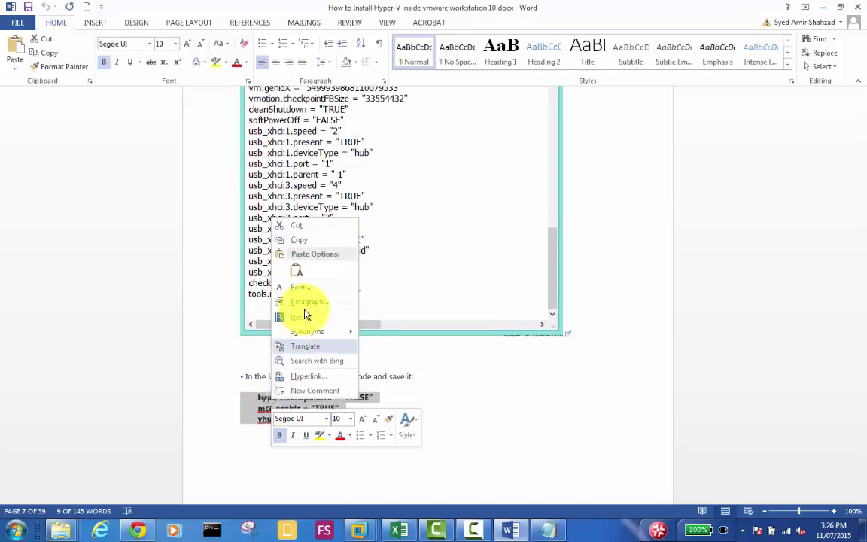
left_click(303, 239)
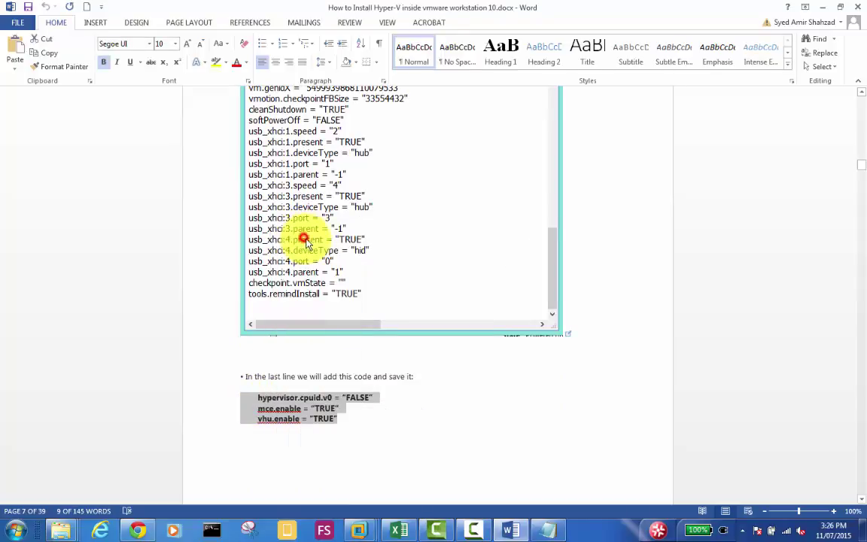
Step: Paste the hypervisor.cpuid.v0, mce.enable and vhu.enable lines at the vmx file's end and save
left_click(822, 7)
left_click(413, 447)
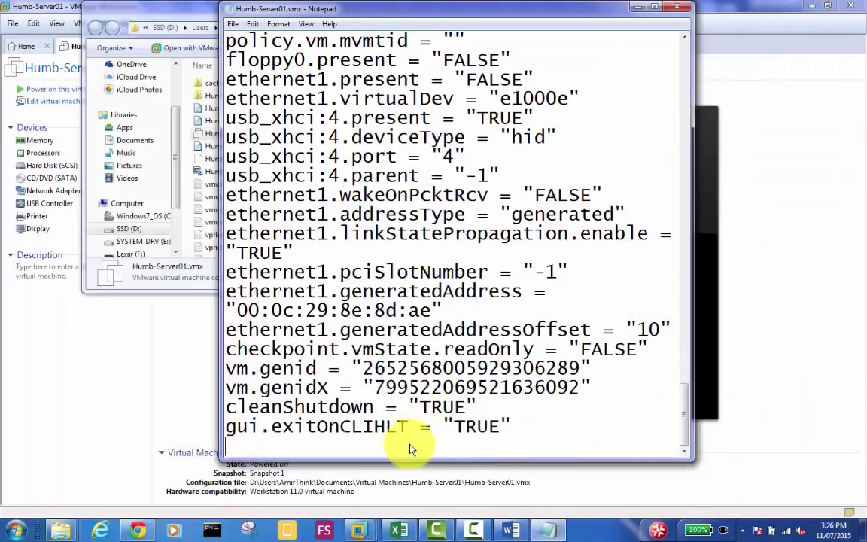
key("ctrl+v")
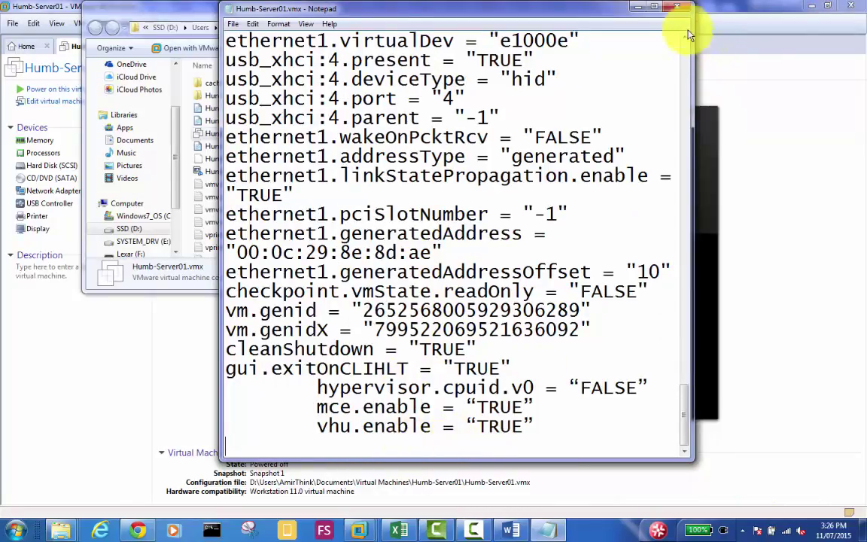
left_click(676, 6)
left_click(405, 279)
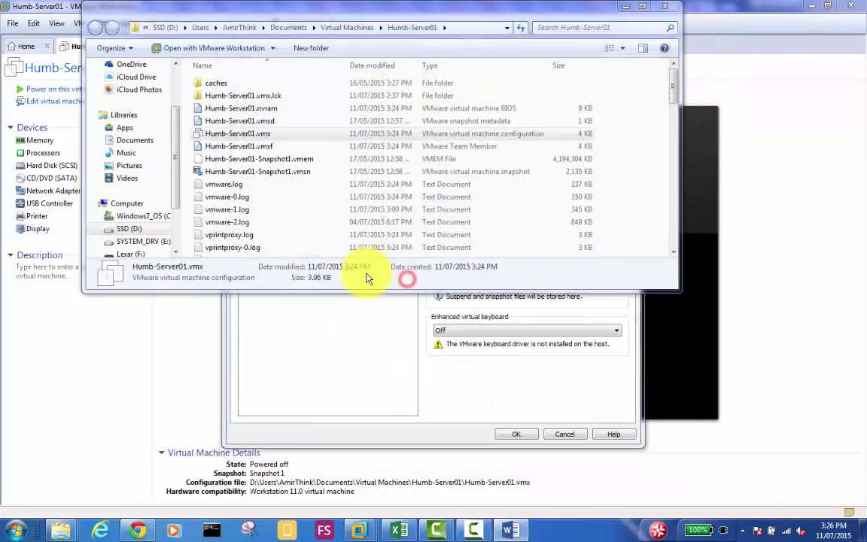
left_click(443, 377)
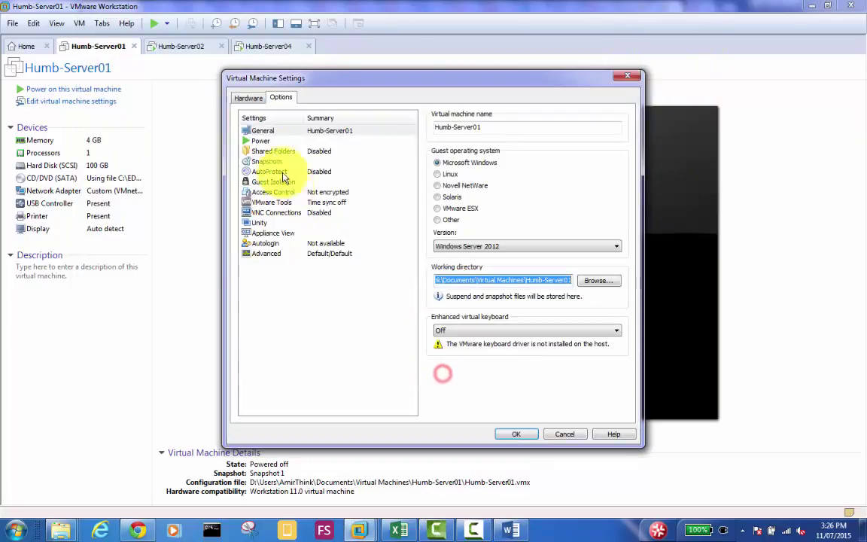
Step: Check Virtualize Intel VT-x/EPT and CPU performance counters under Processors, then power on Humb-Server01
left_click(247, 98)
left_click(267, 141)
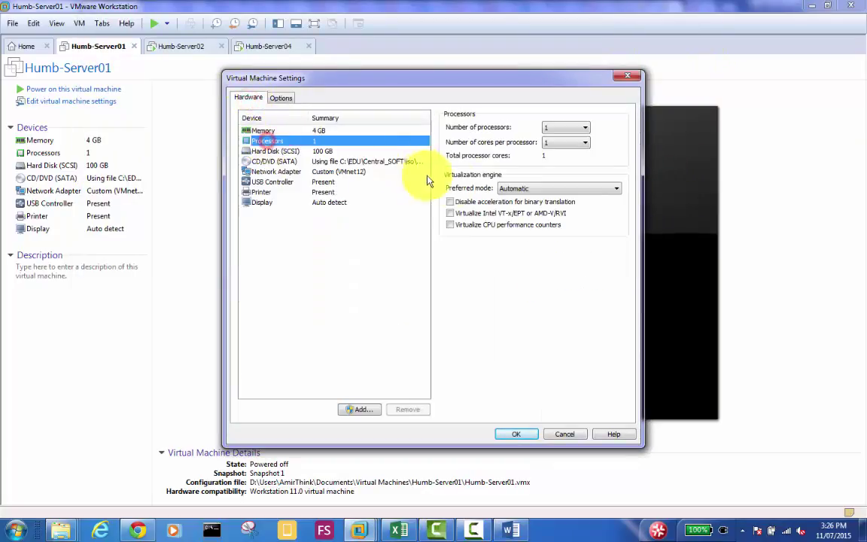
left_click(449, 213)
left_click(449, 225)
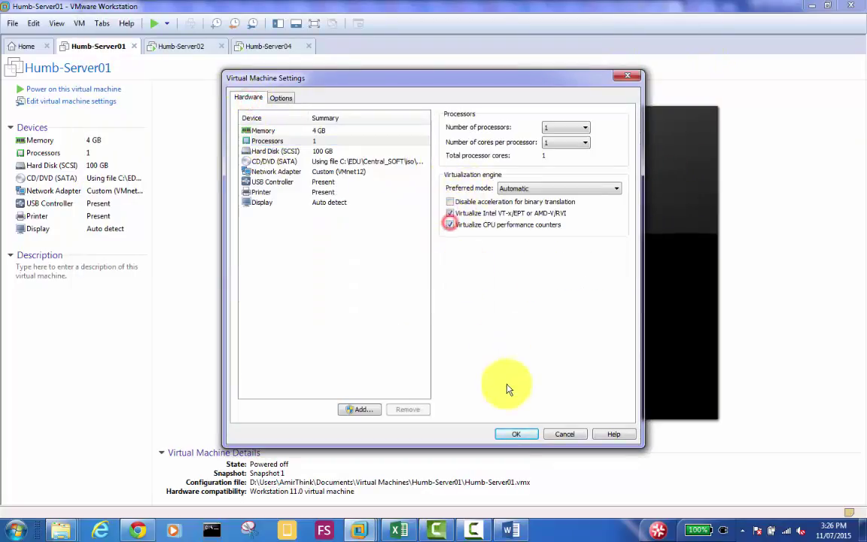
left_click(512, 433)
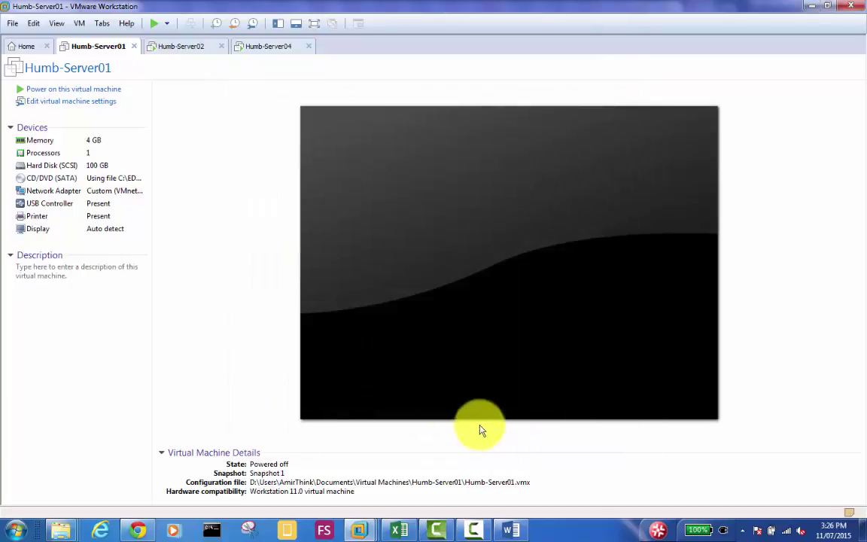
left_click(65, 89)
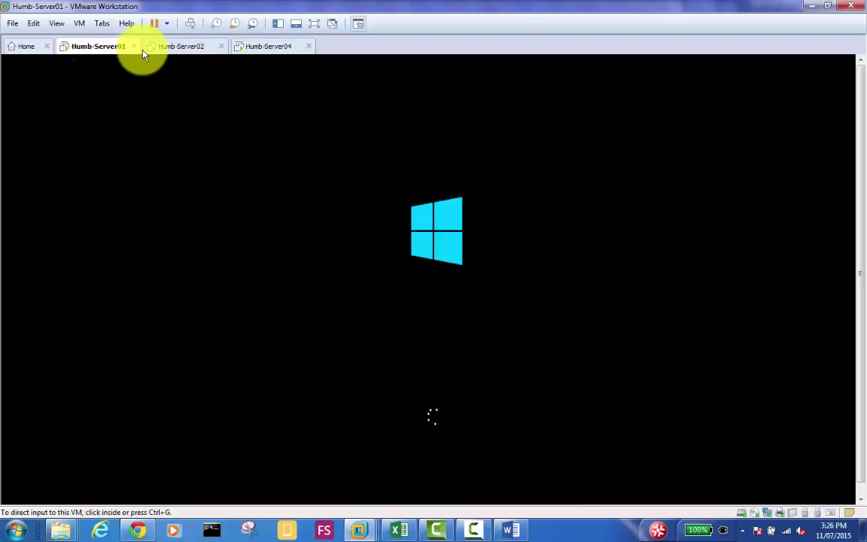
Step: Switch to the Humb-Server02 tab, check Humb-Server01's boot progress, then return to Server02's wizard
left_click(177, 47)
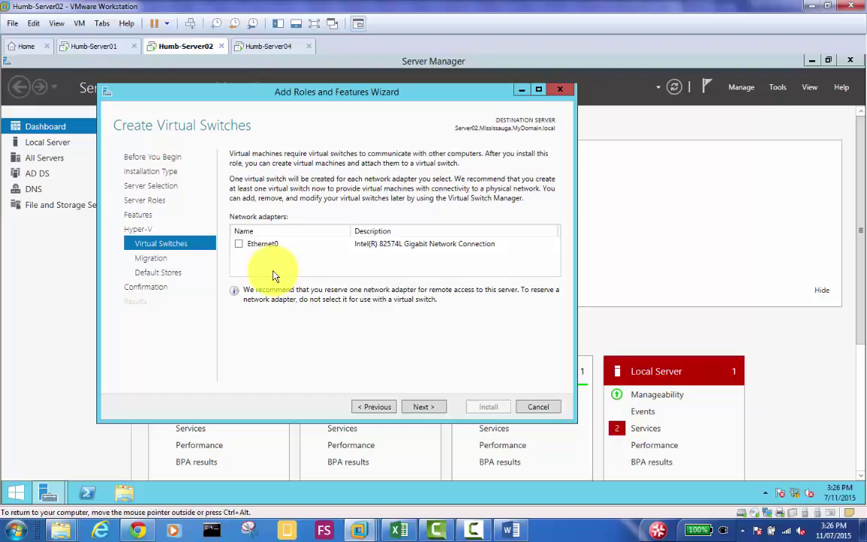
left_click(84, 47)
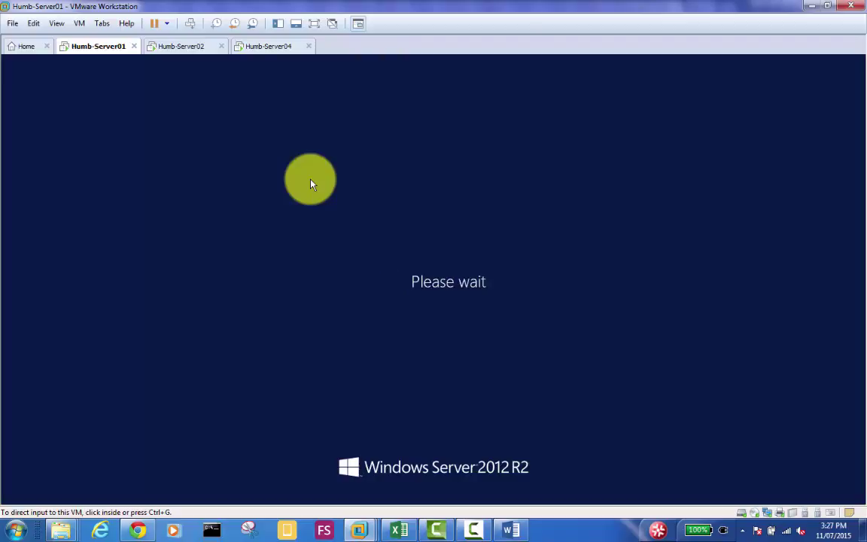
left_click(185, 47)
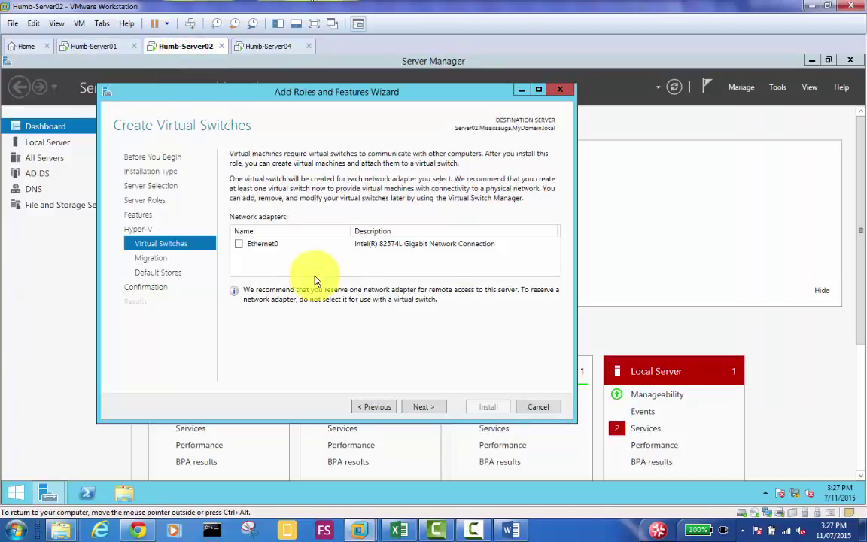
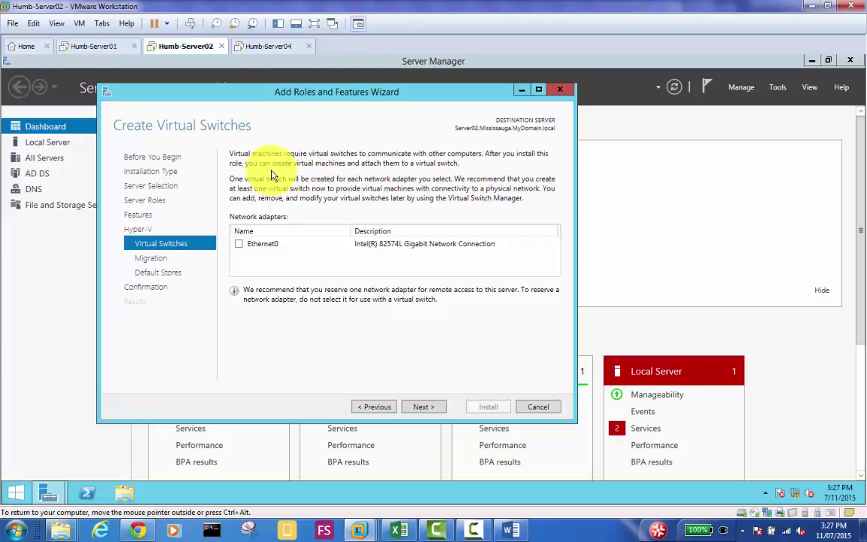
Step: Choose Ethernet0 for a virtual switch, advance to Migration, then switch to Humb-Server01
left_click(240, 244)
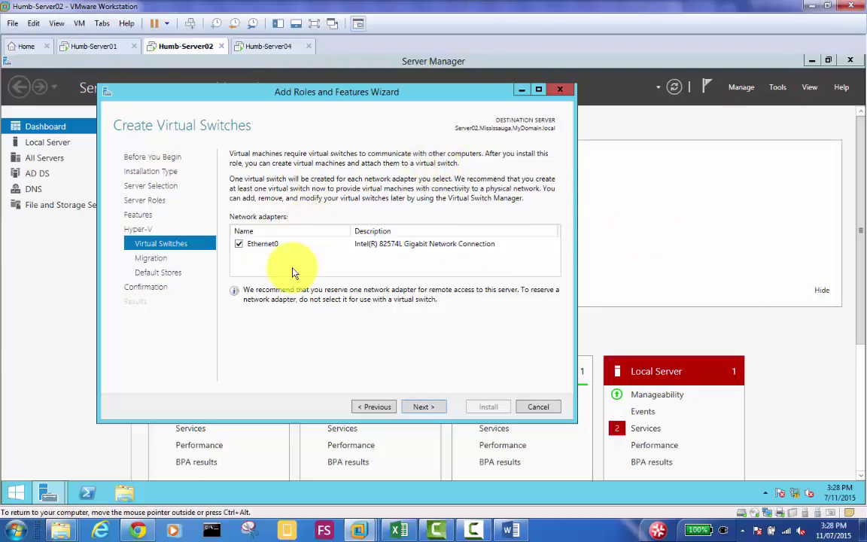
left_click(424, 407)
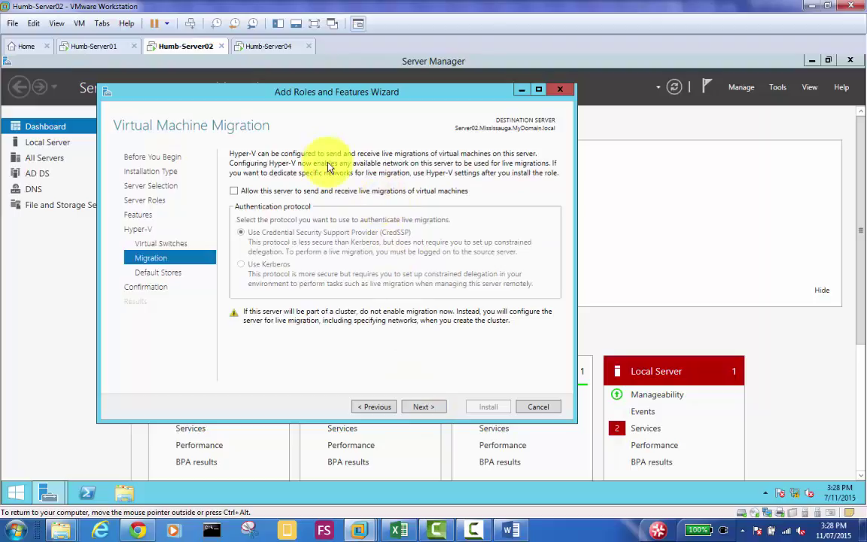
left_click(96, 47)
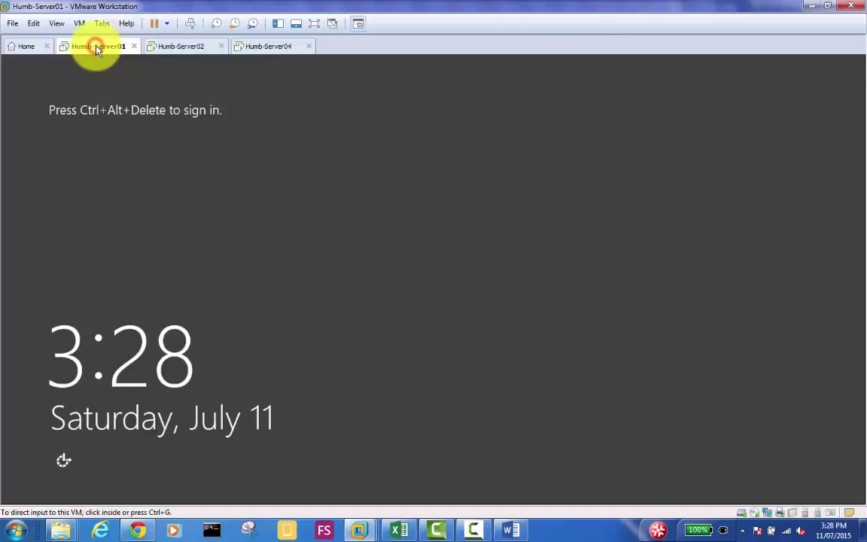
Step: Get past the lock screen and try signing in, then retry under Other user with another account
left_click(190, 23)
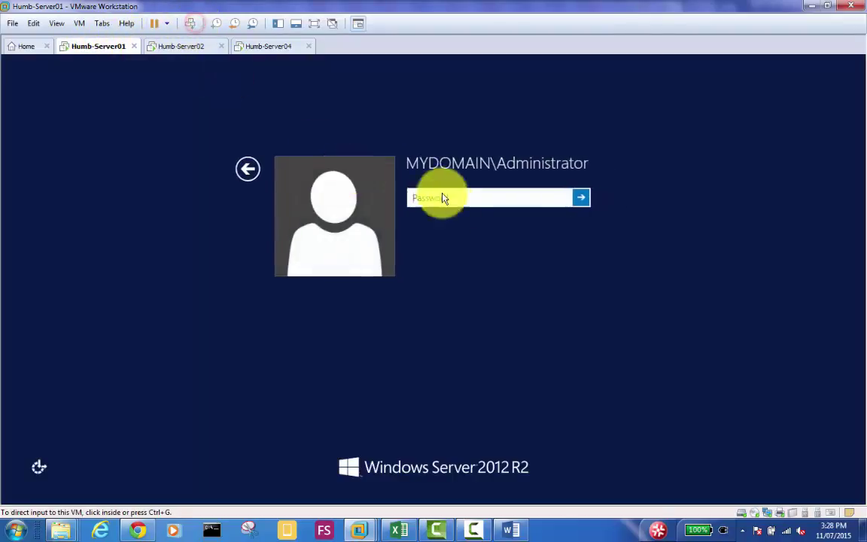
left_click(452, 200)
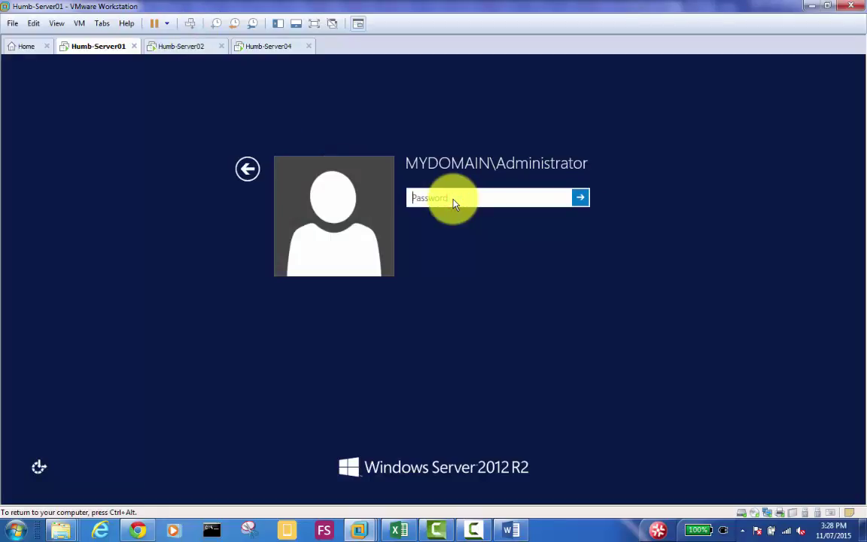
key("Return")
key("Return")
left_click(247, 169)
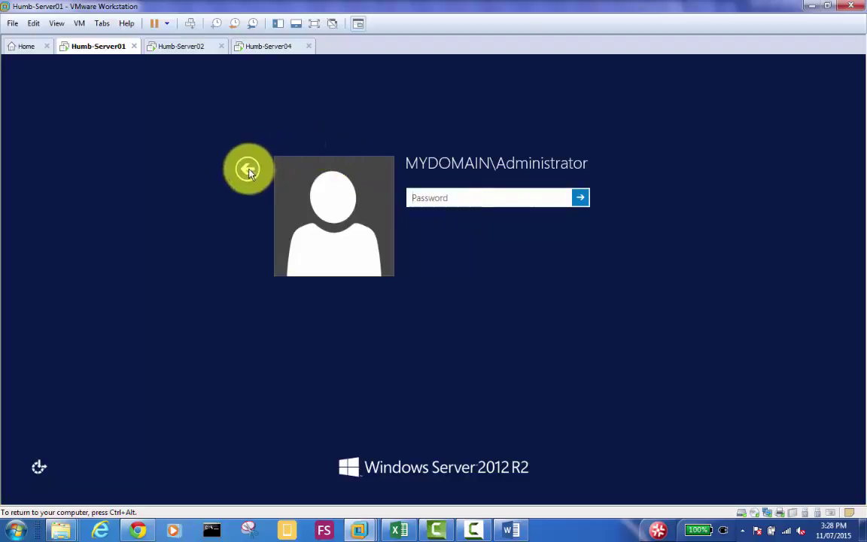
left_click(503, 257)
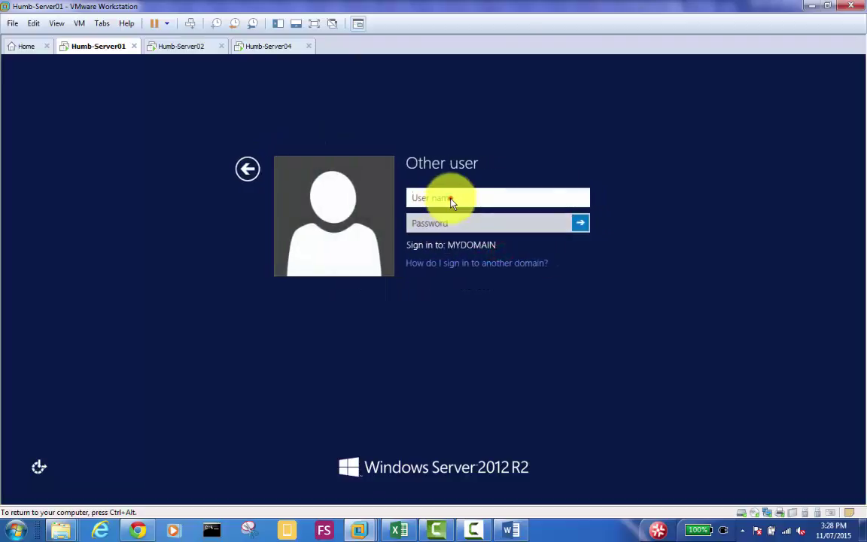
type("admin1")
key("Tab")
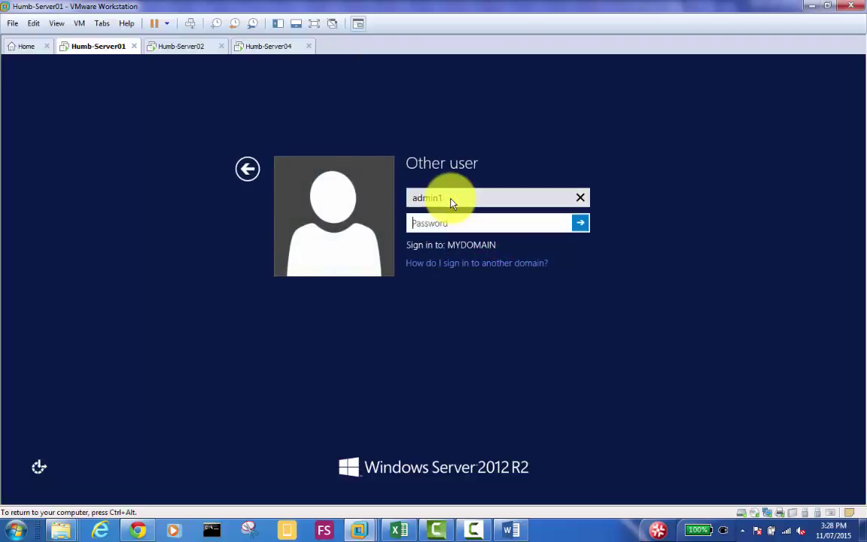
key("Return")
key("Return")
Step: Correct the user name to Administrator and resubmit the password after an incorrect-password message
left_click(451, 200)
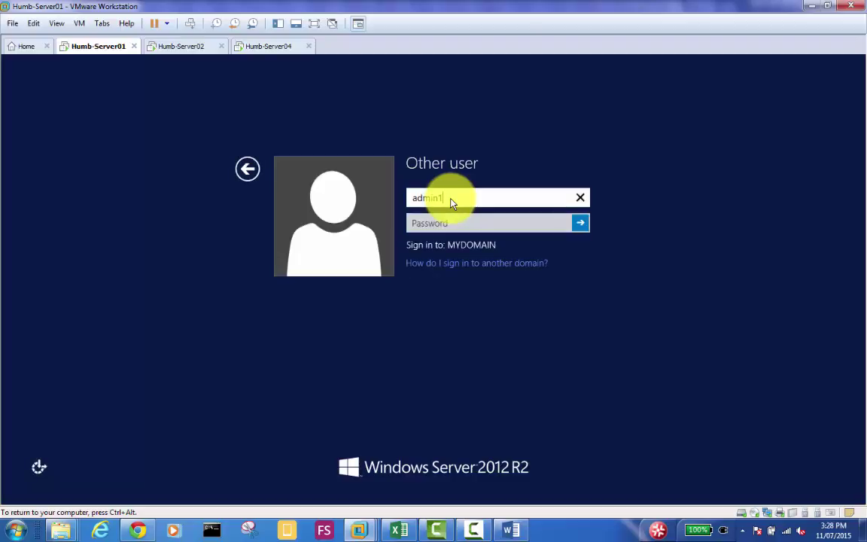
key("BackSpace")
key("BackSpace")
key("BackSpace")
key("BackSpace")
key("BackSpace")
key("BackSpace")
type("admi")
key("BackSpace")
key("BackSpace")
type("ministrator")
key("Tab")
type("******")
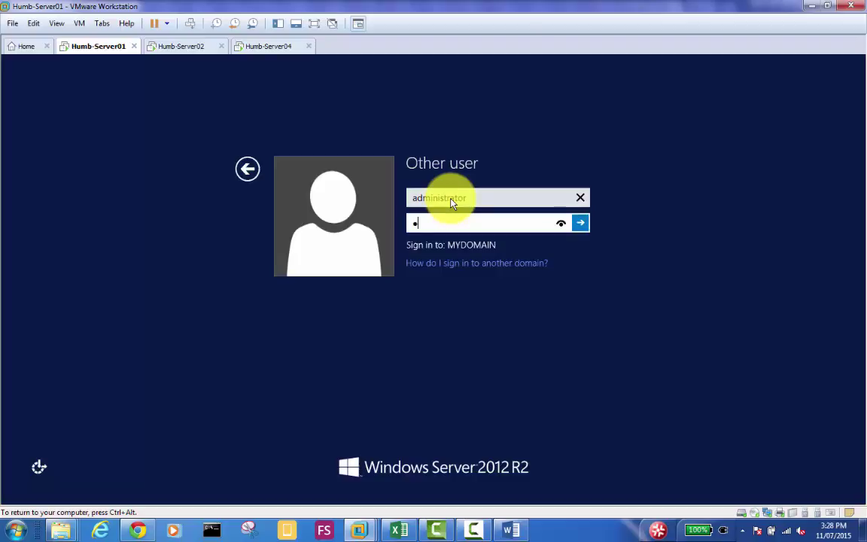
type("****")
key("Return")
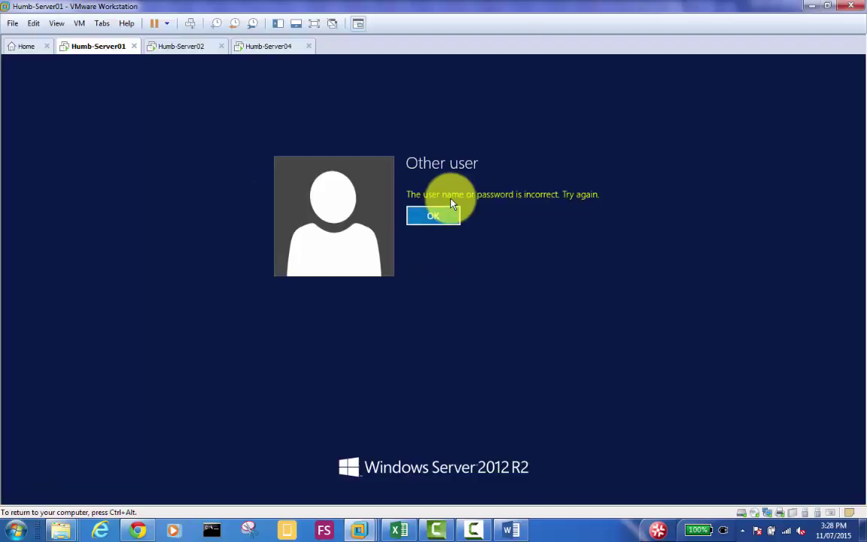
key("Return")
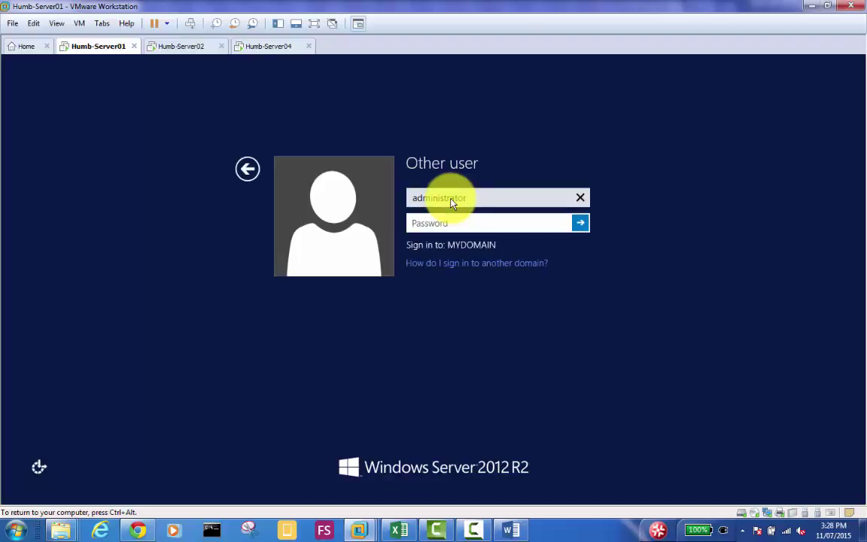
type("**********")
key("Return")
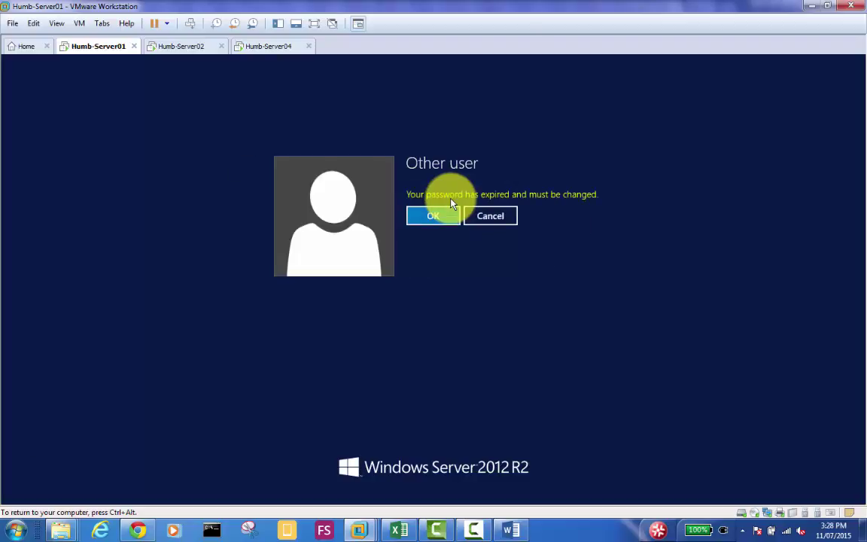
Step: Replace the expired administrator password with a new one and finish signing in
left_click(433, 216)
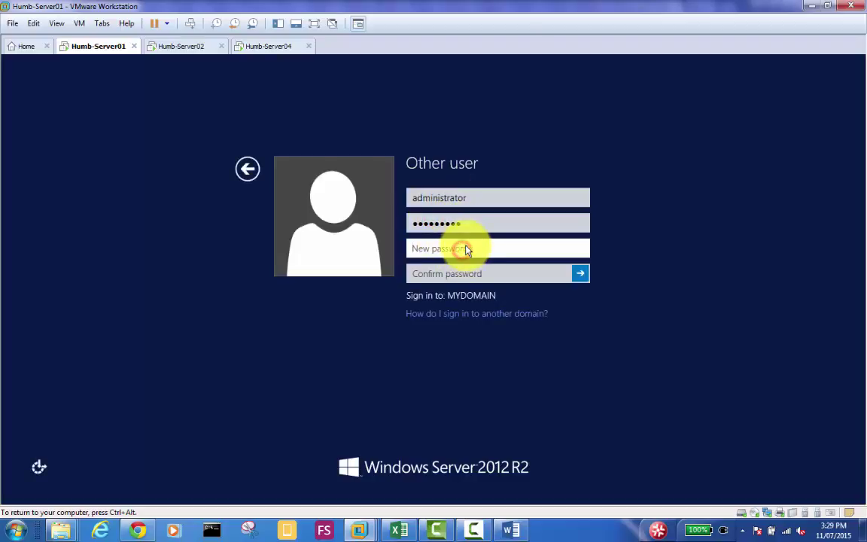
type("*********")
key("Tab")
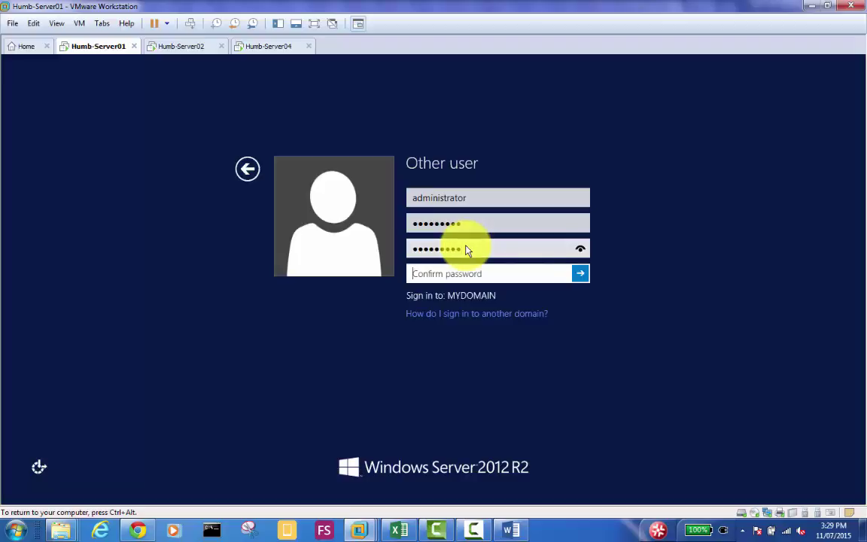
type("*********")
left_click(581, 274)
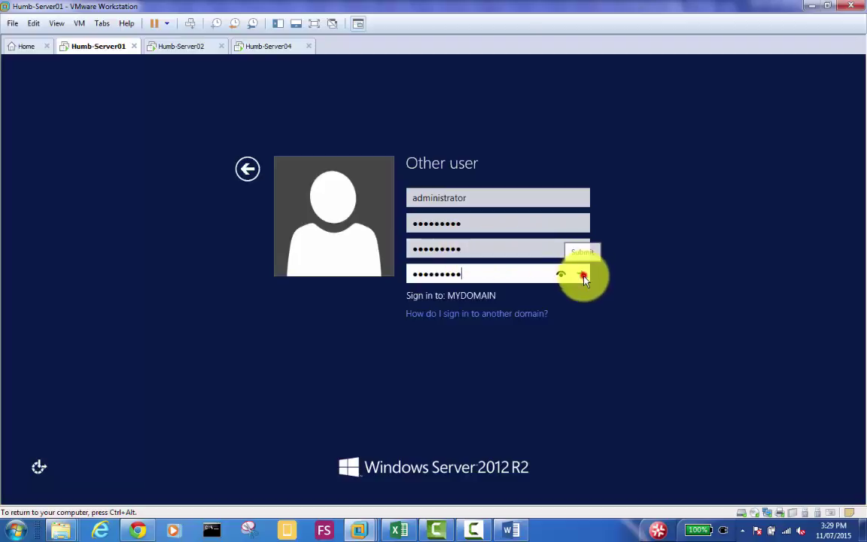
left_click(442, 216)
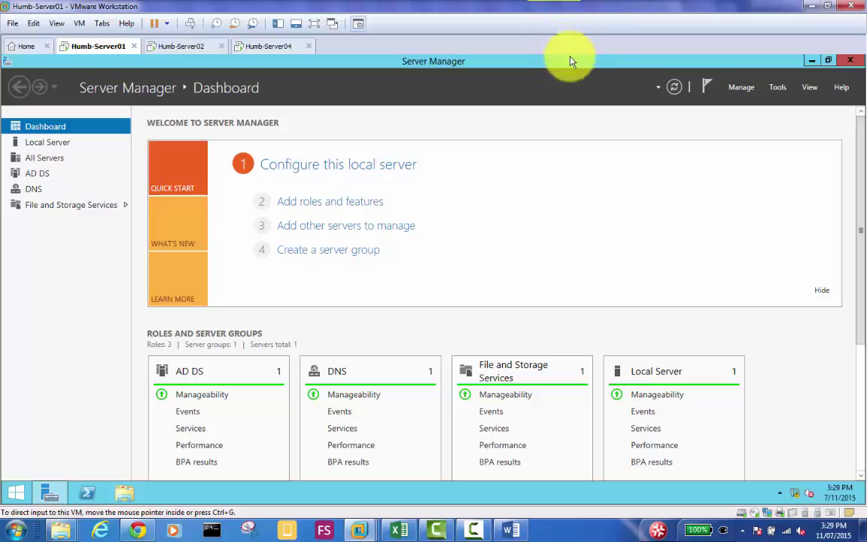
Step: Switch to the Humb-Server02 tab in VMware Workstation once Server01's dashboard loads
left_click(168, 48)
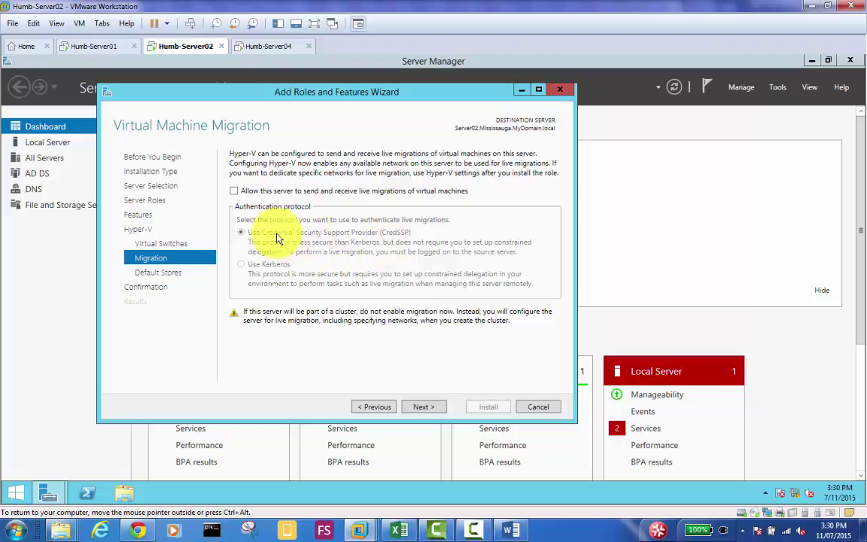
Step: Leave 'Allow live migrations' ticked after toggling it, then return to Create Virtual Switches
left_click(234, 192)
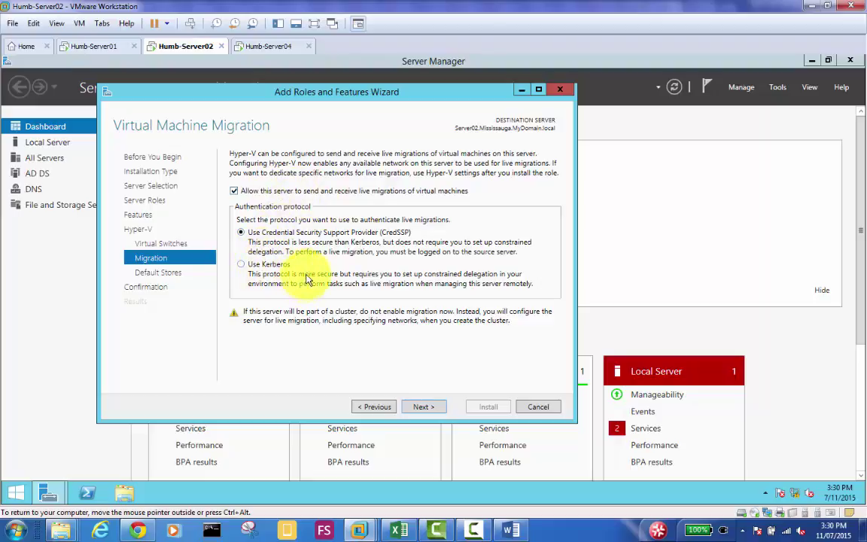
left_click(236, 193)
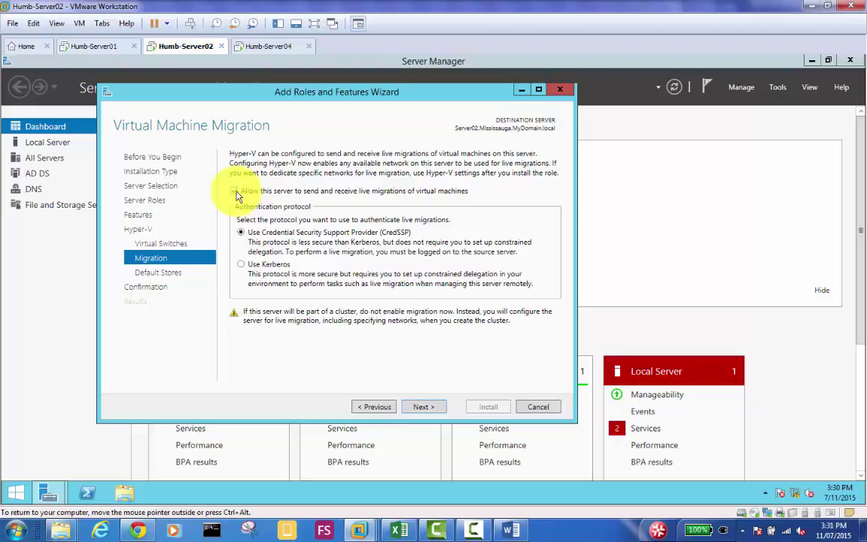
left_click(236, 192)
left_click(361, 407)
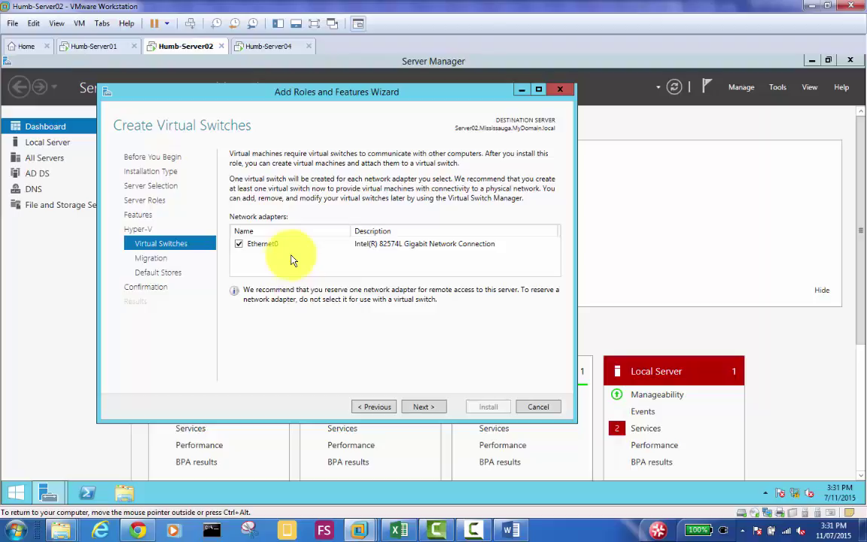
Step: Advance Server02's wizard past migration and default storage pages to the confirmation page
left_click(413, 406)
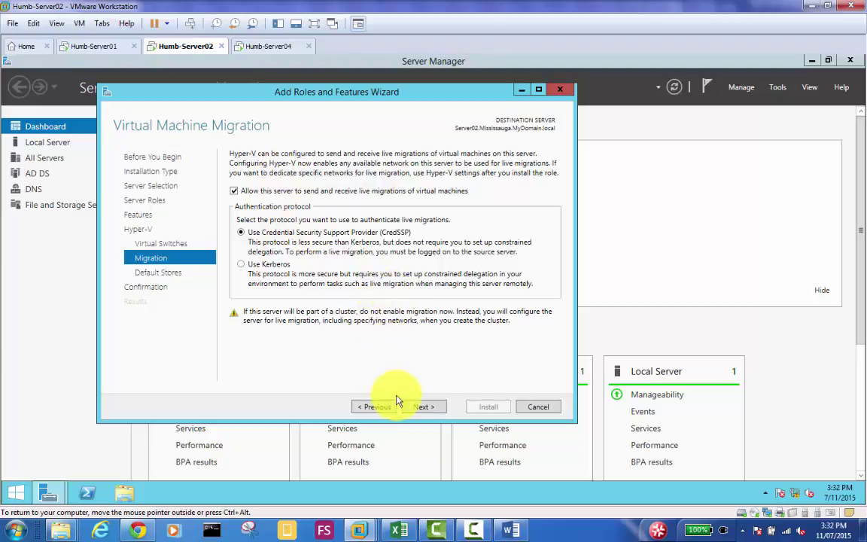
left_click(419, 410)
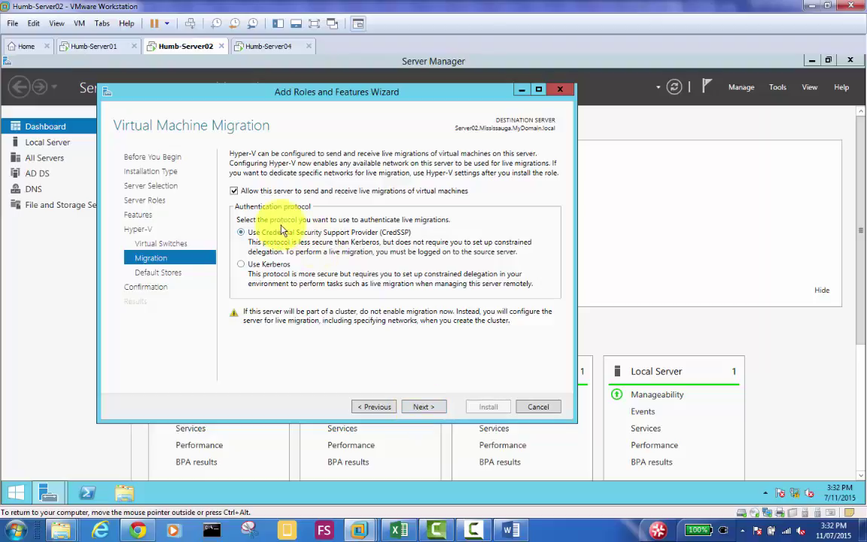
left_click(424, 406)
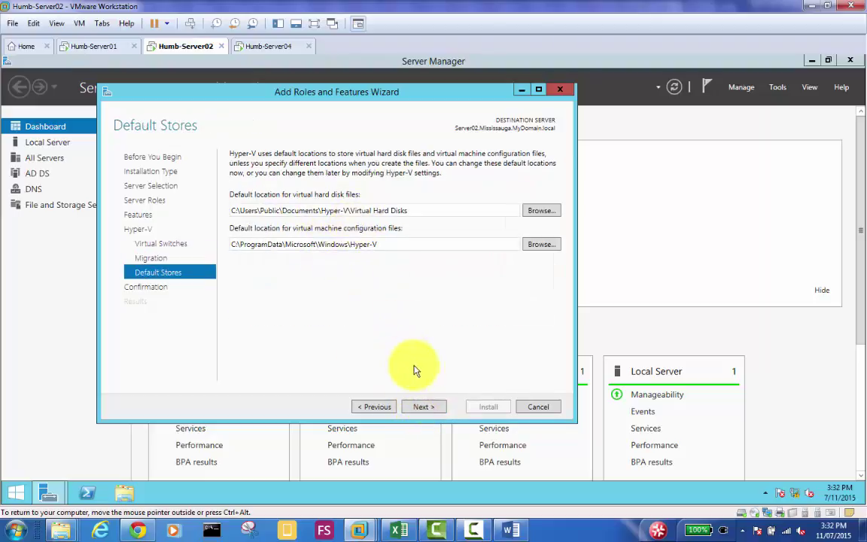
left_click(425, 407)
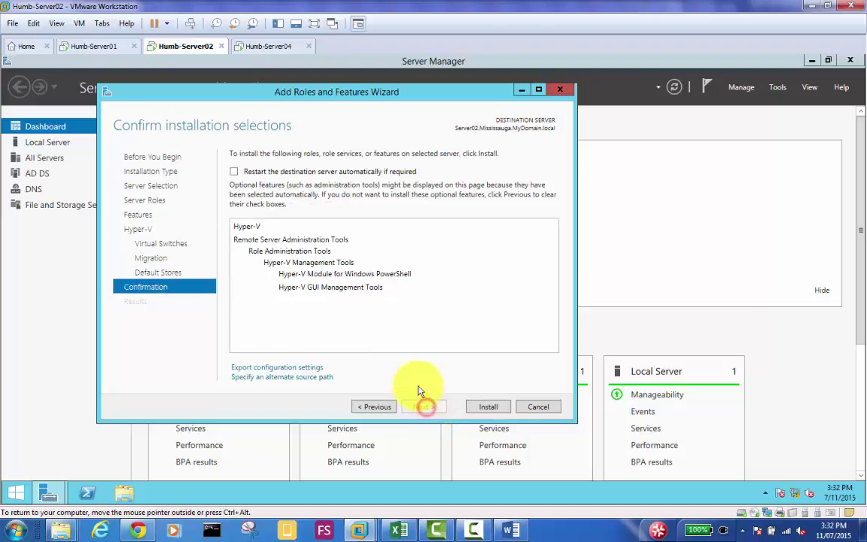
Step: Allow automatic restart, start the Hyper-V install, and switch to Humb-Server01
left_click(234, 173)
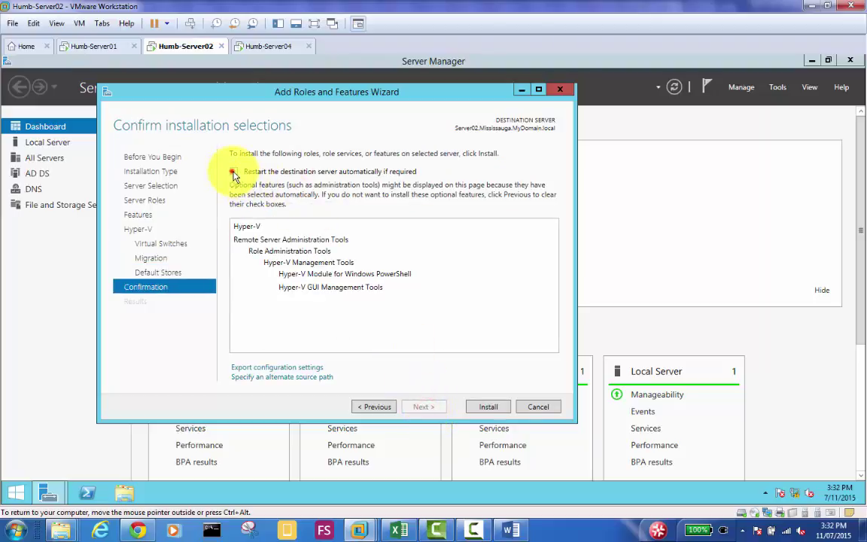
left_click(472, 318)
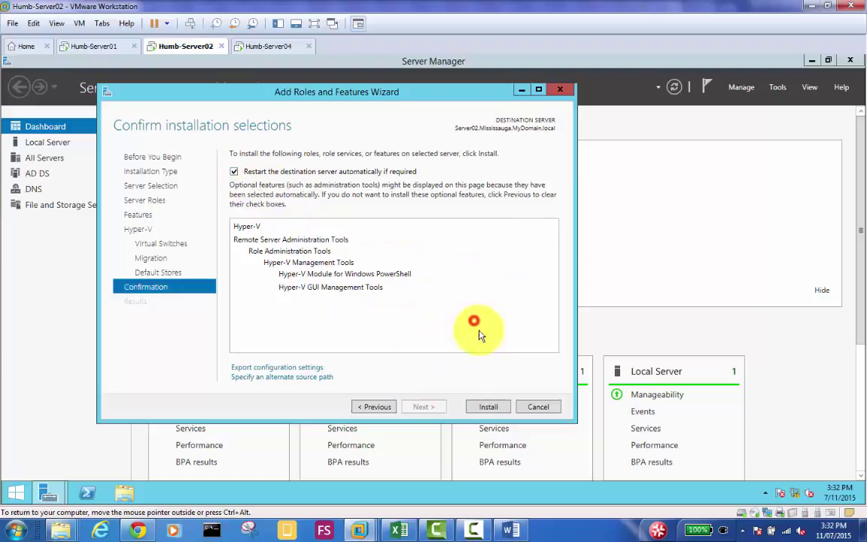
left_click(488, 406)
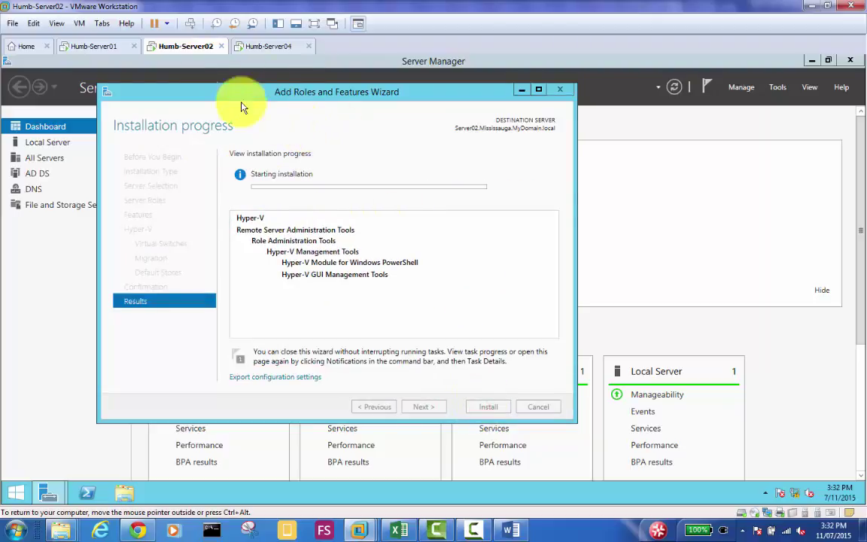
left_click(77, 43)
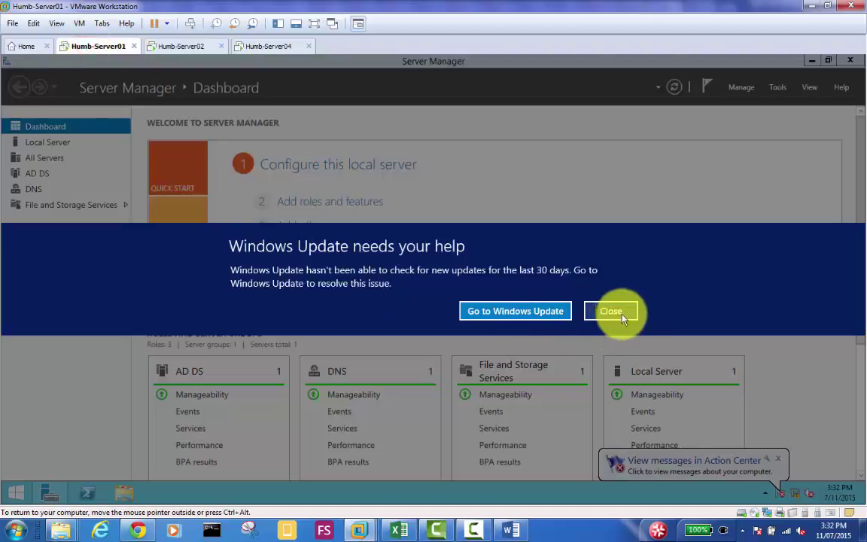
Step: Dismiss the Windows Update banner and select the Hyper-V role with its required features
left_click(610, 310)
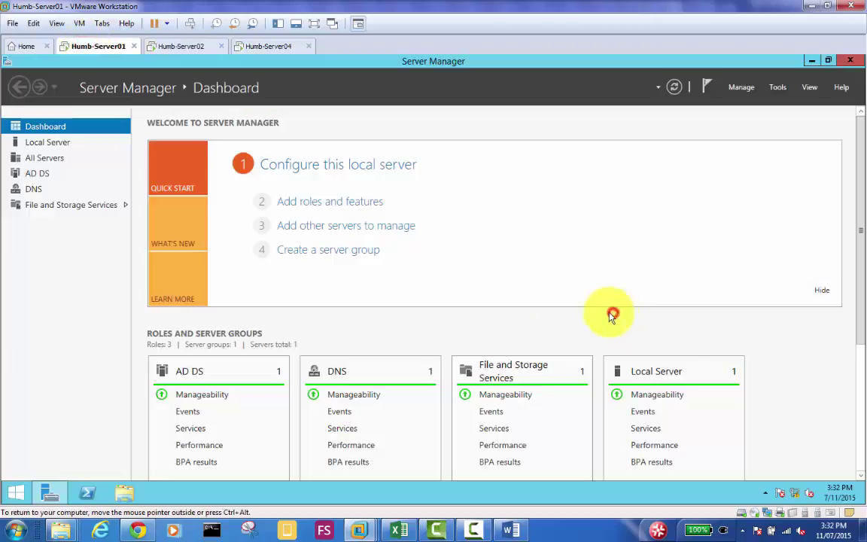
left_click(342, 202)
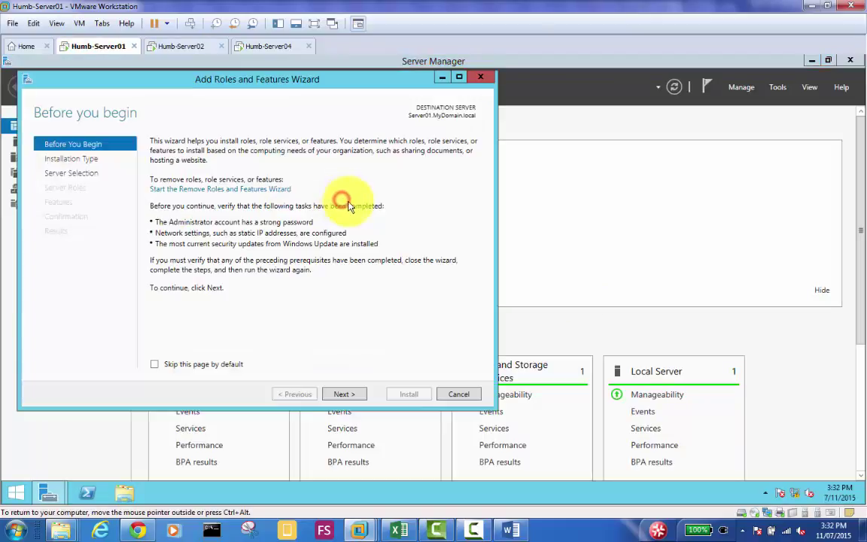
left_click(344, 393)
left_click(344, 393)
left_click(344, 394)
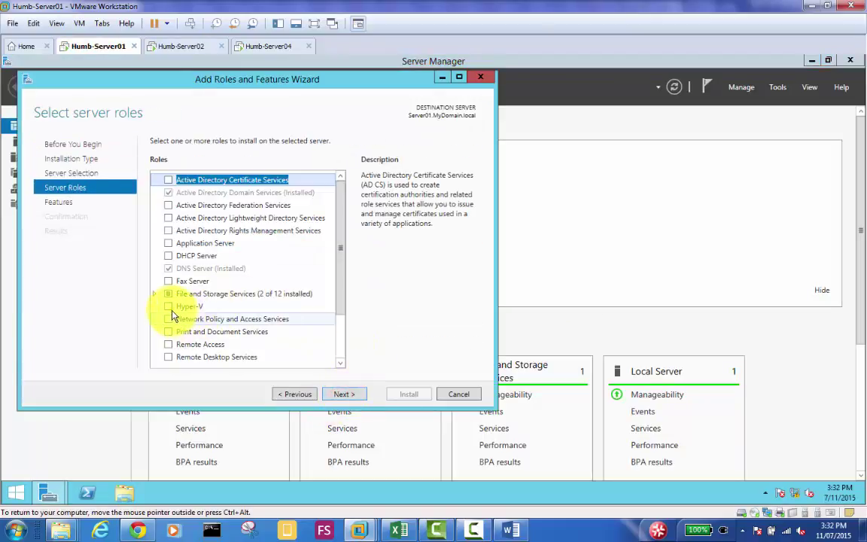
left_click(169, 306)
left_click(281, 333)
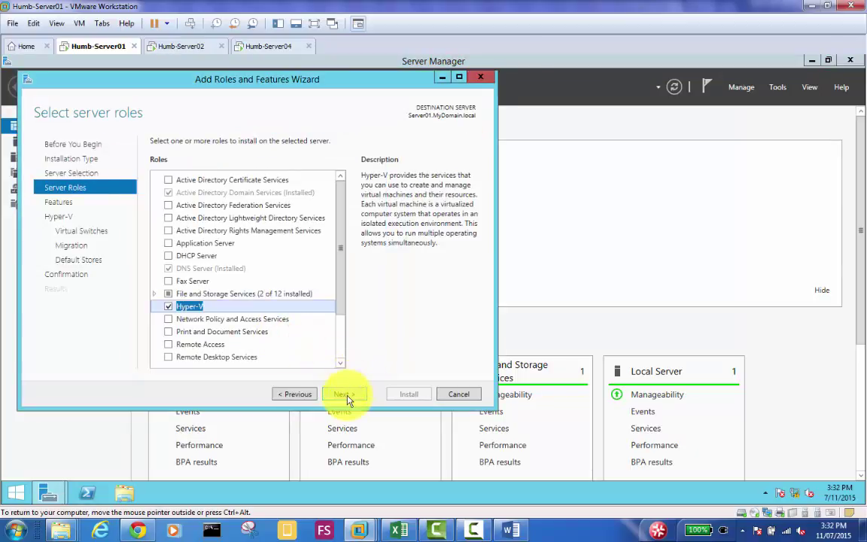
Step: Create a virtual switch on Ethernet0 and allow live migrations of virtual machines
left_click(343, 394)
left_click(344, 395)
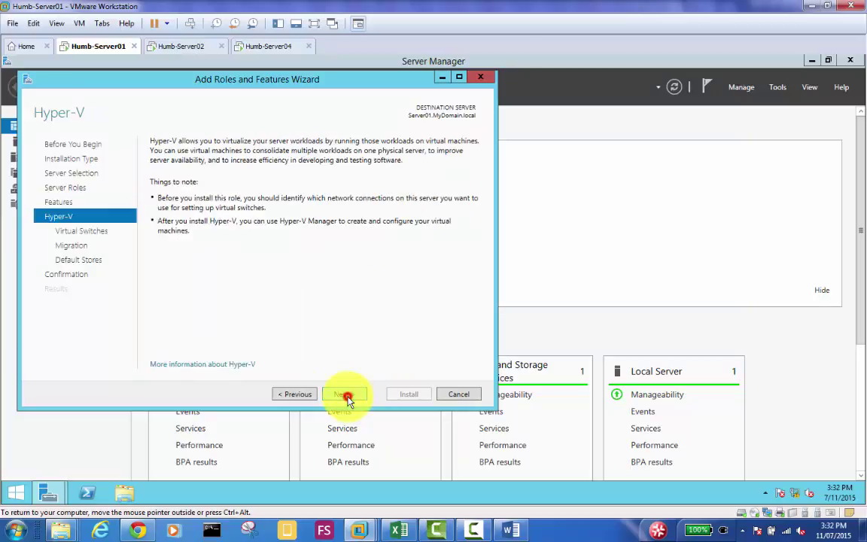
left_click(346, 396)
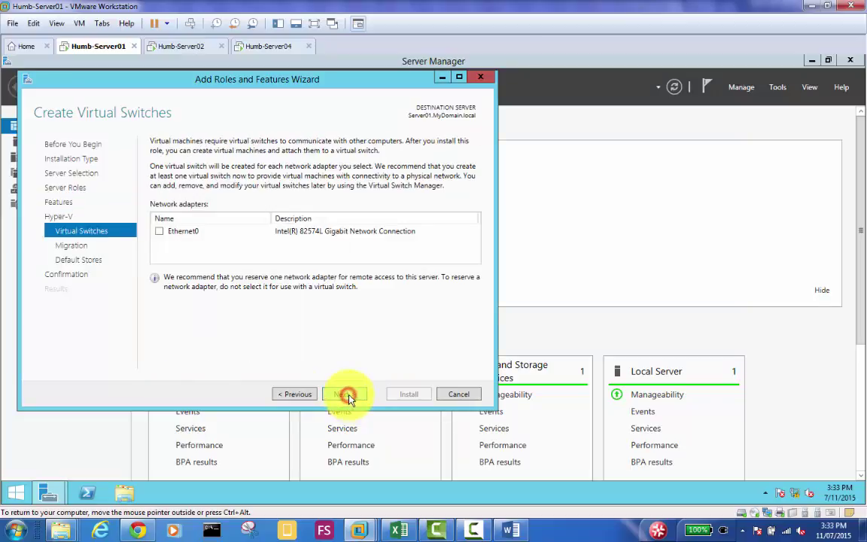
left_click(159, 231)
left_click(342, 397)
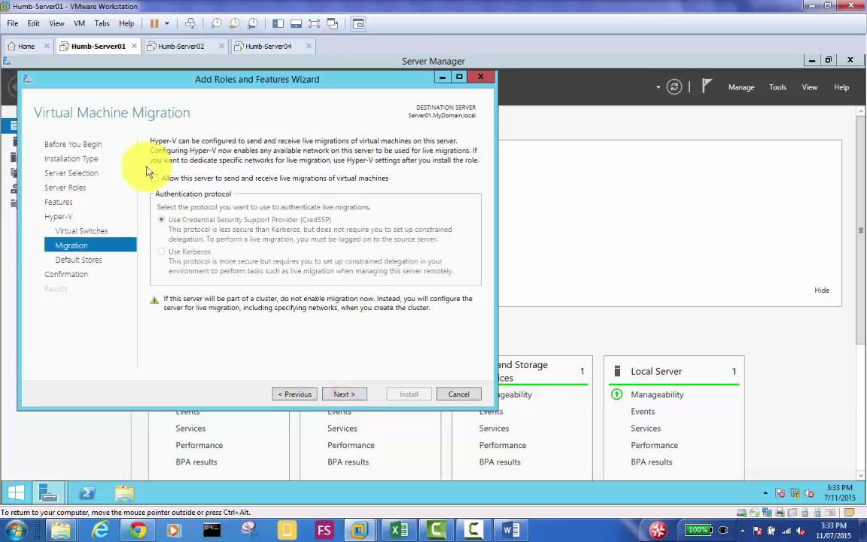
left_click(153, 177)
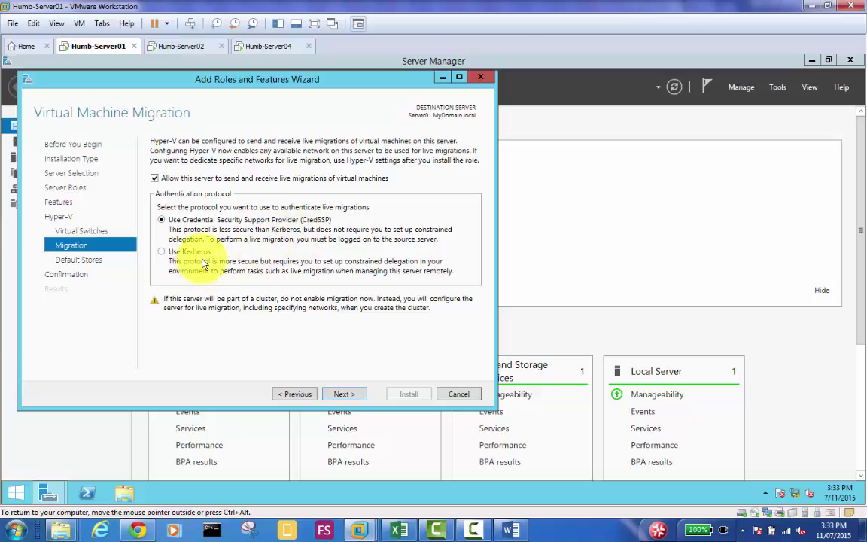
Step: Keep default storage locations, allow automatic restart, and start the Hyper-V installation
left_click(345, 396)
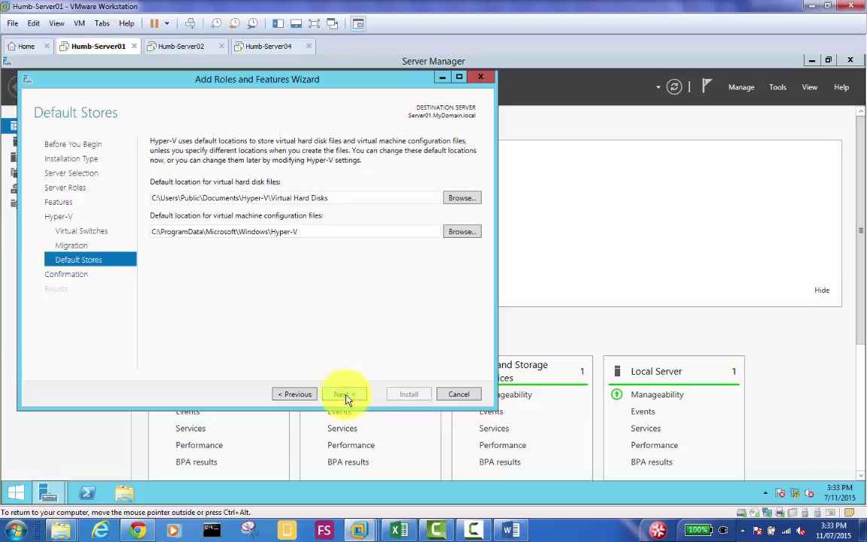
left_click(346, 395)
left_click(155, 158)
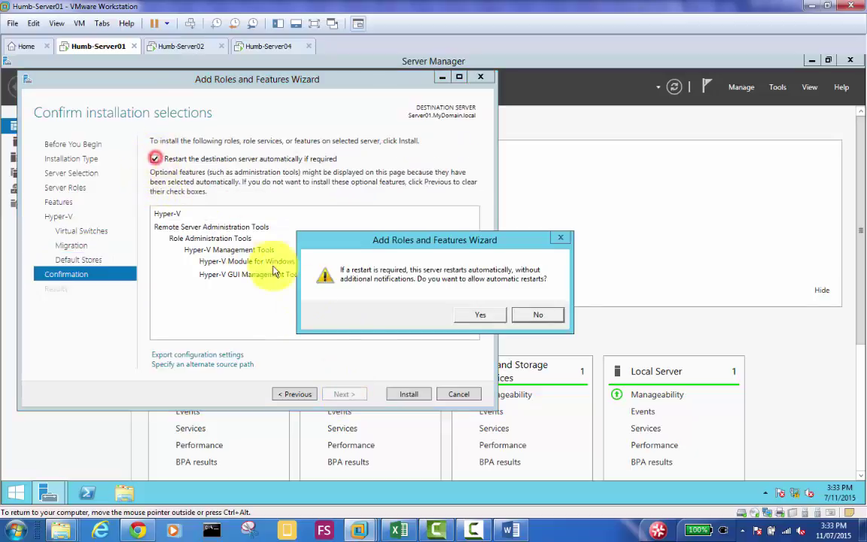
left_click(474, 314)
left_click(407, 394)
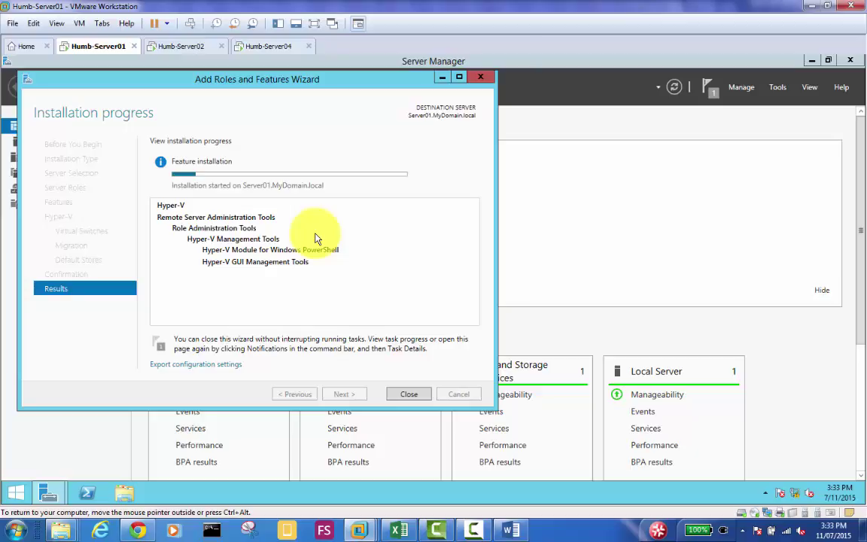
Step: Switch to Humb-Server02 and watch it restart on the 'Getting Windows ready' screen
left_click(178, 48)
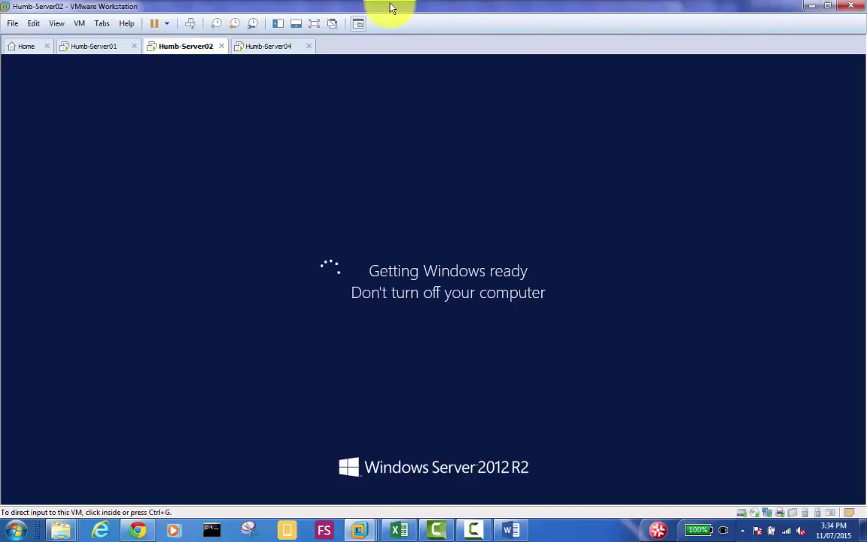
Step: Check both Humb-Server01 and Humb-Server02 rebooting, releasing input to the host taskbar
left_click(79, 47)
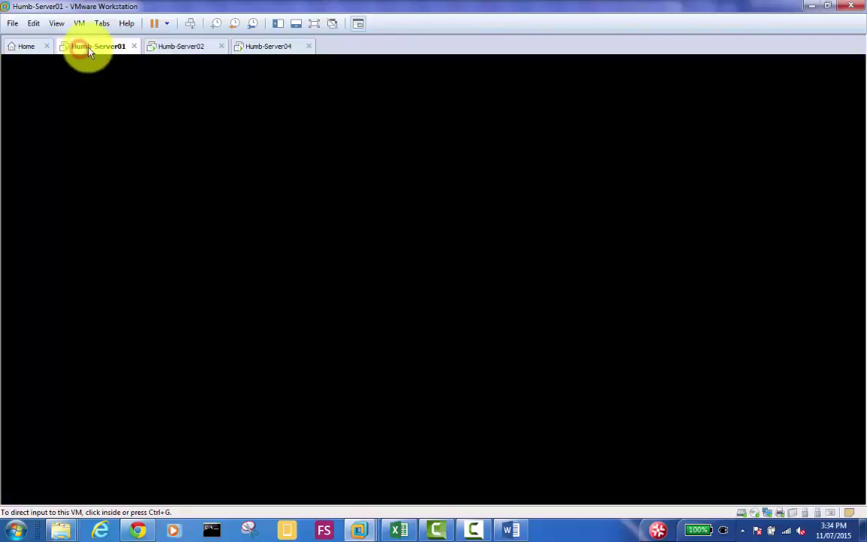
key("ctrl+alt")
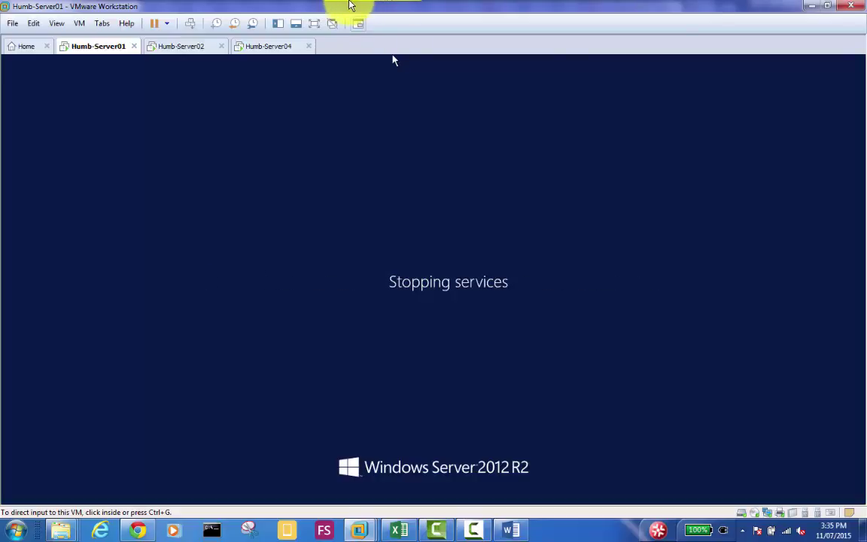
left_click(166, 47)
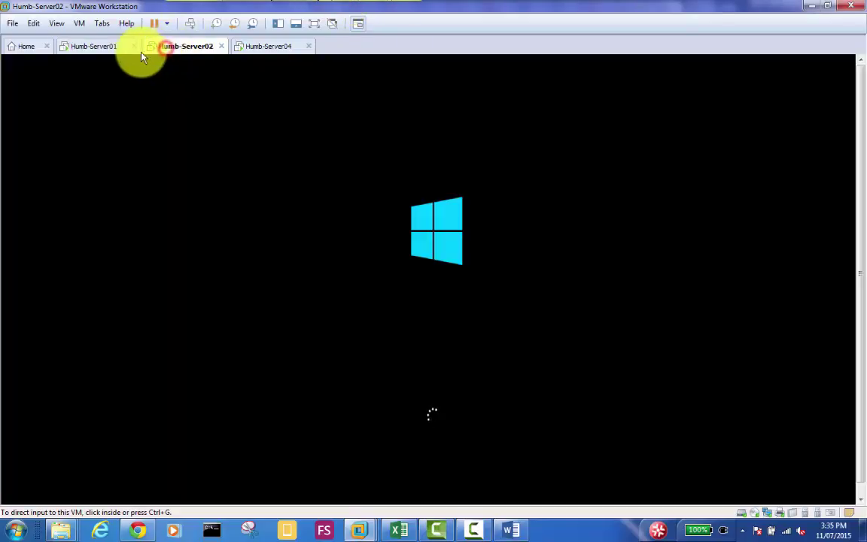
left_click(76, 48)
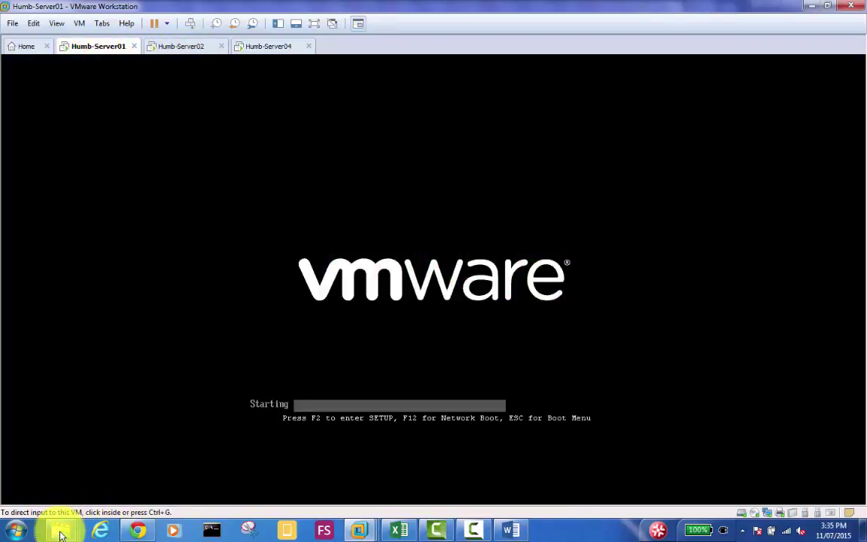
mouse_move(61, 531)
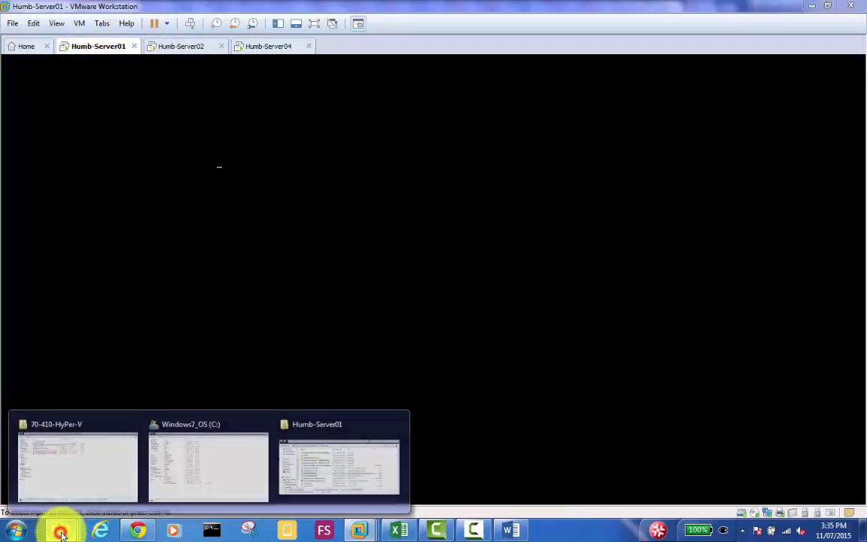
Step: Bring up the 70-410-HyPer-V folder and open WindowsServer2012R2_Hyper-V-Step_by_Step.pdf
left_click(94, 472)
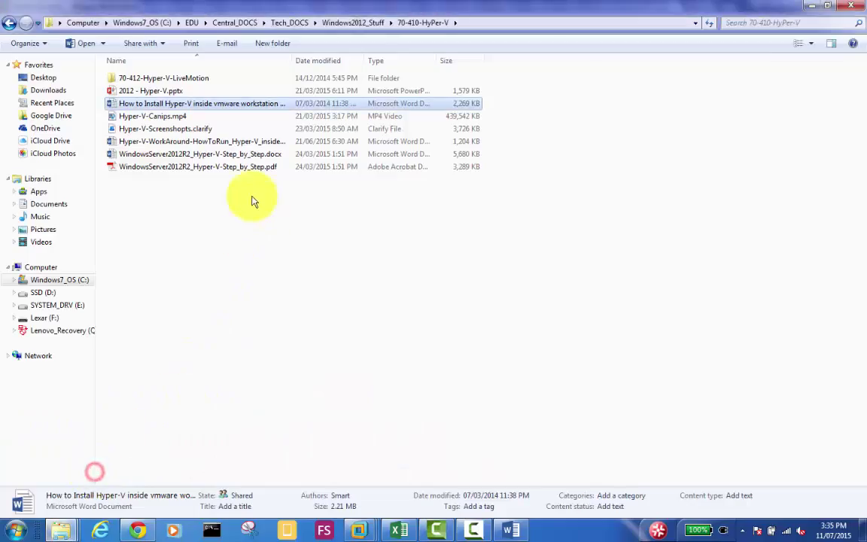
double_click(202, 168)
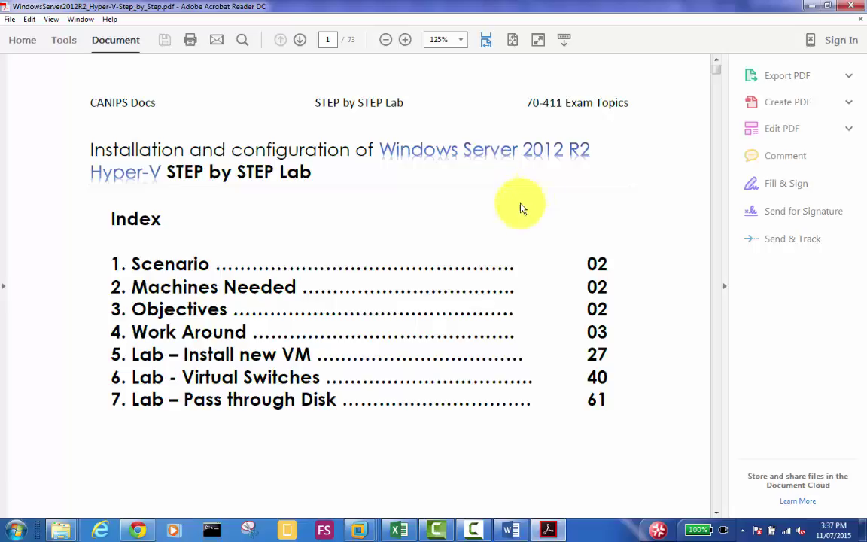
Step: Scroll down through the opening pages of the Hyper-V step-by-step guide
scroll(515, 236, "down", 10)
scroll(509, 240, "down", 10)
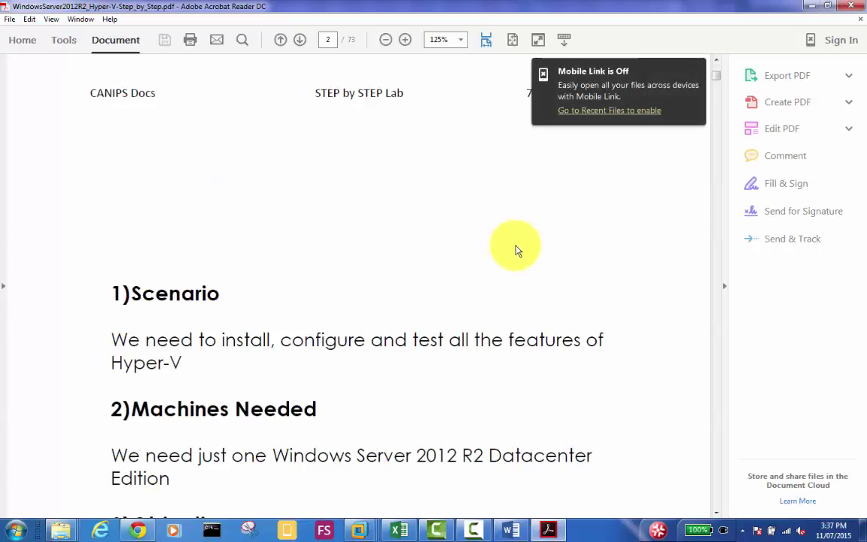
scroll(516, 263, "down", 15)
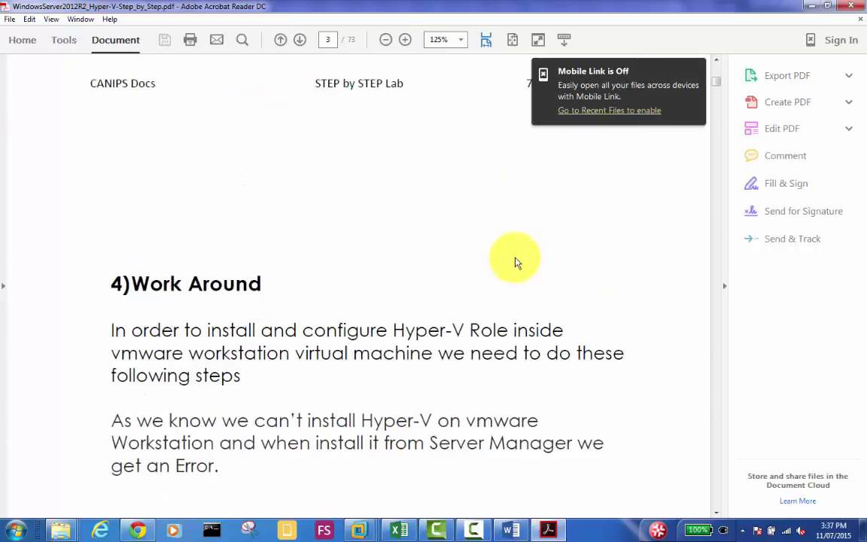
scroll(511, 269, "down", 12)
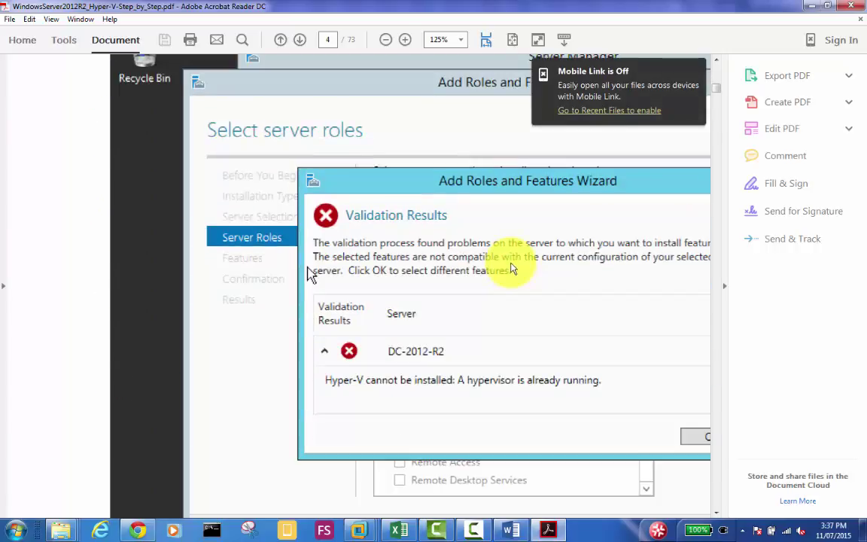
scroll(511, 271, "down", 10)
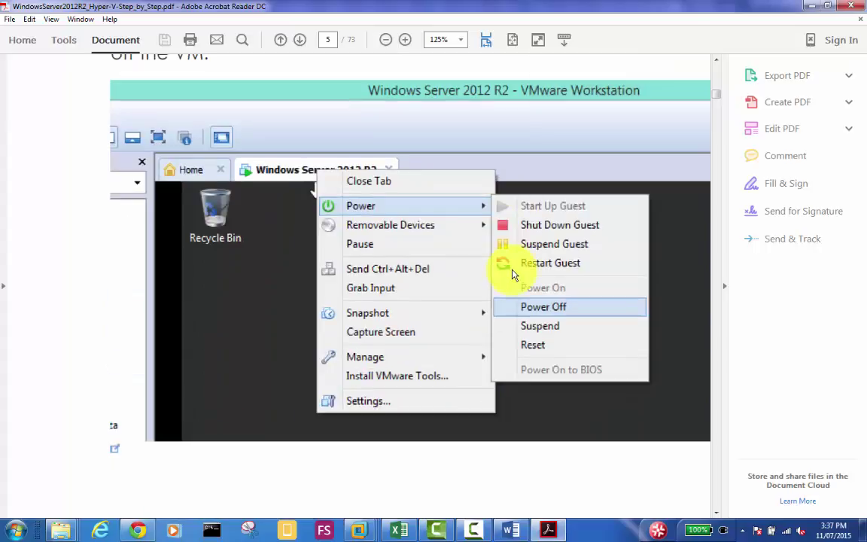
Step: Page further into the guide's lab steps with the scrollbar, then minimise Acrobat Reader
left_click(714, 469)
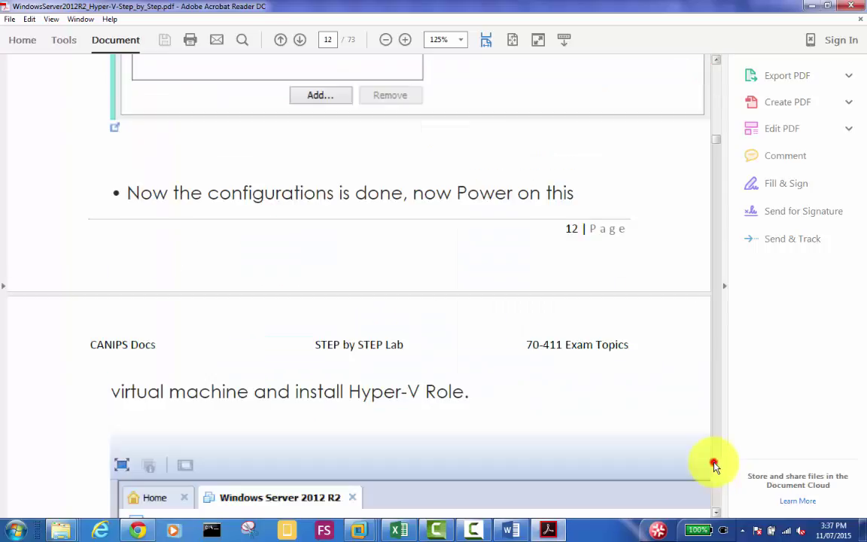
left_click_drag(714, 465, 715, 456)
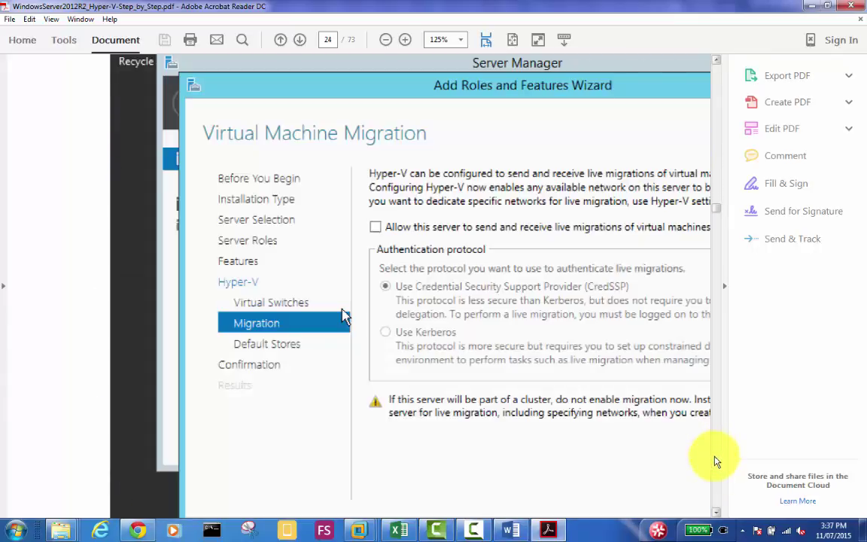
left_click(716, 460)
left_click(714, 457)
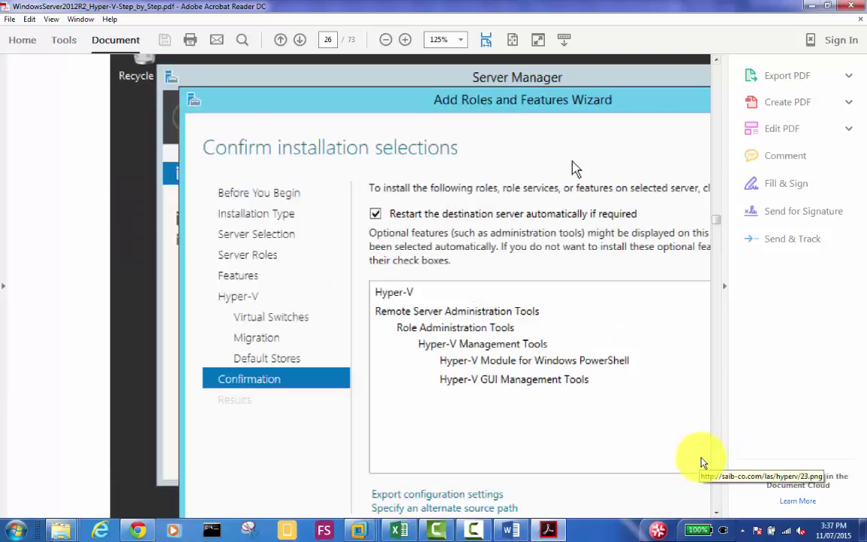
left_click(717, 489)
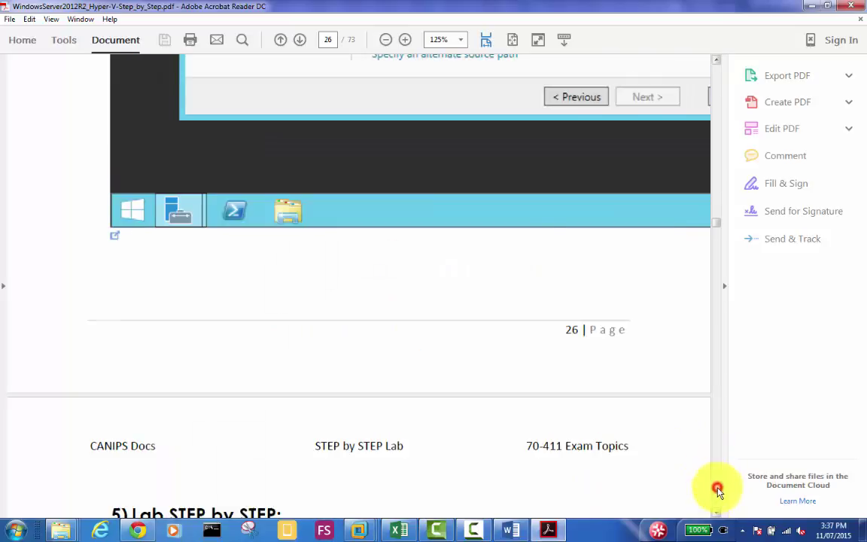
left_click(717, 489)
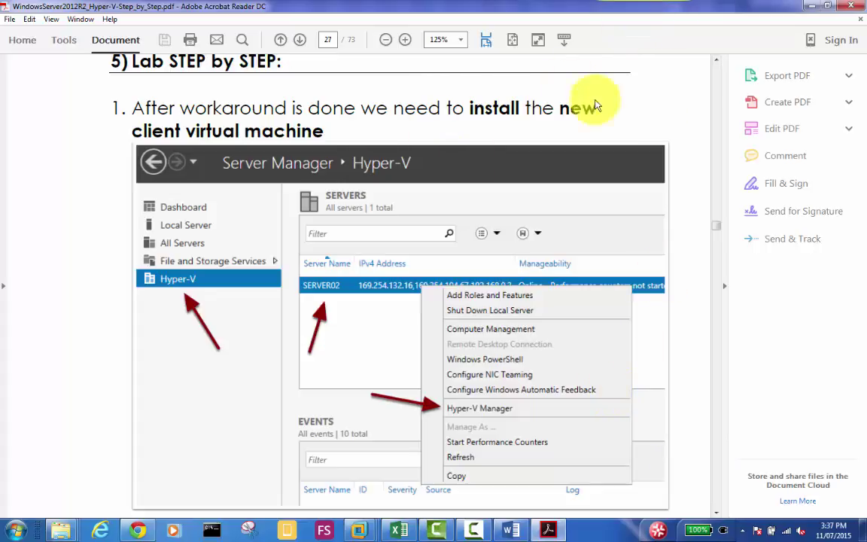
left_click_drag(715, 226, 708, 394)
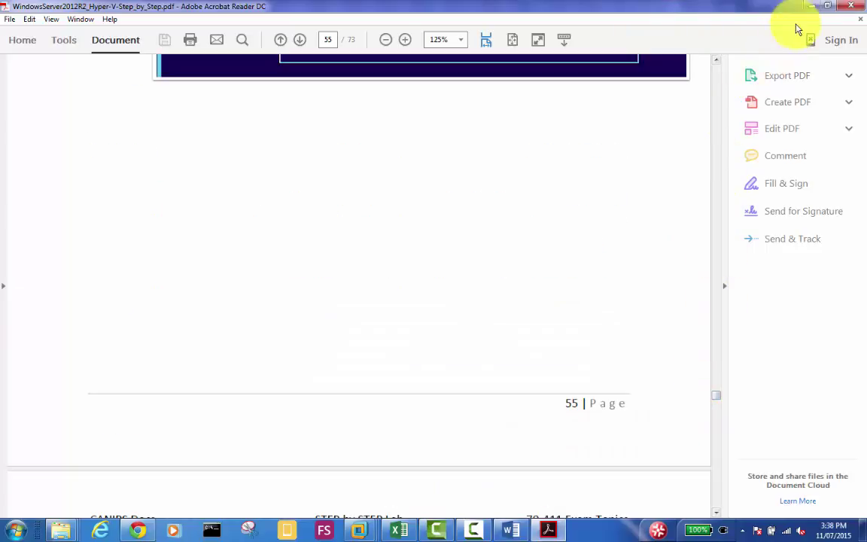
left_click(812, 6)
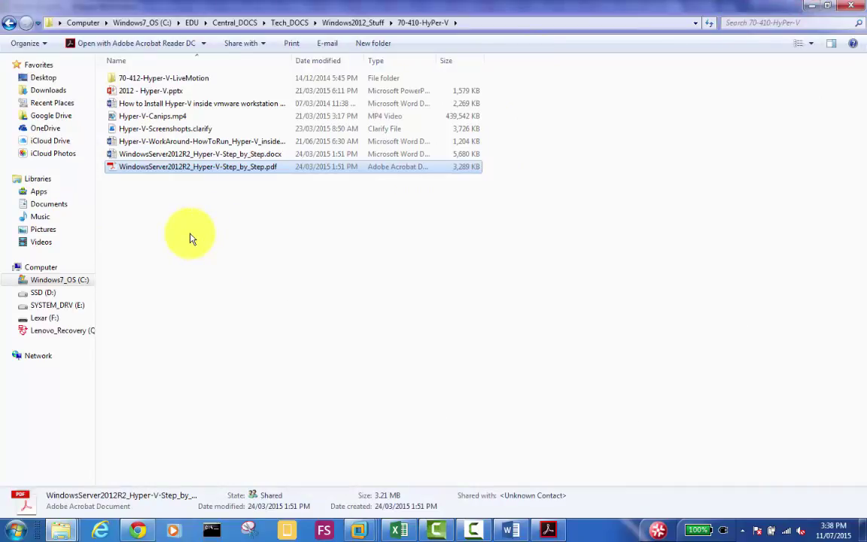
Step: Switch to the Humb-Server01 virtual machine from the VMware taskbar previews
double_click(220, 6)
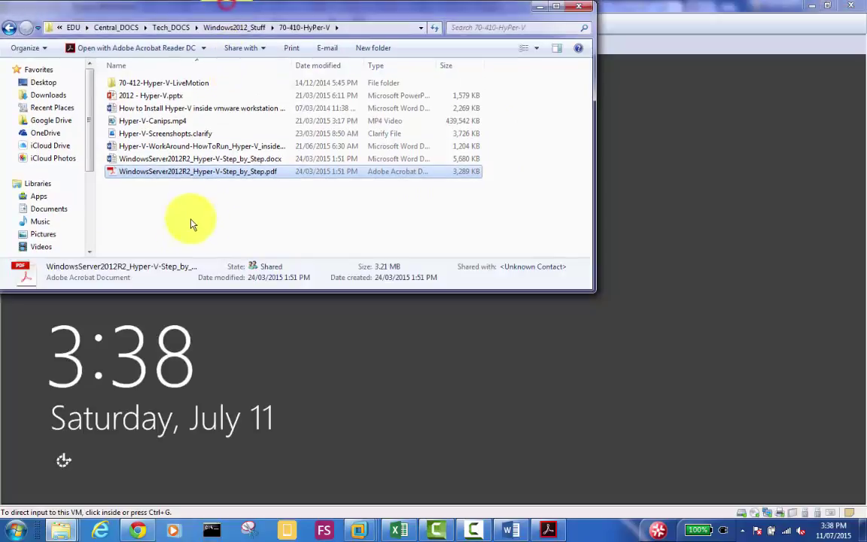
double_click(333, 13)
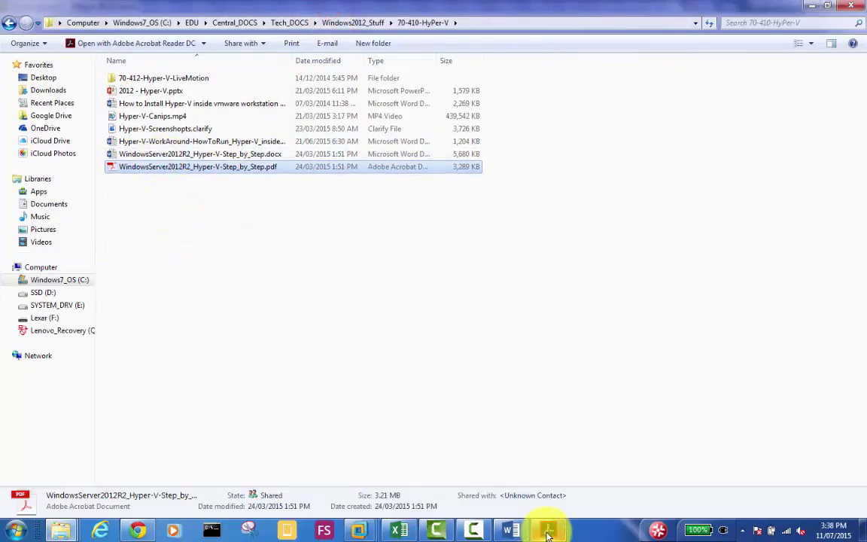
left_click(359, 531)
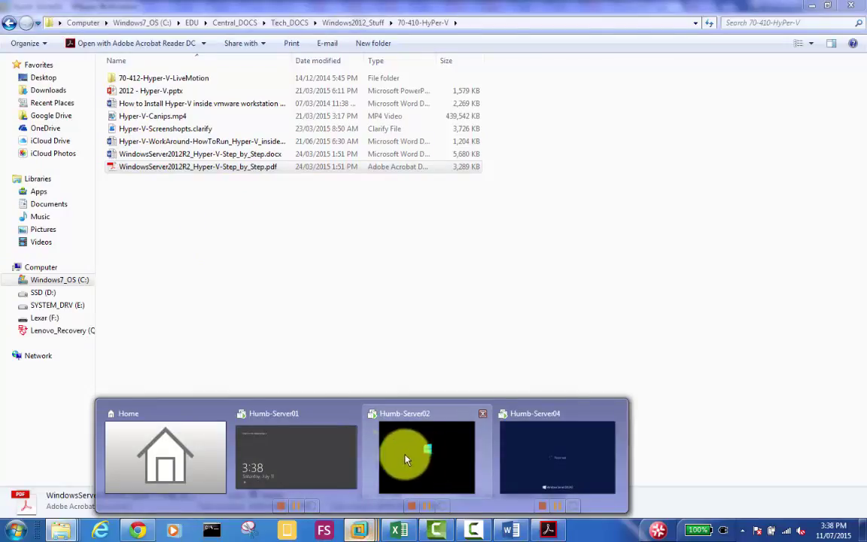
left_click(310, 454)
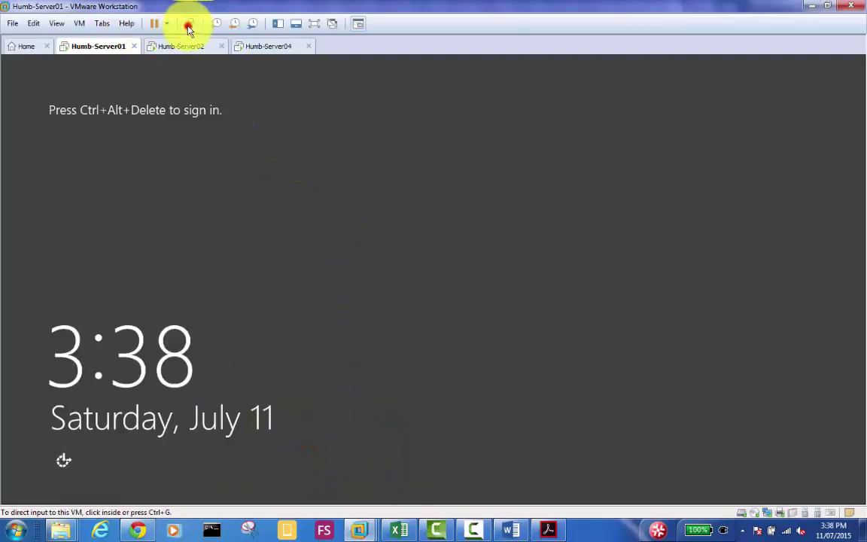
Step: Sign in to Humb-Server01 as administrator, re-entering the password after one rejection
left_click(188, 25)
left_click(469, 200)
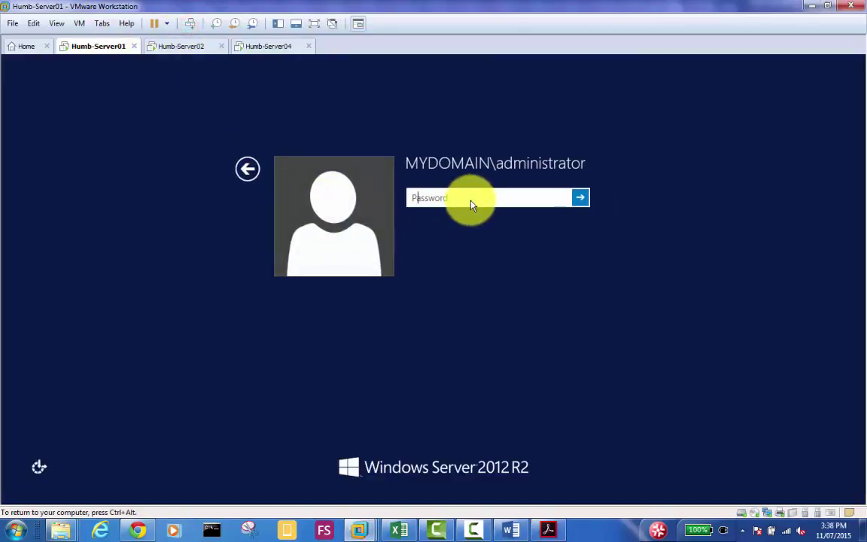
type("•••")
key("Return")
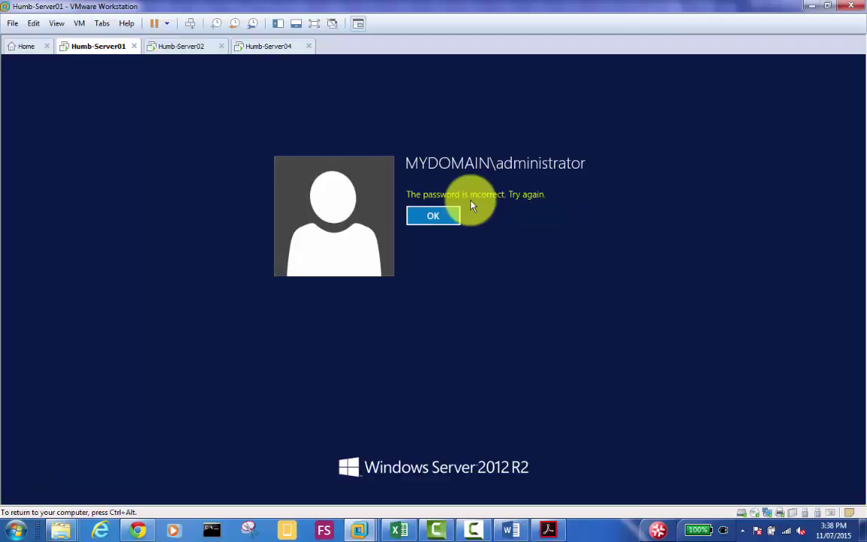
left_click(437, 216)
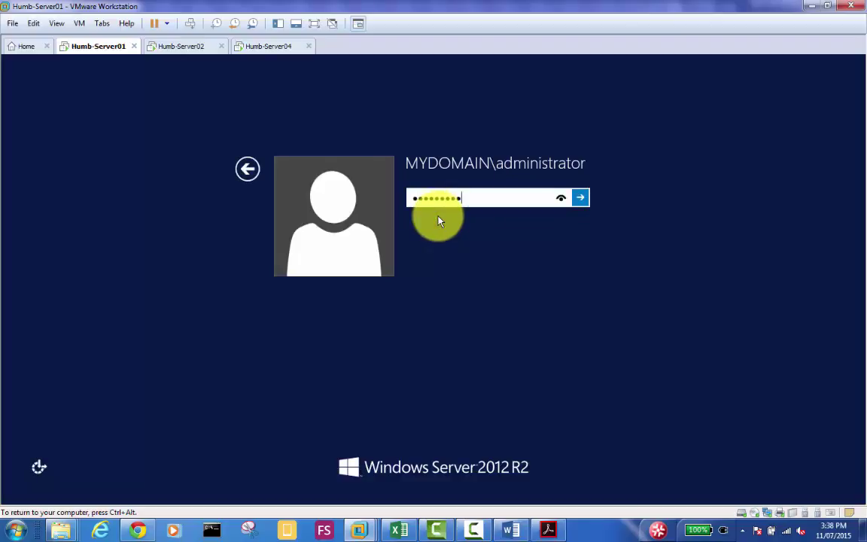
type("•••••••••")
key("Return")
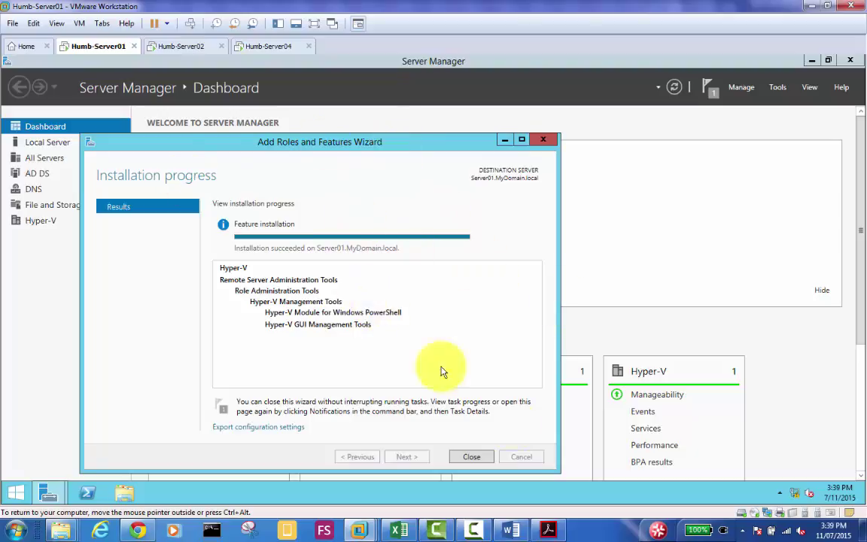
Step: Close Server01's Hyper-V results, sign in to Humb-Server02 as administrator, and close its Hyper-V results
left_click(473, 457)
left_click(186, 46)
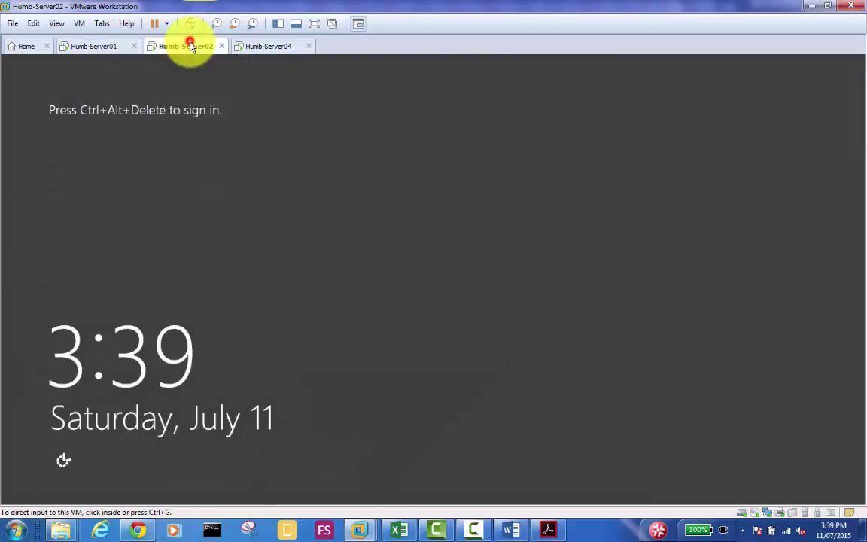
left_click(190, 23)
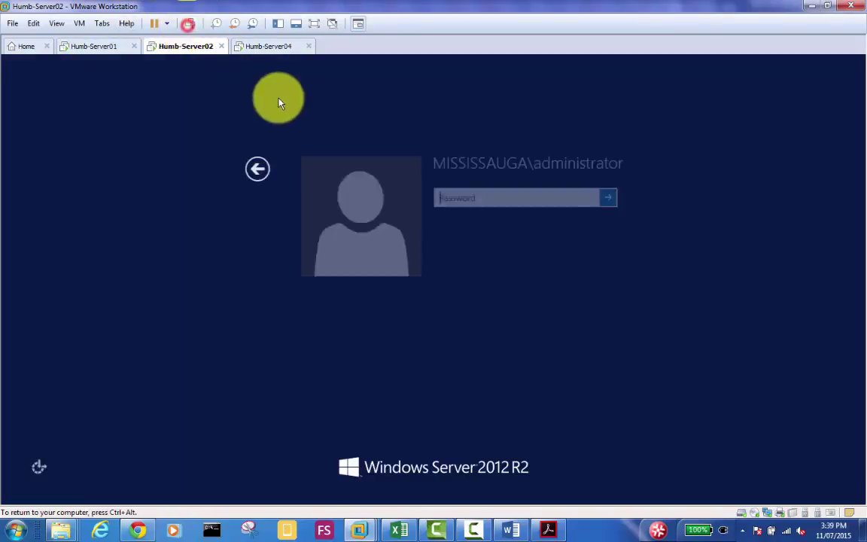
left_click(441, 198)
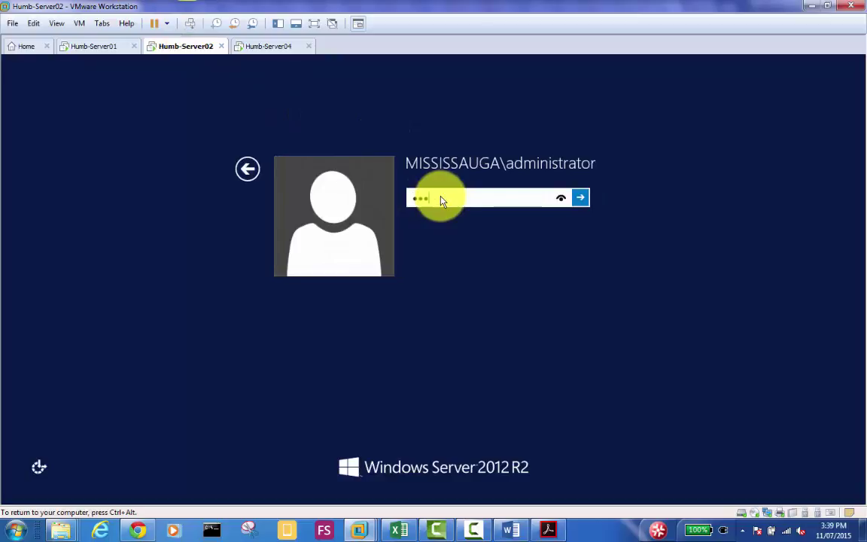
key("Return")
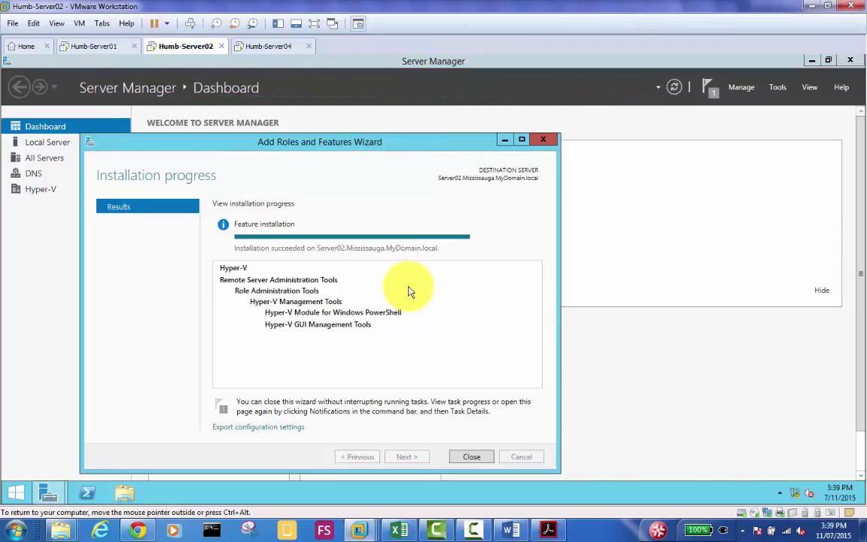
left_click(472, 457)
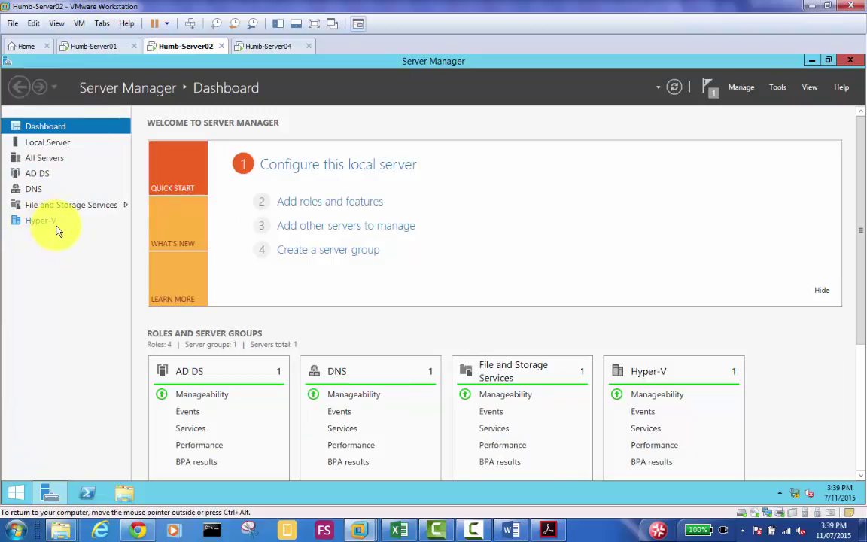
Step: Open Server Manager's Hyper-V page and right-click the SERVER02 row for its commands
left_click(45, 222)
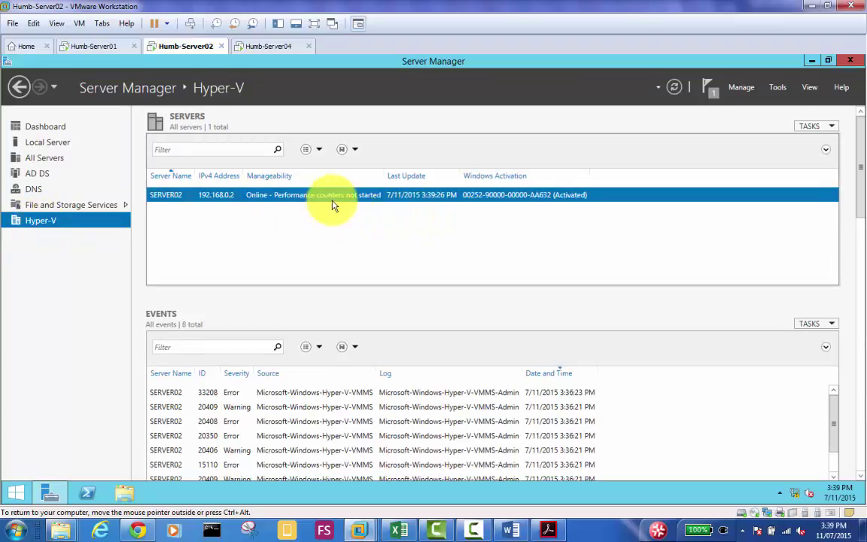
left_click(778, 87)
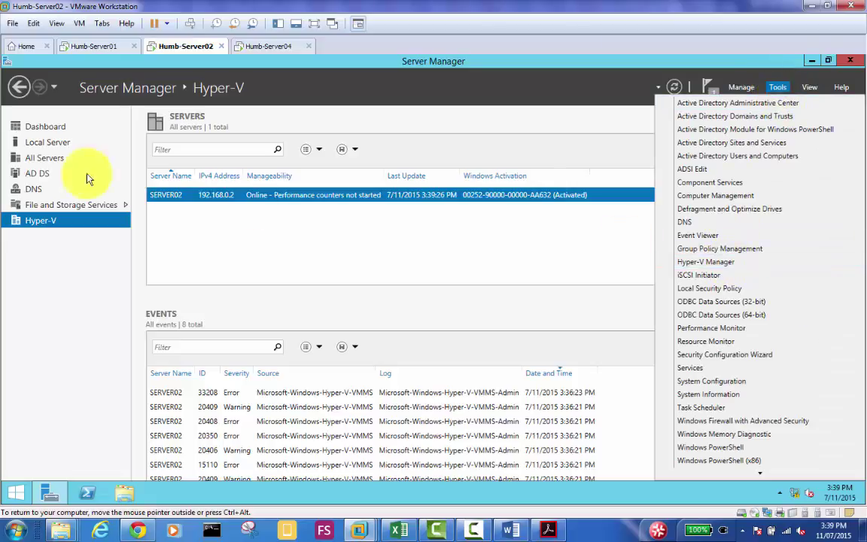
left_click(22, 220)
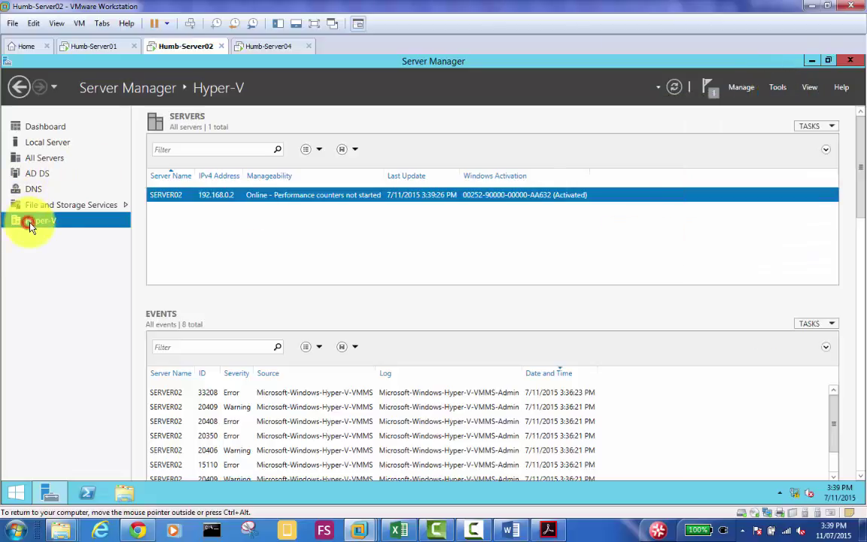
right_click(298, 196)
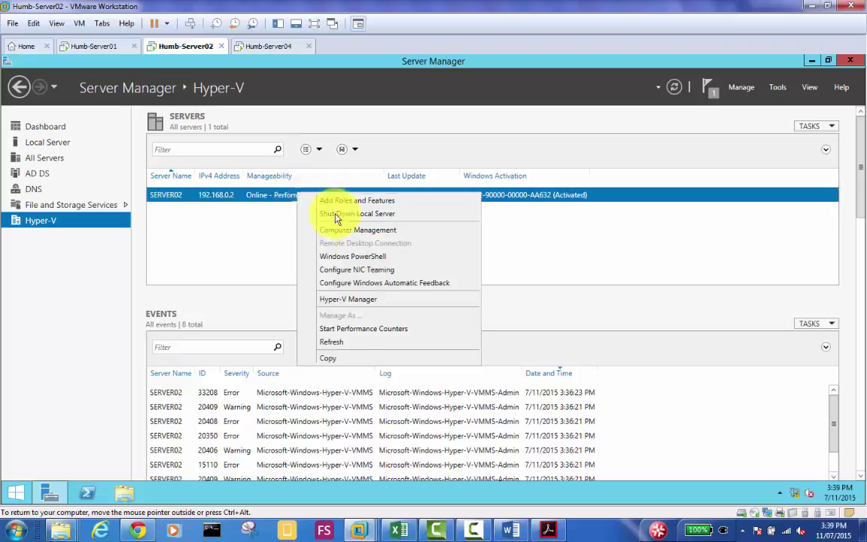
Step: Launch Hyper-V Manager from SERVER02's menu, maximise it, and select SERVER02 in the tree
left_click(391, 303)
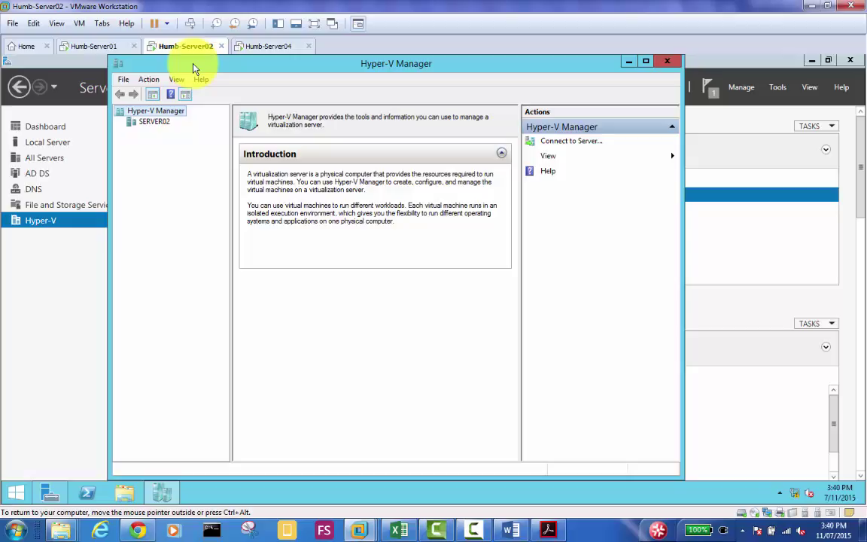
left_click_drag(273, 66, 380, 88)
double_click(387, 78)
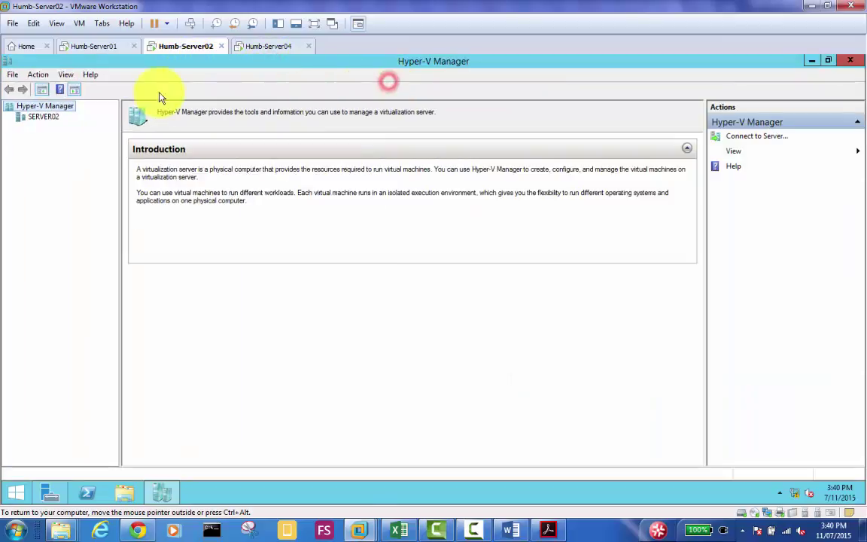
left_click(54, 118)
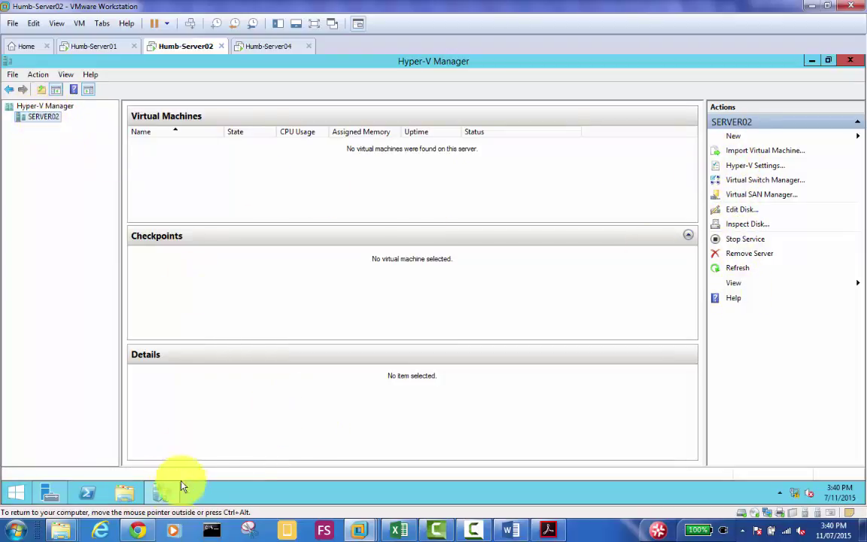
Step: Open '2012 - Hyper-V.pptx' from the Hyper-V course folder and maximise PowerPoint
left_click(134, 532)
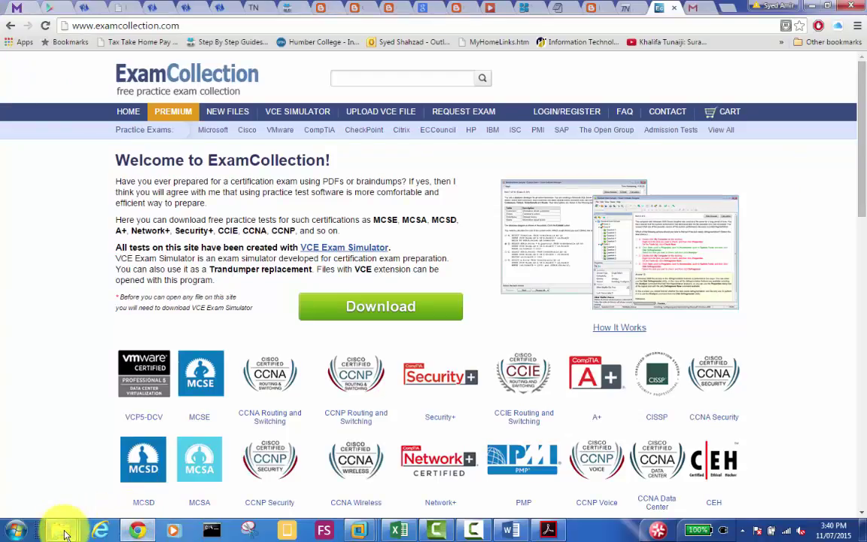
mouse_move(61, 528)
left_click(77, 473)
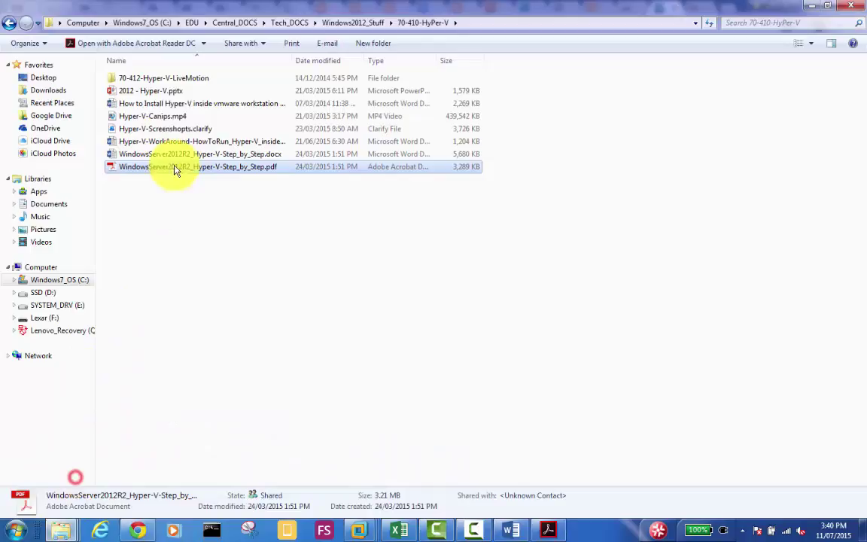
left_click(148, 92)
double_click(148, 92)
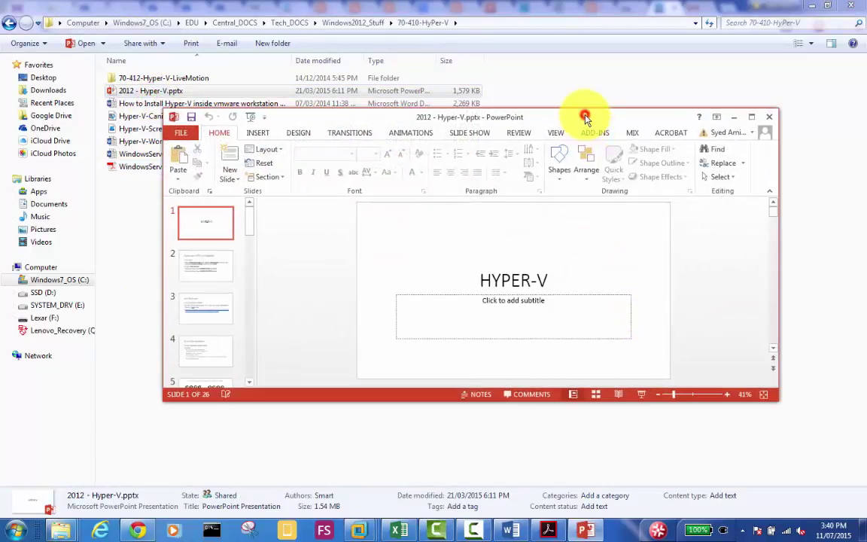
double_click(584, 116)
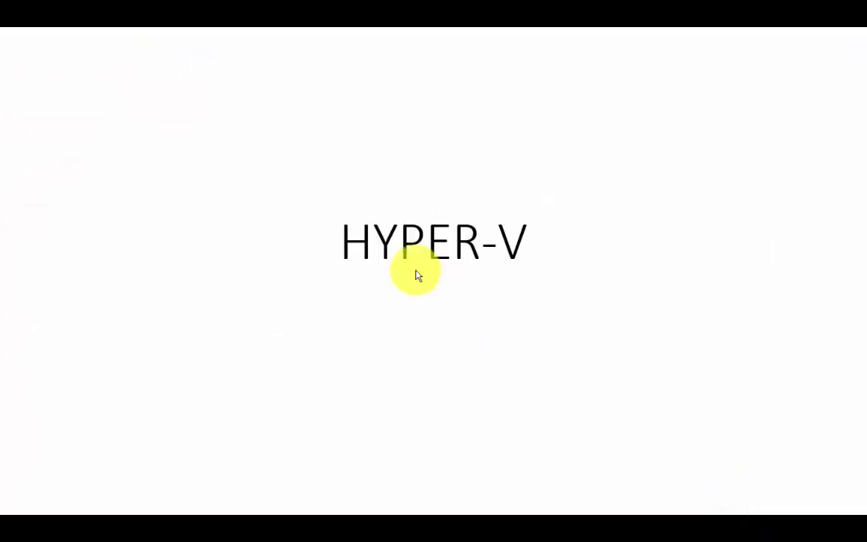
Step: Advance the slideshow past 'Lets Go Hyper' to the Server Consolidation slide
left_click(412, 267)
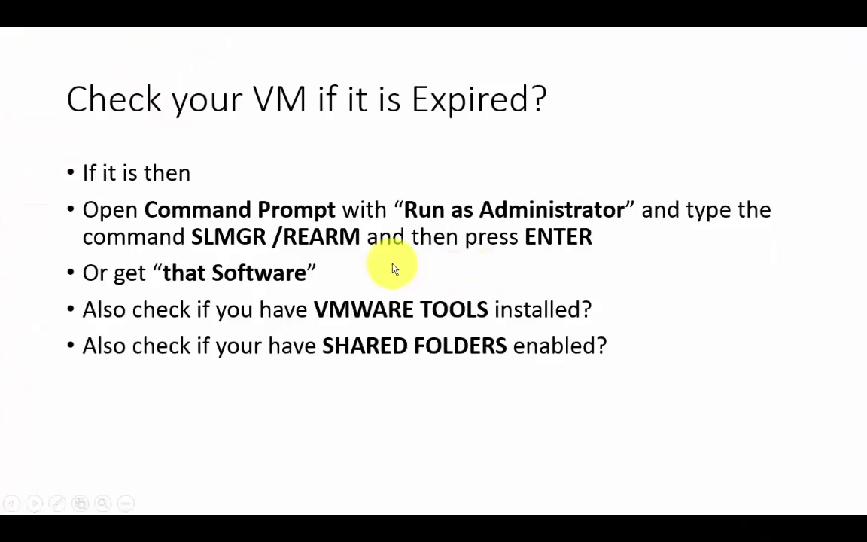
left_click(392, 263)
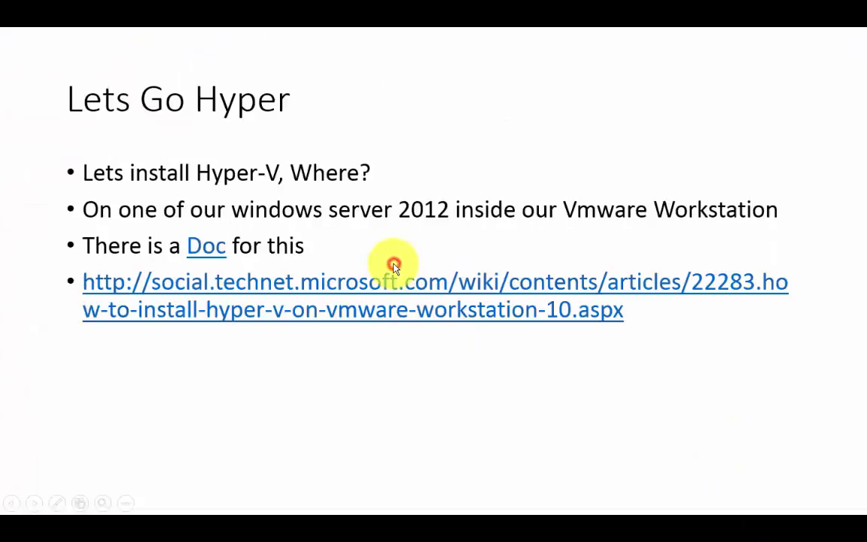
left_click(411, 203)
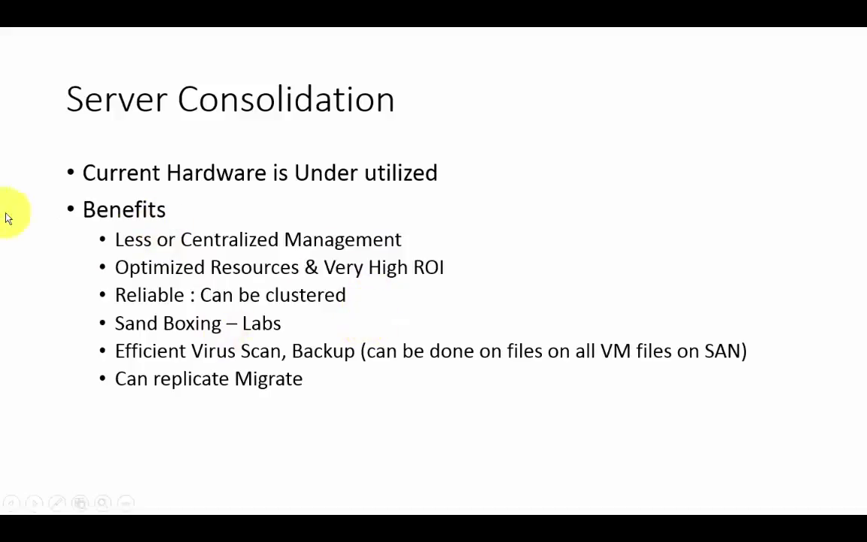
Step: Launch Microsoft Paint by running 'mspaint' from the Run dialog
key("super")
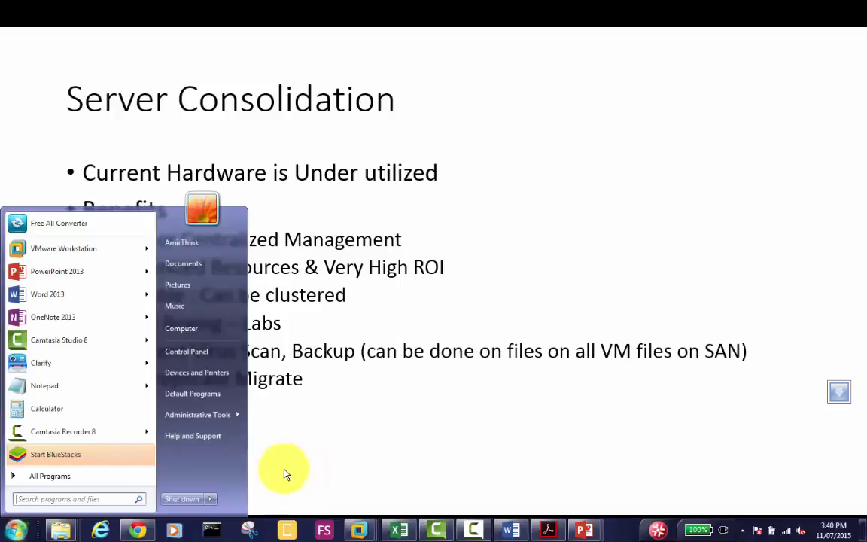
key("super+r")
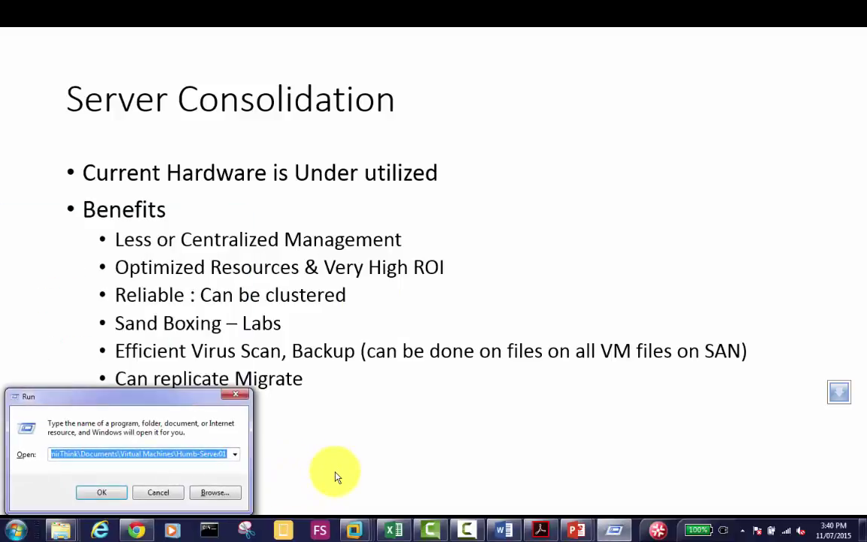
type("h")
key("BackSpace")
type("msp")
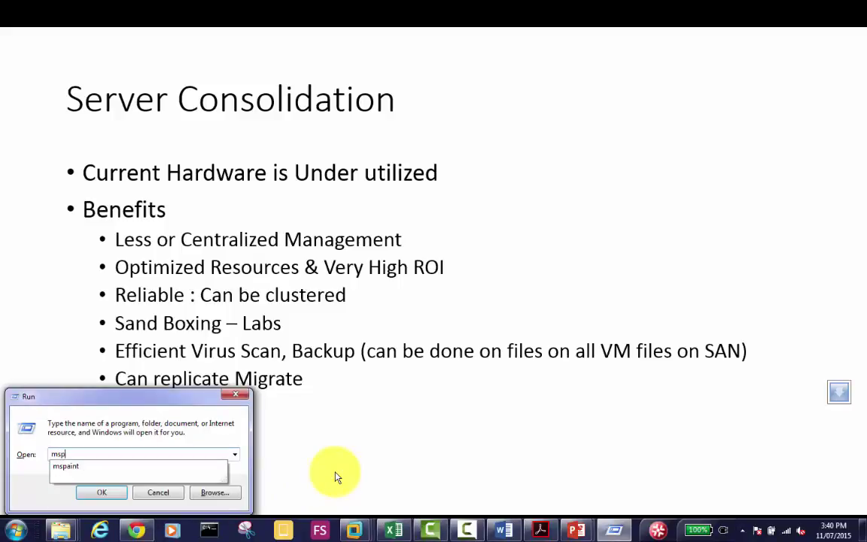
type("aint")
key("Return")
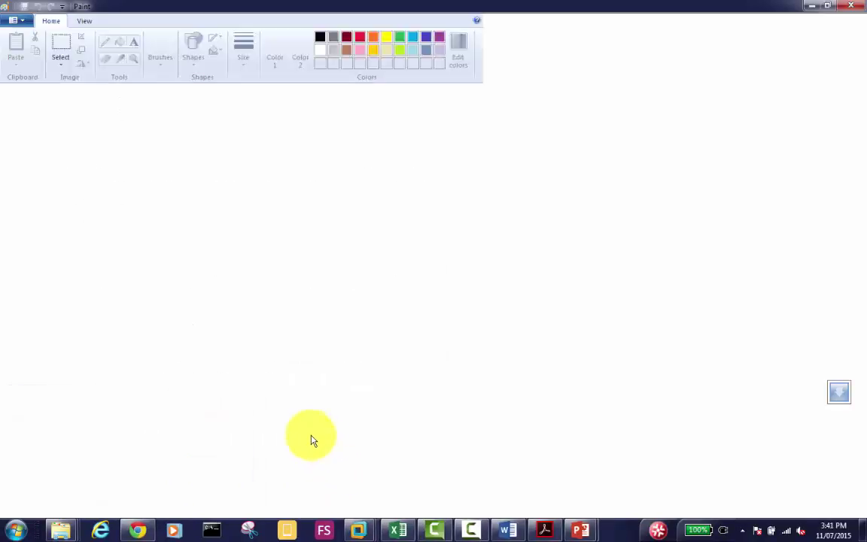
Step: Draw two tall rectangle outlines side by side on the canvas
left_click(266, 38)
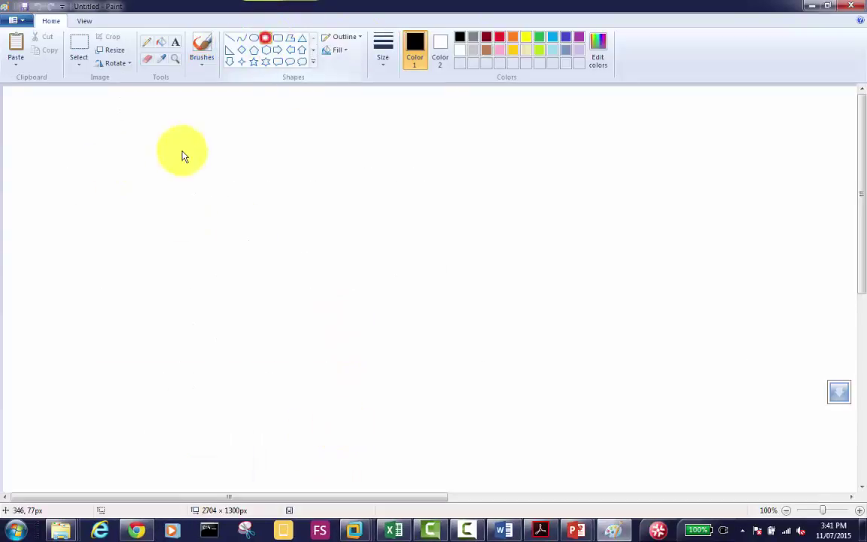
left_click_drag(107, 160, 251, 389)
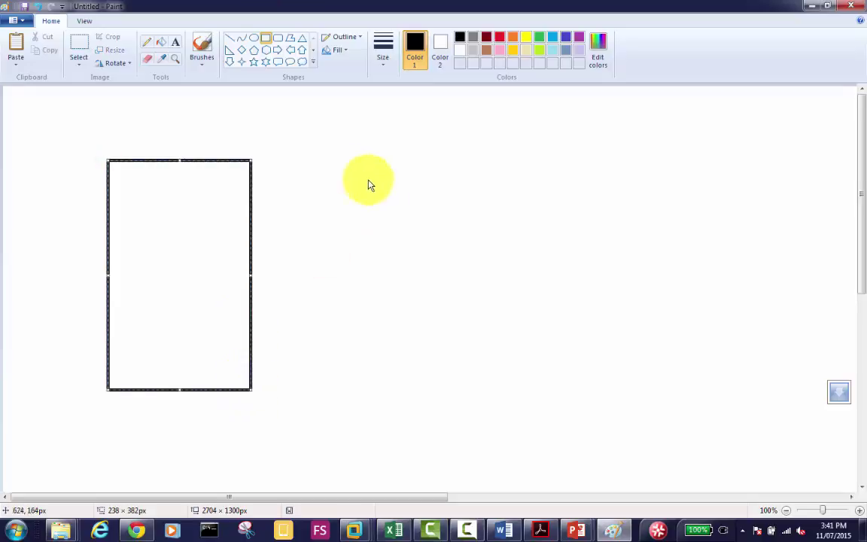
left_click(398, 160)
left_click_drag(418, 155, 599, 395)
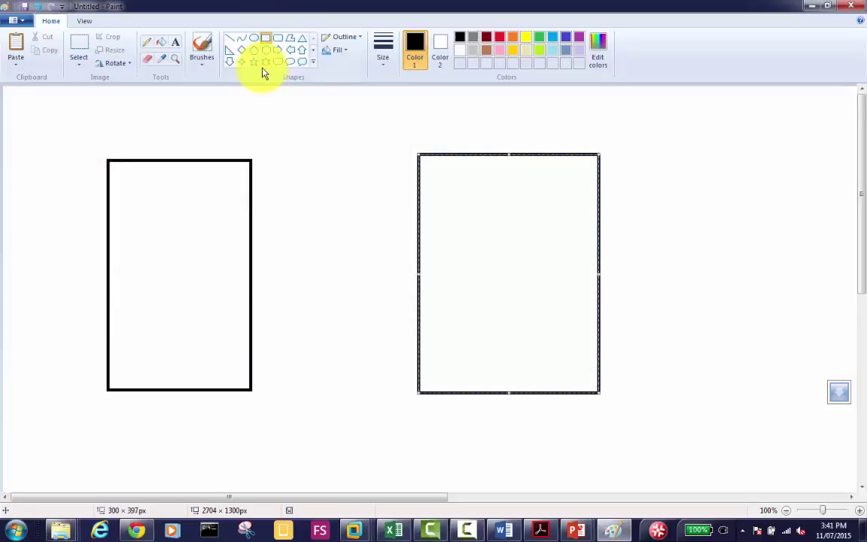
left_click(175, 42)
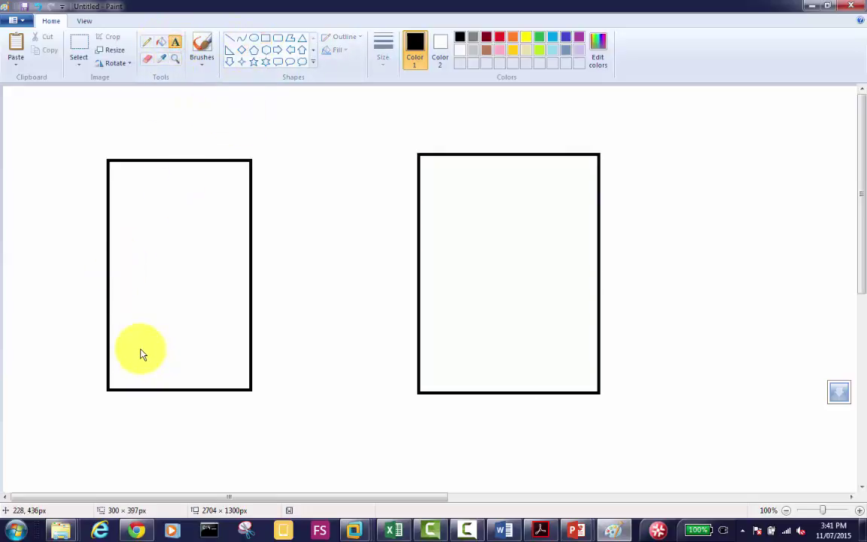
Step: Add a red 'Hardware' label at the bottom of the left rectangle
left_click(116, 377)
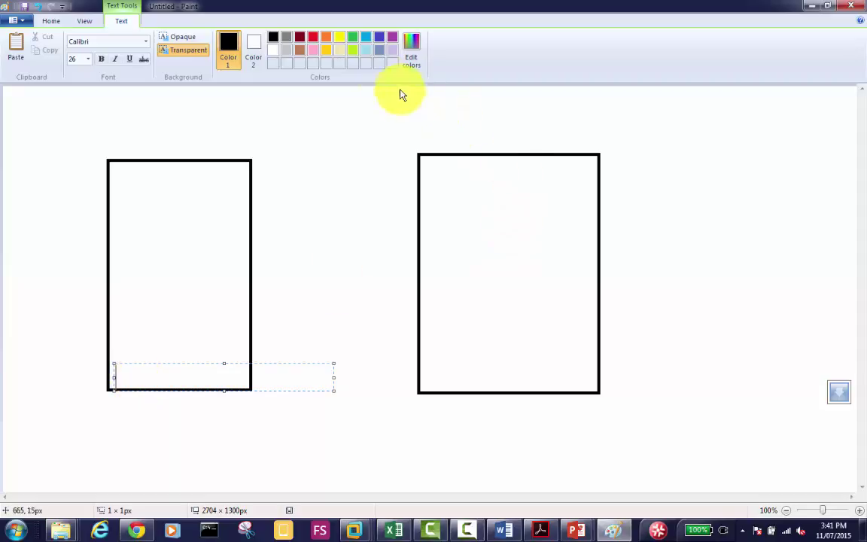
left_click(313, 40)
left_click(136, 380)
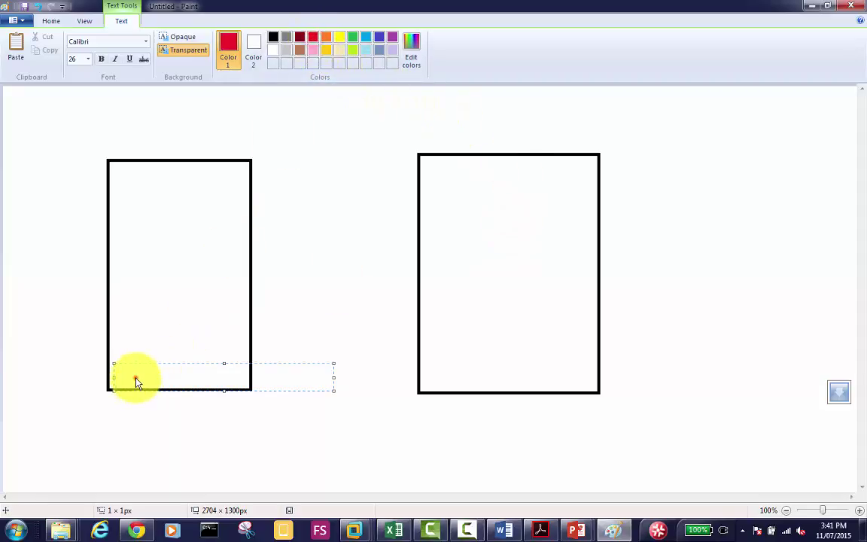
type("Hardware")
left_click(116, 335)
Step: Stack red 'OS' and 'Hyper-V Role' labels above Hardware in the left rectangle
left_click(117, 341)
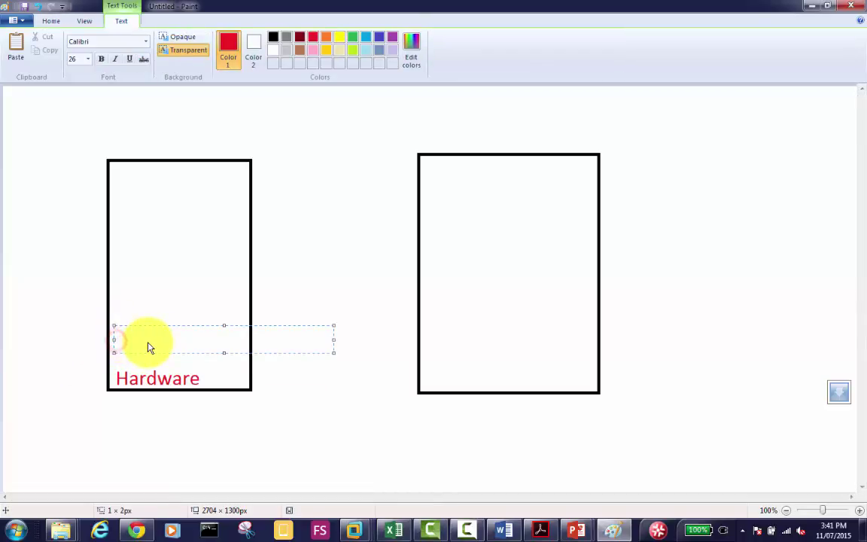
type("OS")
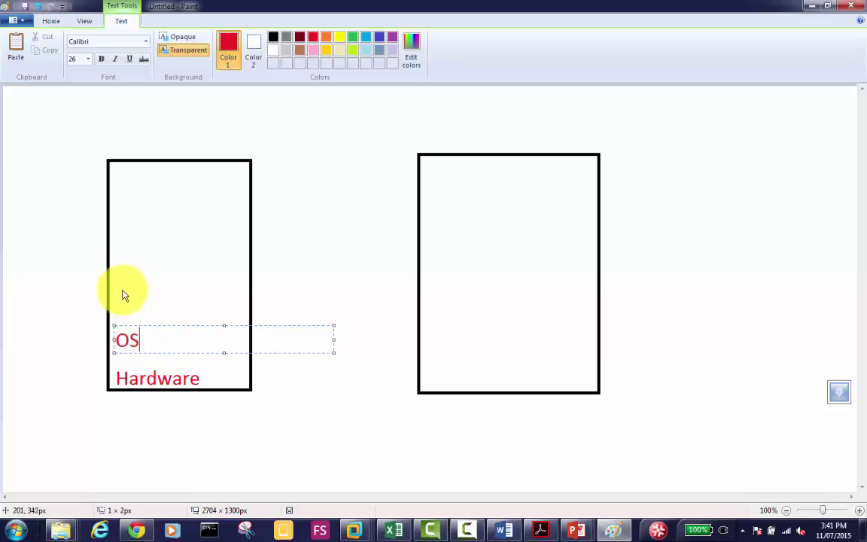
left_click(118, 288)
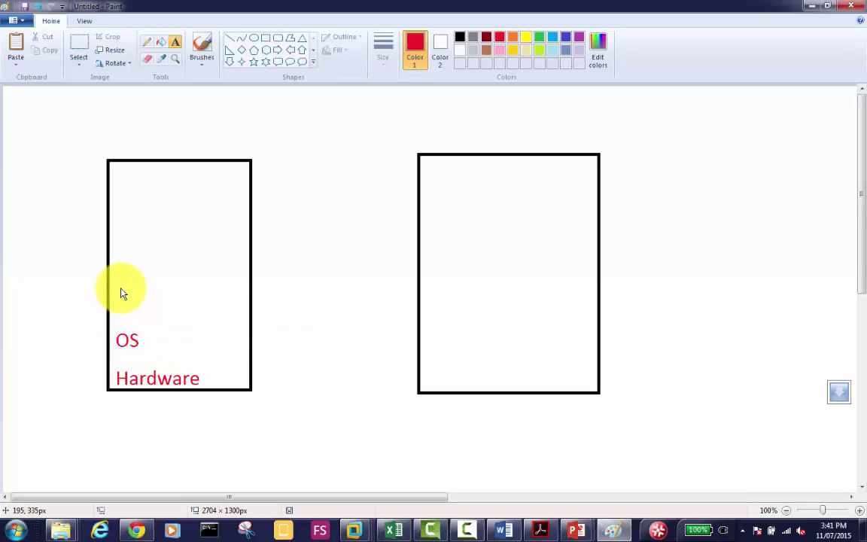
left_click(119, 287)
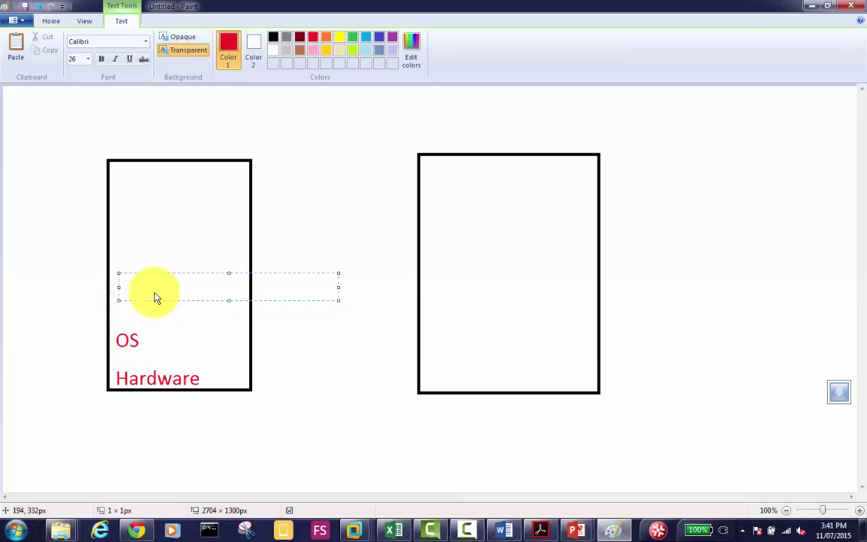
type("Hyper-V Role")
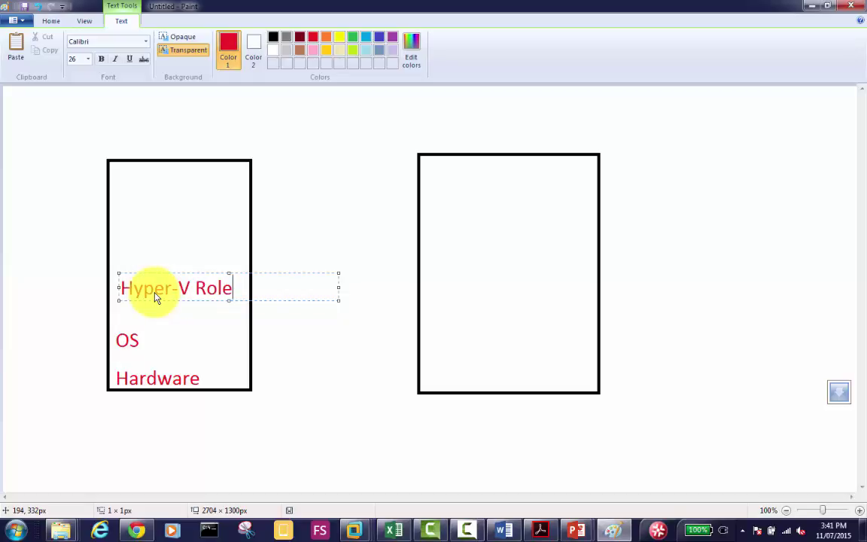
left_click(117, 236)
left_click(117, 235)
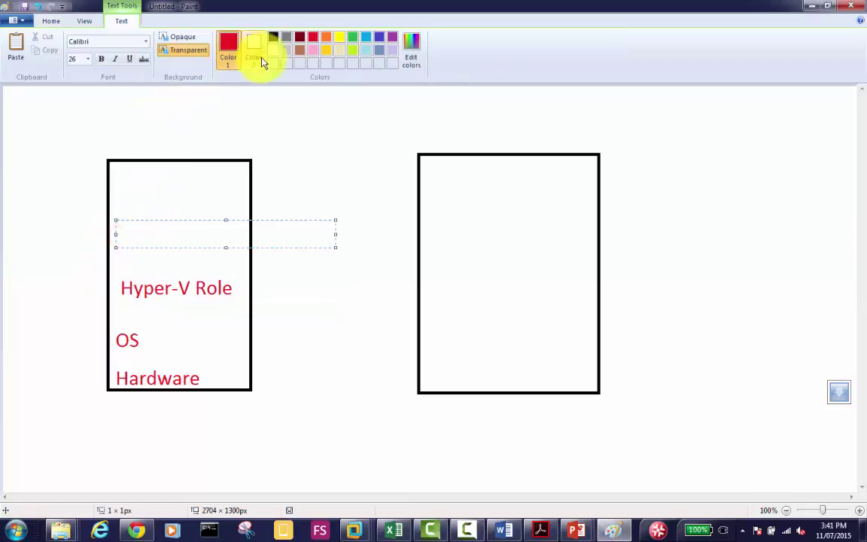
left_click(51, 21)
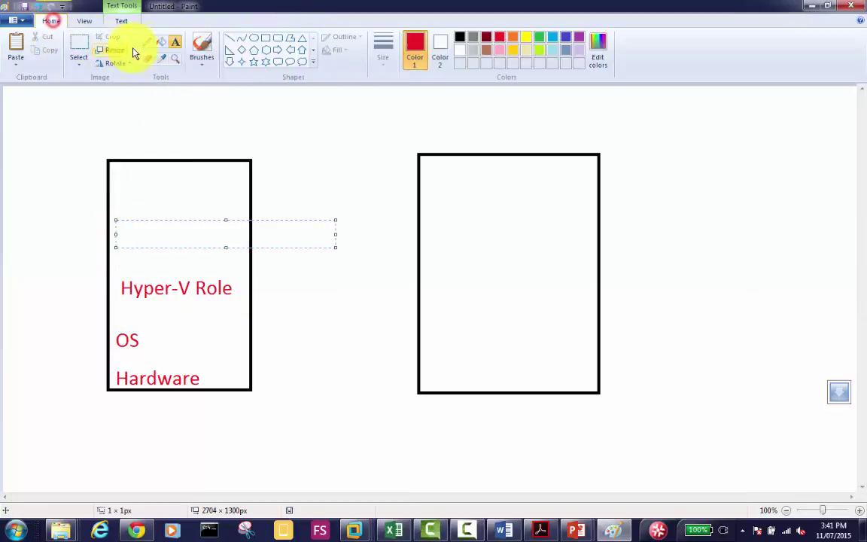
left_click(266, 37)
Step: Draw four small red VM rectangles in a row above the Hyper-V Role label
mouse_move(117, 200)
left_mouse_down()
mouse_move(132, 247)
mouse_move(141, 245)
left_mouse_up()
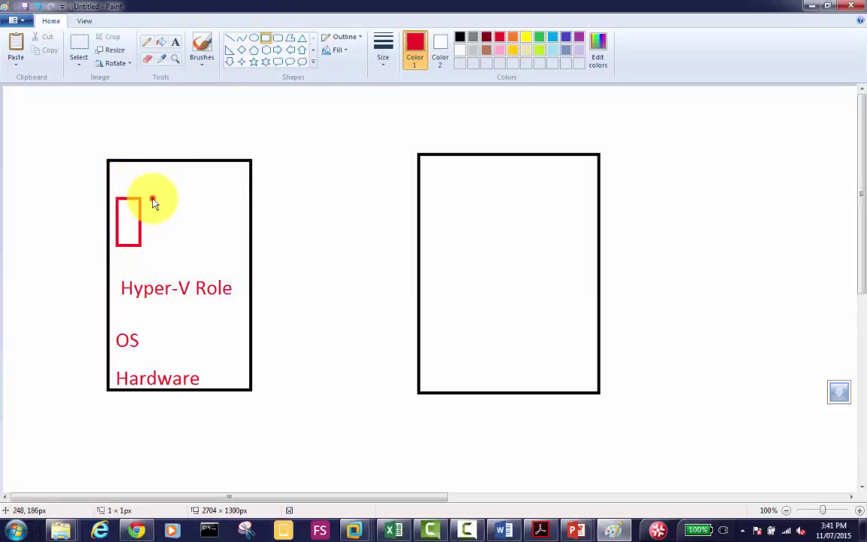
left_click_drag(149, 199, 167, 246)
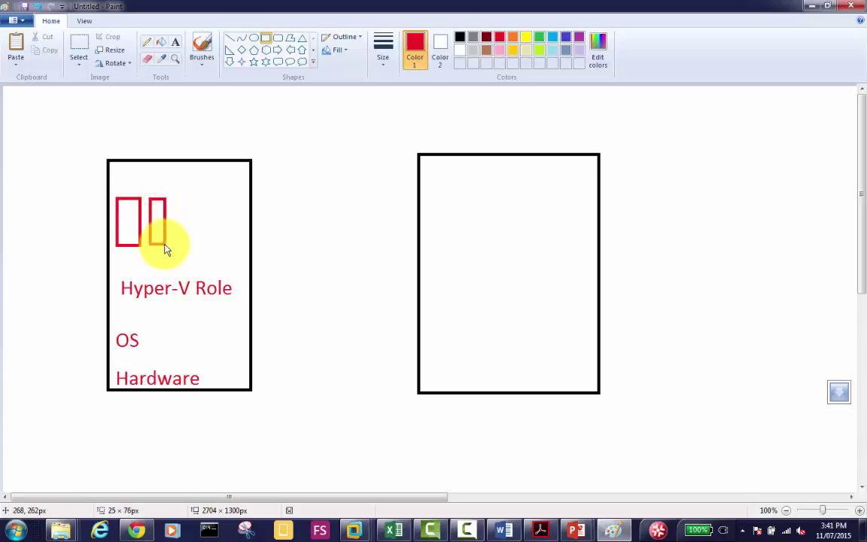
left_click(177, 206)
mouse_move(173, 200)
left_mouse_down()
mouse_move(194, 250)
mouse_move(202, 202)
mouse_move(232, 213)
mouse_move(232, 248)
left_mouse_up()
left_click(209, 201)
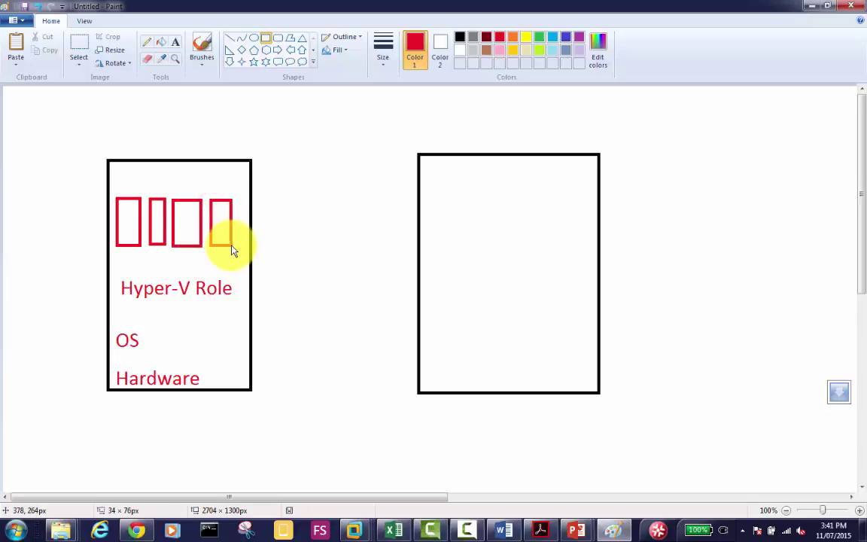
left_click(315, 231)
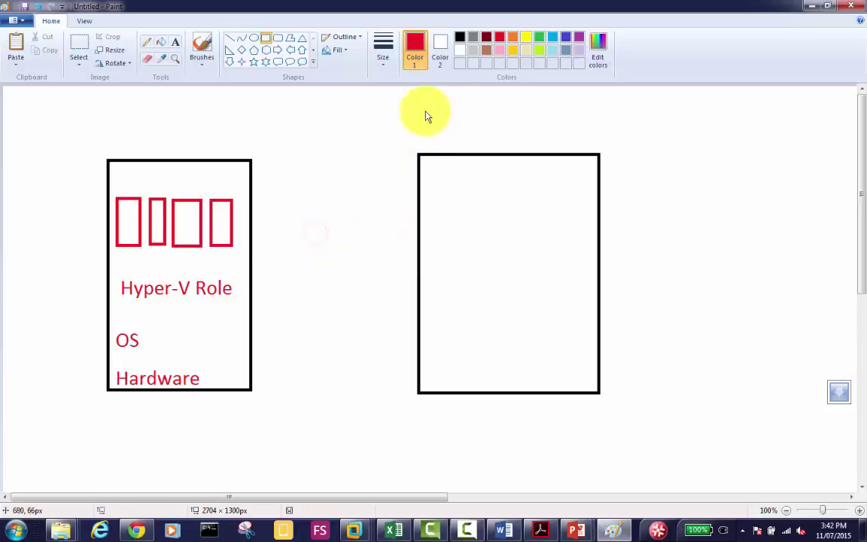
left_click(175, 41)
Step: Add a red 'Hardware' label at the bottom of the right rectangle
left_click(445, 382)
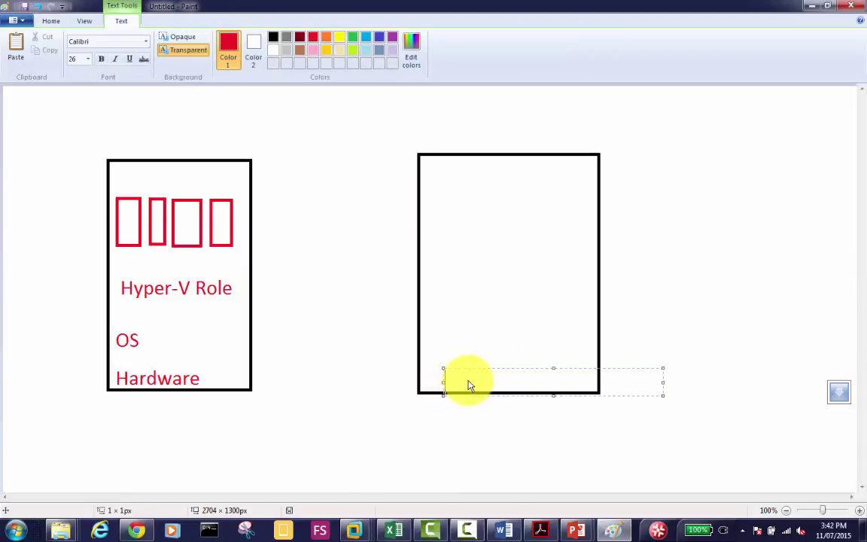
type("Hardware")
left_click(436, 353)
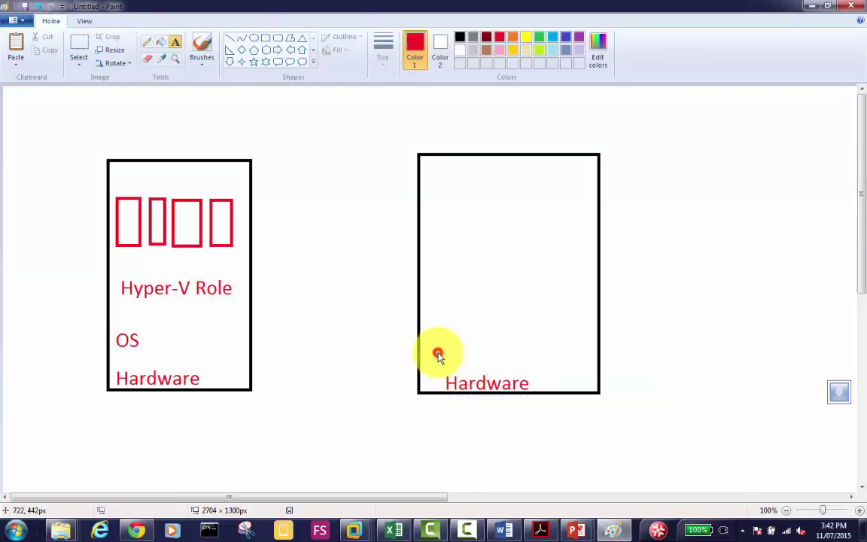
Step: Type a 'Hypervisor' label just above the right rectangle's Hardware label
left_click(429, 353)
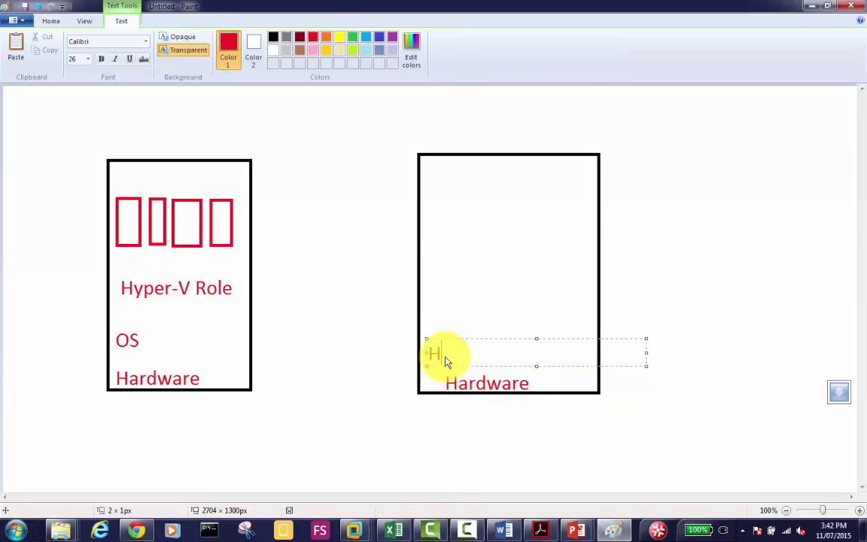
type("Hyperb")
key("BackSpace")
type("viso")
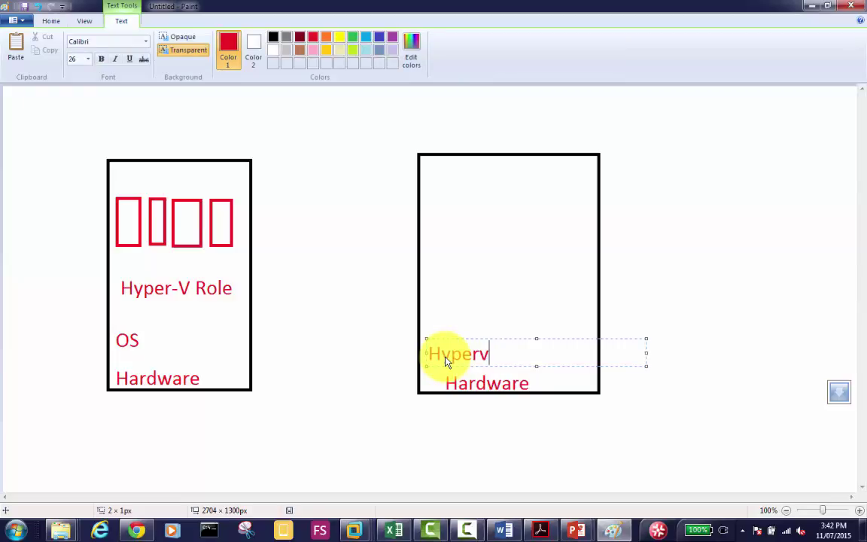
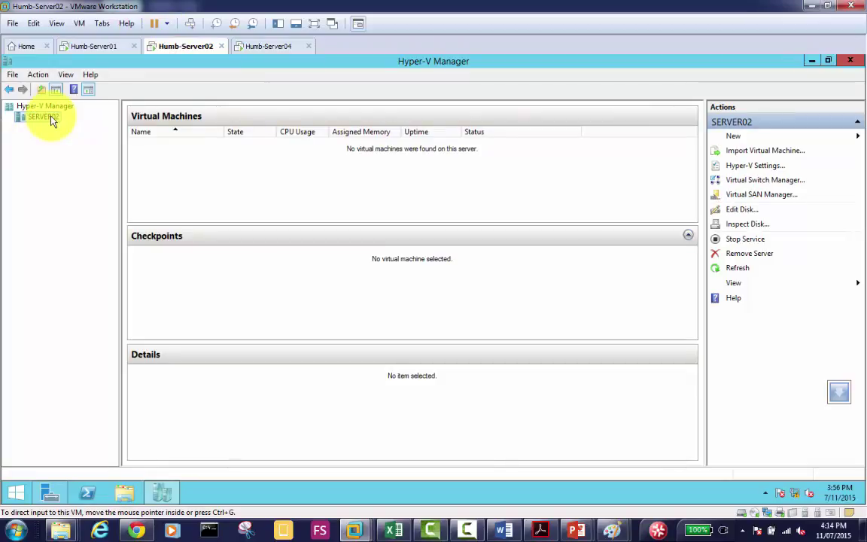
Step: Focus the Humb-Server02 guest and wake its locked screen
left_click(51, 119)
key("super+l")
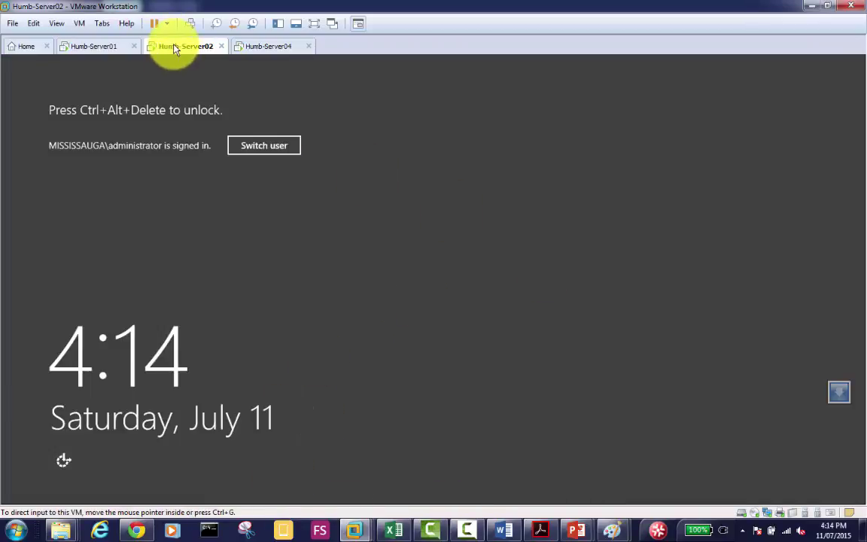
right_click(156, 40)
mouse_move(208, 69)
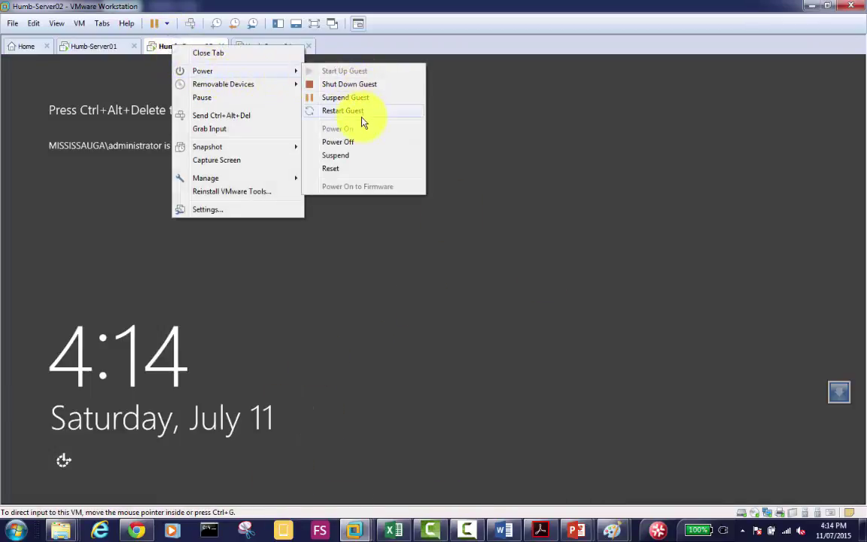
left_click(120, 161)
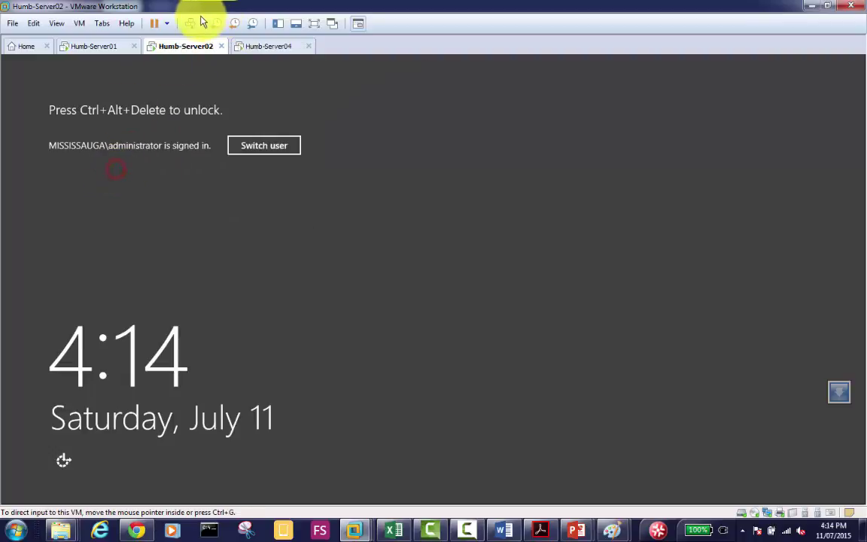
Step: Send Ctrl+Alt+Del to the guest and sign in with the administrator password
left_click(191, 24)
left_click(453, 209)
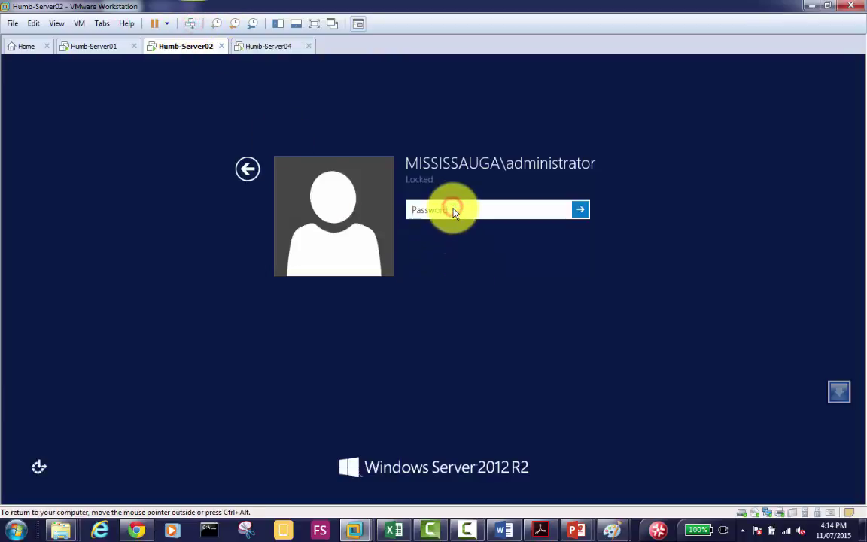
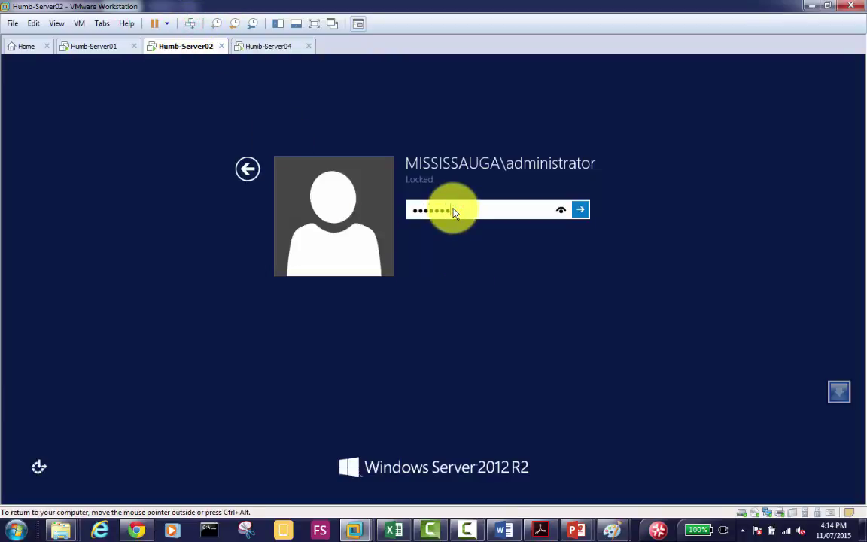
key("Return")
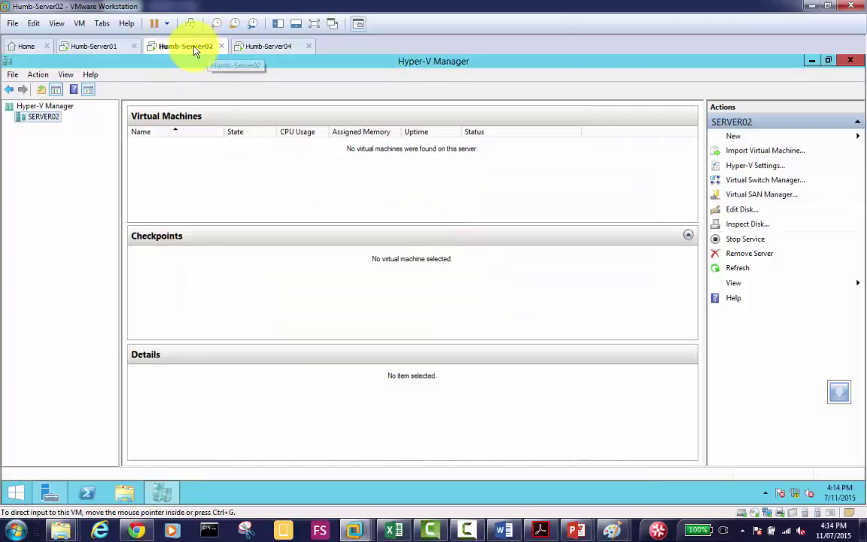
Step: Set the Balanced power plan to never turn off the display, save it, and close Control Panel
left_click(15, 492)
left_click(107, 346)
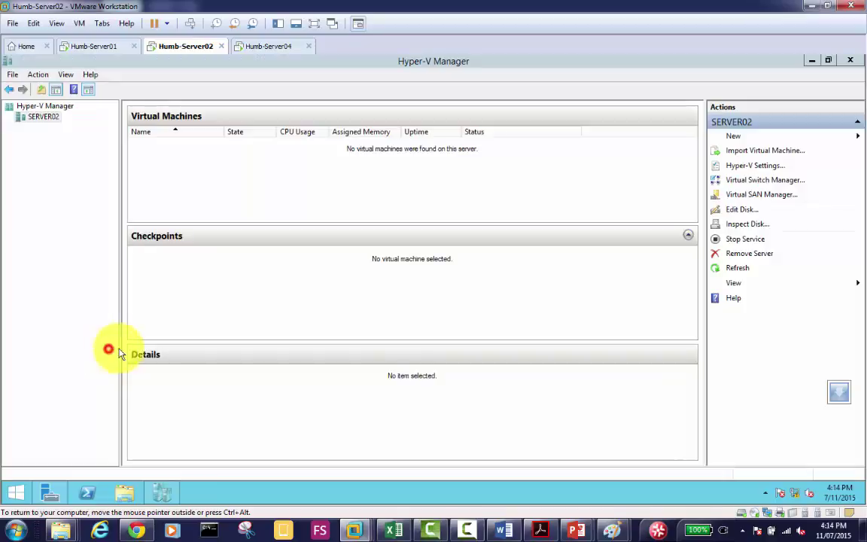
left_click(337, 186)
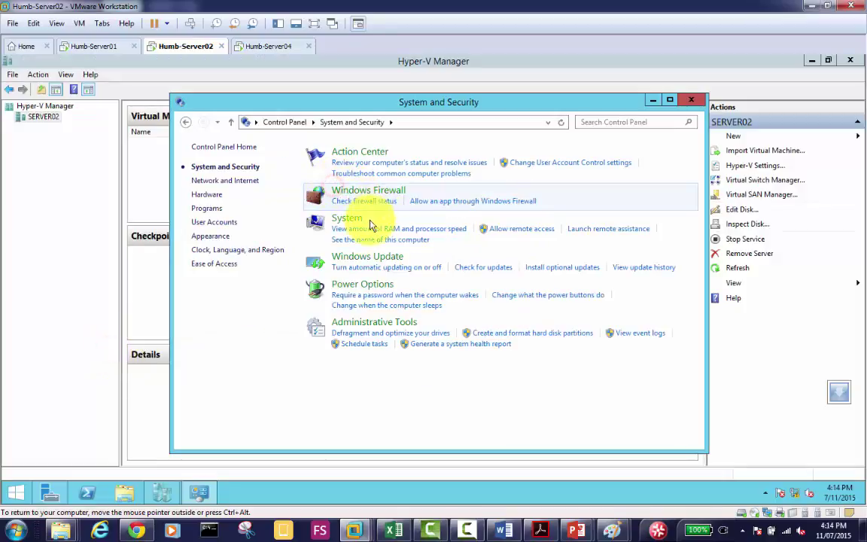
left_click(350, 283)
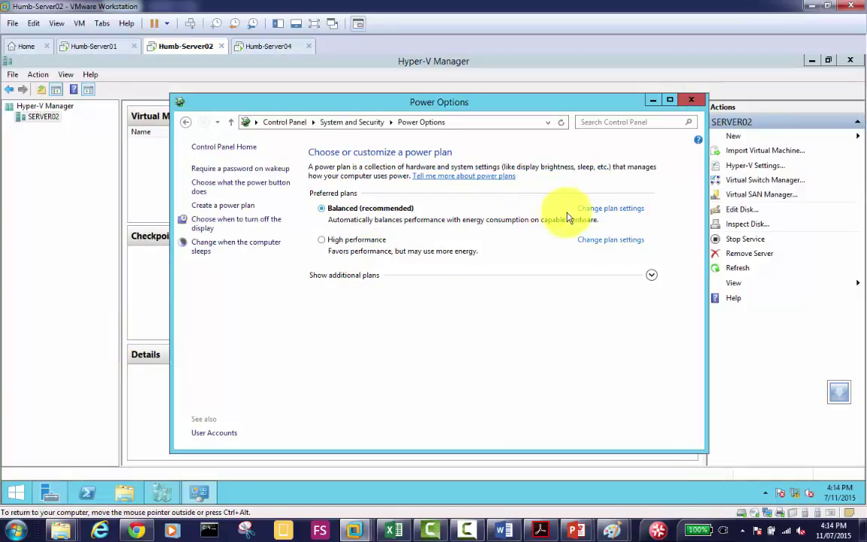
left_click(602, 213)
left_click(402, 195)
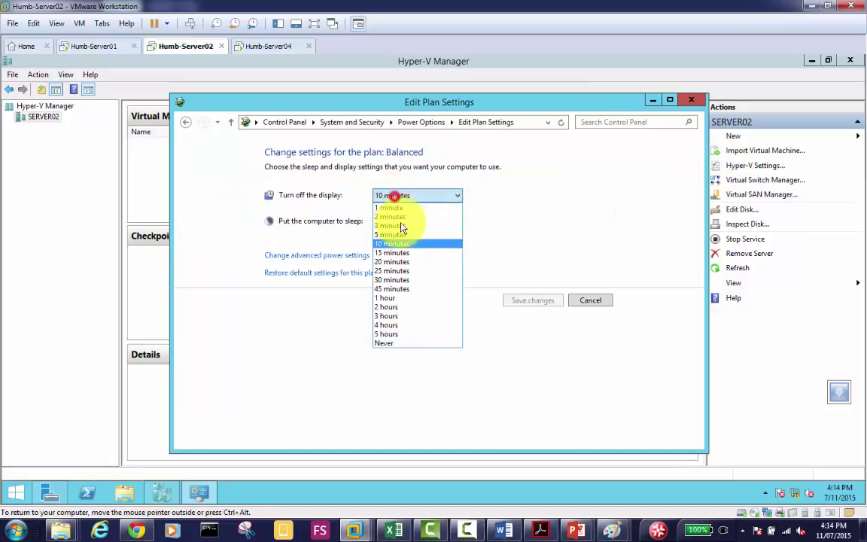
left_click(400, 343)
left_click(533, 303)
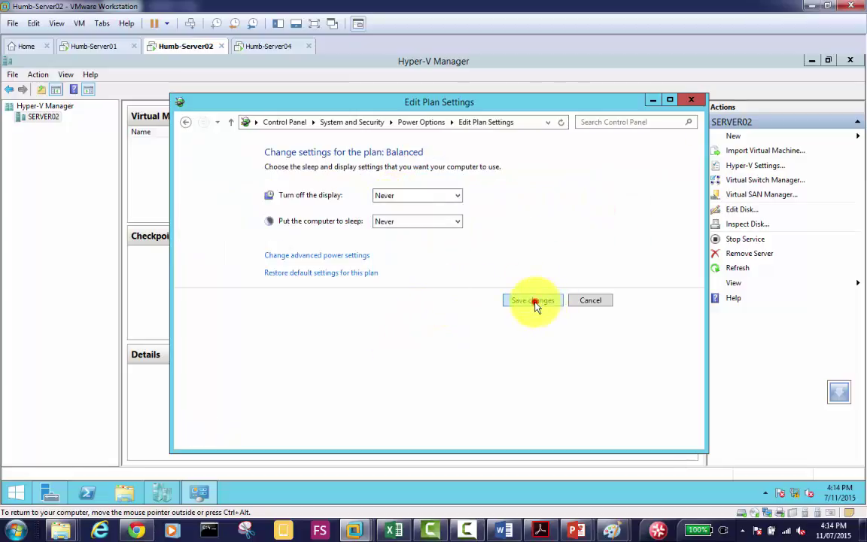
left_click(690, 100)
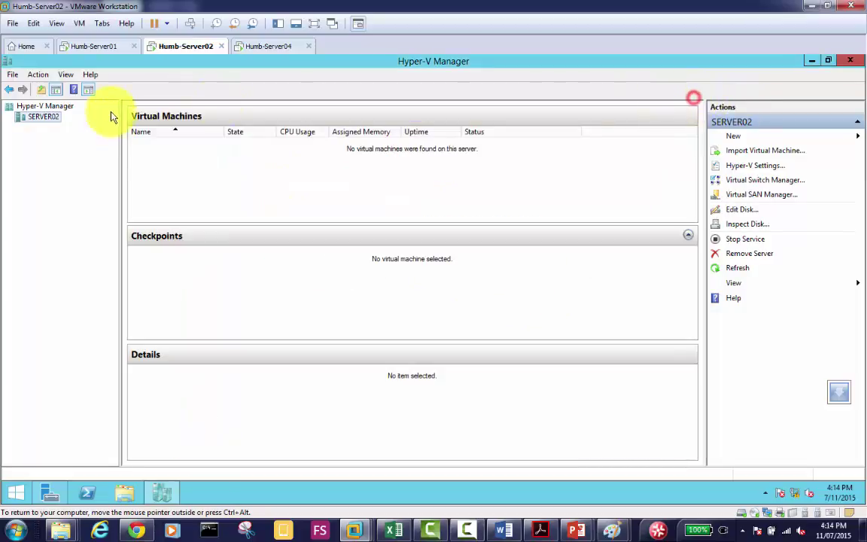
Step: Start a new virtual machine on SERVER02 and name it Client01 with the default location
right_click(52, 119)
mouse_move(82, 126)
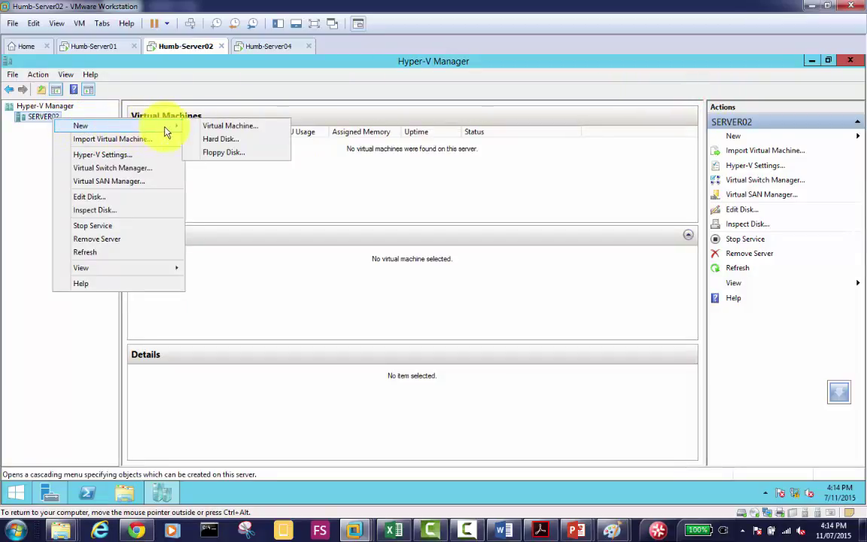
left_click(246, 130)
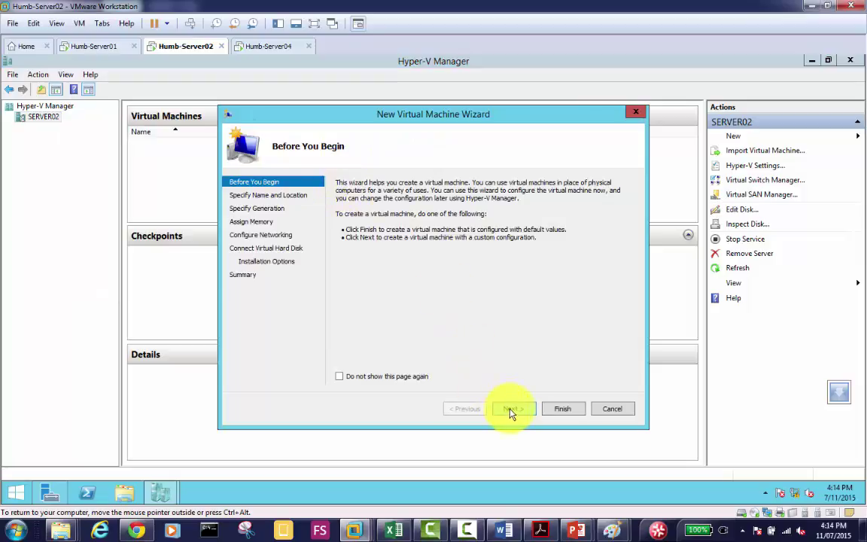
left_click(509, 408)
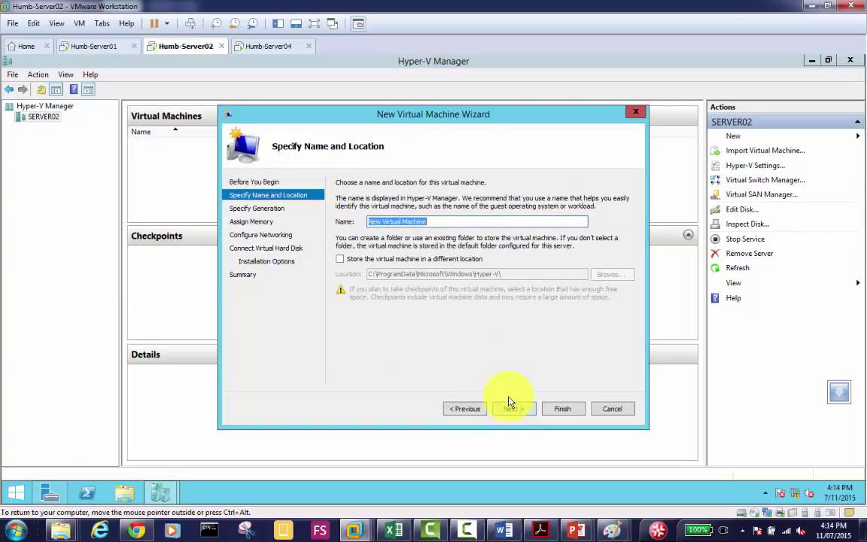
type("Clien")
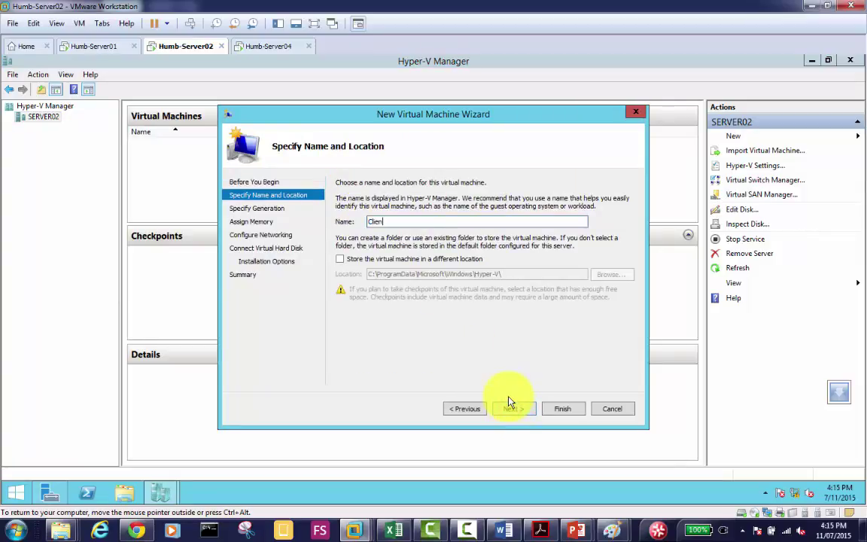
type("t01")
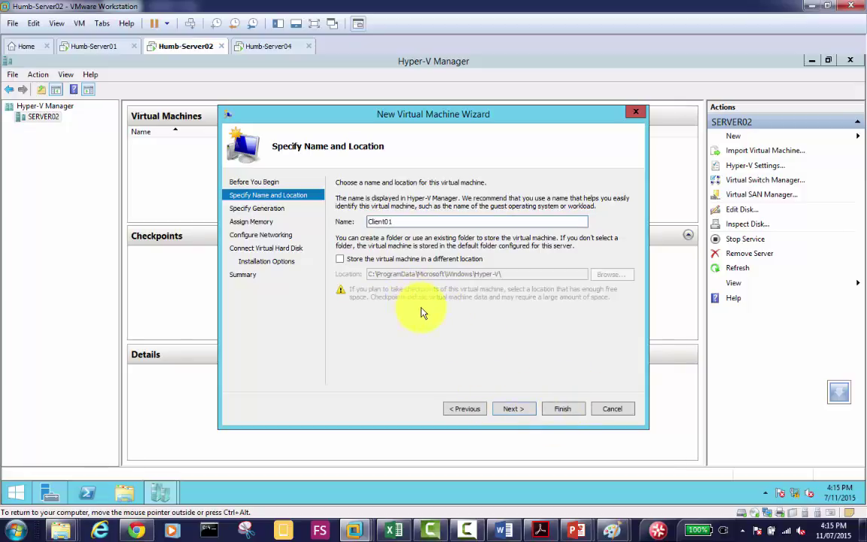
left_click(527, 415)
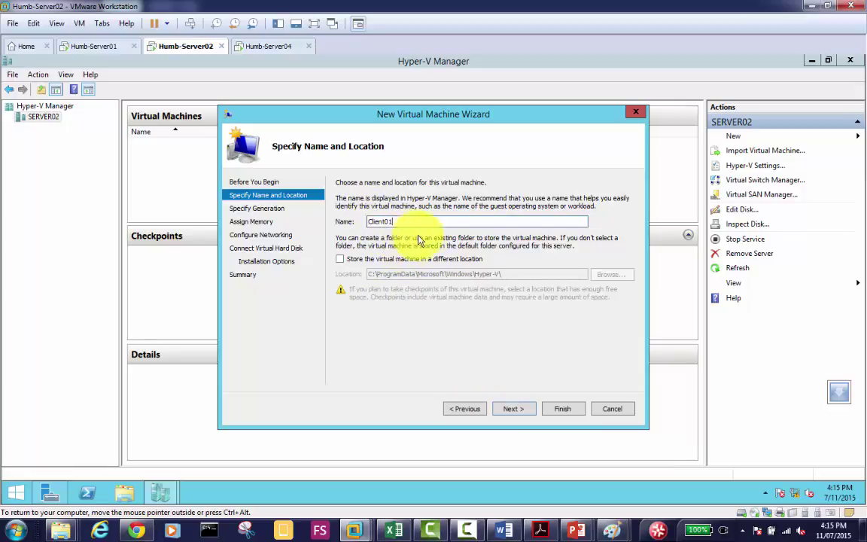
left_click(514, 410)
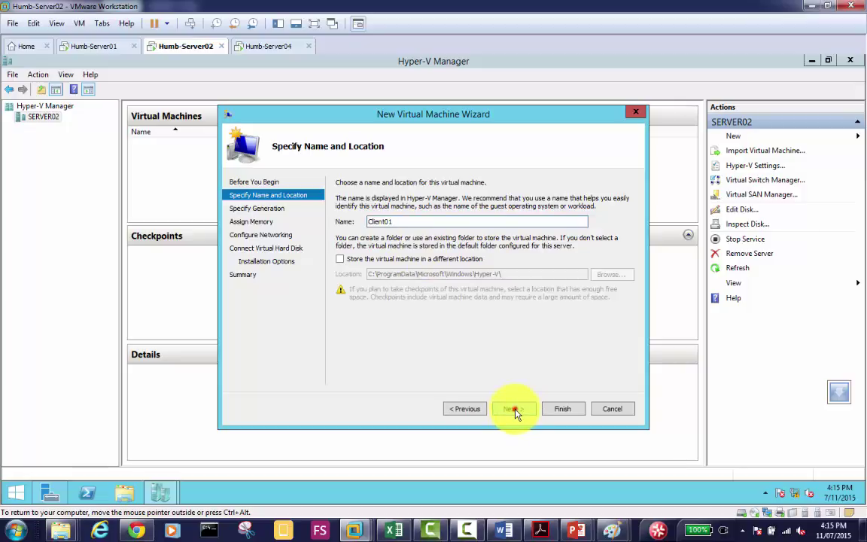
Step: Reach the Specify Generation page, recheck the Client01 name page, and return to it
left_click(515, 410)
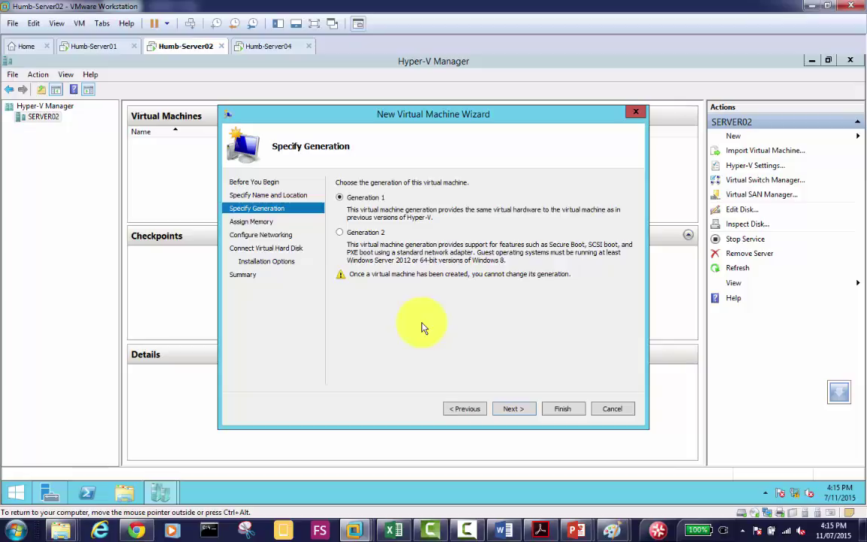
left_click(462, 411)
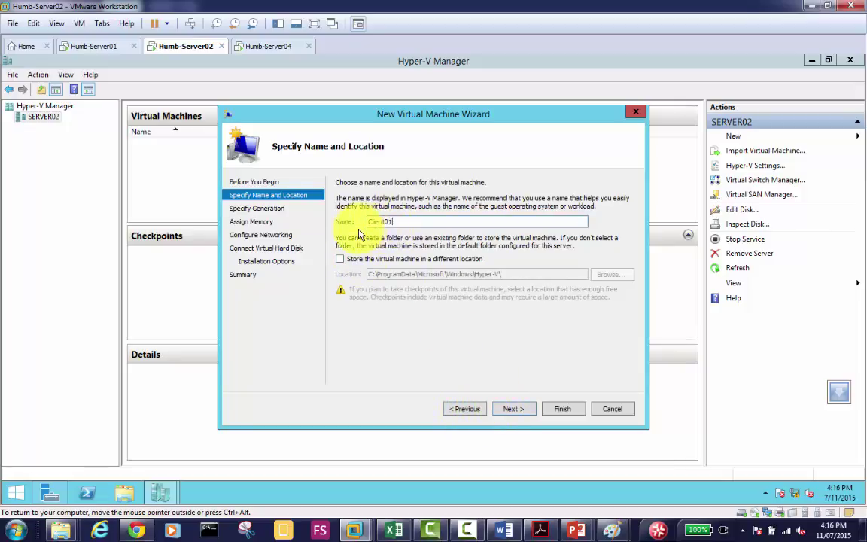
left_click(515, 412)
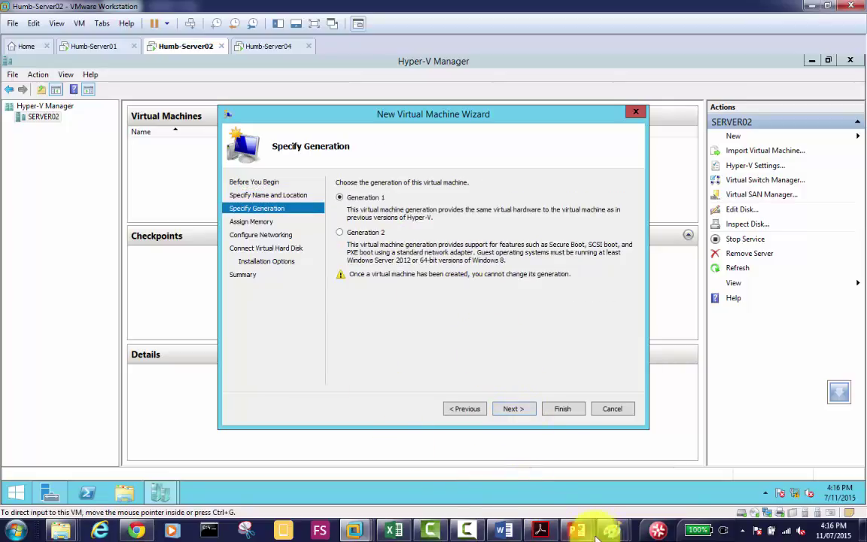
Step: In the Paint diagram, zoom out to 50%, enlarge the canvas, and commit the VHD/VHDx notes
mouse_move(608, 530)
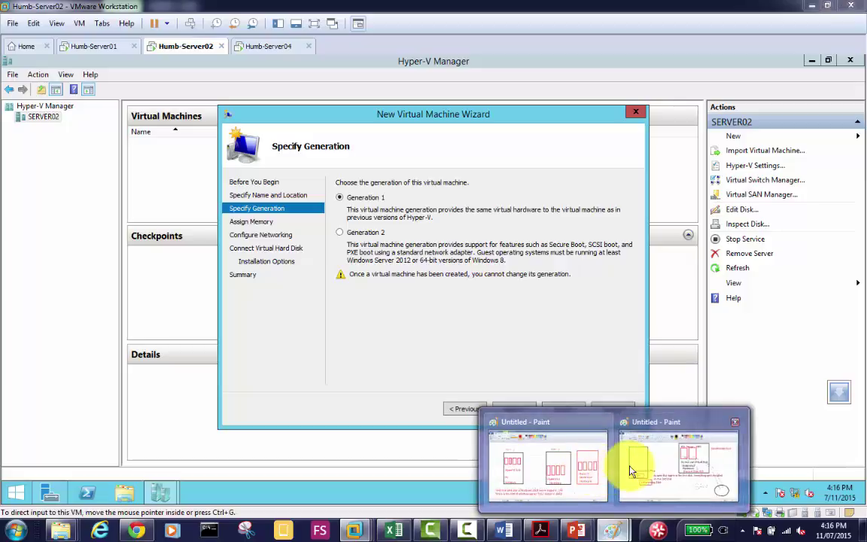
left_click(576, 421)
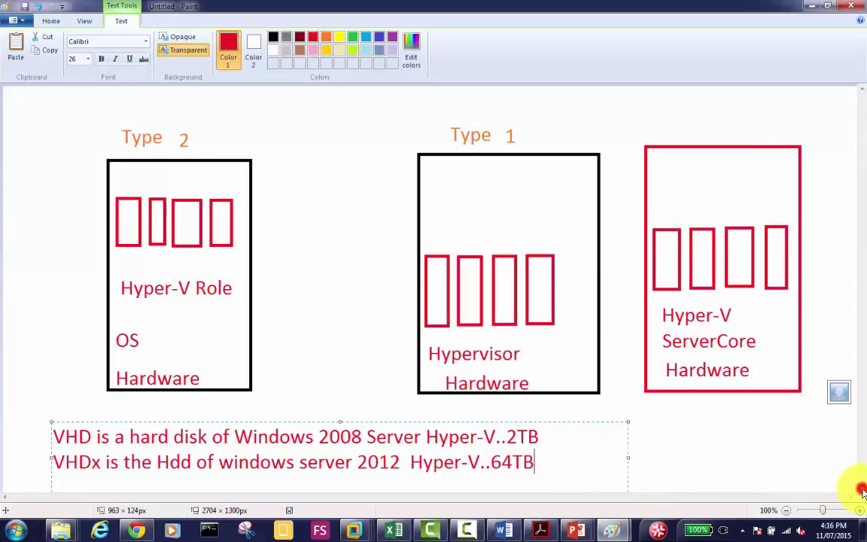
left_click(820, 511)
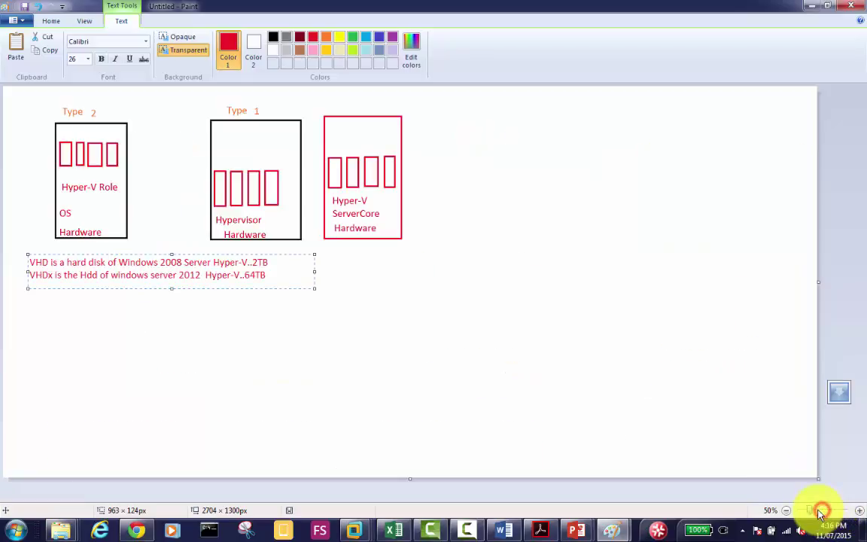
left_click_drag(818, 478, 861, 500)
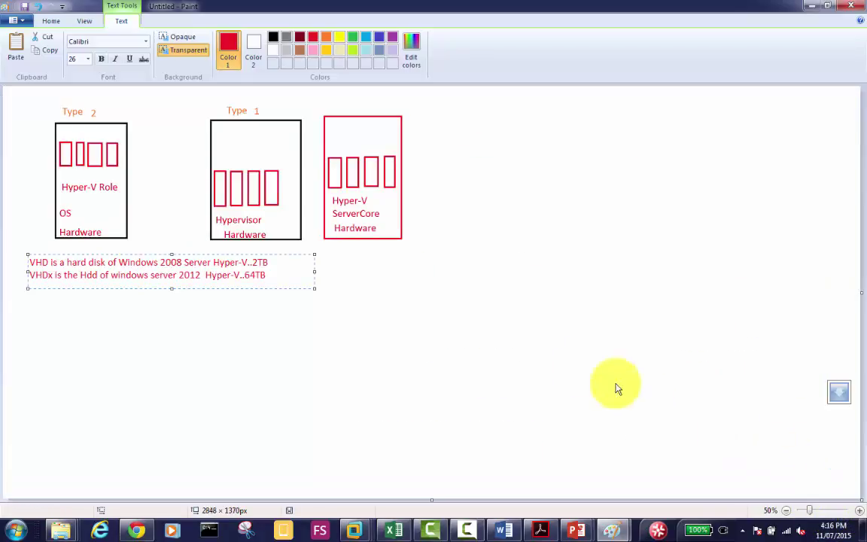
left_click(34, 319)
Step: Add the notes 'Generation 1 VM for Windows 2008 Hyper-V' and 'Generation 2 VM for Windows 2012 Hyper-V'
left_click(32, 299)
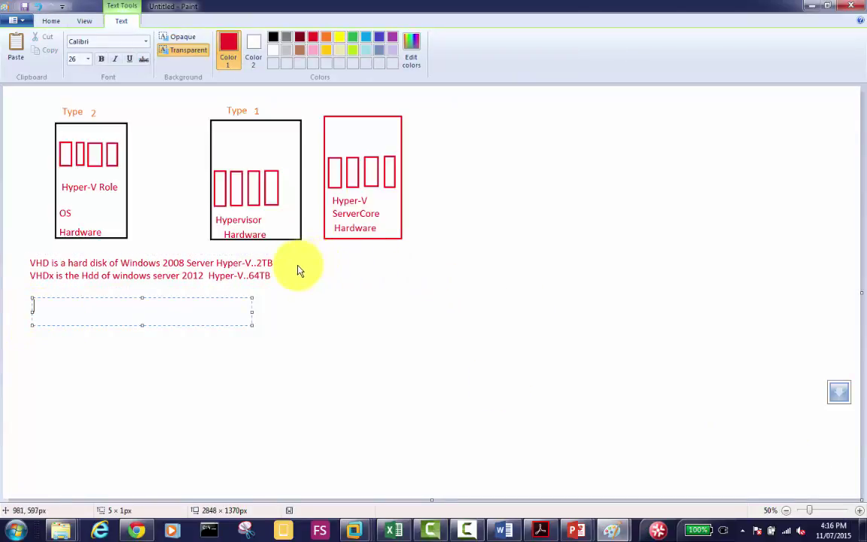
type("Gen")
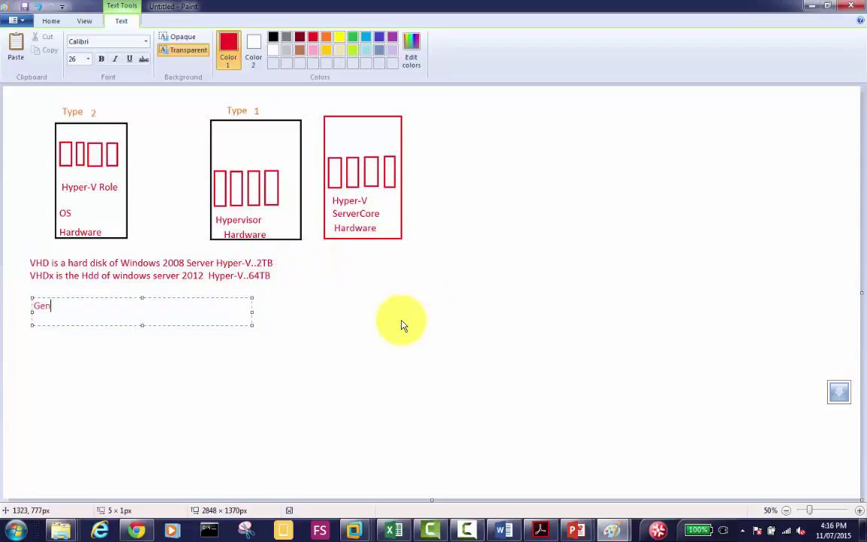
type("eration 1 VM for")
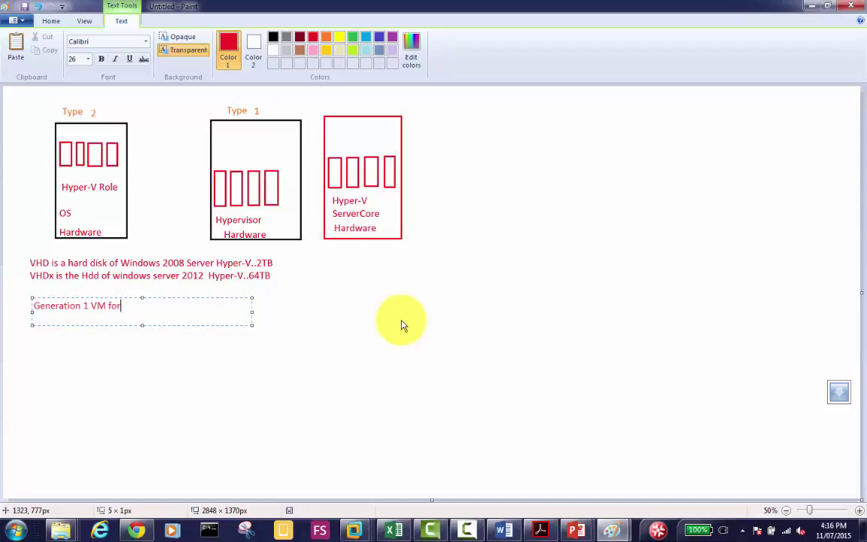
type(" Windows 2008 Hyper")
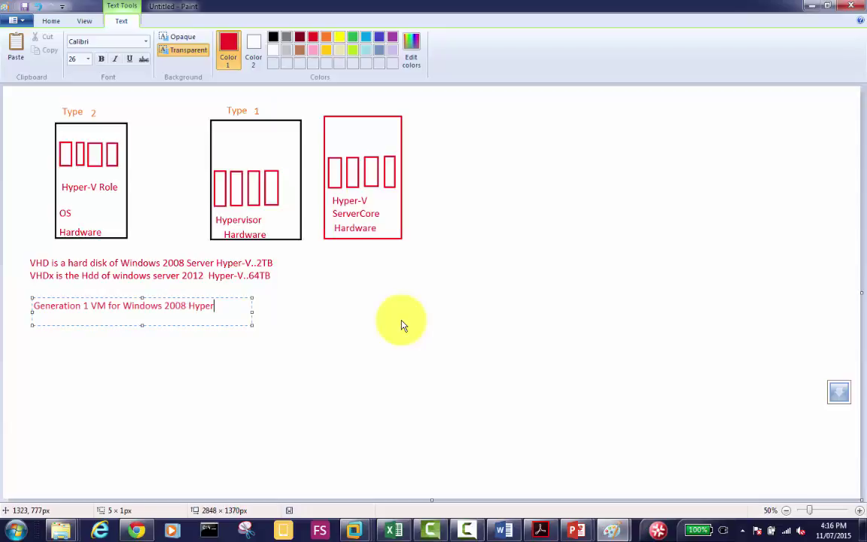
type("-V")
key("Return")
type("Generation")
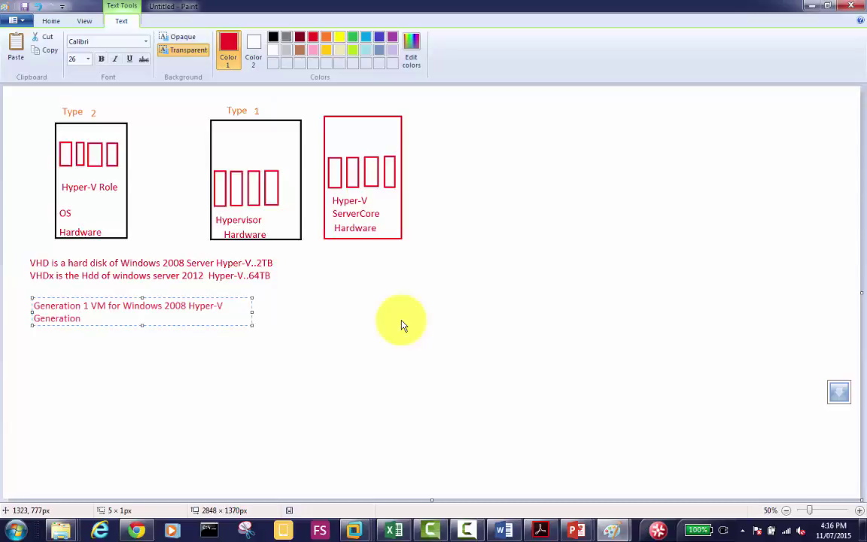
type(" 2 VM for Windows ")
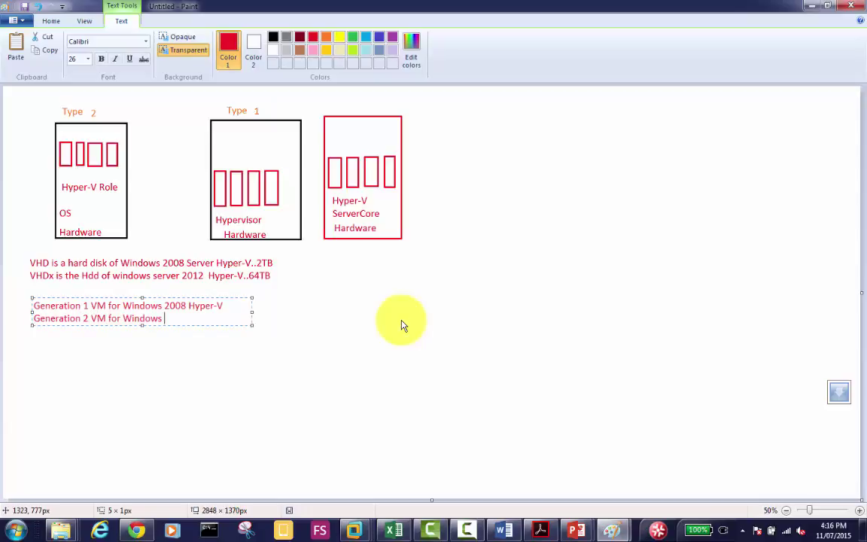
type("2012 Hyper-V")
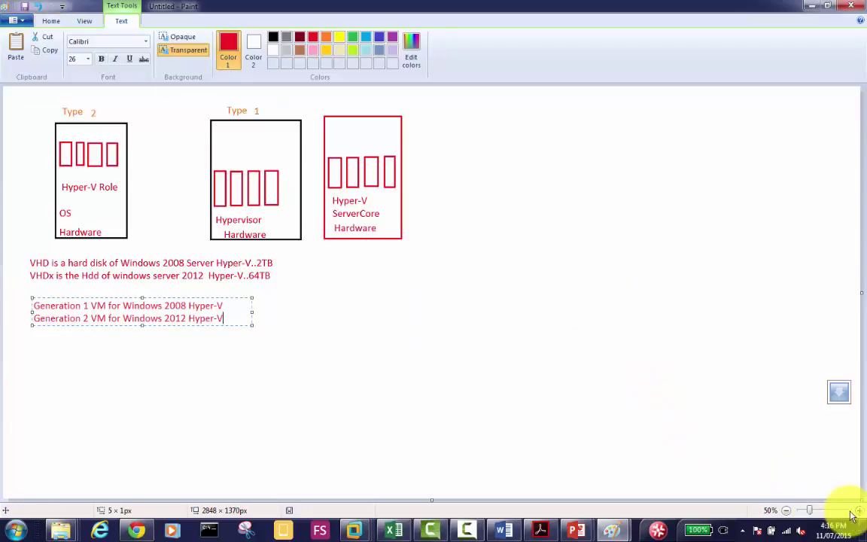
scroll(781, 466, "up", 1)
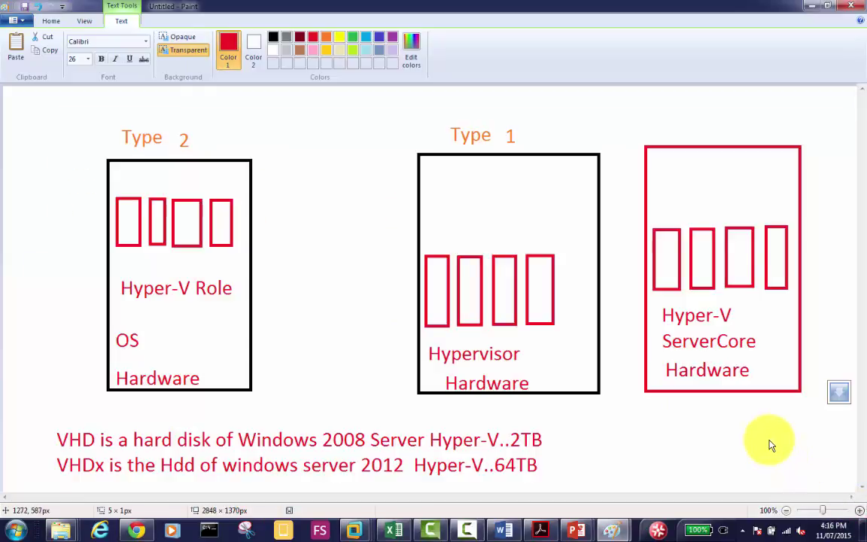
left_click(600, 461)
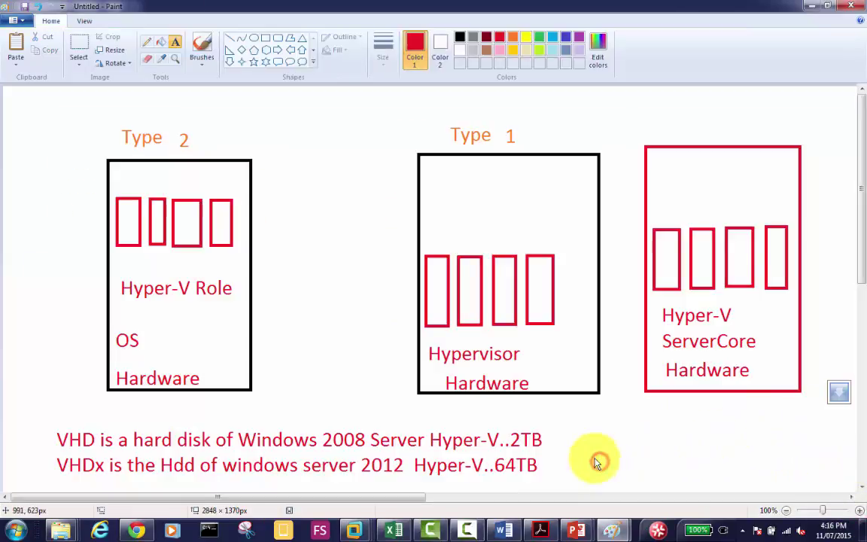
left_click(861, 455)
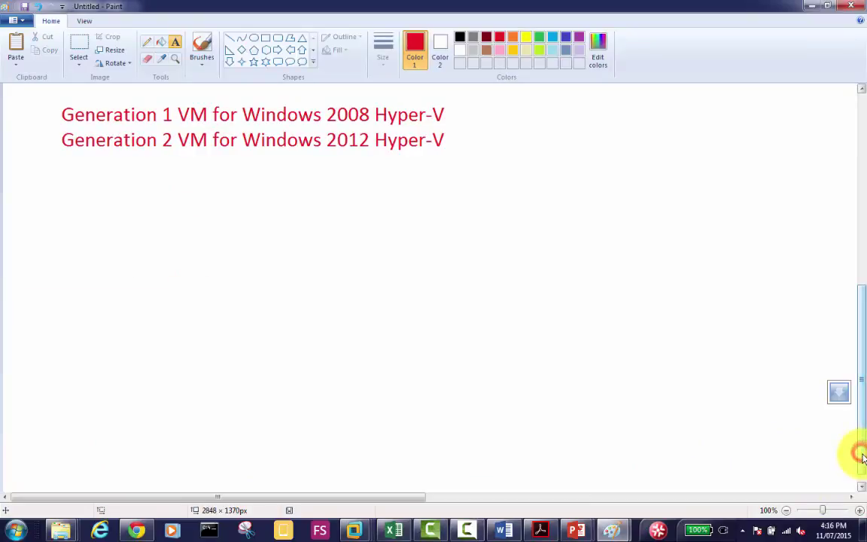
left_click_drag(862, 455, 859, 324)
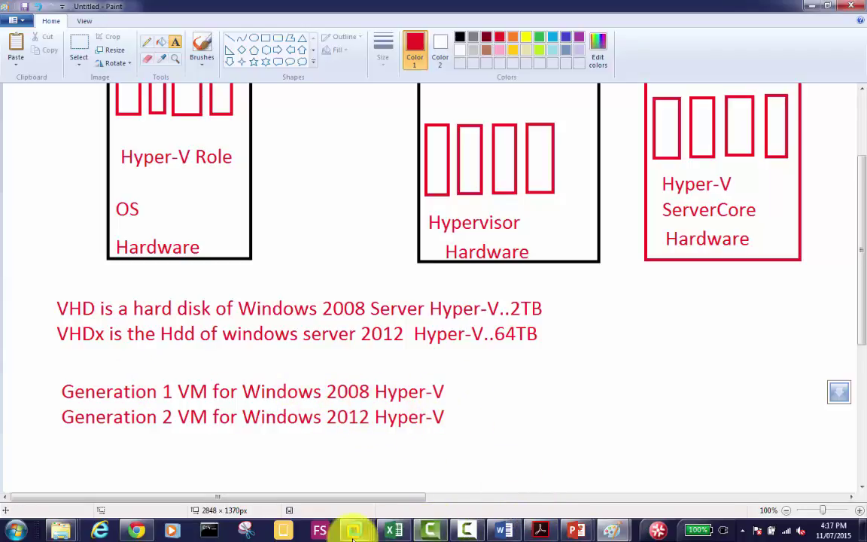
Step: Back in the Humb-Server02 wizard, choose Generation 2 and return to Specify Generation
mouse_move(354, 530)
left_click(388, 423)
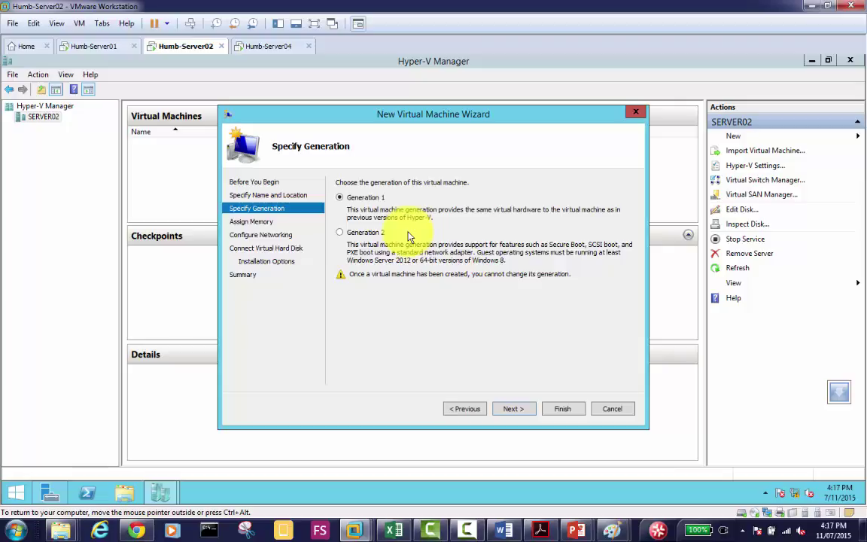
left_click(366, 234)
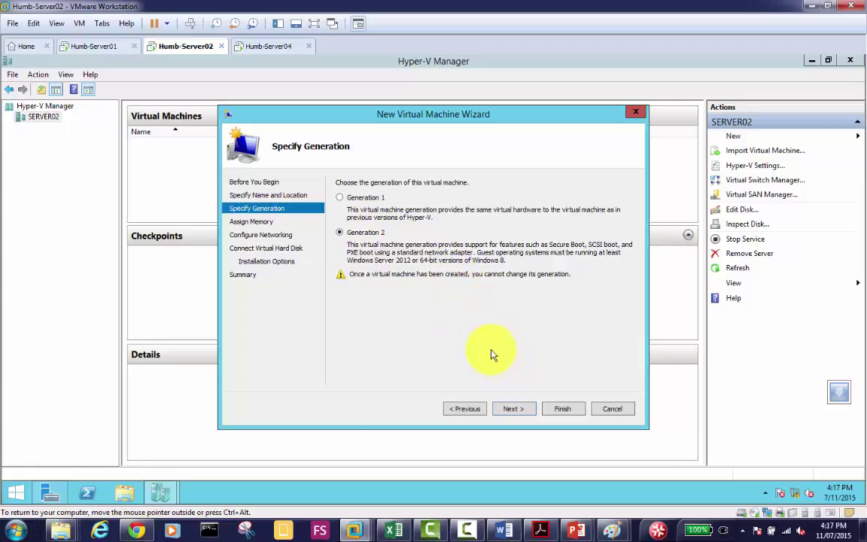
left_click(515, 407)
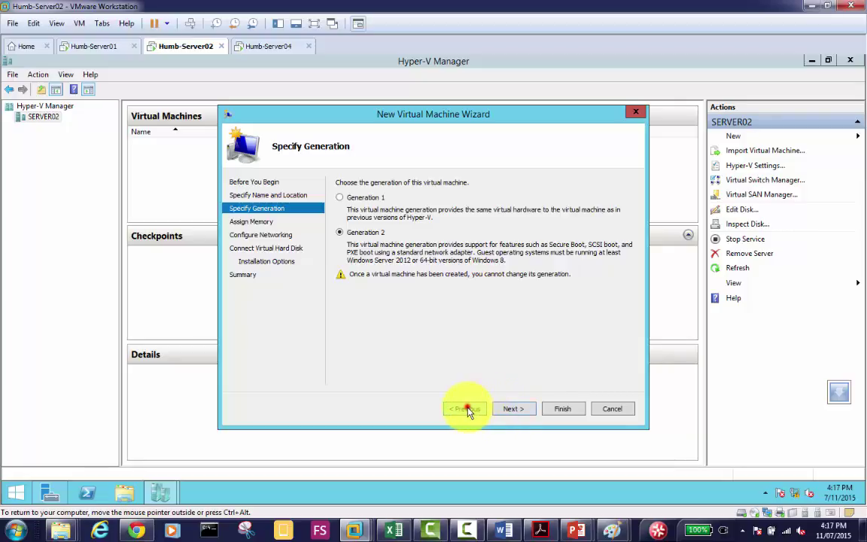
left_click(469, 409)
left_click(514, 411)
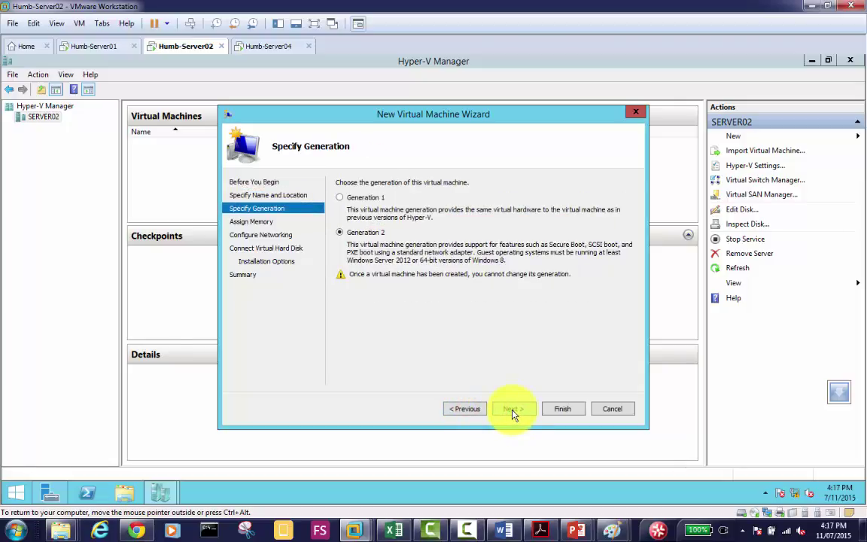
Step: On Assign Memory, keep 512 MB startup memory and enable Dynamic Memory
left_click(510, 410)
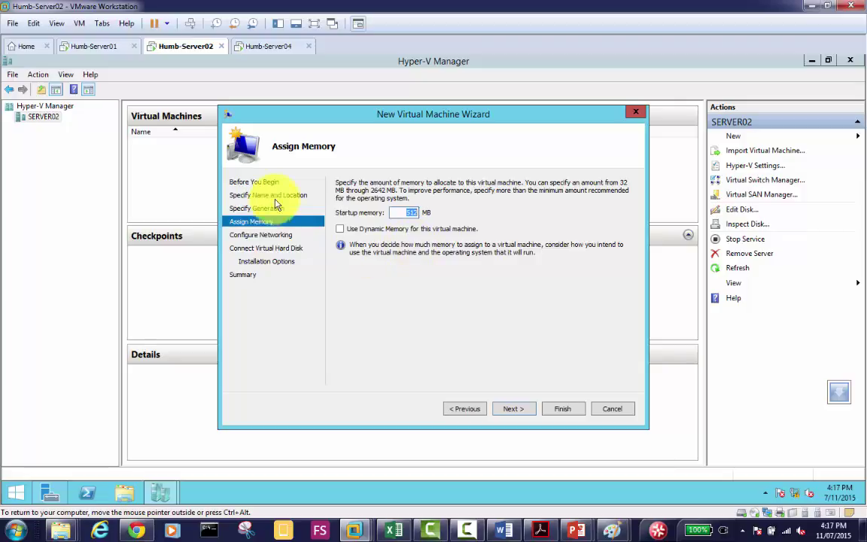
left_click(339, 229)
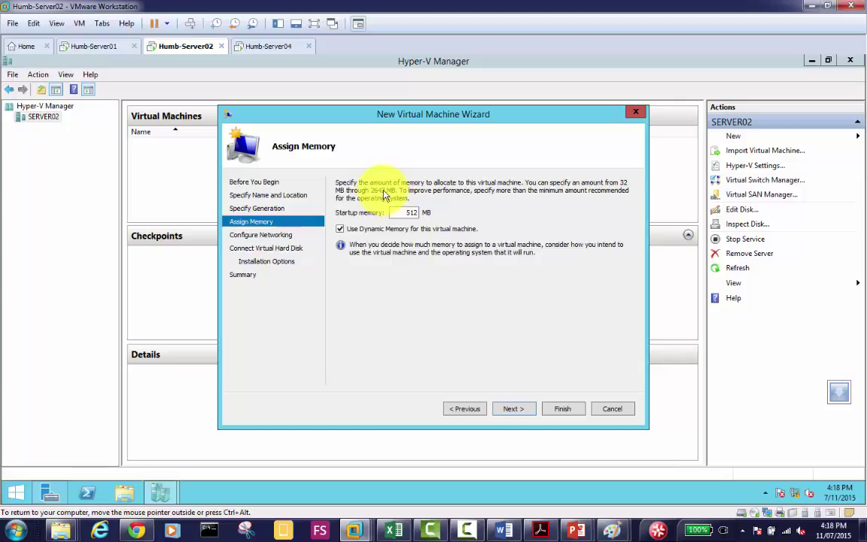
right_click(179, 48)
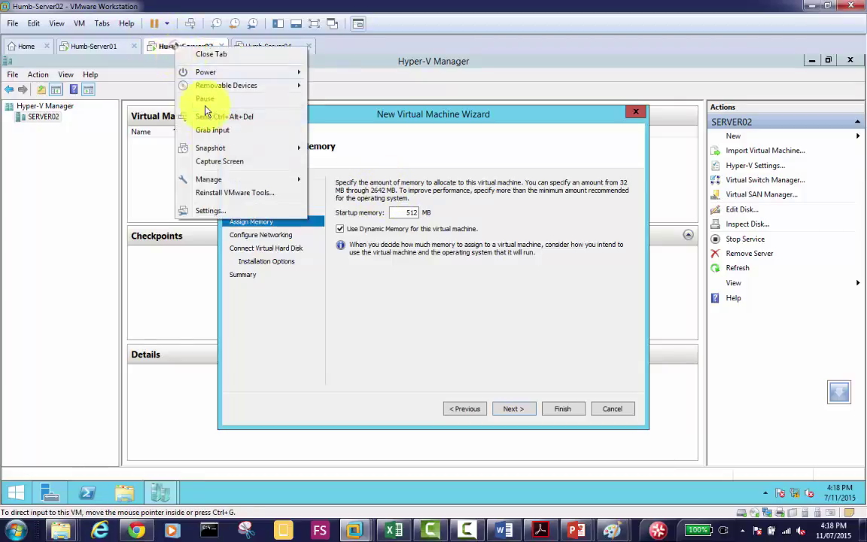
left_click(215, 209)
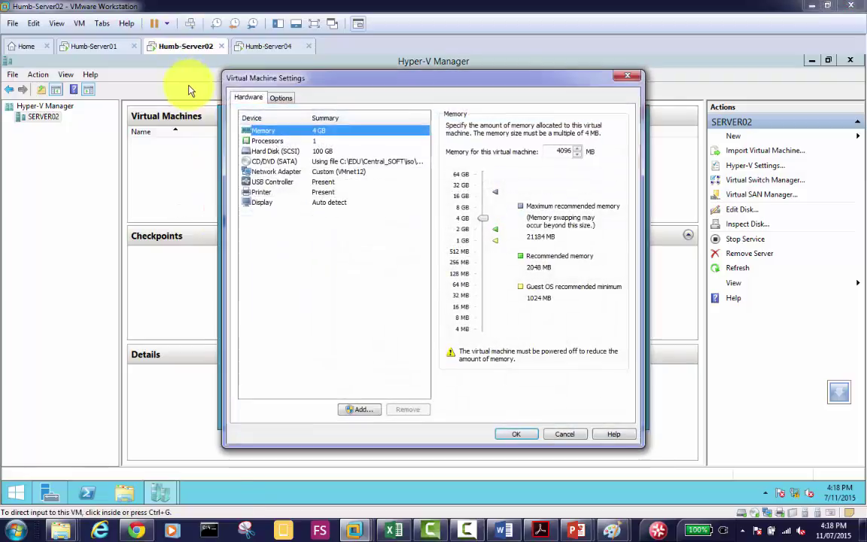
left_click(564, 433)
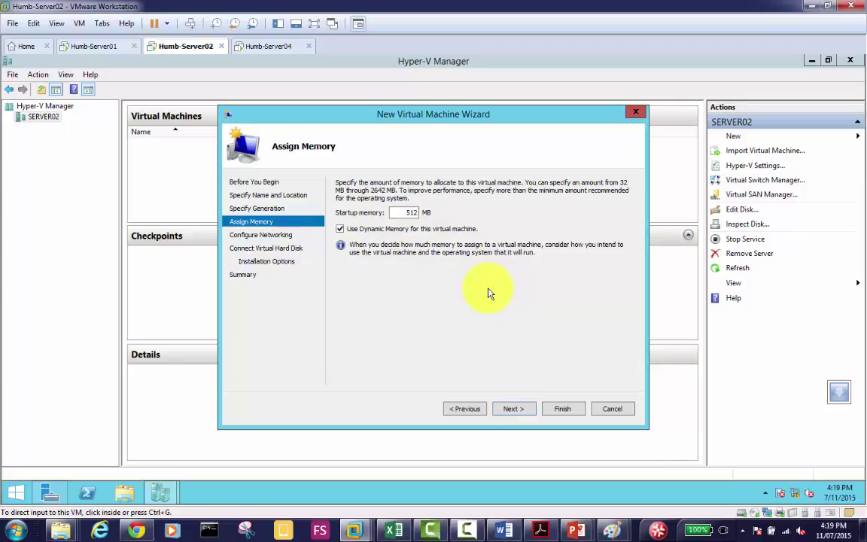
Step: Connect the new VM to the Intel(R) 82574L Gigabit Network Connection virtual switch
left_click(509, 411)
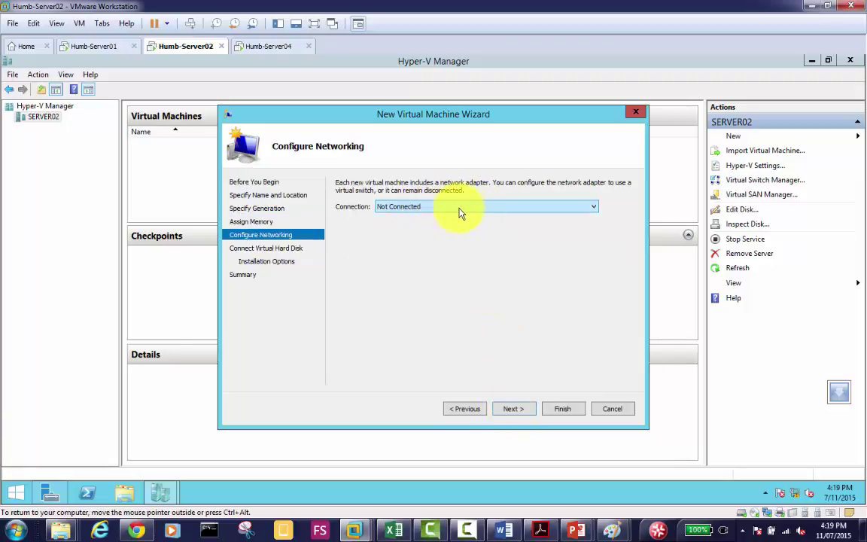
left_click(546, 211)
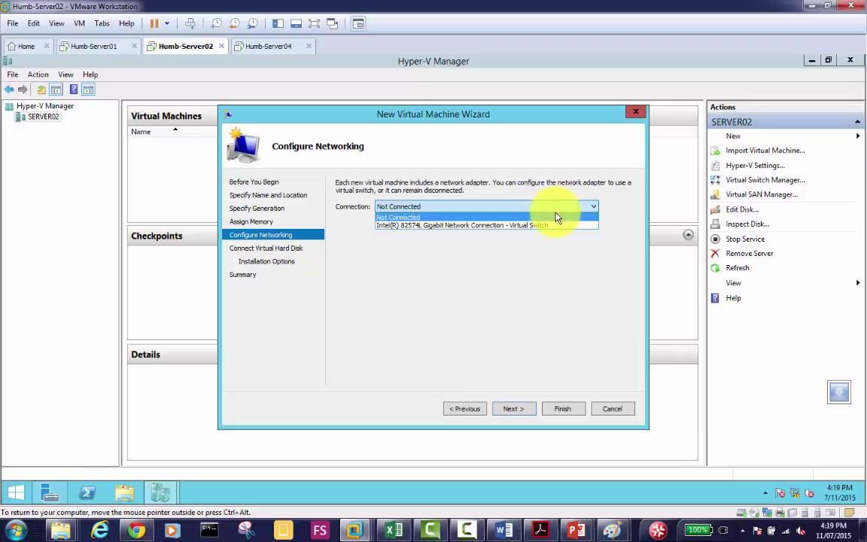
left_click(556, 217)
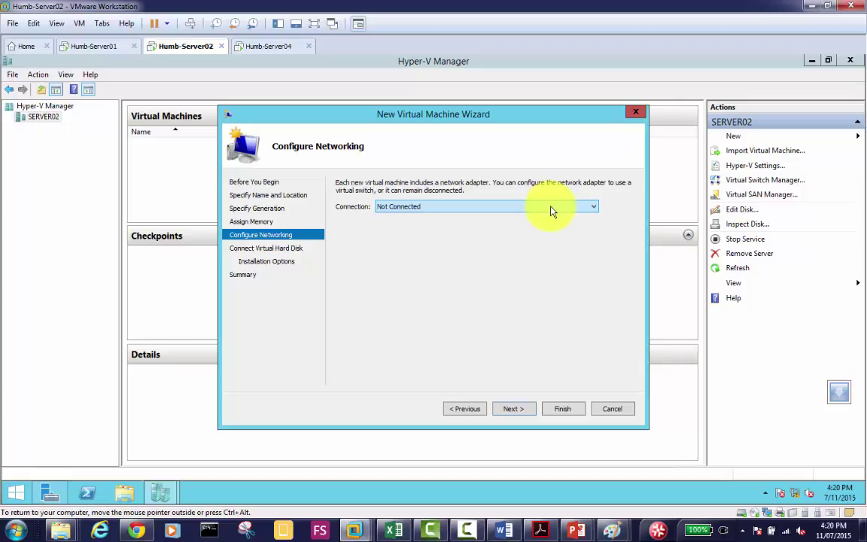
left_click(551, 207)
left_click(535, 227)
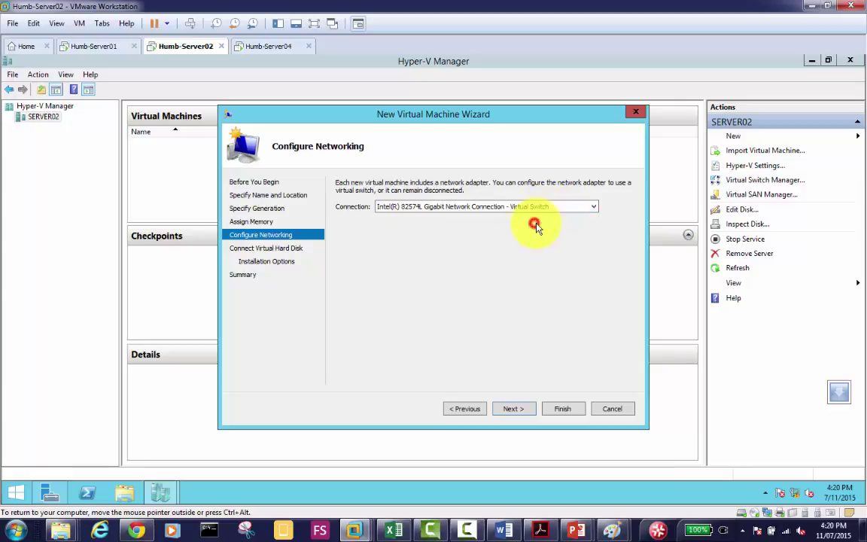
left_click(514, 410)
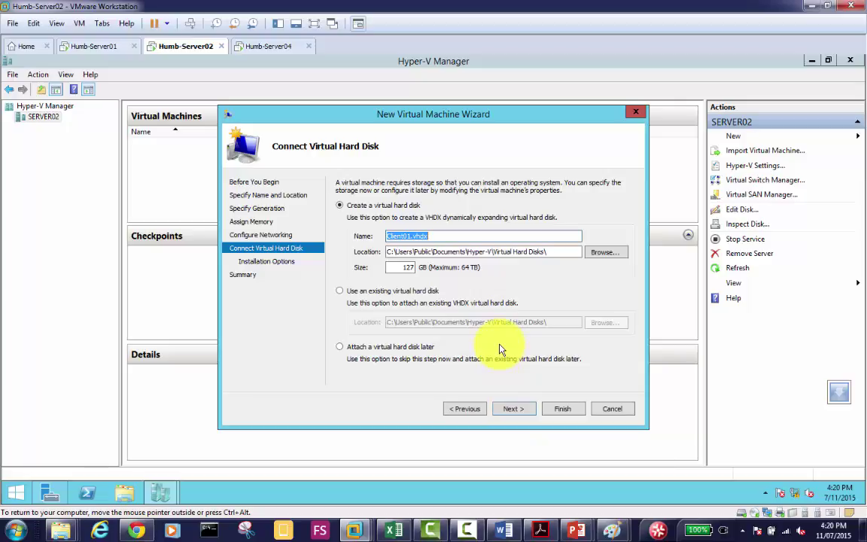
Step: Accept the default new 127 GB Client01.vhdx disk and continue to Installation Options
left_click(502, 407)
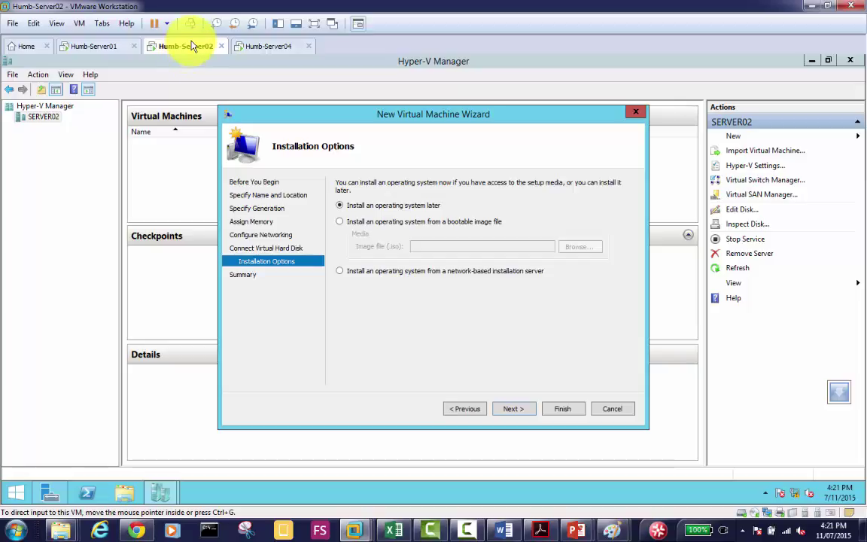
Step: Load Windows 7 Enterprise 64bit.iso into Humb-Server02's CD/DVD (SATA) drive via its Settings
right_click(175, 47)
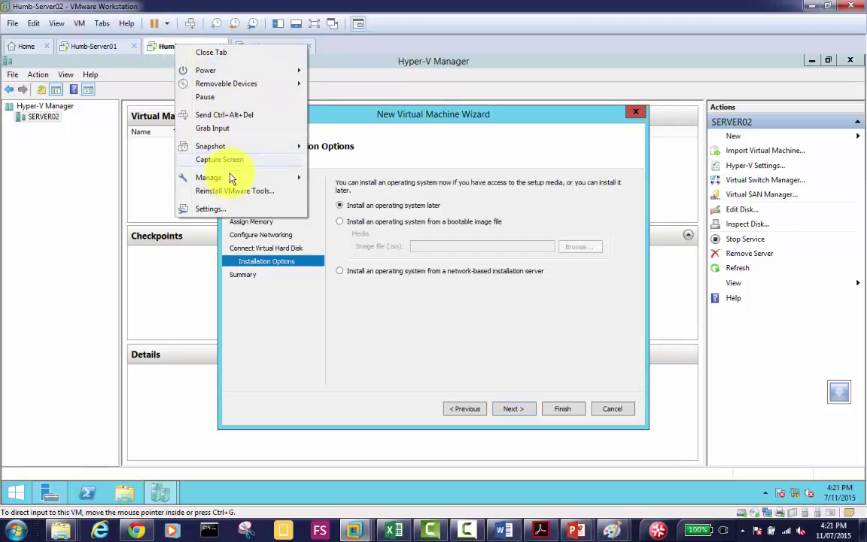
left_click(235, 208)
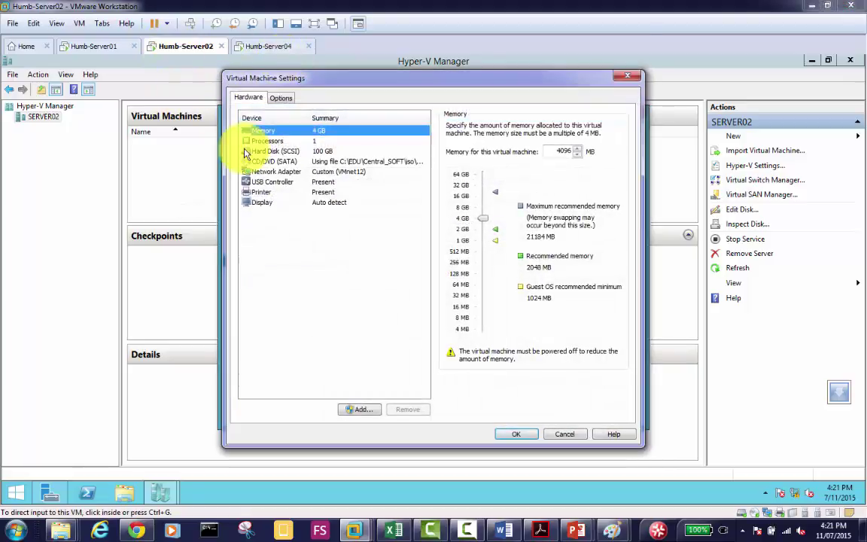
left_click(287, 162)
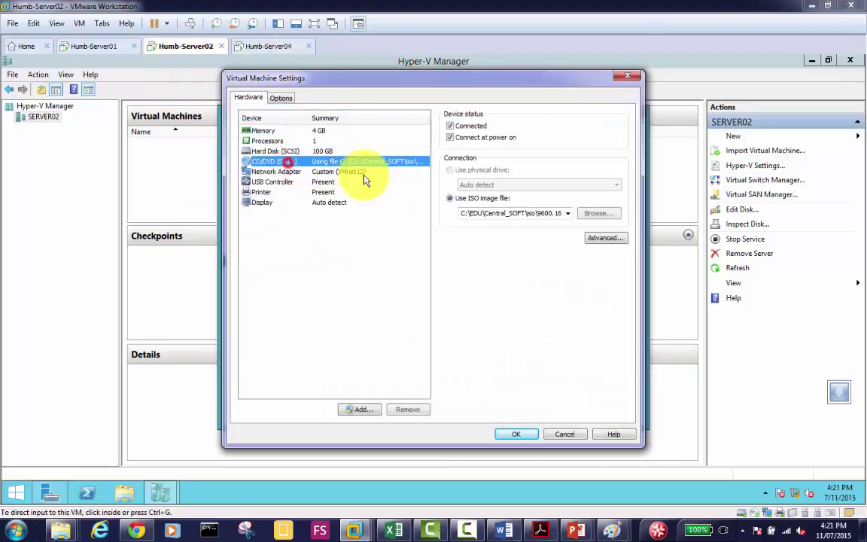
left_click(598, 213)
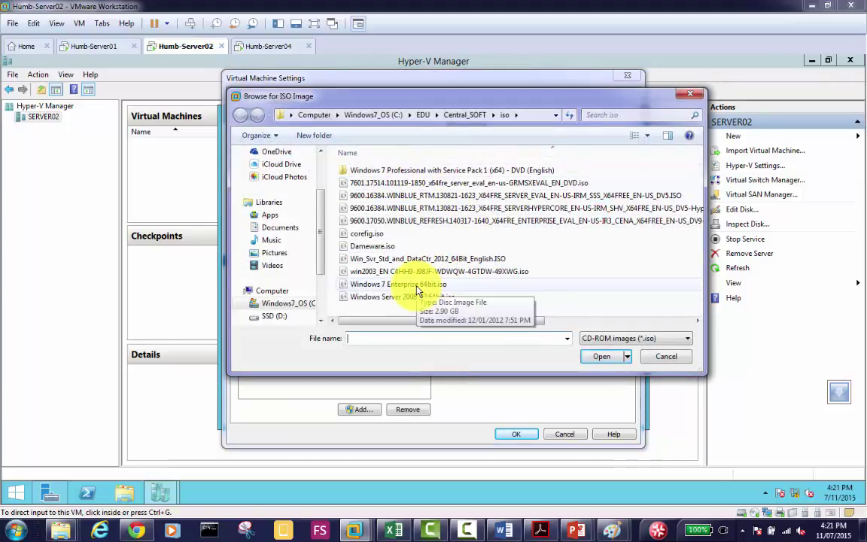
left_click(418, 290)
double_click(417, 290)
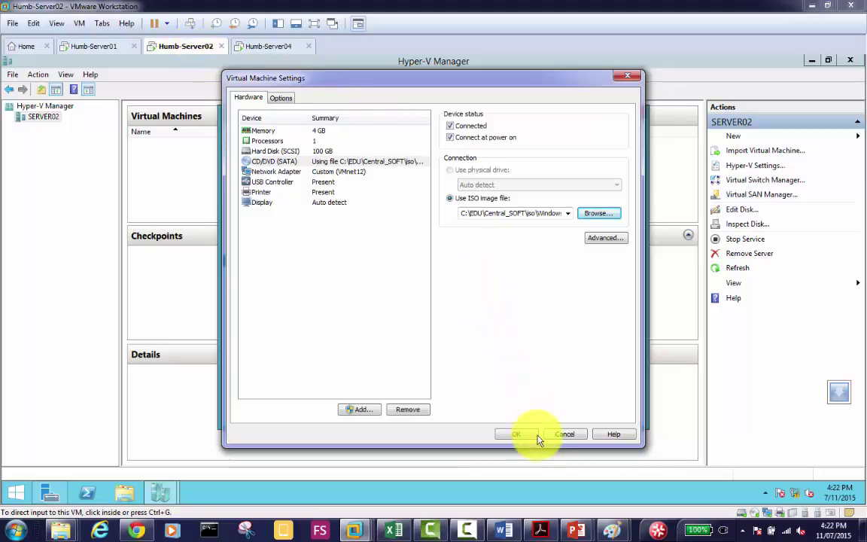
left_click(513, 435)
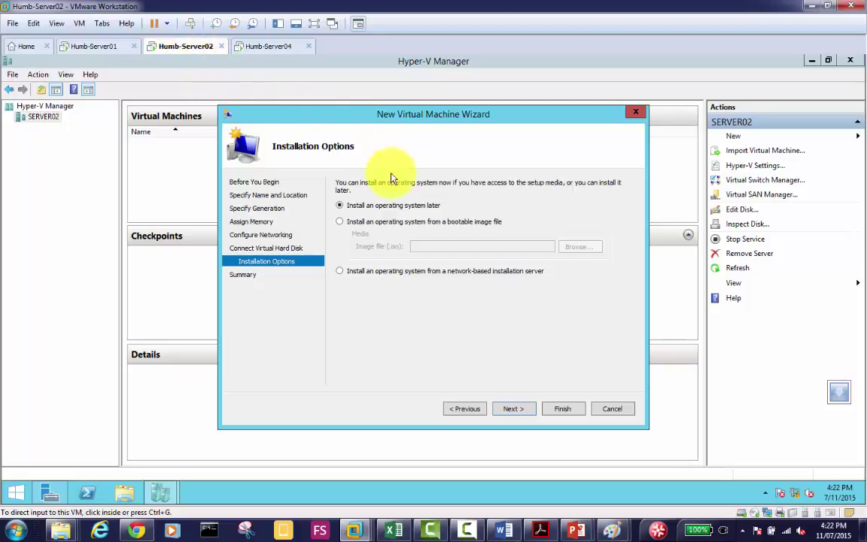
Step: Choose to install from a bootable image file, browse DVD Drive (D:), then cancel without choosing an image
left_click(372, 222)
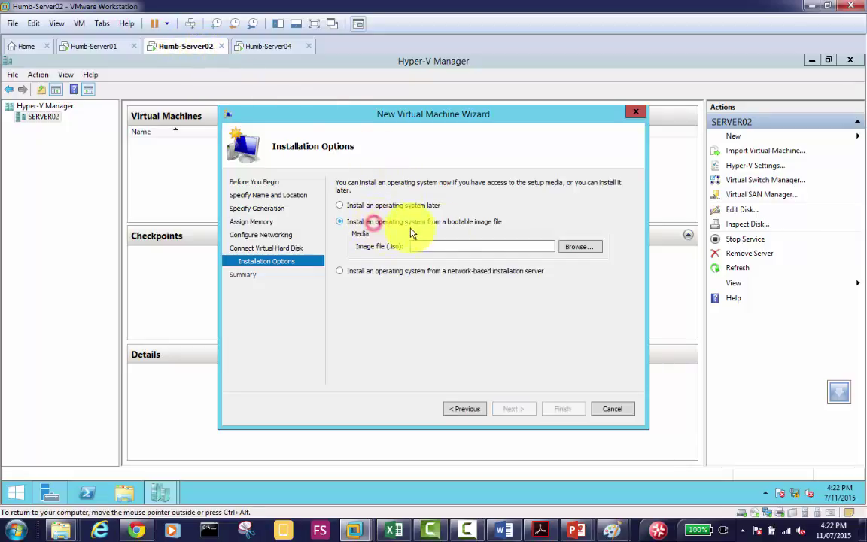
left_click(580, 246)
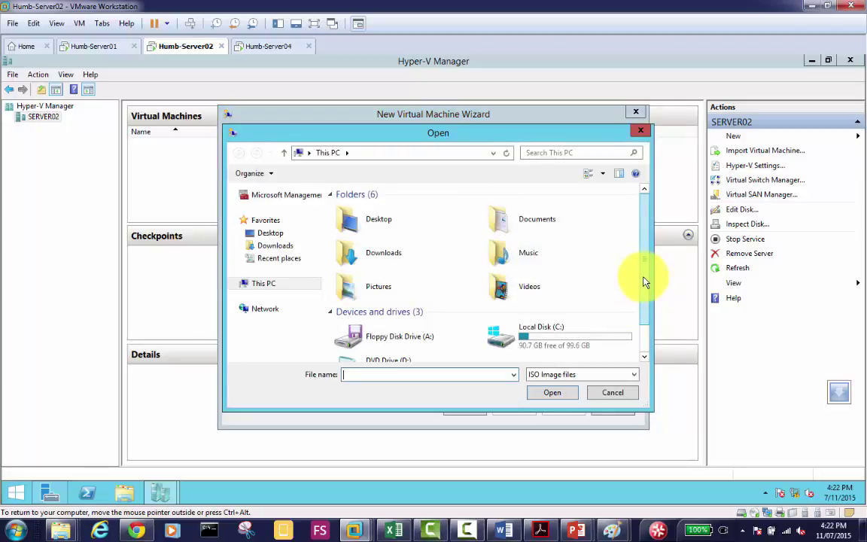
left_click_drag(643, 282, 644, 329)
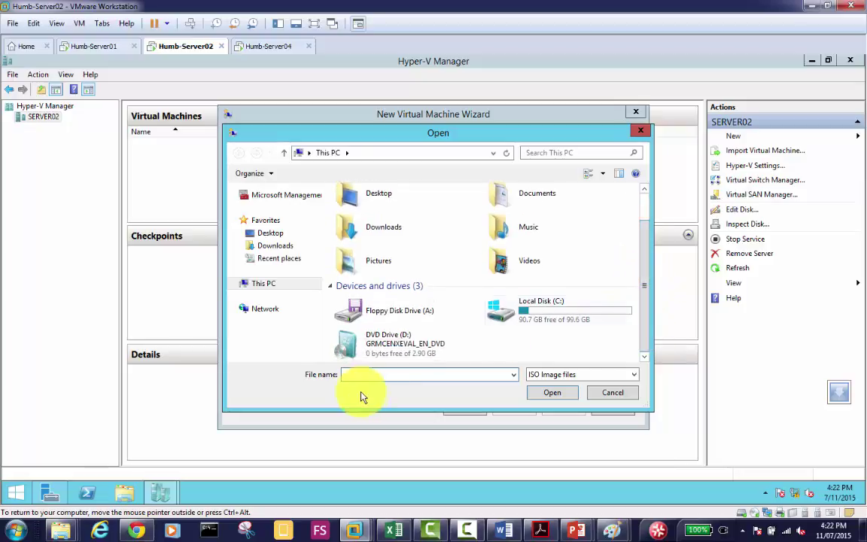
left_click(378, 345)
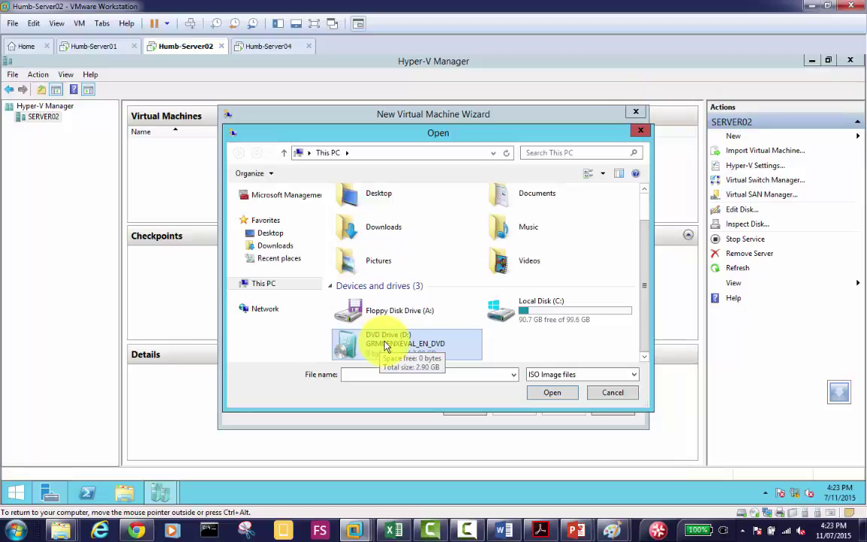
double_click(383, 344)
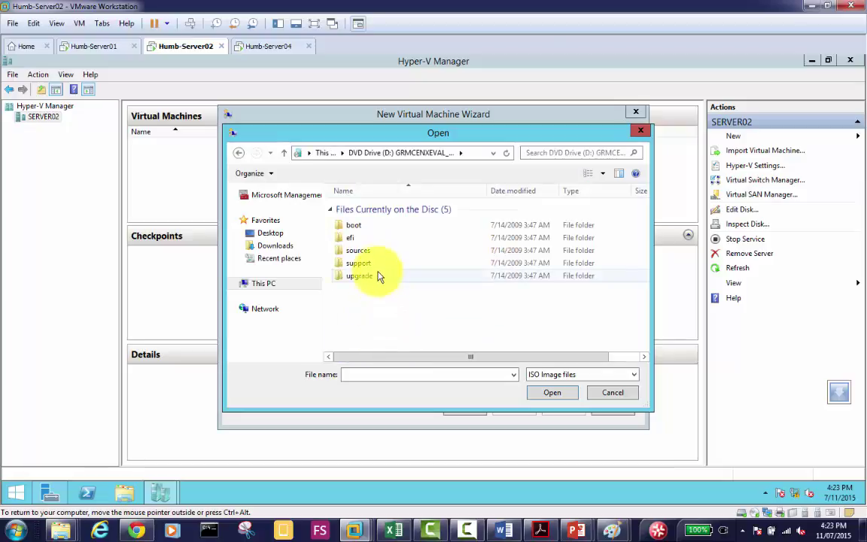
left_click(369, 158)
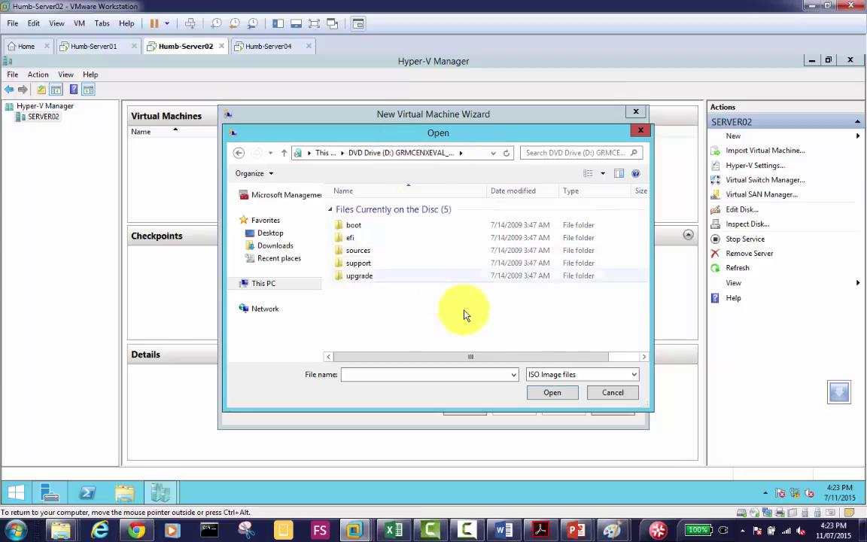
left_click(555, 378)
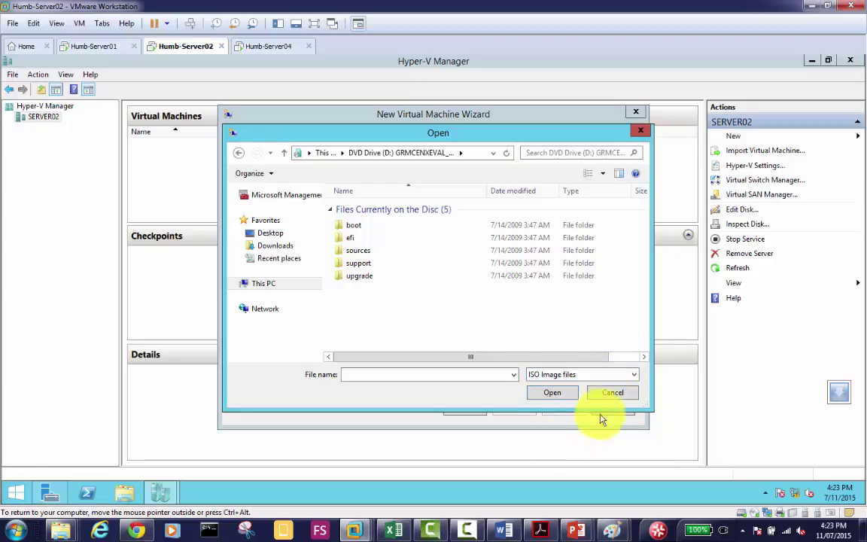
left_click(610, 392)
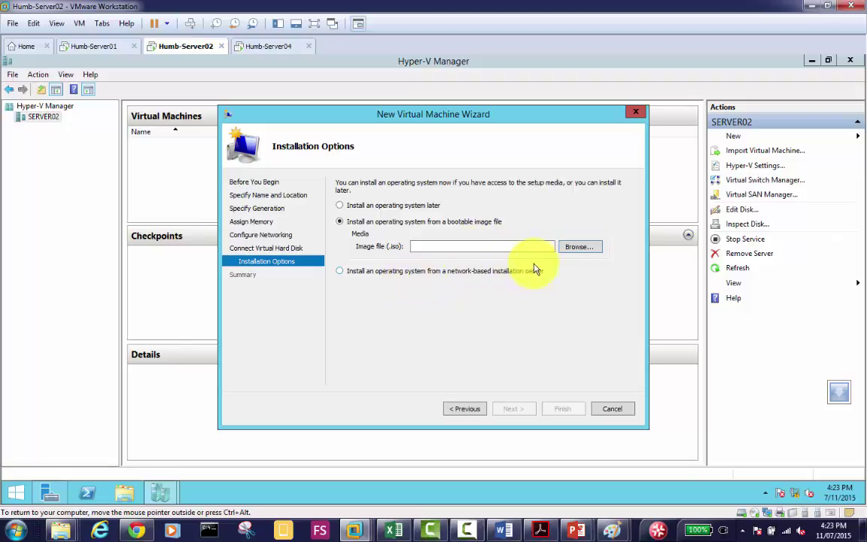
left_click(578, 246)
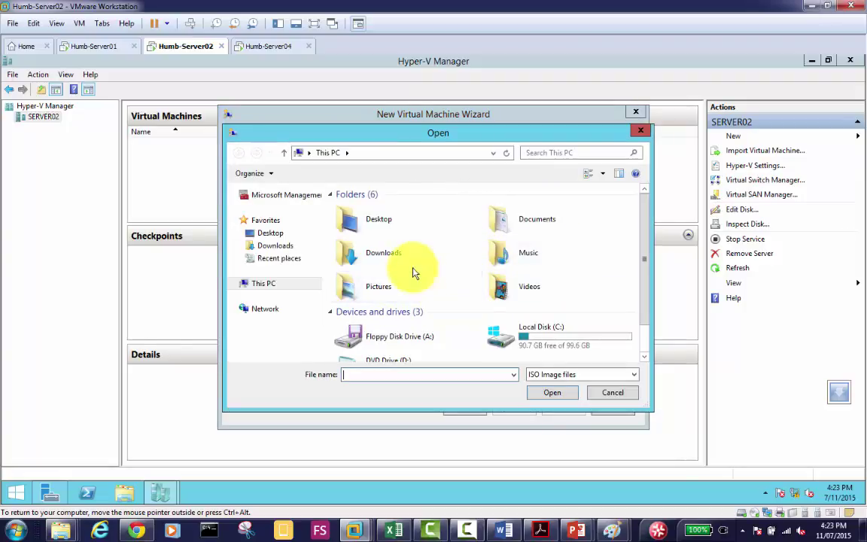
left_click(644, 342)
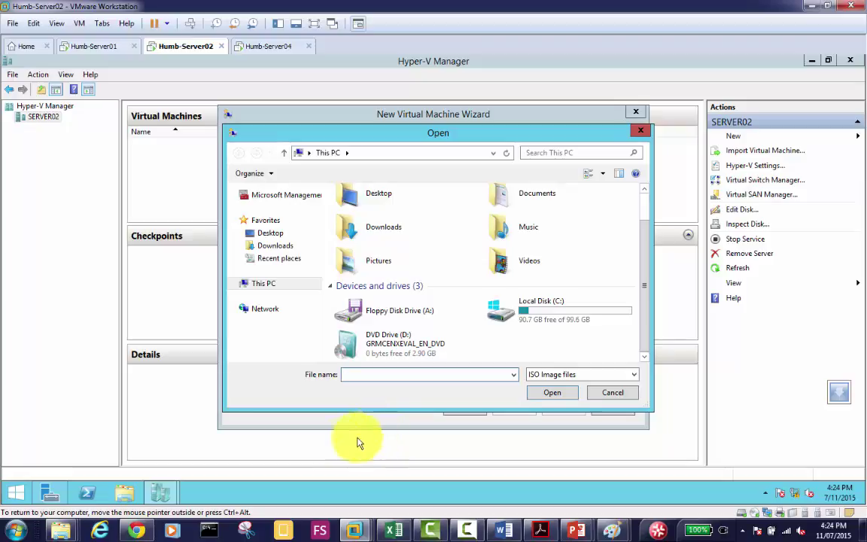
left_click(611, 397)
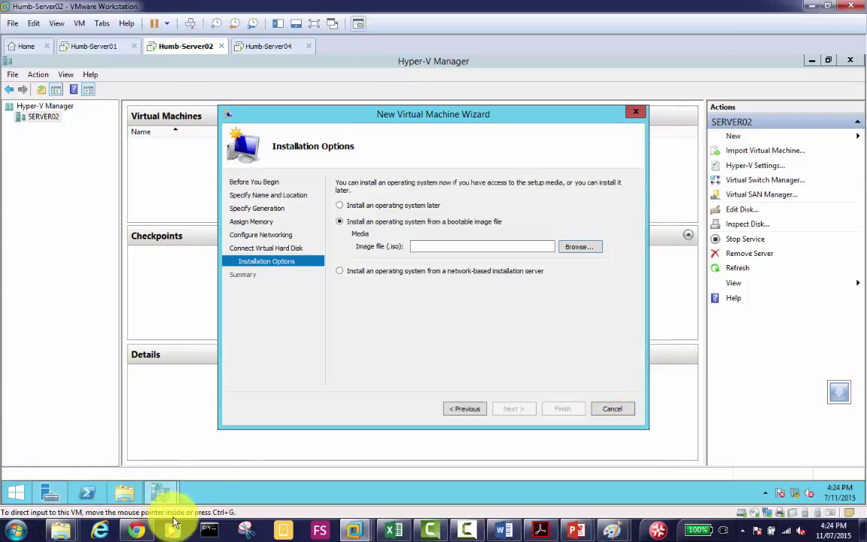
Step: Show the host desktop and bring back the host's C: drive Explorer window
left_click(467, 12)
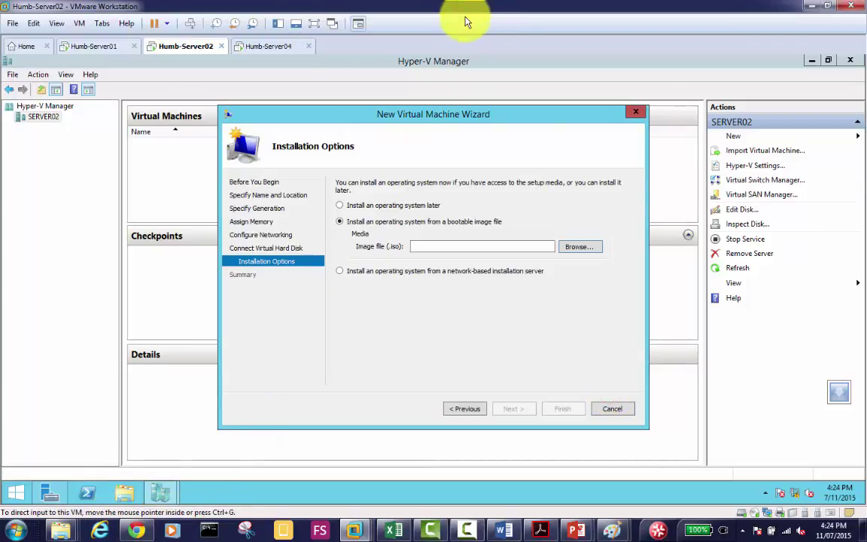
key("super")
key("Escape")
key("super+d")
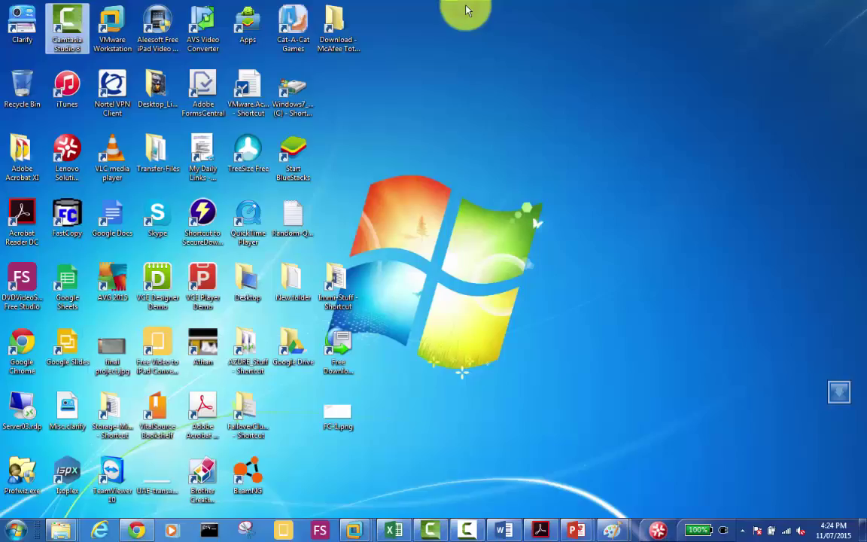
mouse_move(60, 531)
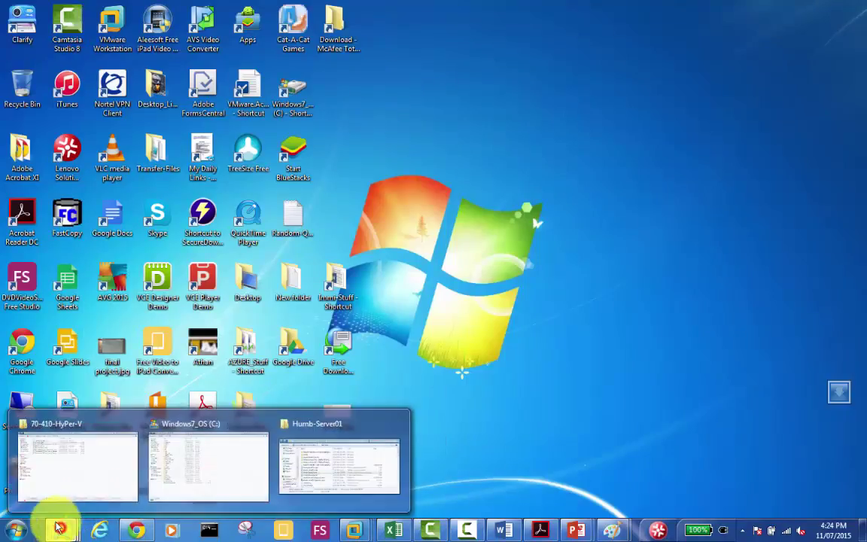
left_click(204, 455)
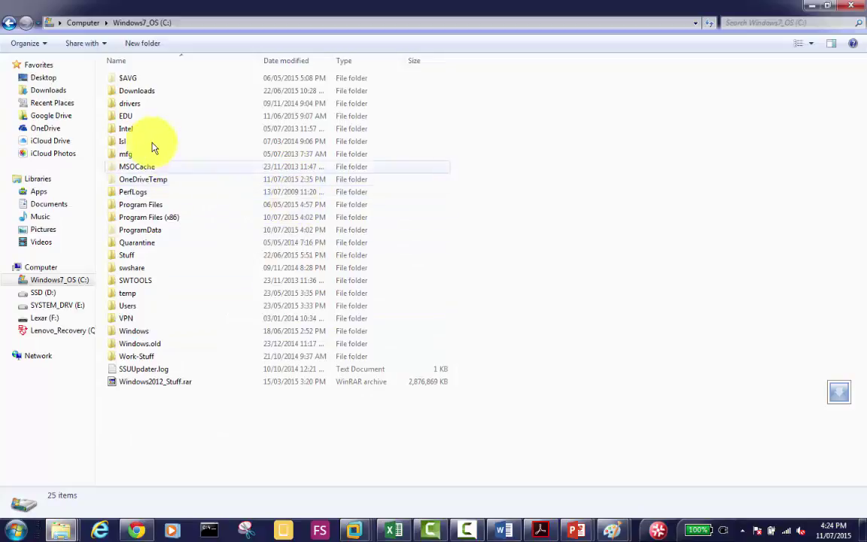
Step: Copy Windows 7 Enterprise 64bit.iso from C:\EDU\Central_SOFT\iso, then return to the Humb-Server02 VM
double_click(129, 116)
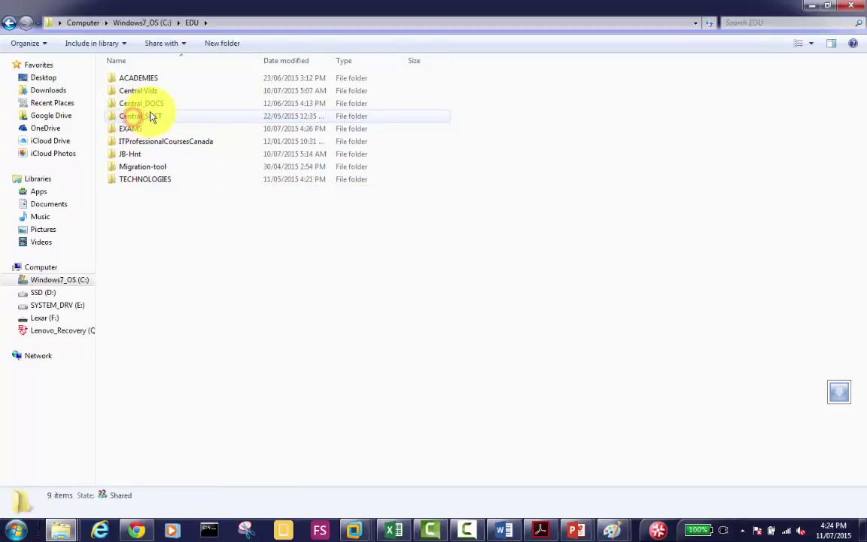
double_click(136, 118)
double_click(144, 92)
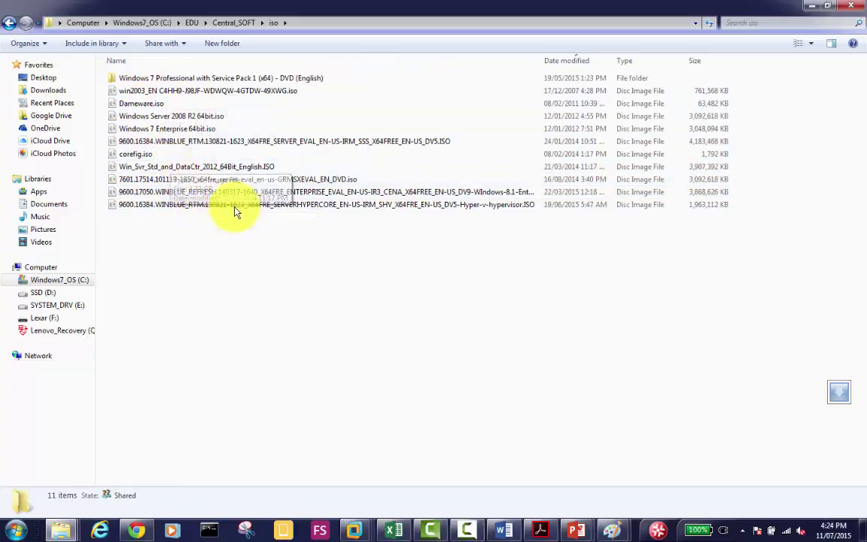
right_click(172, 129)
left_click(218, 393)
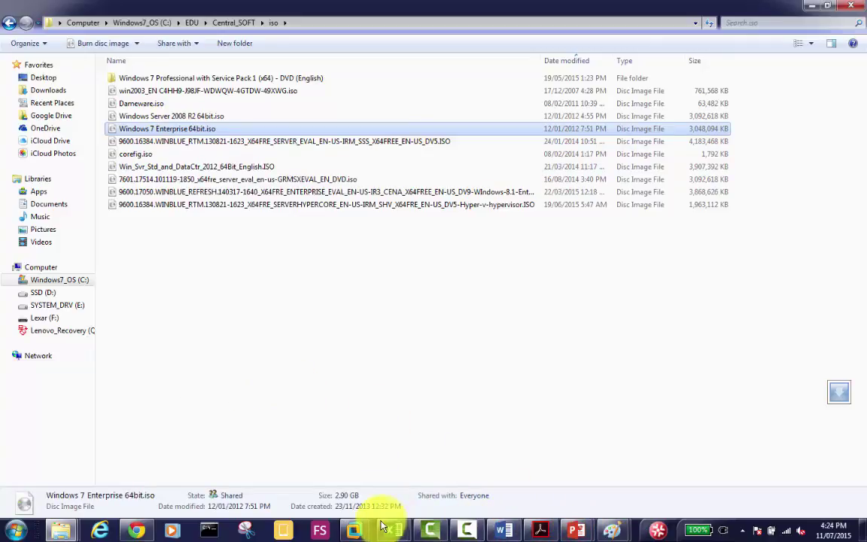
left_click(356, 529)
left_click(397, 413)
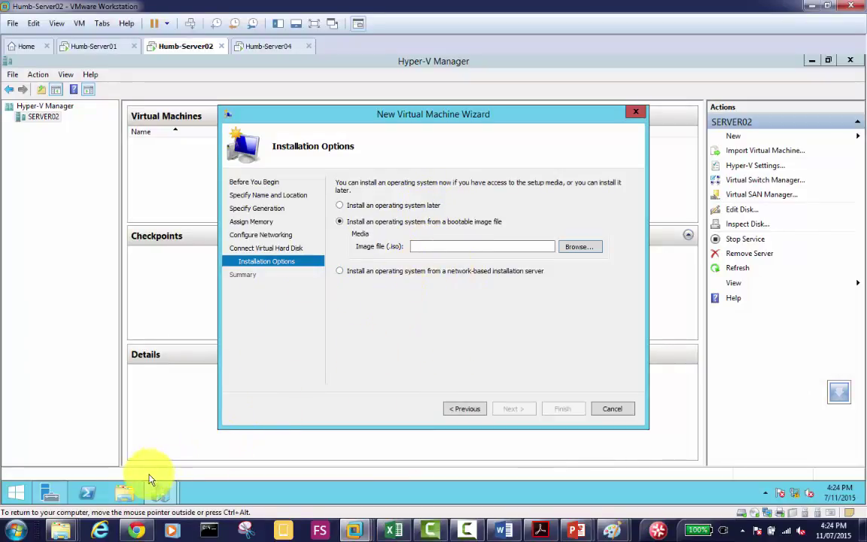
Step: Paste the Windows 7 Enterprise 64bit ISO into the guest's Local Disk (C:)
left_click(123, 492)
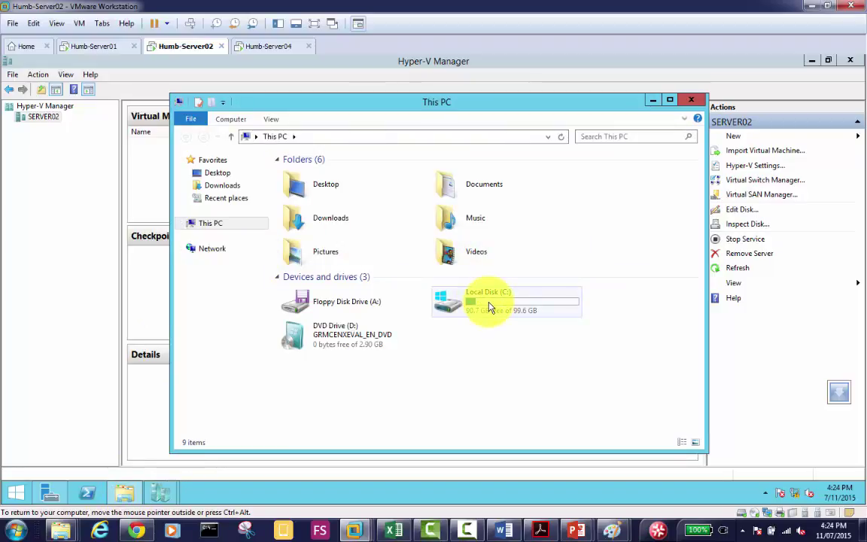
double_click(488, 302)
right_click(309, 252)
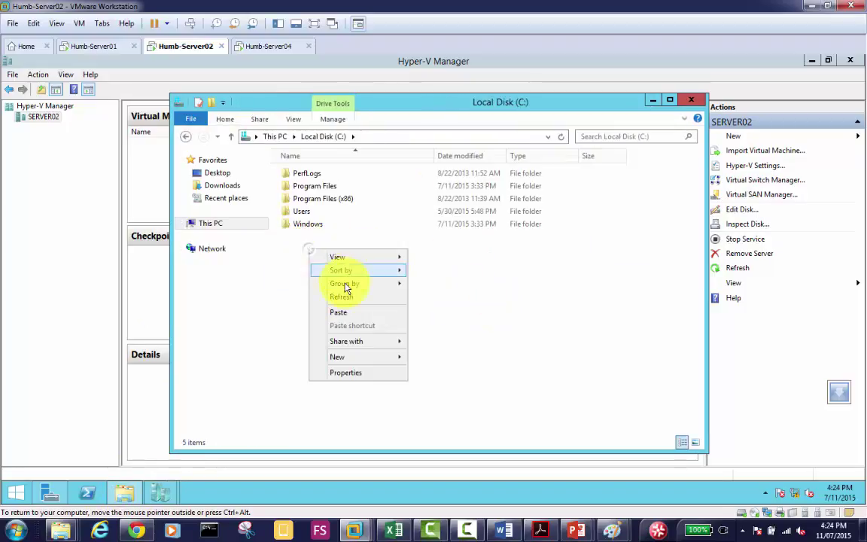
left_click(353, 320)
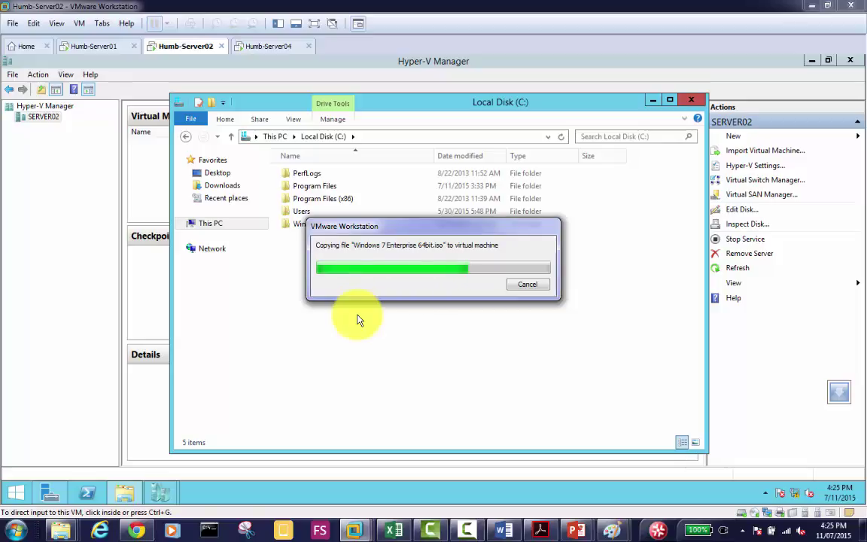
Step: Wait for the ISO copy to finish, opening and dismissing the Humb-Server02 tab menu
right_click(184, 47)
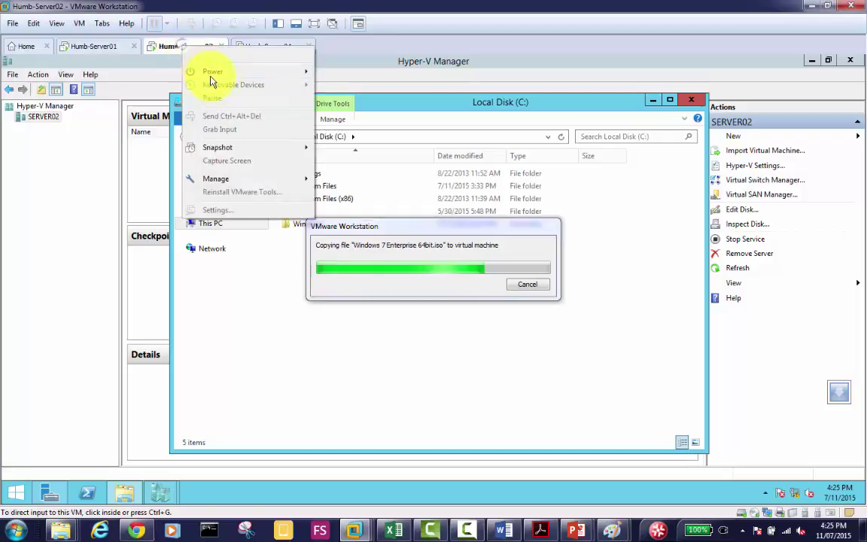
left_click(485, 7)
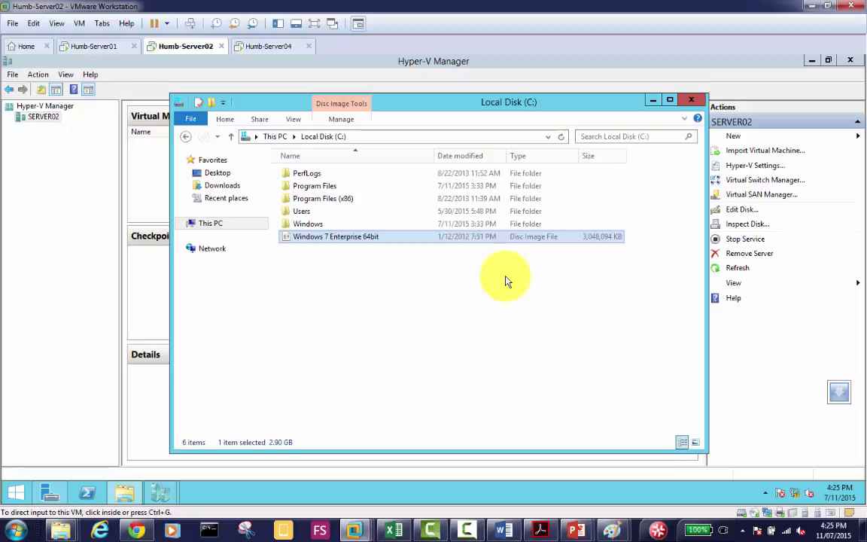
Step: Return input to the VM and bring the Hyper-V New Virtual Machine Wizard forward
left_click(405, 274)
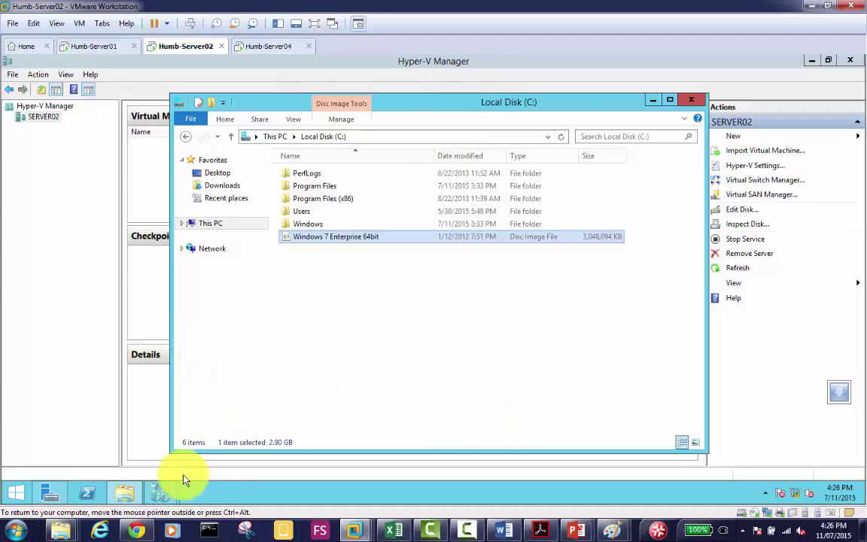
mouse_move(159, 499)
left_click(228, 425)
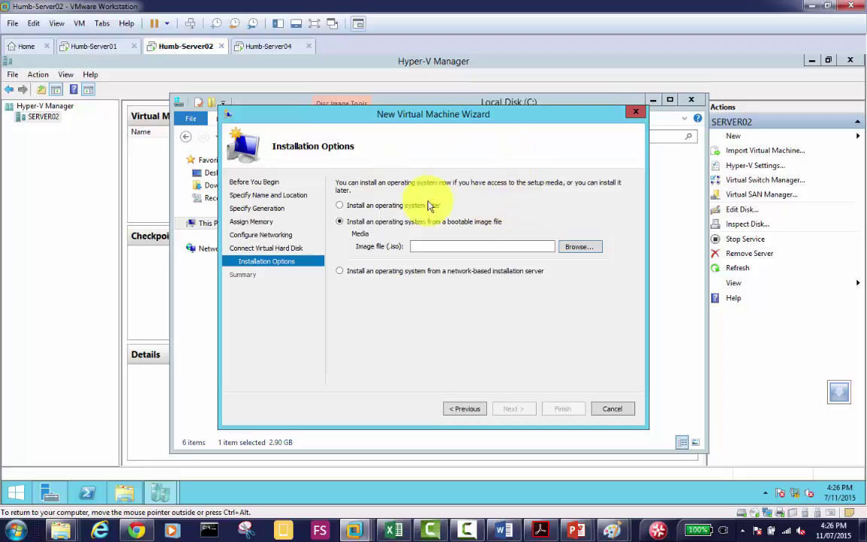
Step: Select C:\Windows 7 Enterprise 64bit.iso as the wizard's bootable install image
left_click(570, 251)
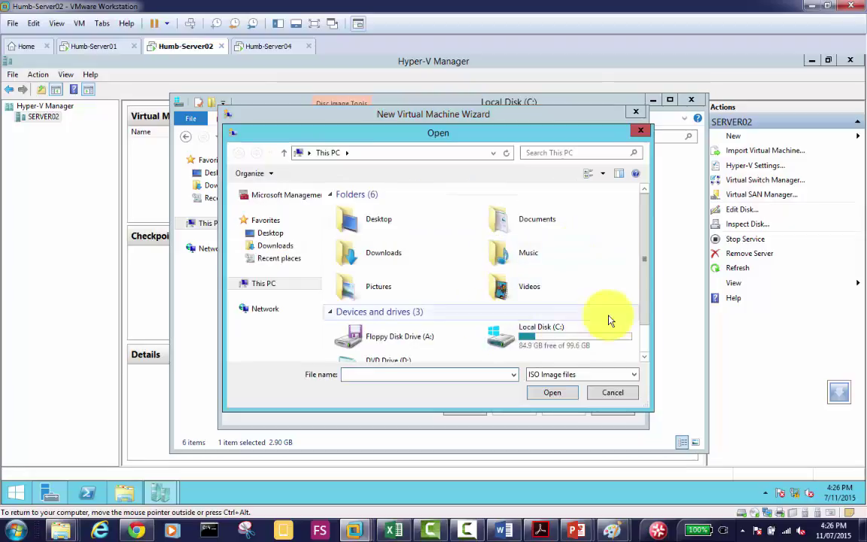
double_click(555, 336)
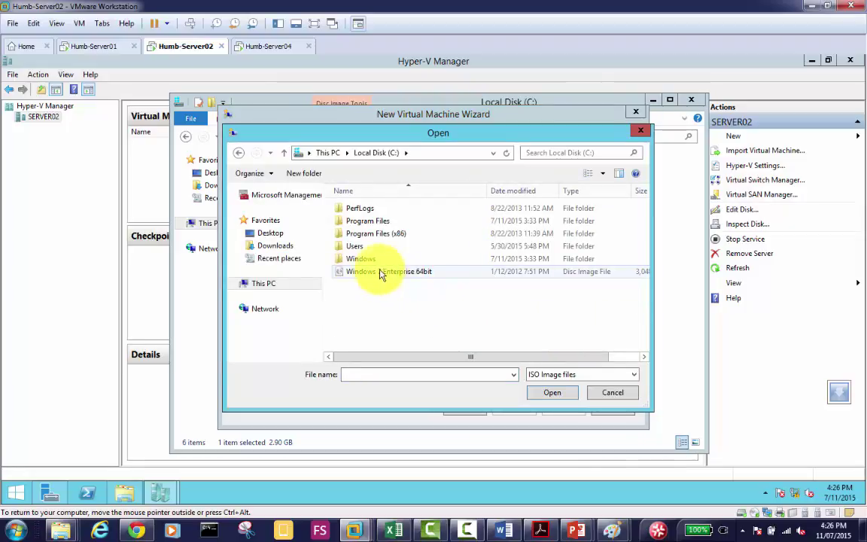
double_click(385, 271)
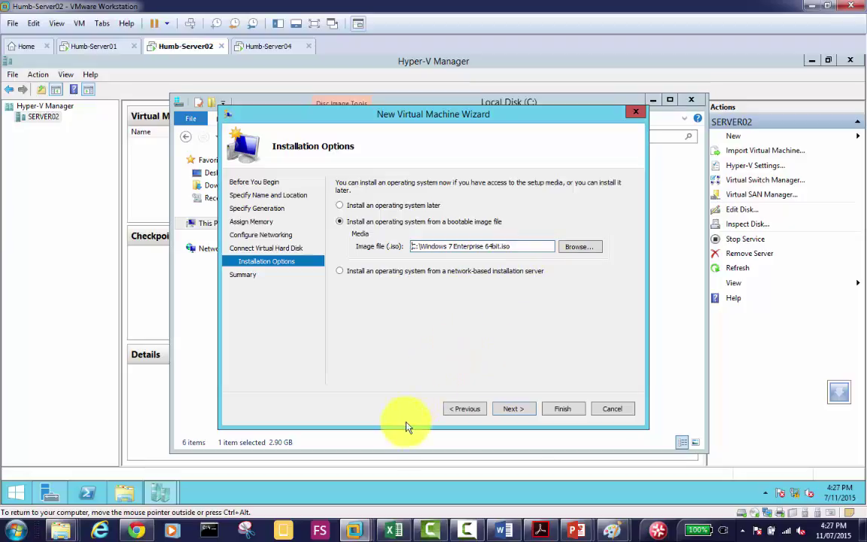
Step: Review the Summary page and finish creating the Client01 virtual machine
left_click(512, 409)
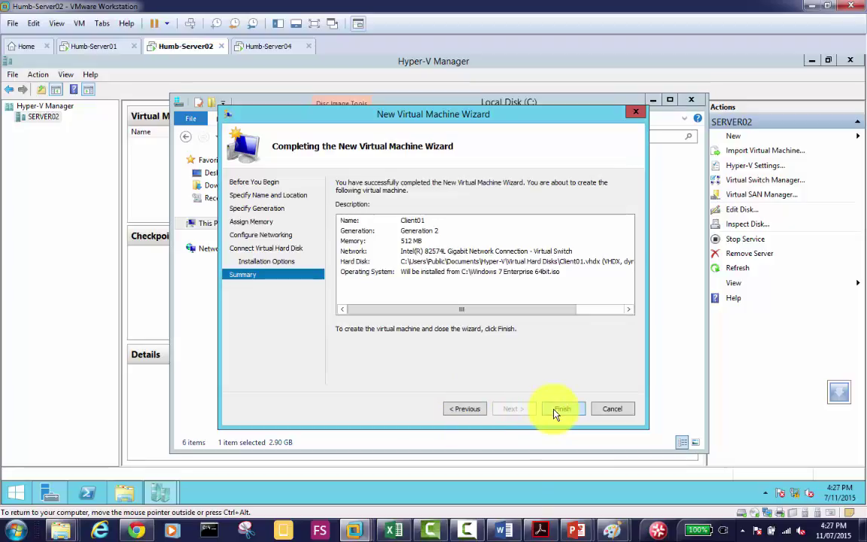
left_click(466, 409)
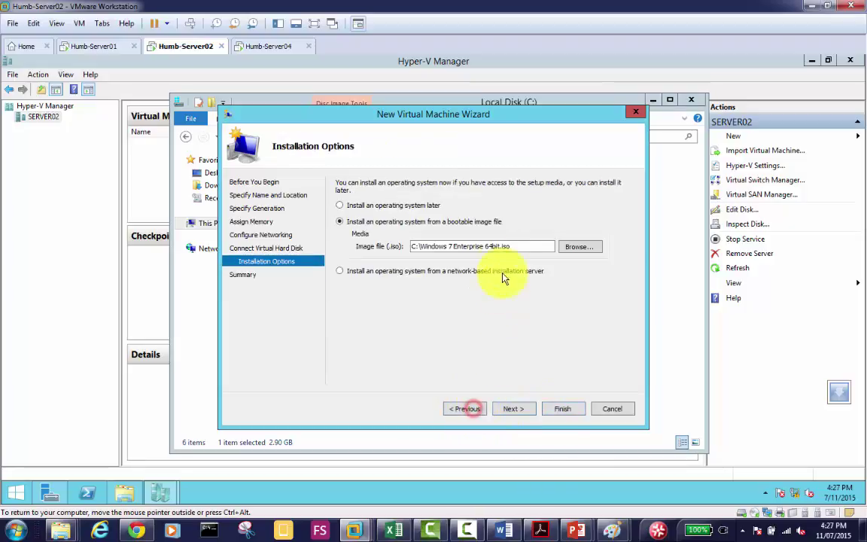
left_click(527, 414)
left_click(564, 416)
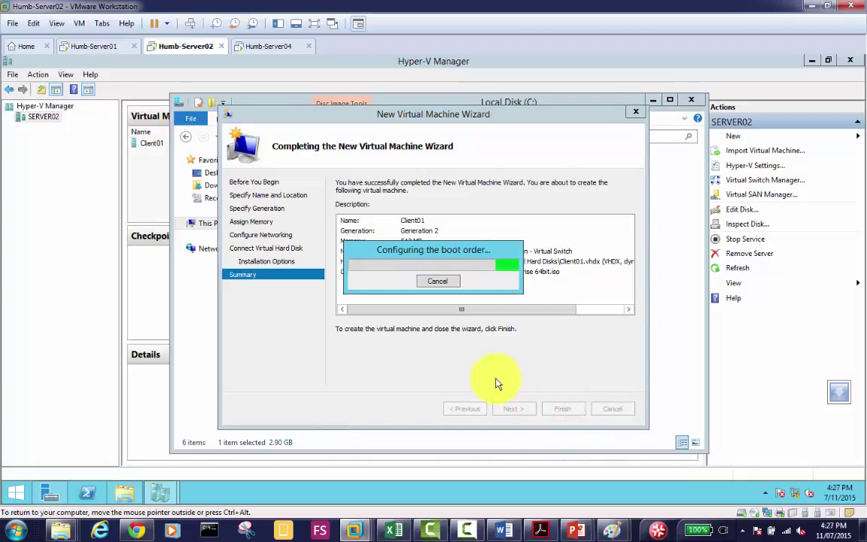
Step: Minimize the Local Disk (C:) window and start Client01 in Hyper-V Manager
left_click(653, 100)
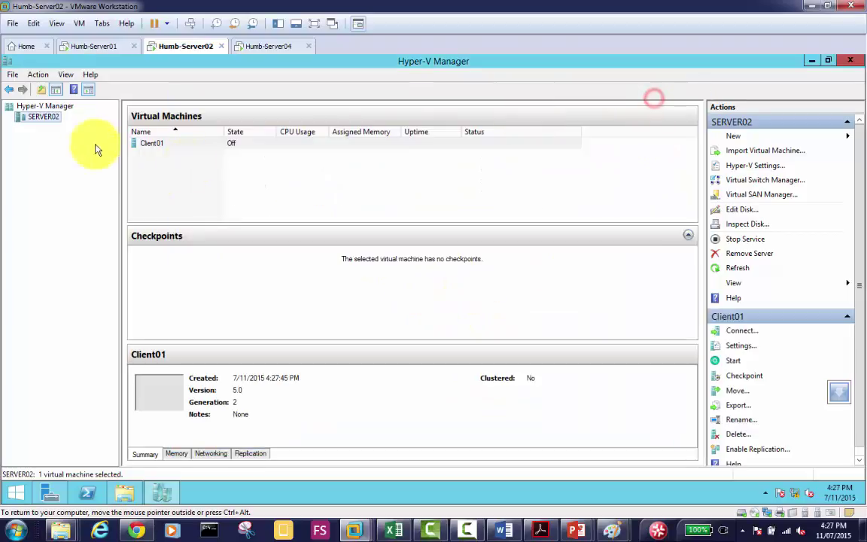
left_click(152, 143)
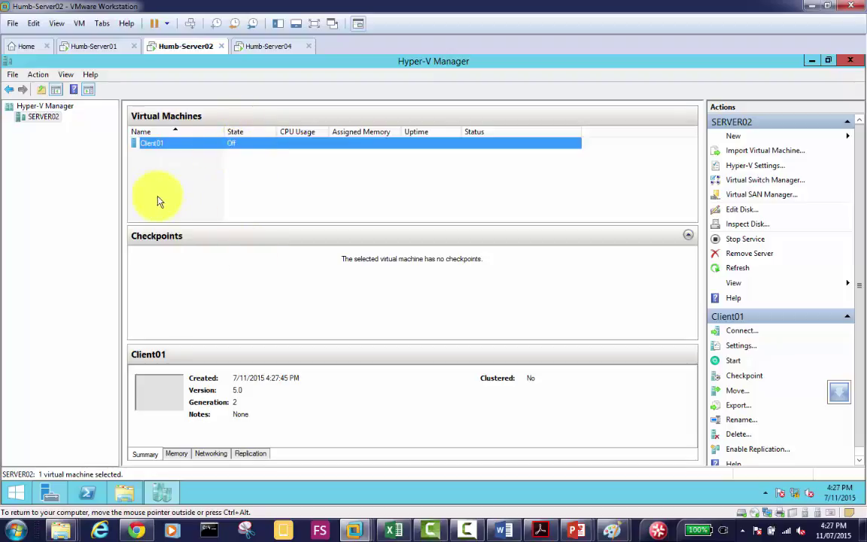
right_click(158, 148)
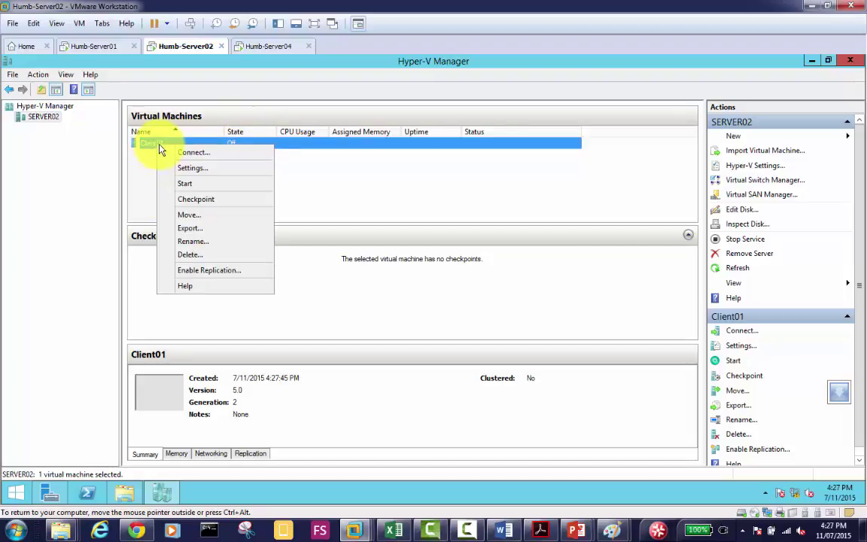
left_click(202, 191)
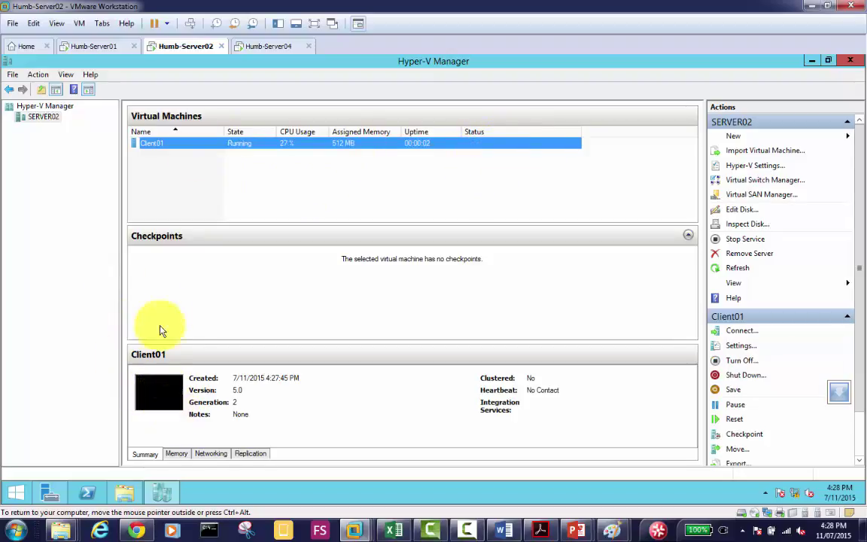
Step: Review Client01's Memory, Networking, Replication and Summary details, ending on Memory
left_click(178, 454)
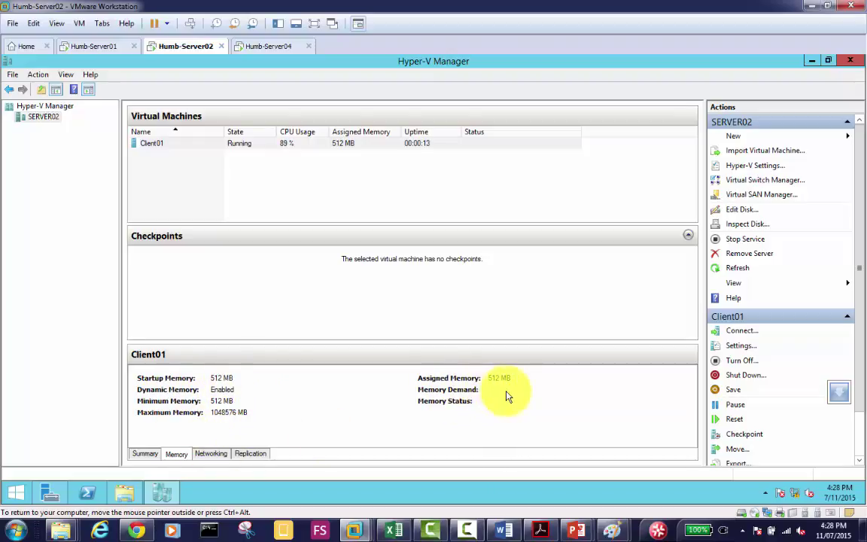
left_click(211, 455)
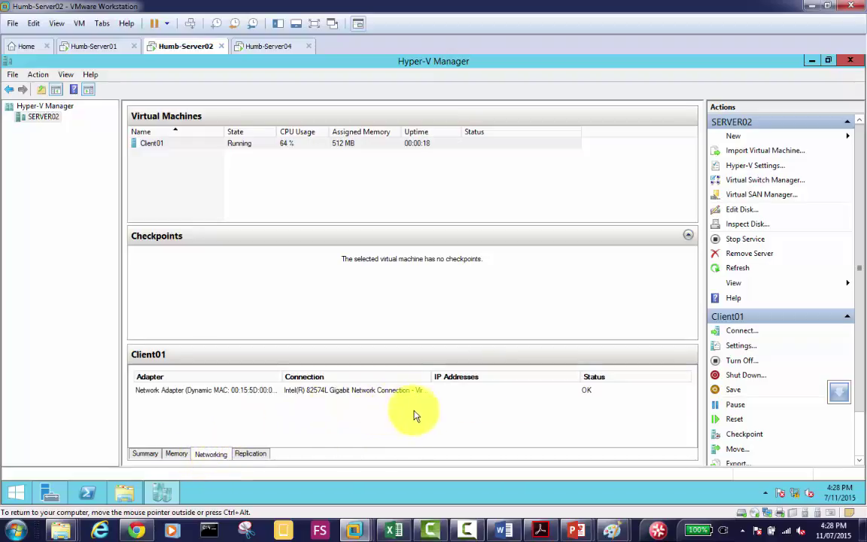
left_click(249, 454)
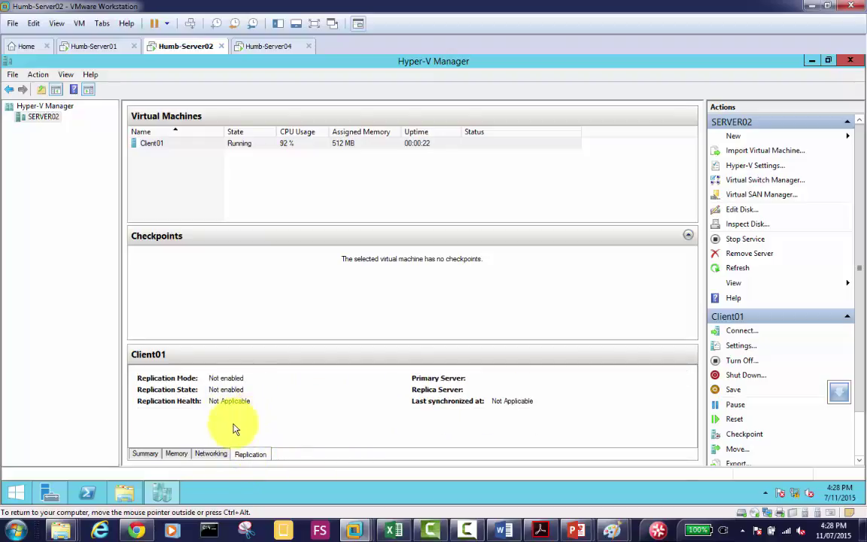
left_click(146, 453)
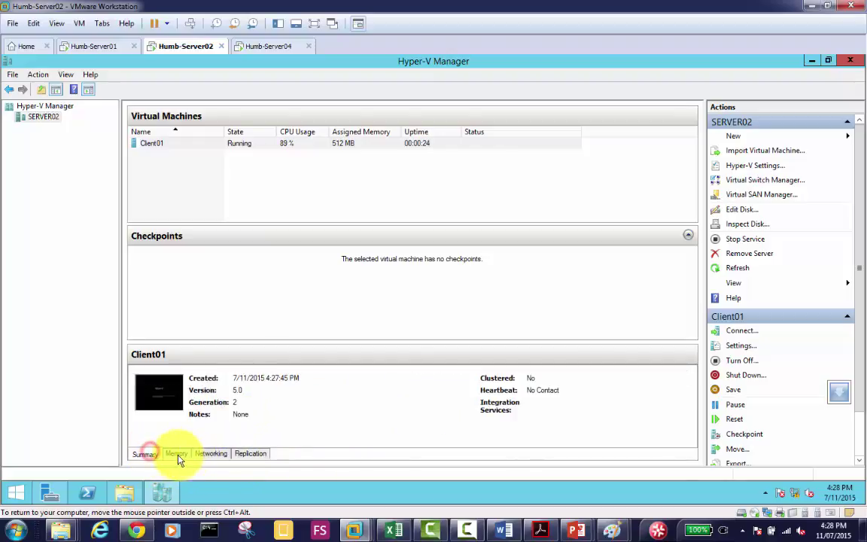
left_click(177, 454)
left_click(204, 454)
left_click(180, 453)
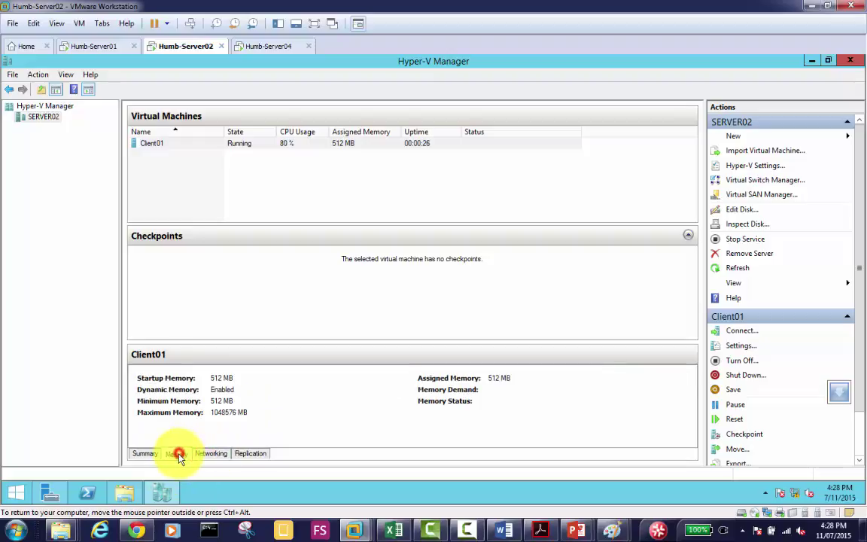
Step: Connect to Client01's console and move the connection window higher on screen
right_click(153, 142)
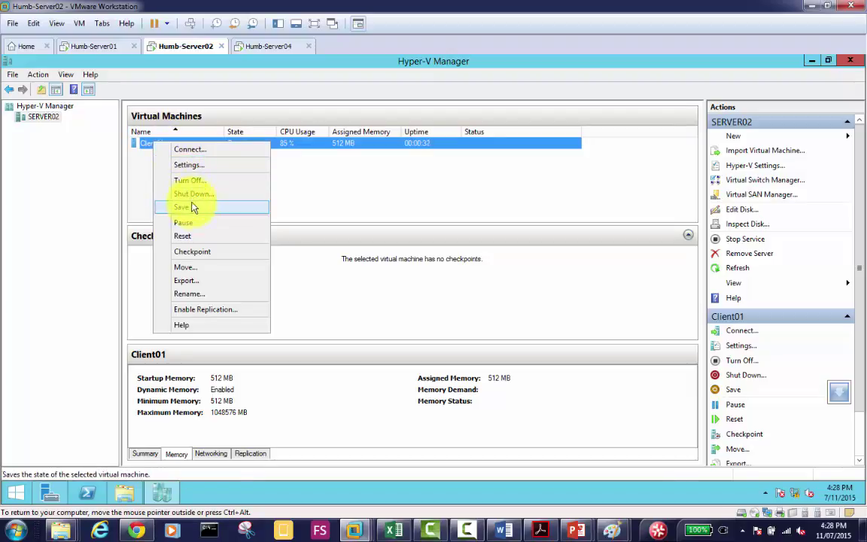
left_click(202, 153)
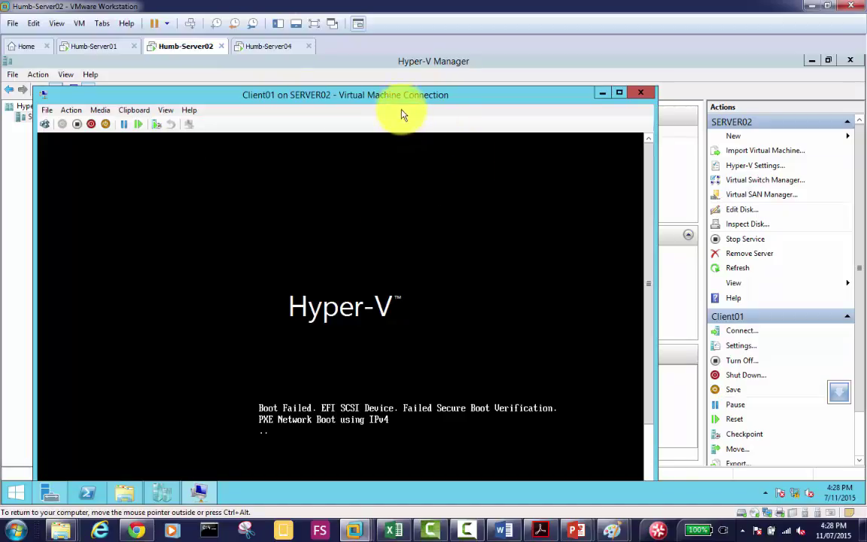
left_click_drag(401, 111, 436, 64)
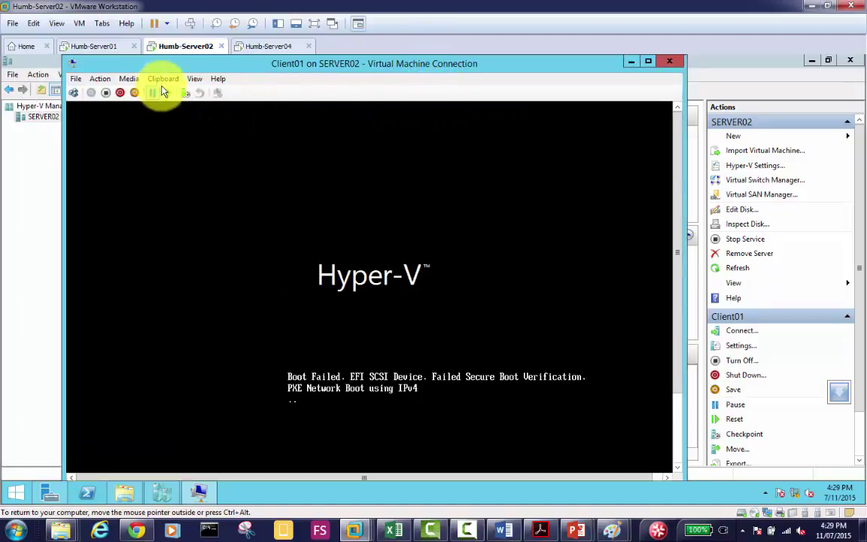
Step: Look through the console's Action, Clipboard, View and Media menus to check the DVD drive
left_click(104, 79)
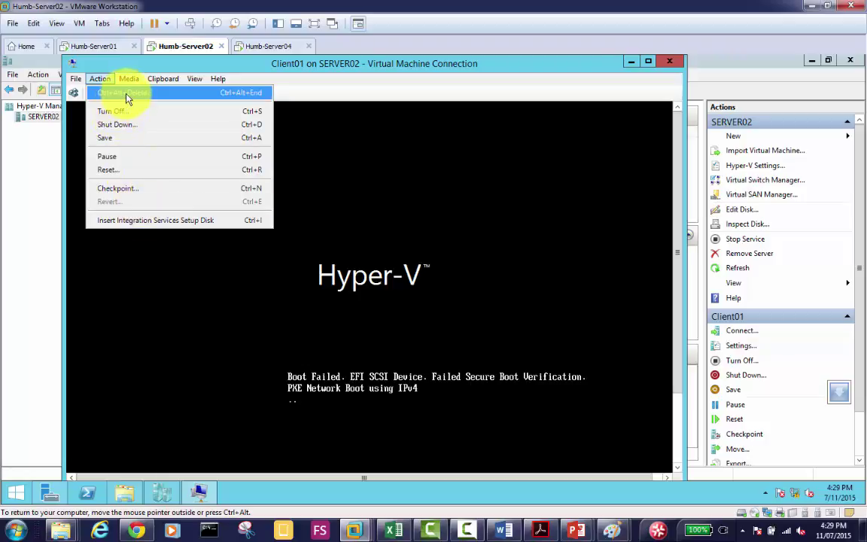
left_click(131, 79)
left_click(164, 79)
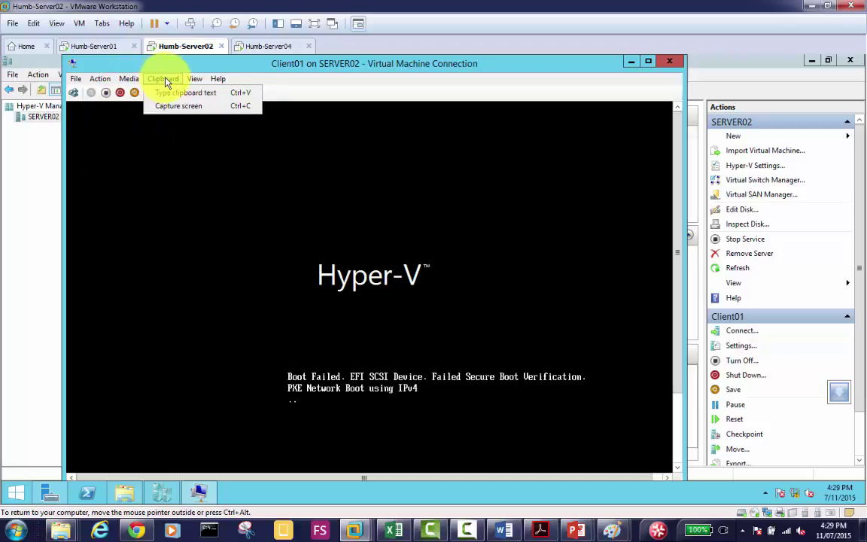
mouse_move(197, 81)
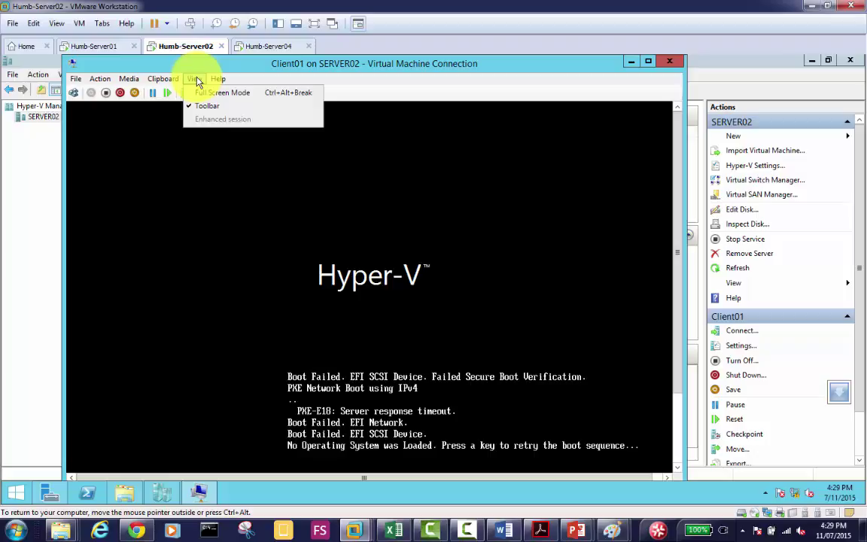
left_click(163, 79)
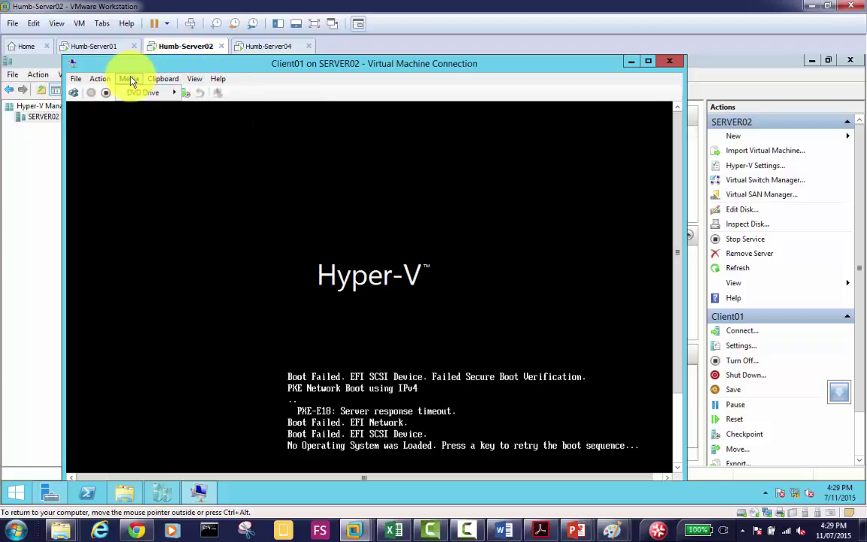
left_click(127, 79)
mouse_move(136, 92)
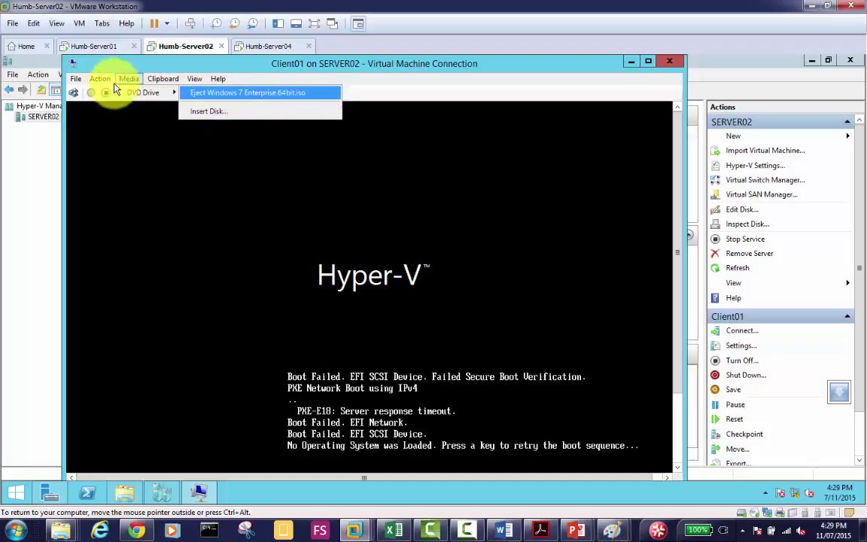
mouse_move(108, 84)
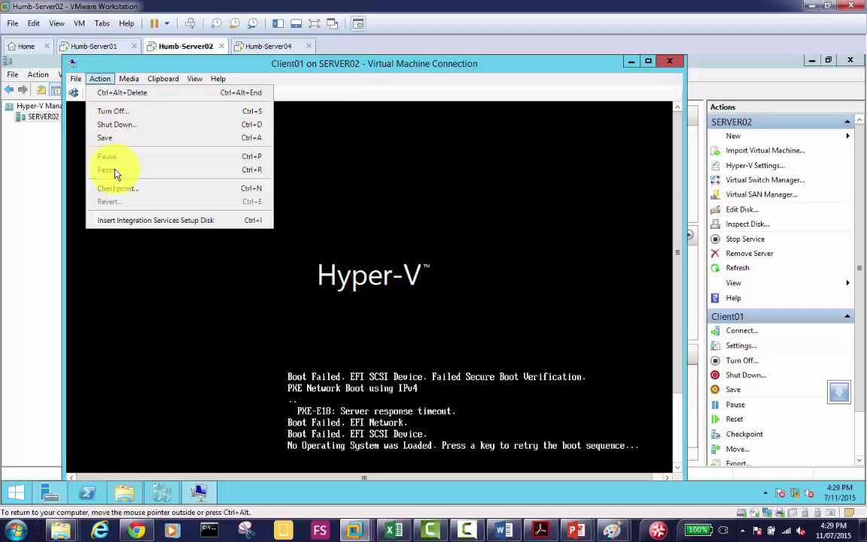
Step: Insert the Integration Services setup disk, then eject vmguest.iso from the DVD drive
left_click(140, 225)
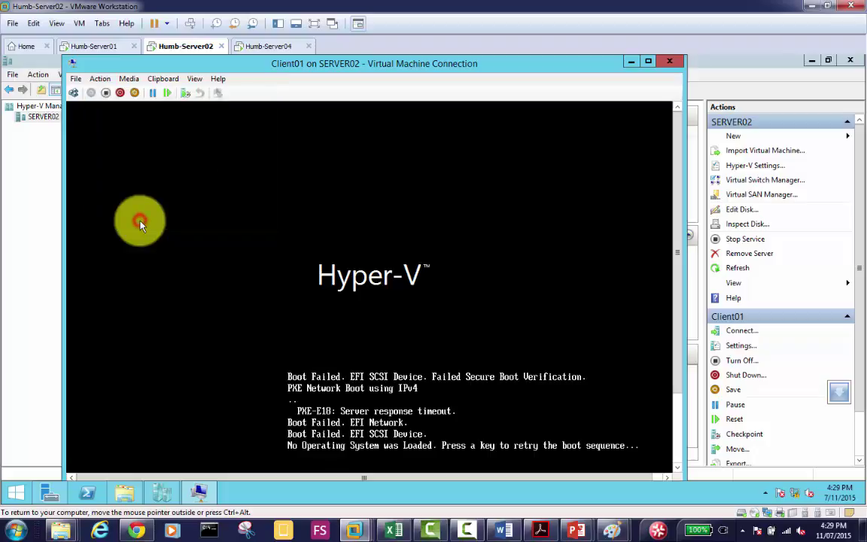
left_click(130, 79)
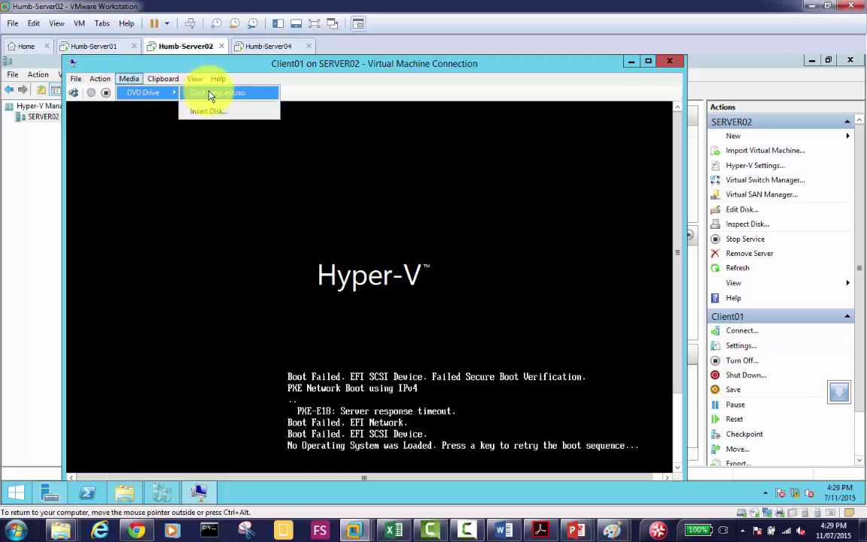
mouse_move(105, 79)
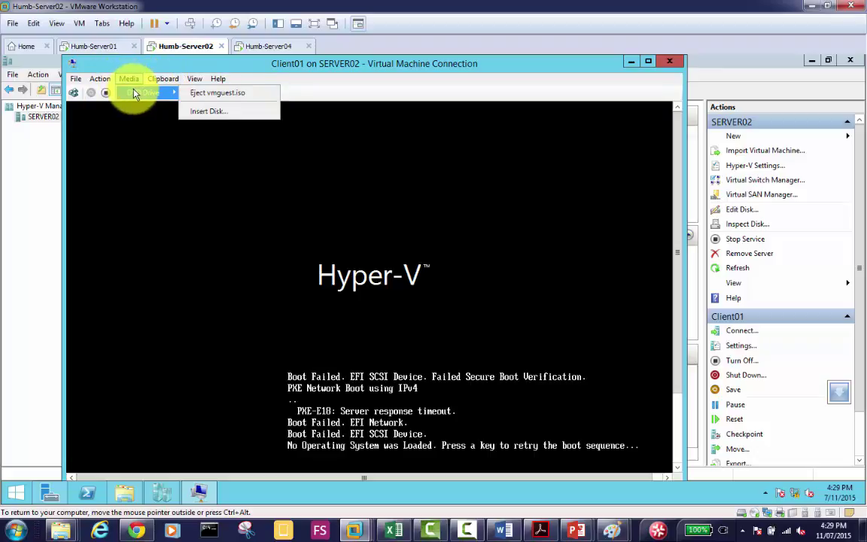
left_click(199, 92)
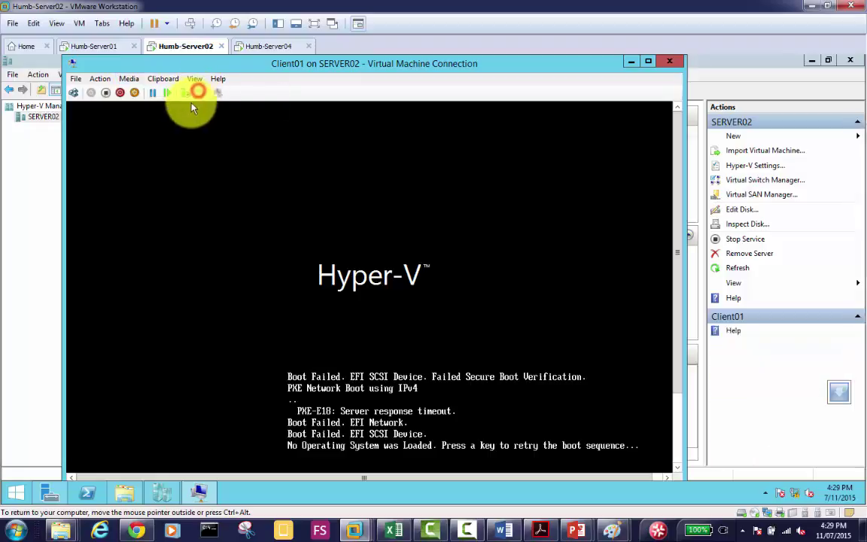
Step: Insert the Windows 7 Enterprise 64bit image from Local Disk (C:) into Client01's DVD drive
left_click(128, 79)
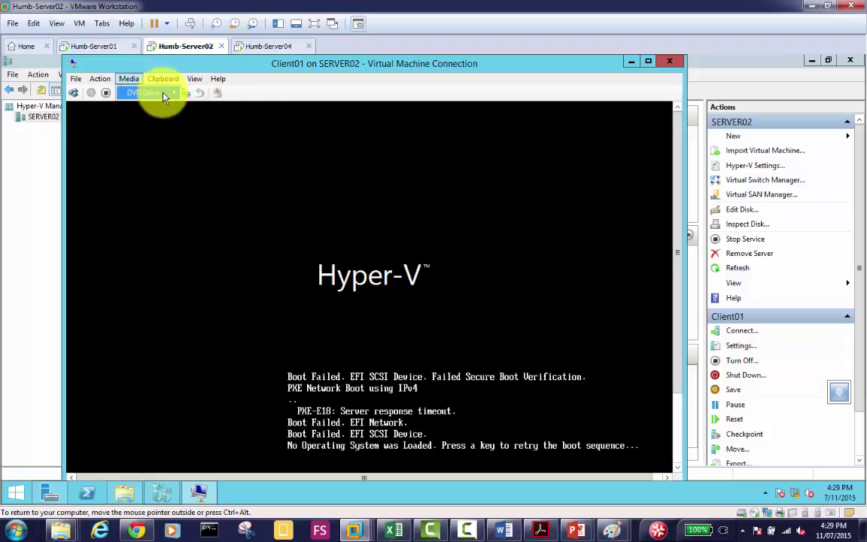
mouse_move(164, 94)
left_click(209, 110)
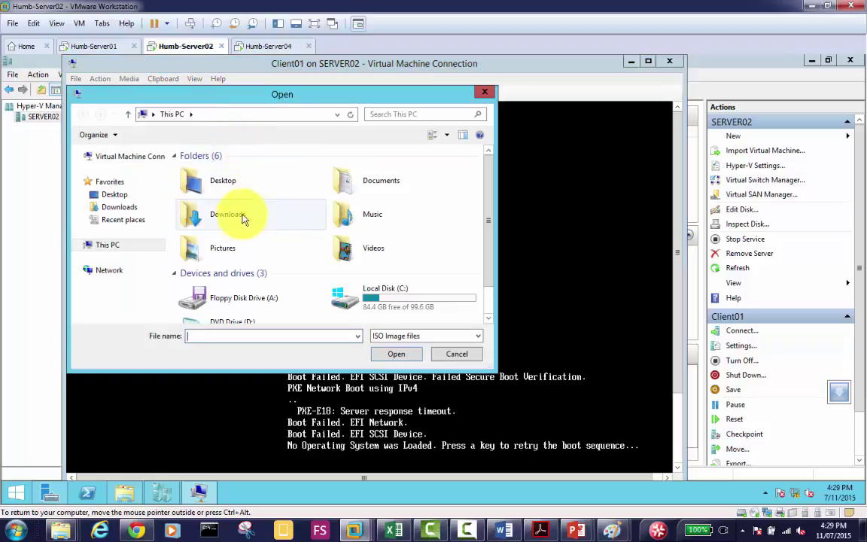
left_click(402, 301)
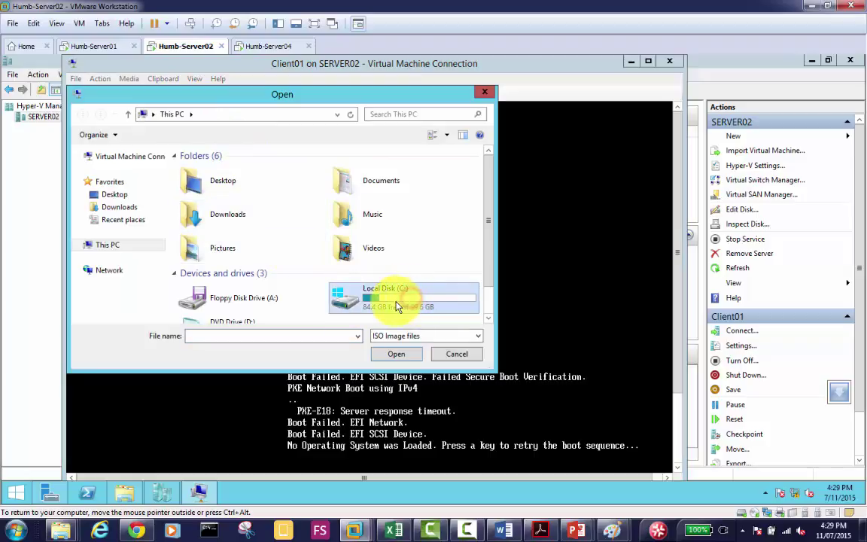
double_click(397, 305)
double_click(221, 234)
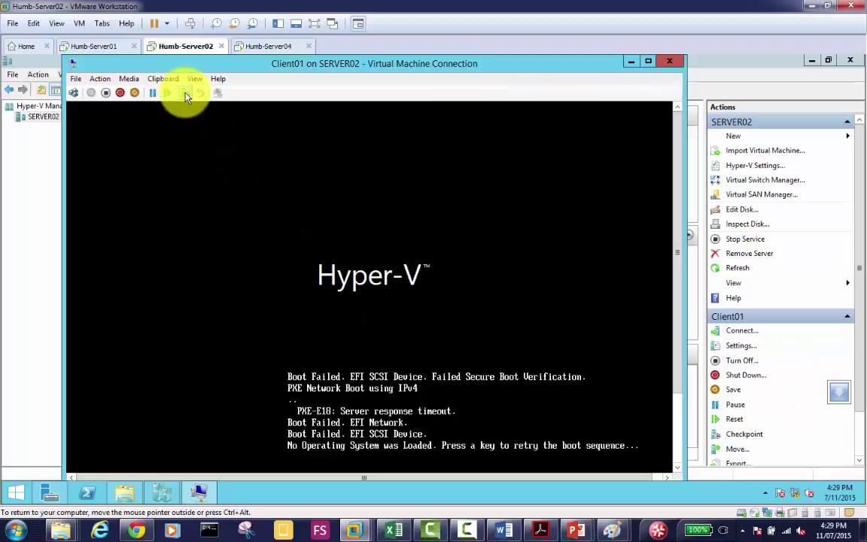
Step: Open the Settings window for Client01
left_click(97, 79)
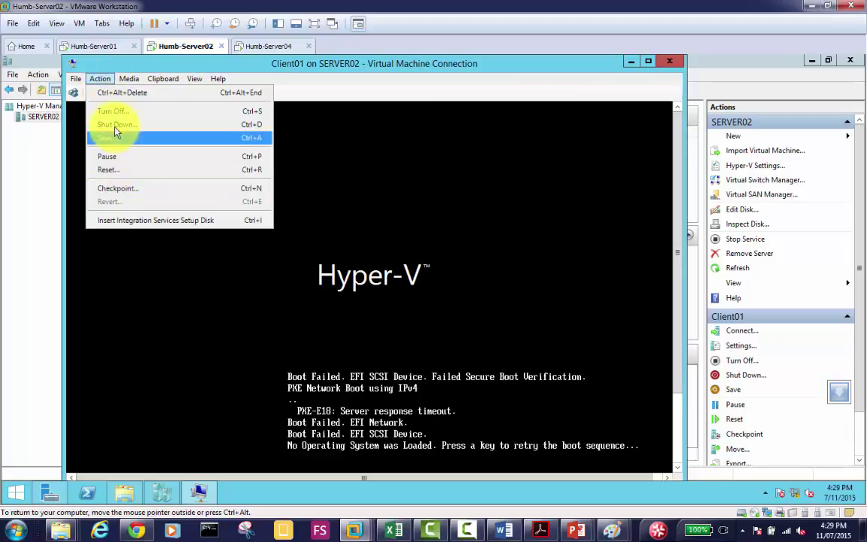
mouse_move(78, 80)
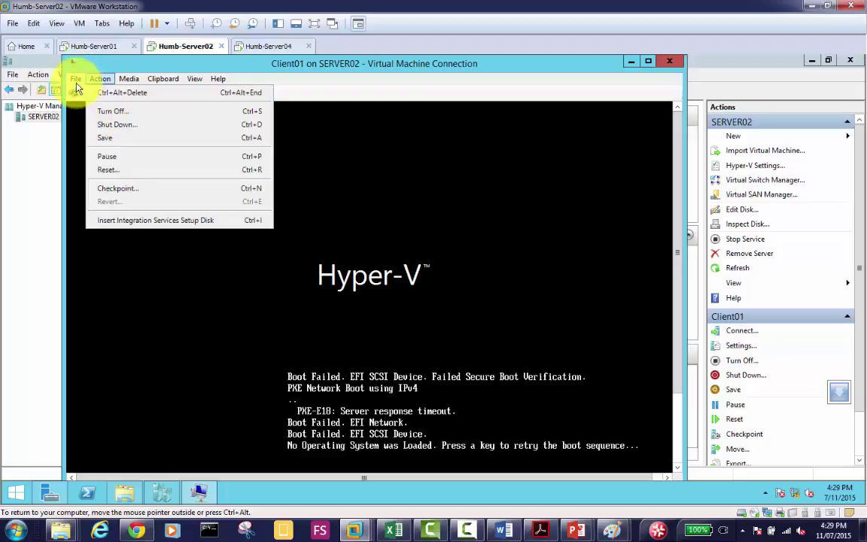
left_click(88, 92)
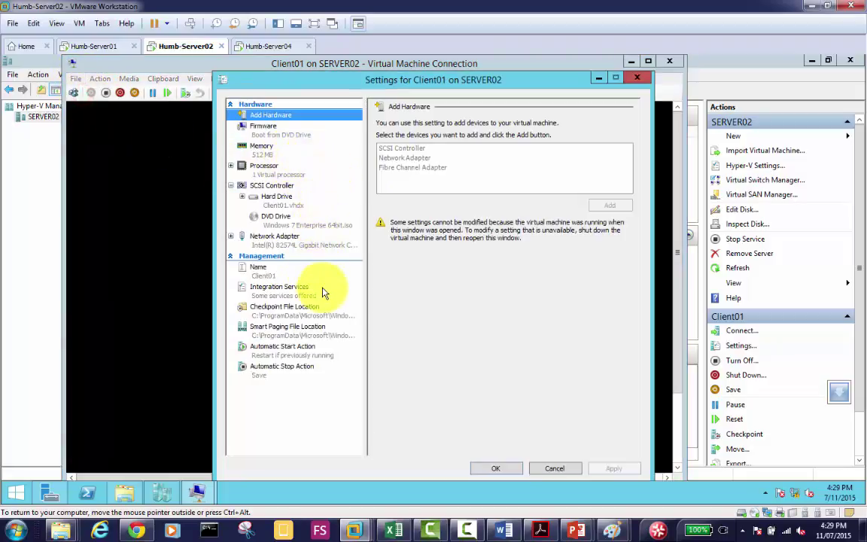
Step: Move Hard Drive to the top of Client01's firmware boot order, apply and close Settings
left_click(268, 133)
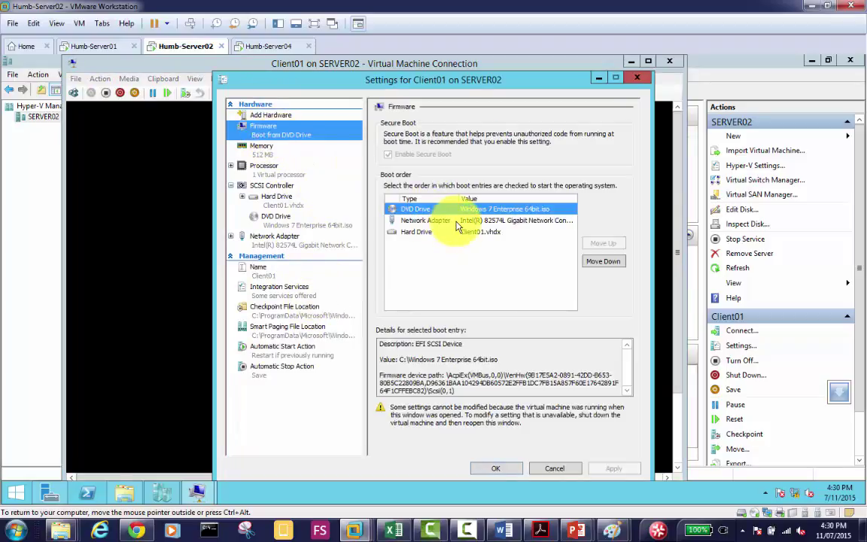
left_click(418, 233)
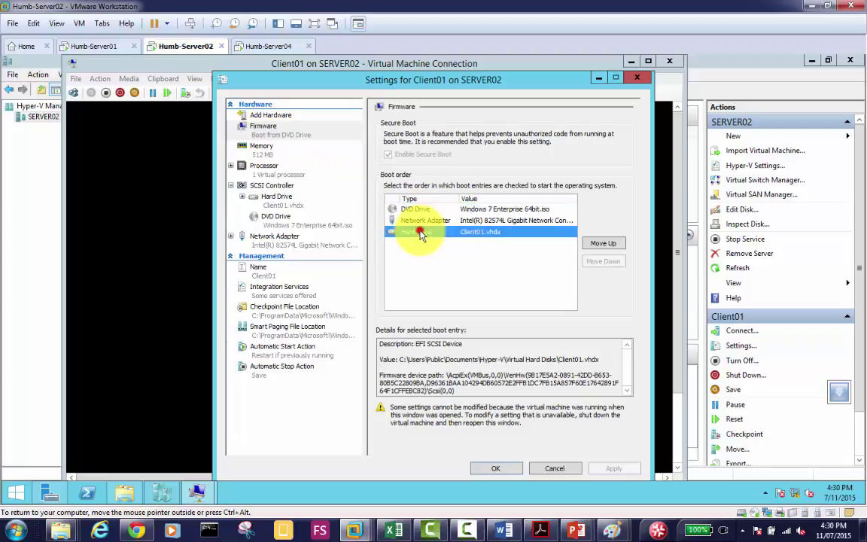
left_click(600, 243)
left_click(599, 243)
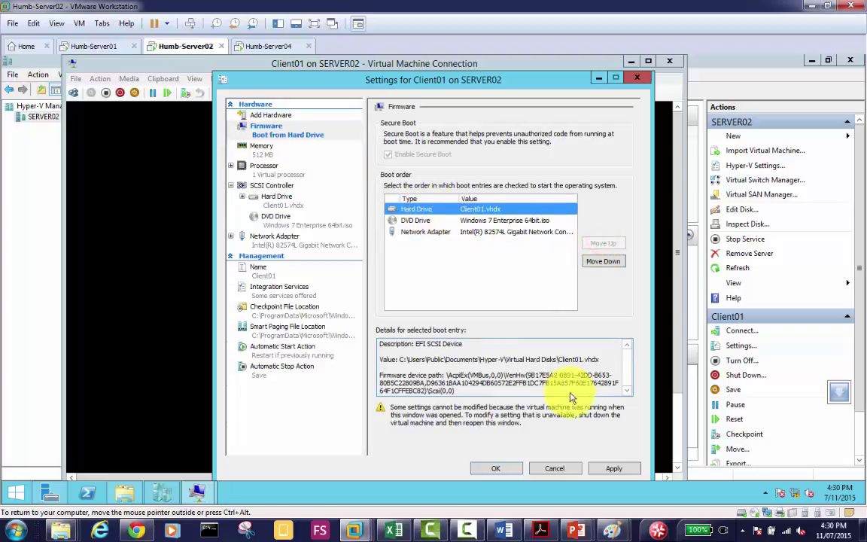
left_click(608, 468)
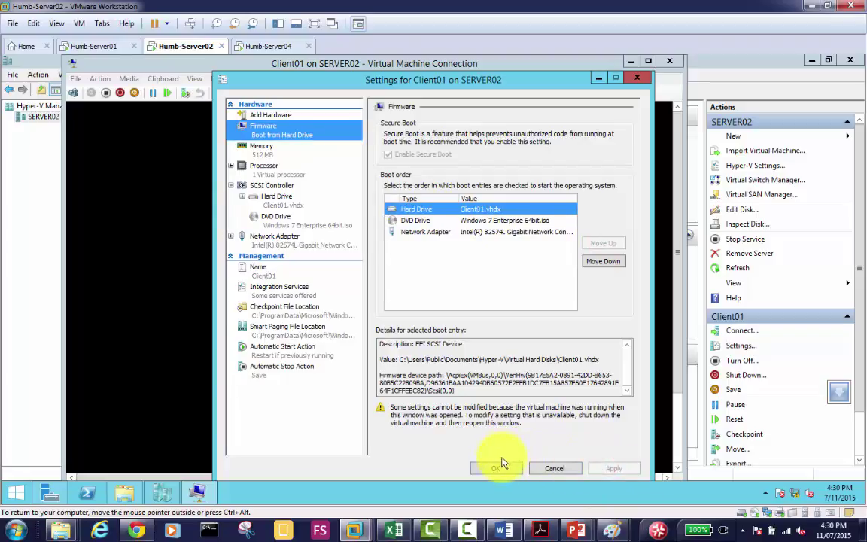
left_click(260, 130)
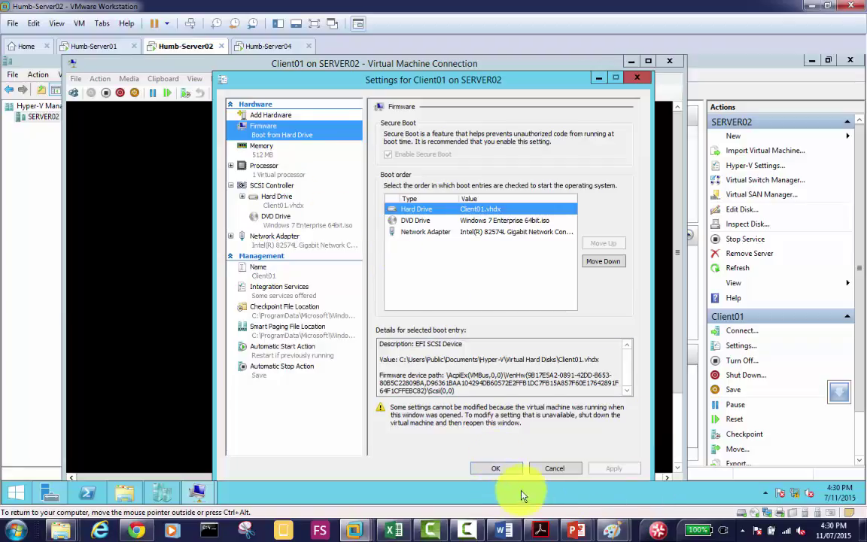
left_click(498, 468)
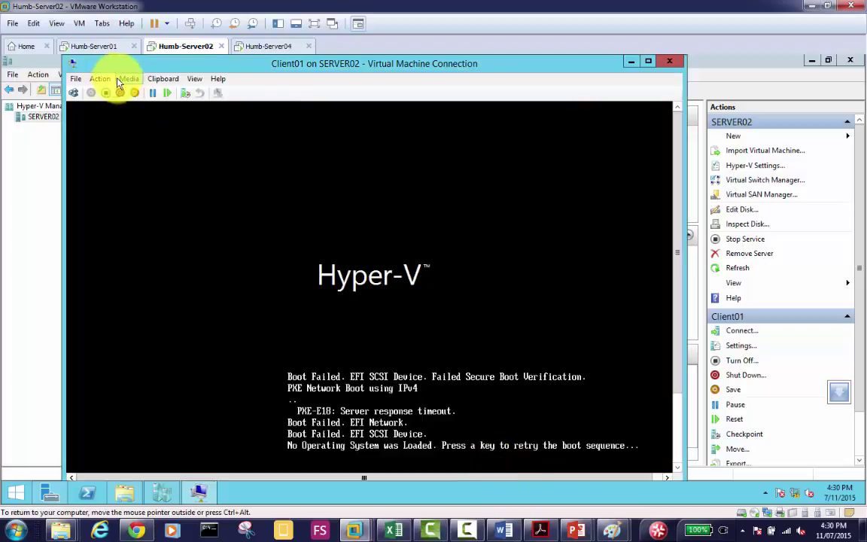
Step: Reopen Client01's Settings to verify the firmware boot order, then close it
left_click(76, 78)
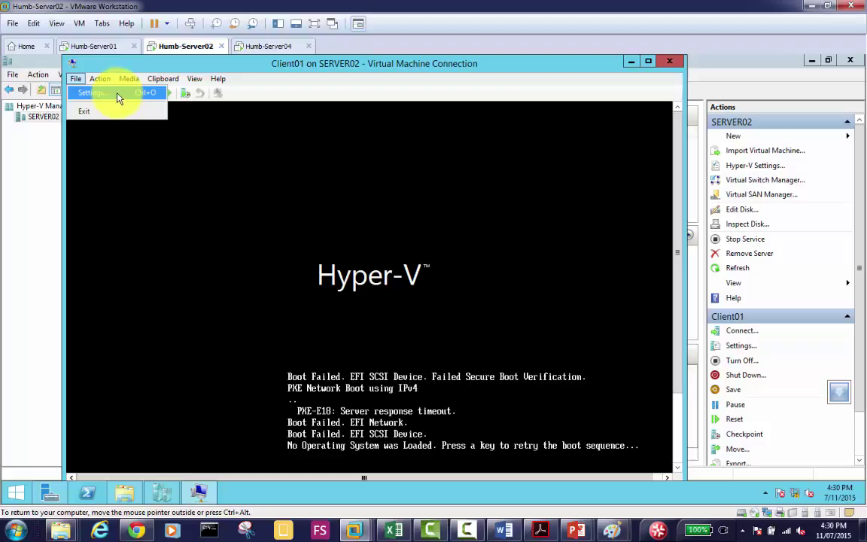
left_click(117, 99)
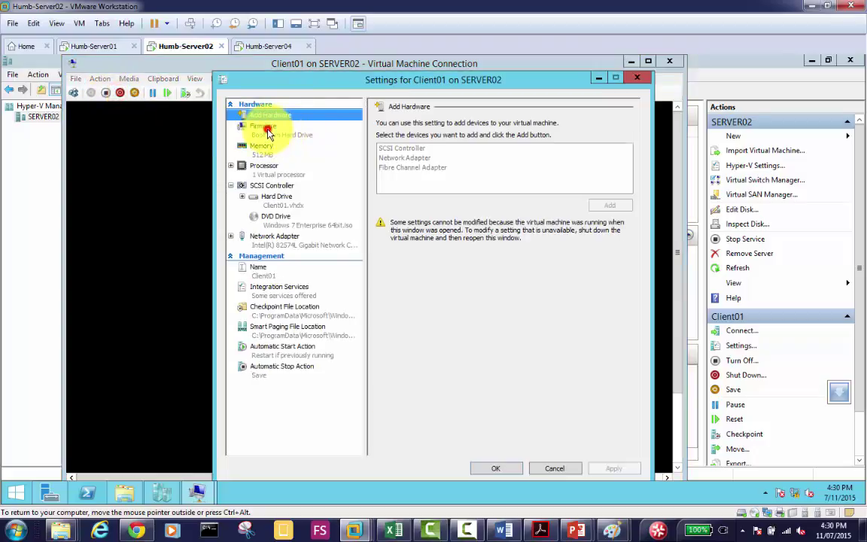
left_click(268, 131)
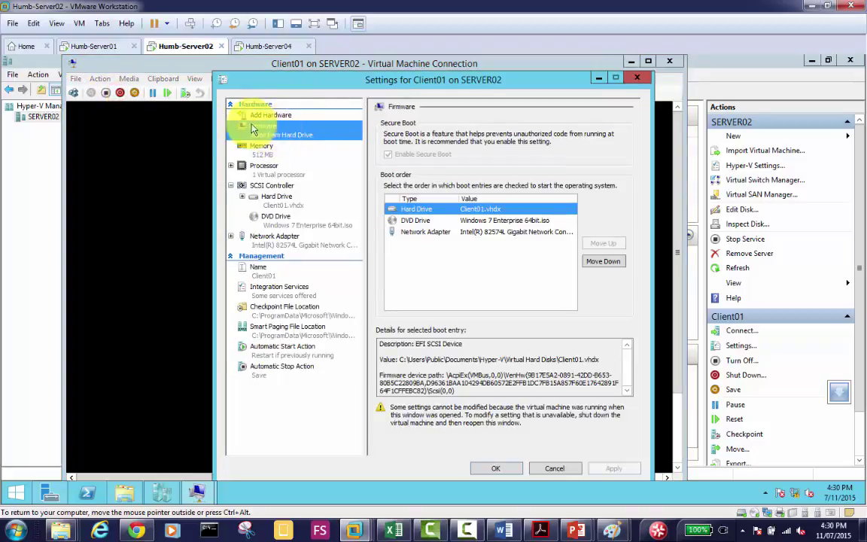
left_click(416, 211)
left_click(421, 233)
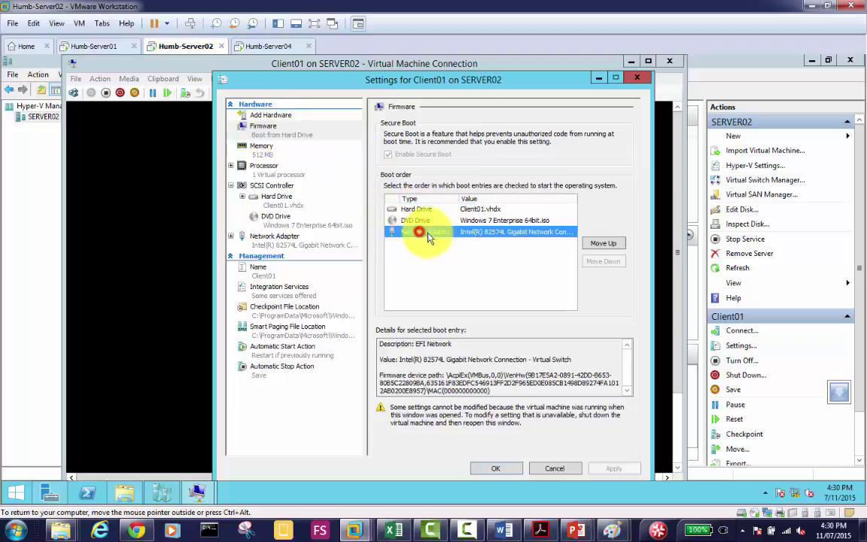
left_click(424, 209)
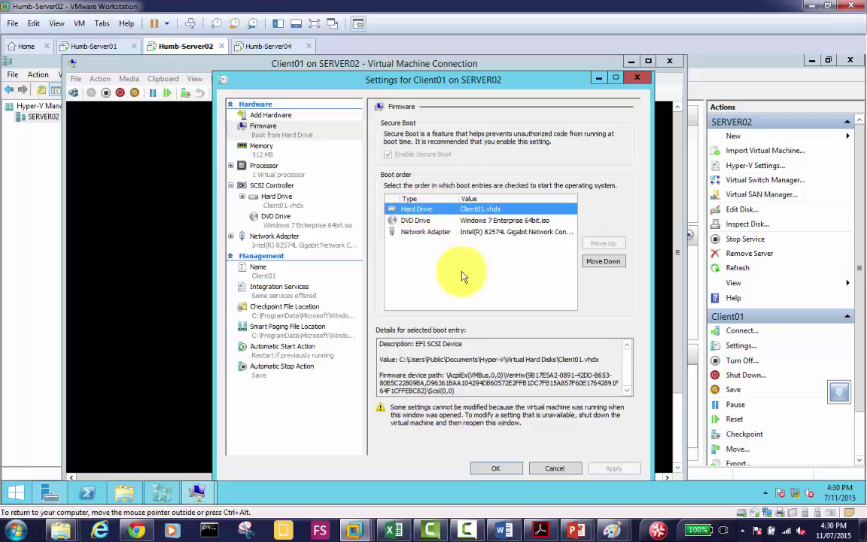
left_click(495, 468)
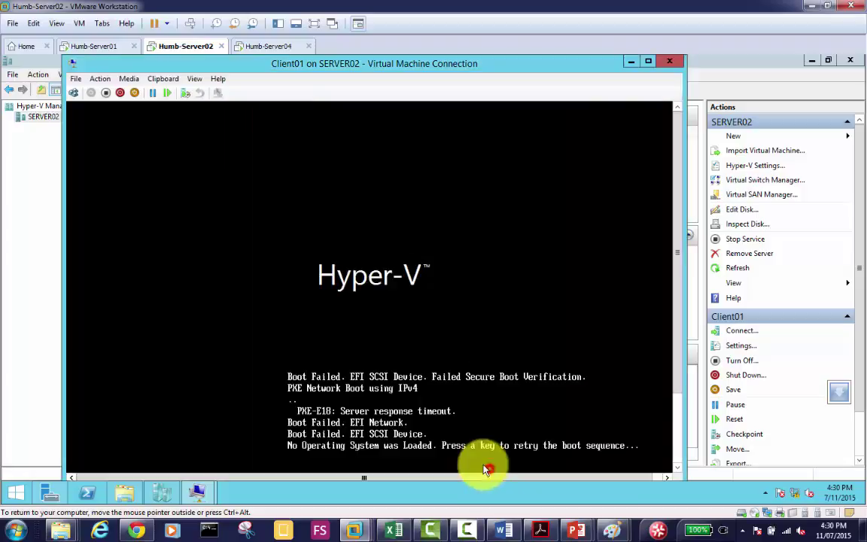
Step: Reset Client01 and stop future reset confirmations from appearing
left_click(168, 96)
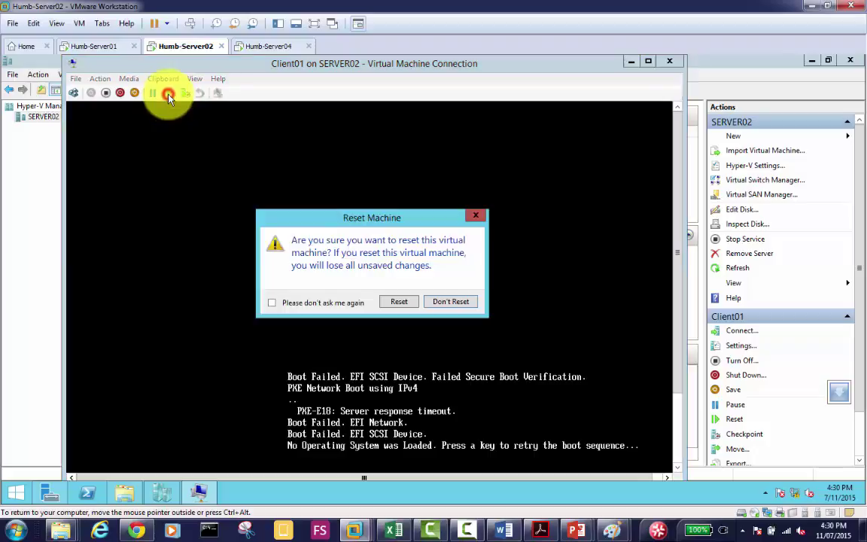
left_click(314, 302)
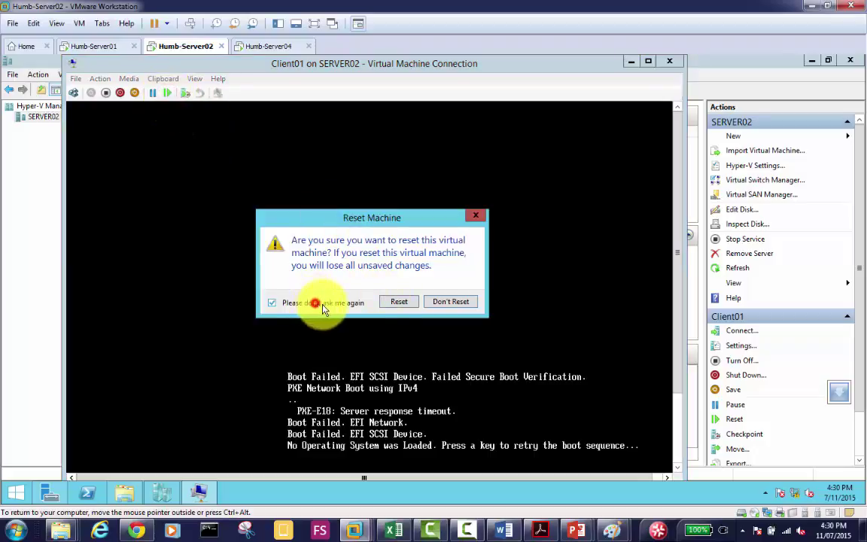
left_click(399, 301)
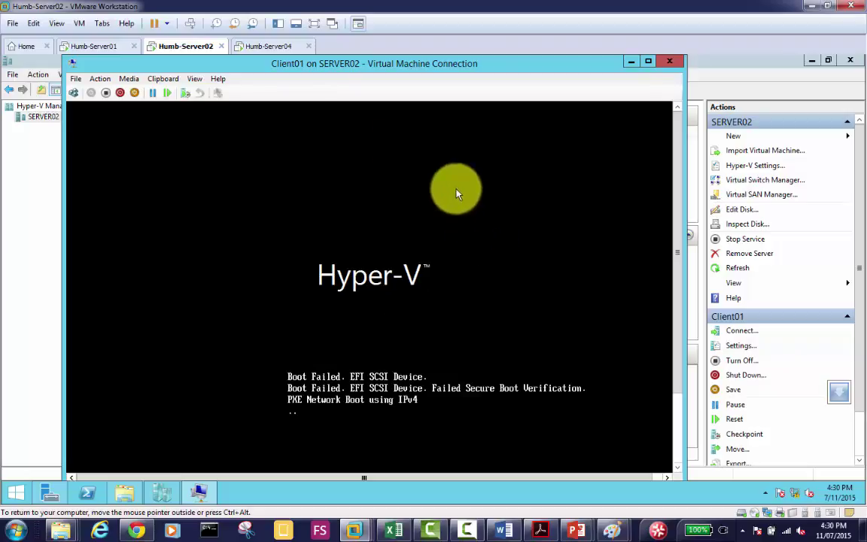
Step: Look through the clipboard and DVD media menus, then reset Client01 again
left_click(174, 79)
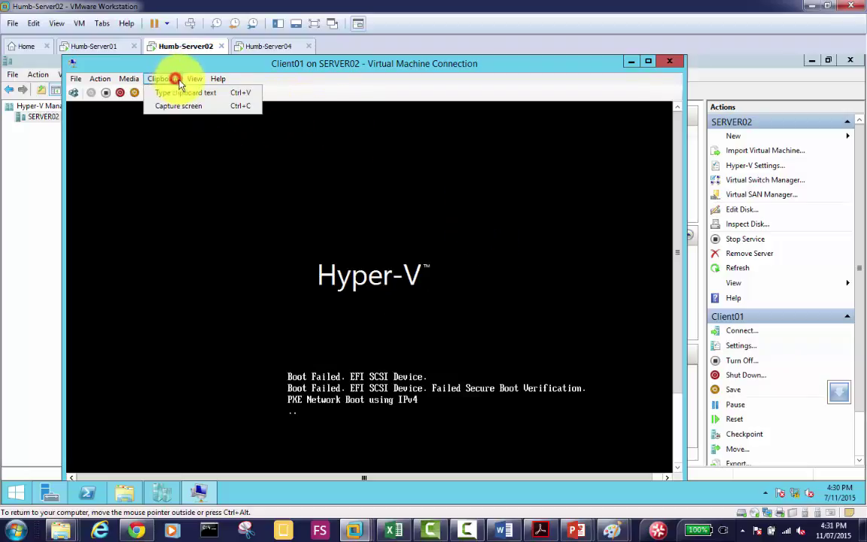
left_click(129, 79)
mouse_move(149, 93)
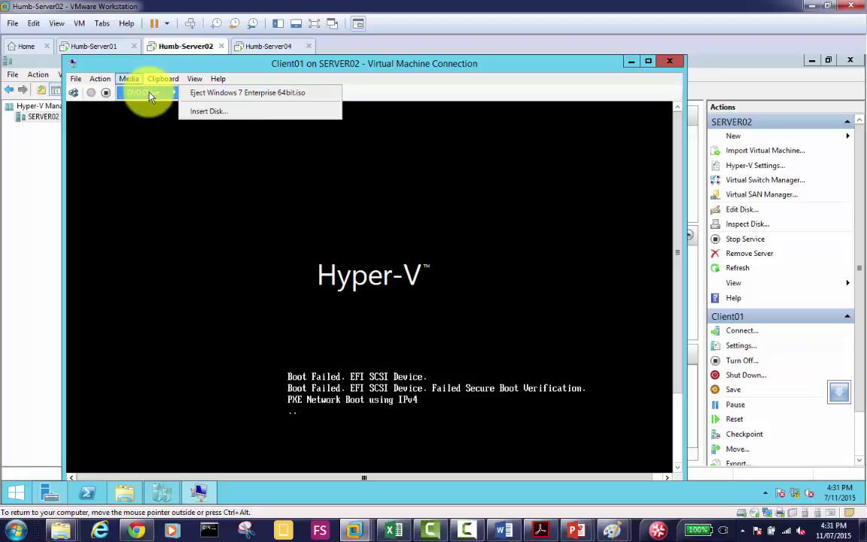
left_click(398, 324)
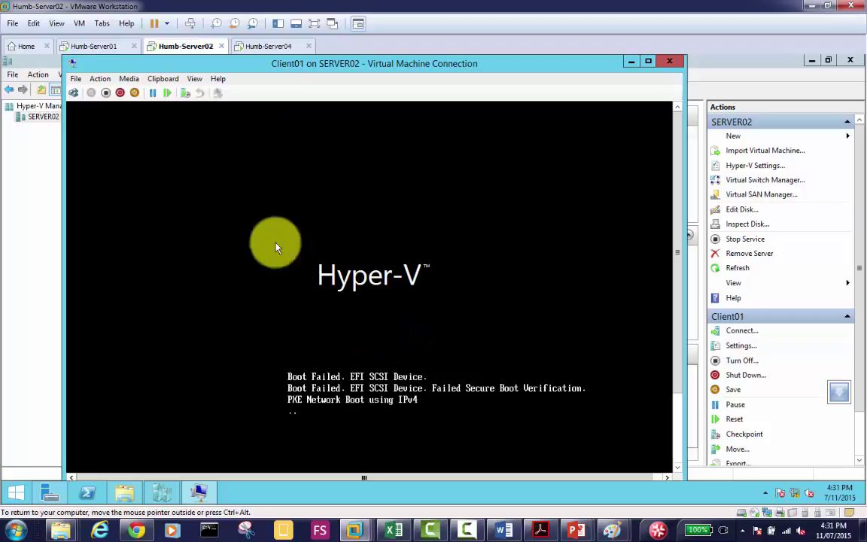
left_click(168, 93)
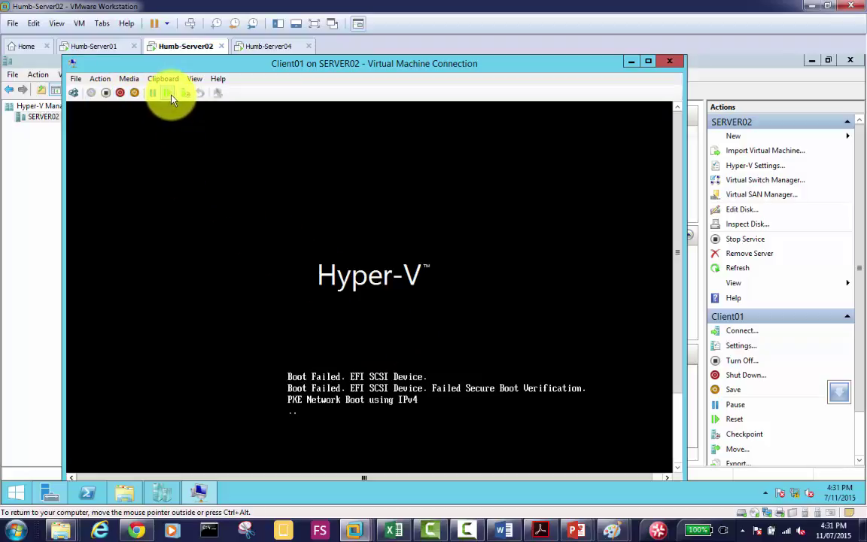
left_click(348, 318)
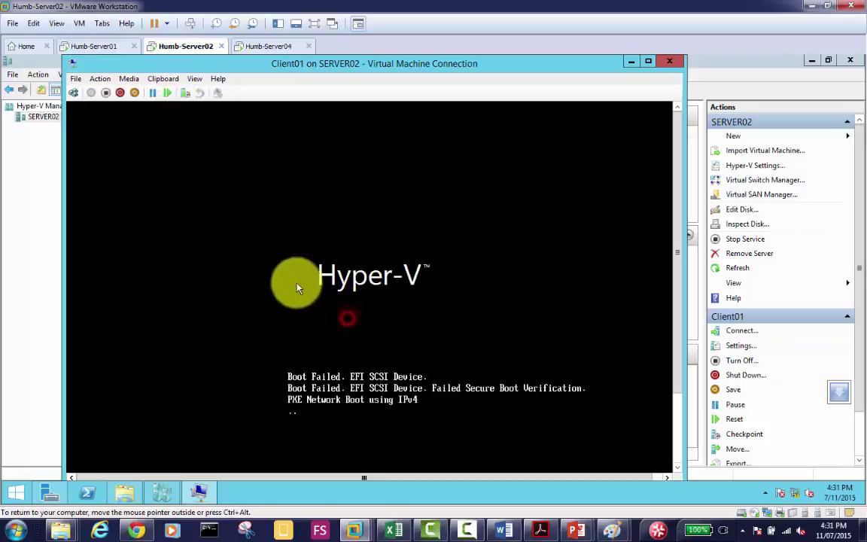
Step: Turn off Client01 and confirm the shutdown
left_click(106, 92)
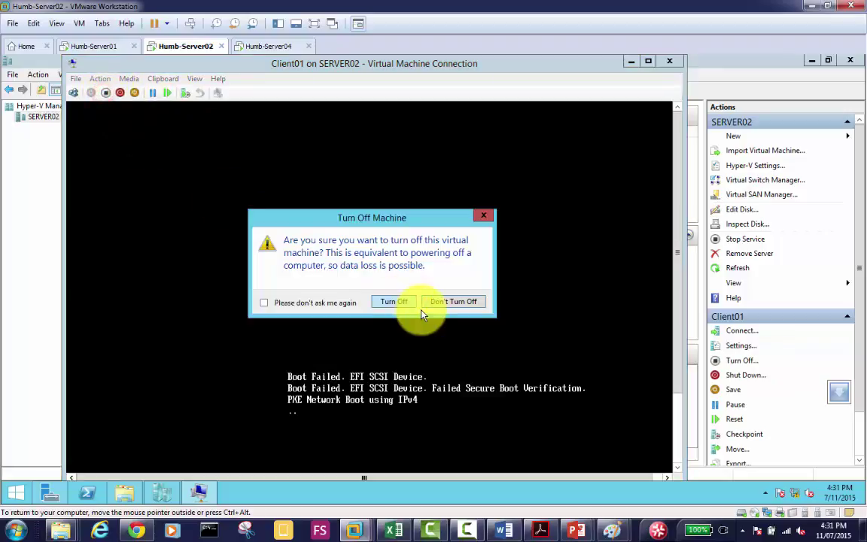
left_click(393, 304)
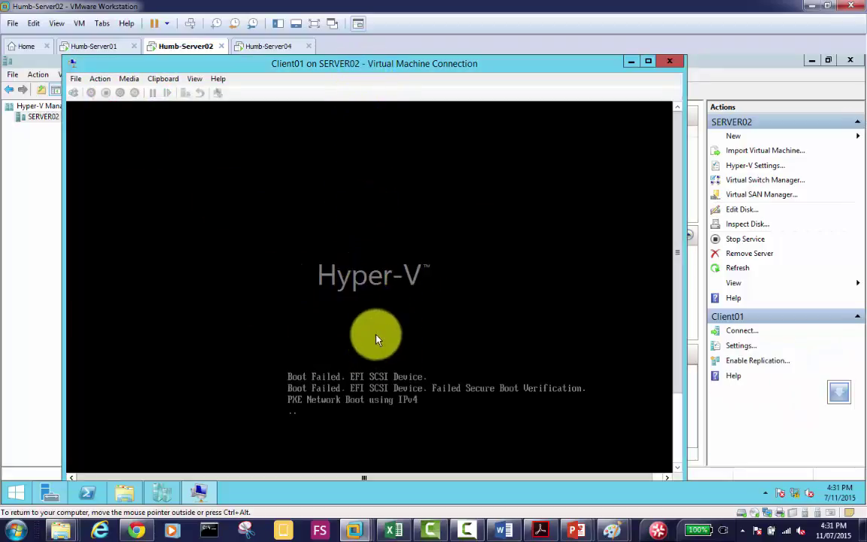
left_click(371, 285)
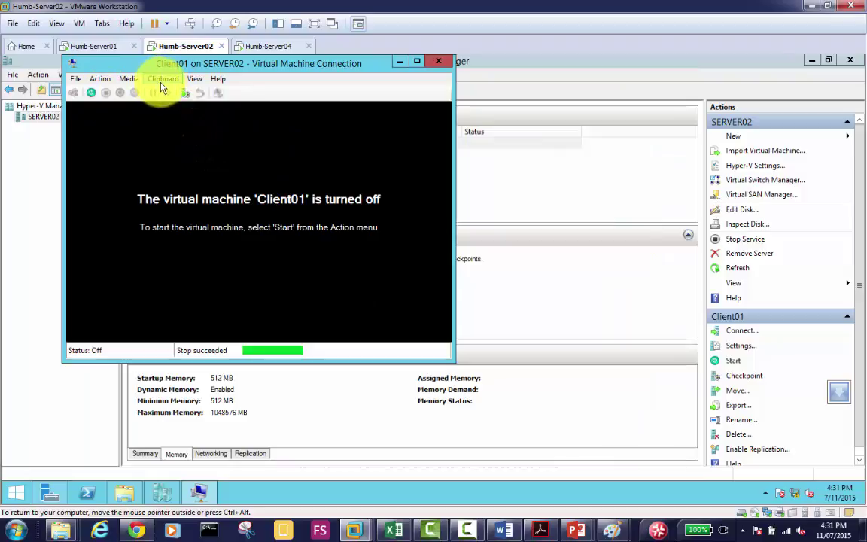
left_click(78, 79)
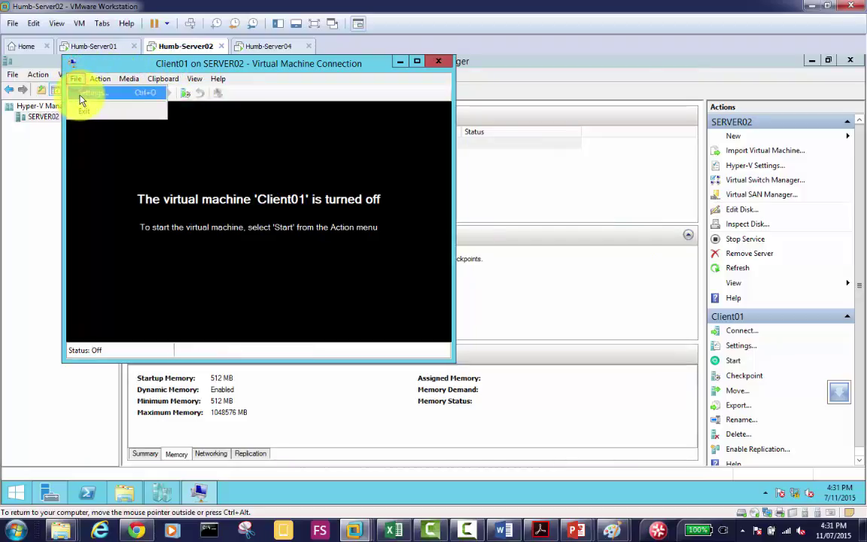
Step: Open Client01's settings, untick Secure Boot, and review the DVD Drive and Hard Drive pages
left_click(113, 91)
left_click(267, 132)
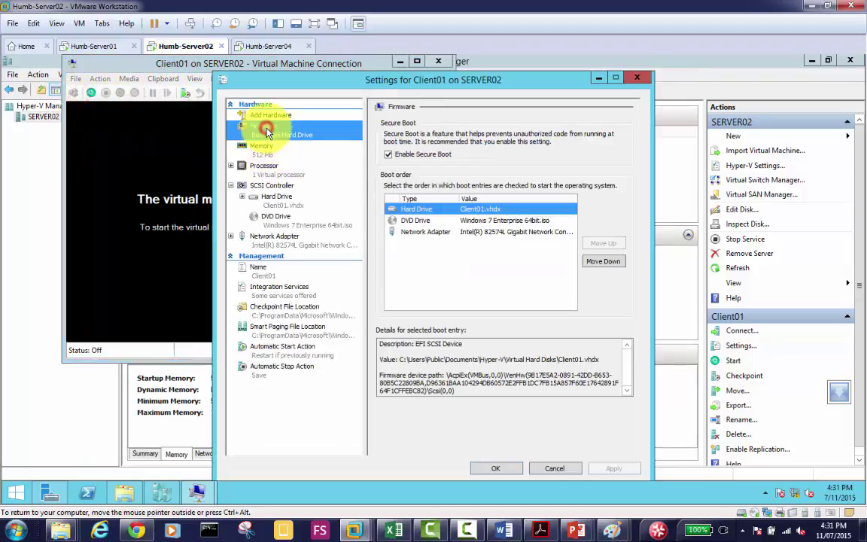
left_click(389, 154)
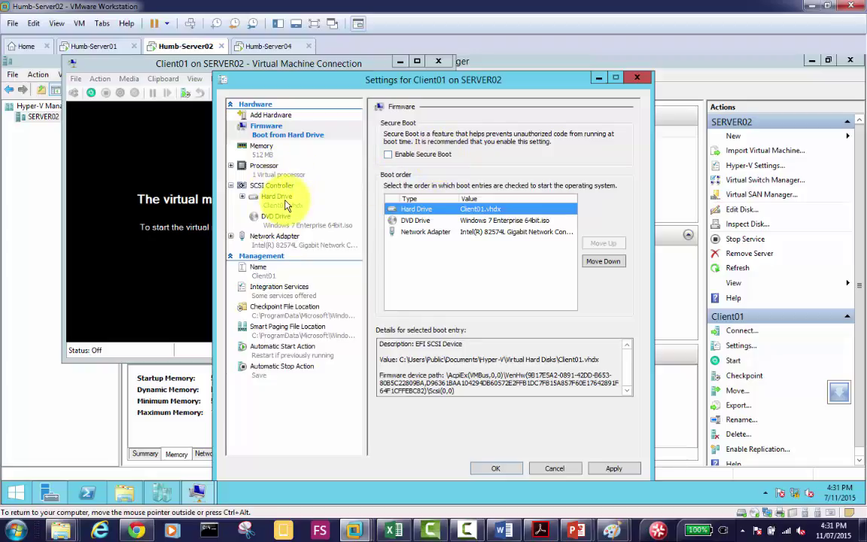
left_click(285, 222)
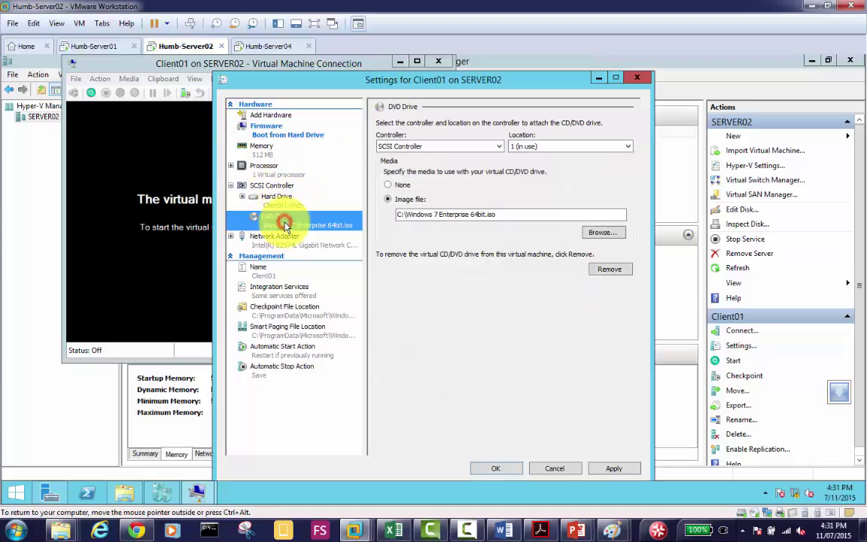
left_click(282, 197)
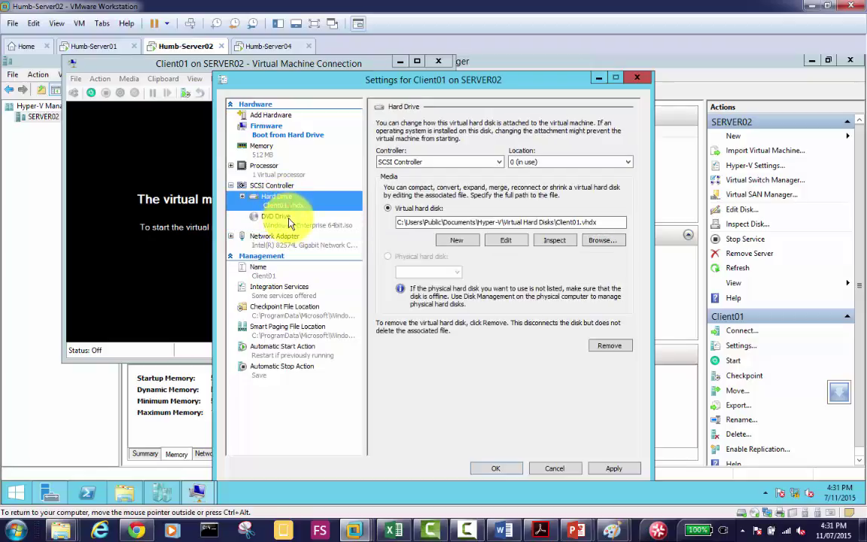
left_click(288, 223)
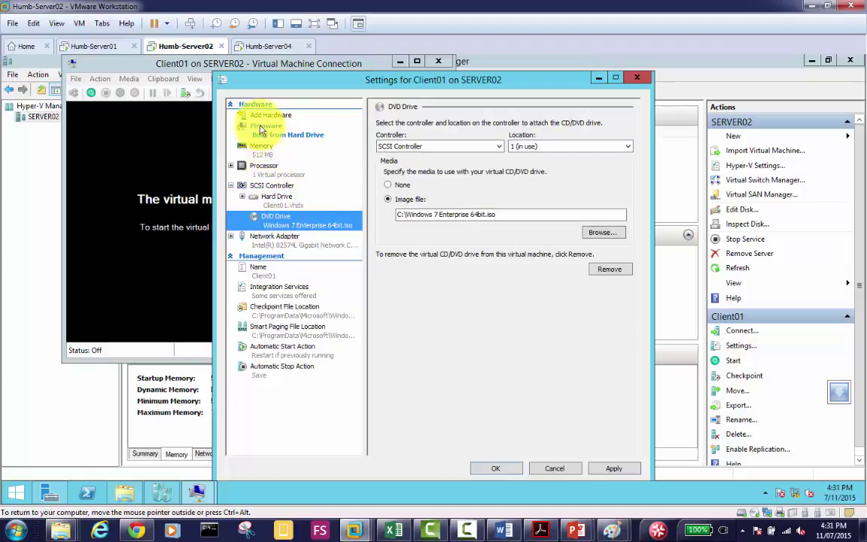
Step: Move DVD Drive to the top of the firmware boot order, enable Secure Boot, and save
left_click(260, 130)
left_click(415, 220)
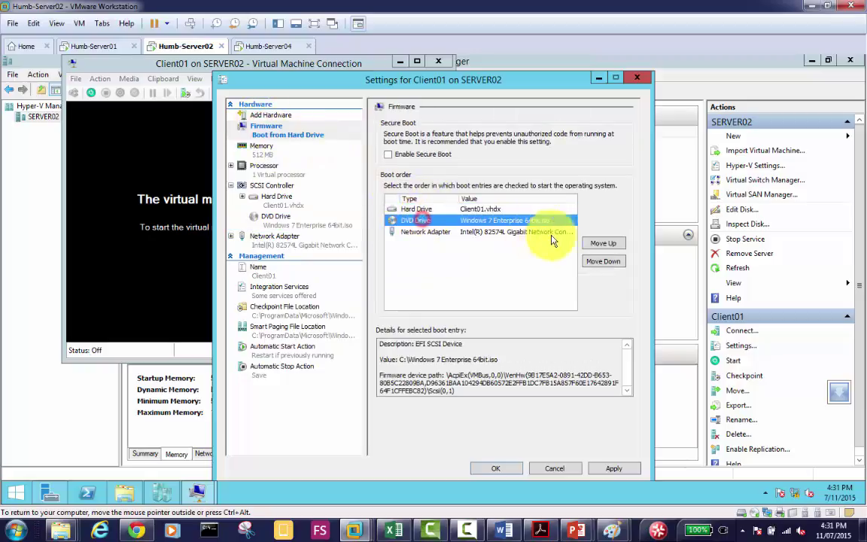
left_click(598, 243)
left_click(386, 155)
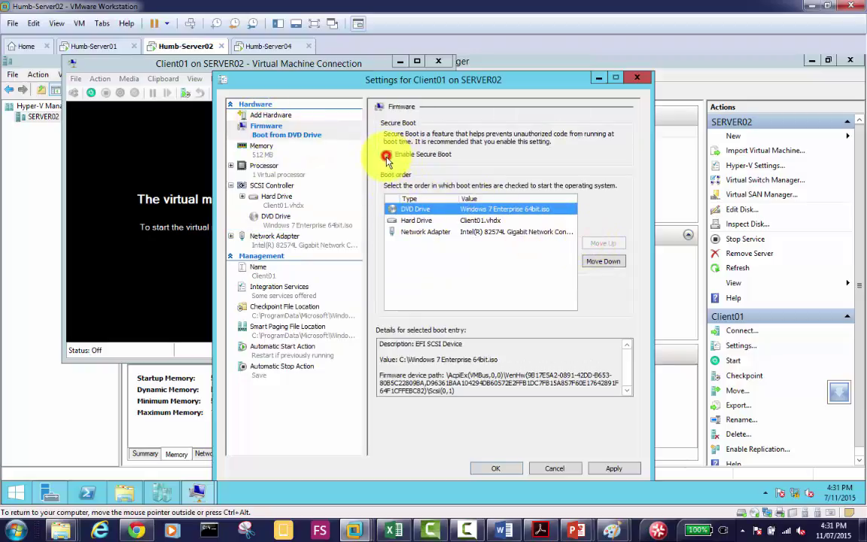
left_click(497, 469)
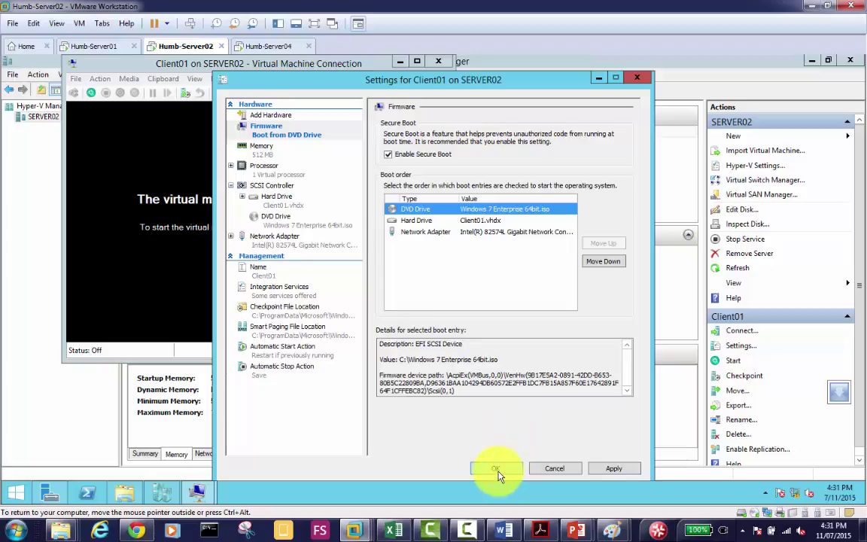
left_click(610, 468)
left_click(494, 467)
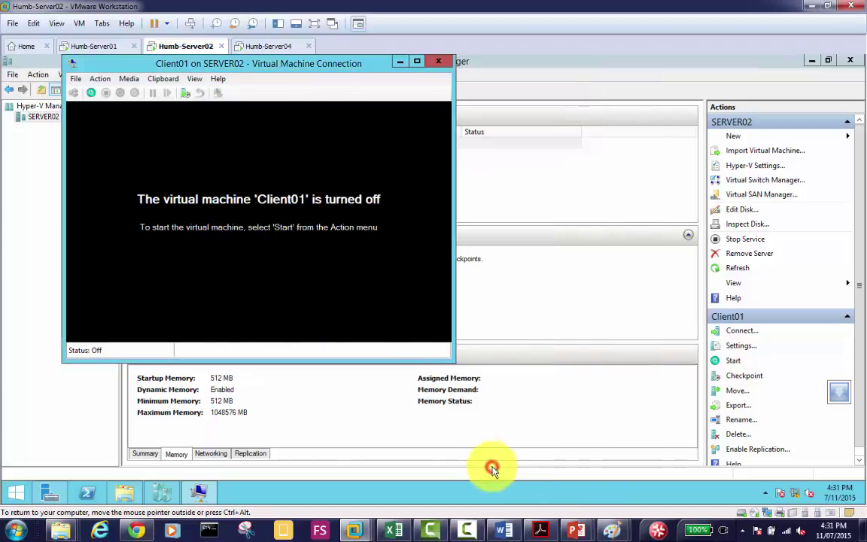
Step: Start Client01 from the Action menu and watch its console
left_click(101, 80)
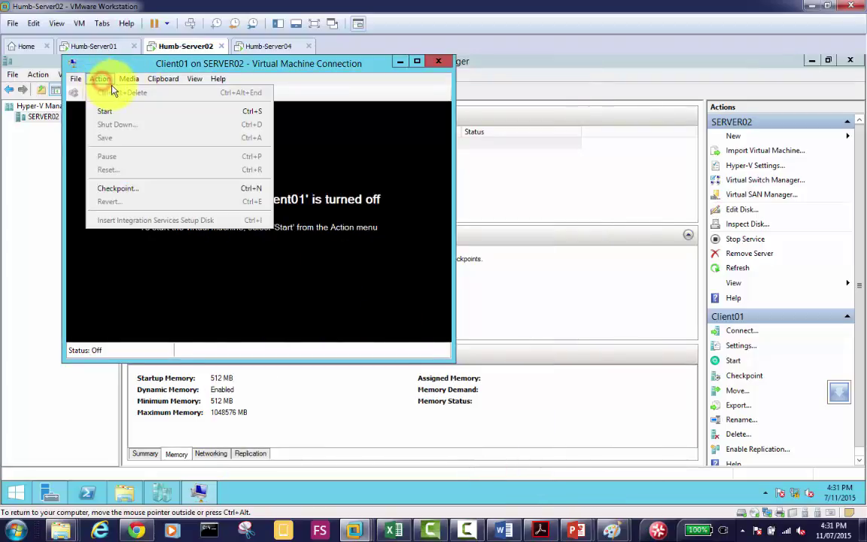
left_click(104, 111)
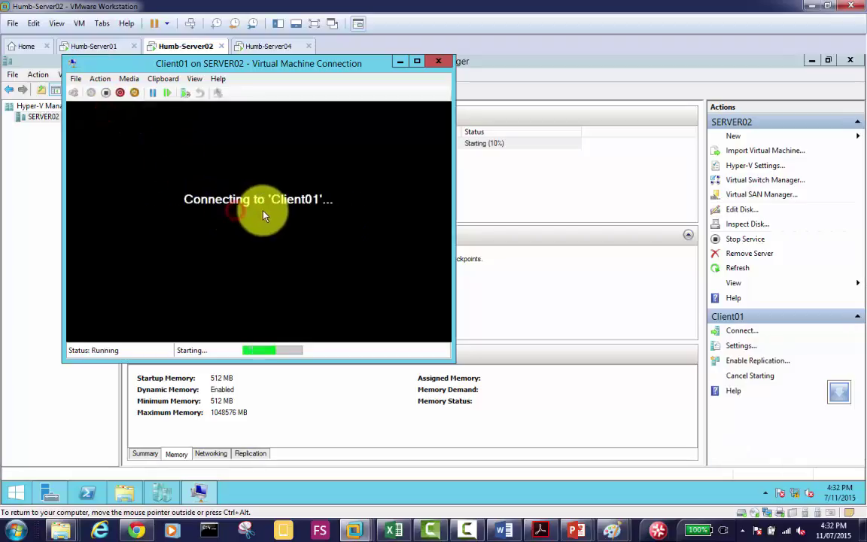
left_click(263, 211)
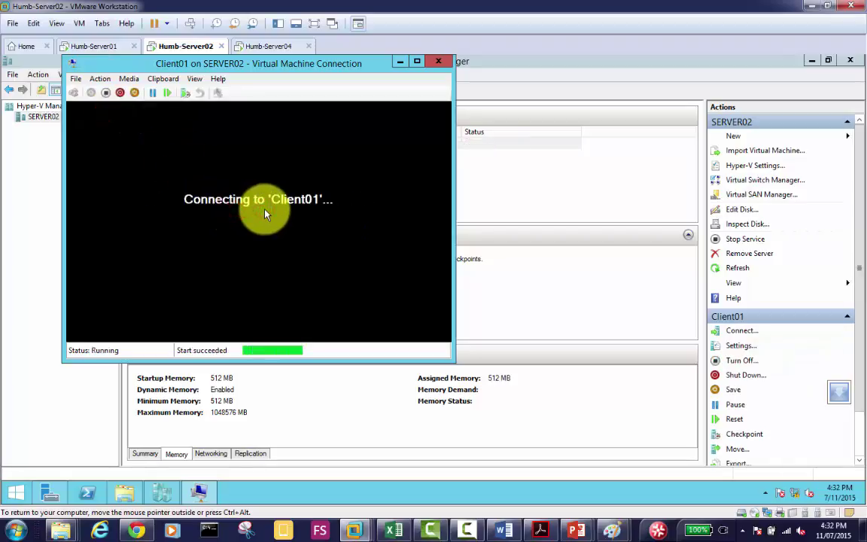
left_click(262, 212)
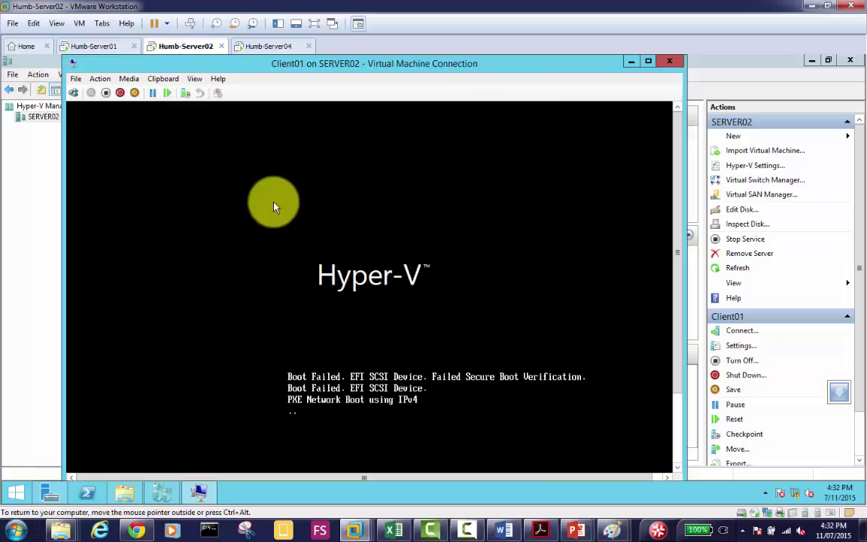
left_click(276, 205)
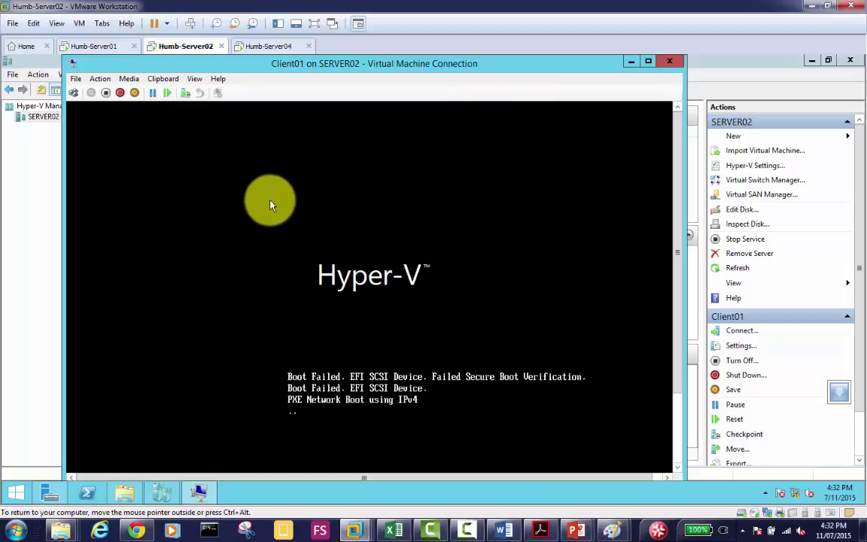
Step: Send Ctrl+Alt+Insert to the server VM to bring up the Windows security screen
key("ctrl+alt")
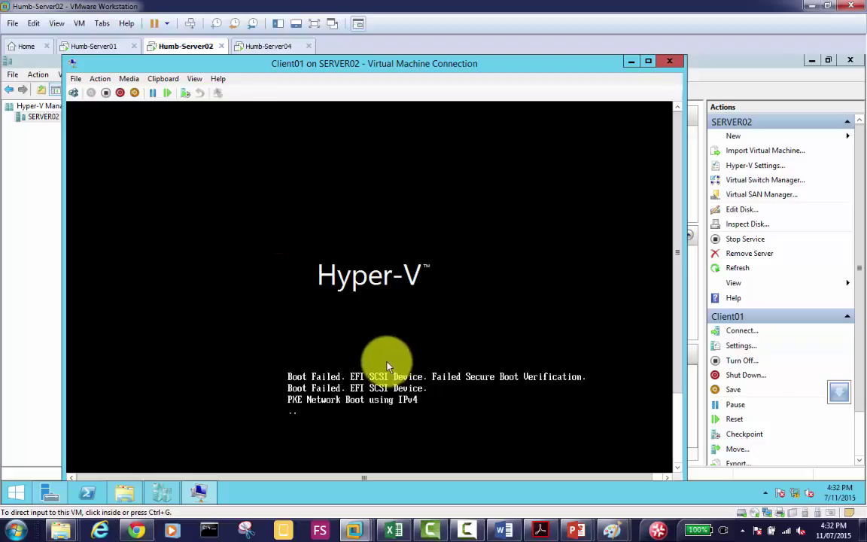
left_click(342, 374)
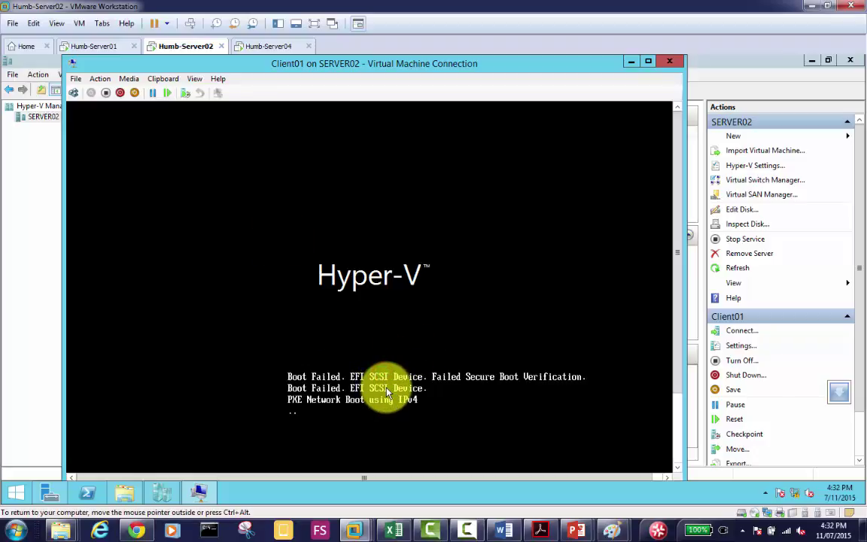
key("ctrl+alt+Insert")
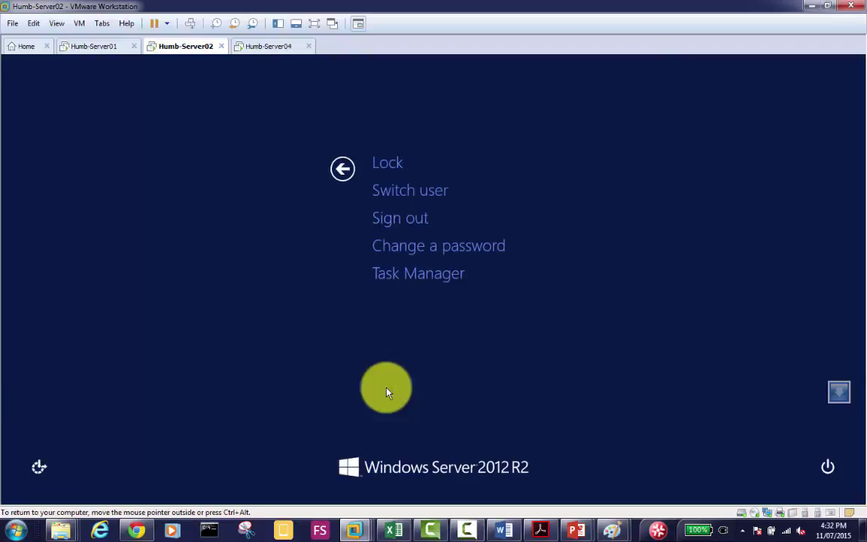
Step: Dismiss the security screen, turn off Client01 without future confirmations, and reopen its settings
left_click(343, 169)
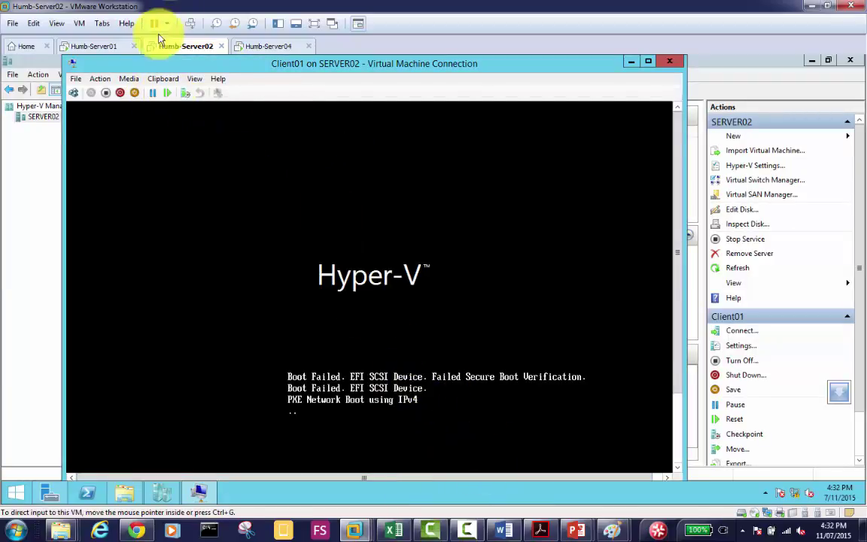
left_click(101, 78)
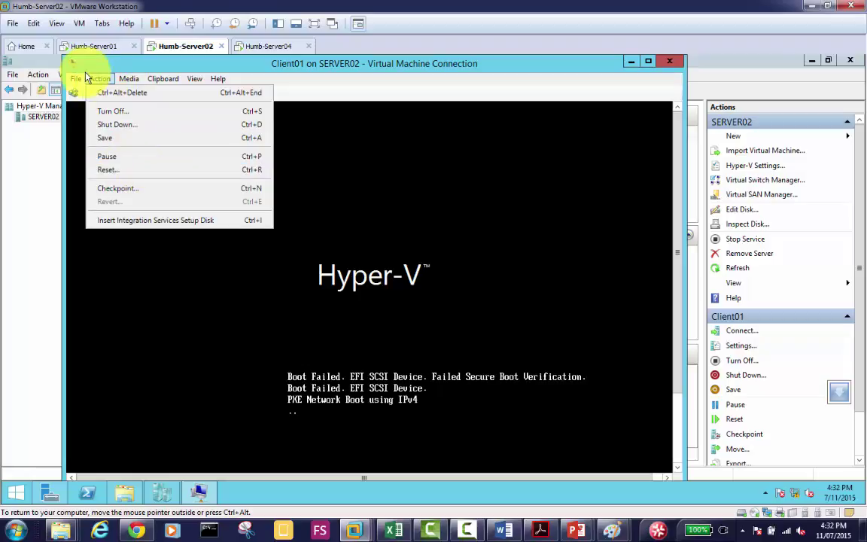
left_click(108, 115)
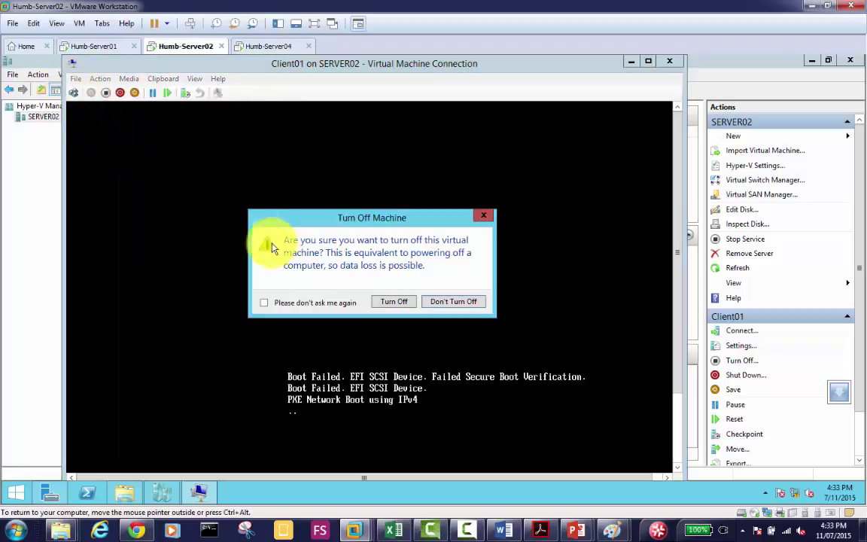
left_click(294, 303)
left_click(389, 307)
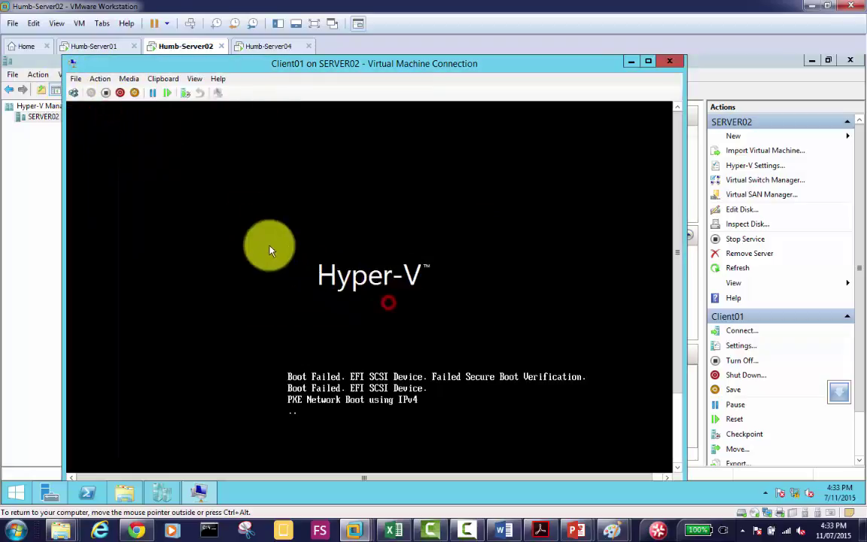
left_click(75, 77)
left_click(82, 91)
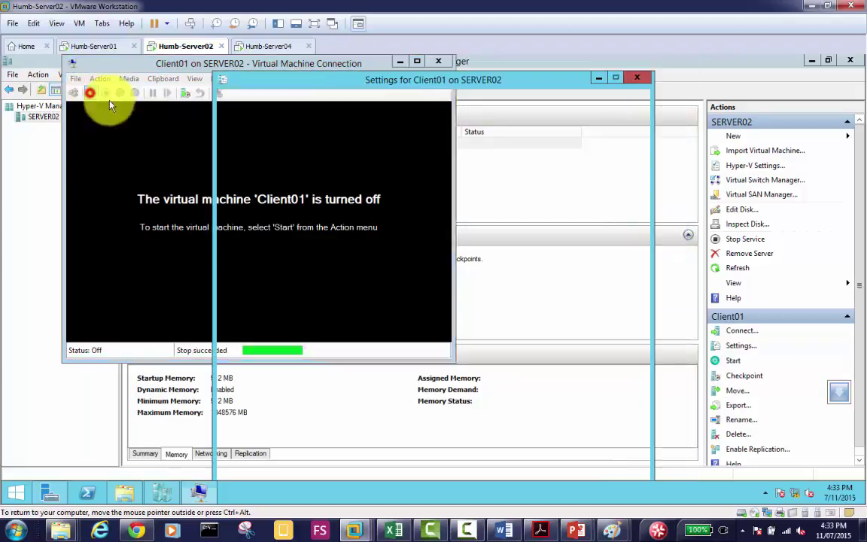
Step: Put Hard Drive back at the top of Client01's boot order, save, and start the VM
left_click(268, 132)
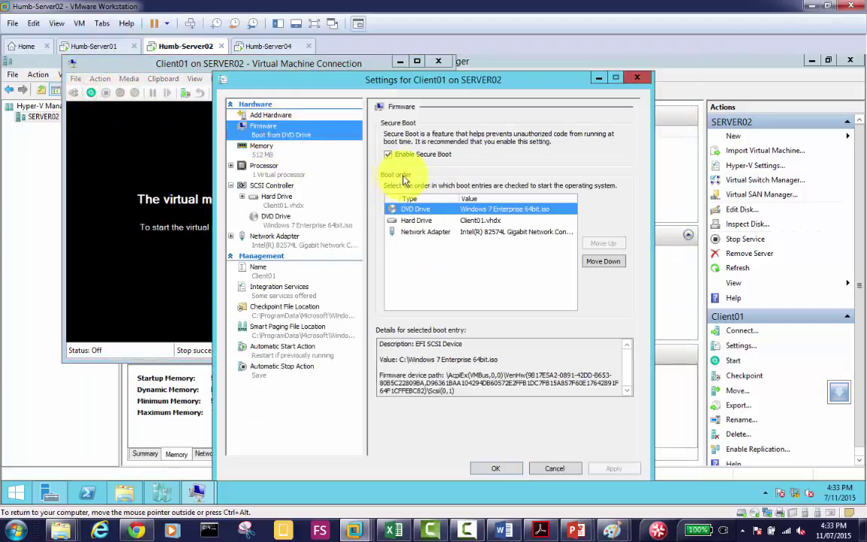
left_click(425, 221)
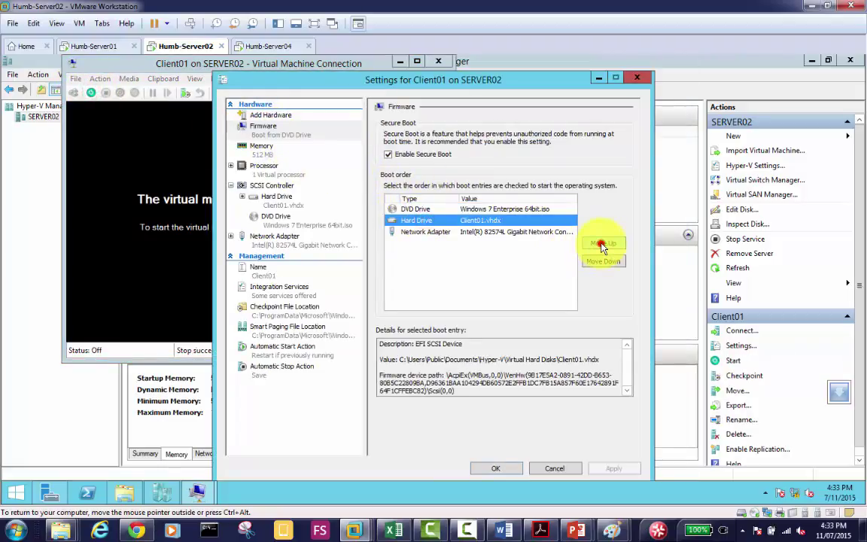
left_click(599, 245)
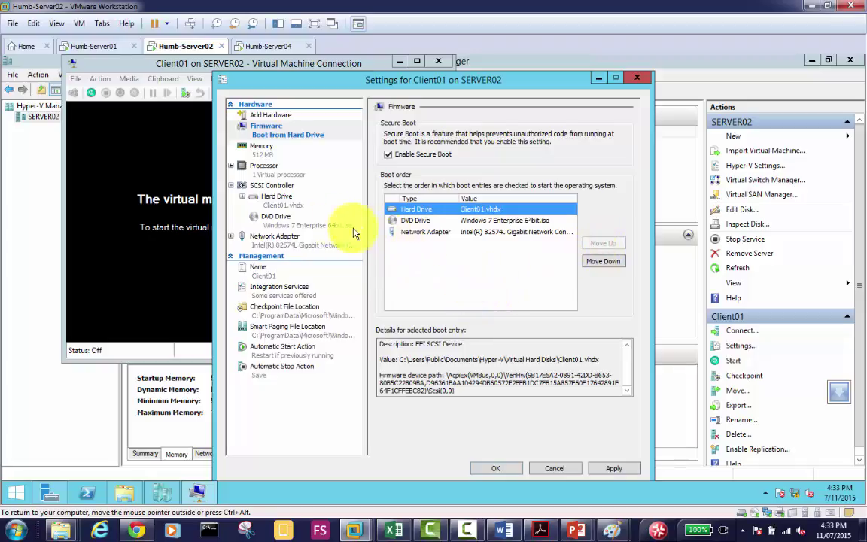
left_click(287, 219)
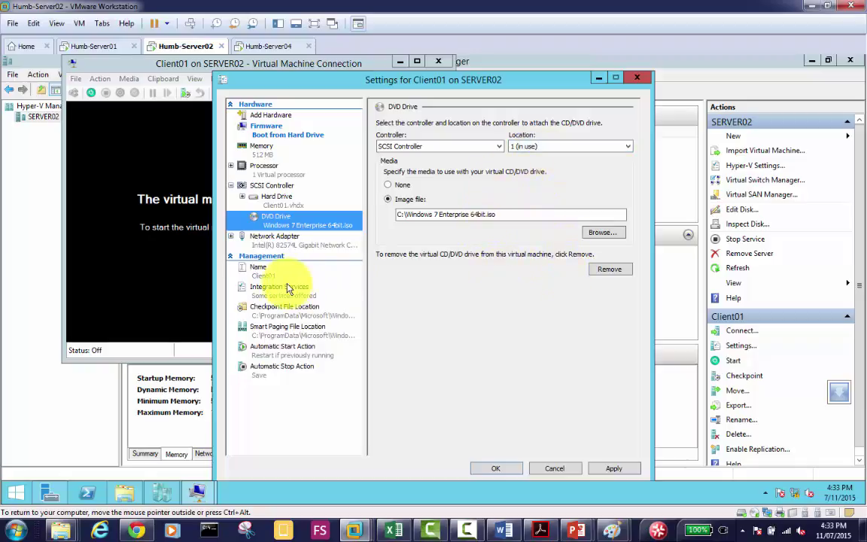
left_click(500, 469)
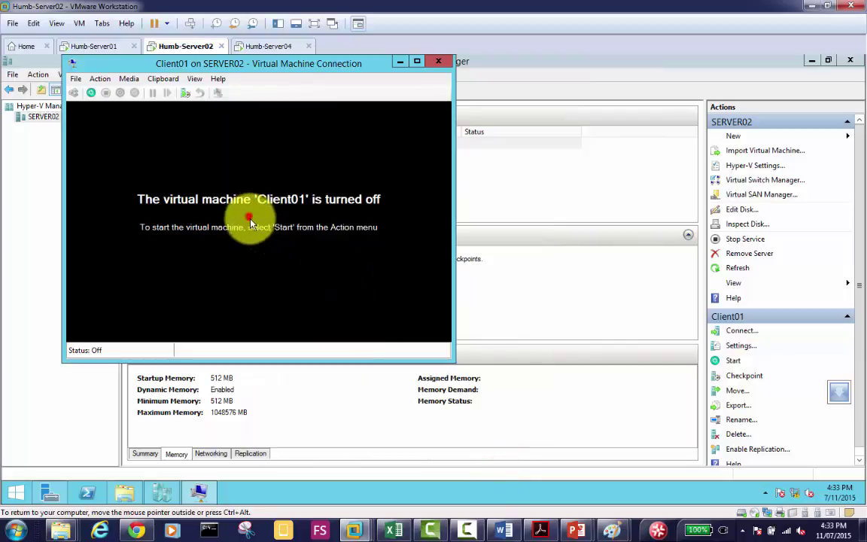
left_click(249, 217)
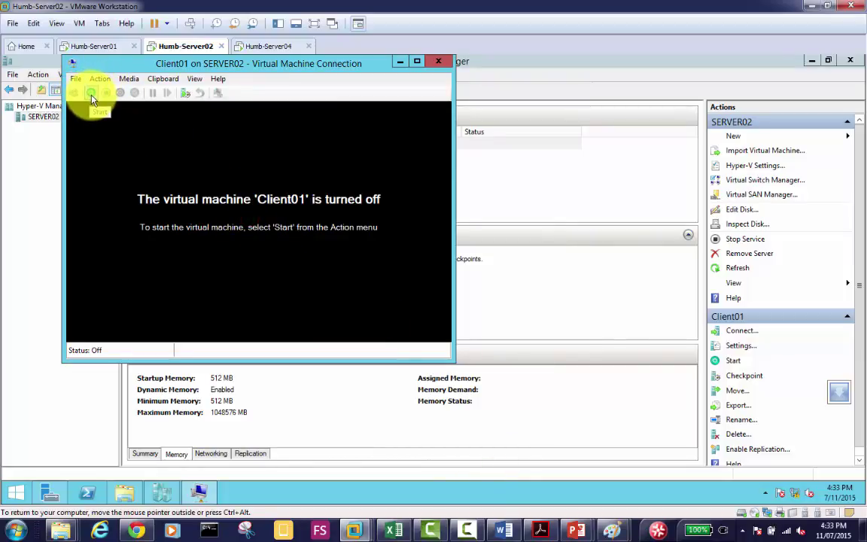
left_click(91, 94)
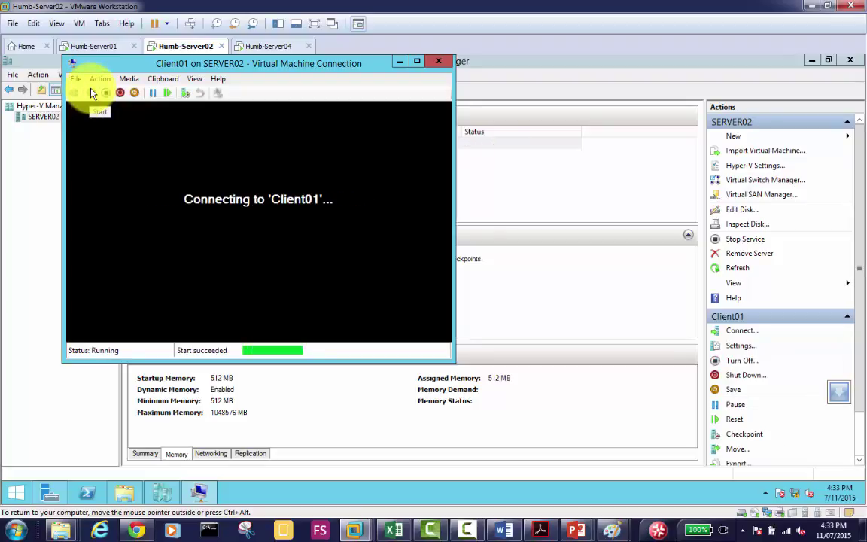
Step: Reset Client01 and take a checkpoint with the default name
left_click(91, 92)
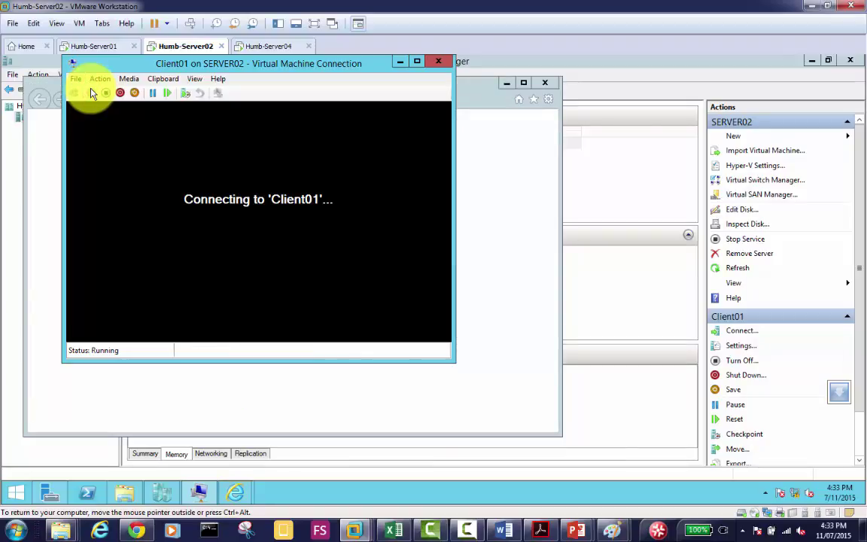
left_click(233, 191)
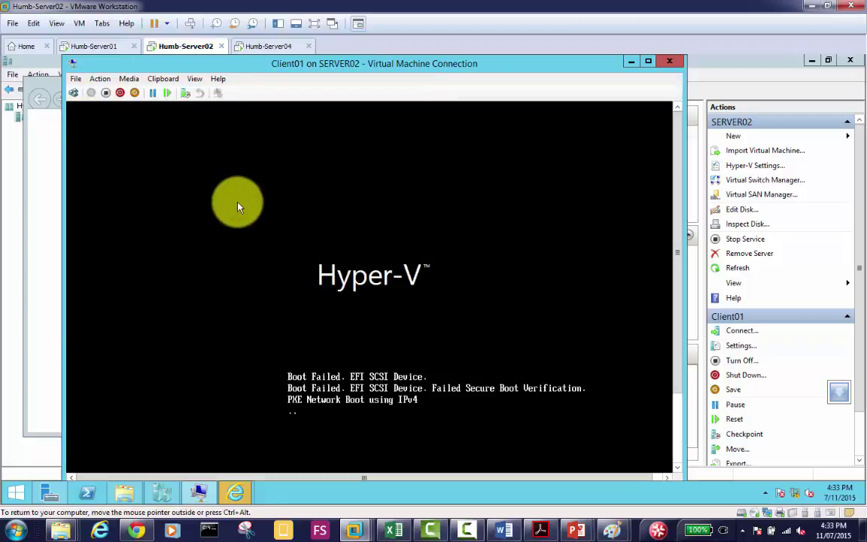
left_click(240, 204)
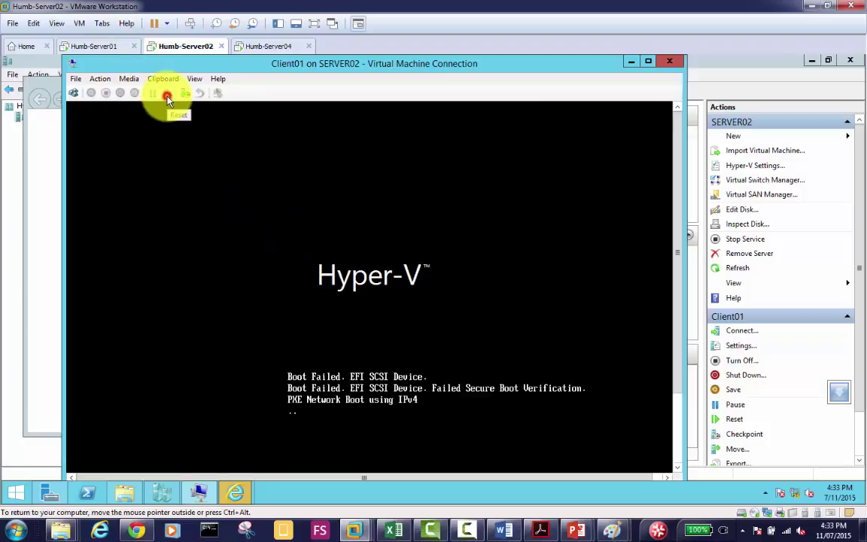
left_click(167, 92)
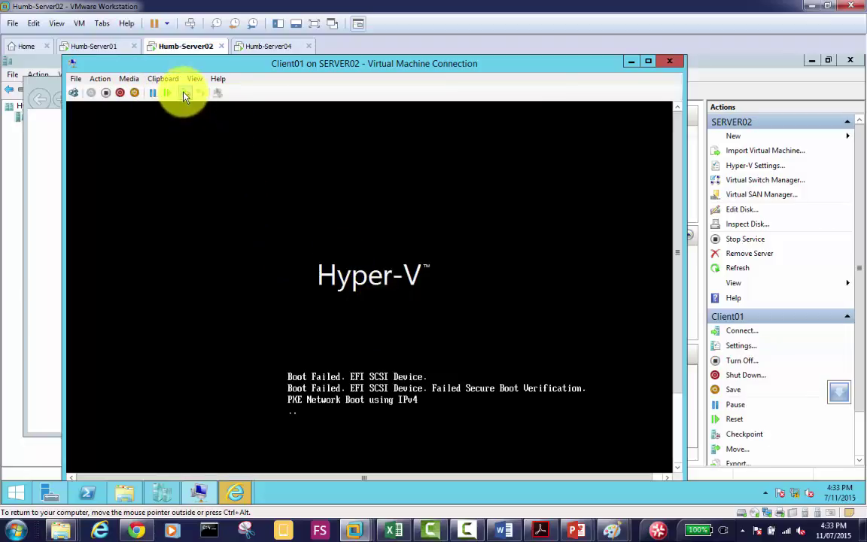
left_click(185, 92)
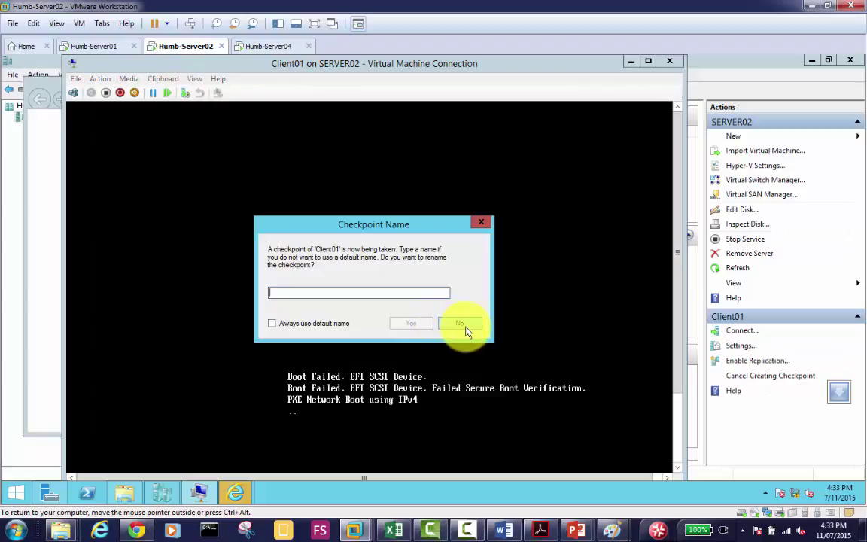
left_click(459, 324)
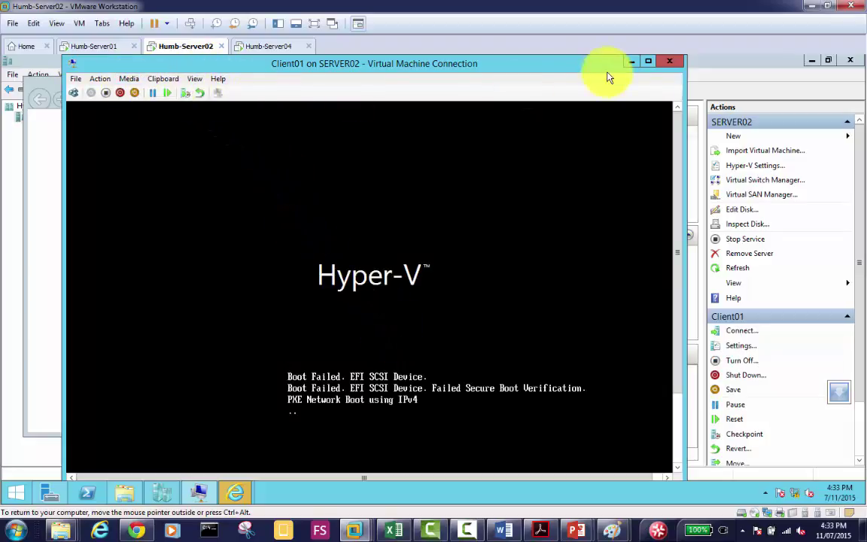
Step: Turn off Client01 from the Action menu
left_click(75, 78)
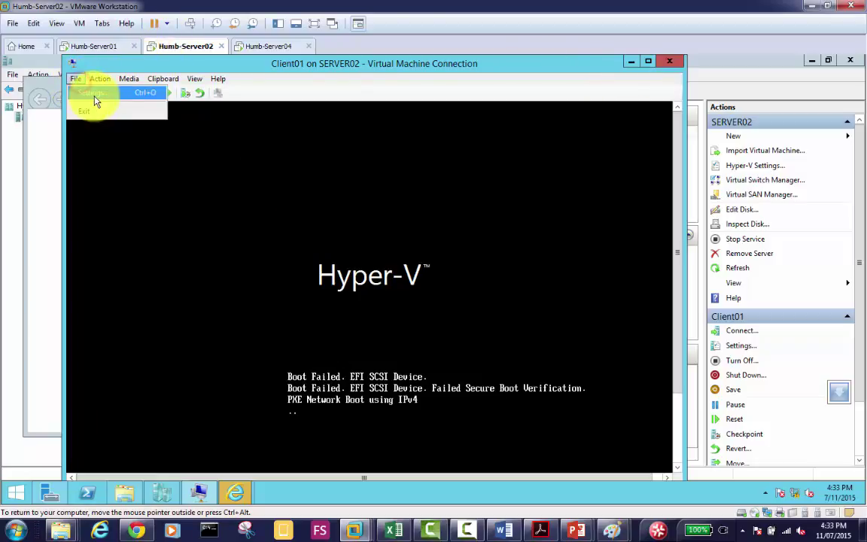
mouse_move(100, 78)
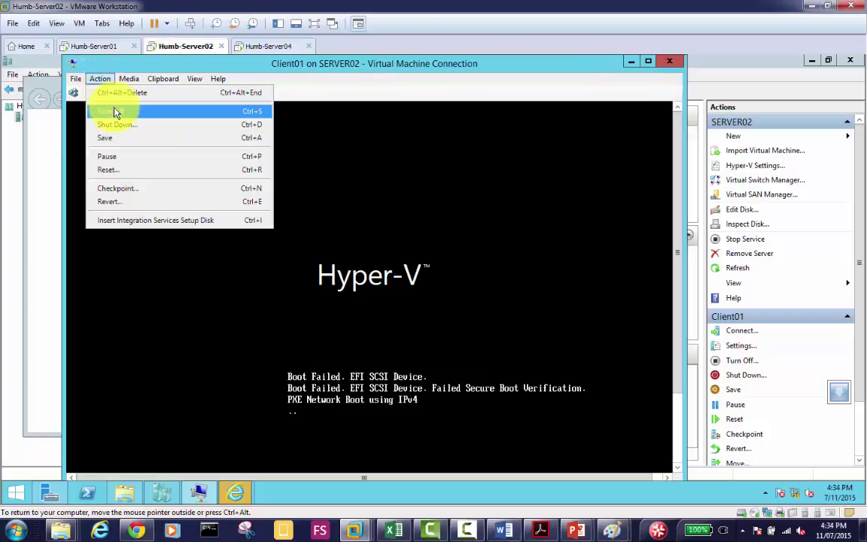
left_click(115, 112)
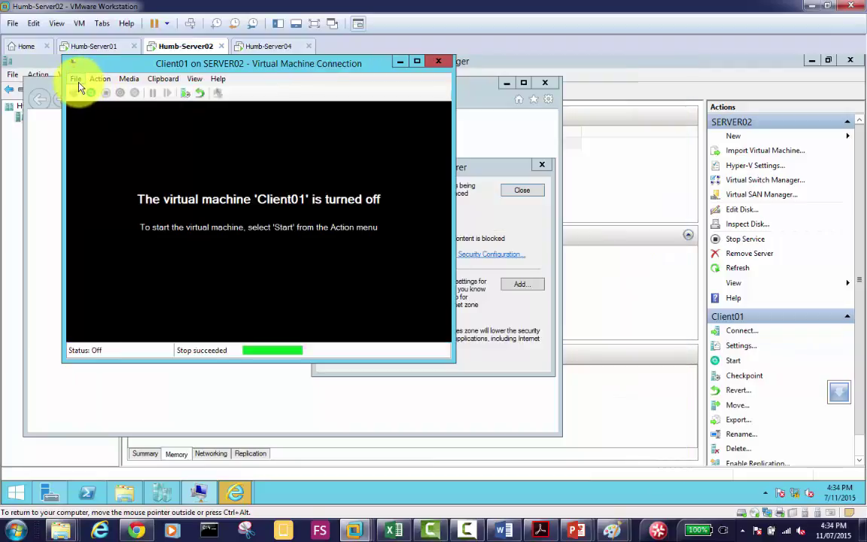
Step: Open Client01's settings and review the firmware, name, drive, processor and memory pages
left_click(75, 78)
left_click(84, 90)
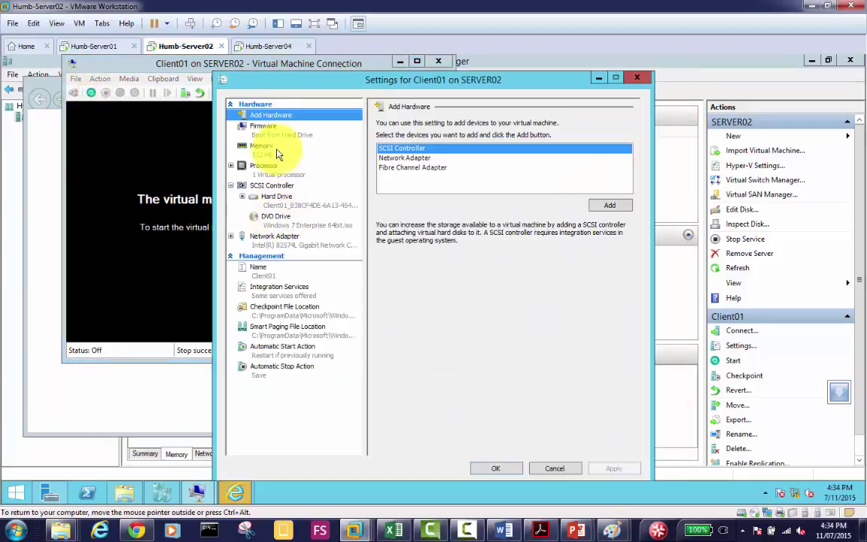
left_click(267, 129)
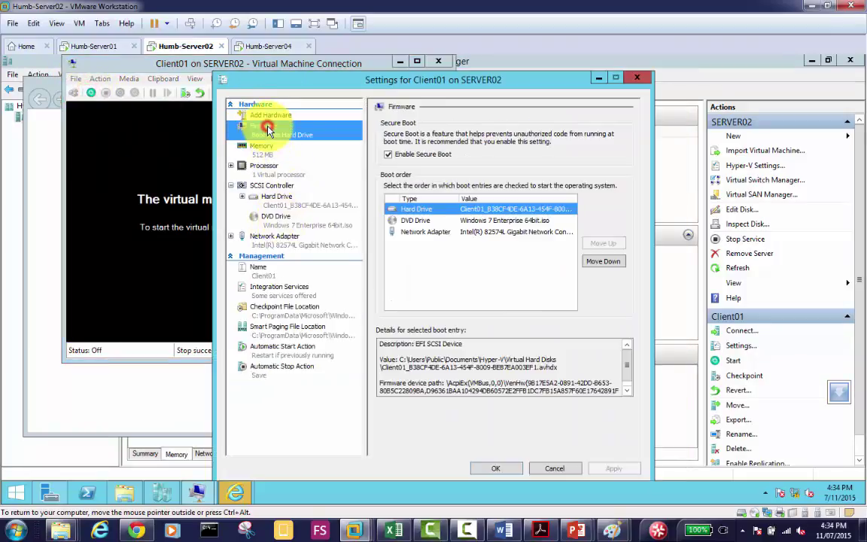
left_click(426, 233)
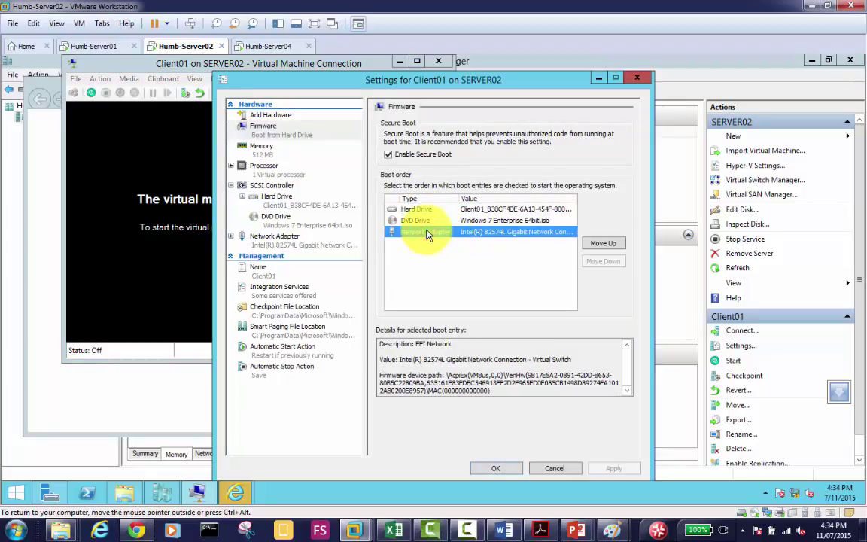
left_click(253, 269)
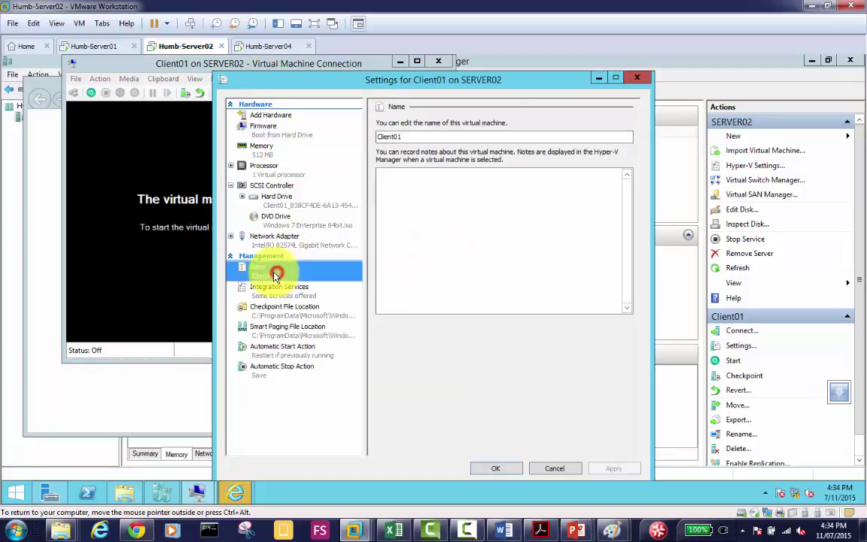
left_click(282, 220)
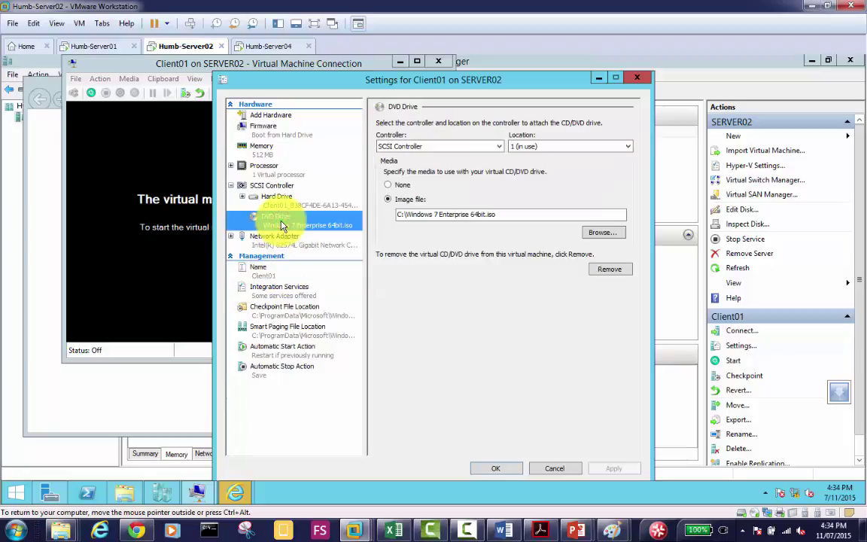
left_click(283, 202)
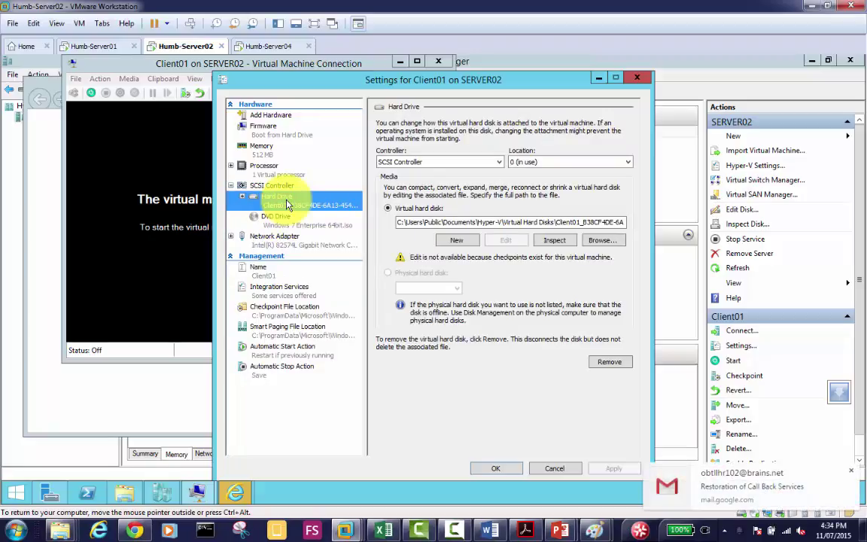
left_click(280, 175)
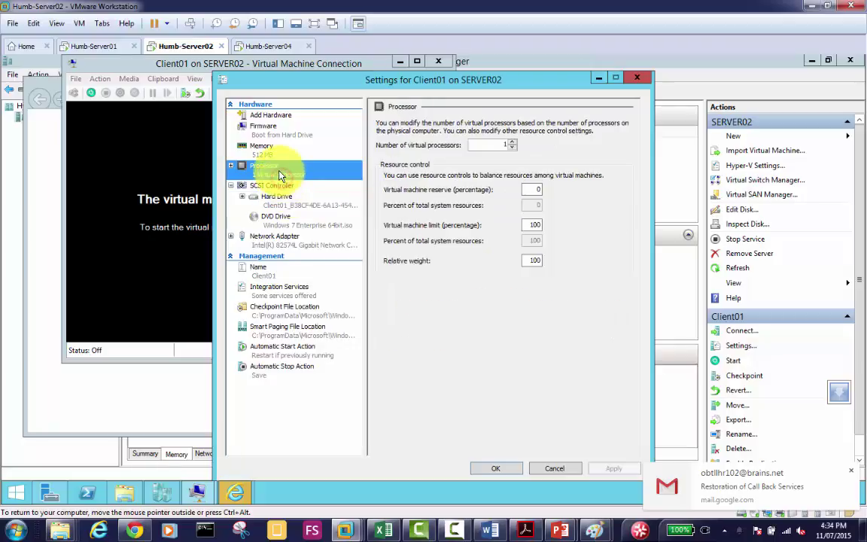
left_click(275, 150)
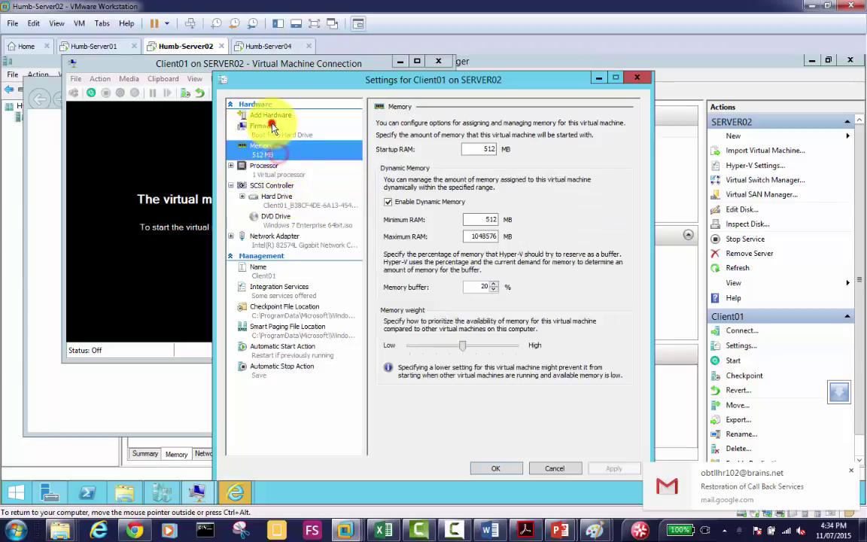
left_click(275, 127)
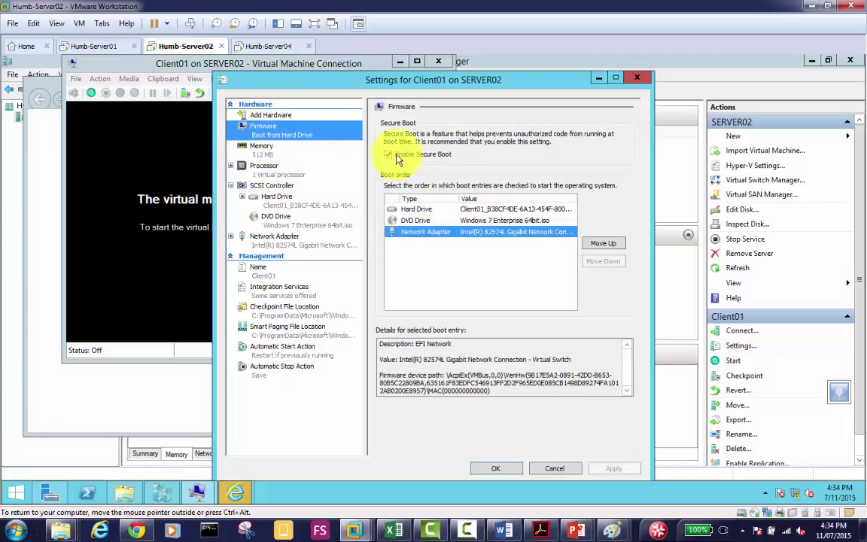
Step: Move DVD Drive to the top of the boot order, disable Secure Boot, and save
left_click(428, 220)
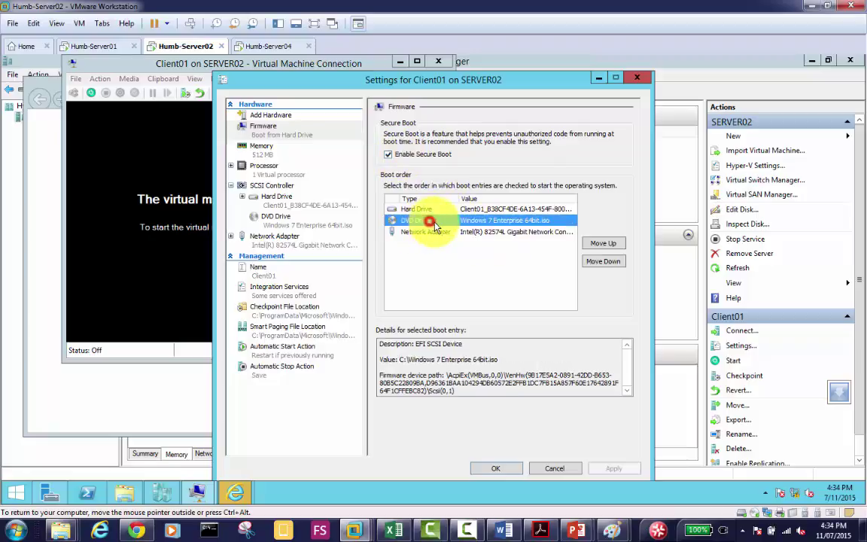
left_click(600, 245)
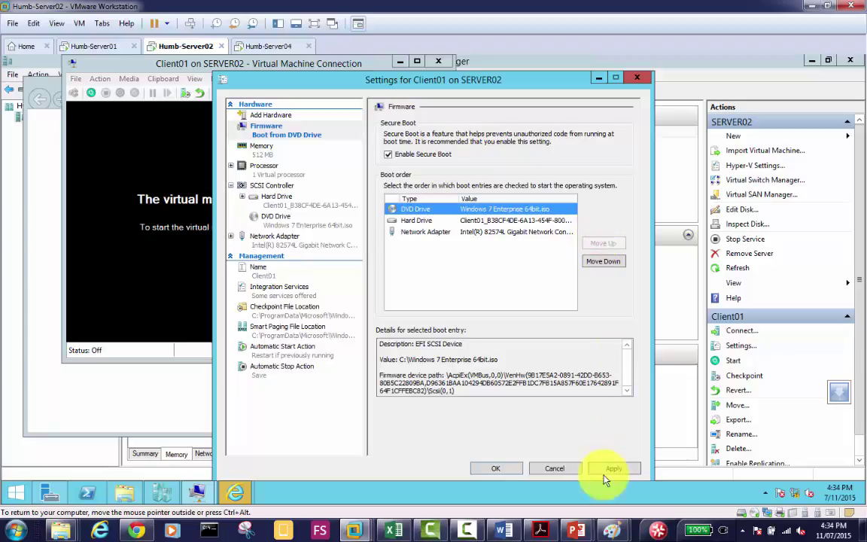
left_click(387, 154)
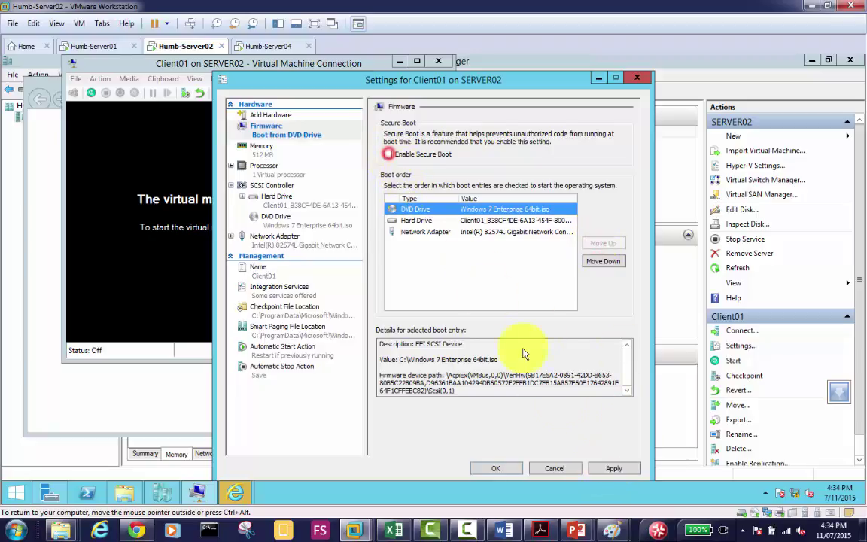
left_click(611, 468)
left_click(496, 468)
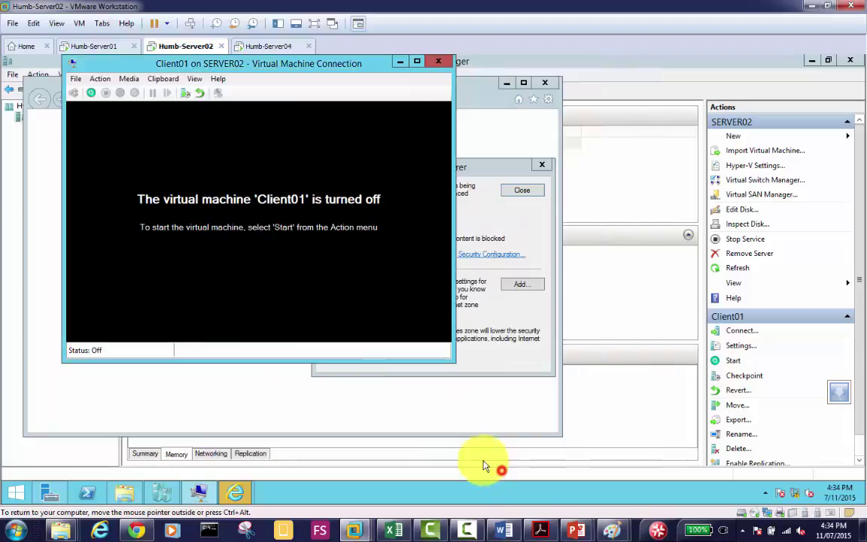
Step: Start Client01 until the boot-from-CD-or-DVD prompt appears, then reopen its settings
left_click(91, 92)
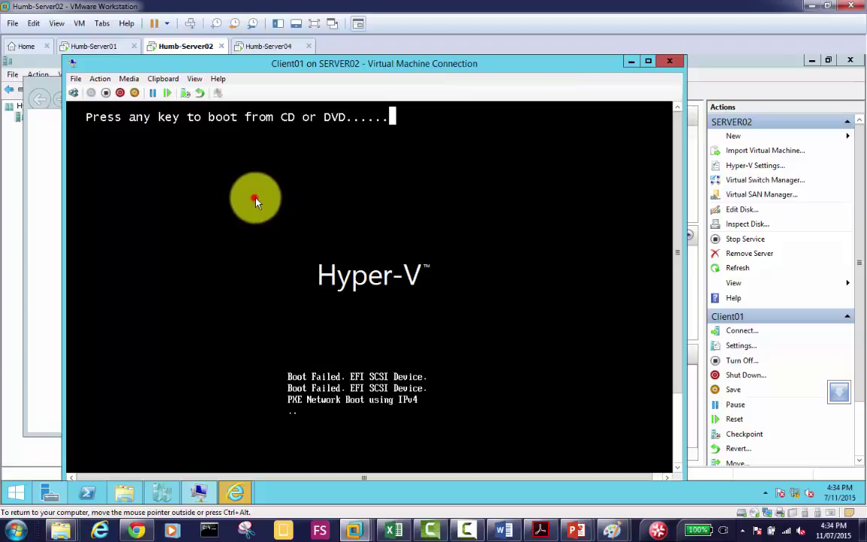
left_click(258, 194)
left_click(257, 184)
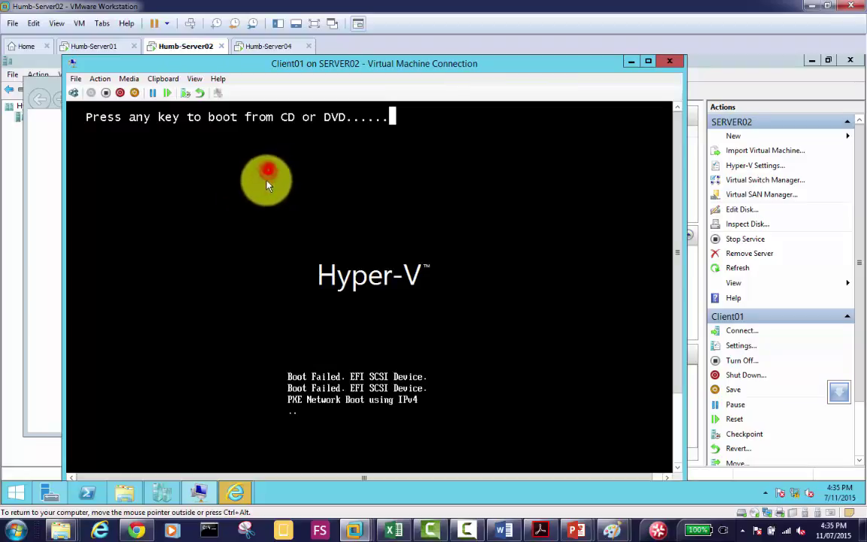
left_click(274, 185)
left_click(297, 196)
left_click(359, 250)
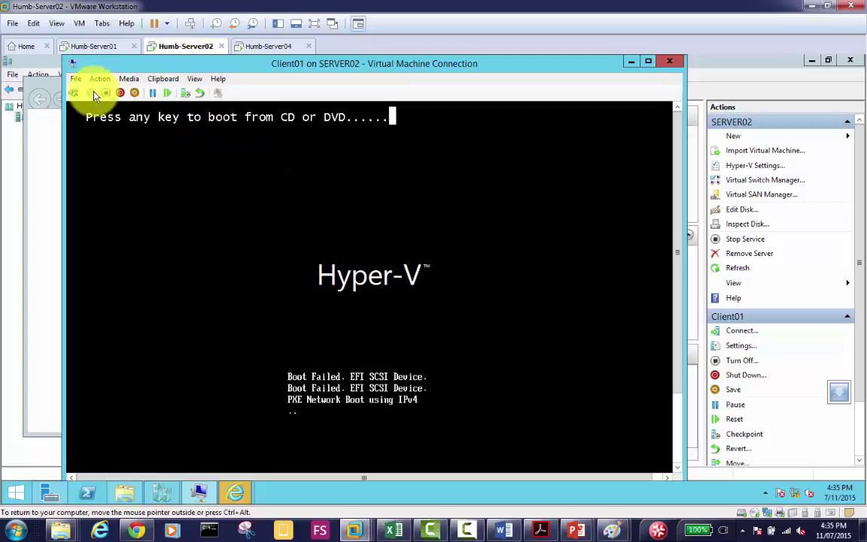
left_click(75, 79)
left_click(75, 79)
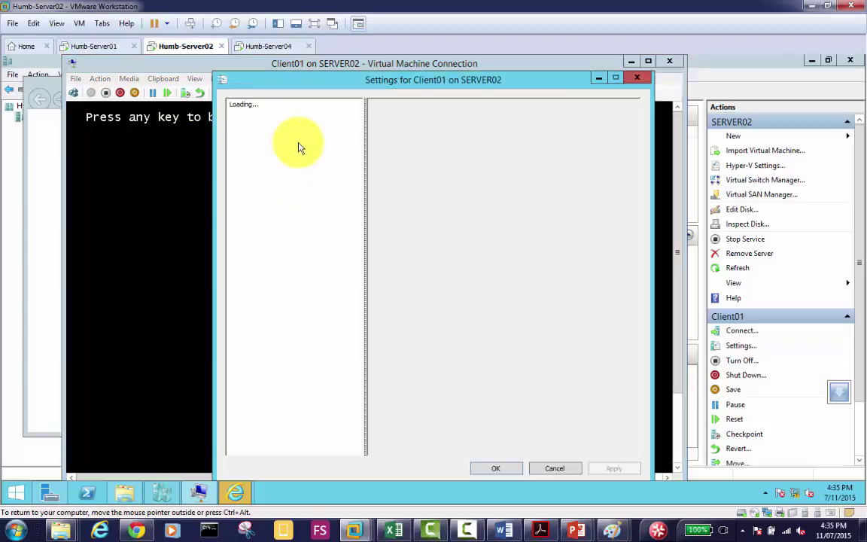
Step: Check the Firmware page, close settings, and reset Client01 to a fresh DVD boot prompt
left_click(272, 131)
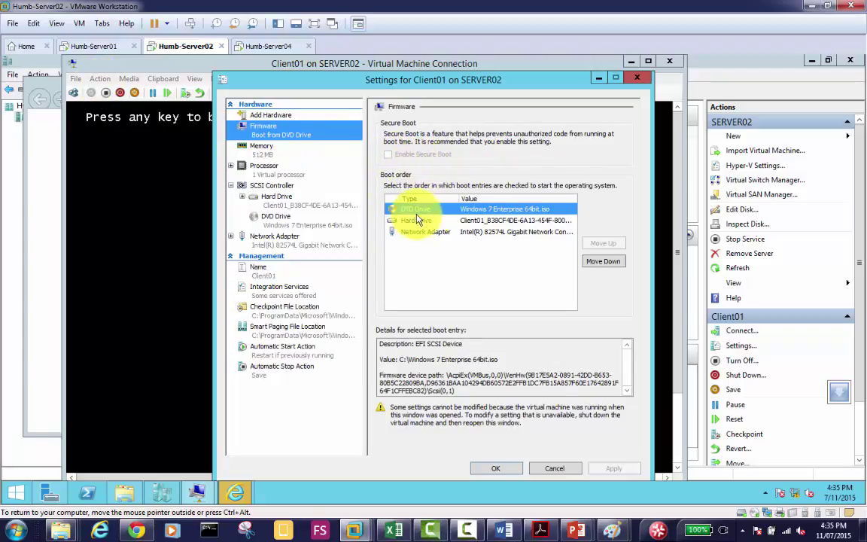
left_click(499, 471)
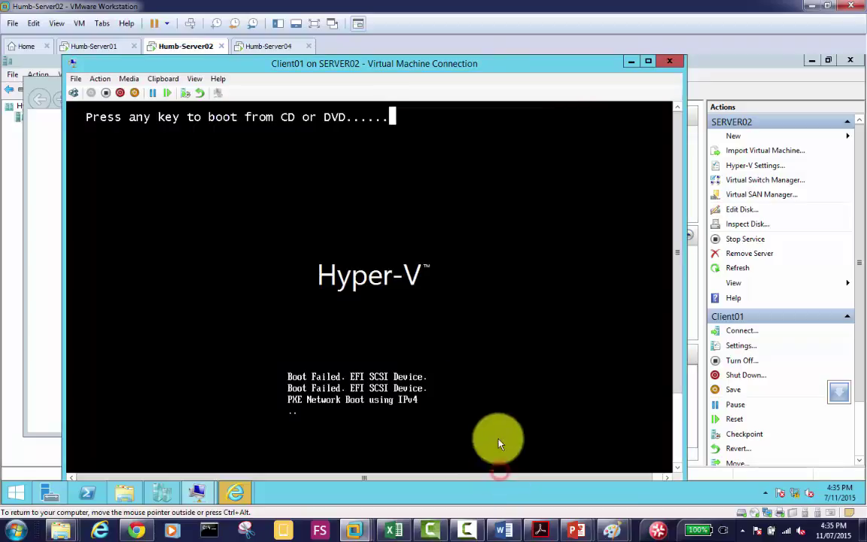
left_click(167, 92)
left_click(214, 158)
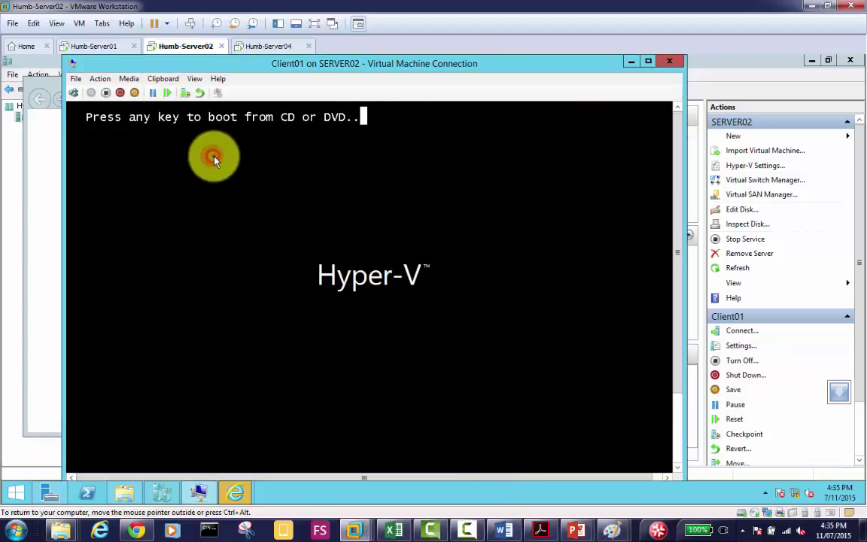
Step: Boot Client01 from the Windows 7 DVD, then close its connection window
key("Return")
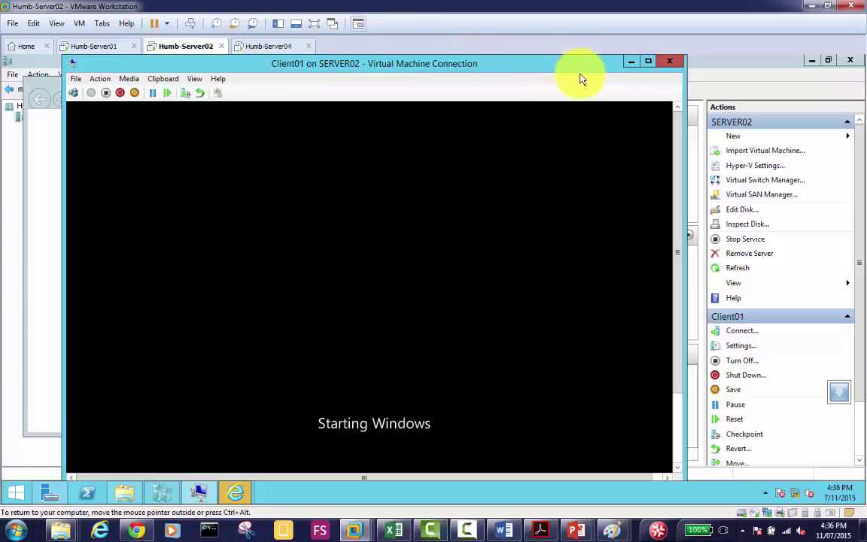
left_click(631, 62)
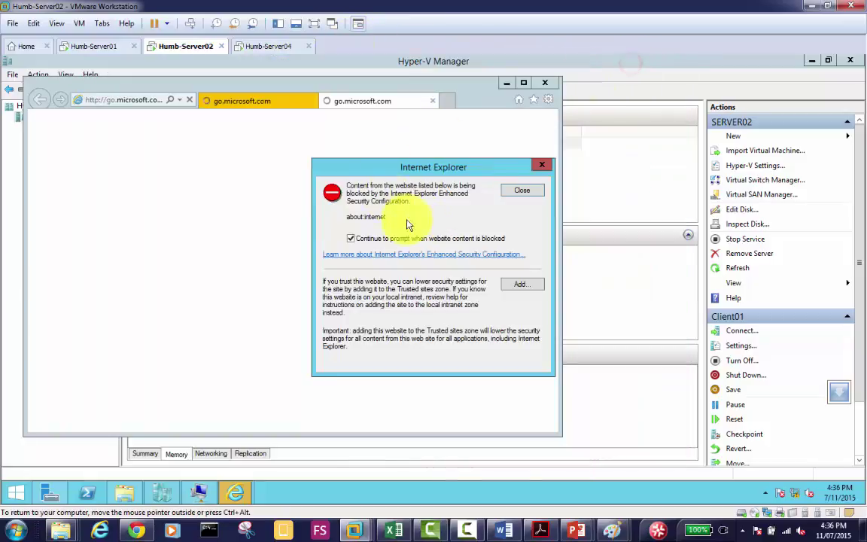
Step: Dismiss the blocked-content warning and apply Internet Explorer's recommended security settings
left_click(520, 192)
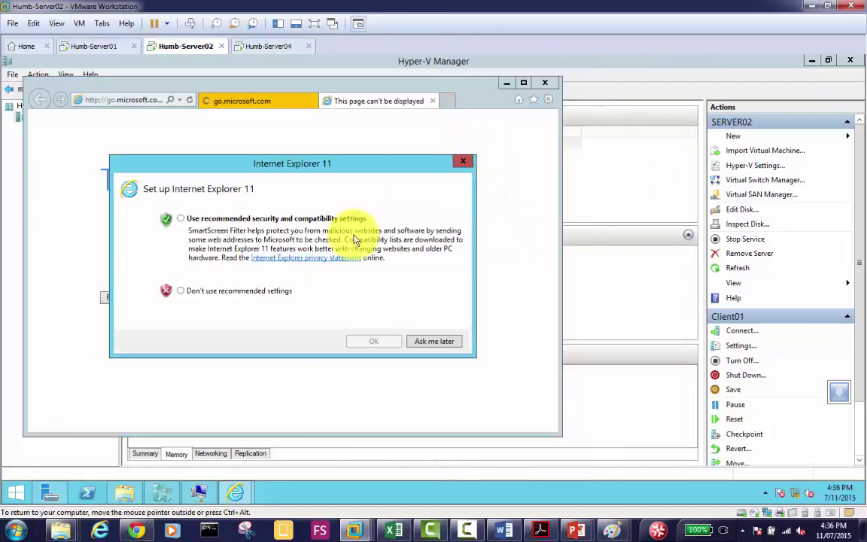
left_click(295, 218)
left_click(367, 342)
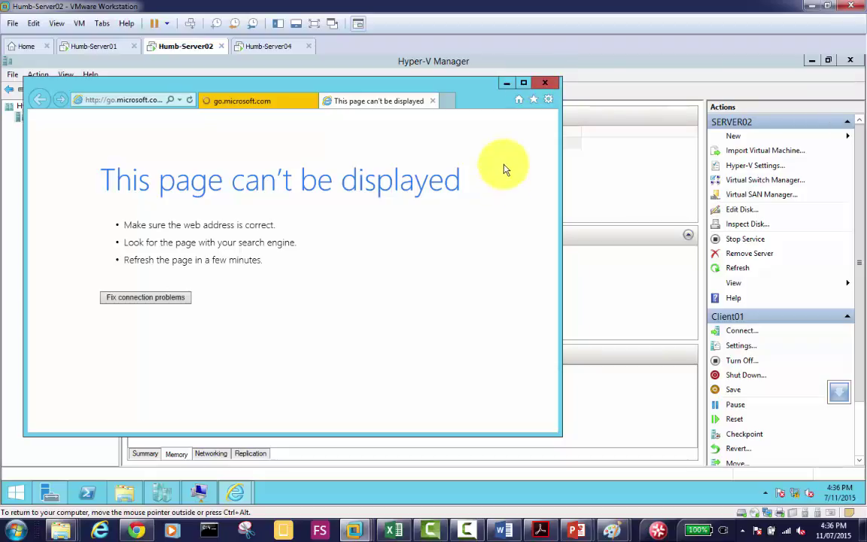
Step: Turn off blocked-content prompts on the go.microsoft.com tab, then close Internet Explorer with all tabs
left_click(280, 98)
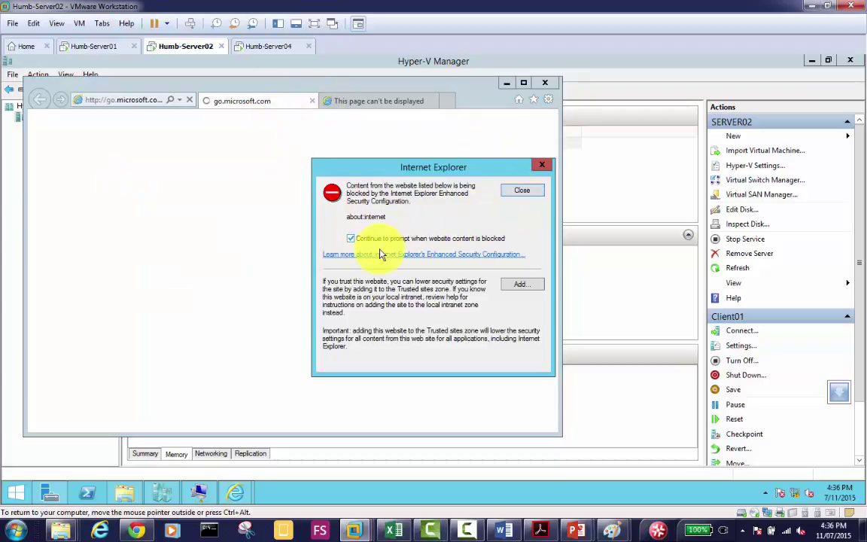
left_click(374, 237)
left_click(522, 191)
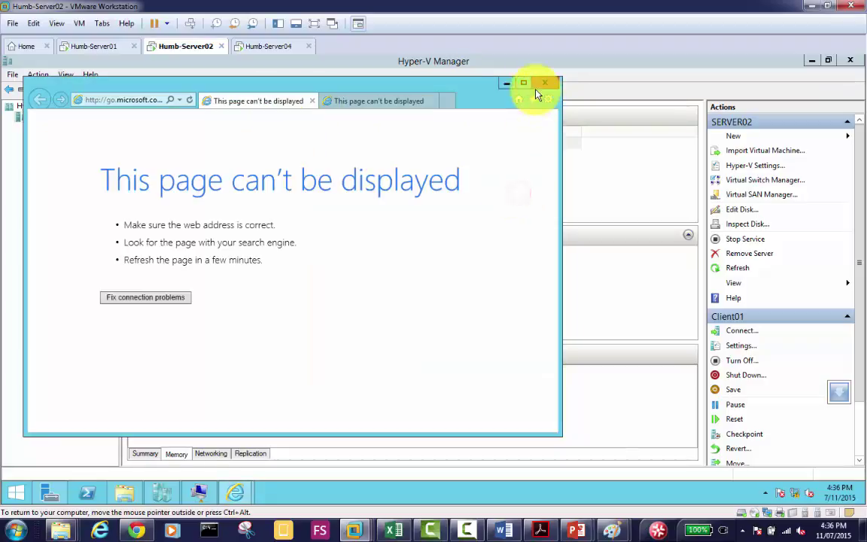
left_click(544, 82)
left_click(273, 266)
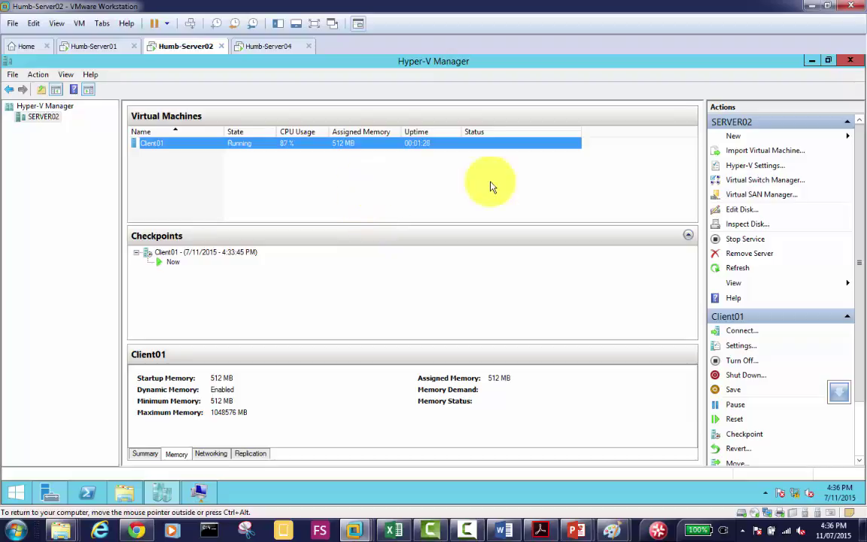
Step: Launch SERVER02's Virtual Switch Manager, then return to the VMware Workstation Home page
left_click(761, 180)
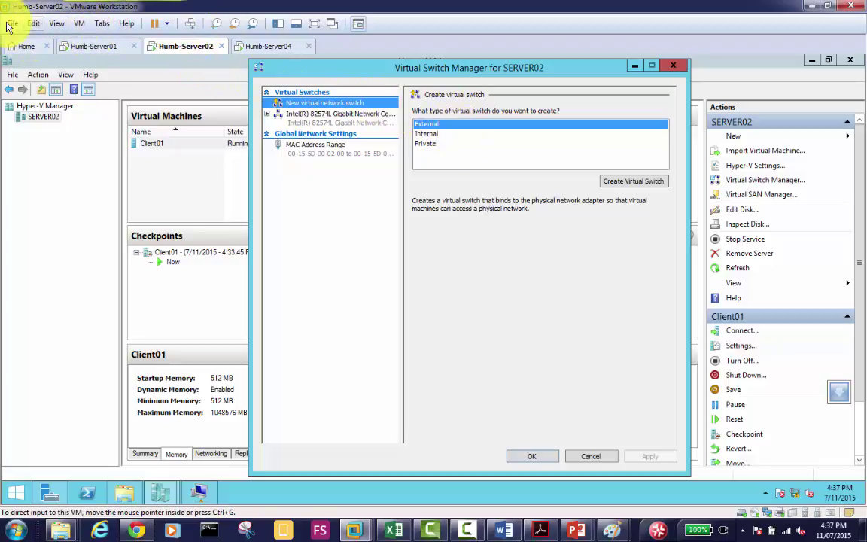
left_click(21, 51)
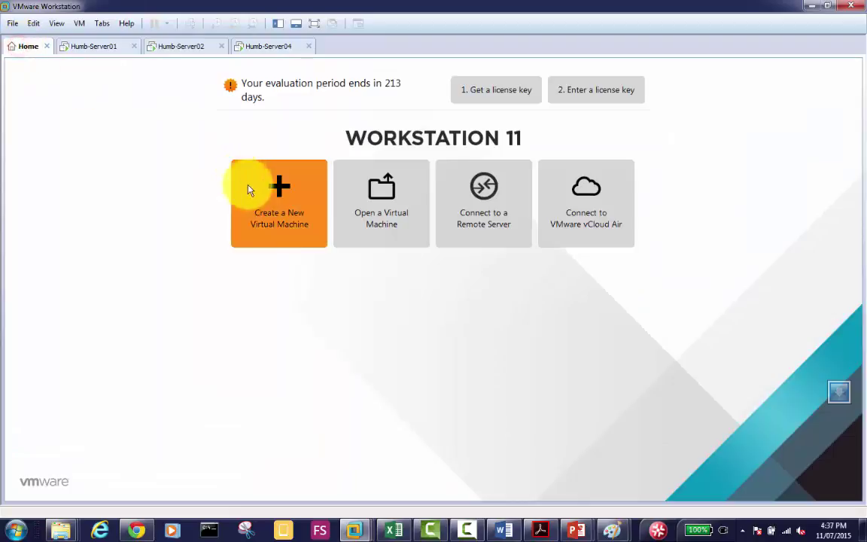
Step: Cancel the New Virtual Machine wizard and return to the Humb-Server02 tab
left_click(271, 213)
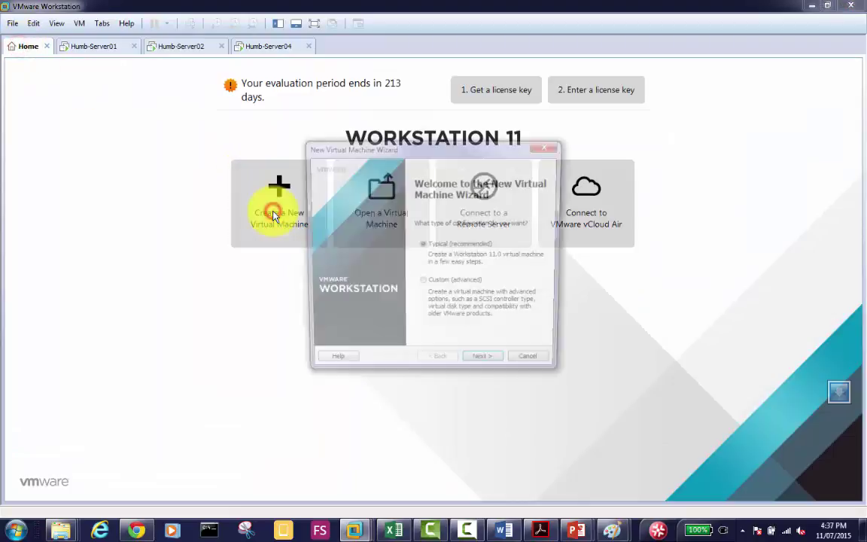
left_click(534, 365)
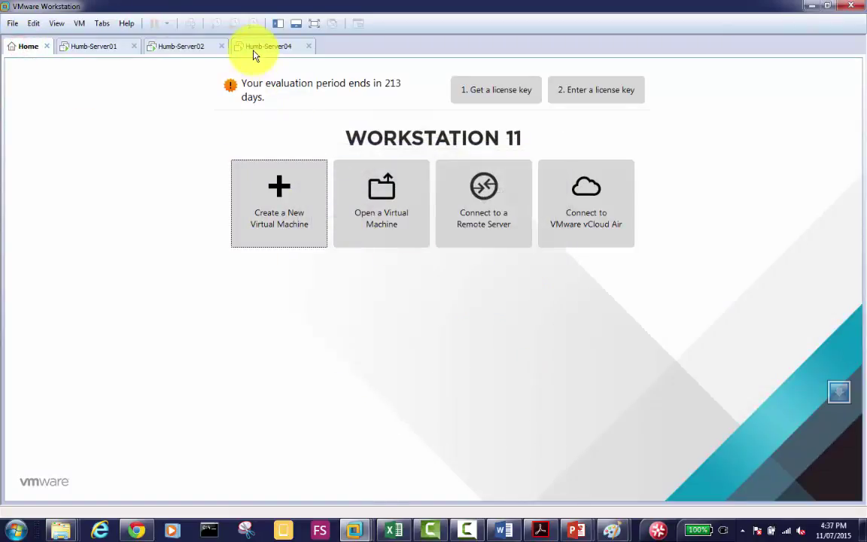
left_click(252, 46)
left_click(200, 47)
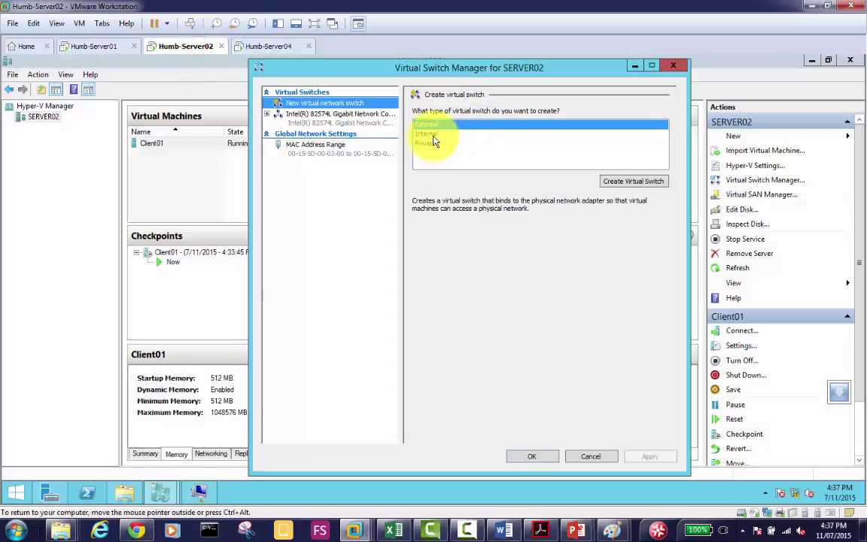
Step: Review Humb-Server02's Network Adapter settings and close them without changes
right_click(190, 47)
left_click(231, 210)
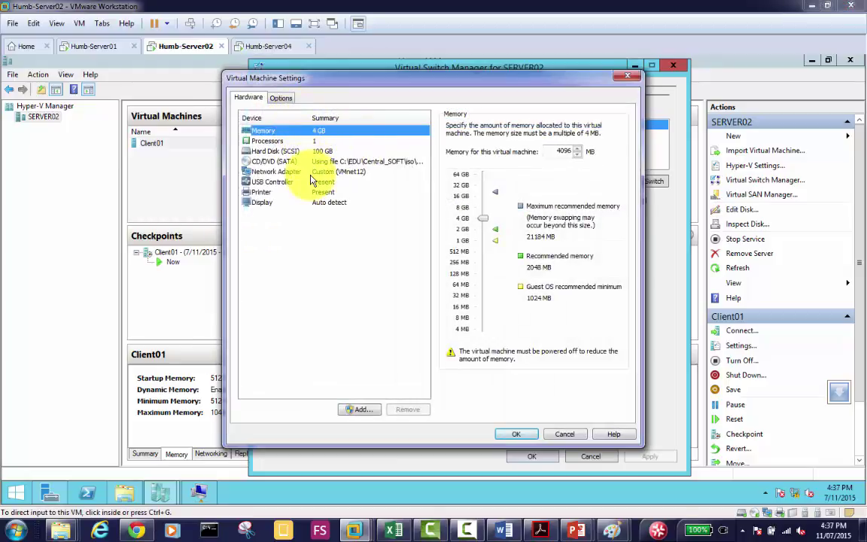
left_click(280, 172)
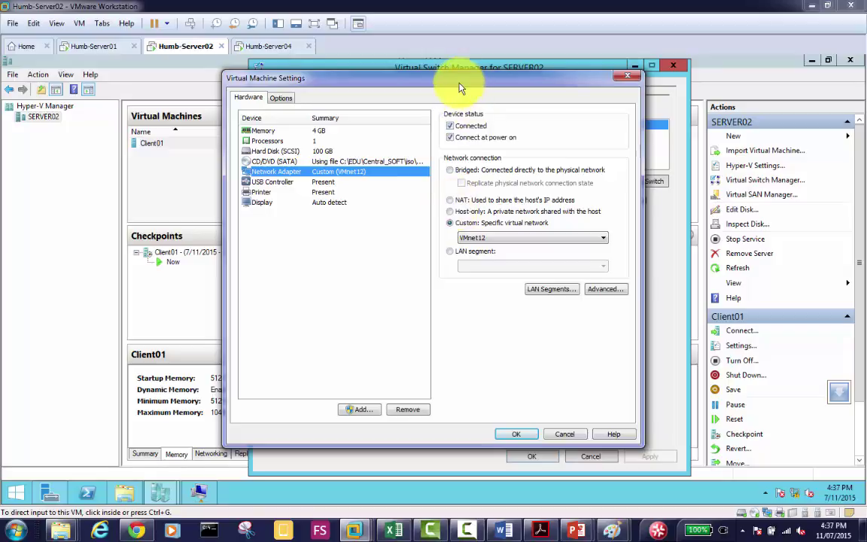
left_click_drag(459, 80, 223, 76)
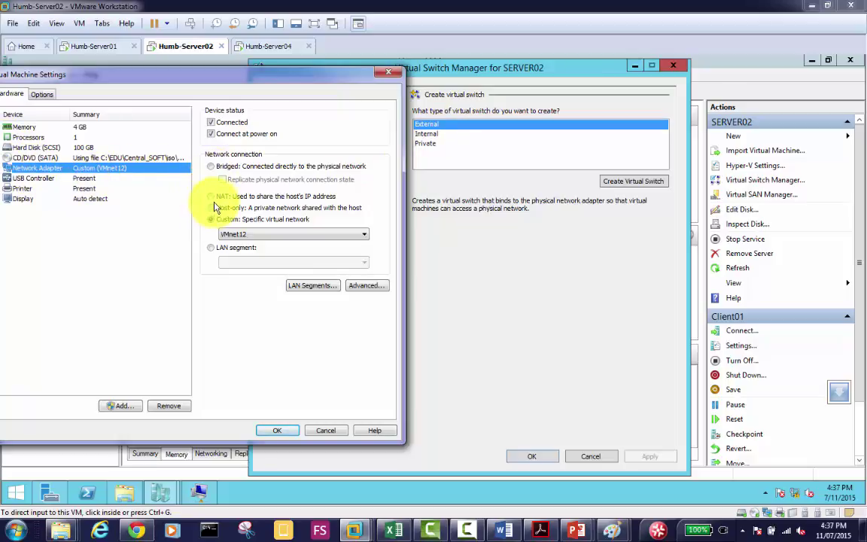
left_click(324, 434)
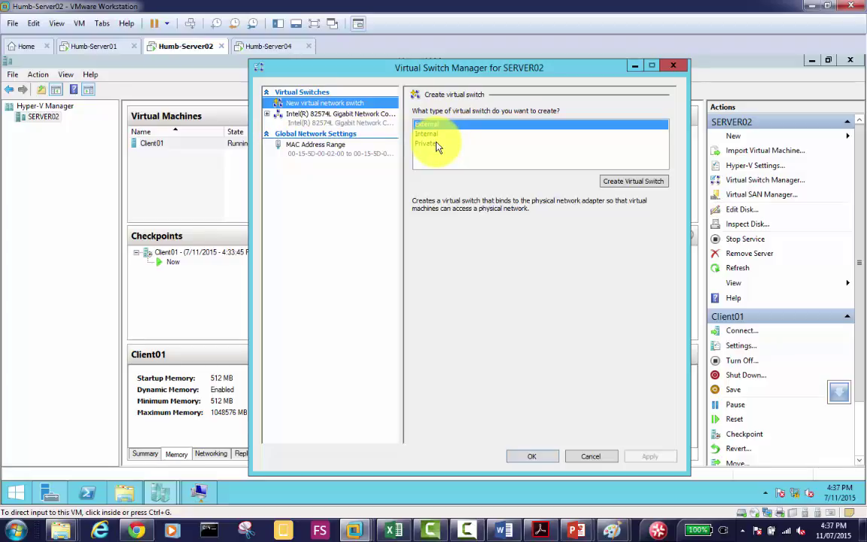
Step: Cancel Virtual Switch Manager, reopen it from the Actions pane, then close it
left_click(584, 456)
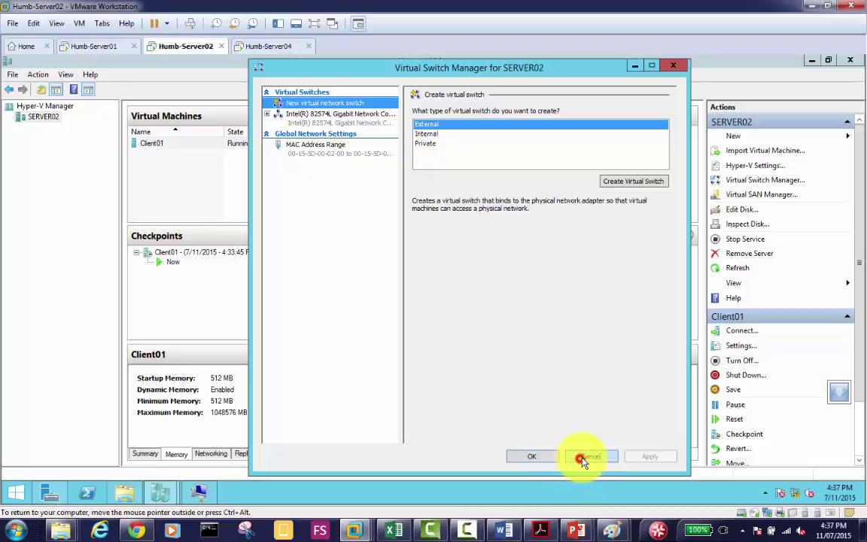
left_click(769, 180)
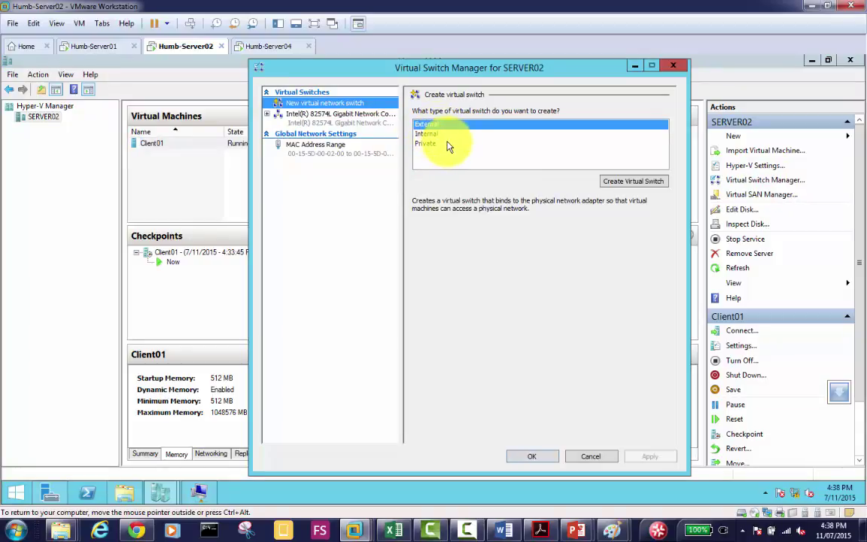
left_click(676, 69)
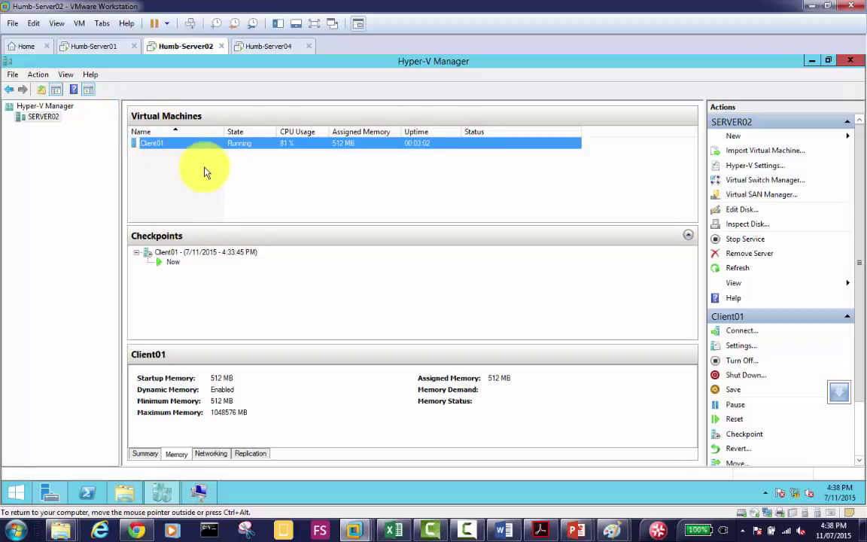
Step: Connect to Client01's console, then minimize the Virtual Machine Connection window
right_click(155, 145)
left_click(167, 152)
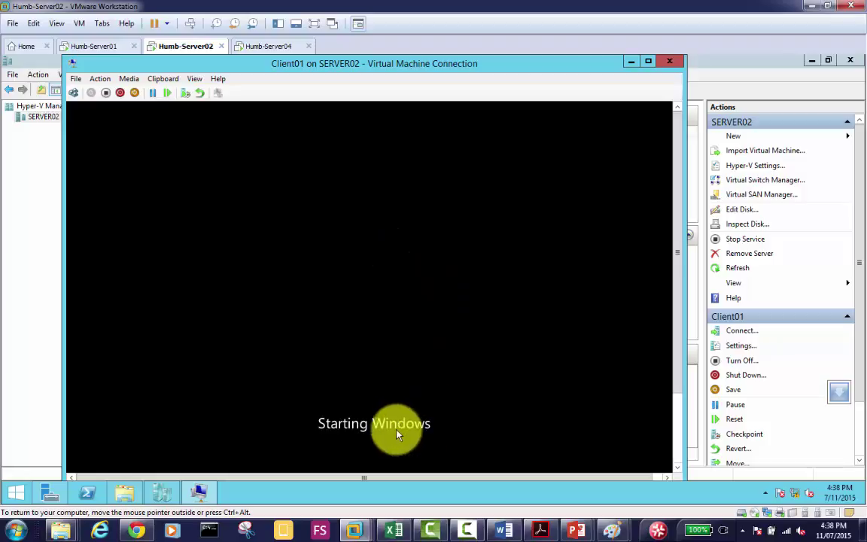
left_click(631, 61)
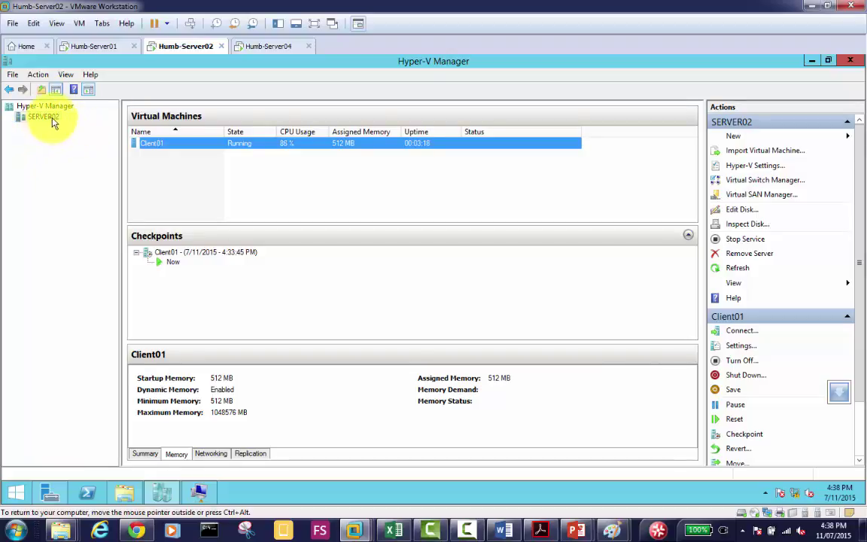
Step: Start a new virtual machine on SERVER02 named Client02
right_click(51, 118)
mouse_move(77, 126)
left_click(221, 130)
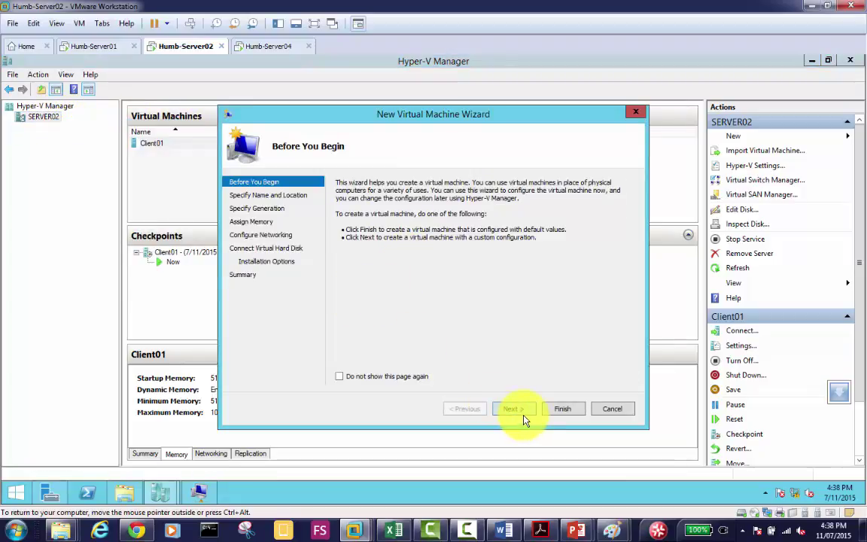
left_click(516, 409)
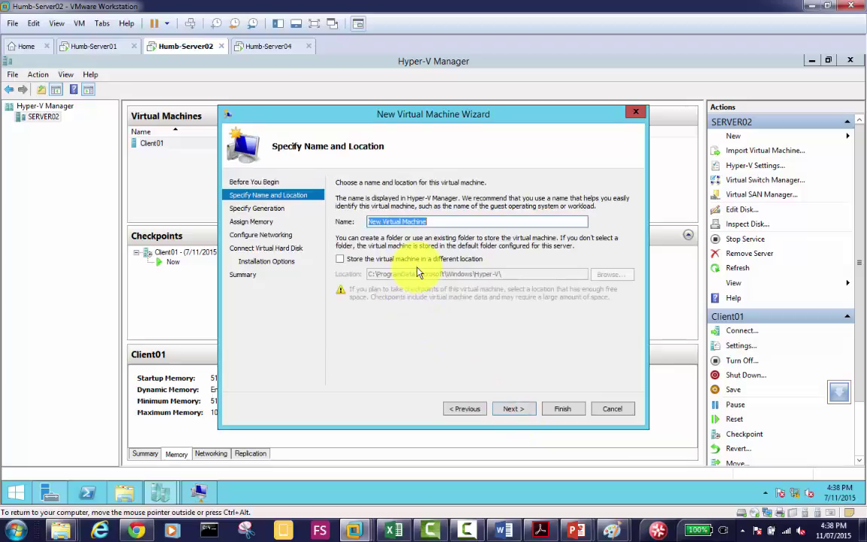
type("Client02")
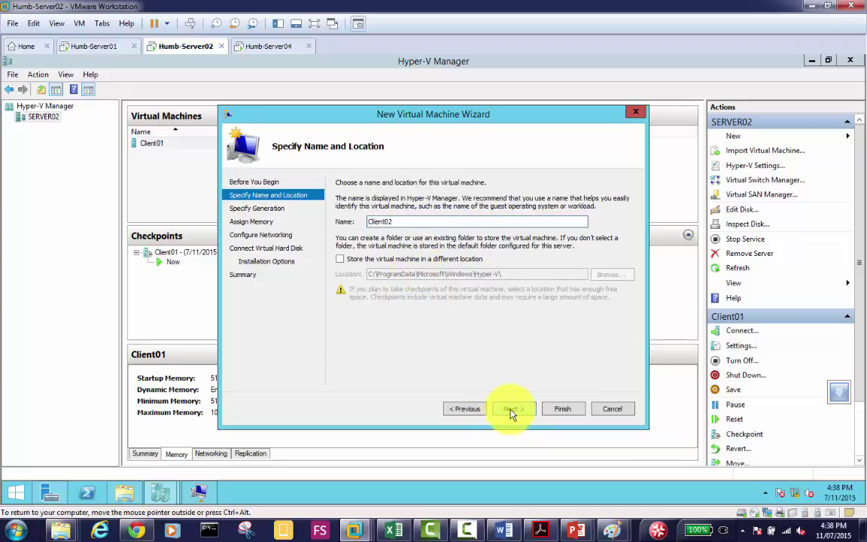
left_click(508, 410)
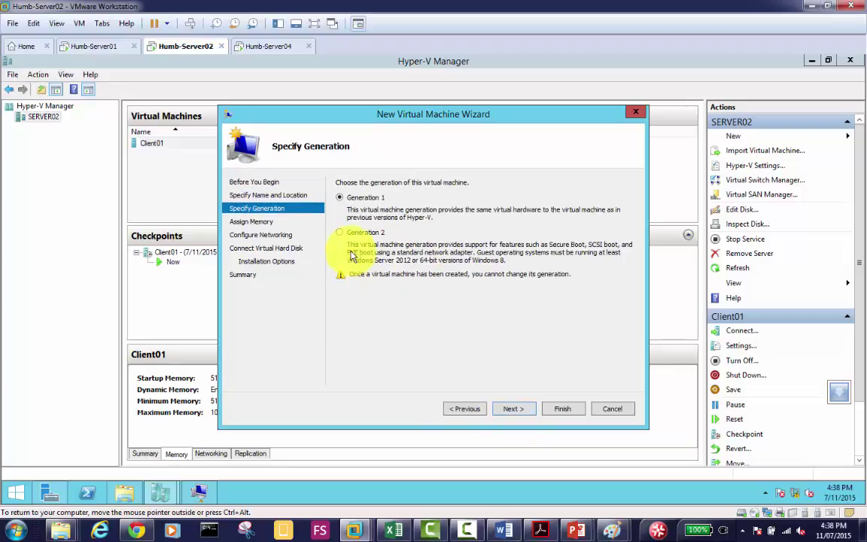
Step: Make Client02 Generation 2 with dynamic memory, accept remaining defaults, and finish the wizard
left_click(340, 232)
left_click(511, 410)
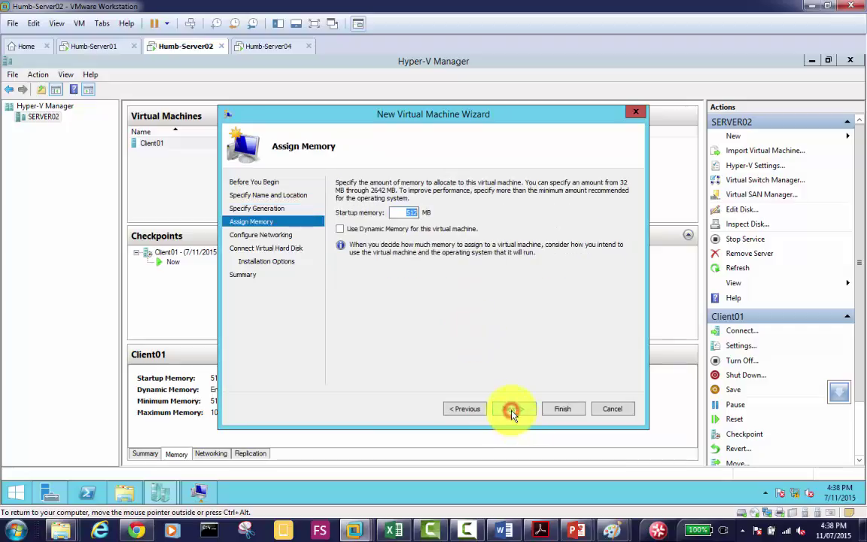
left_click(339, 228)
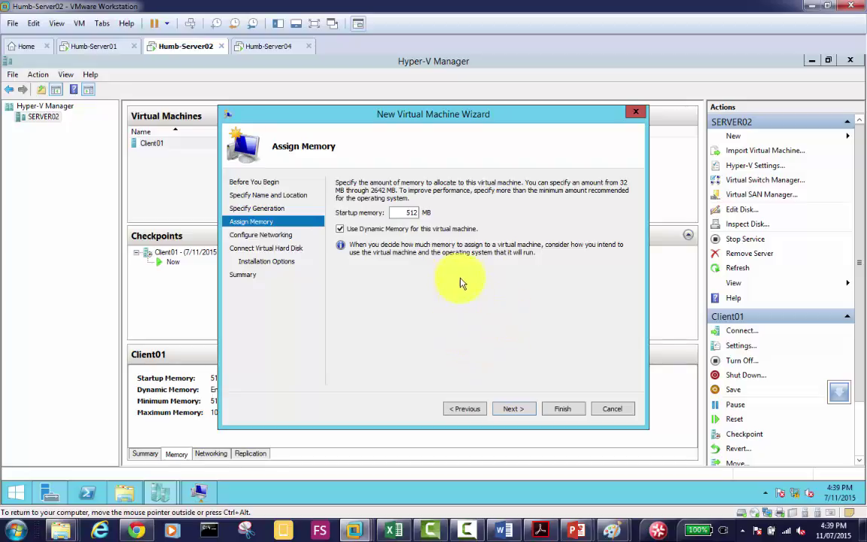
left_click(519, 408)
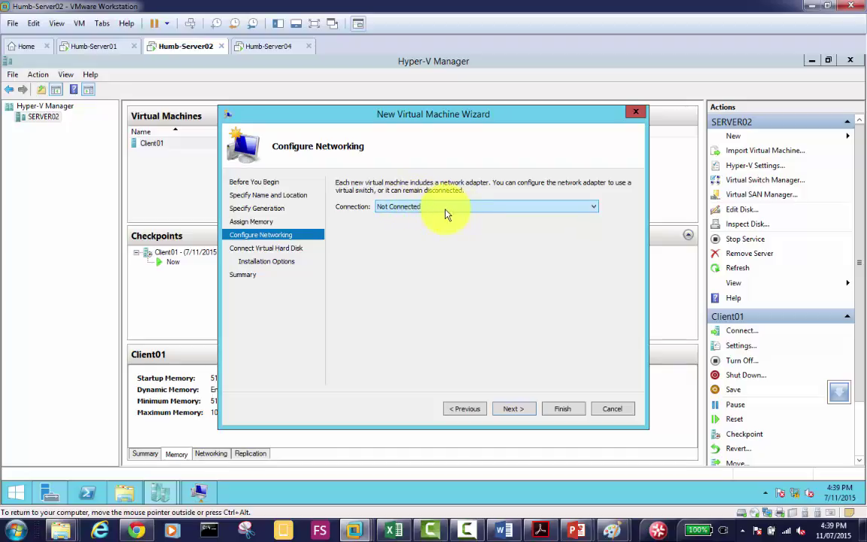
left_click(514, 408)
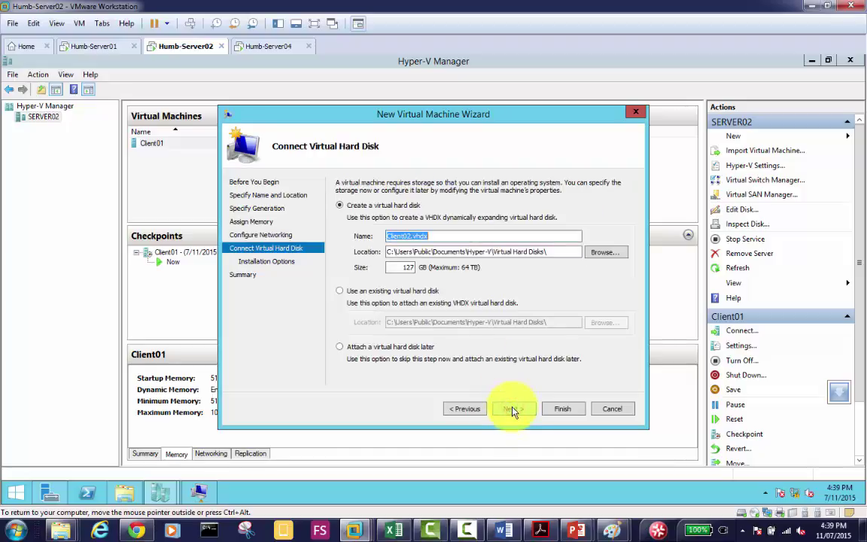
left_click(511, 410)
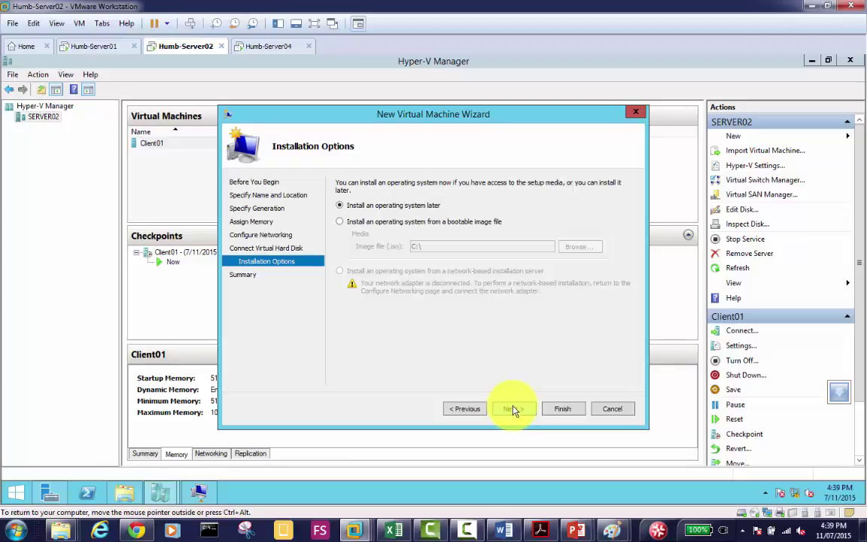
left_click(511, 408)
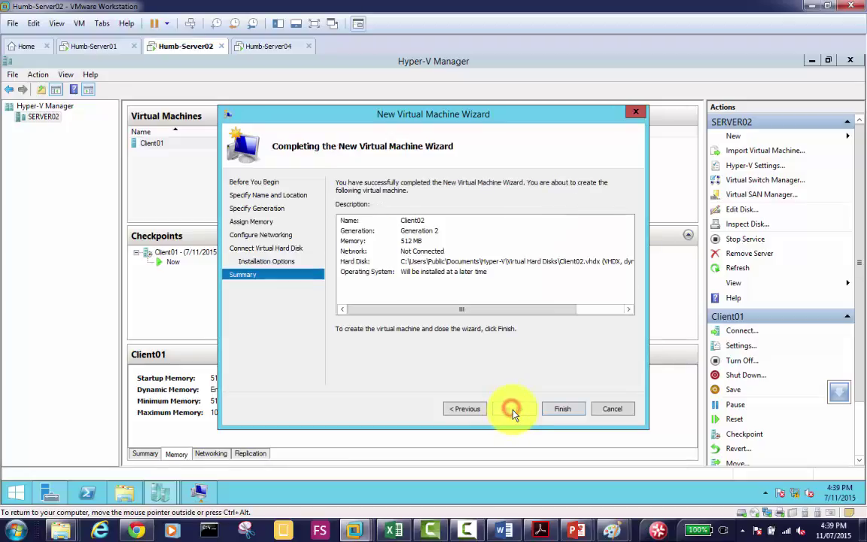
left_click(556, 408)
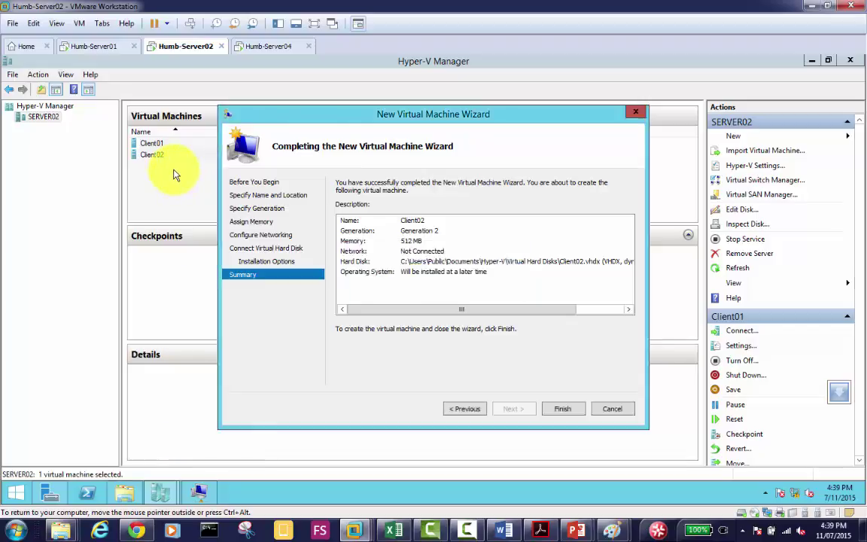
Step: Start a new virtual machine on SERVER02 named Client03
right_click(55, 117)
mouse_move(84, 124)
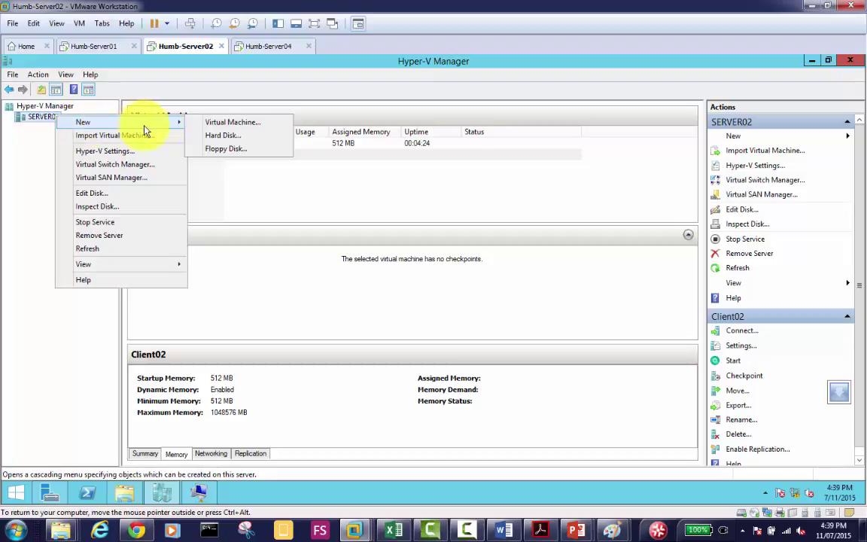
left_click(218, 122)
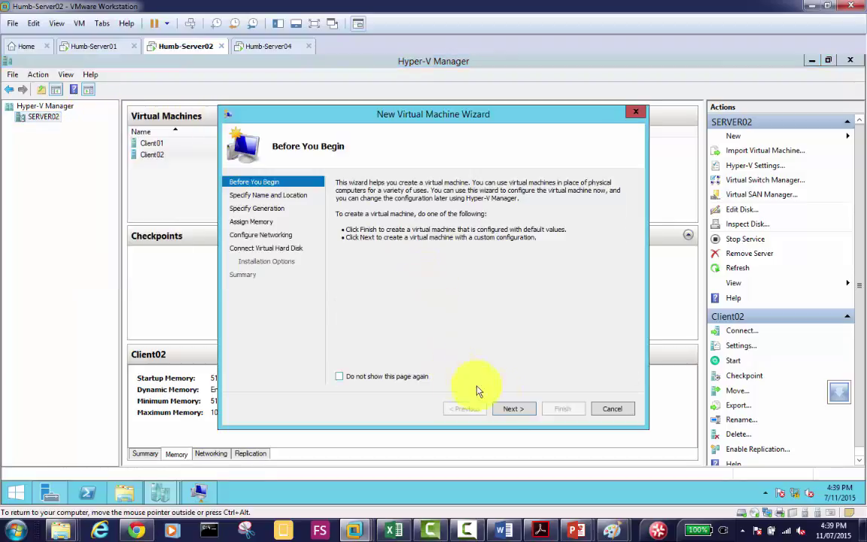
left_click(509, 409)
type("C")
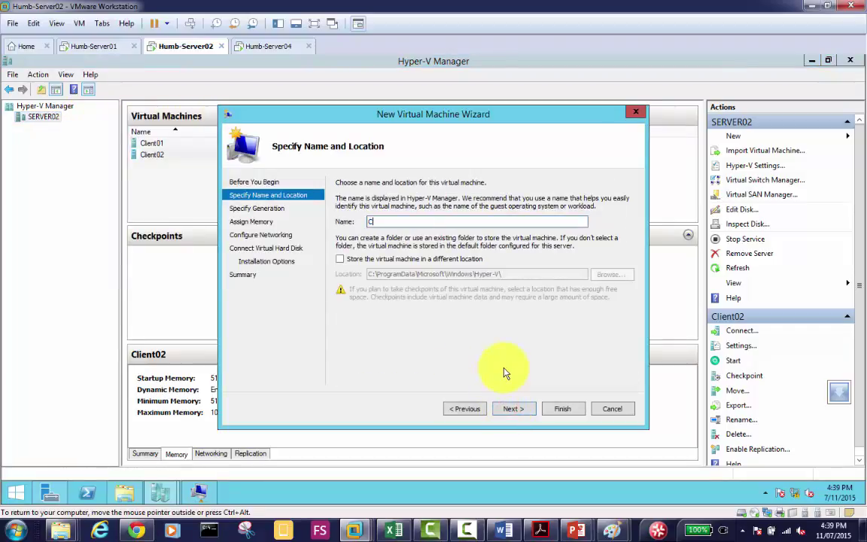
type("lient03")
left_click(511, 410)
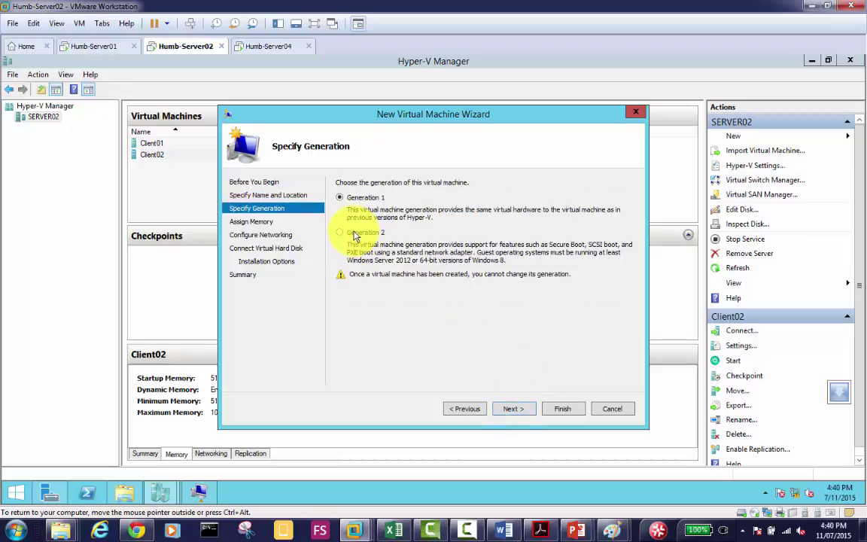
Step: Make Client03 Generation 2 with dynamic memory, no network, and finish the wizard
left_click(355, 232)
left_click(511, 410)
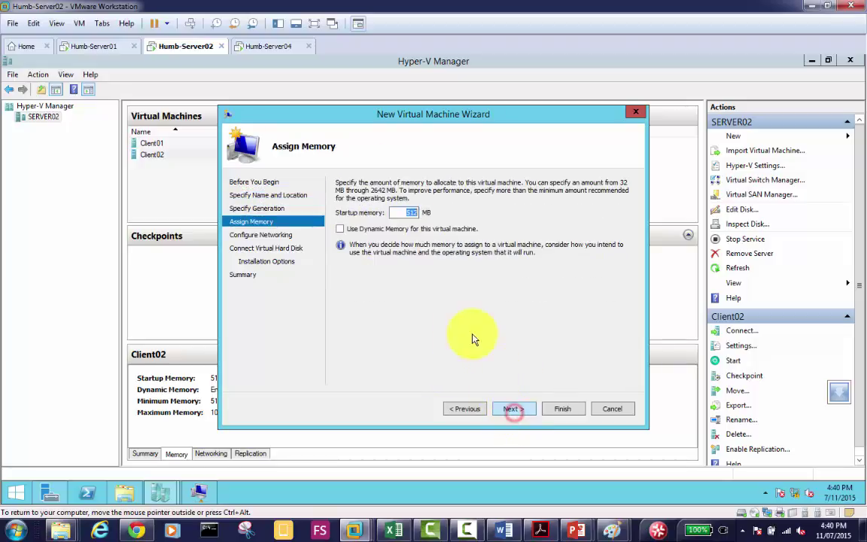
left_click(339, 229)
left_click(514, 410)
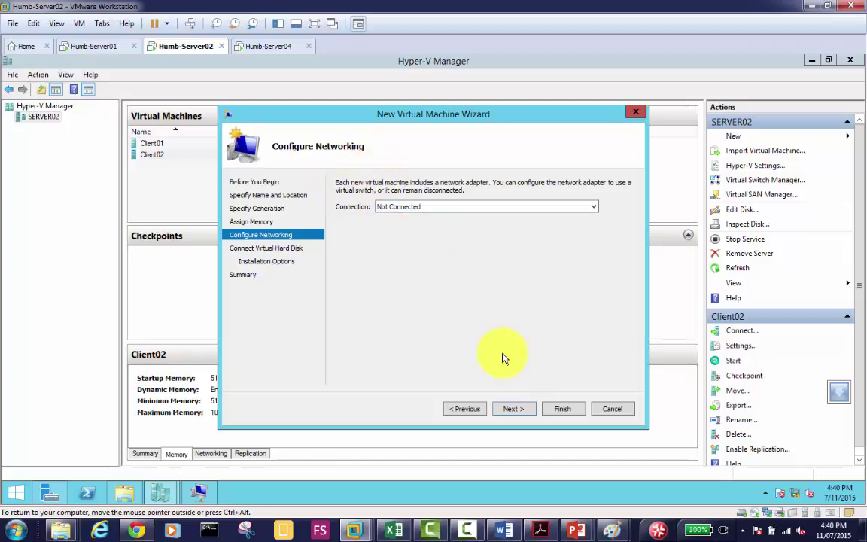
left_click(514, 410)
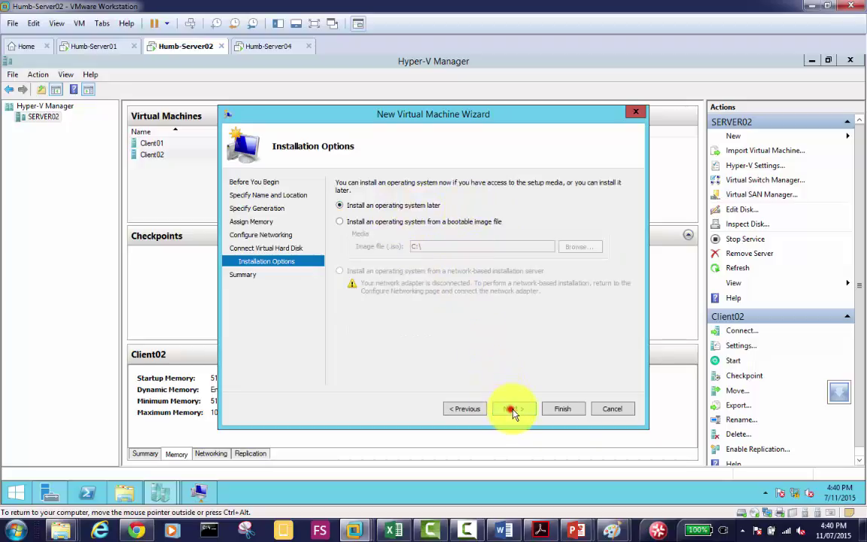
left_click(512, 408)
left_click(561, 409)
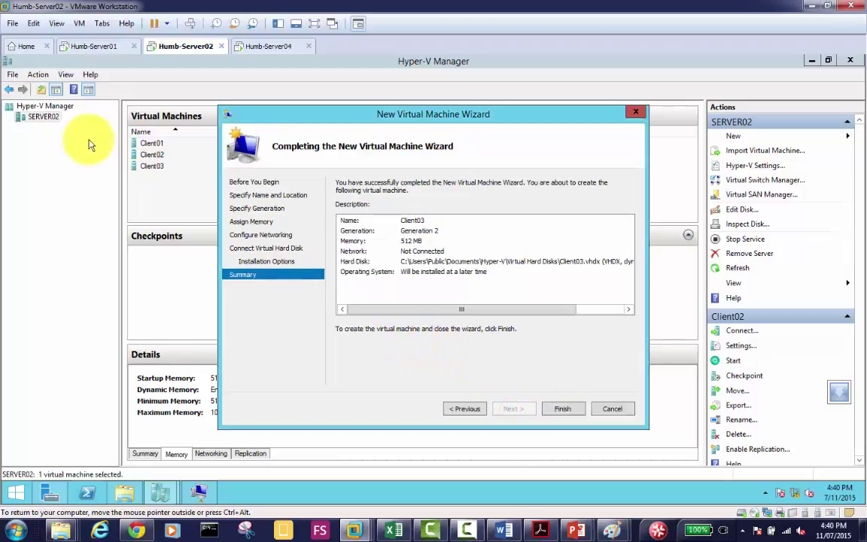
right_click(47, 106)
right_click(53, 118)
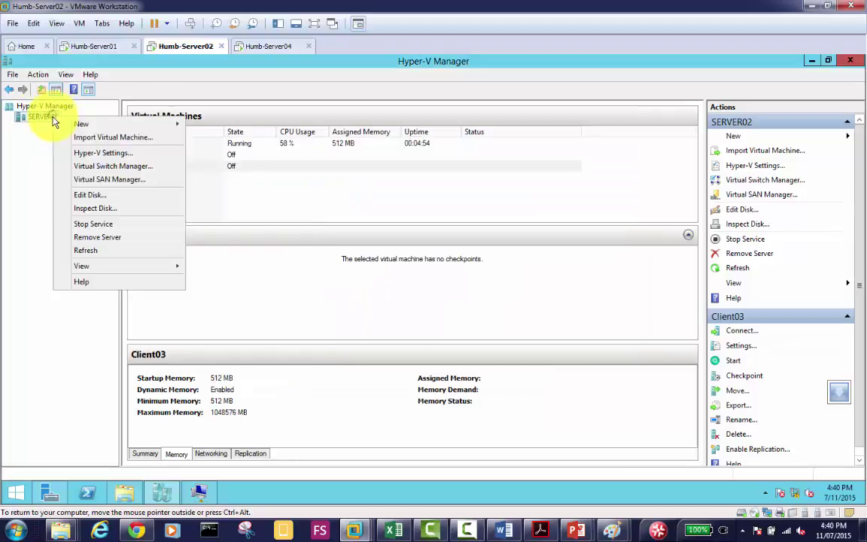
Step: Start another new virtual machine on SERVER02 named Client04
mouse_move(85, 125)
left_click(222, 130)
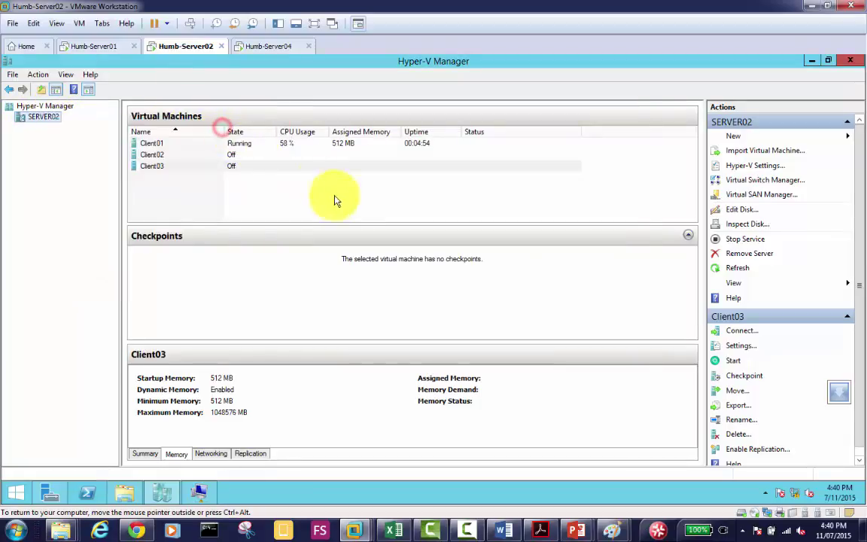
left_click(519, 409)
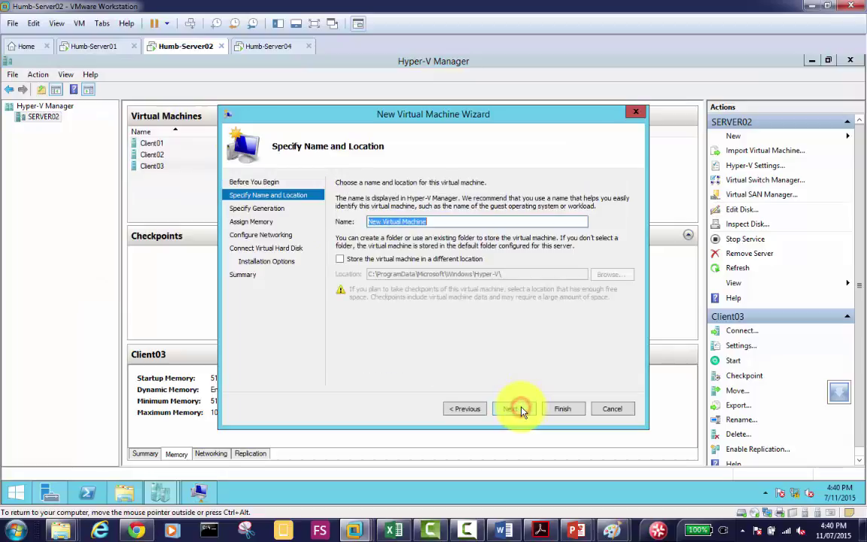
type("Client04")
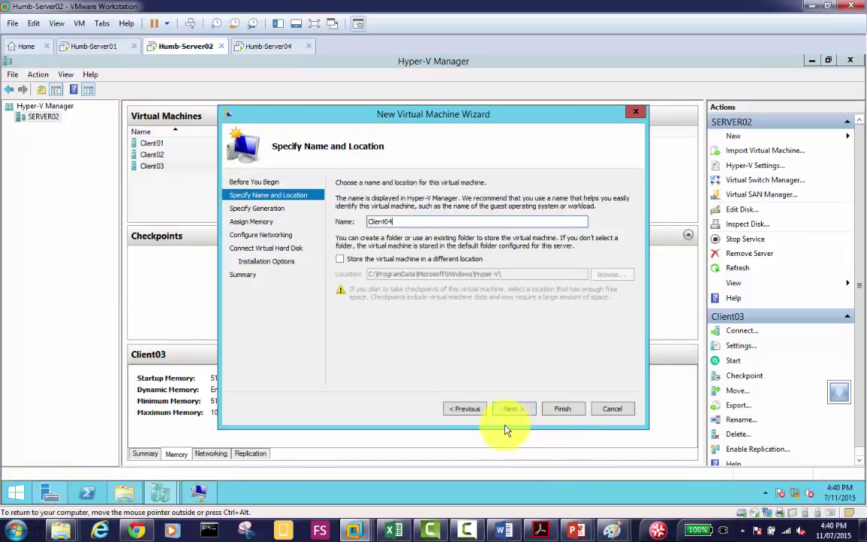
left_click(510, 410)
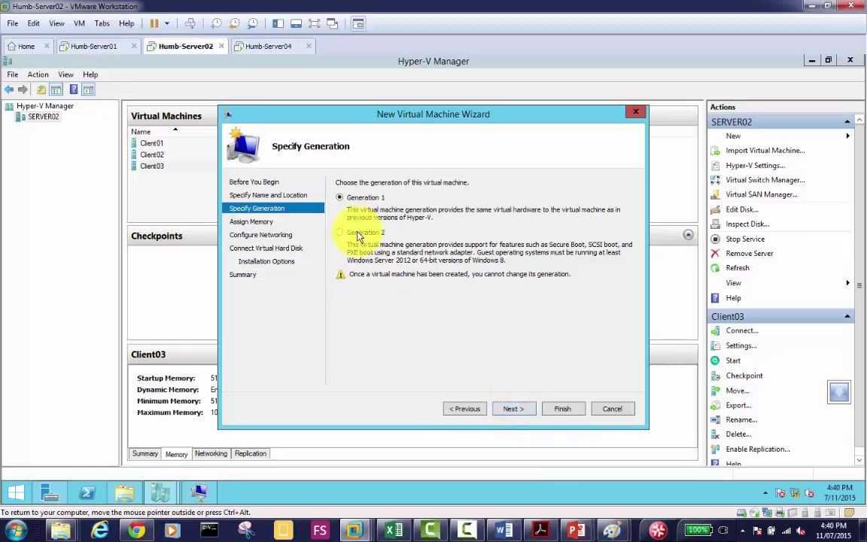
Step: Set Client04 to Generation 2 with dynamic memory and leave networking unconnected
left_click(352, 232)
left_click(512, 410)
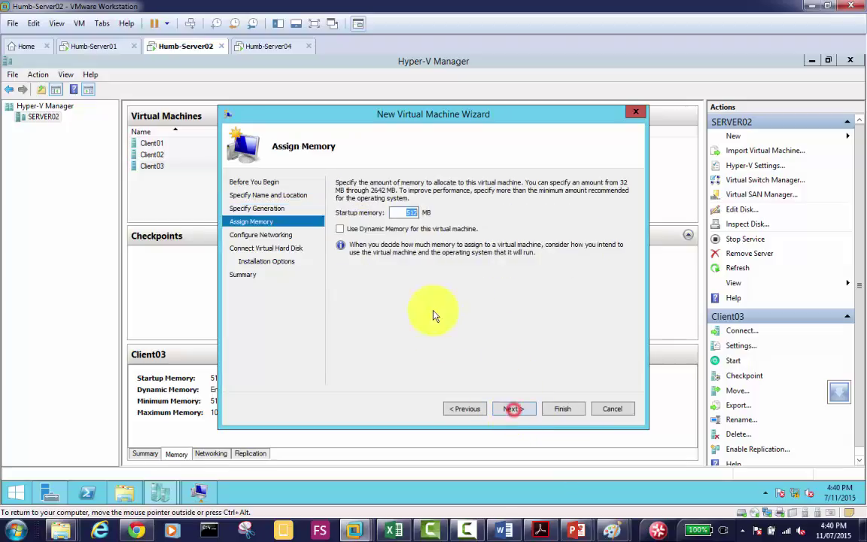
left_click(339, 228)
left_click(512, 408)
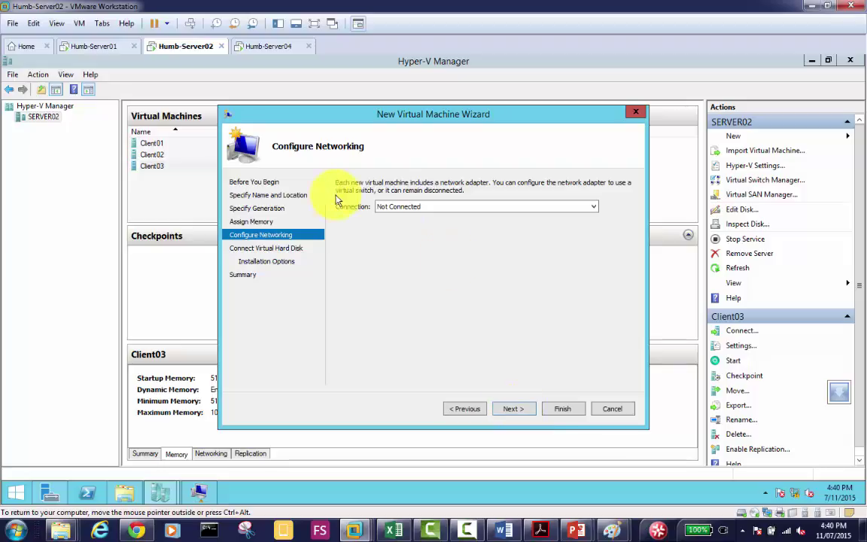
left_click(514, 410)
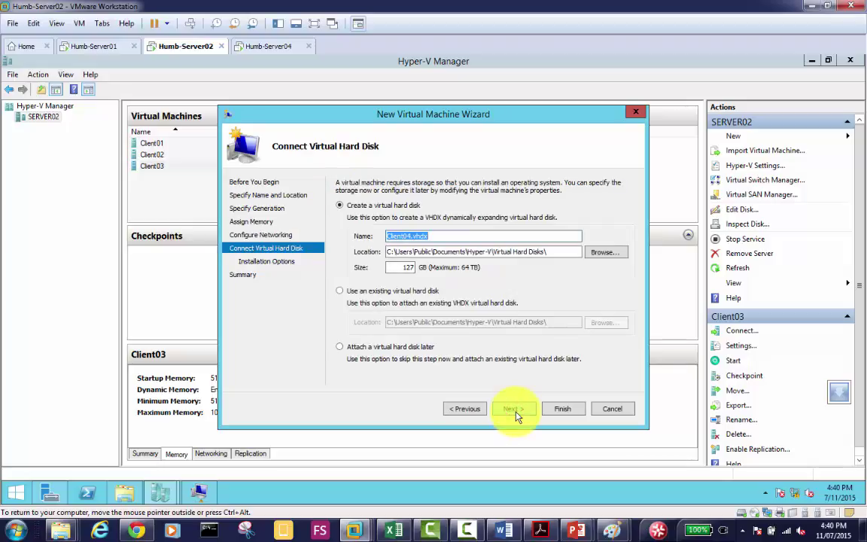
Step: Accept the default Client04.vhdx disk, create the VM, and check its Networking and Memory details
left_click(516, 413)
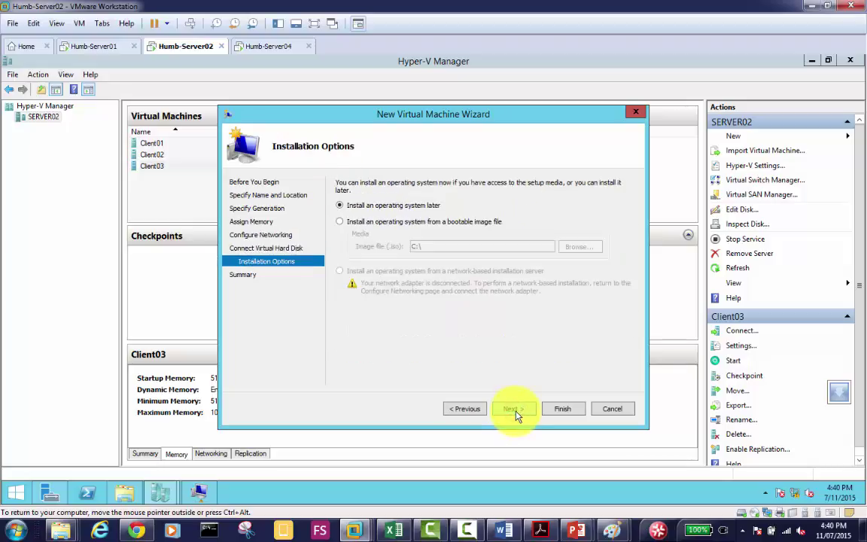
left_click(514, 411)
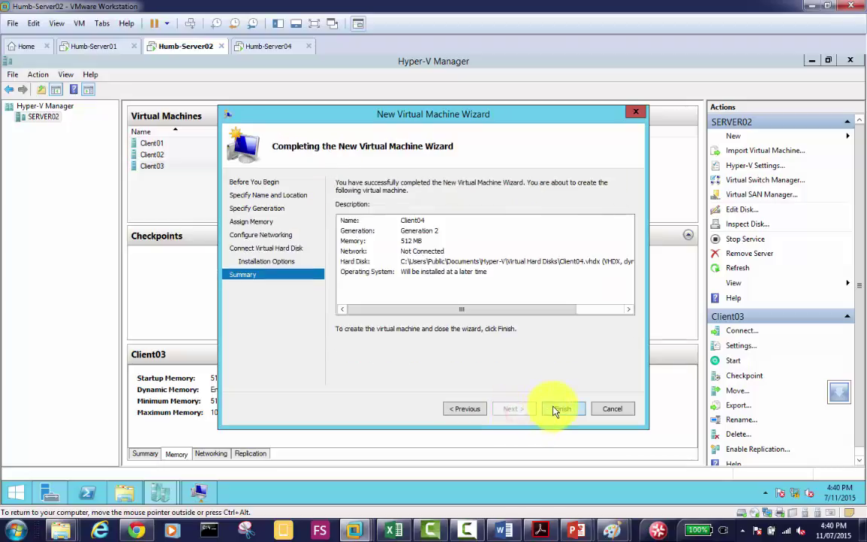
left_click(555, 408)
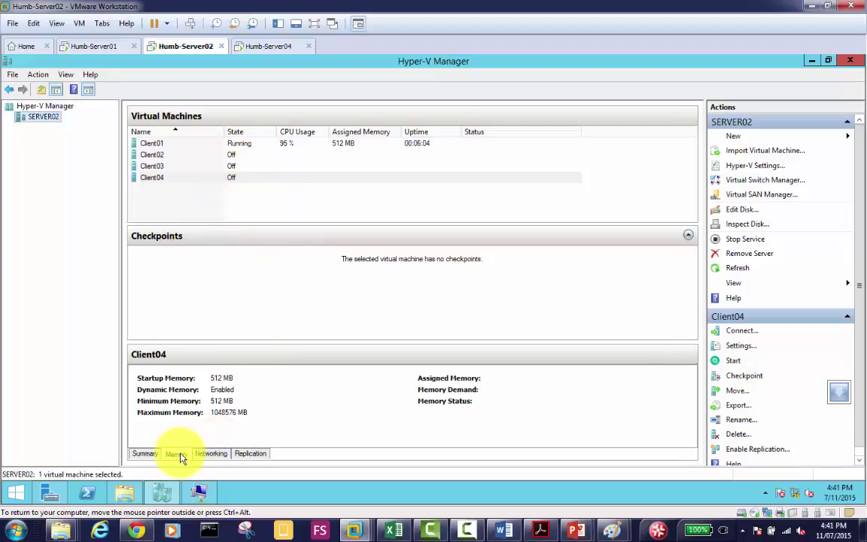
left_click(210, 454)
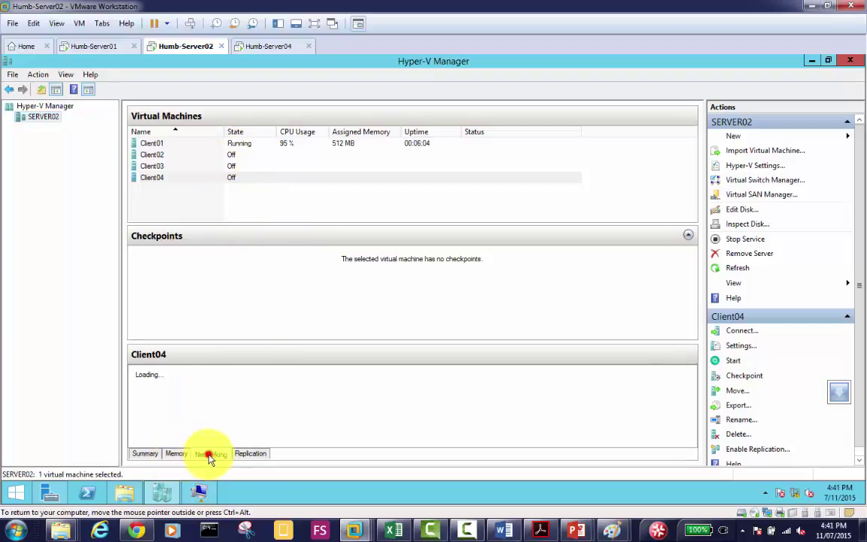
left_click(175, 453)
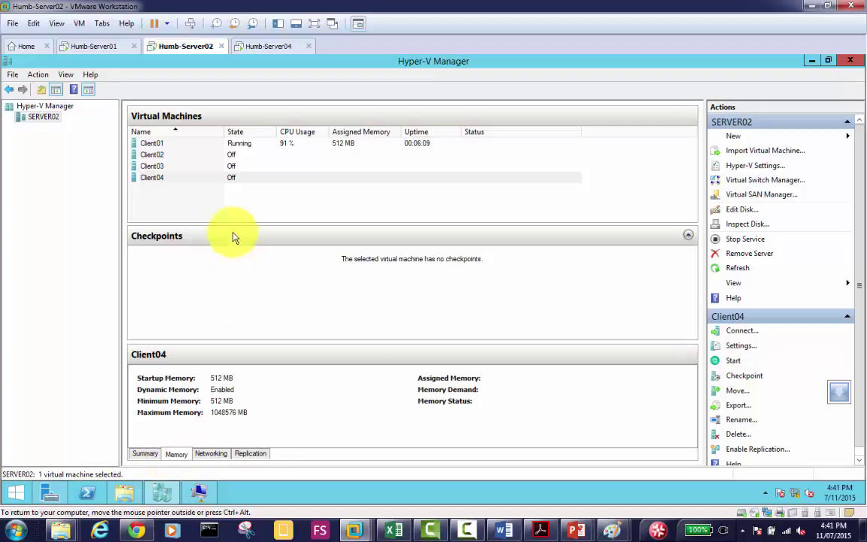
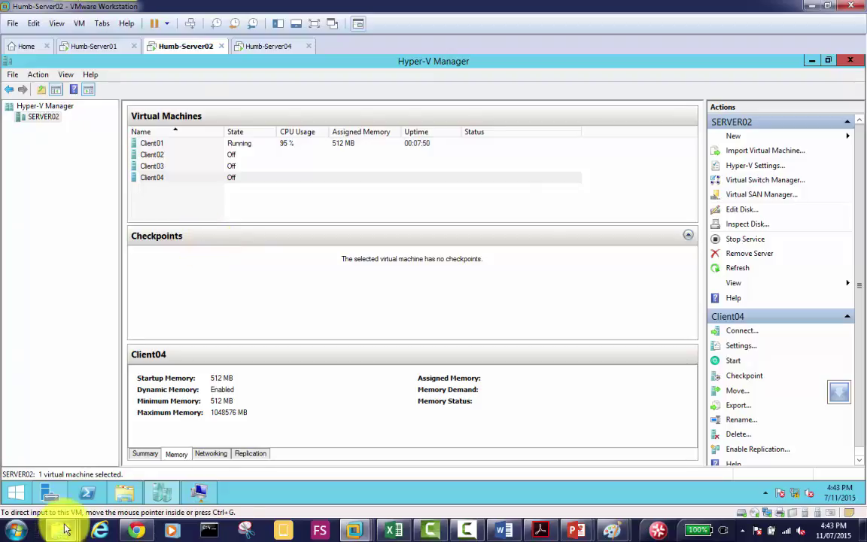
Step: Open File Explorer at the This PC view, then close it
left_click(125, 493)
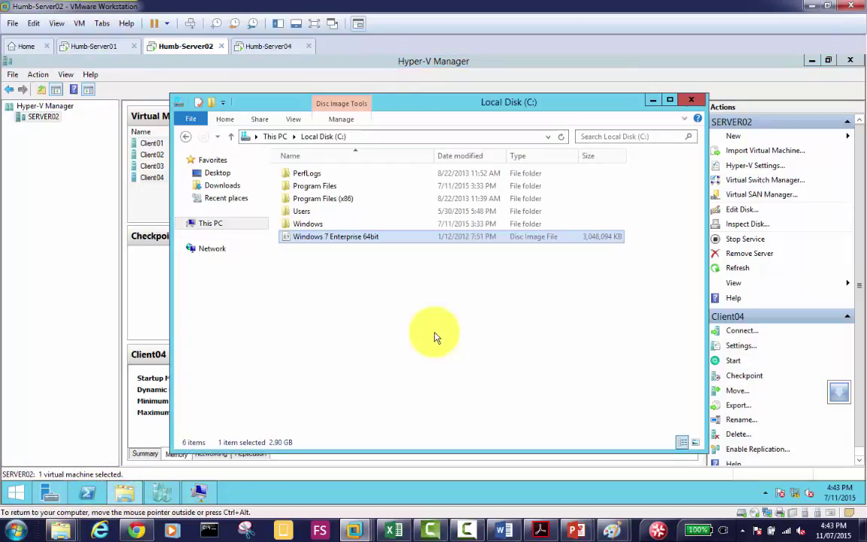
left_click(208, 224)
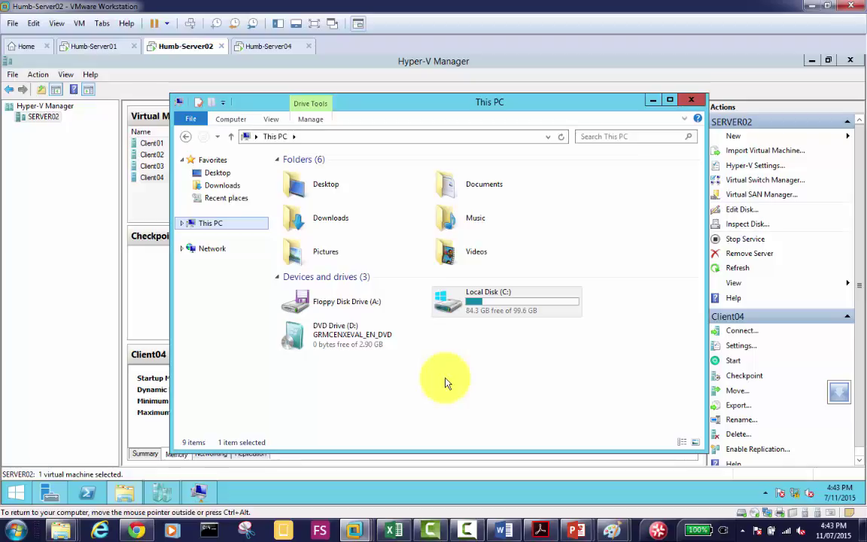
left_click(690, 98)
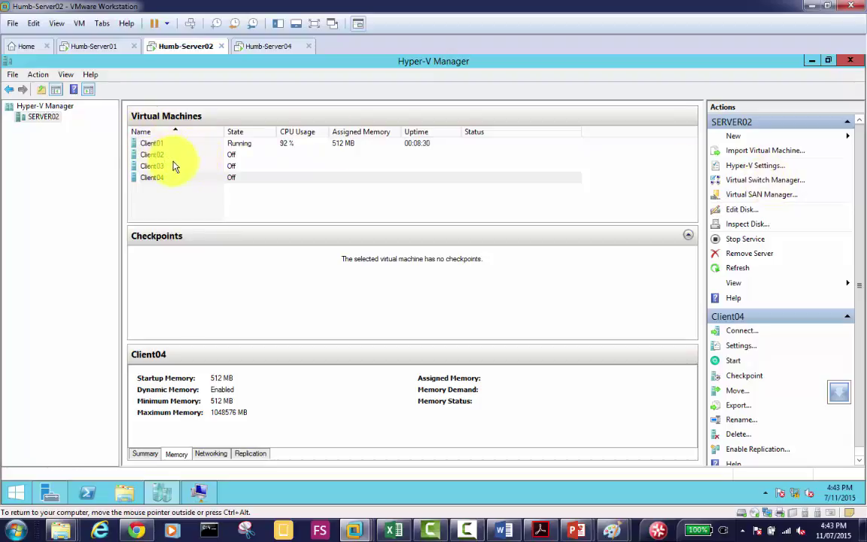
Step: Open SERVER02's Virtual Switch Manager and choose External as the new switch type
left_click(755, 181)
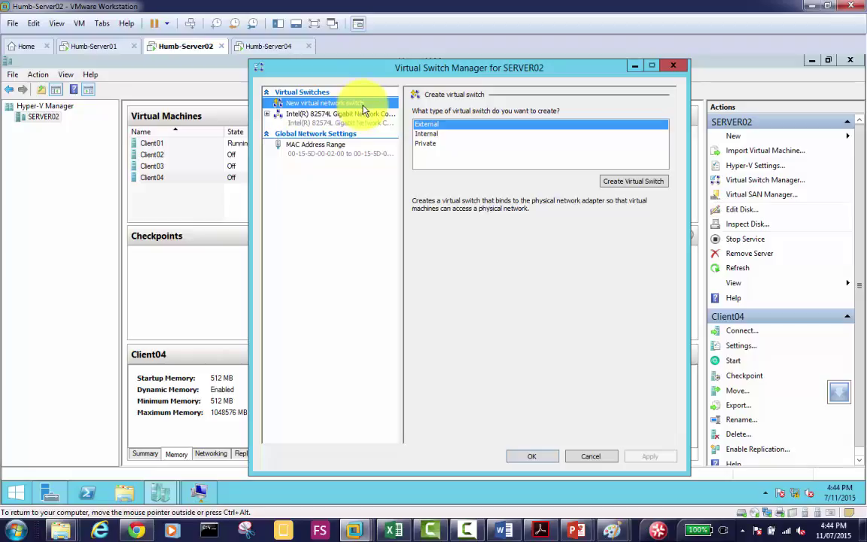
left_click(433, 125)
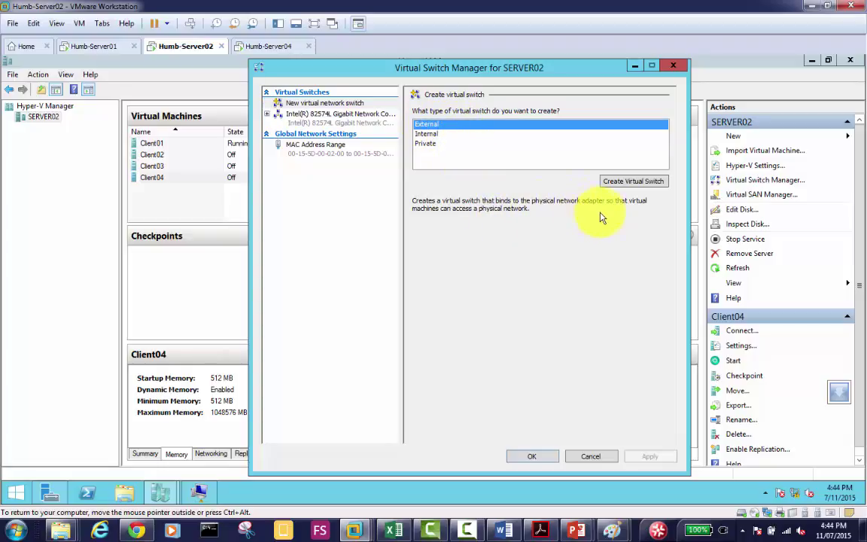
left_click(438, 136)
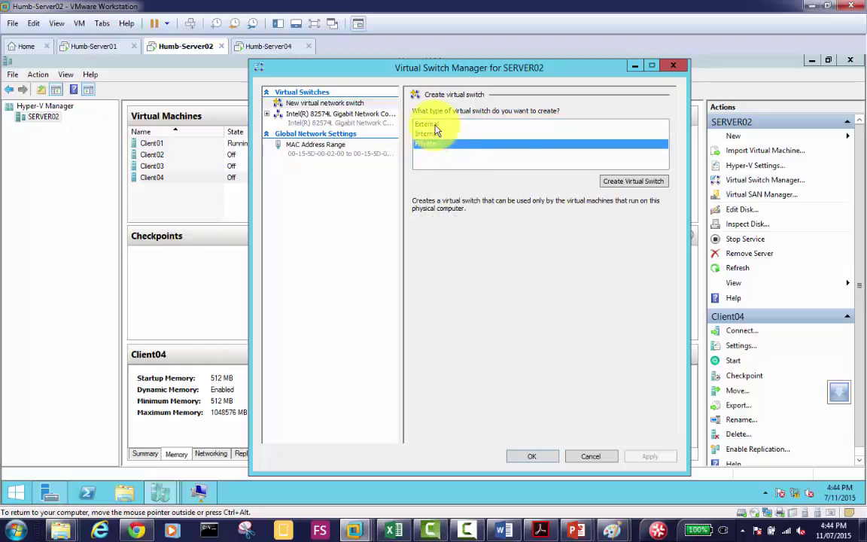
left_click(432, 124)
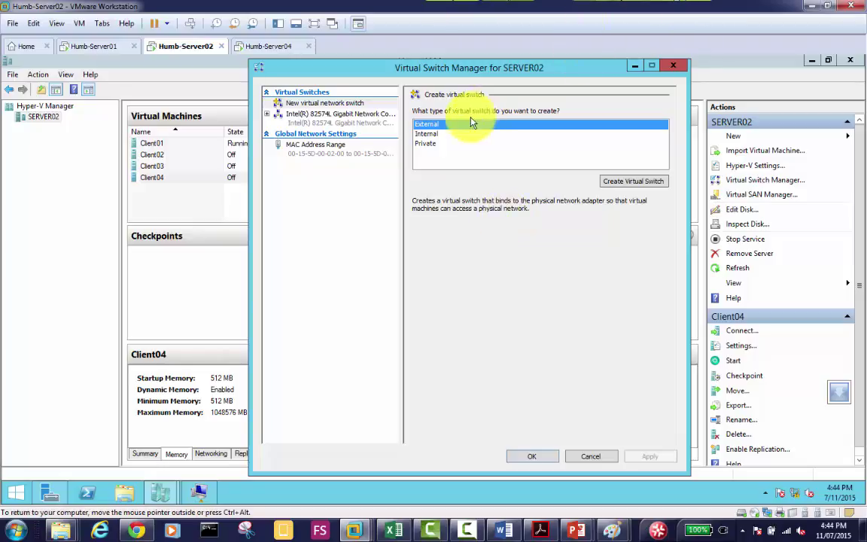
Step: Create an external virtual switch named 'External V Switch' and apply it
left_click(632, 184)
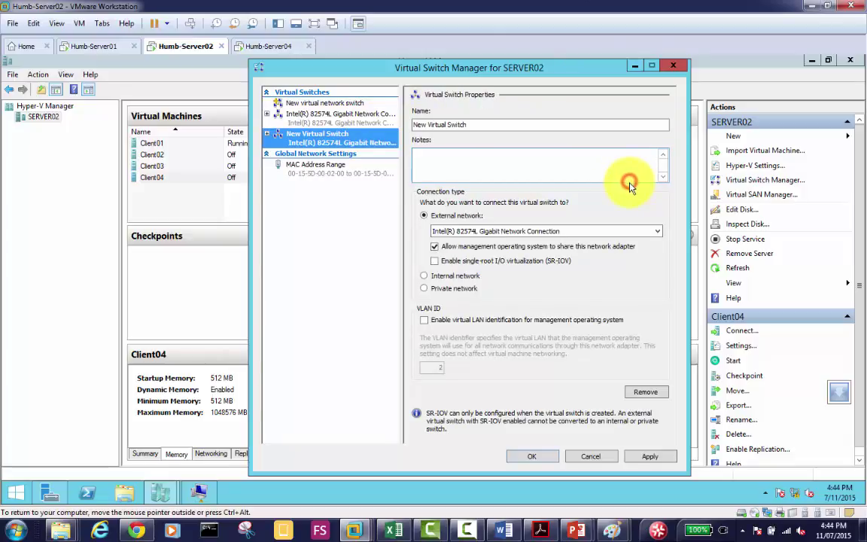
left_click_drag(477, 126, 377, 121)
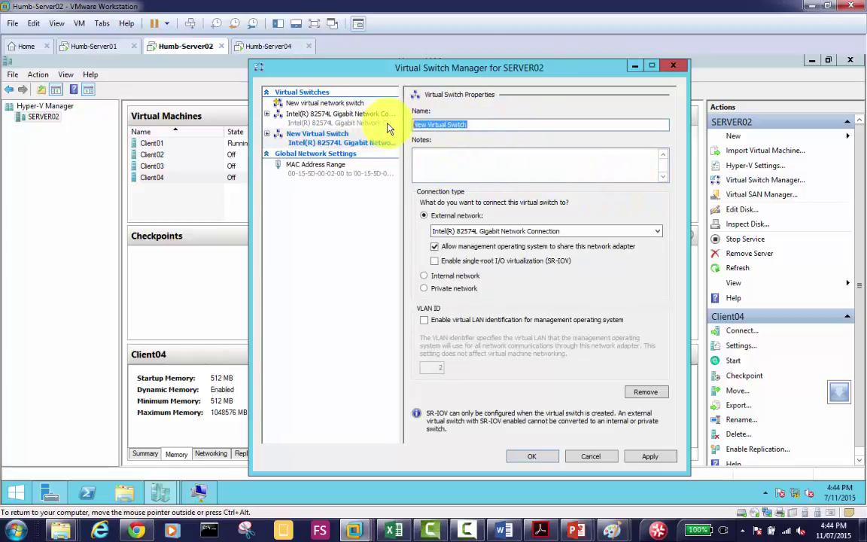
type("External V")
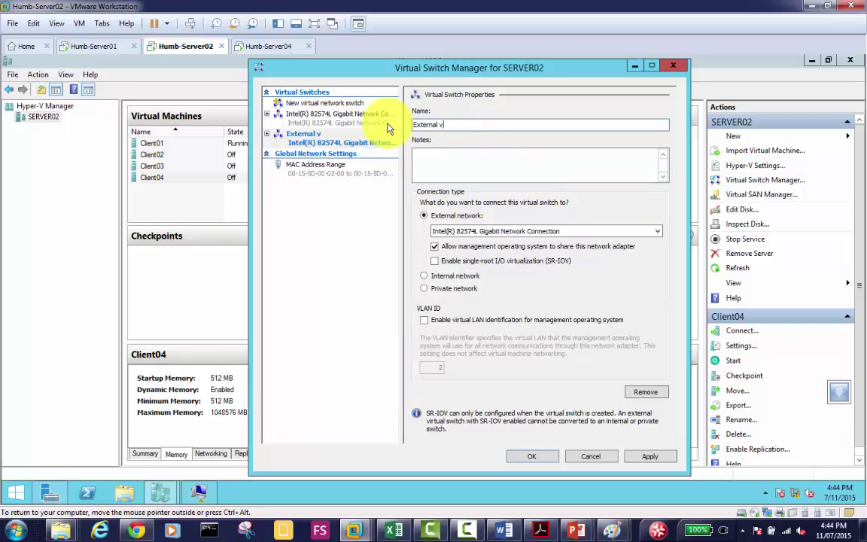
type(" Switch")
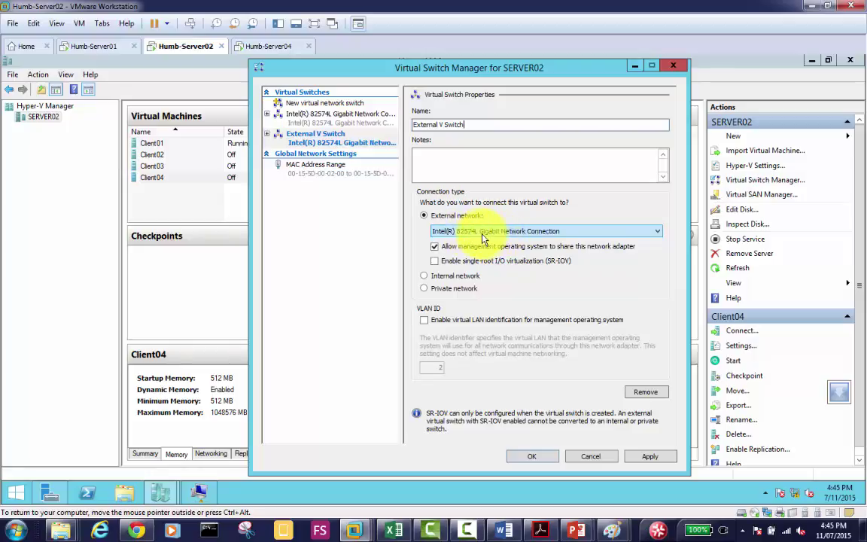
left_click(649, 456)
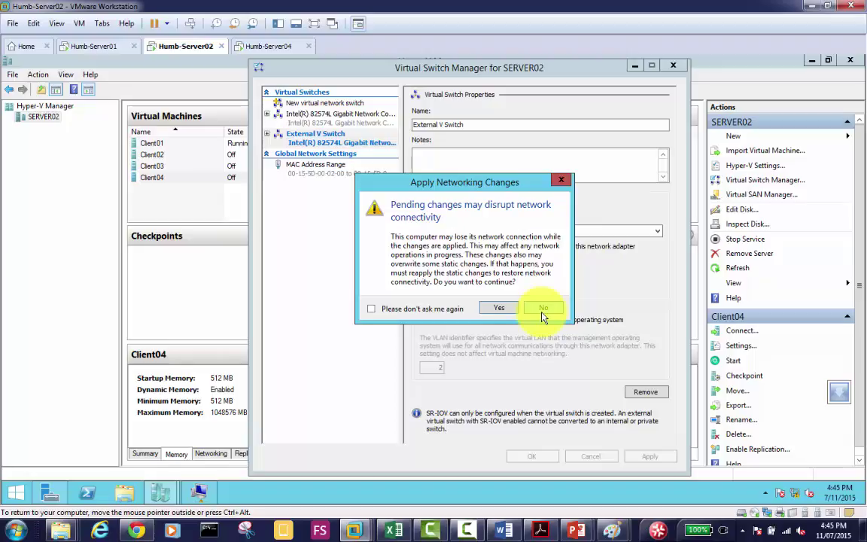
Step: Confirm the networking changes, review the adapter-already-bound error details, and dismiss the error
left_click(502, 309)
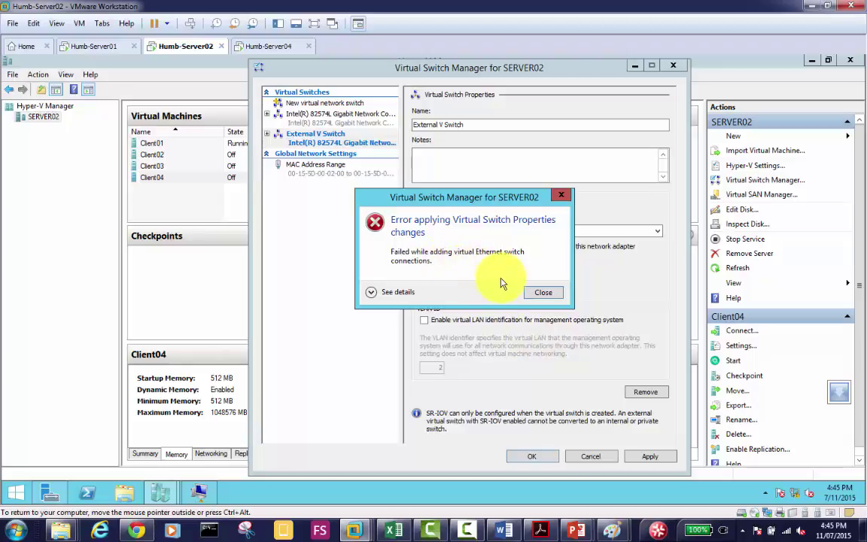
left_click(376, 294)
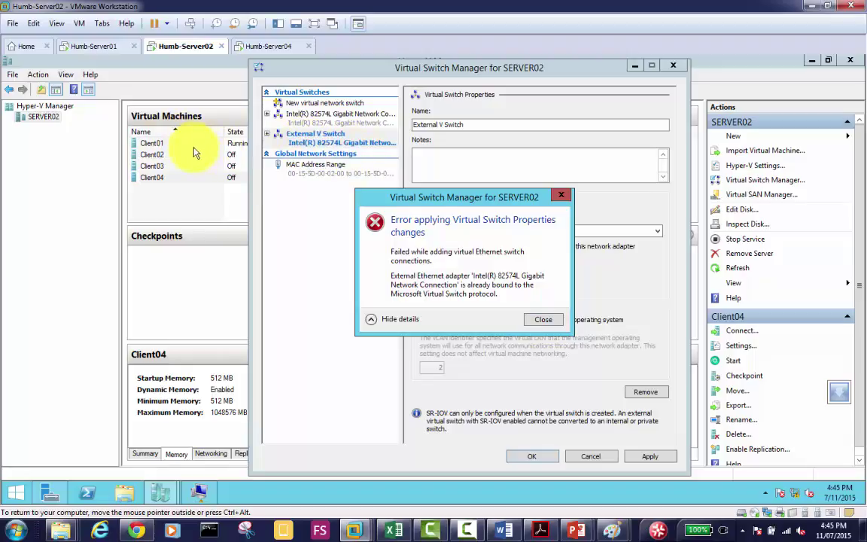
left_click(539, 320)
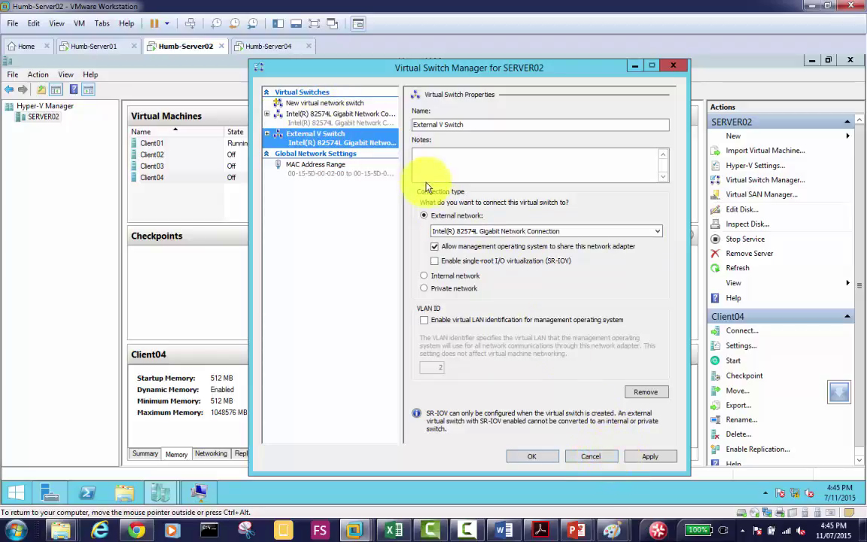
Step: Inspect the existing Intel 82574L switch, then cancel out of Virtual Switch Manager
left_click(308, 119)
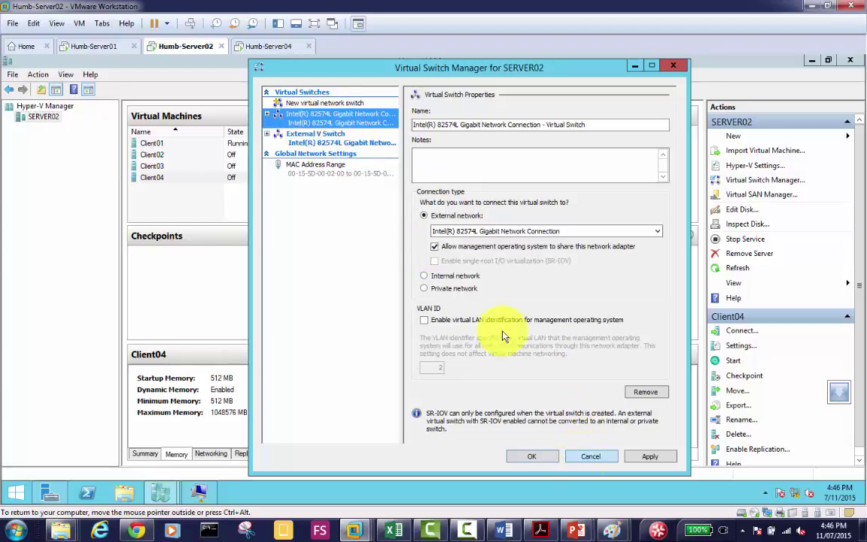
left_click(294, 120)
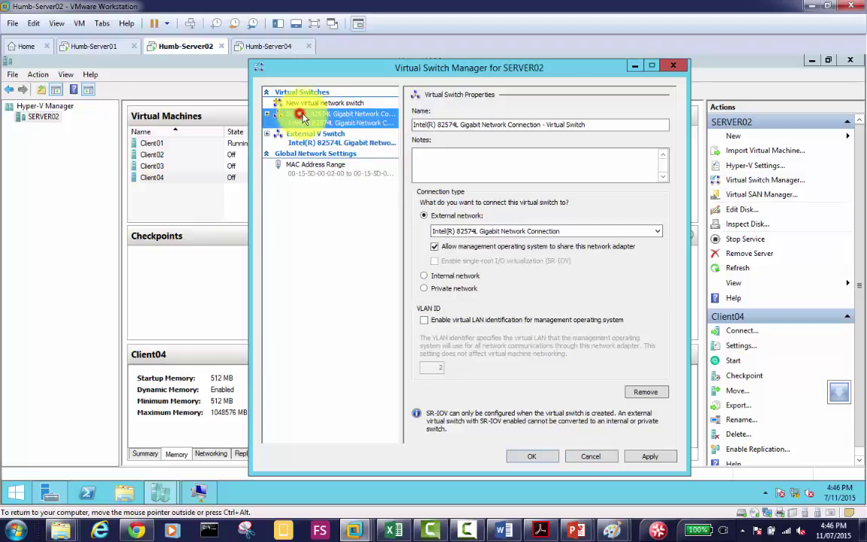
left_click(590, 457)
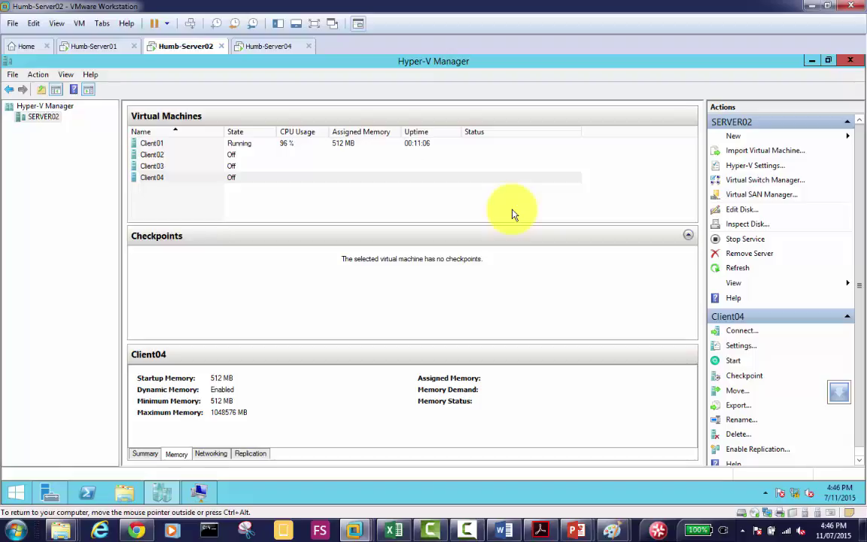
Step: Set Client01's network adapter virtual switch to Not connected and apply the change
right_click(170, 143)
left_click(201, 167)
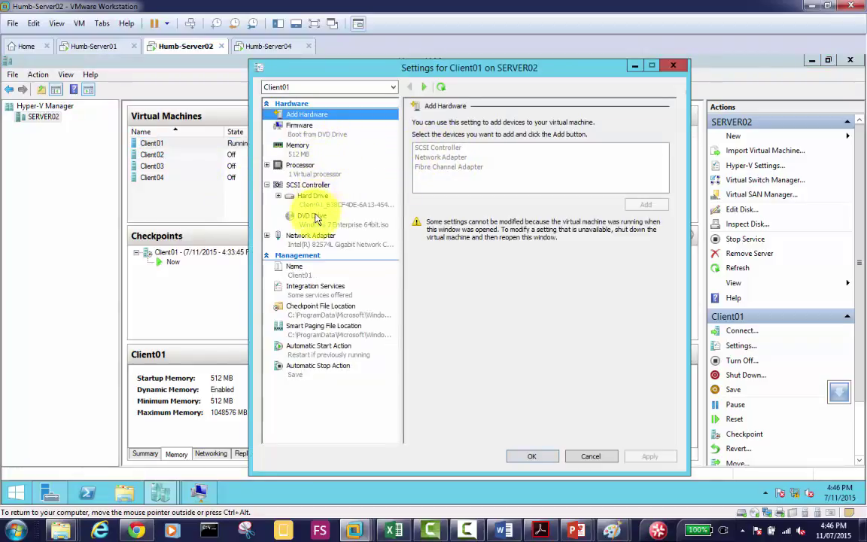
left_click(313, 239)
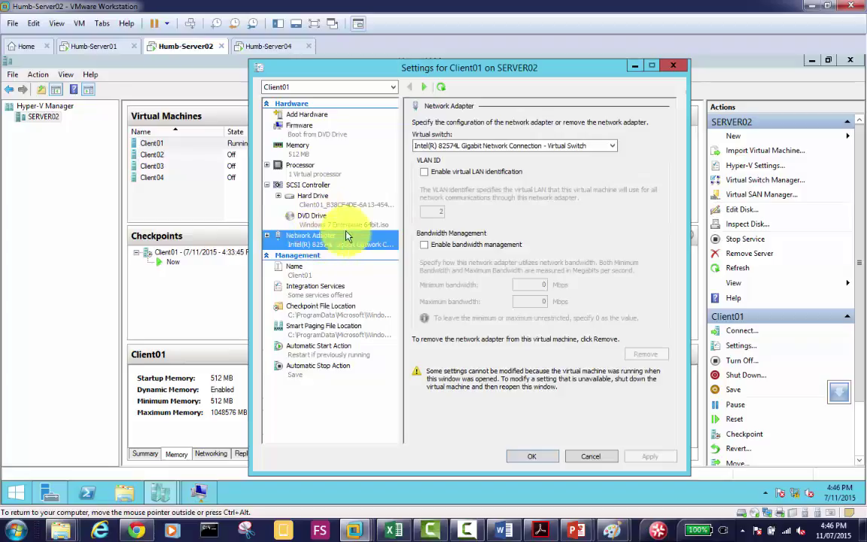
left_click(586, 148)
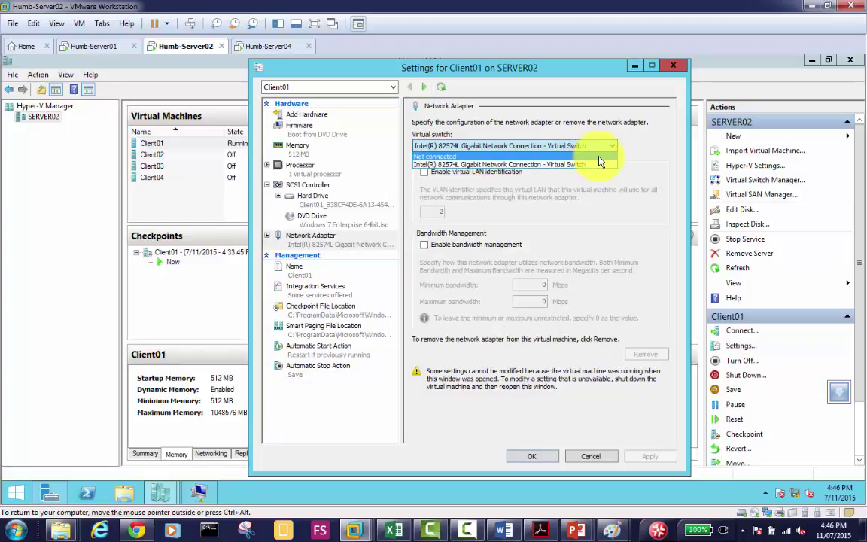
left_click(598, 156)
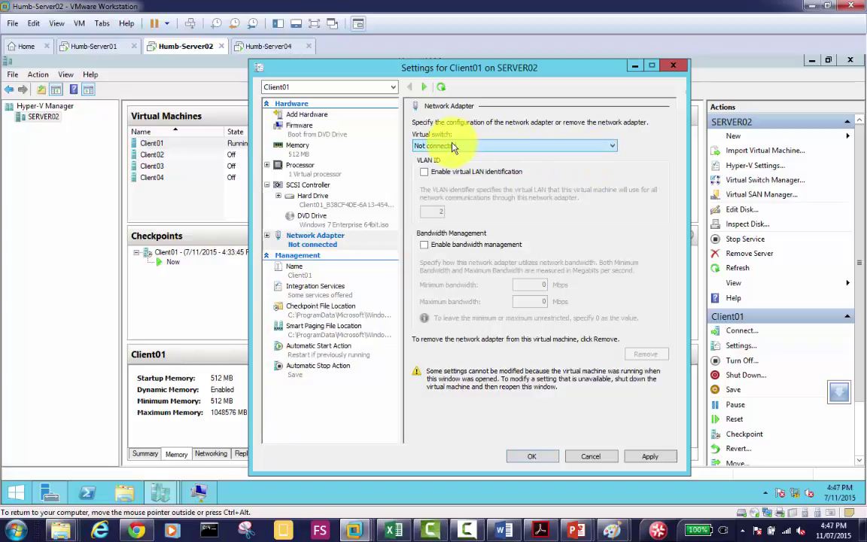
left_click(322, 236)
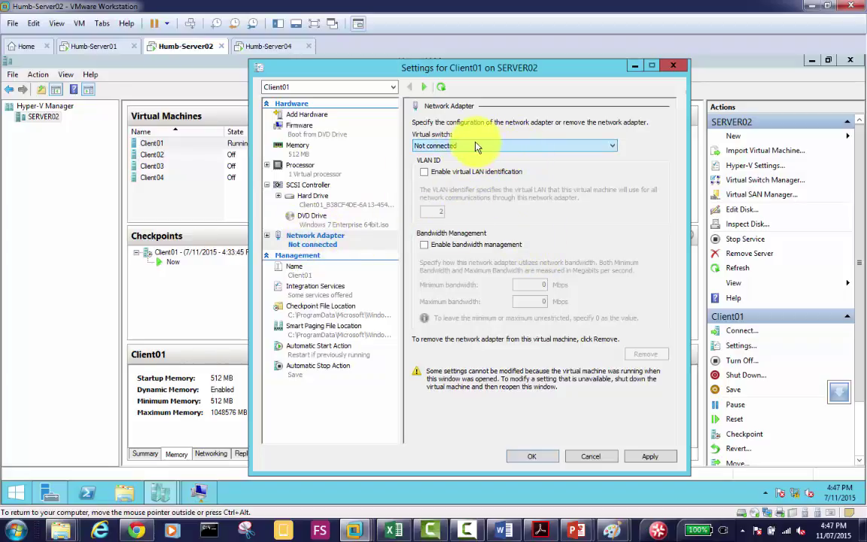
left_click(648, 456)
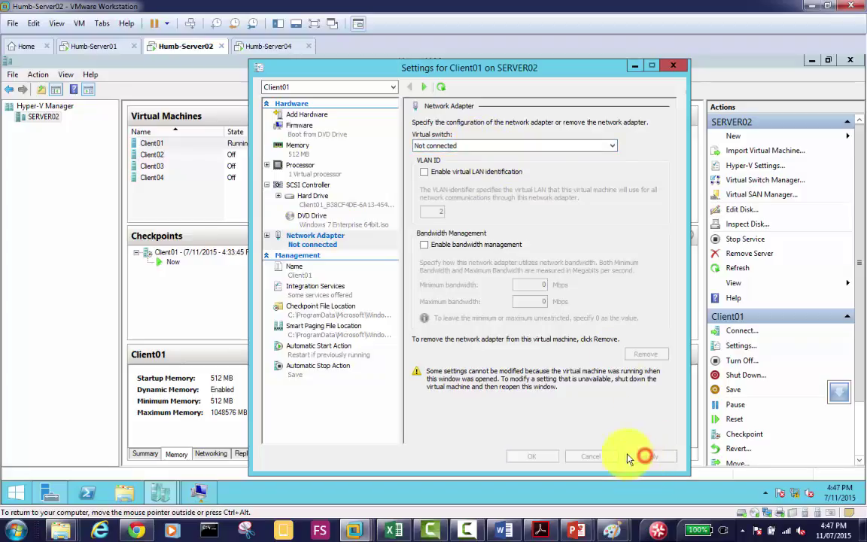
Step: Save Client01's settings, then recheck the Intel switch in Virtual Switch Manager and cancel
left_click(531, 456)
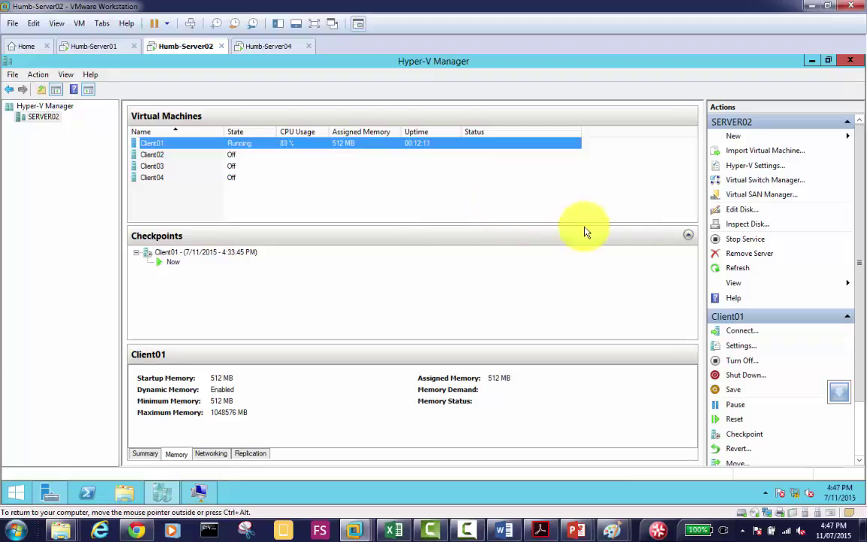
left_click(750, 183)
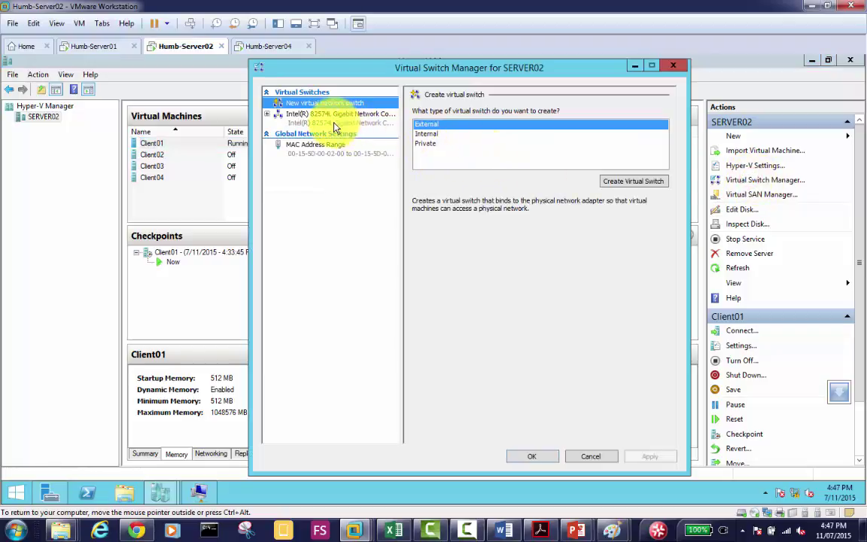
left_click(335, 118)
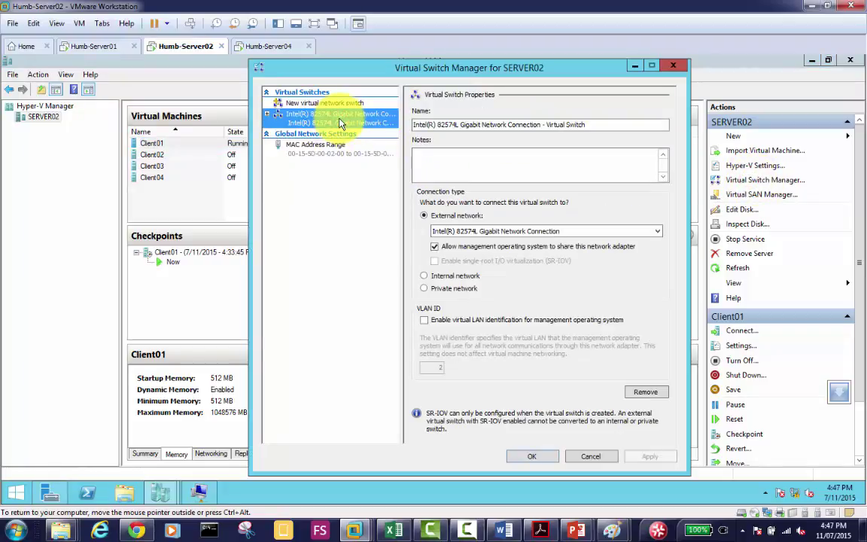
left_click(331, 103)
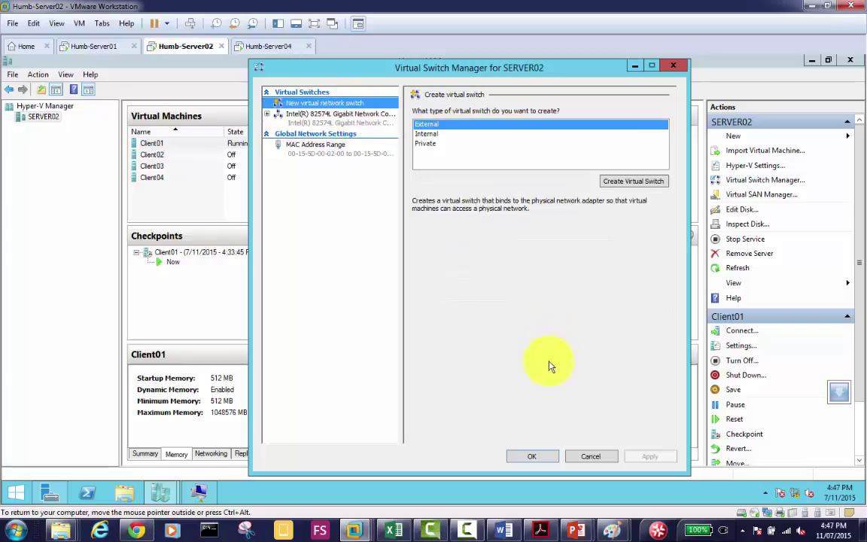
left_click(589, 456)
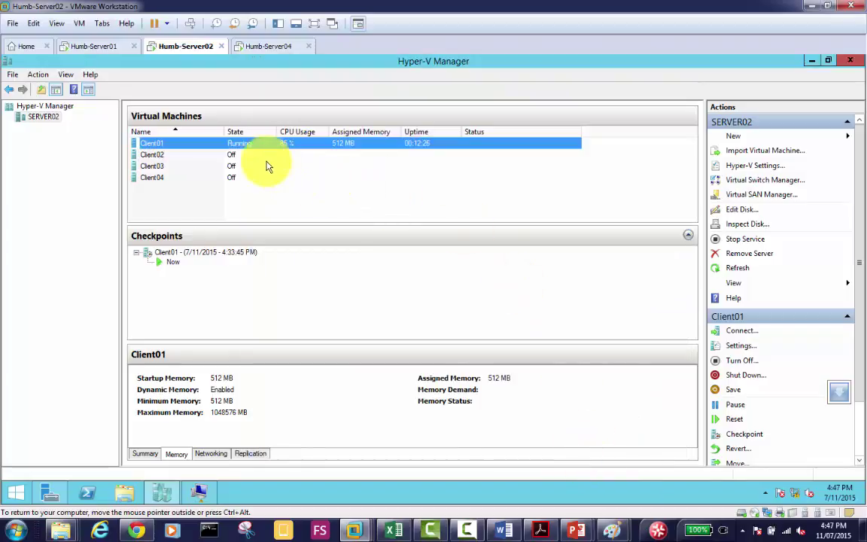
Step: Verify Client01's network adapter stays Not connected and save its settings with OK
right_click(152, 143)
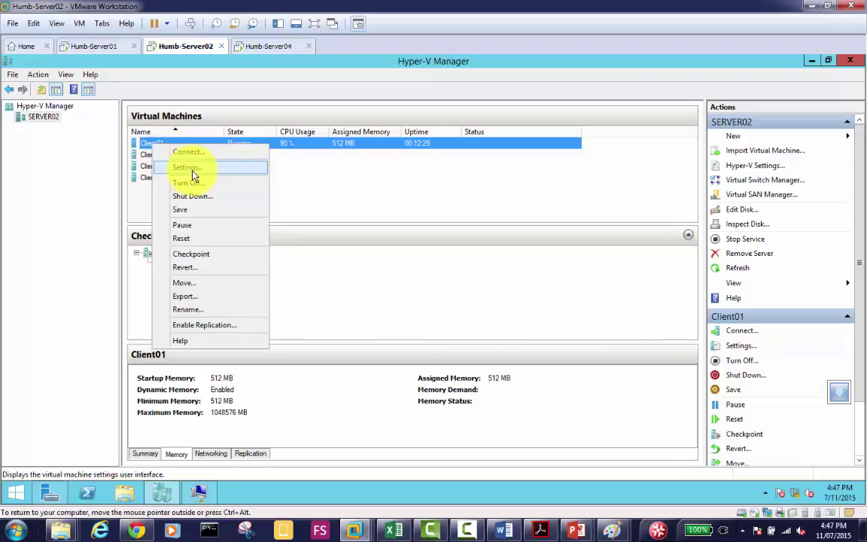
left_click(193, 174)
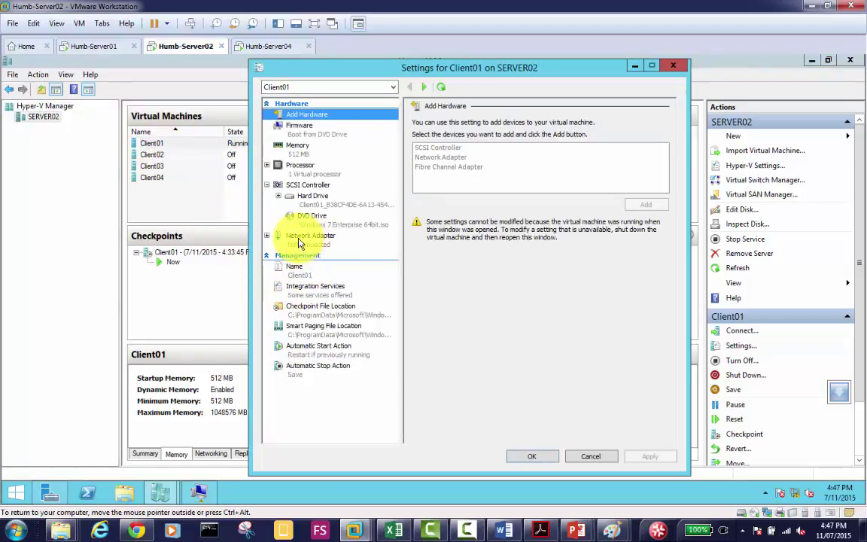
left_click(308, 240)
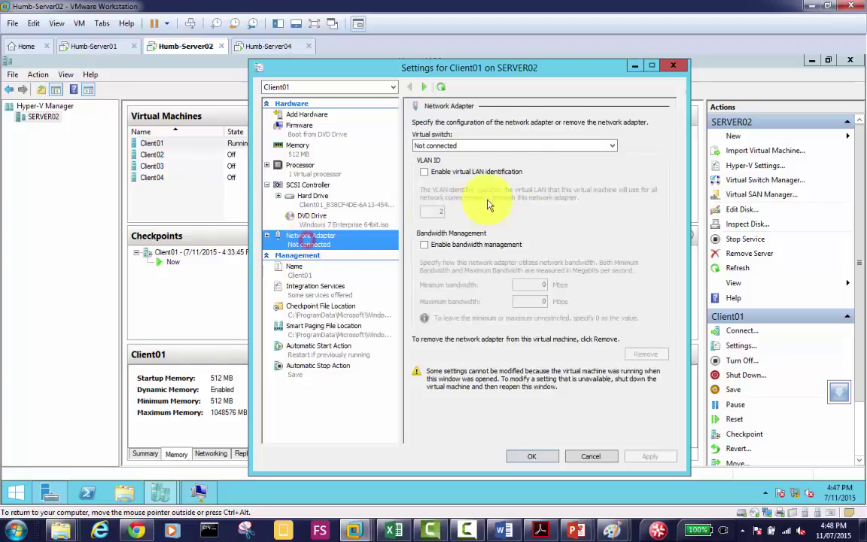
left_click(507, 147)
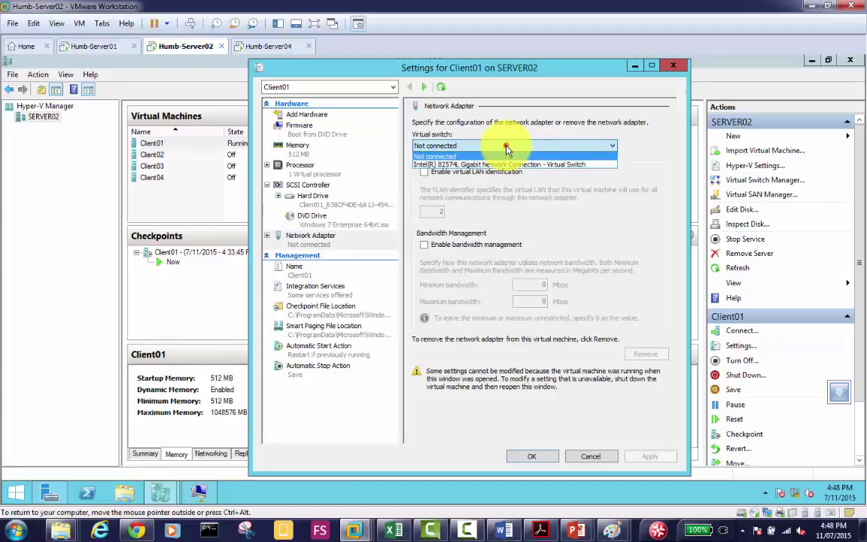
left_click(507, 145)
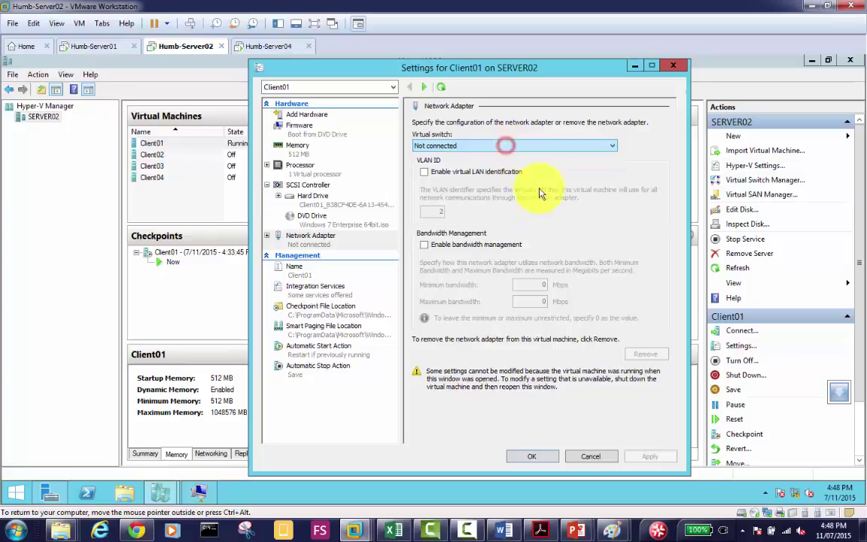
left_click(538, 459)
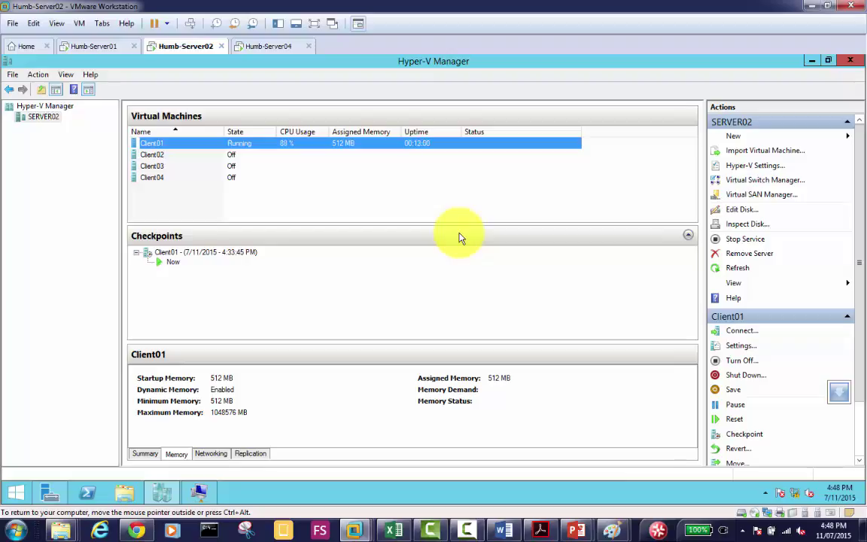
Step: Create external switch 'External V Switch' on the Intel 82574L adapter, apply and confirm
left_click(747, 180)
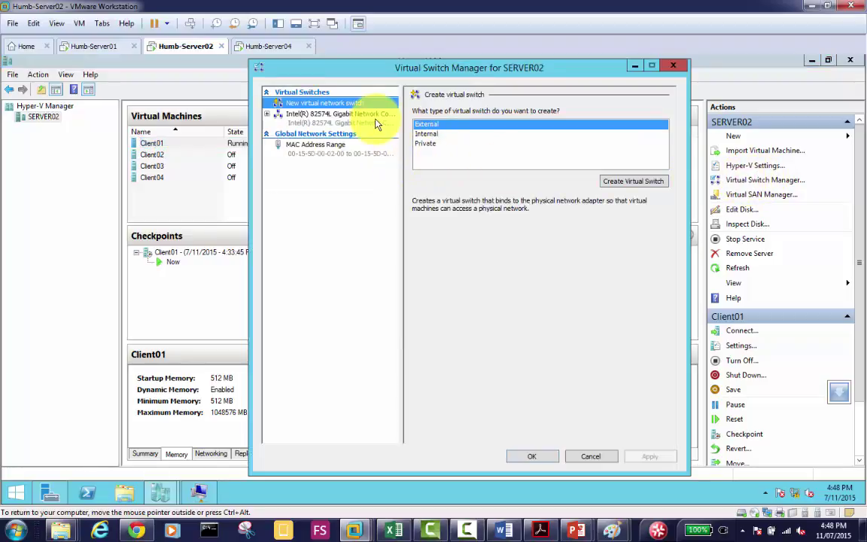
left_click(338, 104)
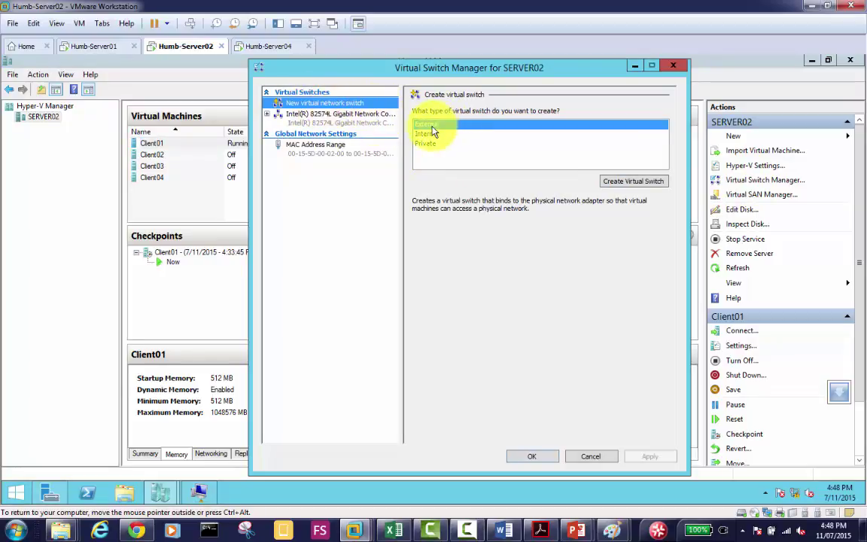
left_click(632, 183)
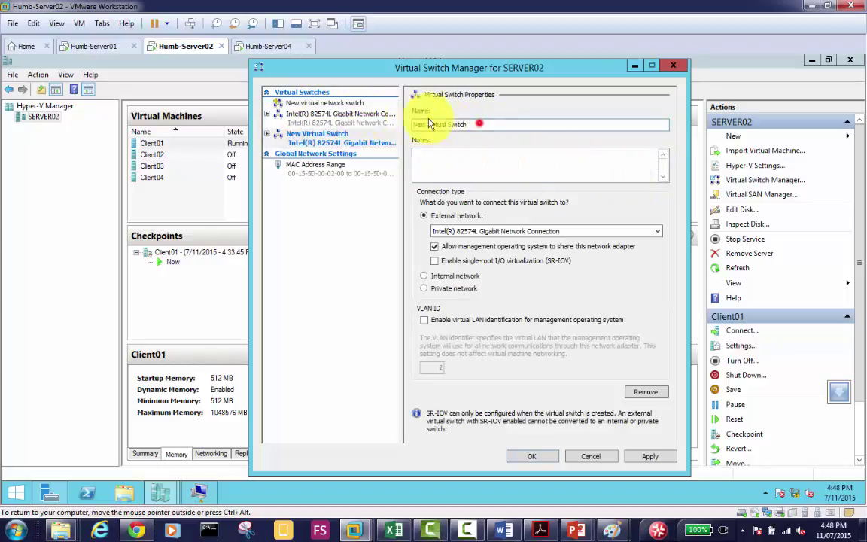
triple_click(474, 125)
type("External")
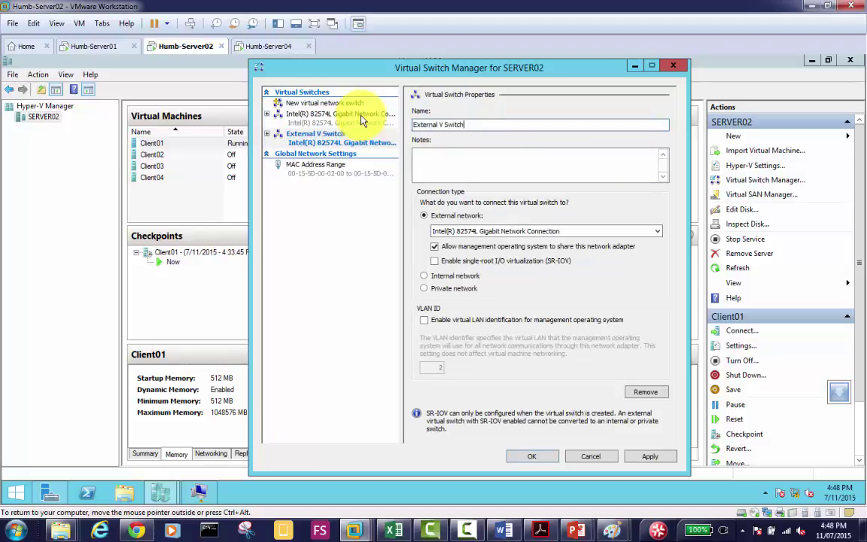
left_click(512, 235)
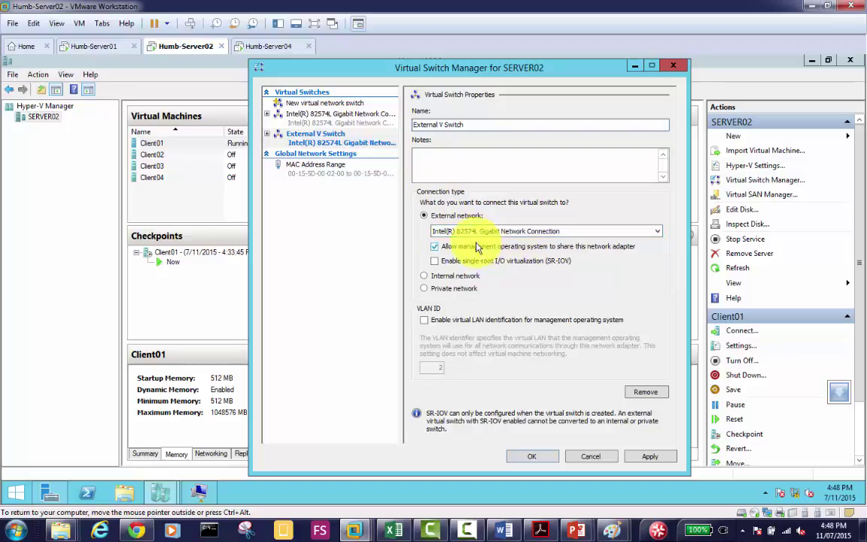
left_click(649, 456)
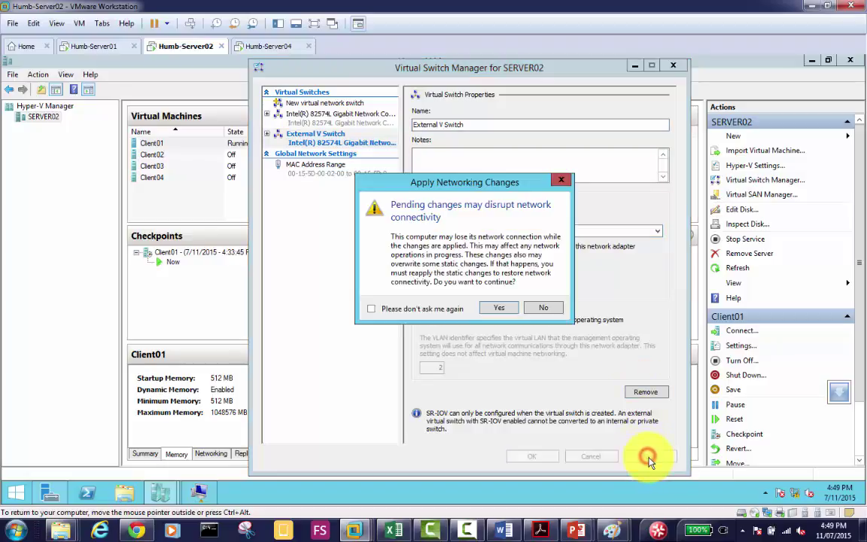
left_click(494, 308)
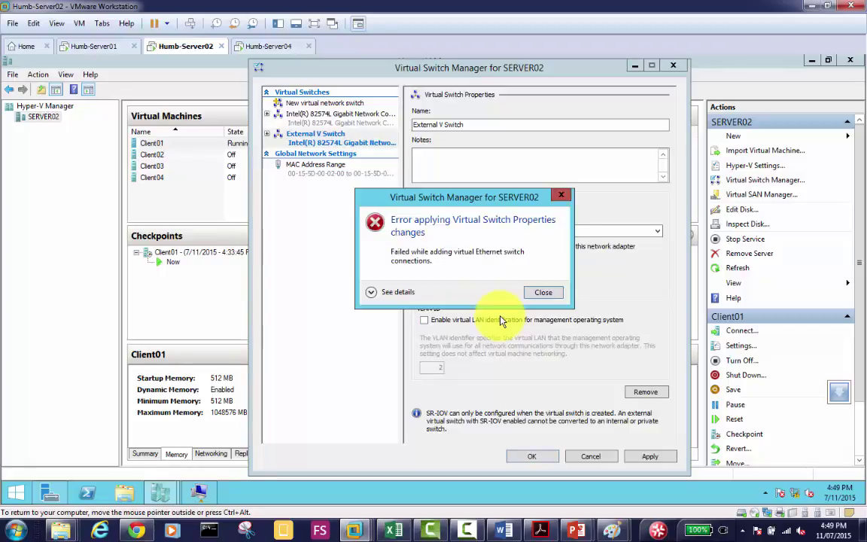
Step: Review the adapter-already-bound error details, dismiss it, and cancel Virtual Switch Manager
left_click(370, 291)
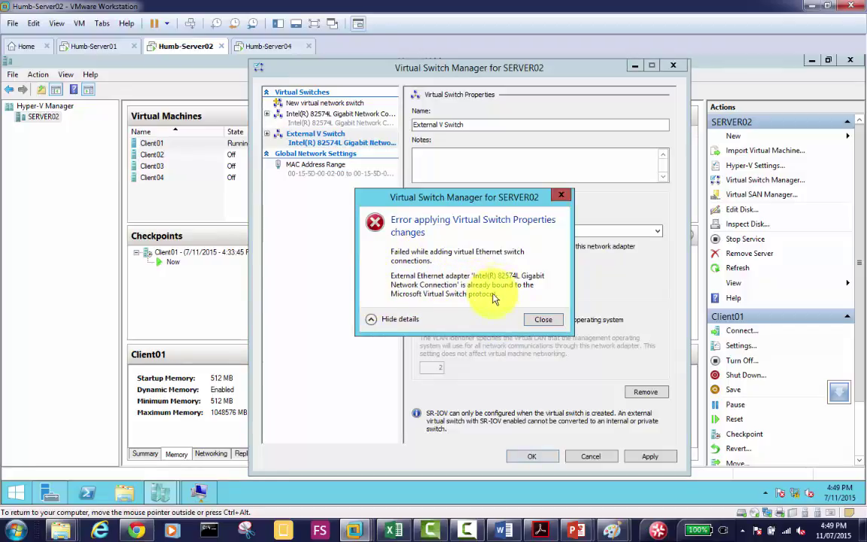
left_click(539, 322)
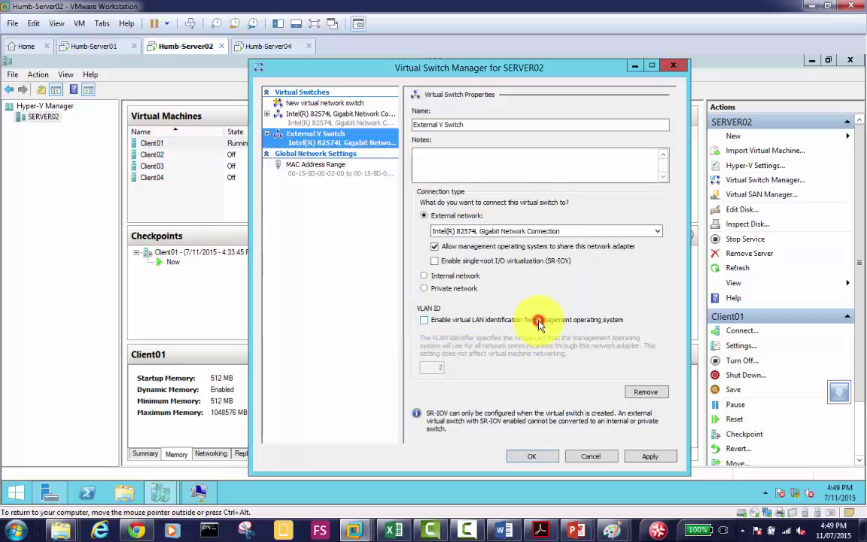
left_click(588, 457)
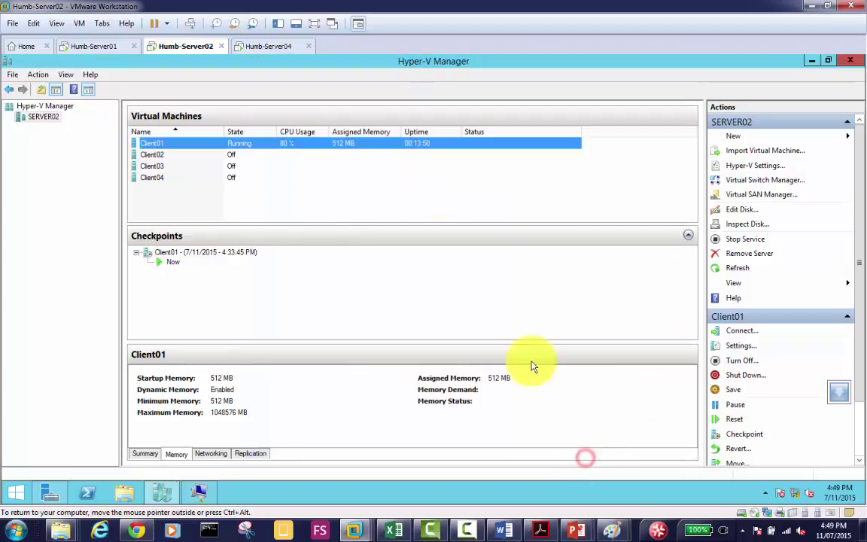
Step: Reopen Virtual Switch Manager and inspect the existing Intel 82574L switch and its extensions
left_click(770, 183)
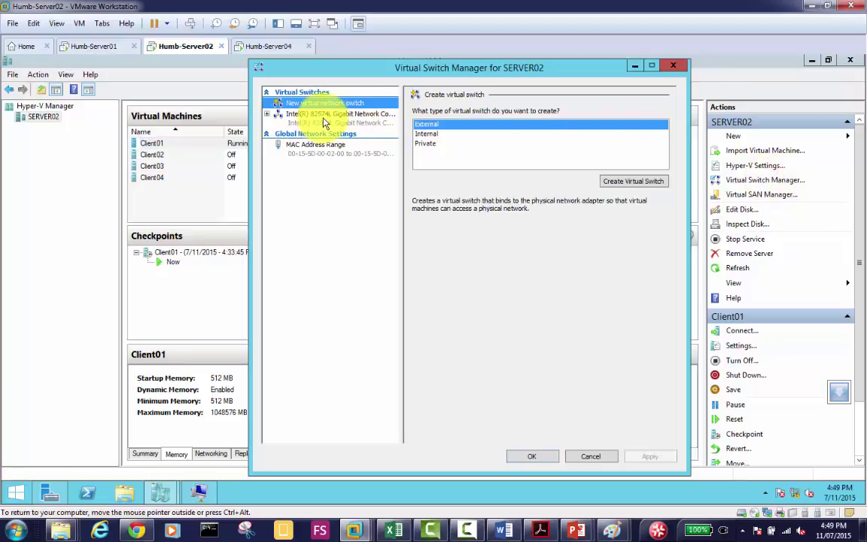
left_click(324, 120)
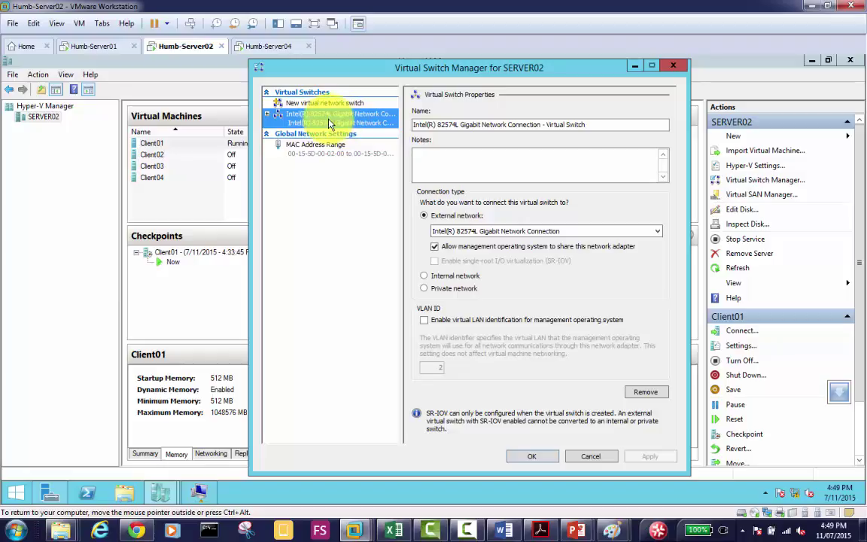
left_click(267, 115)
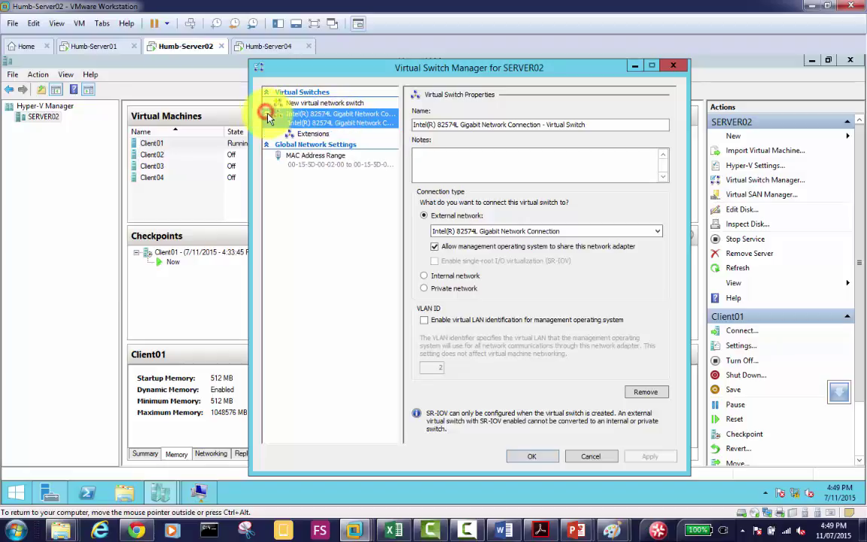
right_click(318, 120)
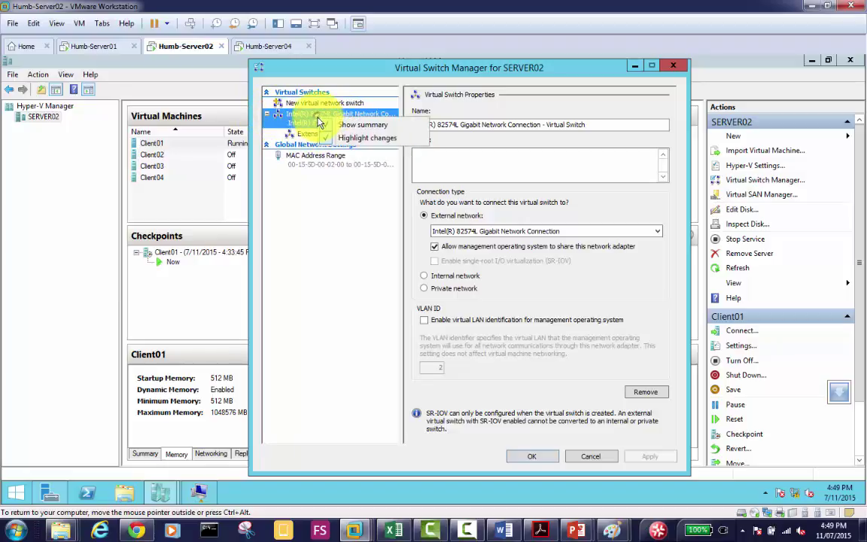
left_click(303, 116)
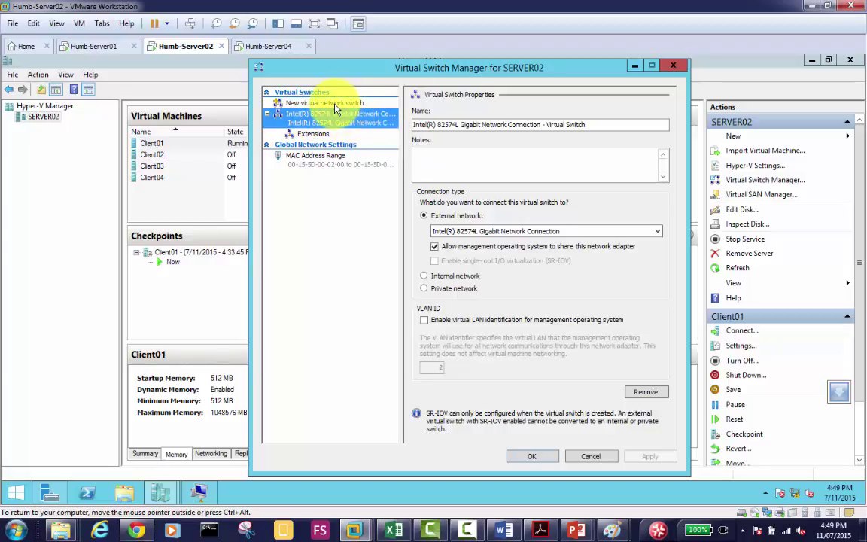
left_click(331, 103)
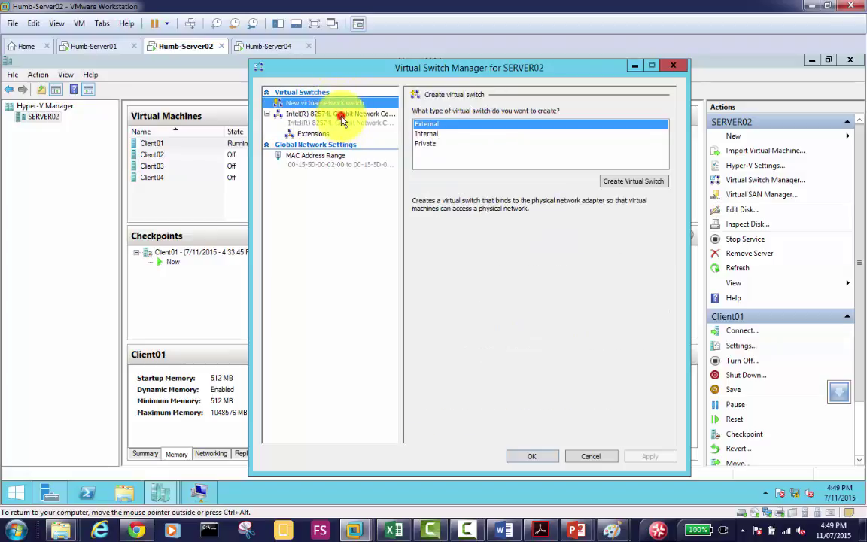
left_click(342, 119)
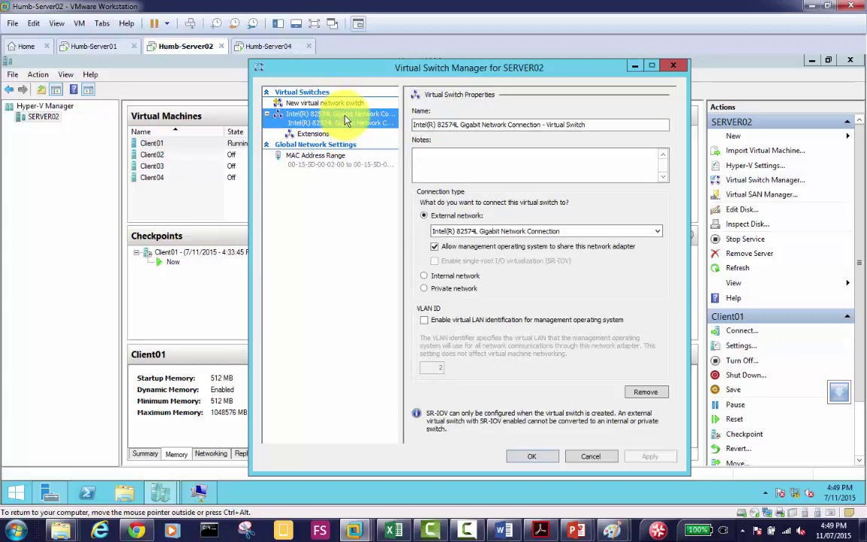
Step: Remove the Intel 82574L virtual switch, apply and confirm, then close with OK
left_click(645, 391)
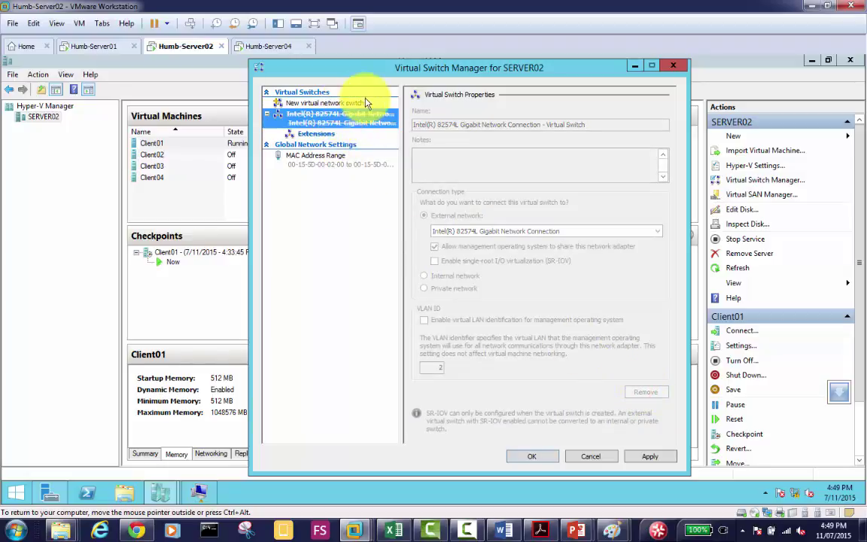
left_click(640, 456)
left_click(491, 332)
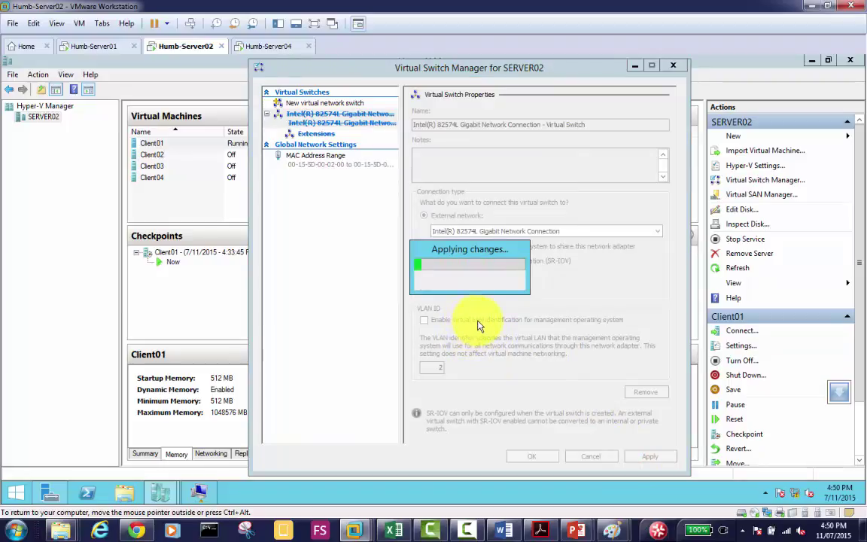
left_click(531, 457)
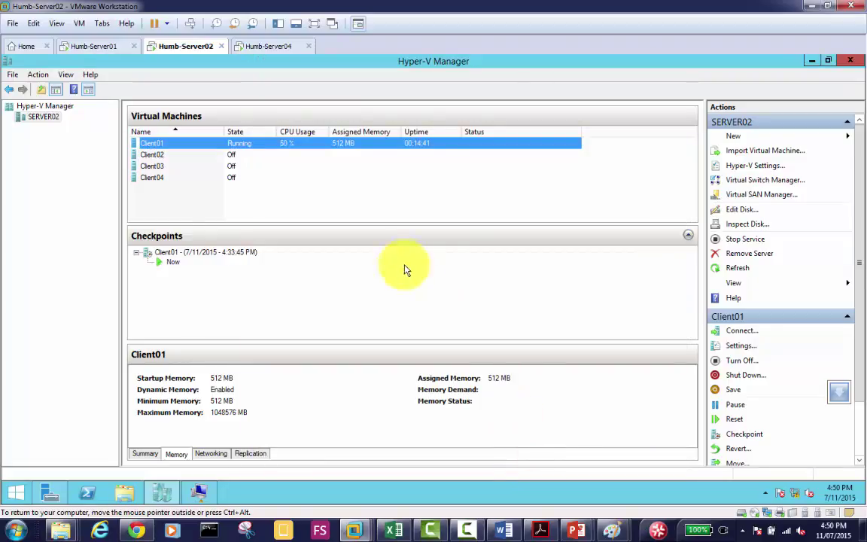
Step: In Virtual Switch Manager, create a new external switch named 'External V'
left_click(766, 179)
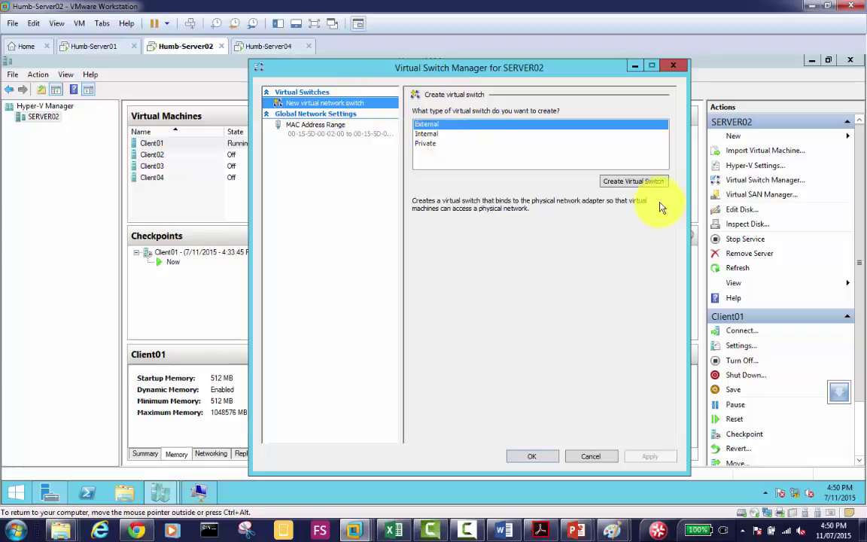
left_click(633, 184)
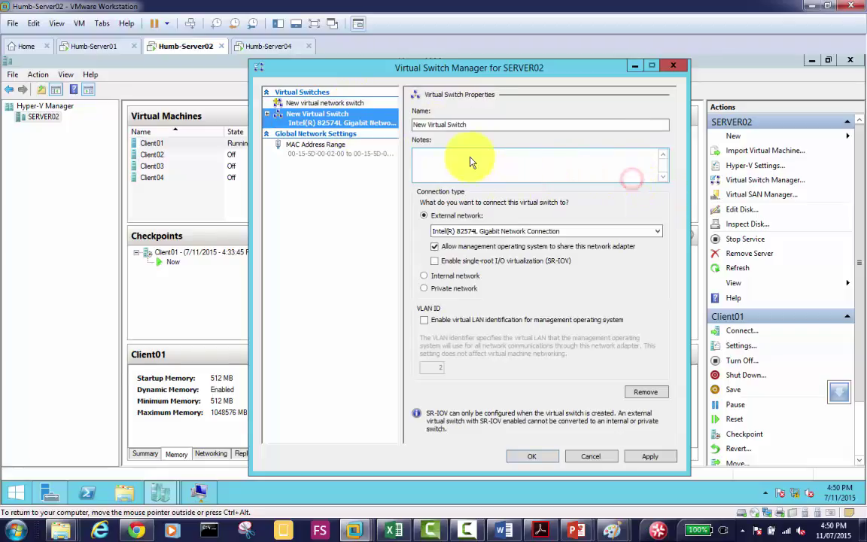
left_click_drag(475, 125, 399, 126)
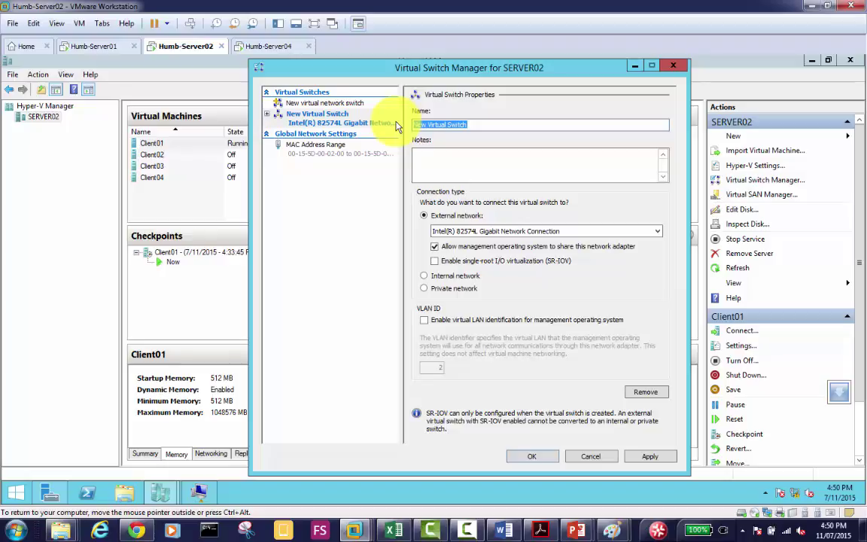
type("Ex")
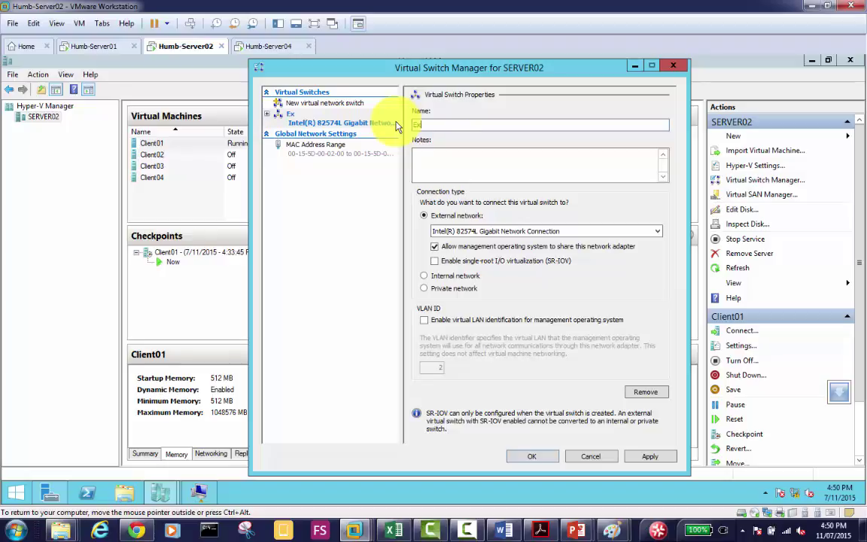
type("ternal V Switch")
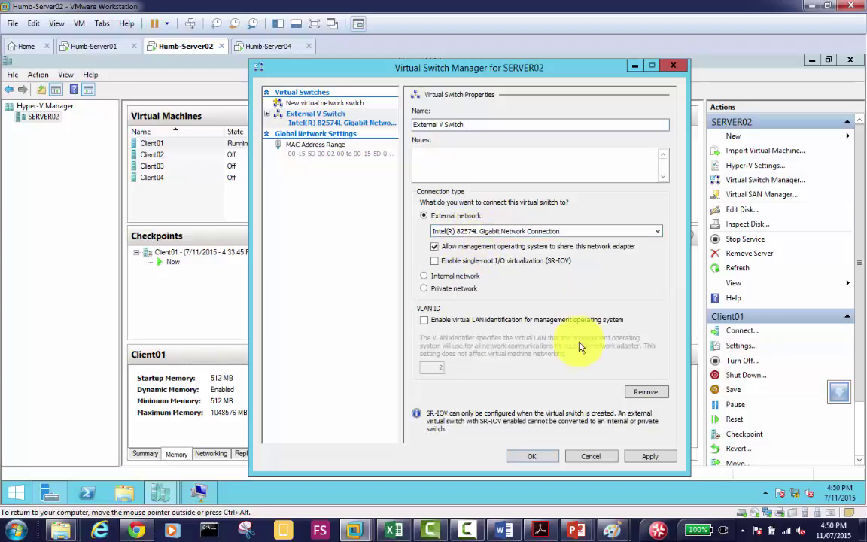
Step: Apply and confirm the switch, dismiss the internal error, and cancel out of the manager
left_click(646, 456)
left_click(500, 310)
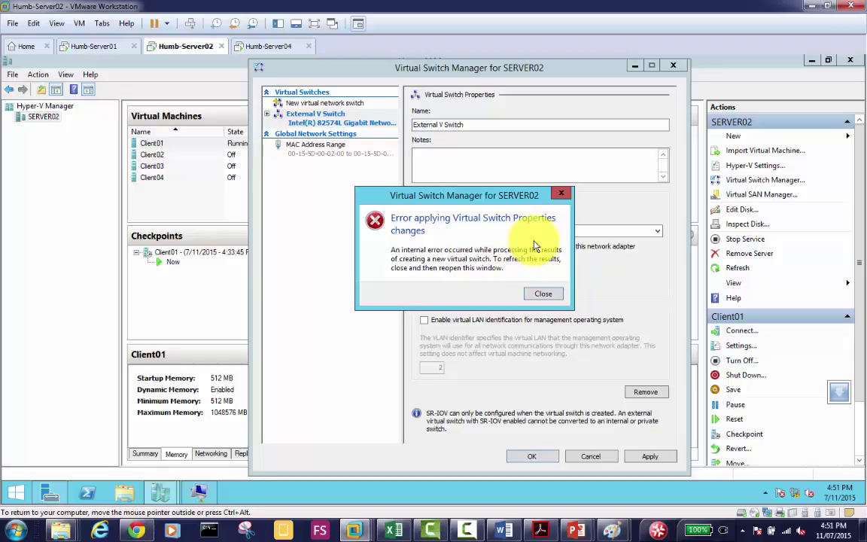
left_click(545, 296)
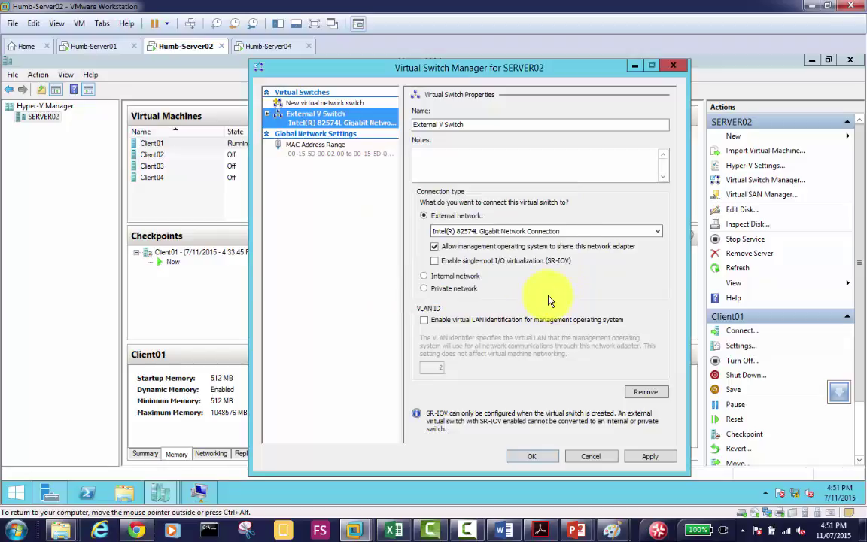
left_click(590, 455)
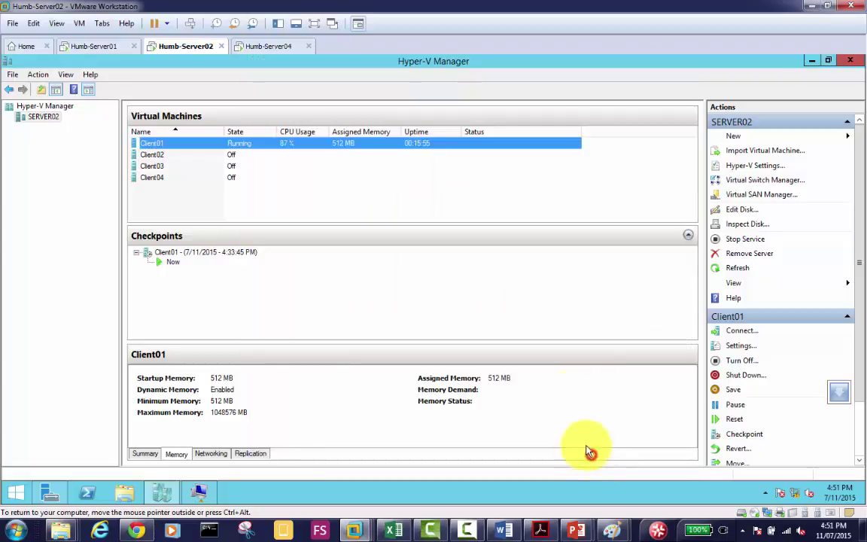
left_click(750, 180)
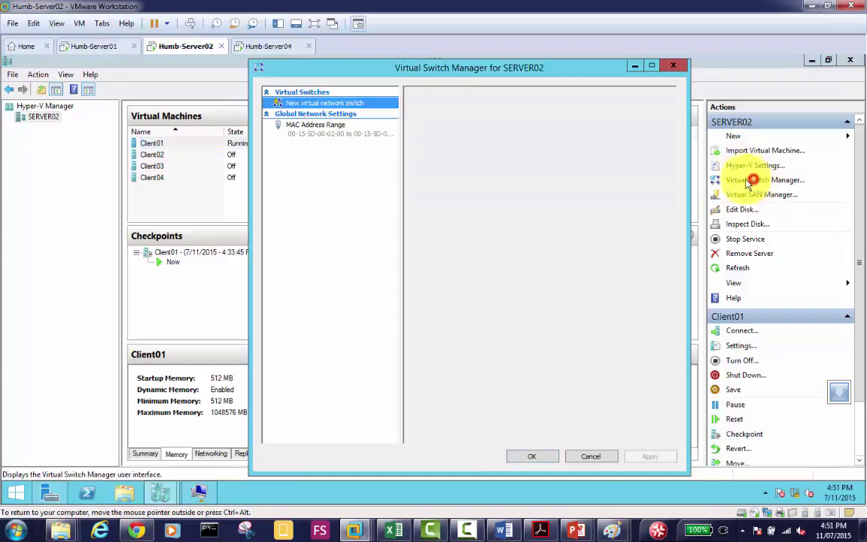
left_click(614, 186)
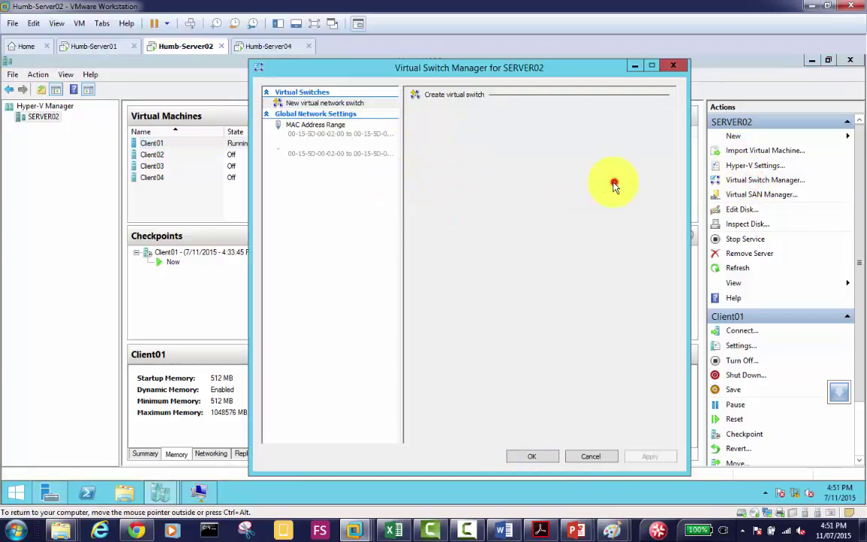
left_click_drag(479, 125, 355, 112)
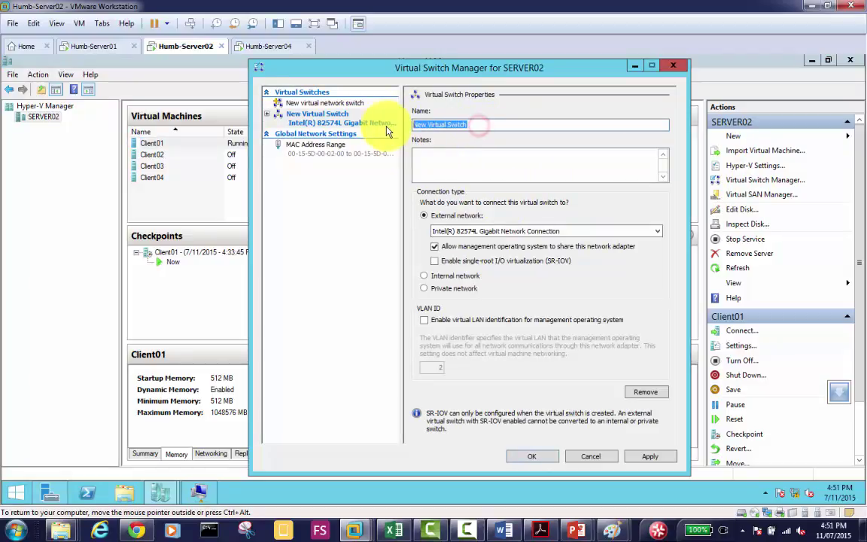
type("E")
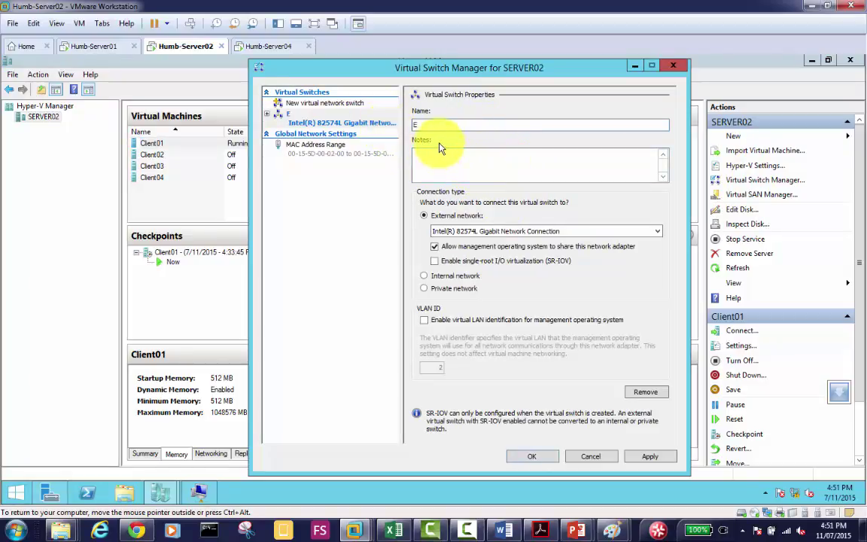
type("xternal V Switch")
key("ctrl+a")
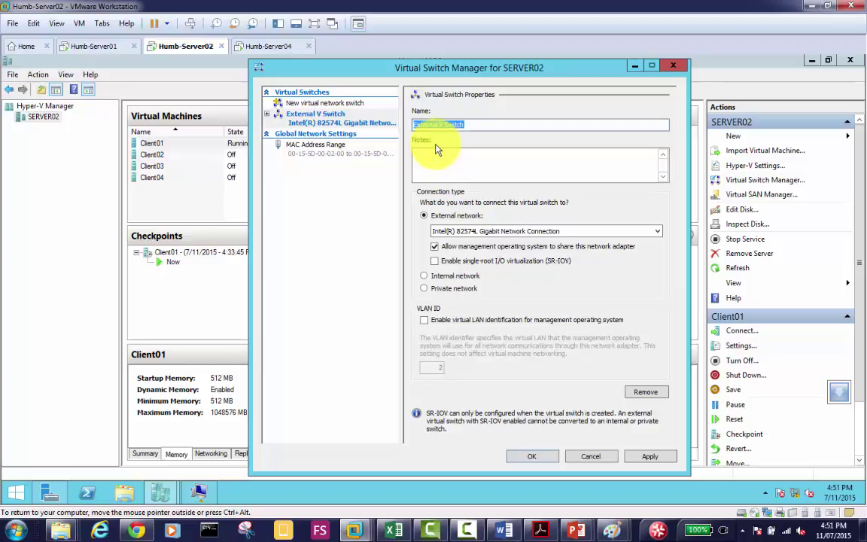
left_click(650, 455)
left_click(499, 307)
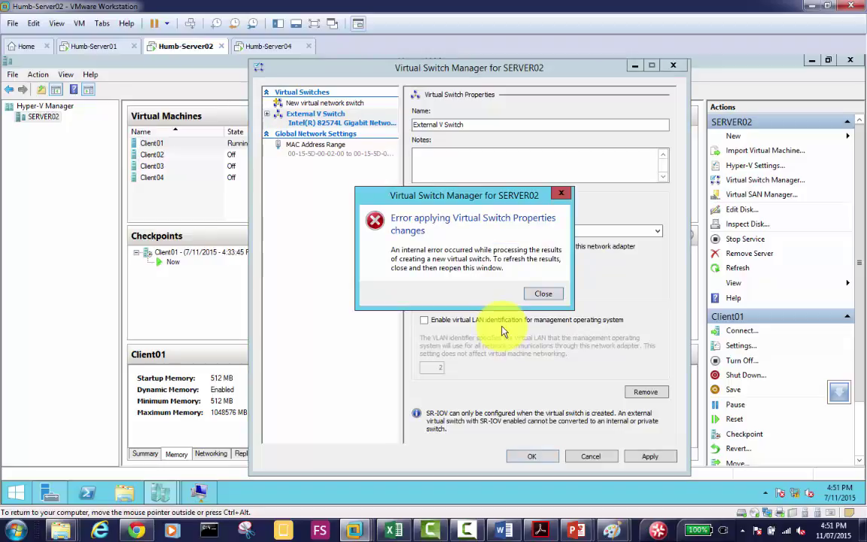
left_click(541, 293)
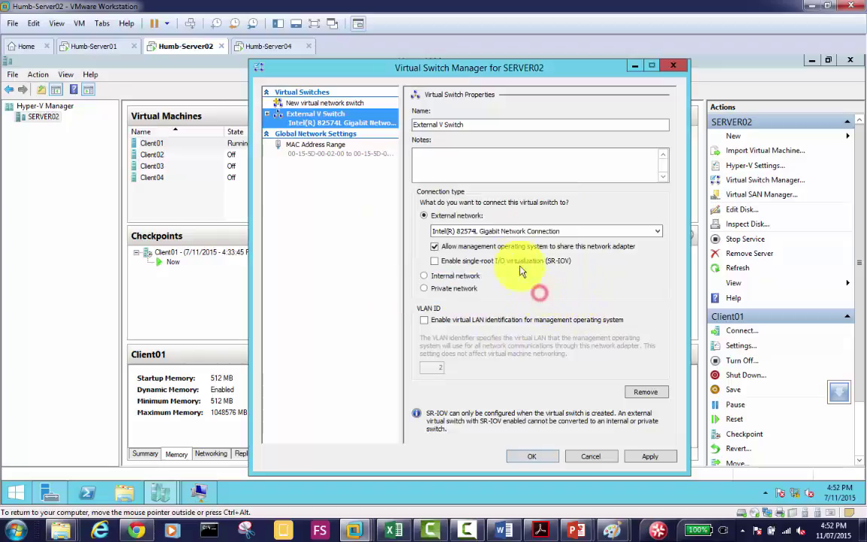
left_click(587, 457)
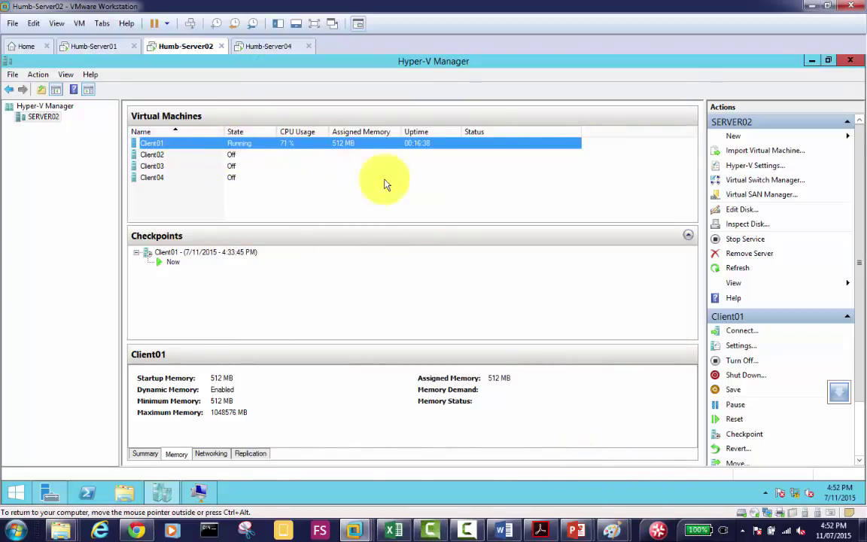
Step: Close Hyper-V Manager and relaunch it for SERVER02 from Server Manager's Hyper-V page
left_click(851, 61)
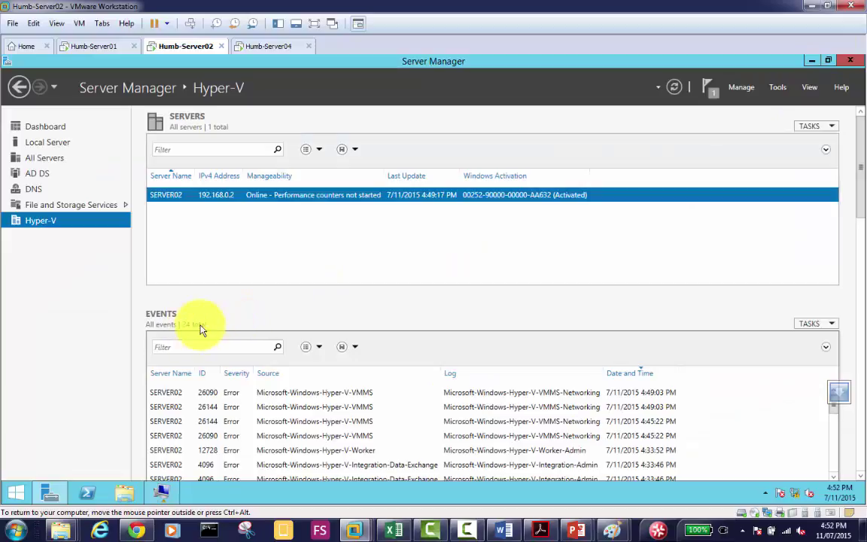
mouse_move(53, 490)
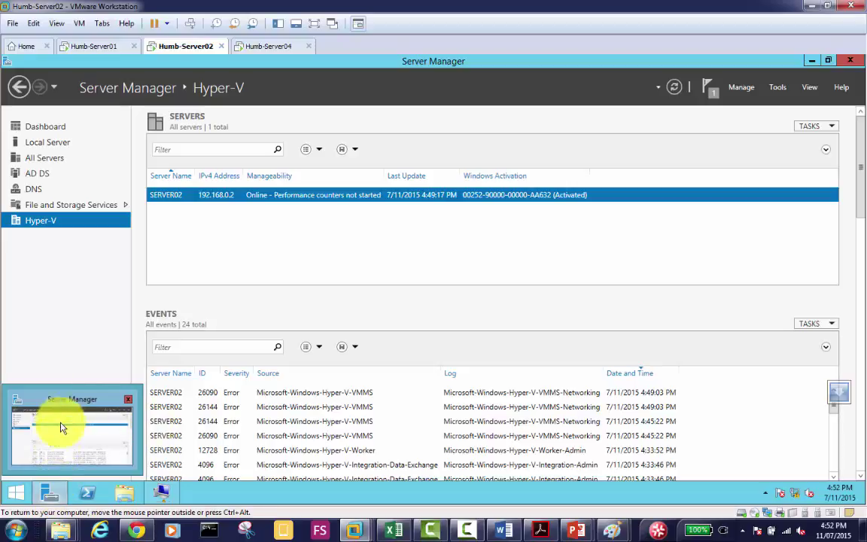
right_click(255, 197)
left_click(307, 304)
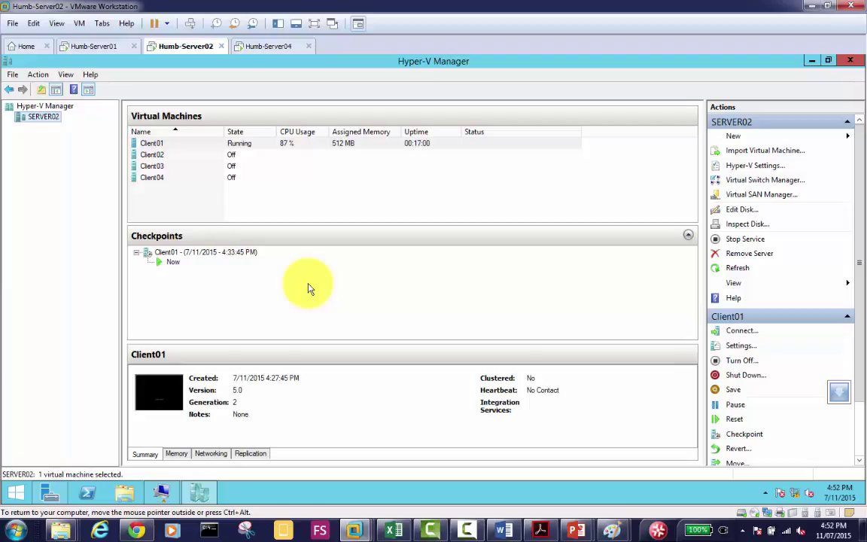
Step: Create another external virtual switch named 'External V Switch'
left_click(753, 181)
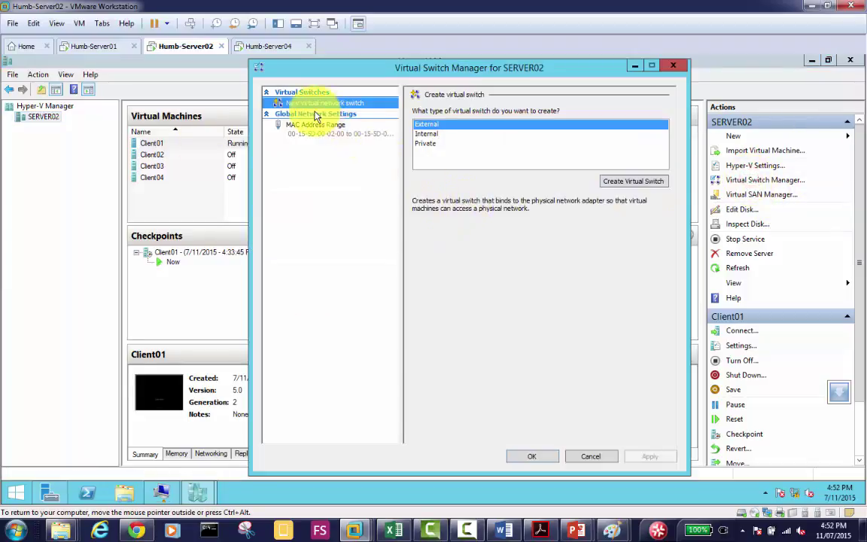
left_click(636, 181)
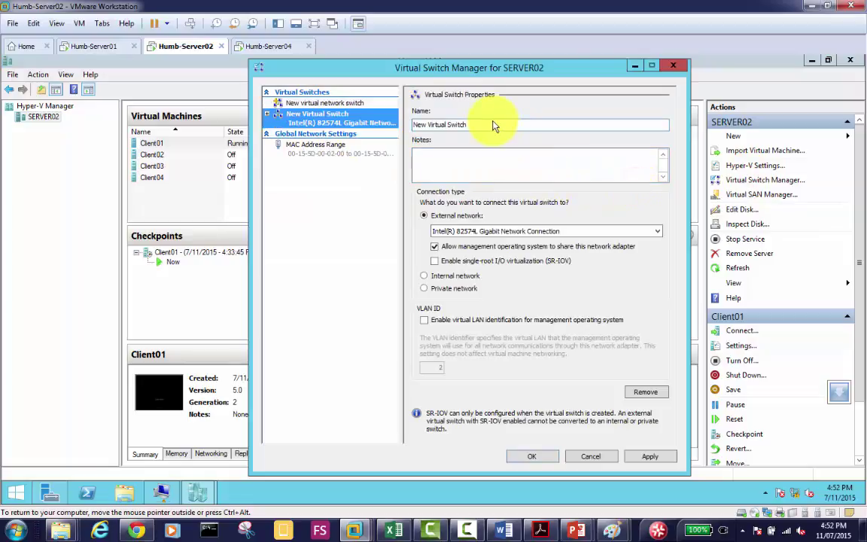
left_click_drag(491, 122, 340, 124)
type("External V Switch")
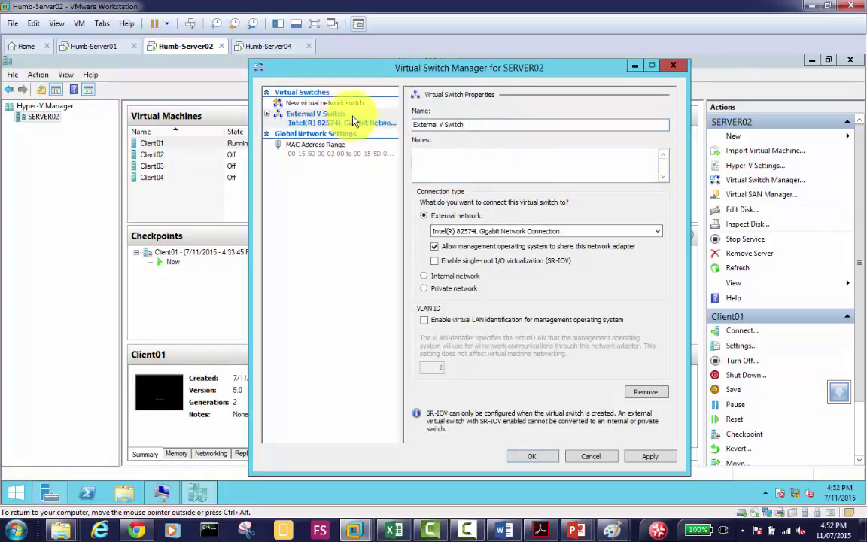
Step: Apply and confirm the networking changes, then dismiss the internal error
left_click(651, 456)
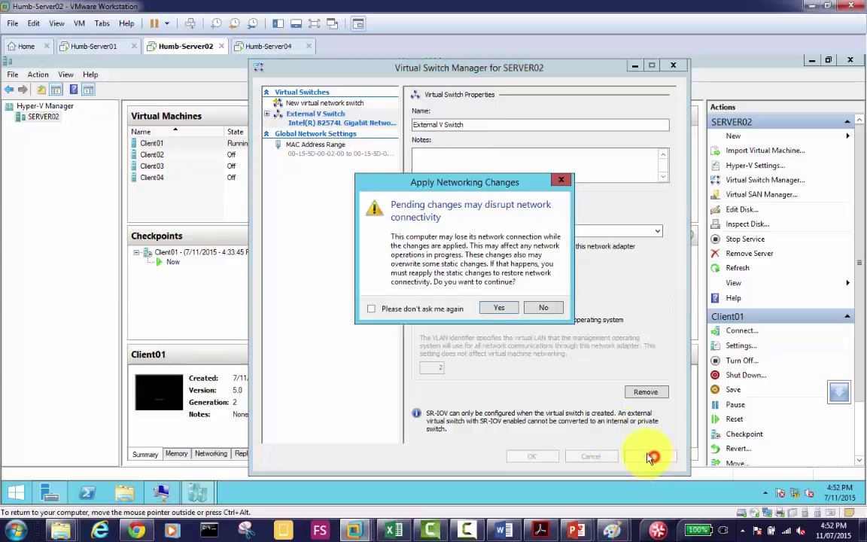
left_click(496, 308)
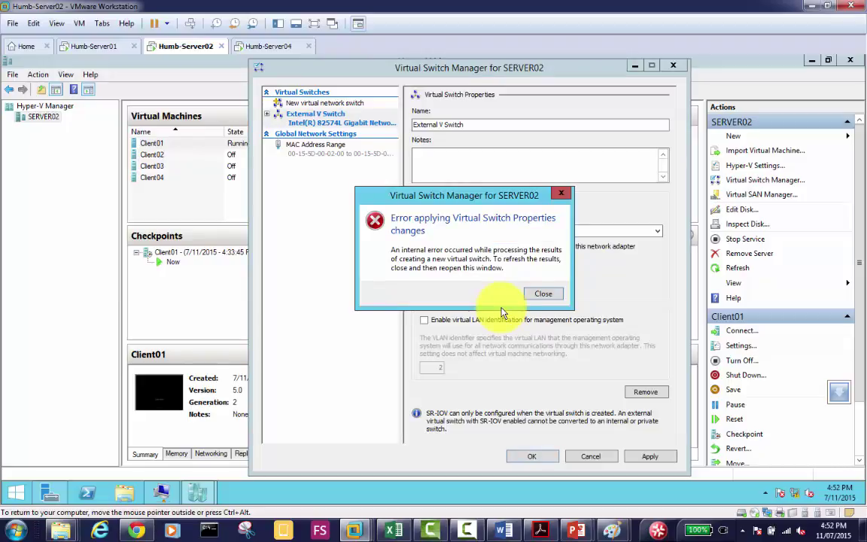
left_click(545, 292)
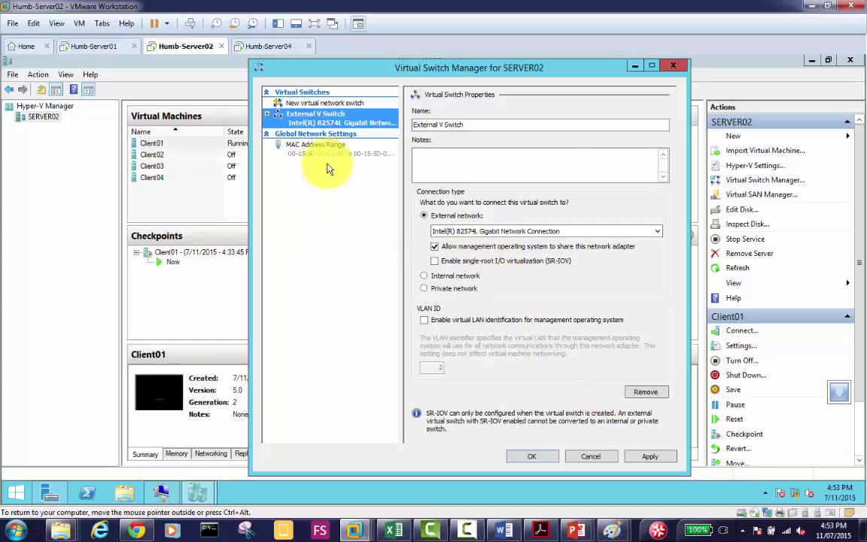
Step: Add a second external virtual switch, keeping the Intel 82574L adapter
left_click(322, 103)
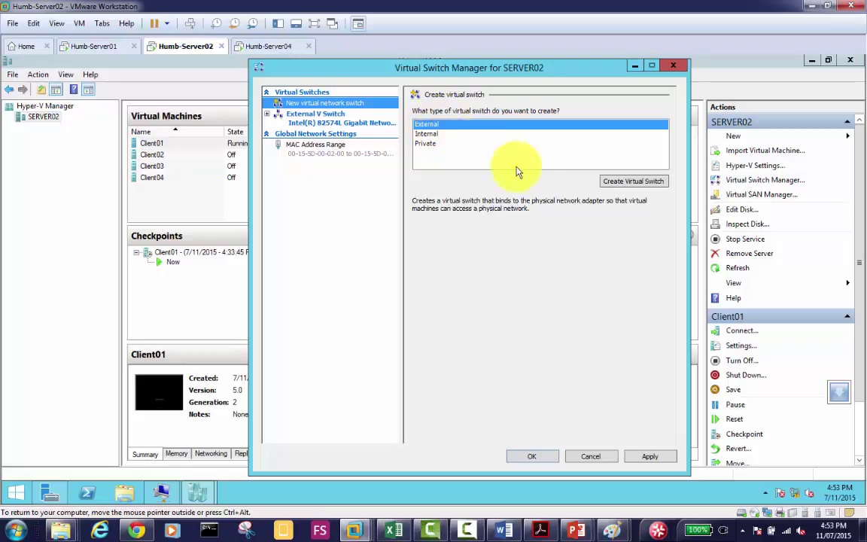
left_click(633, 181)
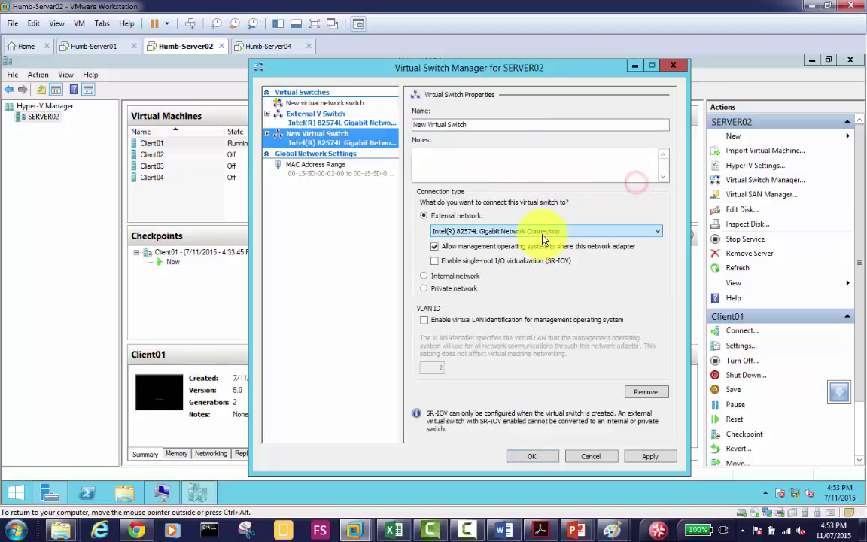
left_click(547, 231)
left_click(547, 231)
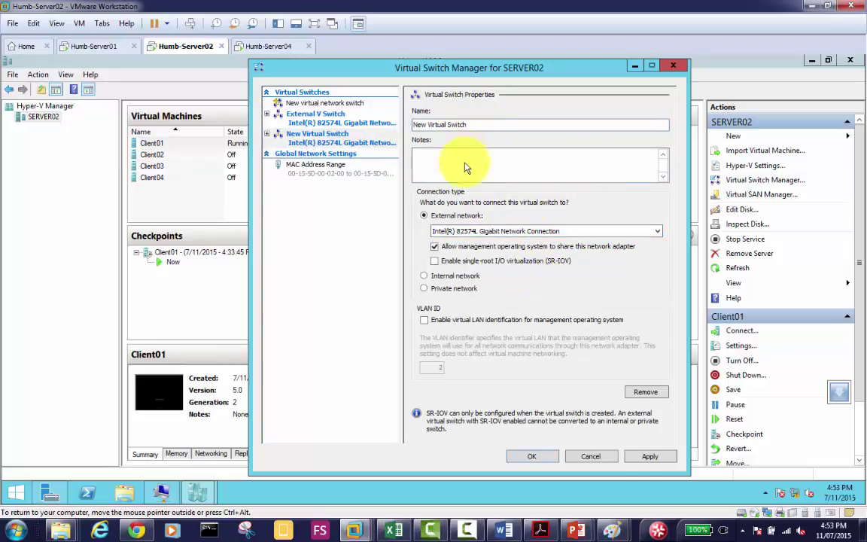
Step: Apply the second switch, dismiss its internal error, then remove New Virtual Switch
left_click(649, 456)
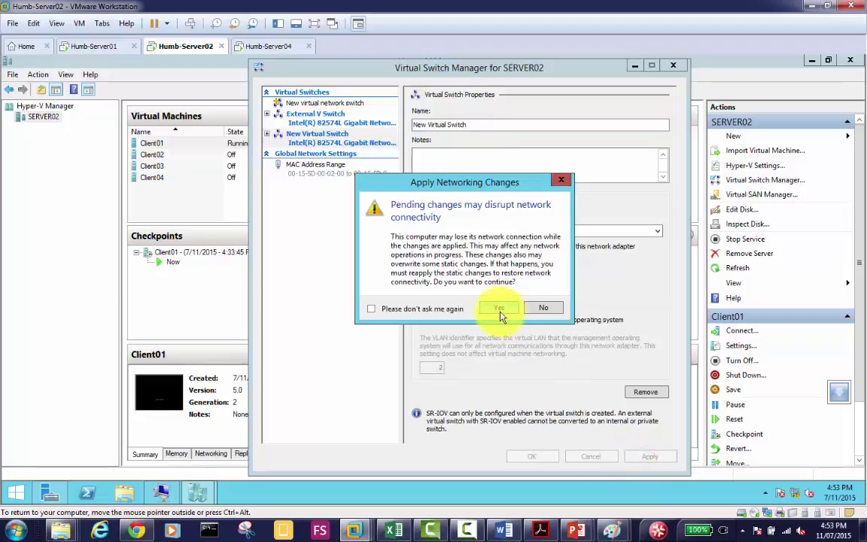
left_click(499, 310)
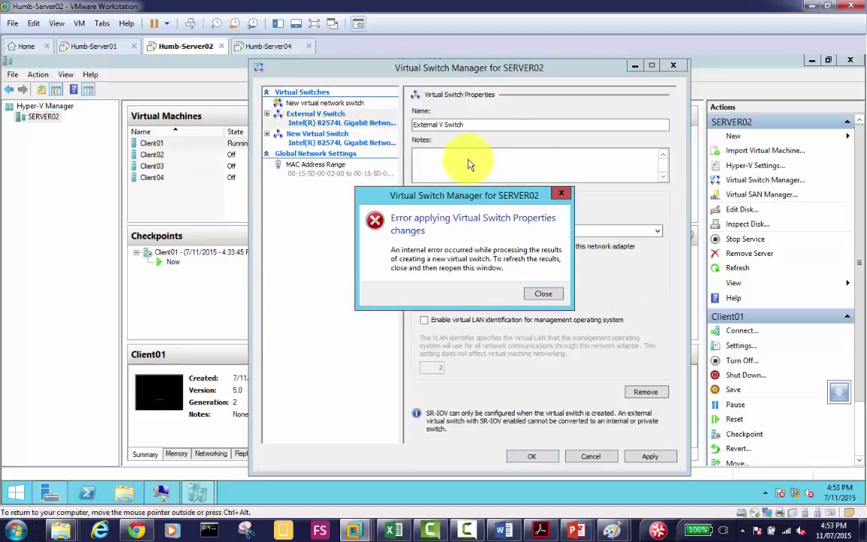
left_click(547, 295)
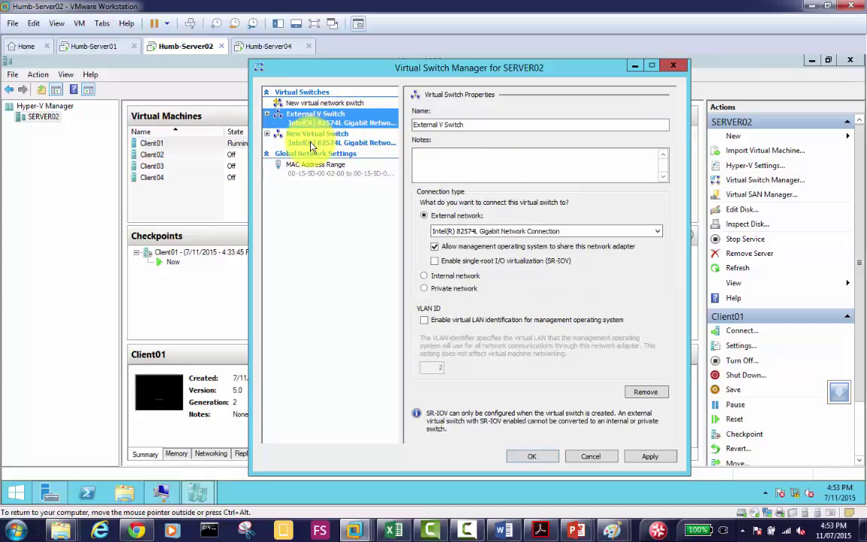
left_click(315, 138)
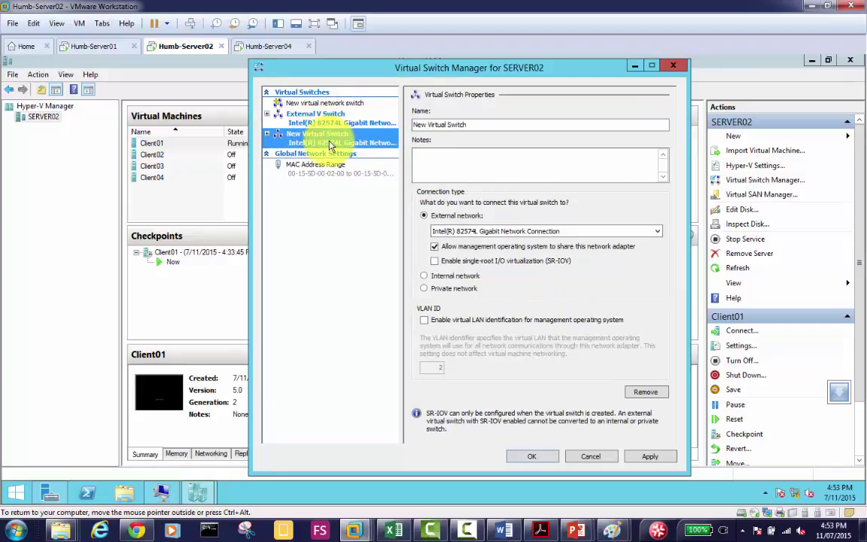
left_click(643, 393)
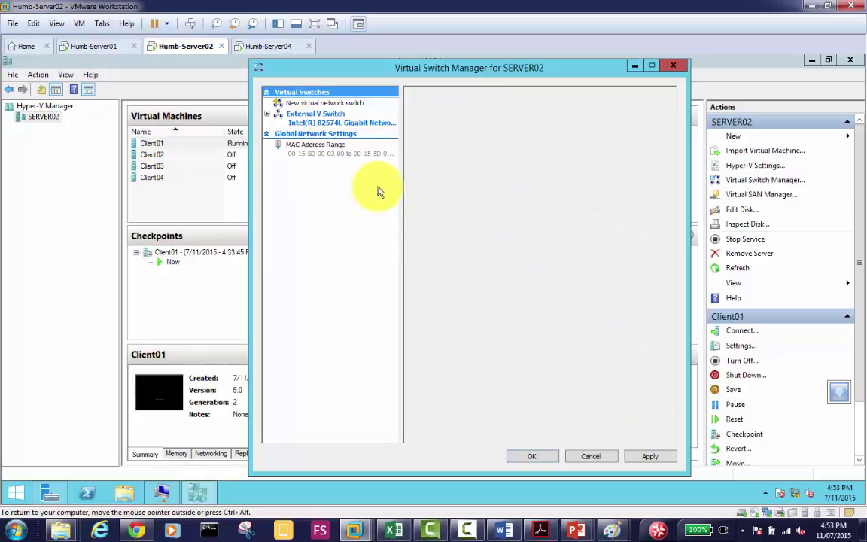
Step: Reapply External V Switch with confirmation and dismiss the resulting internal error
left_click(317, 115)
left_click(647, 454)
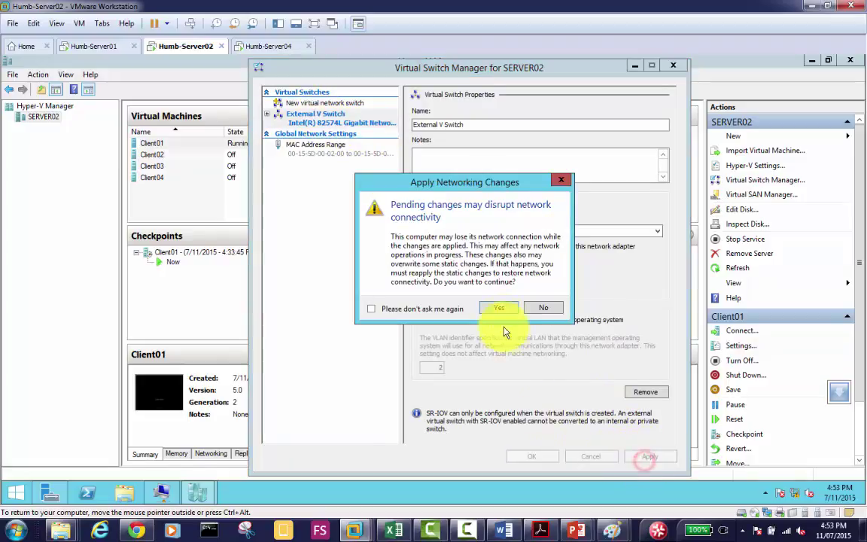
left_click(499, 307)
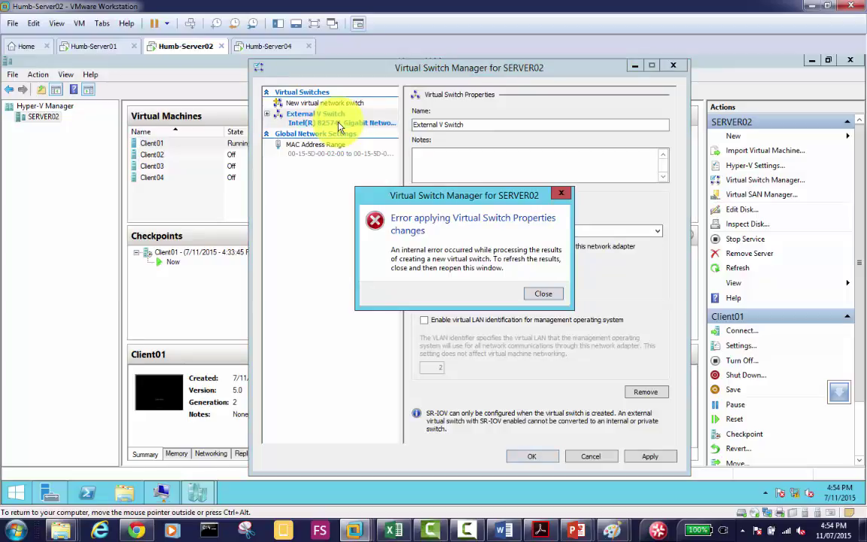
left_click(541, 292)
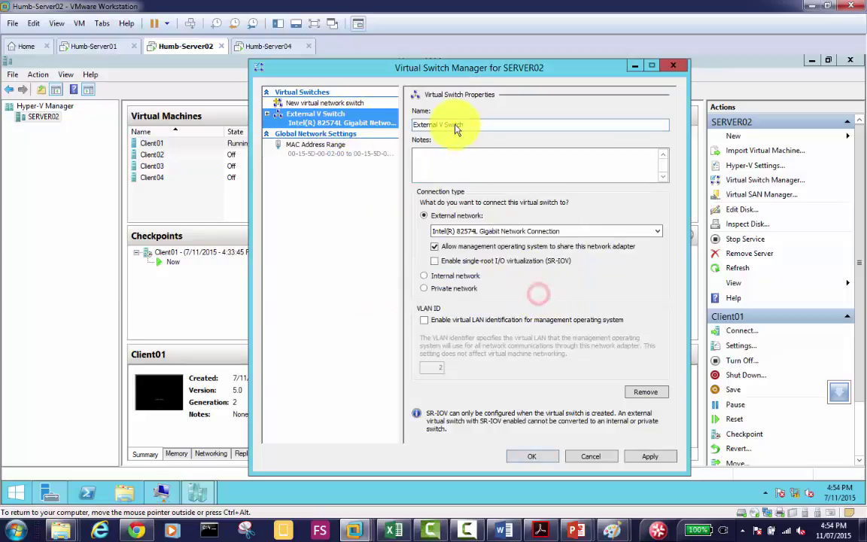
Step: Press OK, decline the networking changes, and cancel out of Virtual Switch Manager
left_click(524, 457)
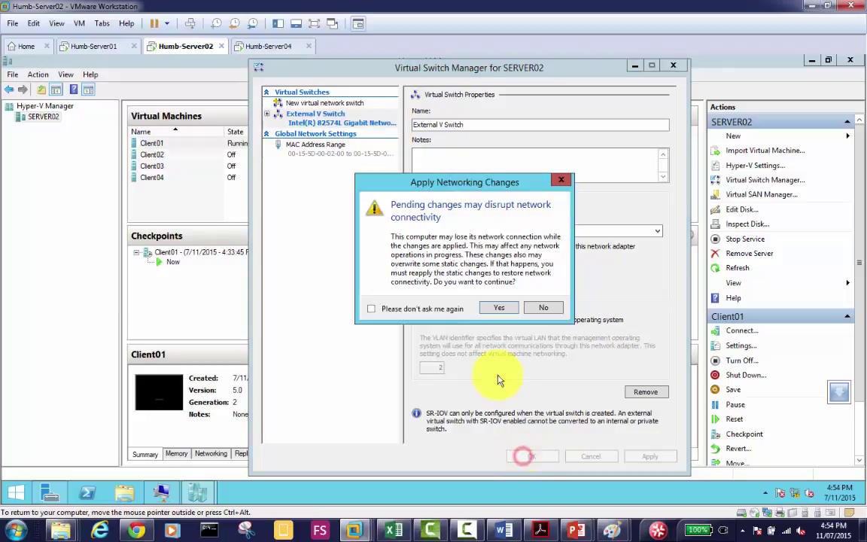
left_click(543, 310)
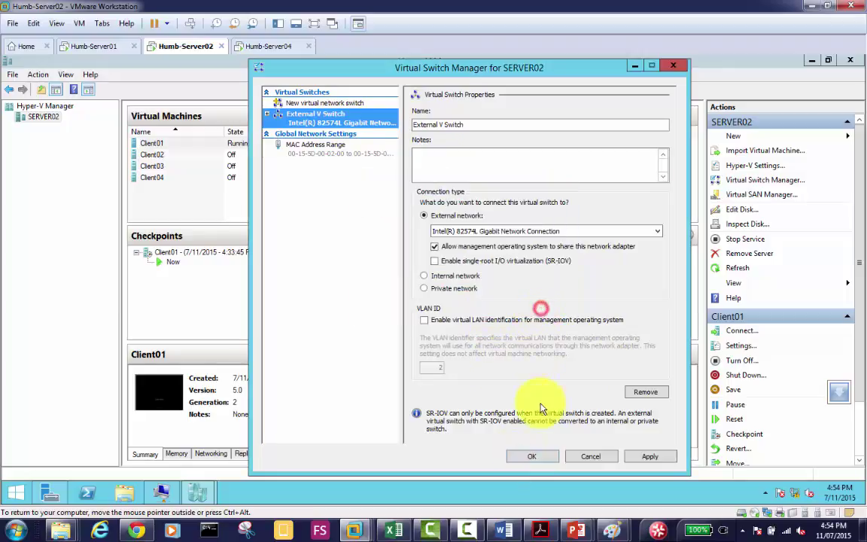
left_click(590, 457)
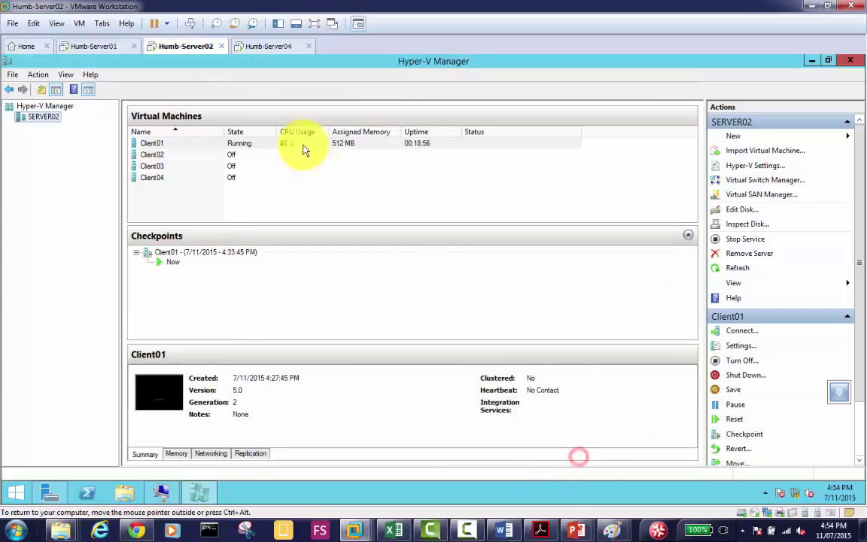
Step: Create a new virtual switch and browse its extensions and the switch-type descriptions
left_click(764, 180)
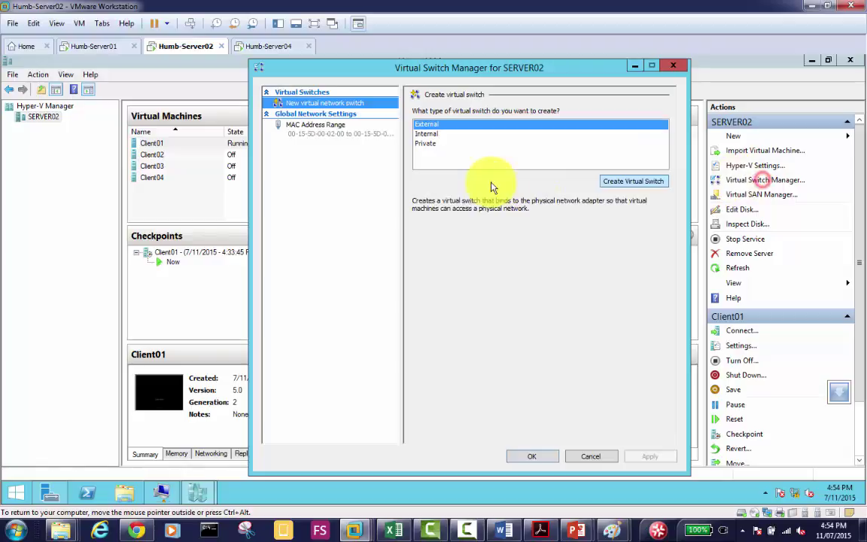
left_click(615, 180)
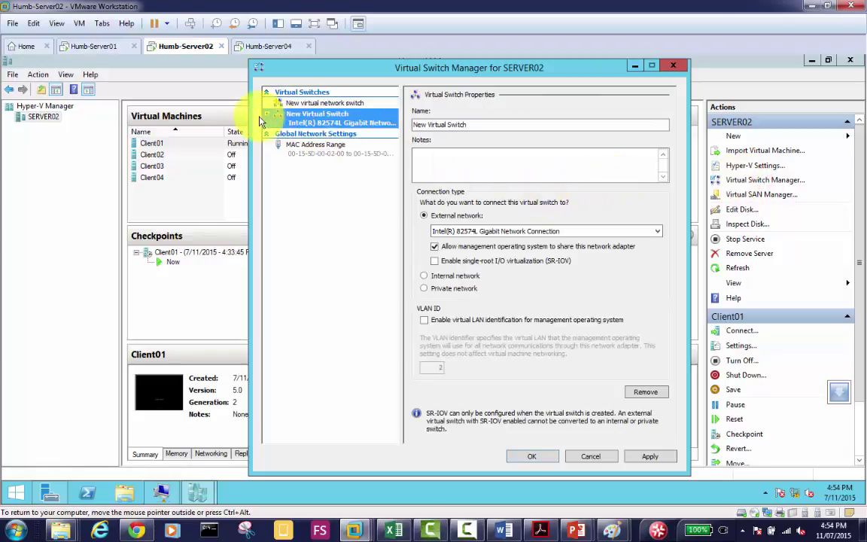
left_click(267, 115)
left_click(298, 133)
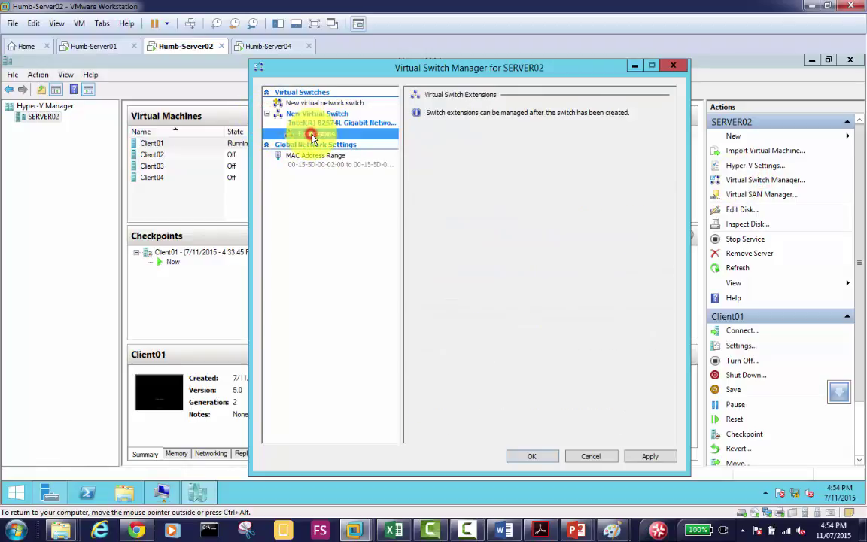
left_click(302, 121)
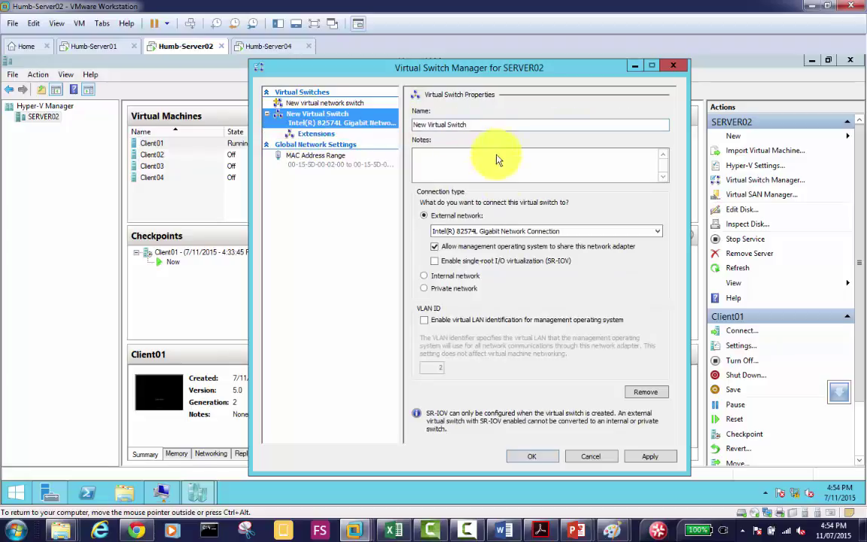
left_click(323, 103)
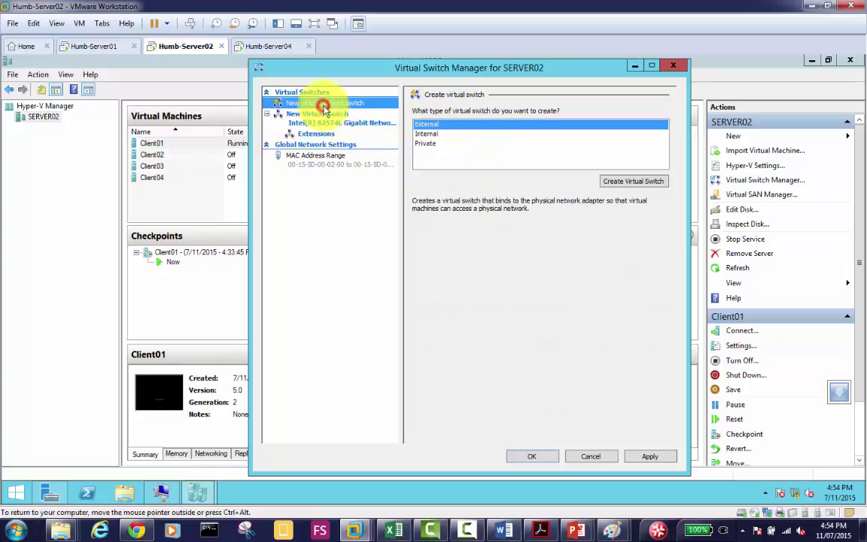
left_click(431, 134)
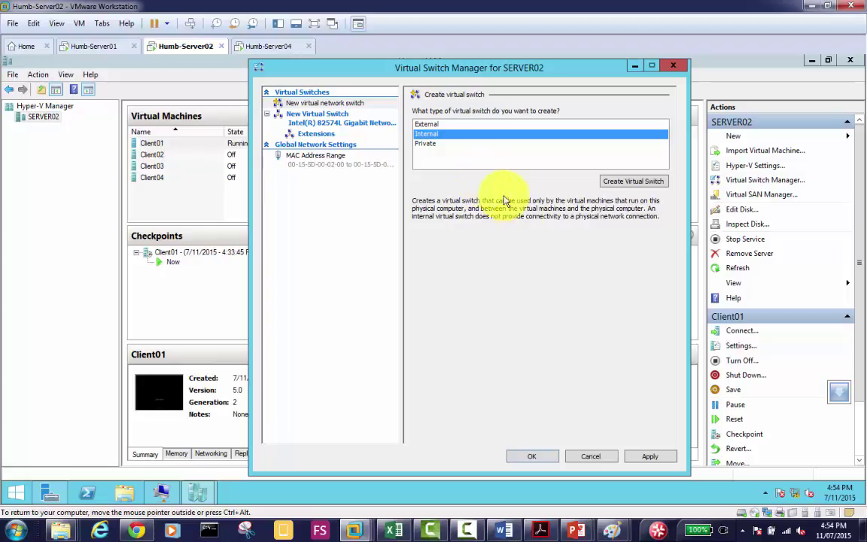
left_click(431, 131)
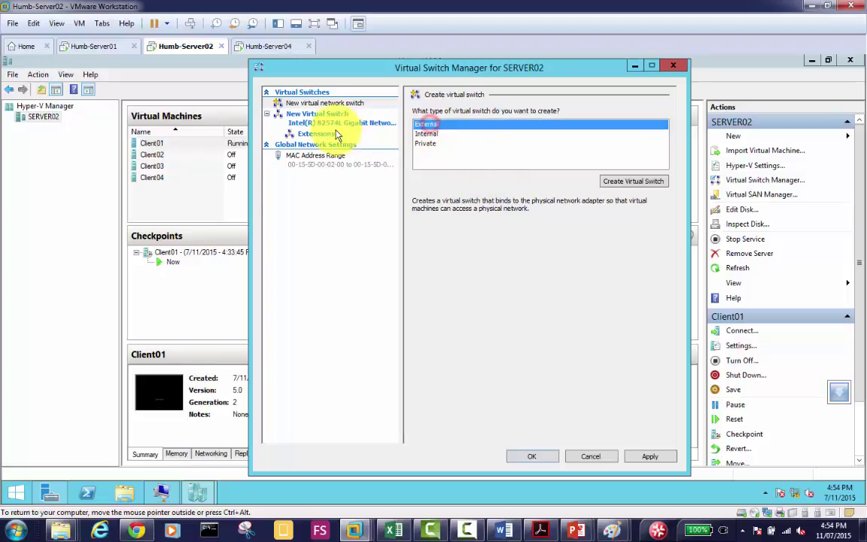
left_click(305, 118)
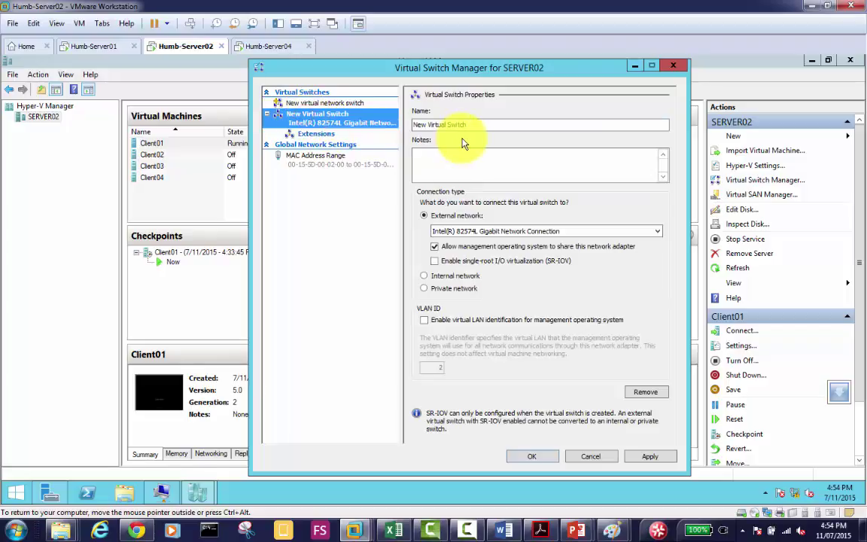
left_click(329, 103)
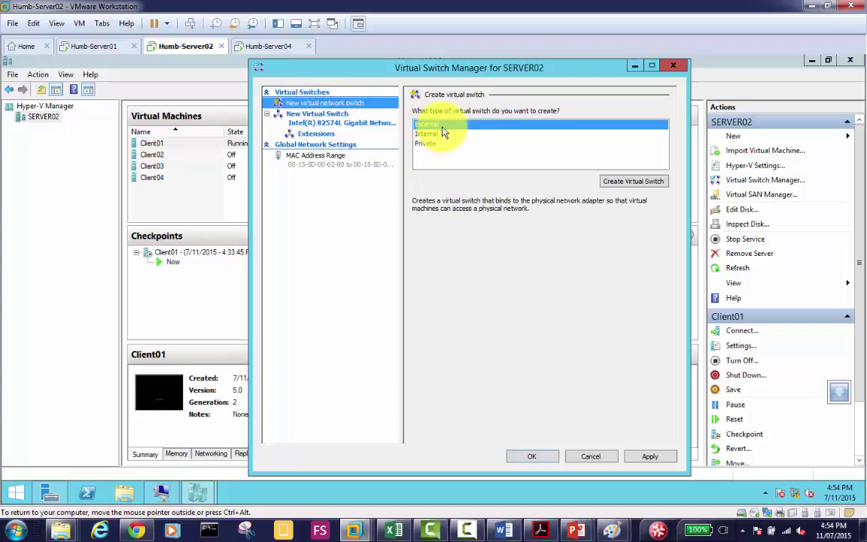
left_click(312, 118)
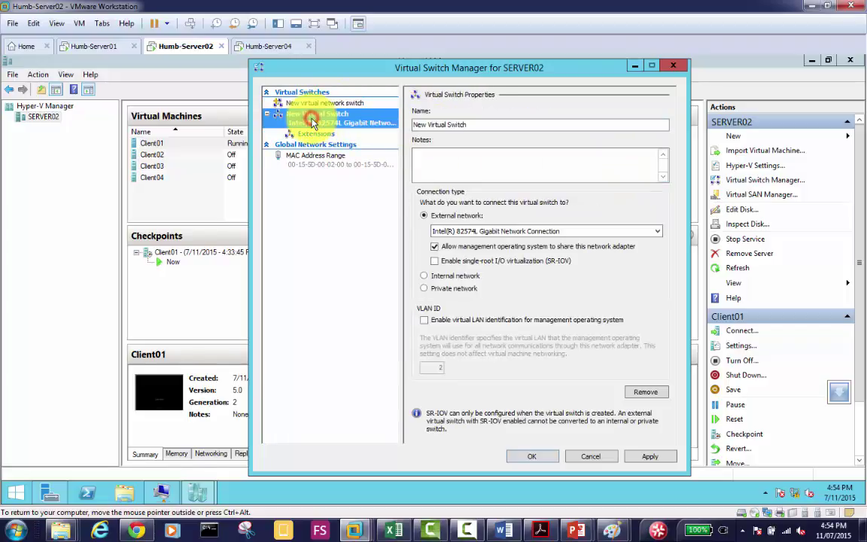
Step: Make New Virtual Switch a private network, apply it, and close with OK
left_click(455, 231)
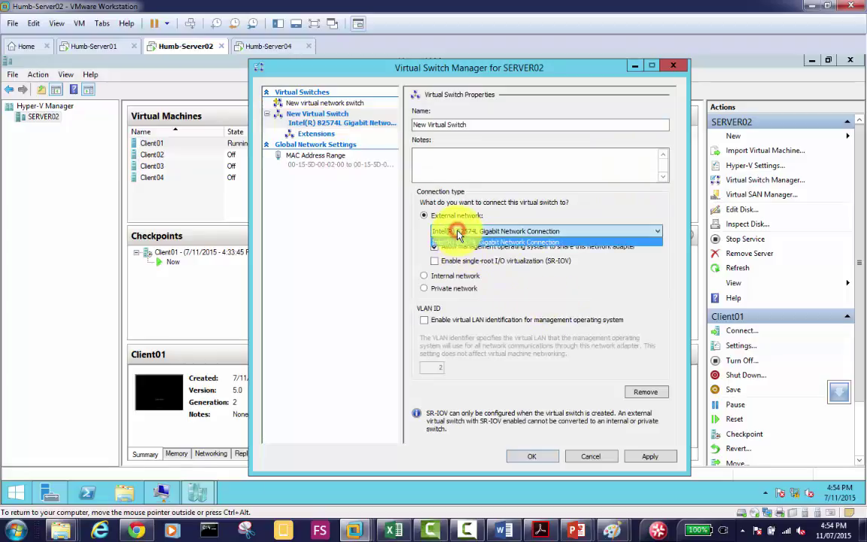
left_click(427, 289)
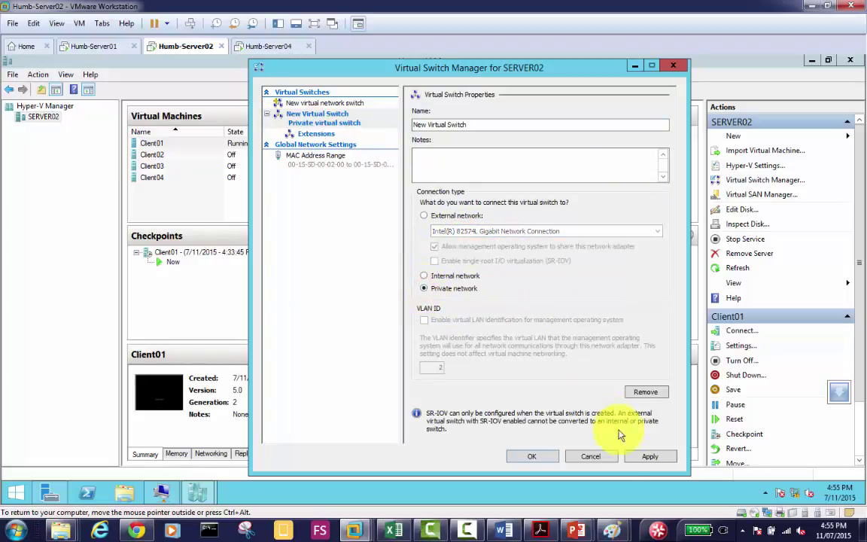
left_click(645, 456)
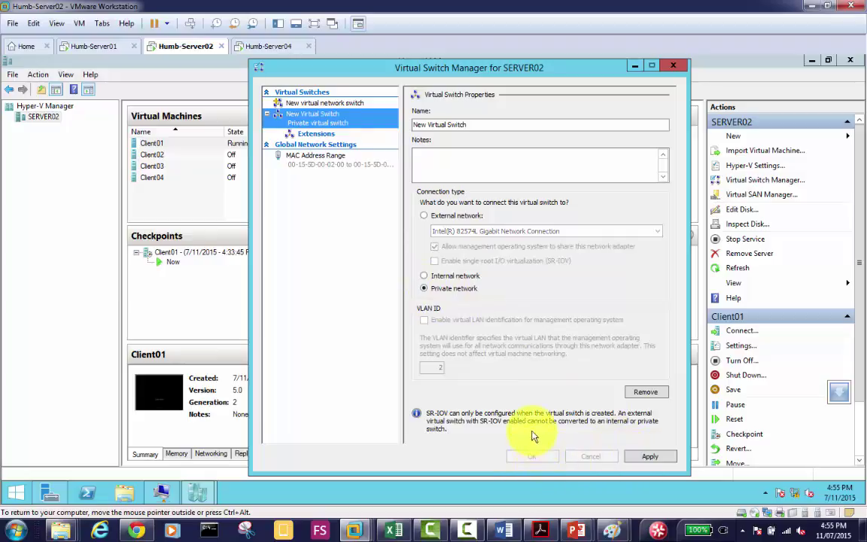
left_click(649, 456)
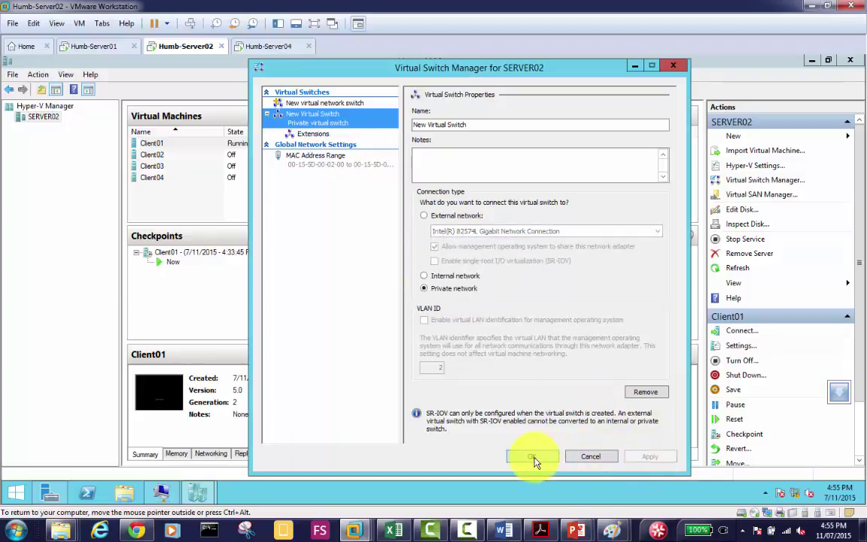
left_click(532, 456)
Step: Create a new external virtual switch named 'External V Switch'
left_click(741, 180)
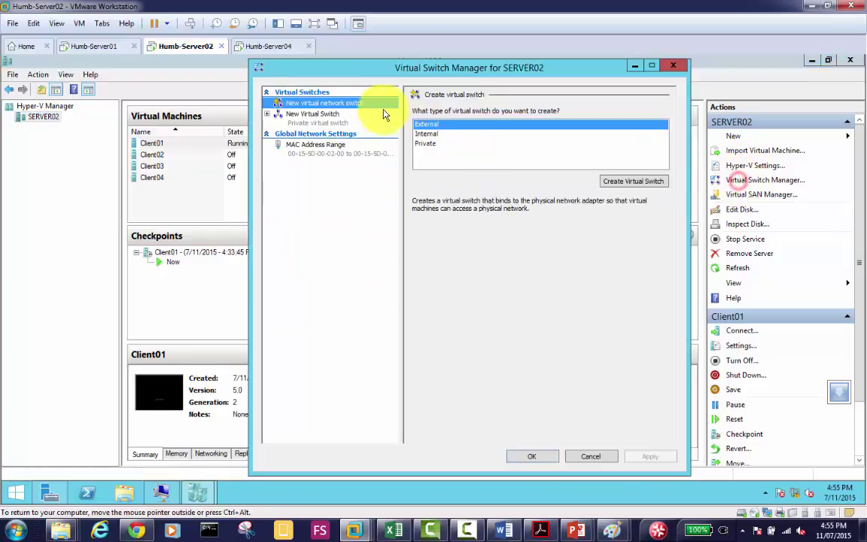
left_click(628, 182)
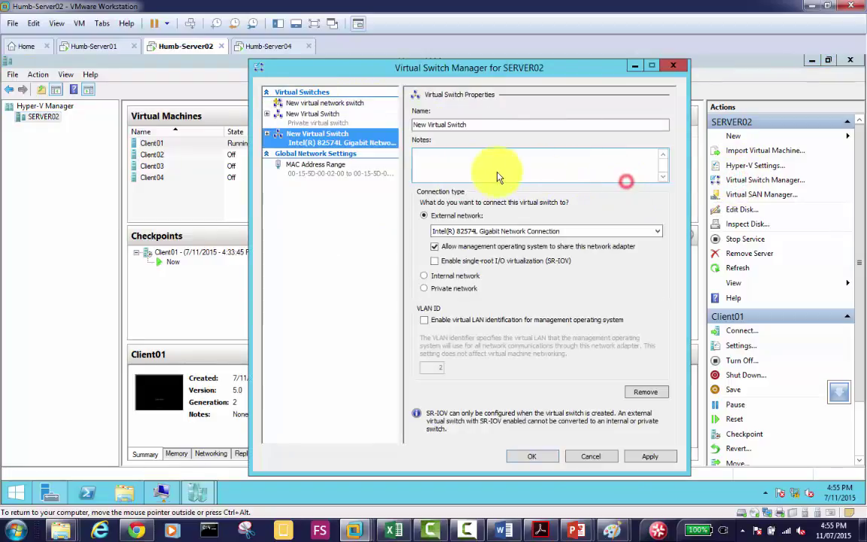
left_click_drag(471, 125, 413, 125)
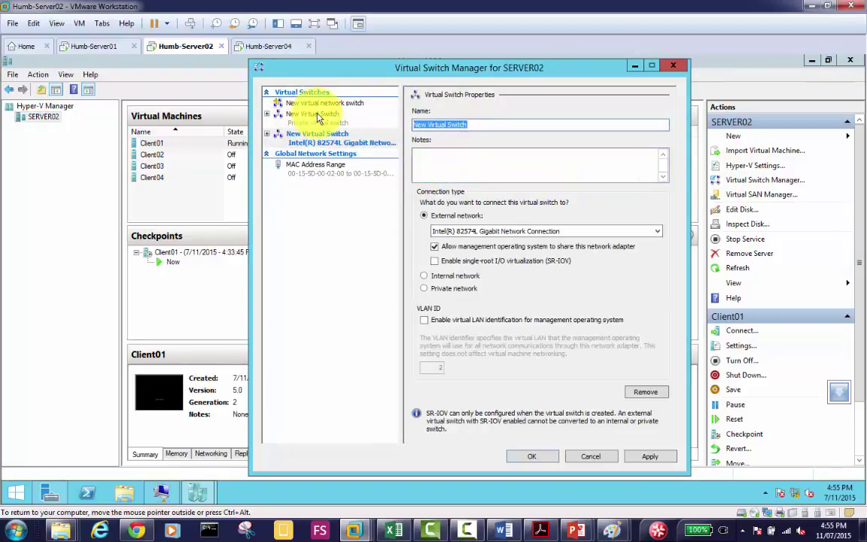
type("External V Switch")
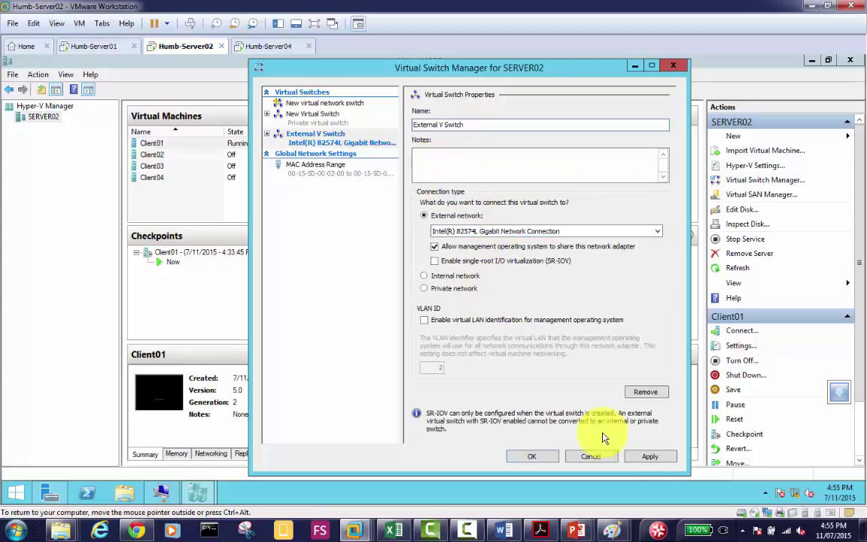
Step: Apply and confirm the renamed switch, then dismiss the internal error
left_click(647, 457)
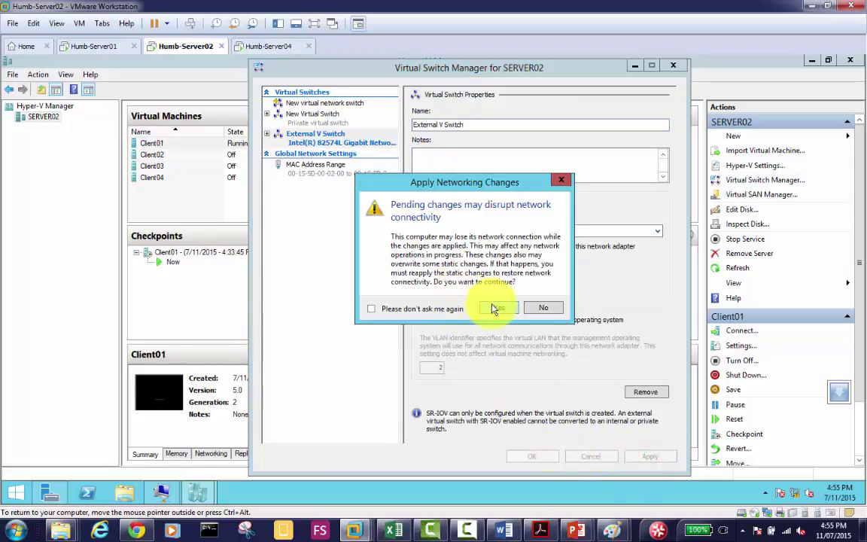
left_click(492, 305)
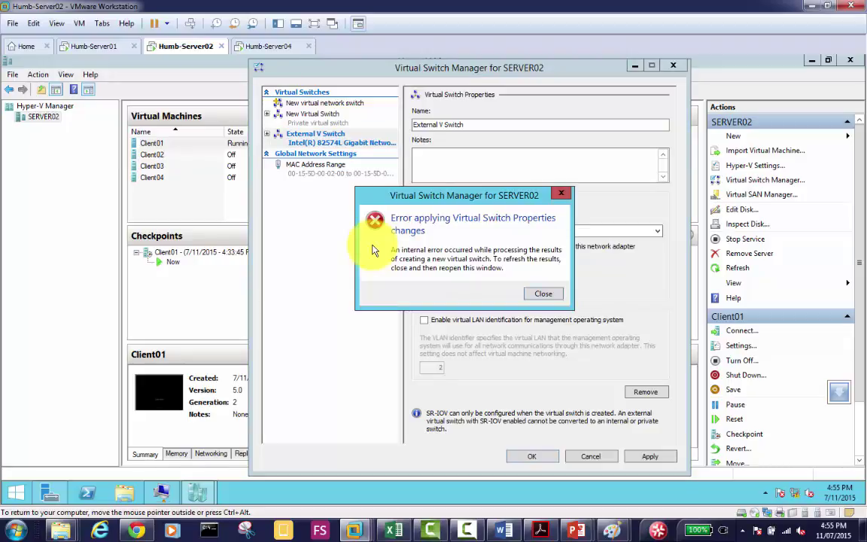
left_click(540, 293)
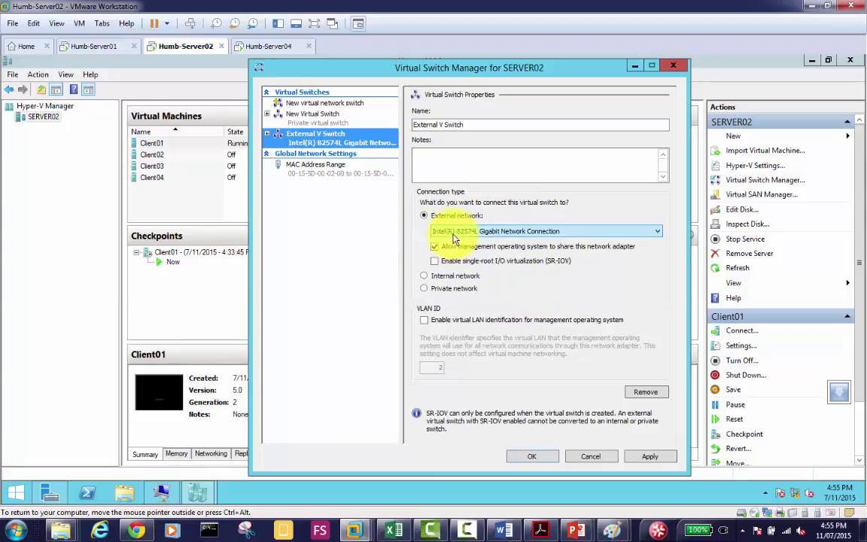
Step: Remove External V Switch from Virtual Switch Manager
left_click(319, 105)
left_click(442, 135)
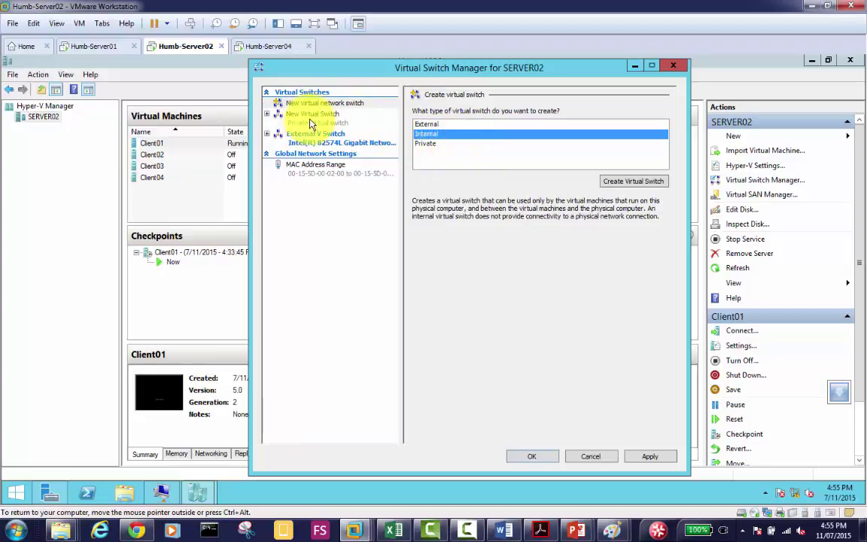
left_click(312, 141)
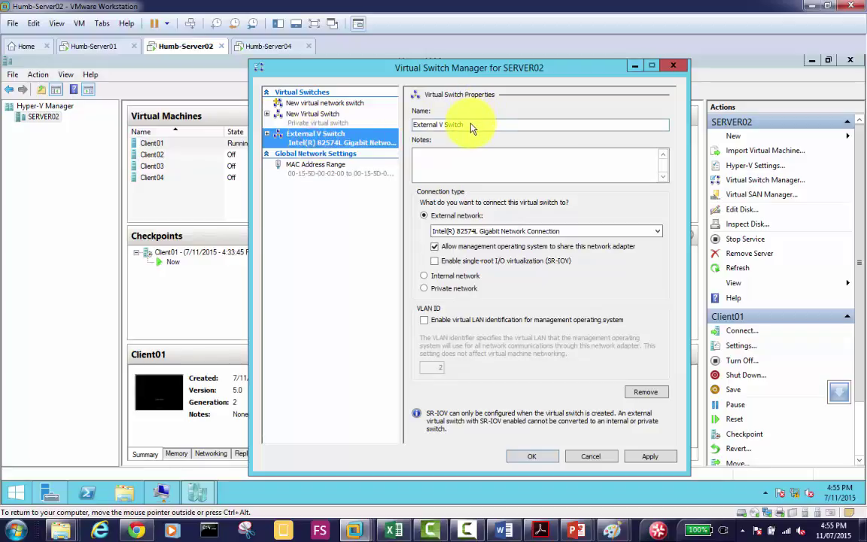
left_click(647, 392)
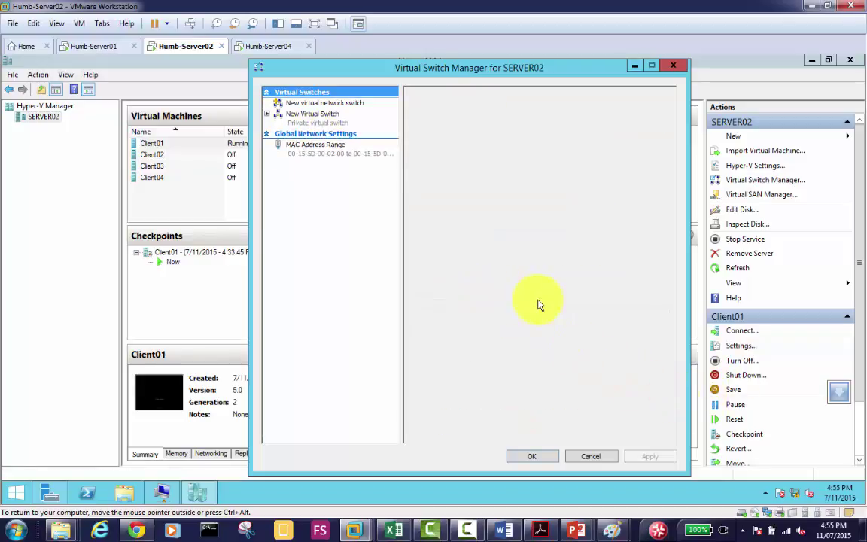
Step: Create a fresh external virtual switch on the Intel adapter, apply it, and confirm
left_click(301, 102)
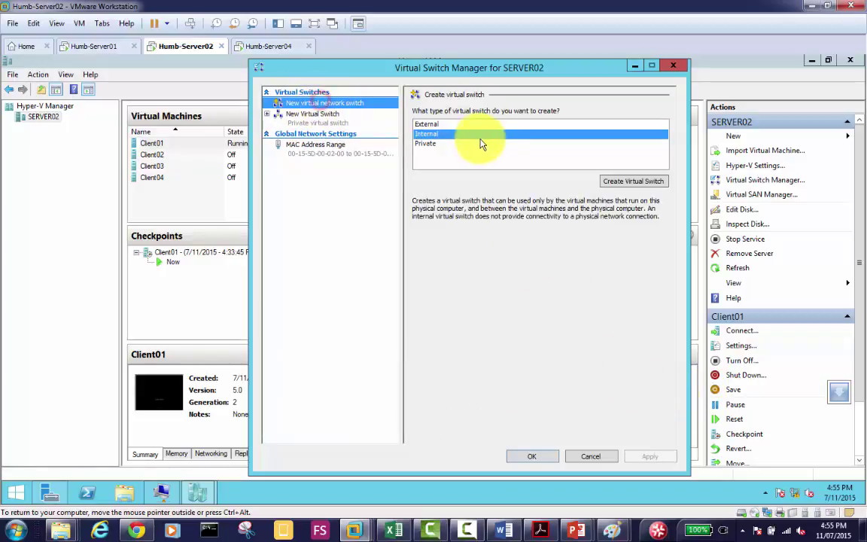
left_click(450, 124)
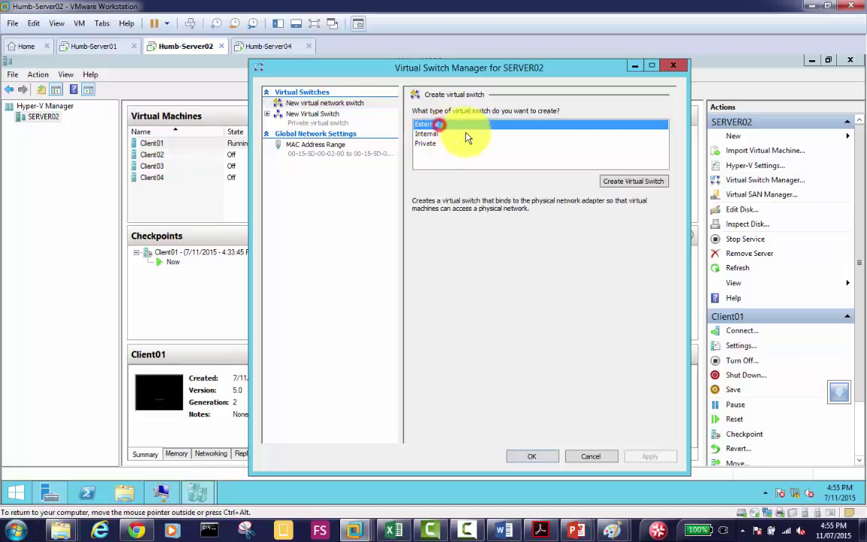
left_click(626, 182)
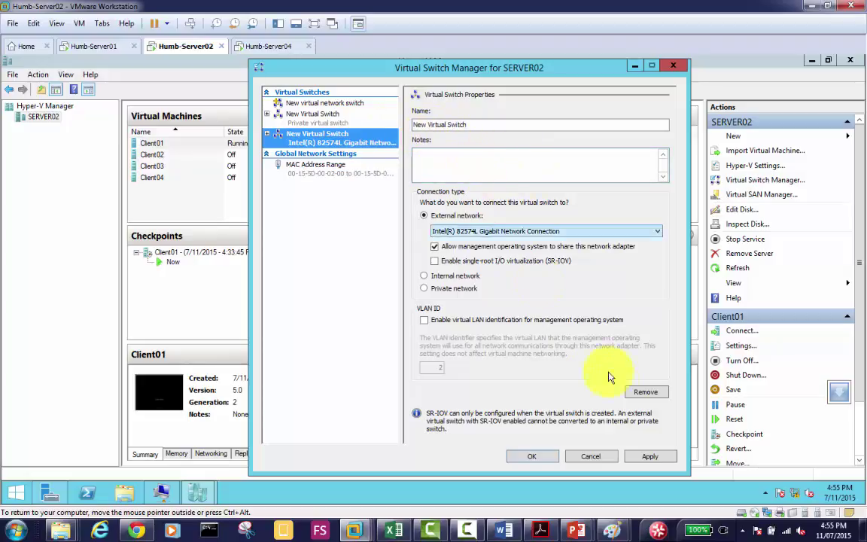
left_click(649, 455)
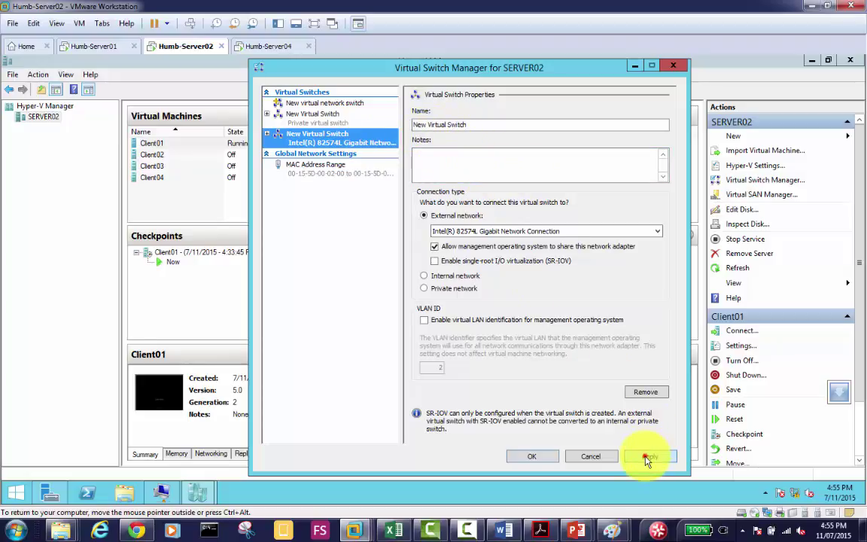
left_click(491, 309)
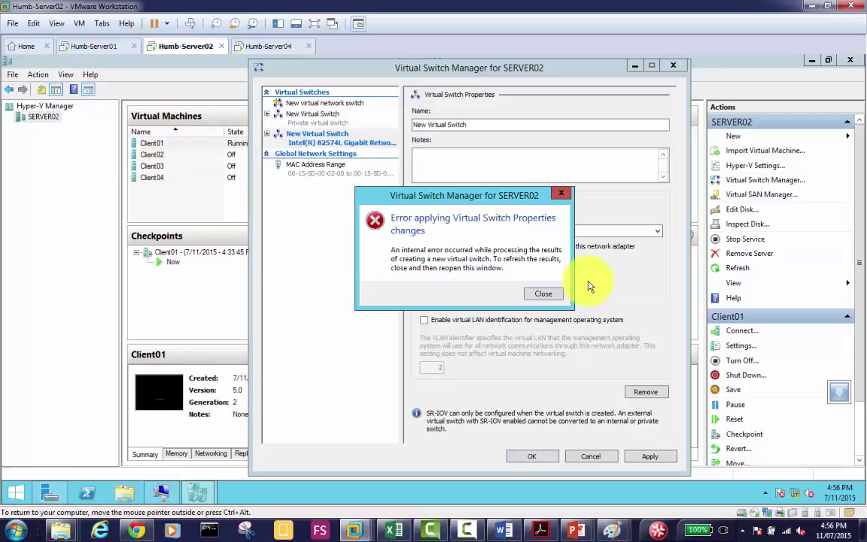
Step: Glance at Humb-Server01, then return to Humb-Server02 and dismiss the switch error
left_click(89, 45)
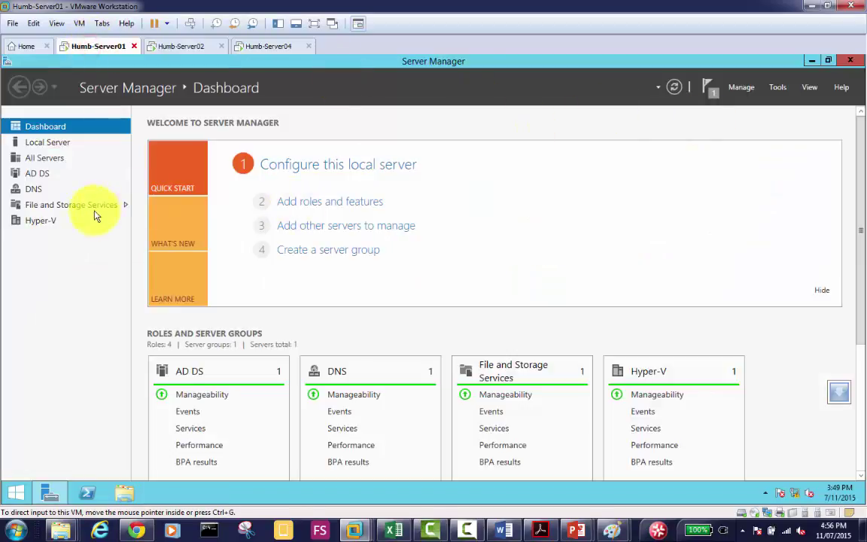
left_click(42, 223)
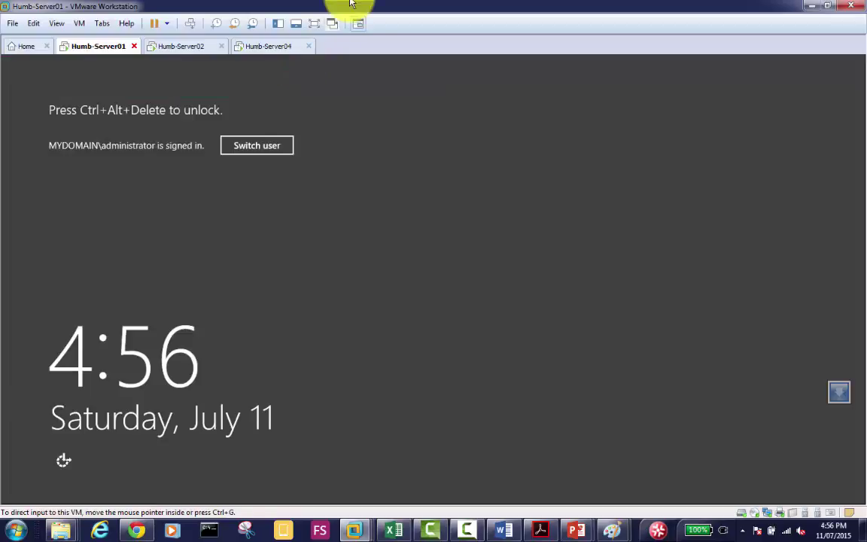
left_click(178, 47)
left_click(540, 292)
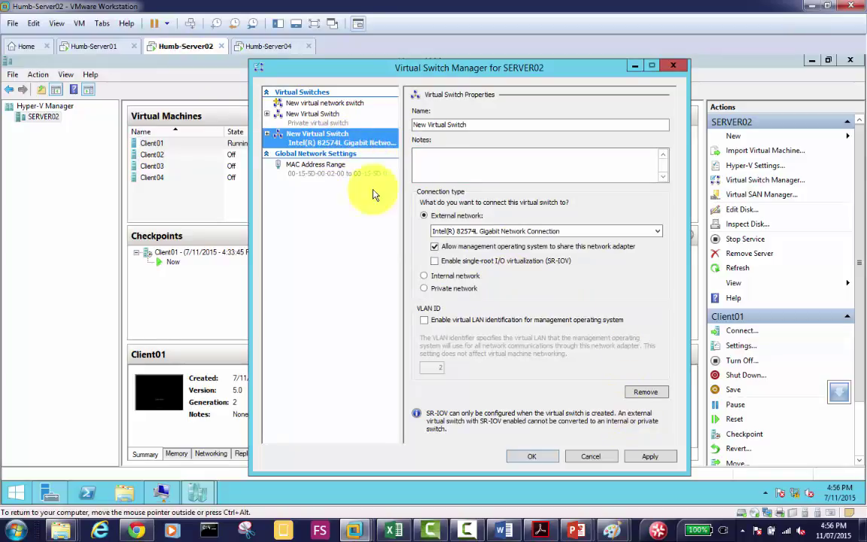
Step: Change the private switch to internal, remove the unnamed external and internal switches, and apply
left_click(308, 117)
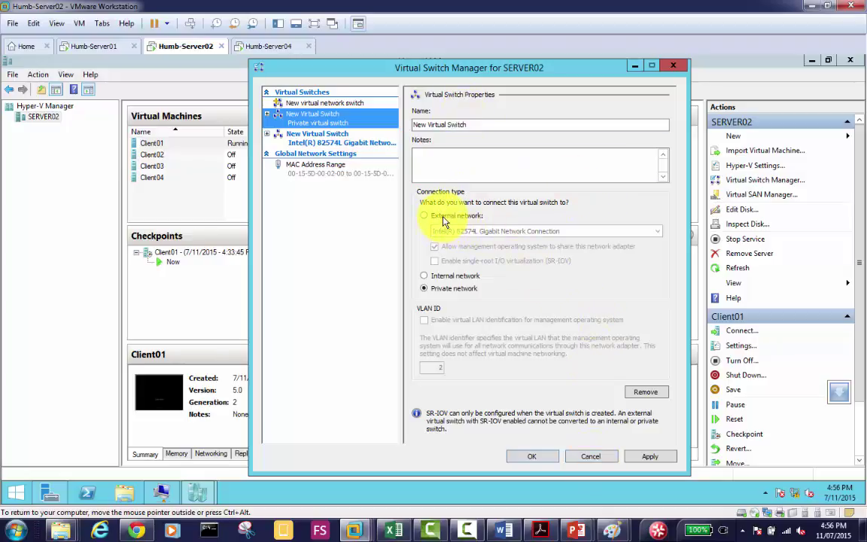
left_click(440, 276)
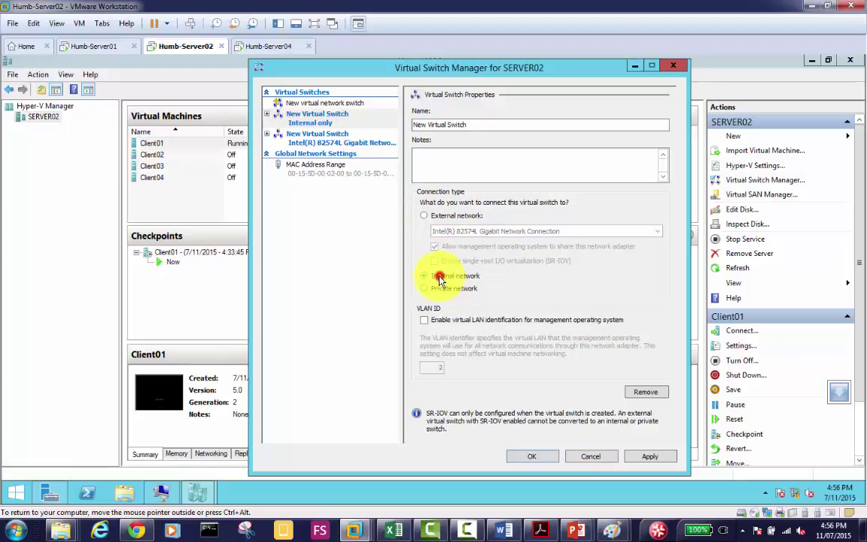
left_click(317, 137)
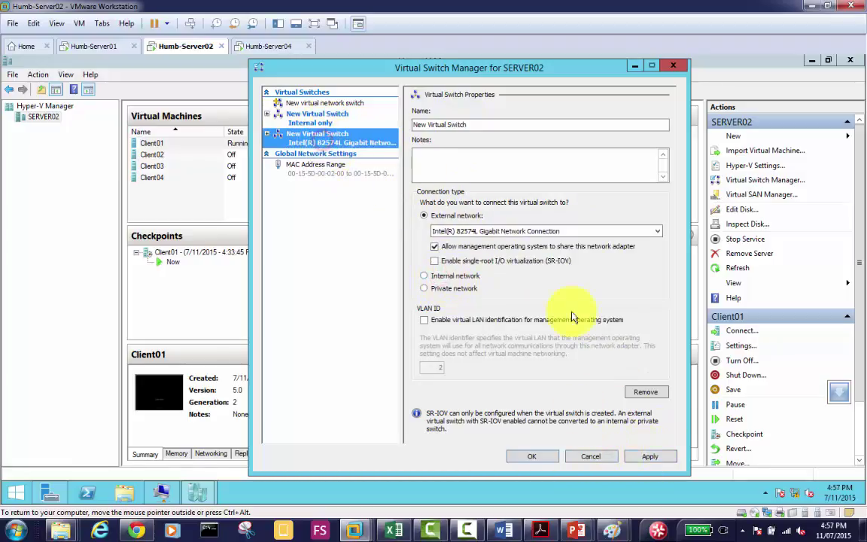
left_click(645, 391)
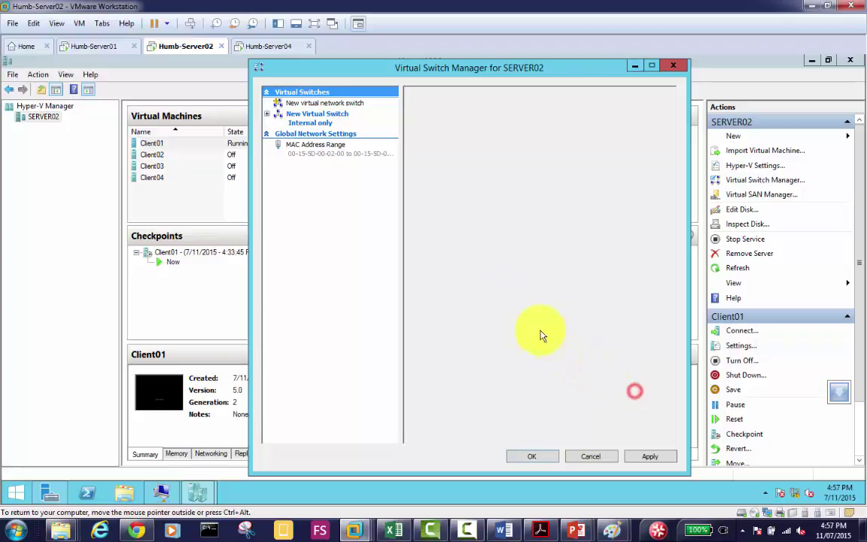
left_click(316, 124)
left_click(645, 391)
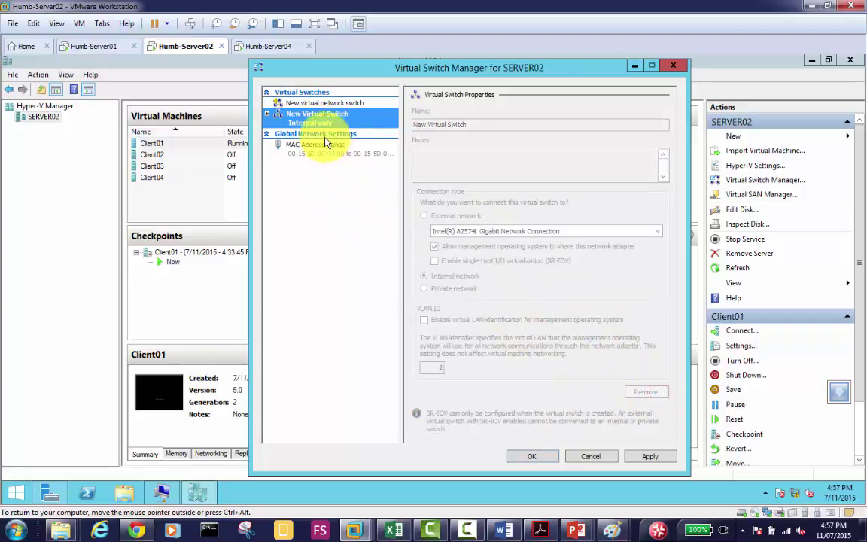
left_click(648, 456)
left_click(534, 456)
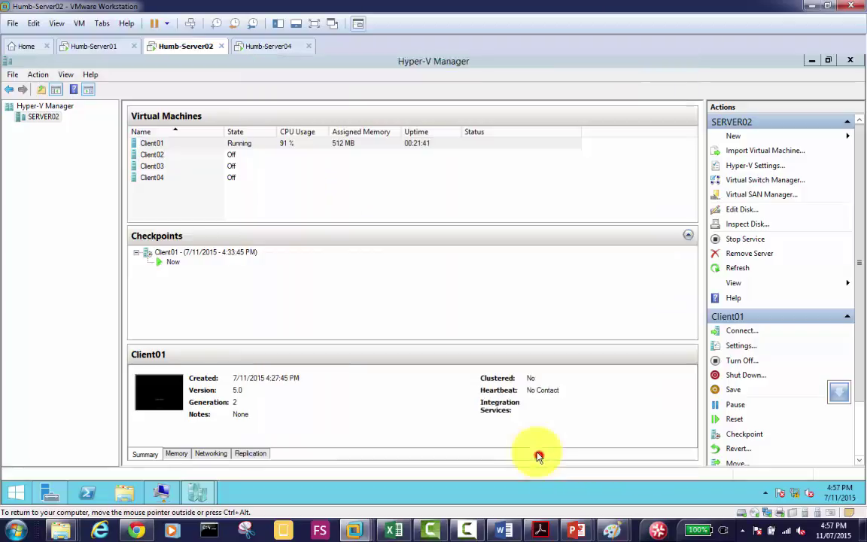
Step: Create a new internal virtual switch named 'Internal V Switch' and apply it
left_click(753, 180)
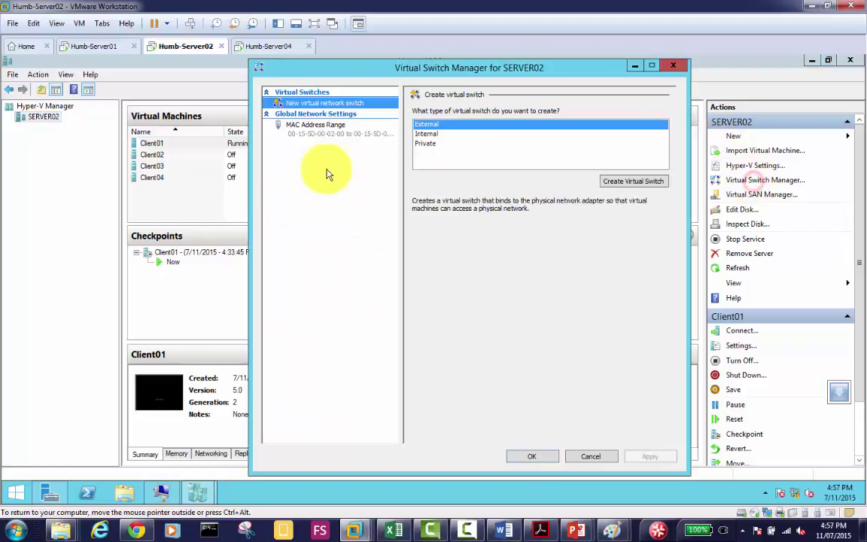
left_click(439, 134)
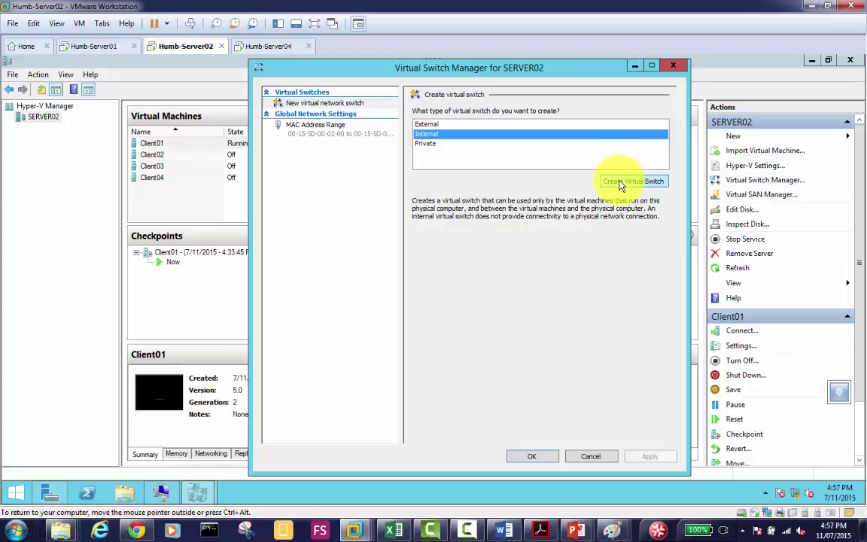
left_click(620, 183)
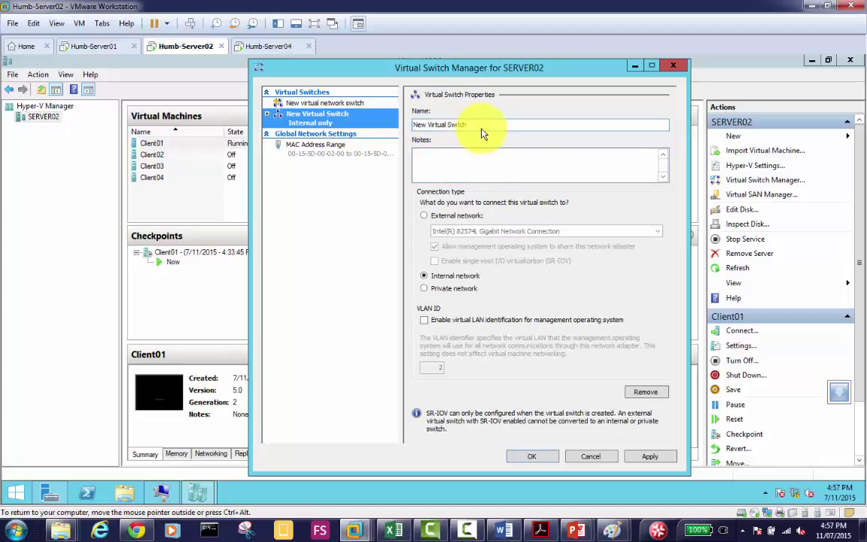
left_click_drag(468, 124, 378, 129)
type("Intera")
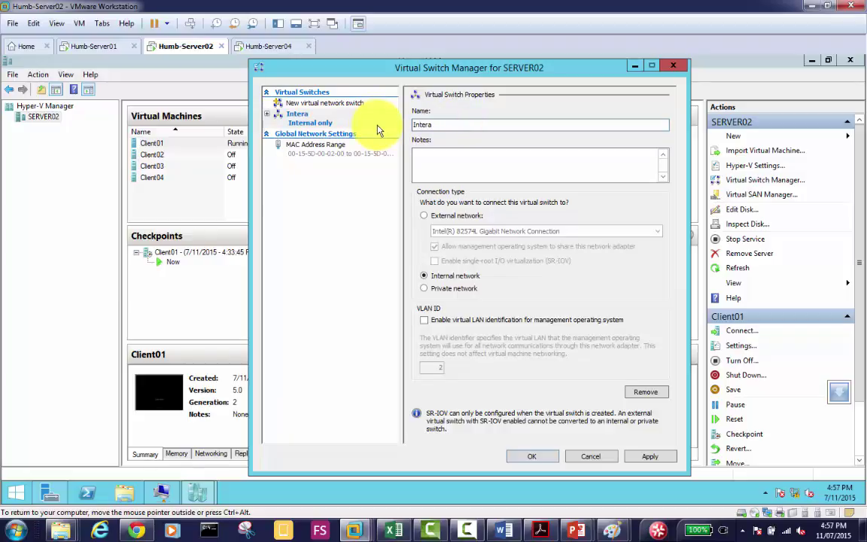
key("BackSpace")
type("nal V Switch")
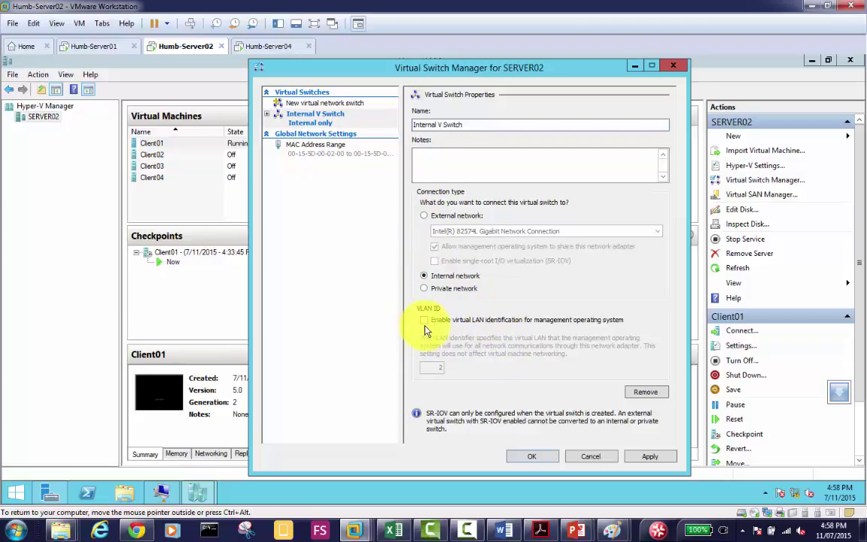
left_click(650, 457)
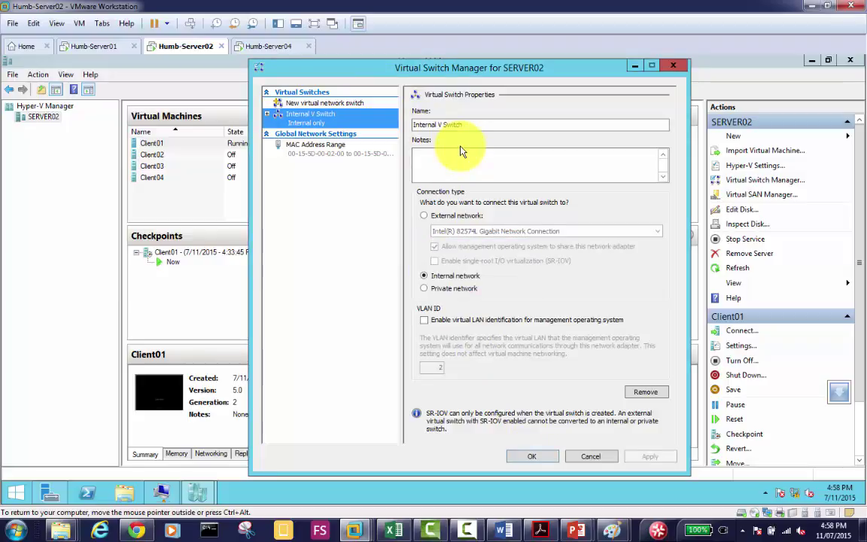
Step: Create a private virtual switch named 'Private V Switch', apply it and close Virtual Switch Manager
left_click(532, 455)
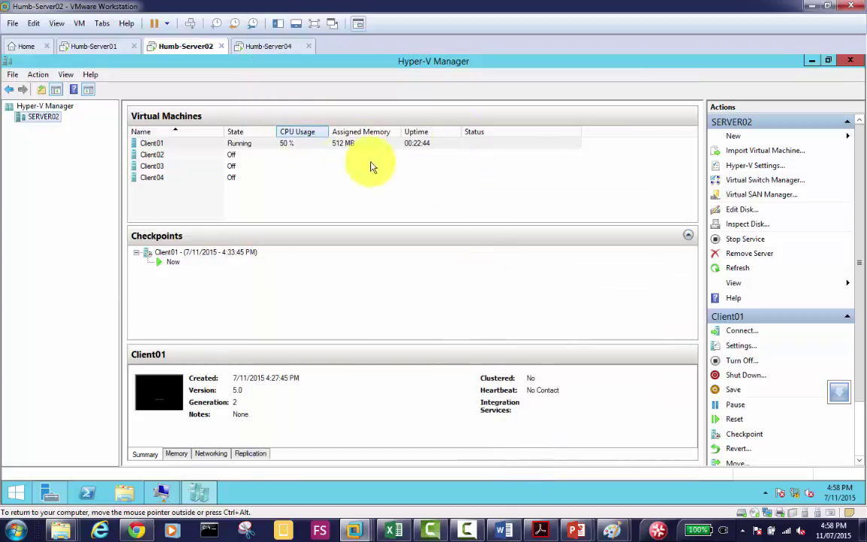
left_click(760, 181)
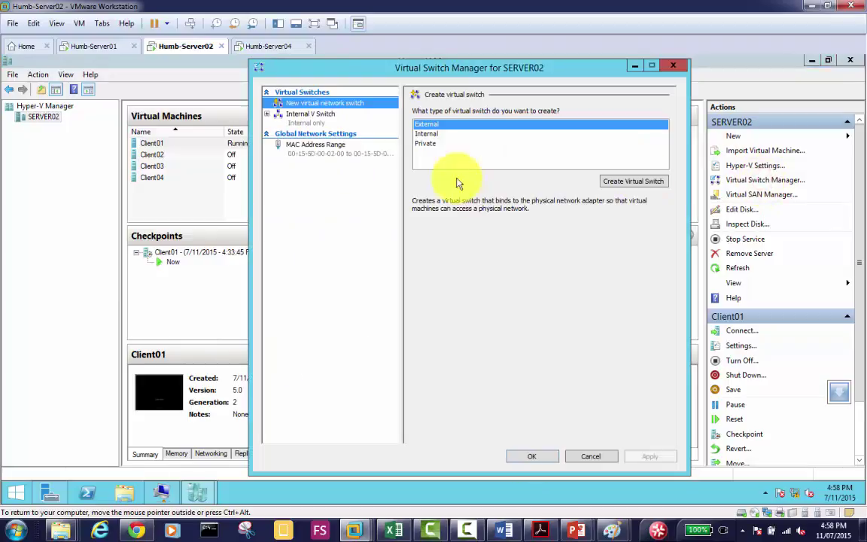
left_click(432, 145)
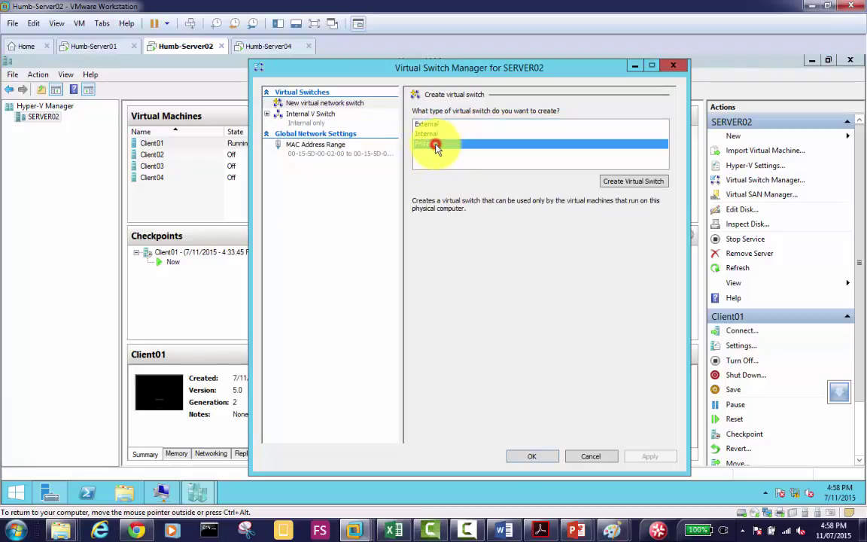
left_click(627, 184)
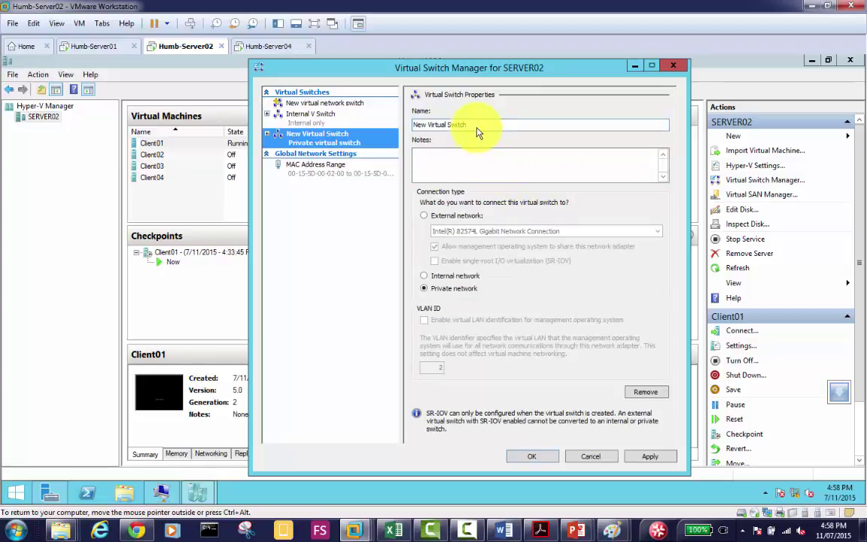
left_click_drag(476, 124, 386, 124)
type("Private")
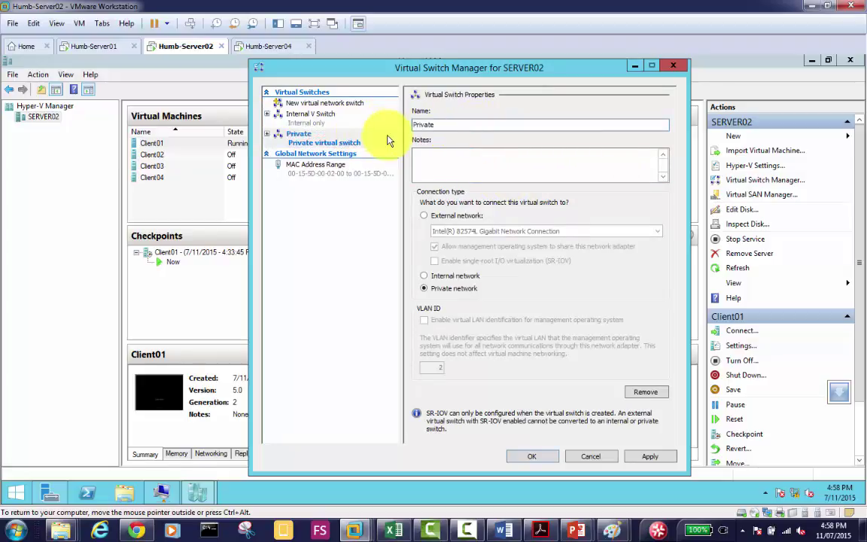
type(" V Switch")
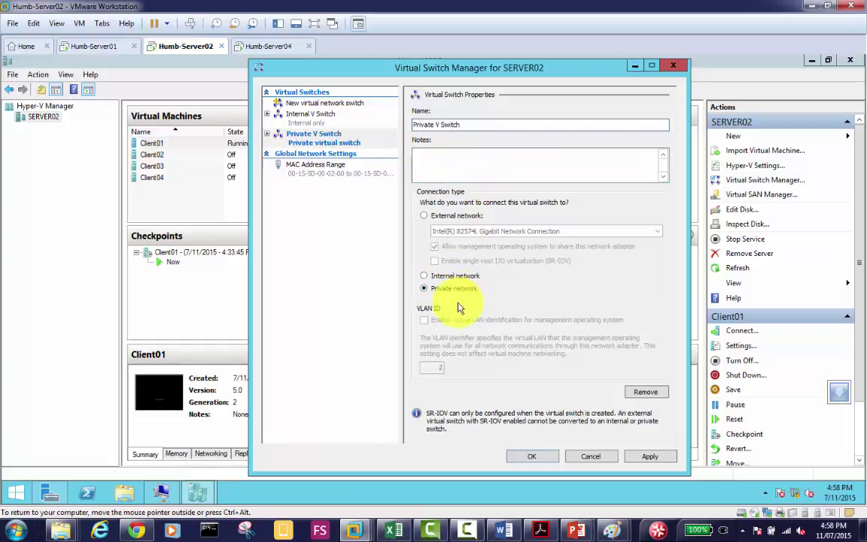
left_click(626, 456)
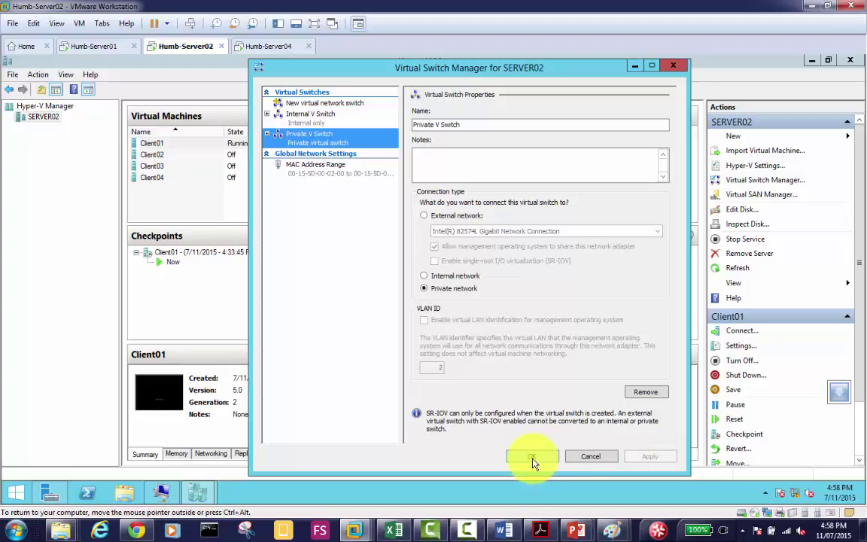
left_click(532, 457)
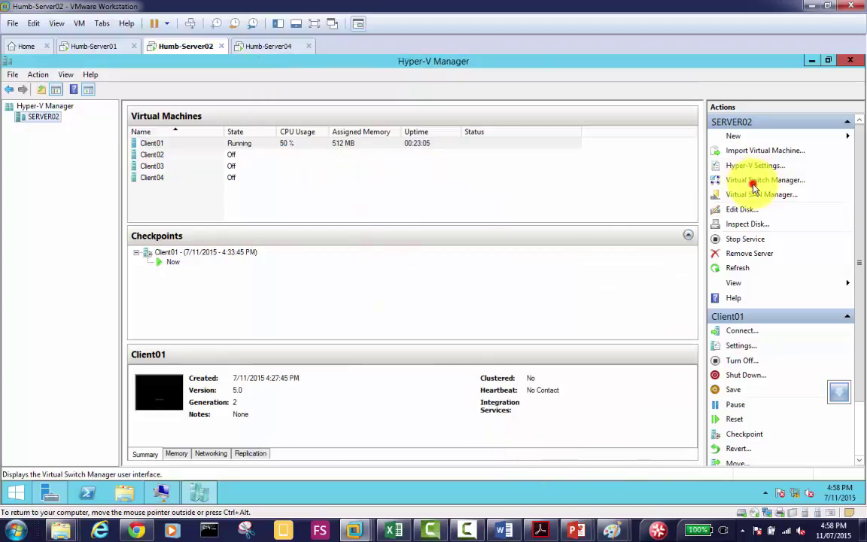
Step: Create an external switch named 'External V Switch1' on the Intel 82574L adapter and apply
left_click(752, 184)
left_click(309, 118)
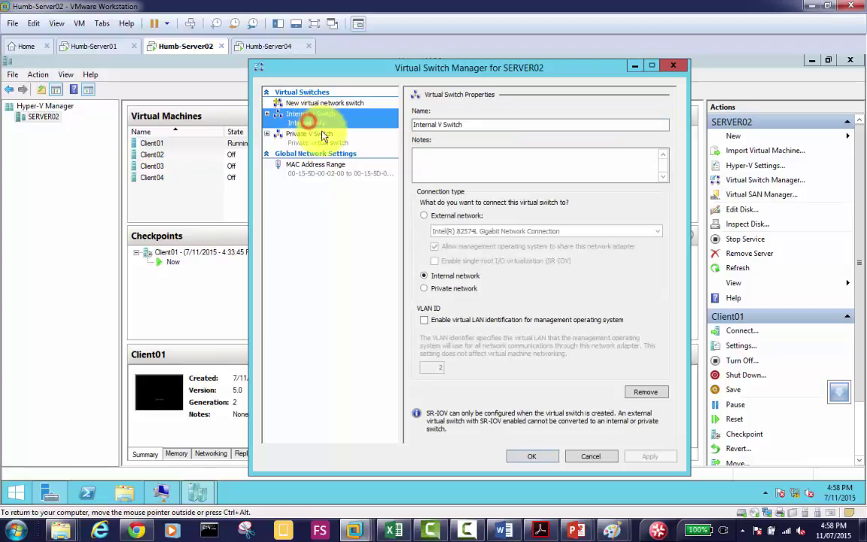
left_click(316, 142)
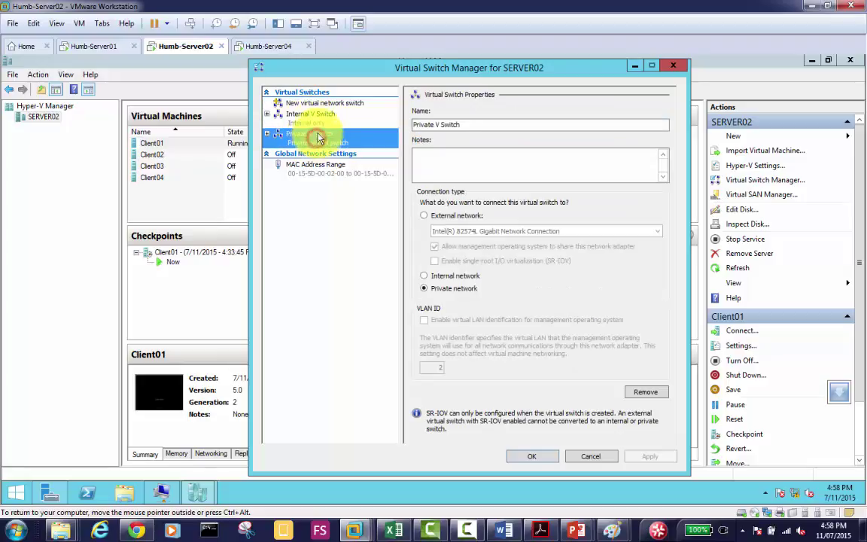
left_click(314, 106)
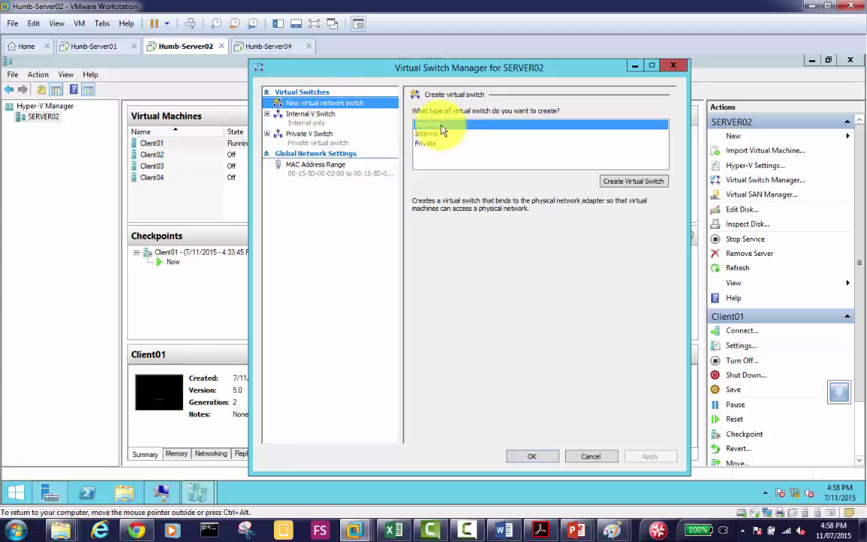
left_click(630, 183)
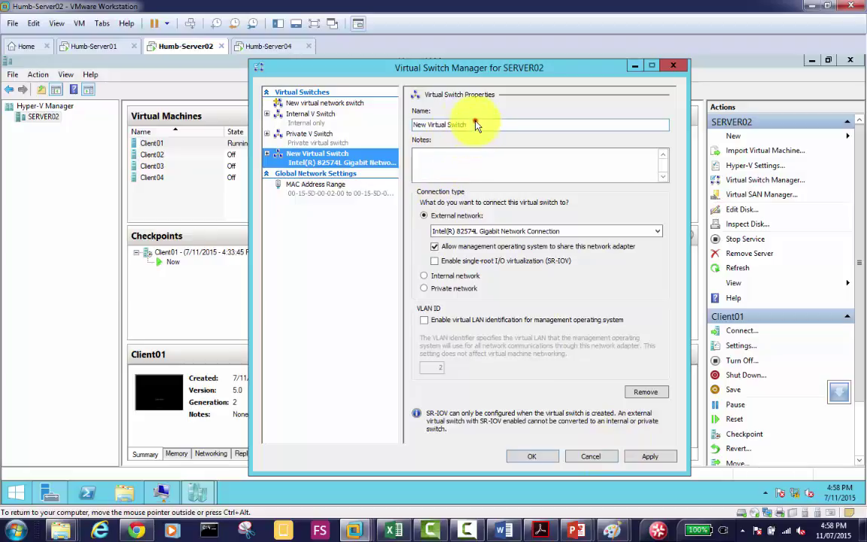
left_click_drag(475, 125, 401, 126)
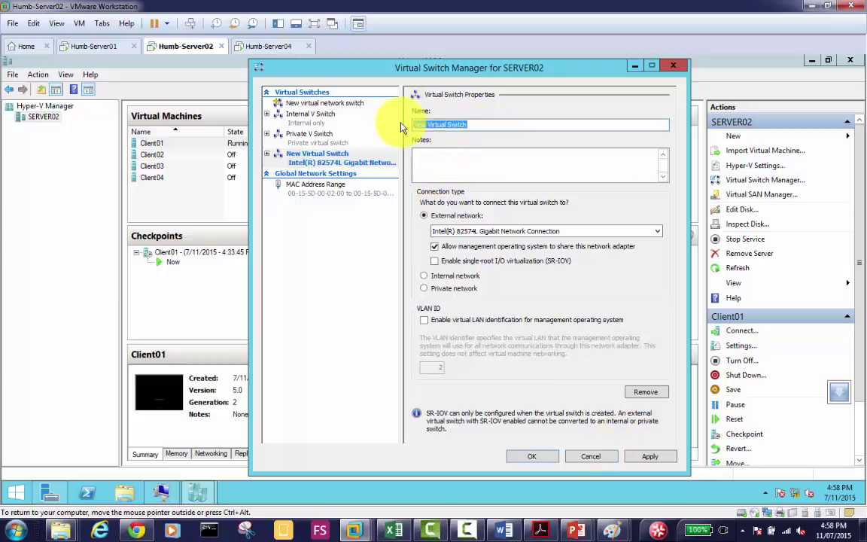
type("External V Switch")
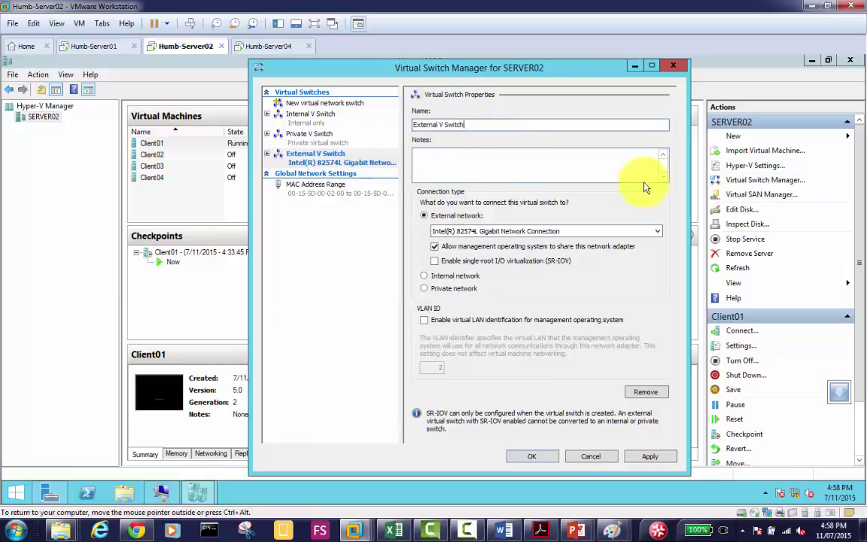
type("1")
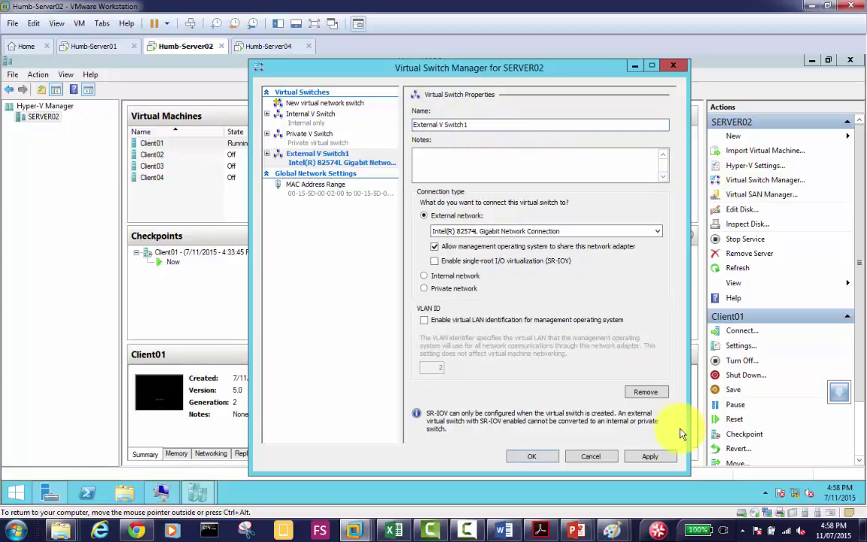
left_click(650, 456)
Step: Confirm the networking changes to create External V Switch1, then close Virtual Switch Manager
left_click(493, 309)
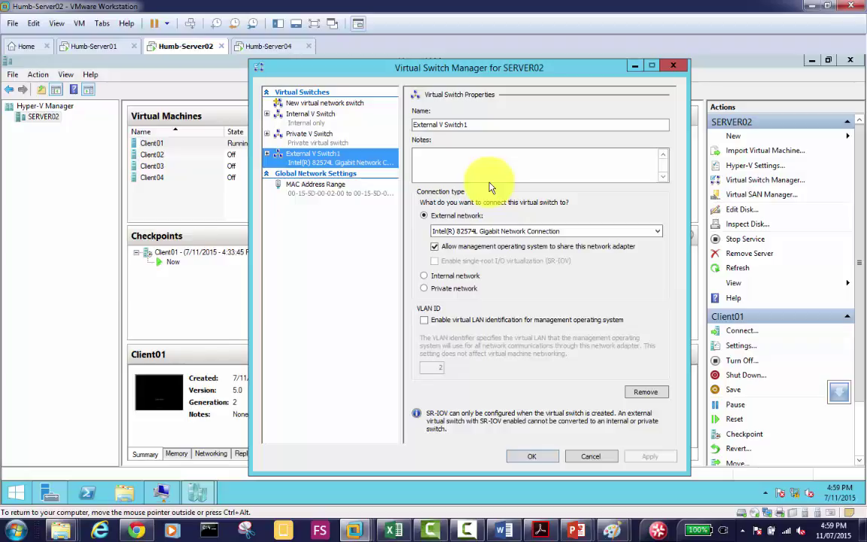
left_click(471, 126)
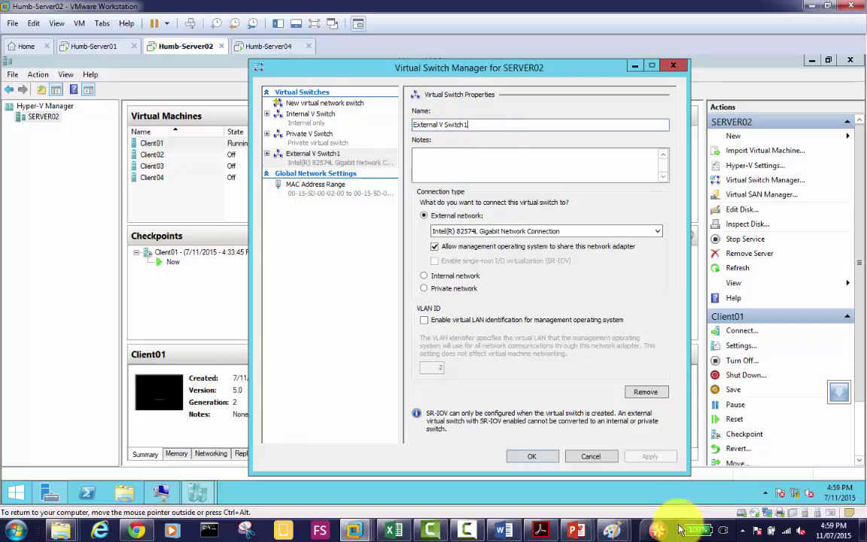
left_click(535, 458)
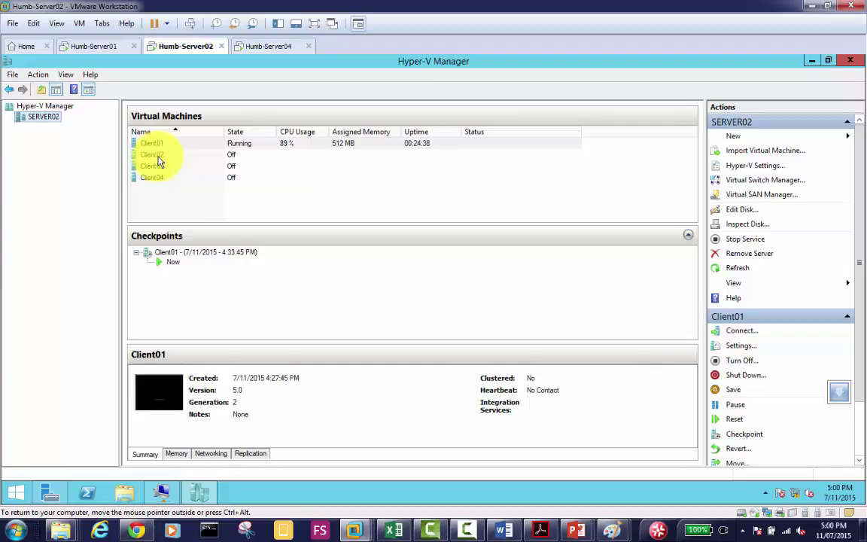
Step: Connect Client02's network adapter to Private V Switch and save its settings
left_click(156, 156)
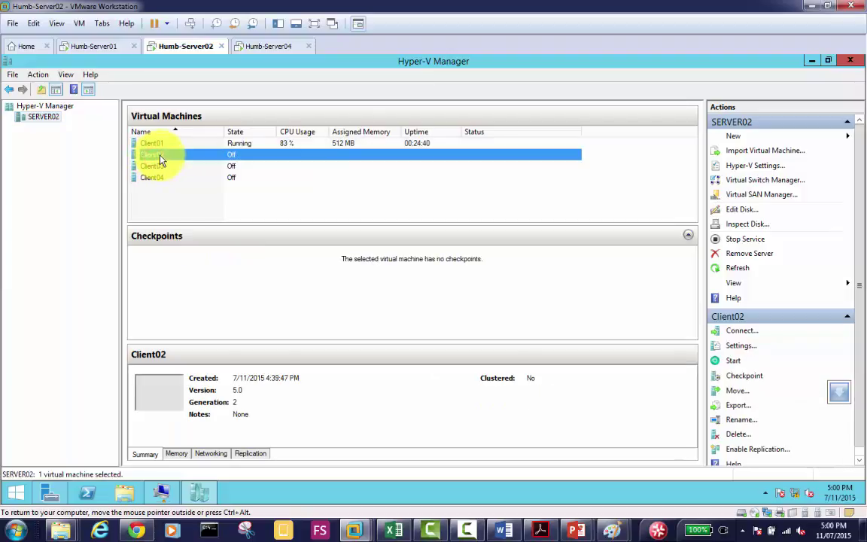
right_click(159, 157)
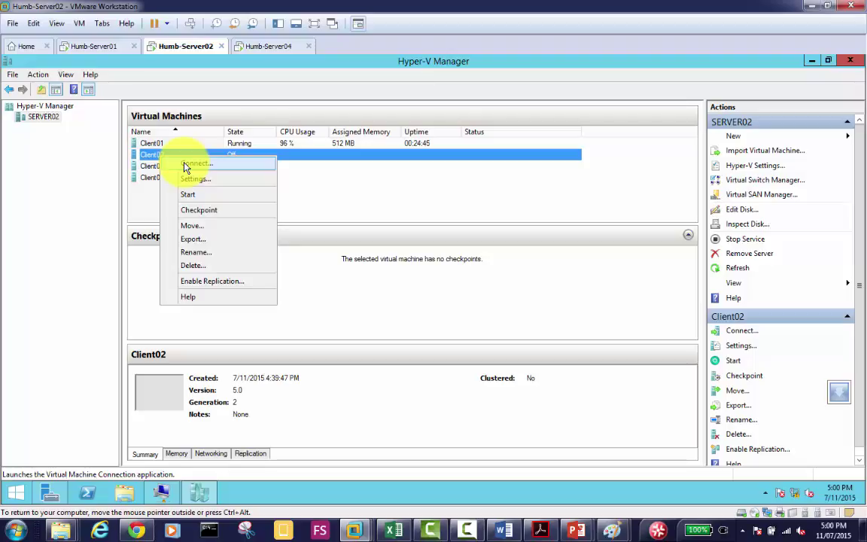
left_click(193, 178)
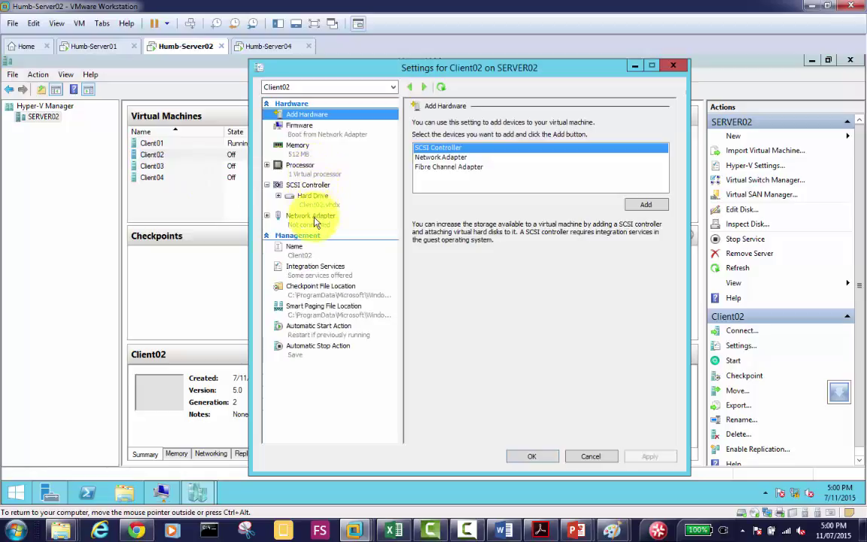
left_click(315, 220)
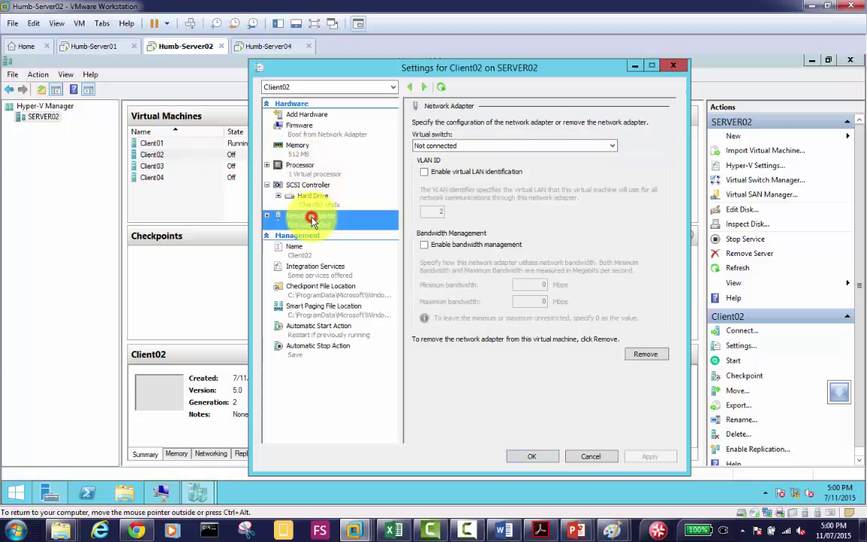
left_click(477, 147)
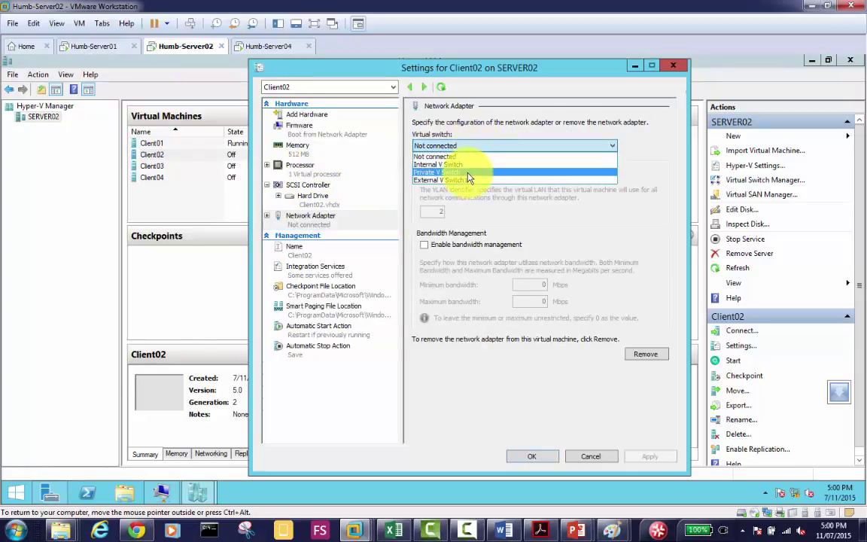
left_click(444, 173)
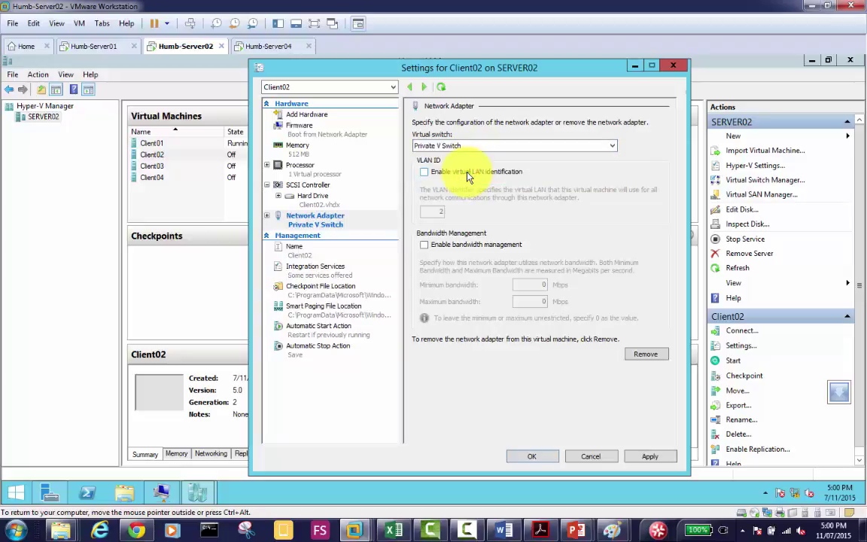
left_click(652, 457)
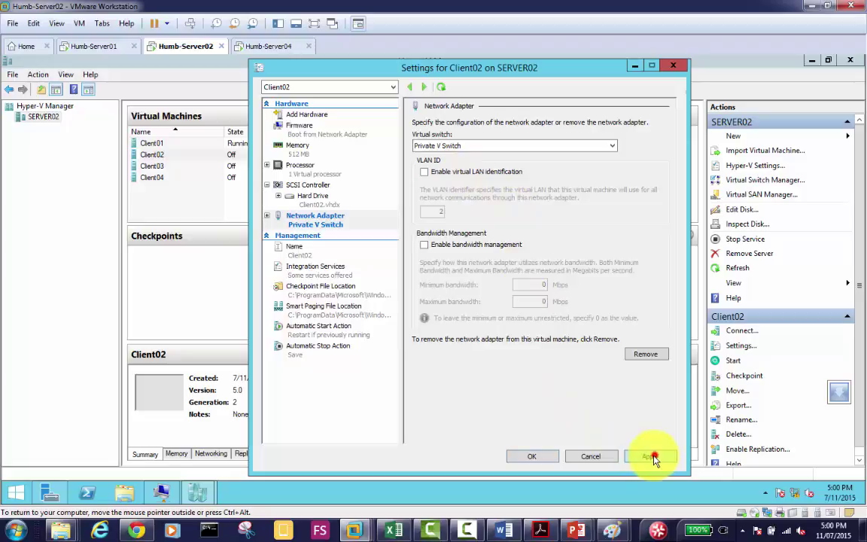
left_click(528, 456)
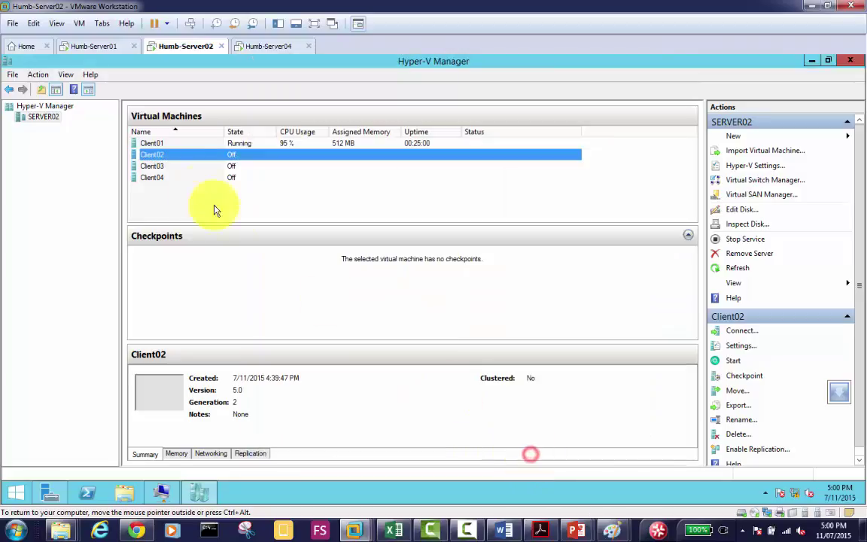
Step: Connect Client03's network adapter to Internal V Switch and save its settings
left_click(159, 166)
right_click(156, 165)
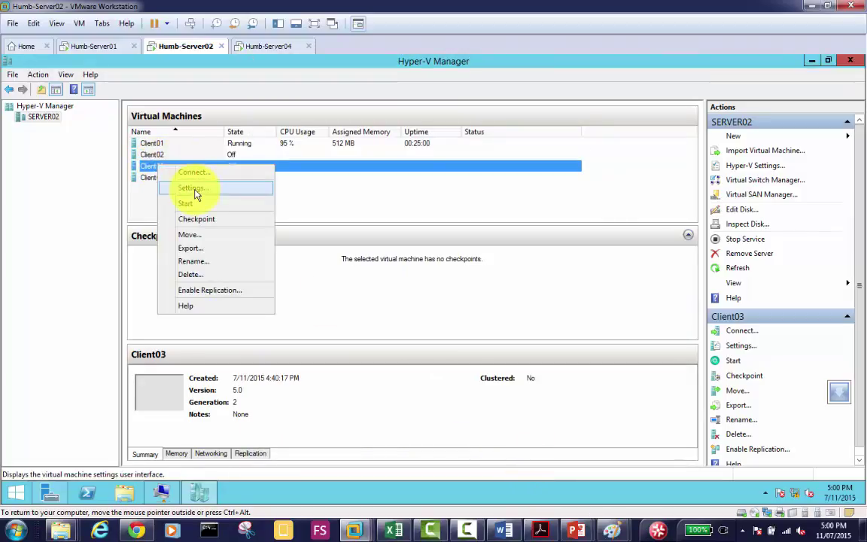
left_click(195, 190)
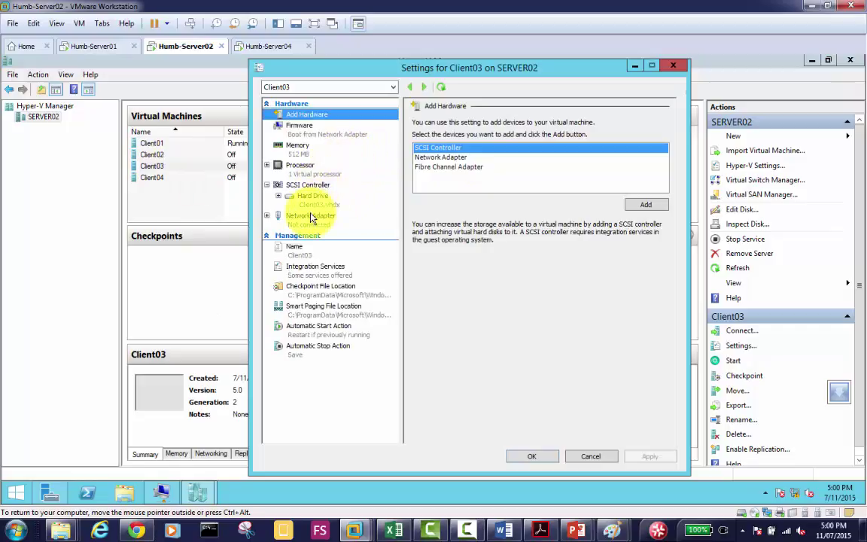
left_click(313, 218)
left_click(445, 145)
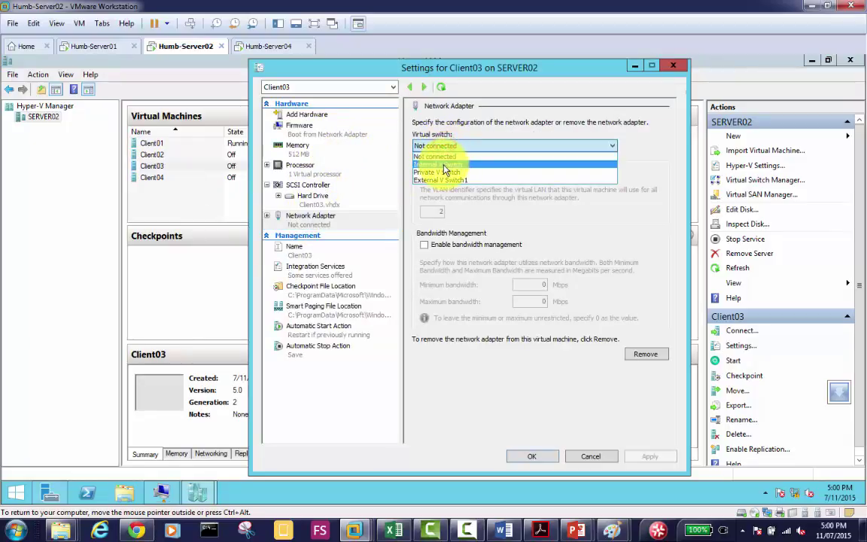
left_click(444, 165)
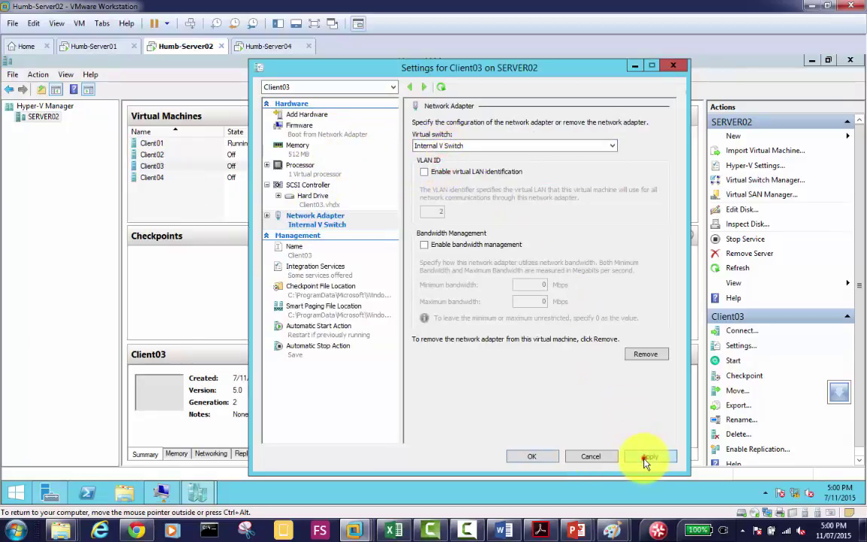
left_click(531, 456)
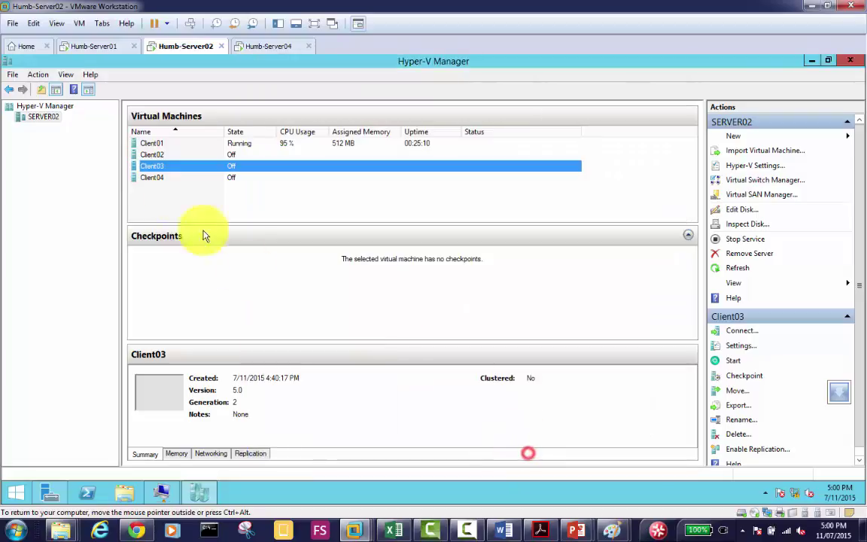
left_click(150, 178)
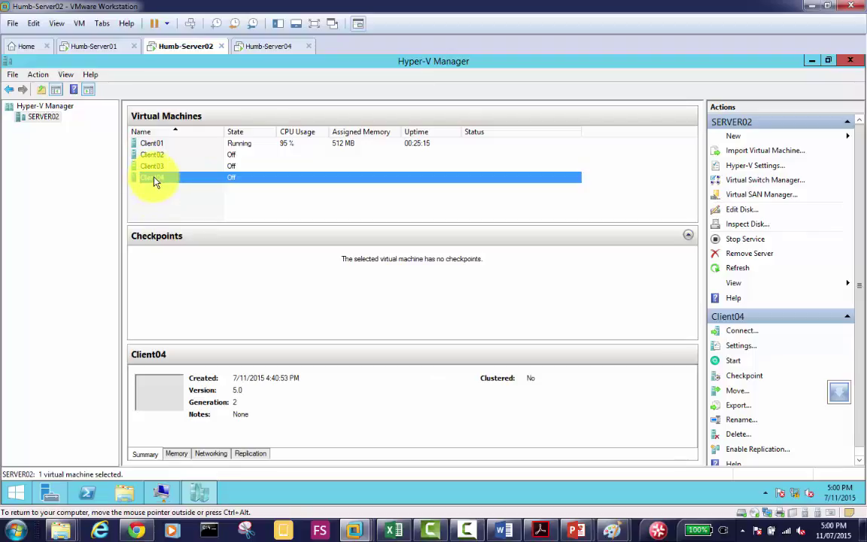
Step: Set Client04's network adapter virtual switch to External V Switch1, then apply and close
right_click(155, 182)
left_click(194, 200)
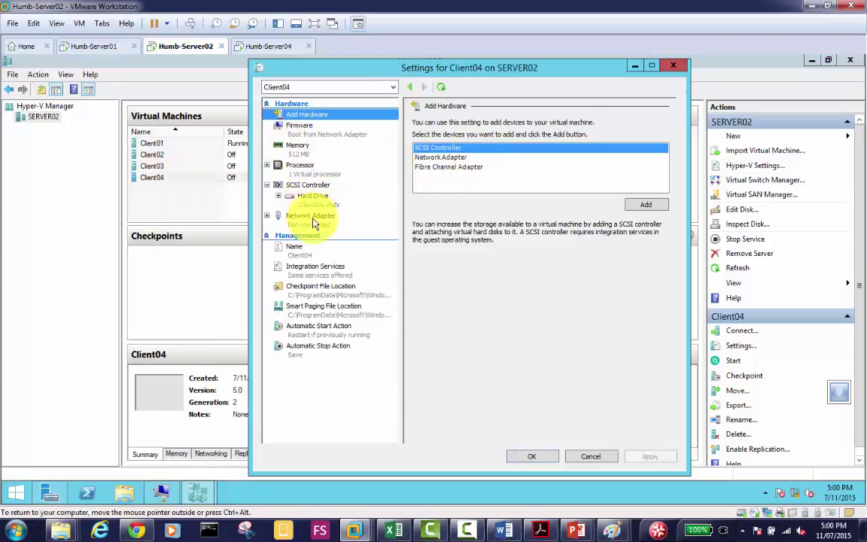
left_click(314, 219)
left_click(459, 145)
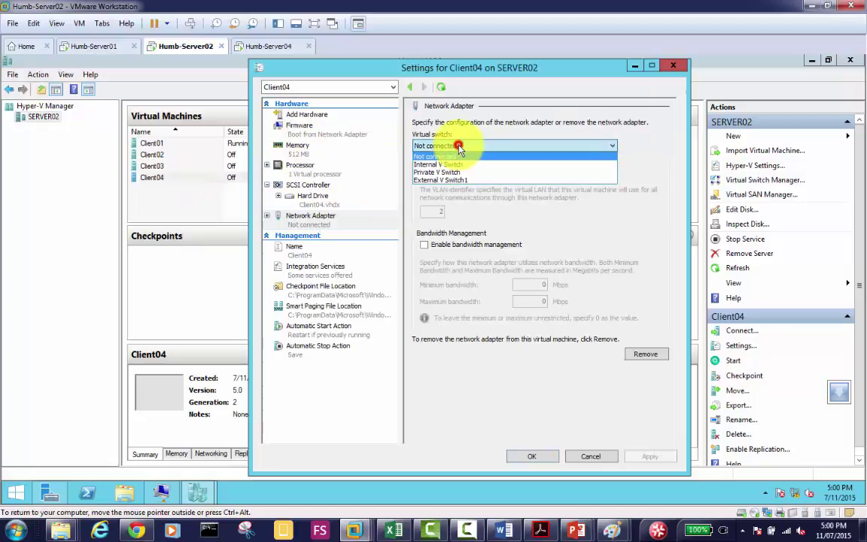
left_click(462, 182)
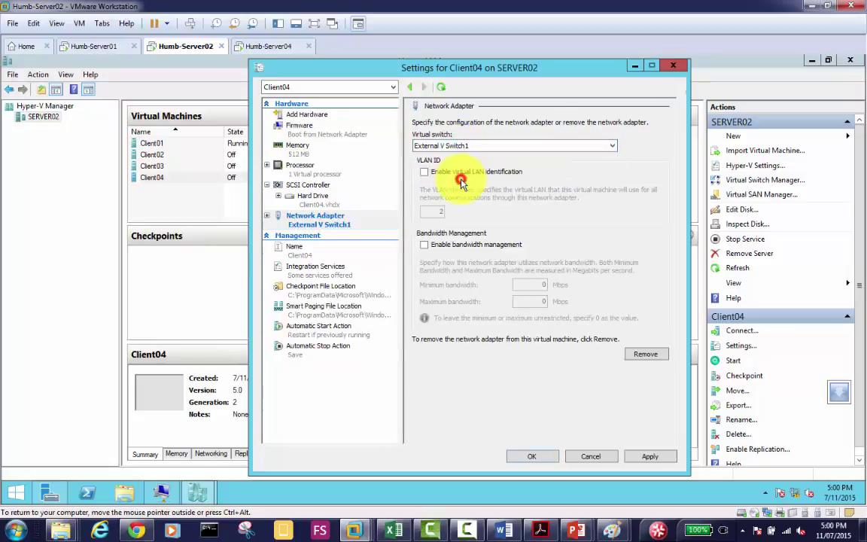
left_click(649, 457)
left_click(529, 457)
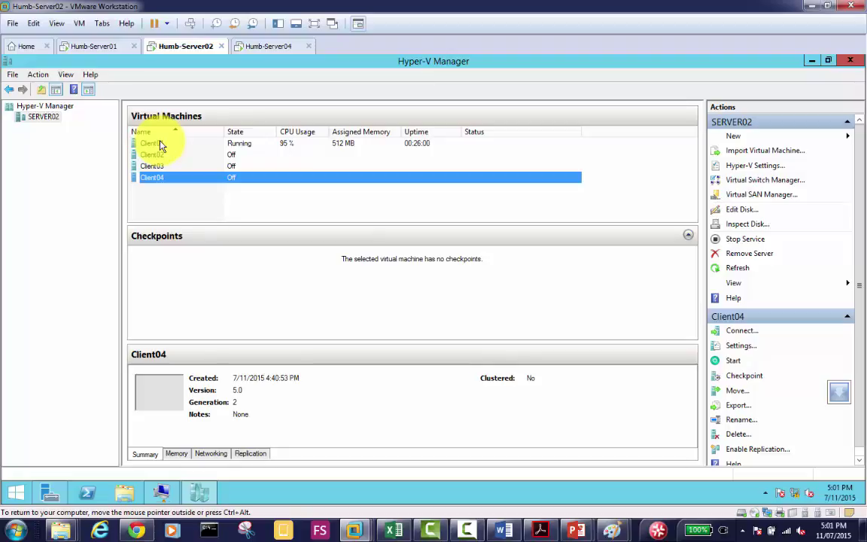
Step: Set running Client01's network adapter virtual switch to External V Switch1, then apply and close
right_click(154, 144)
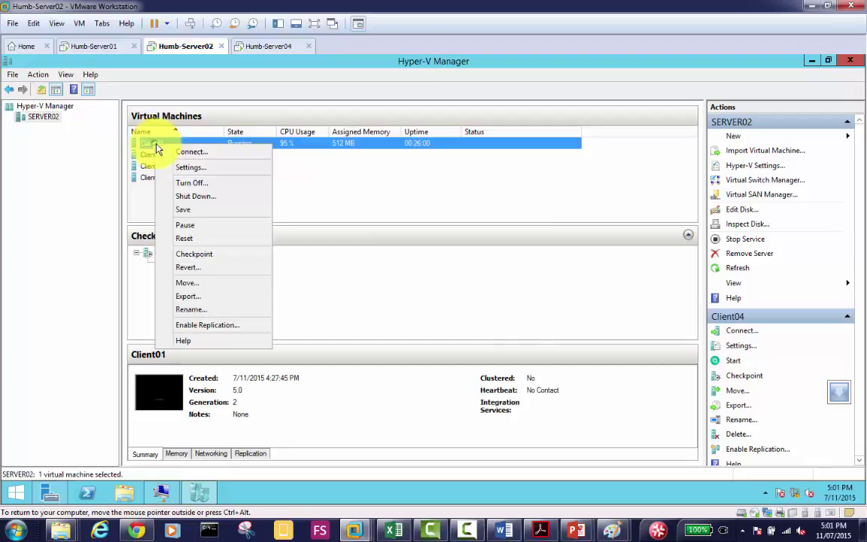
left_click(192, 167)
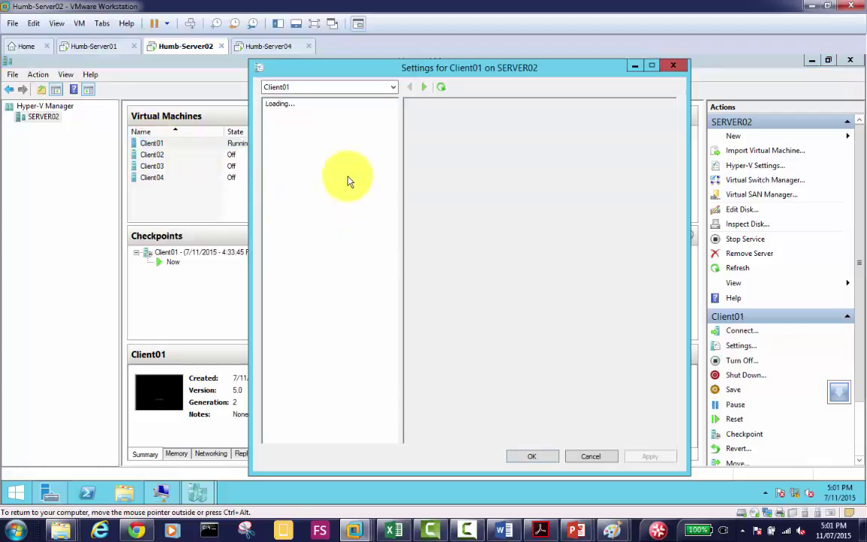
left_click(319, 235)
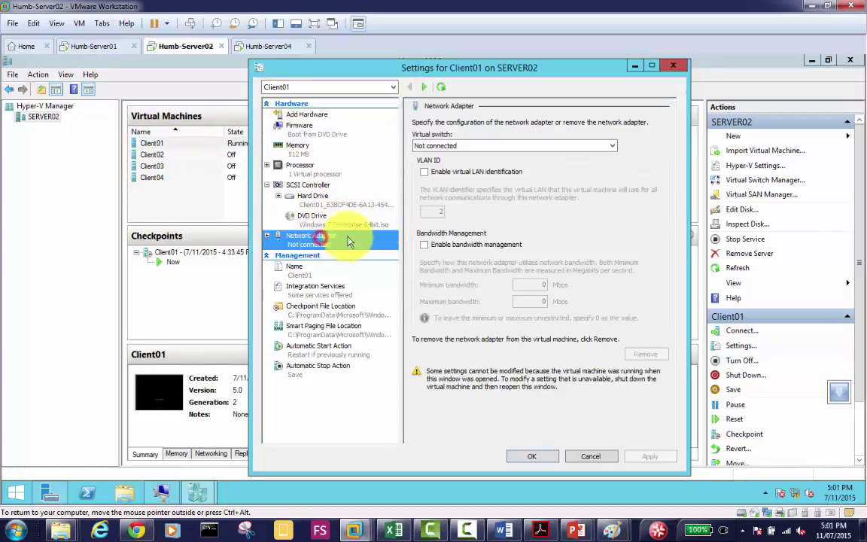
left_click(491, 144)
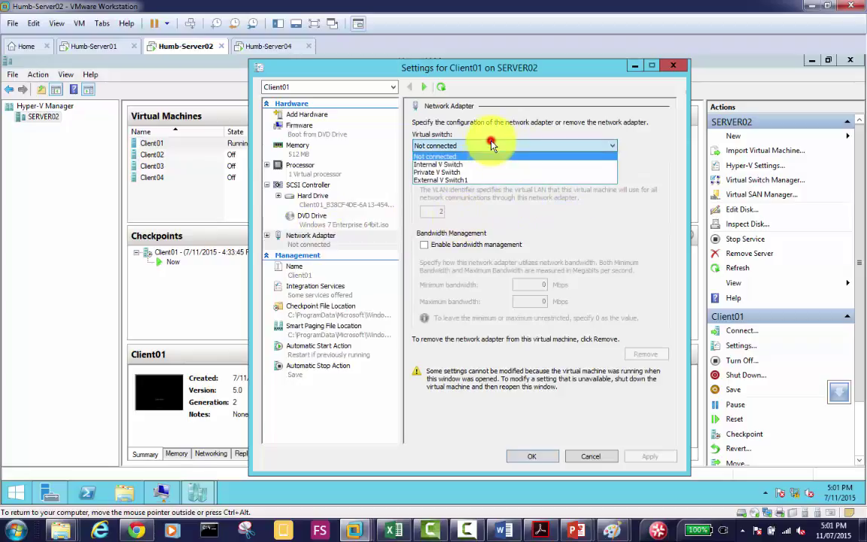
left_click(479, 180)
left_click(647, 455)
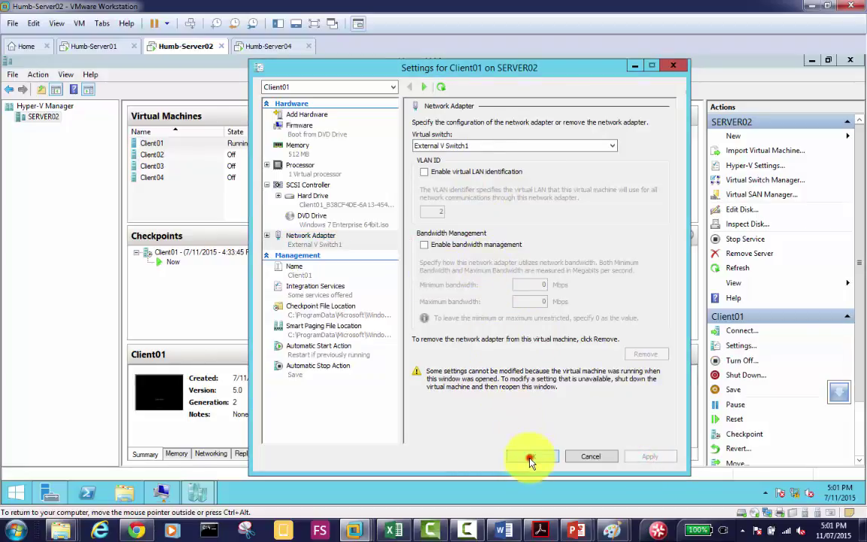
left_click(530, 457)
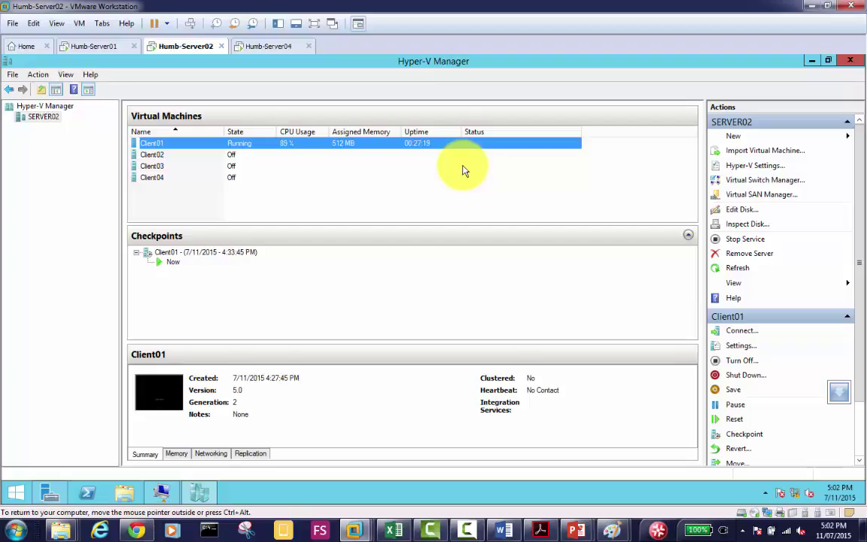
Step: Switch Client02's network adapter from Private V Switch to External V Switch1
right_click(163, 155)
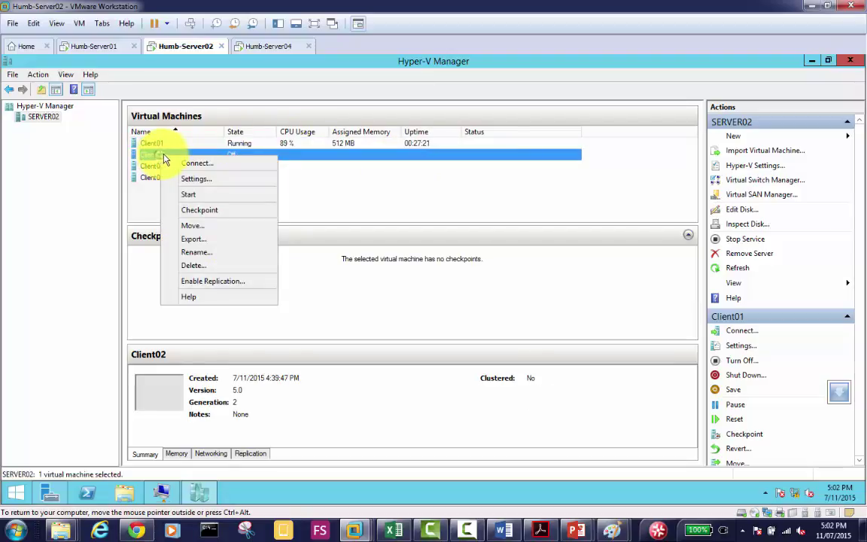
left_click(215, 179)
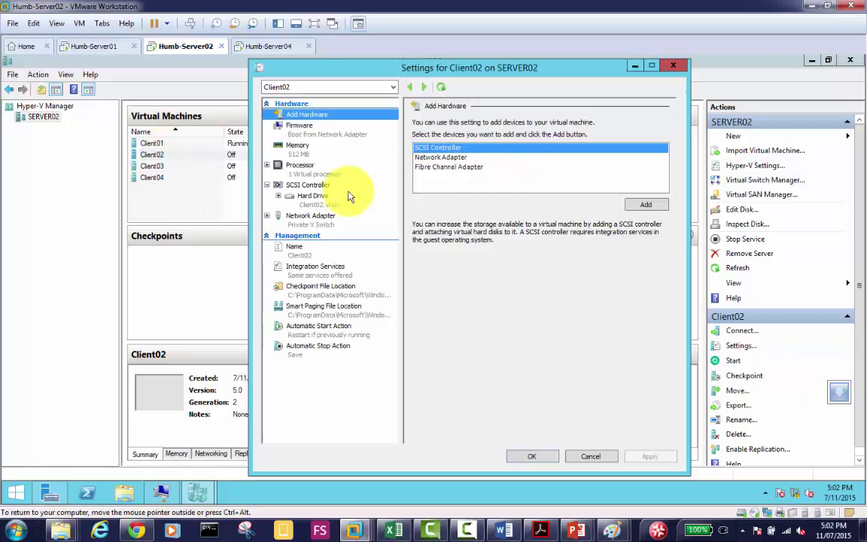
left_click(311, 218)
left_click(448, 146)
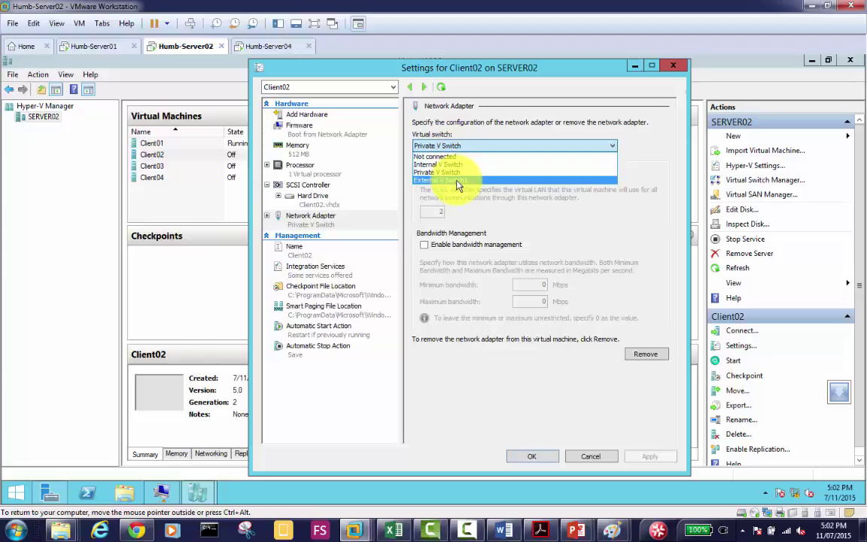
left_click(447, 180)
left_click(651, 455)
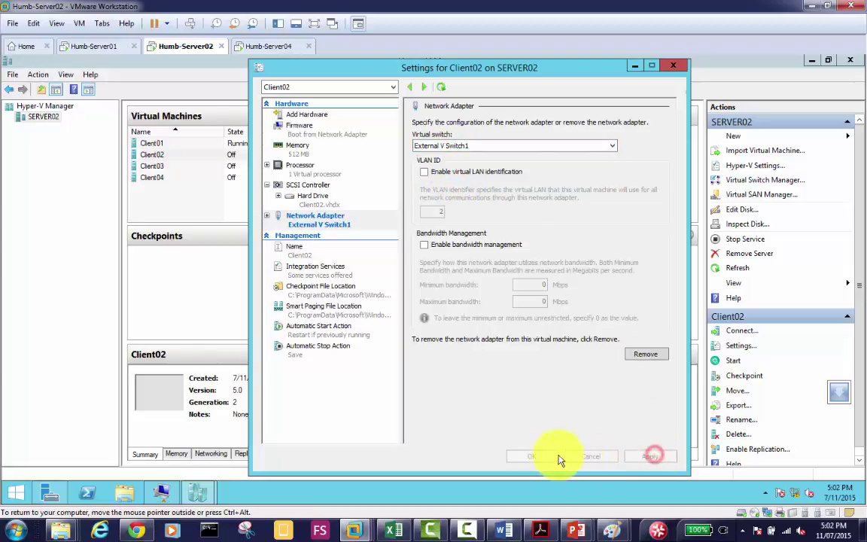
left_click(536, 455)
Step: Switch Client03's network adapter from Internal V Switch to External V Switch1
left_click(155, 166)
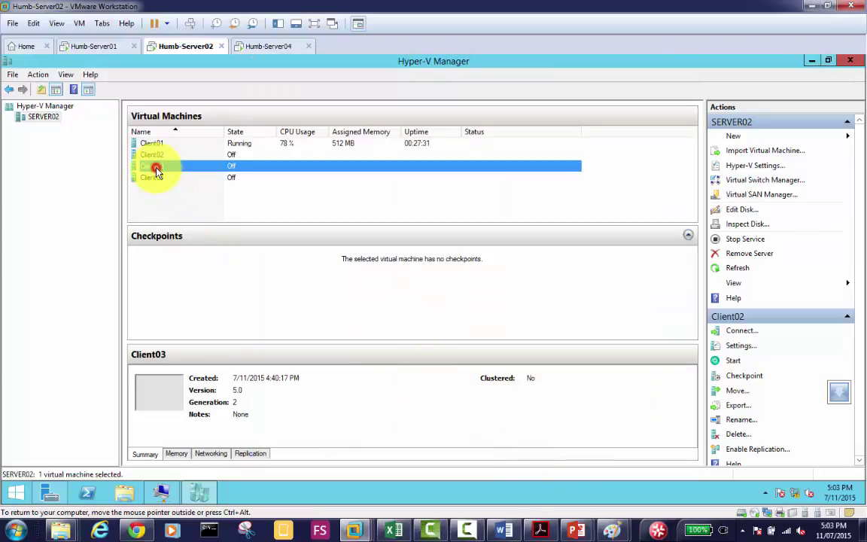
right_click(156, 168)
left_click(201, 197)
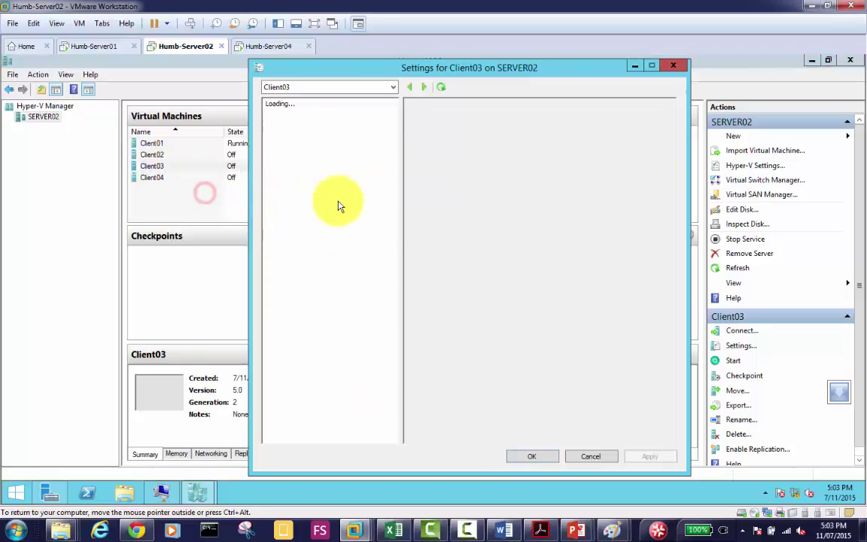
left_click(315, 217)
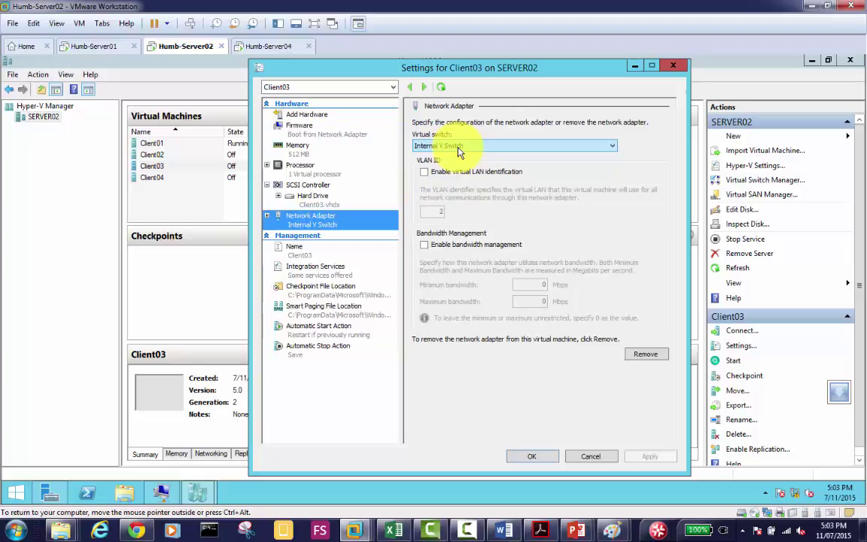
left_click(458, 149)
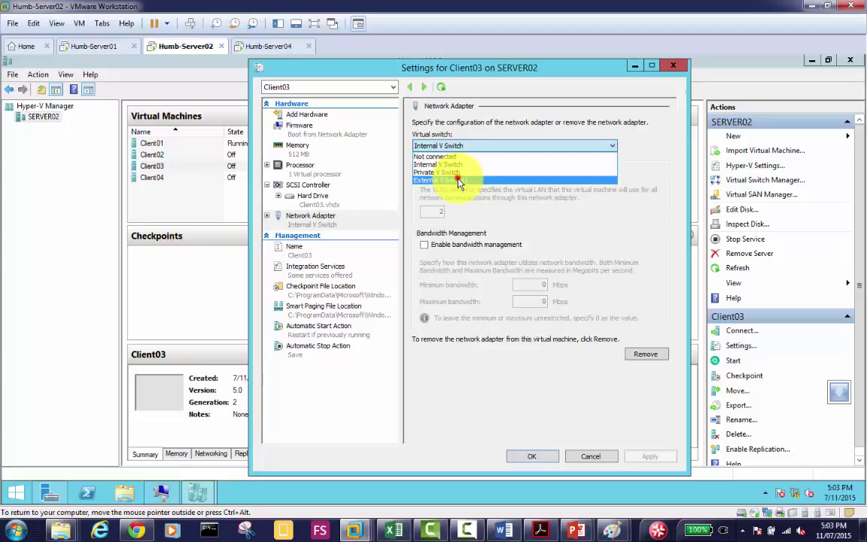
left_click(455, 180)
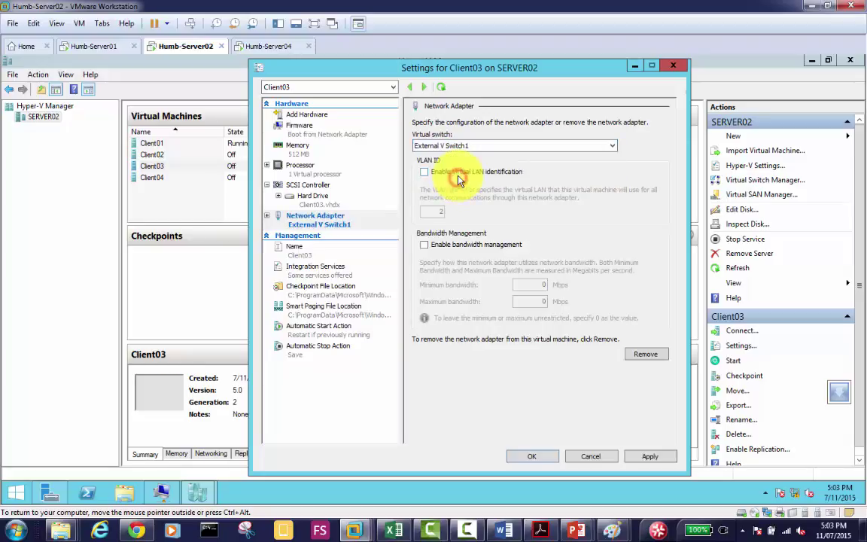
left_click(644, 456)
left_click(530, 456)
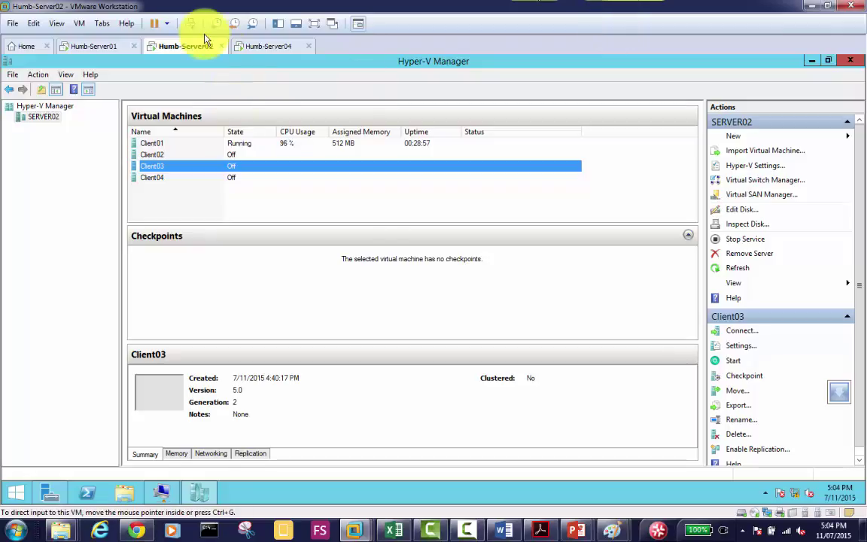
Step: Add a second network adapter with NAT to Humb-Server02's VM settings and save them
right_click(187, 49)
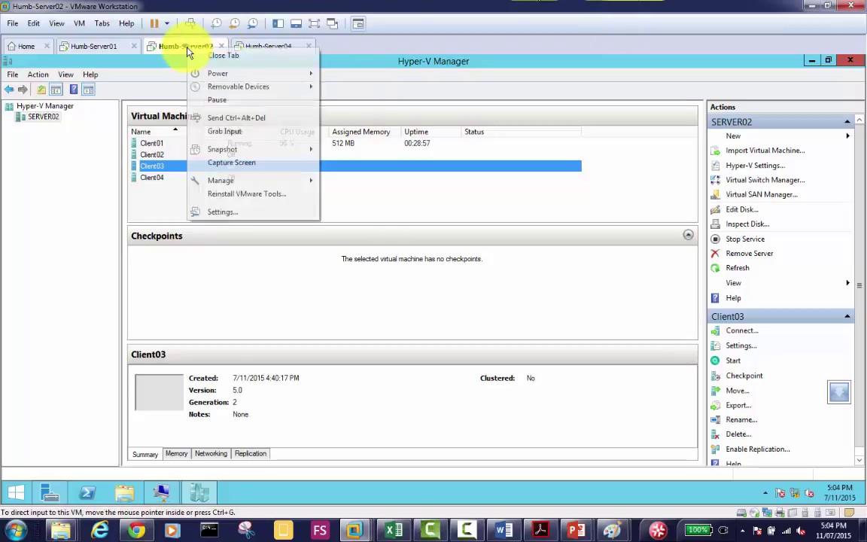
left_click(263, 216)
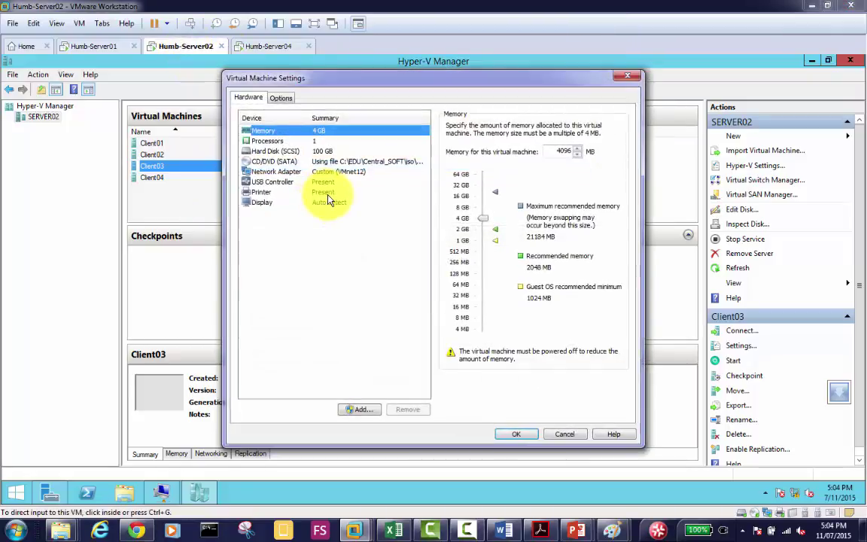
left_click(362, 410)
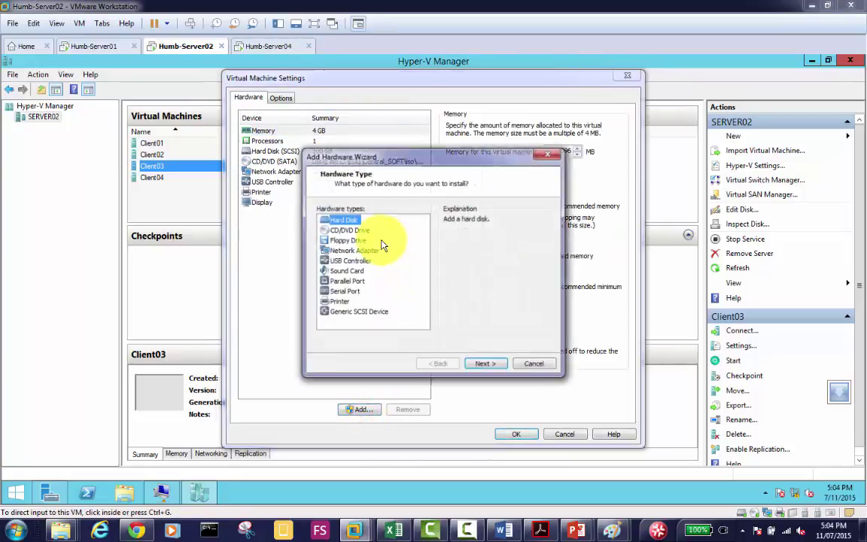
left_click(360, 249)
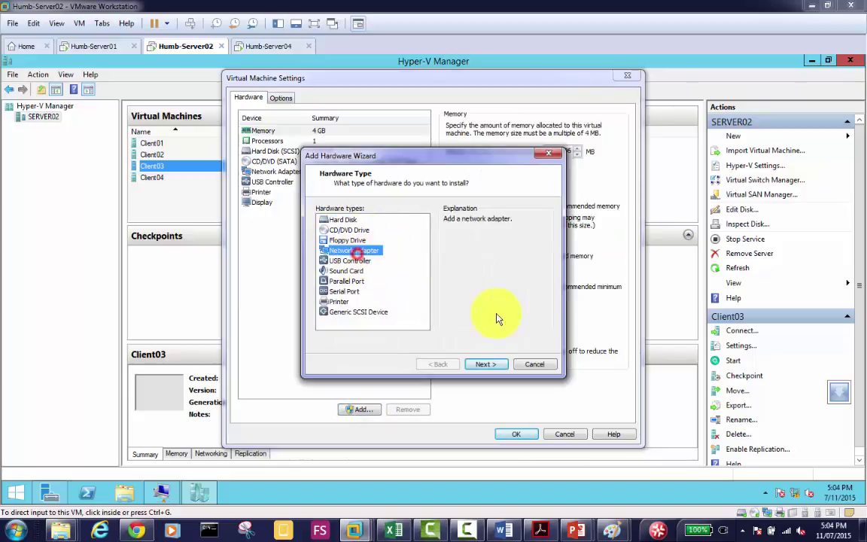
left_click(487, 365)
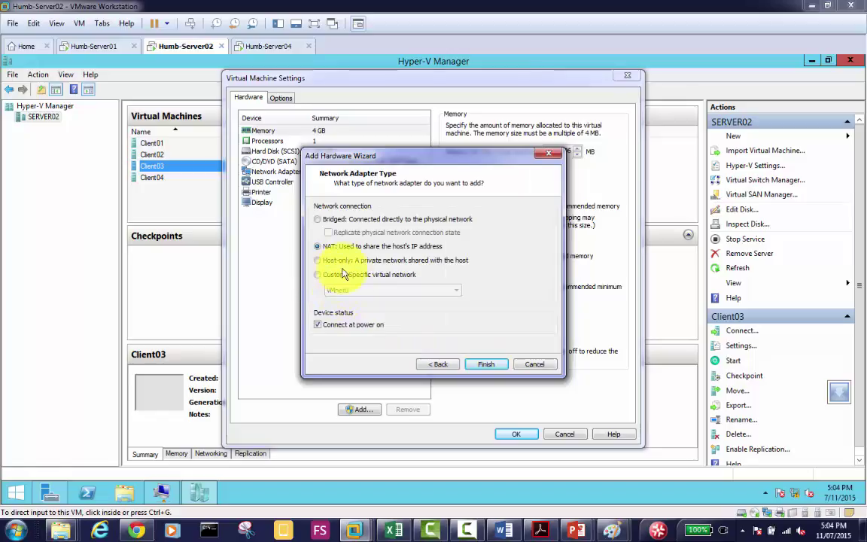
left_click(482, 364)
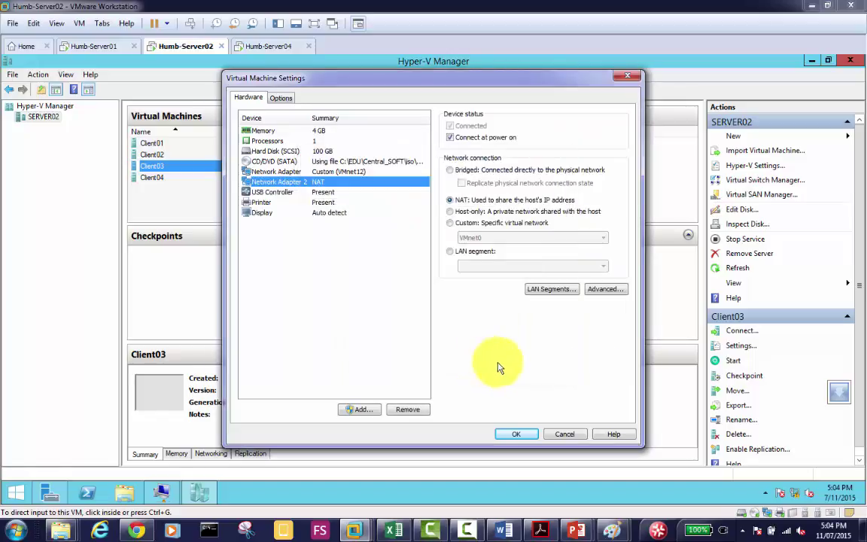
left_click(516, 433)
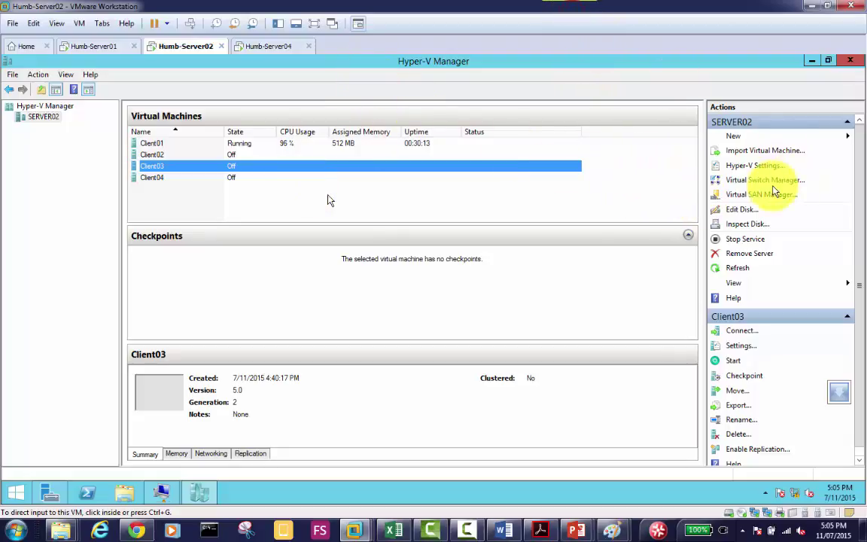
Step: Open SERVER02's Virtual Switch Manager, try an External switch, cancel, then reopen the manager
left_click(747, 183)
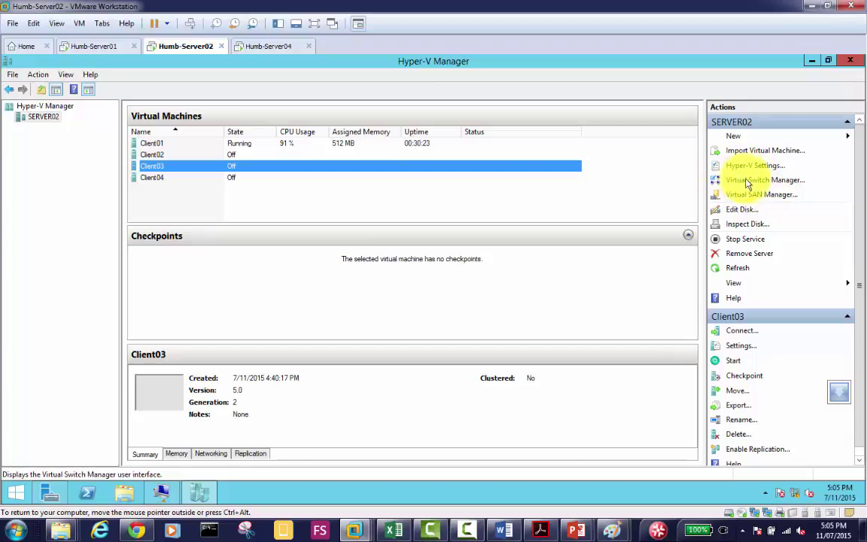
left_click(745, 180)
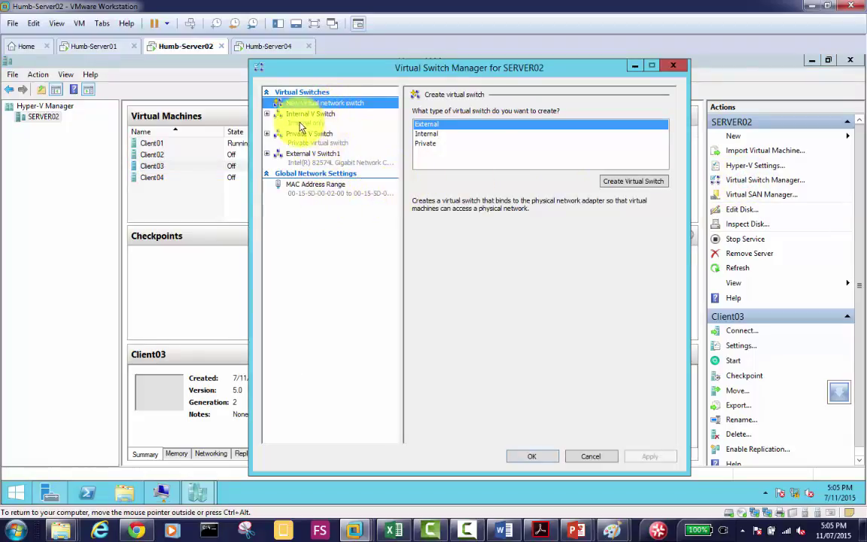
left_click(644, 181)
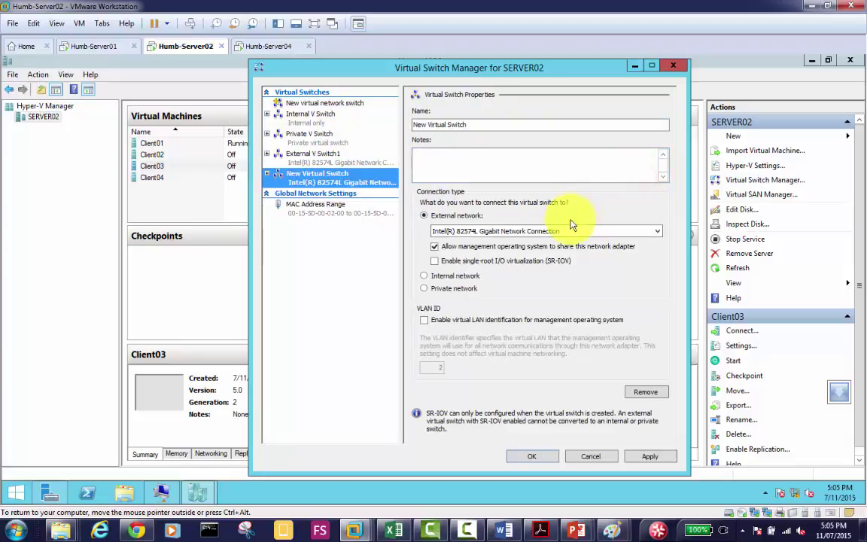
left_click(655, 231)
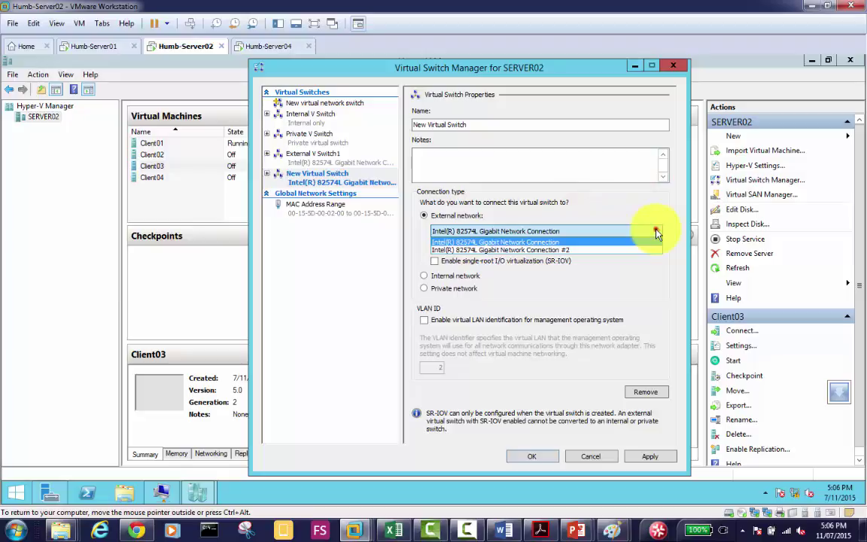
left_click(655, 235)
left_click(594, 457)
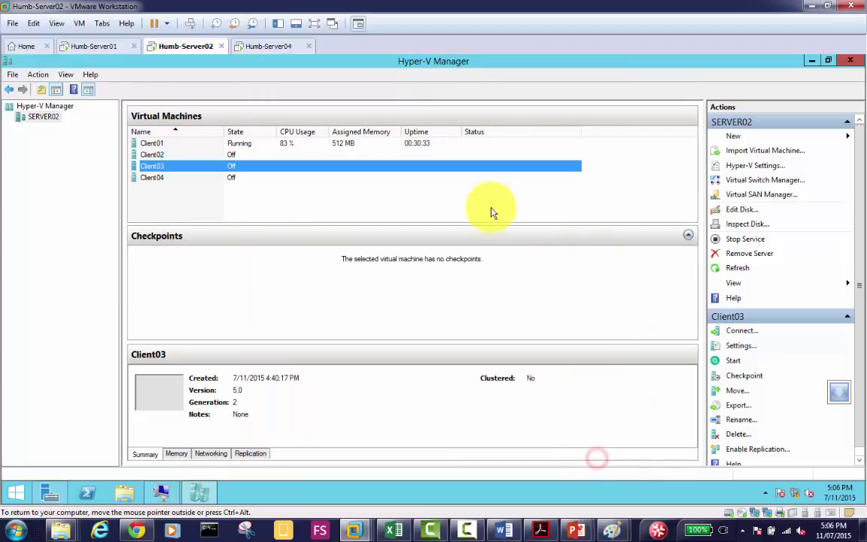
left_click(754, 182)
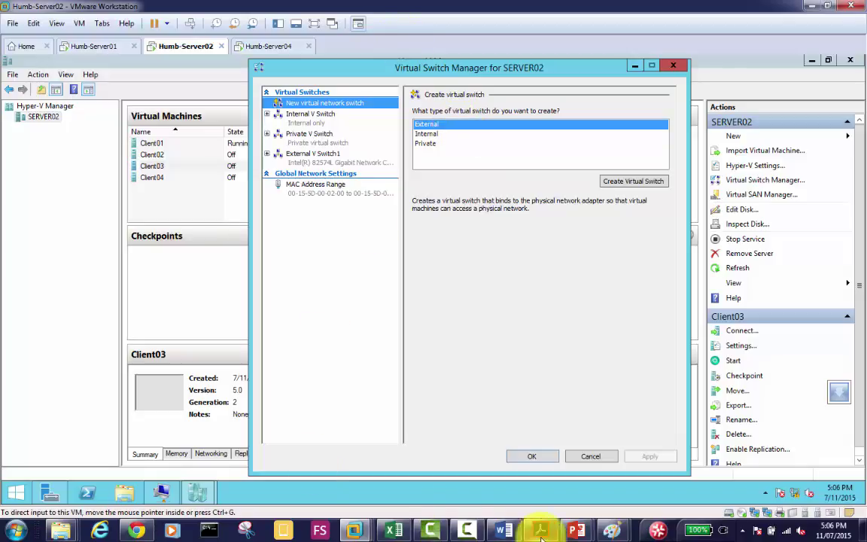
Step: In Paint, draw two red right triangles under the Hypervisor box
mouse_move(608, 531)
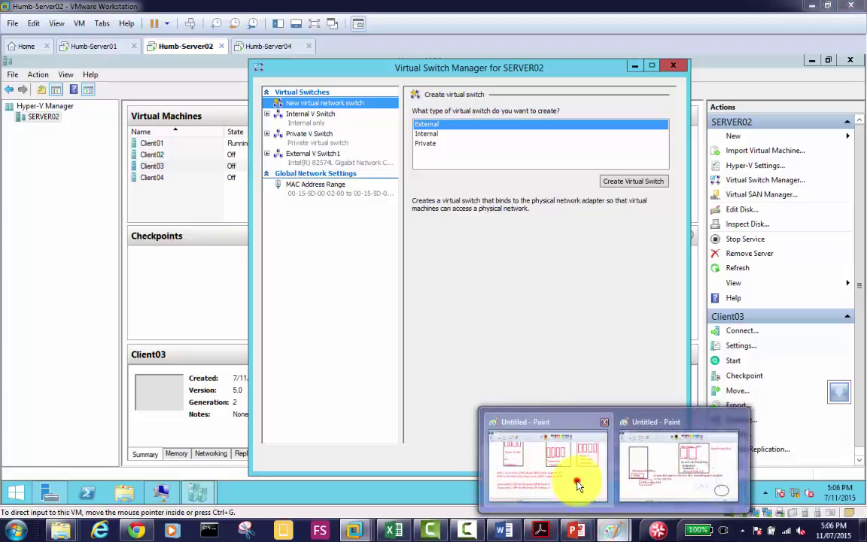
left_click(575, 482)
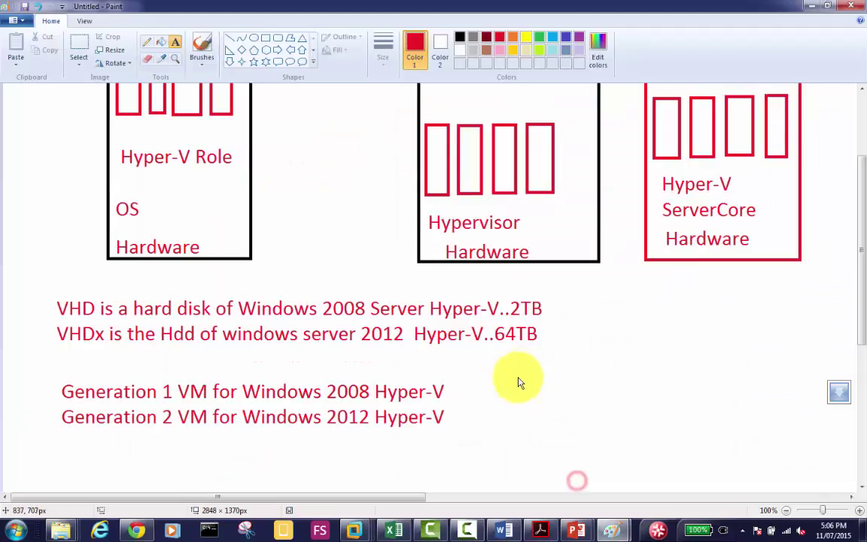
left_click(229, 50)
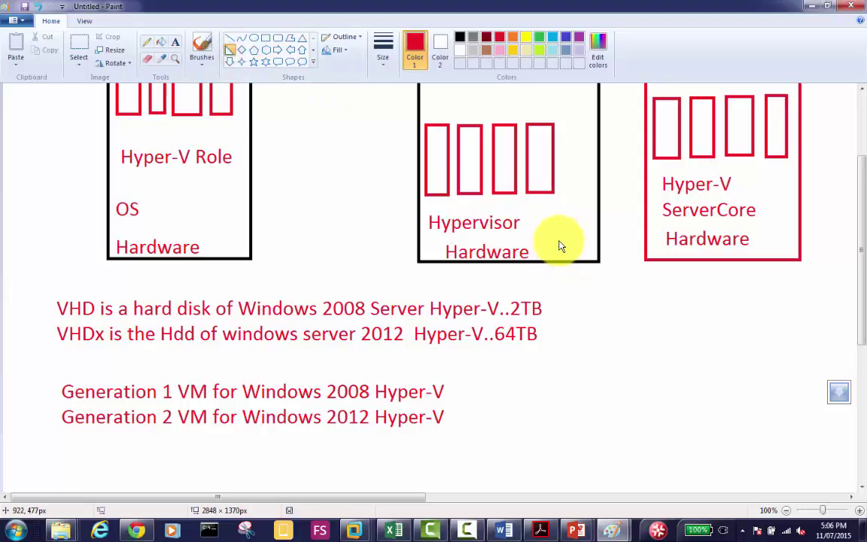
left_click_drag(559, 240, 591, 286)
left_click_drag(435, 240, 460, 284)
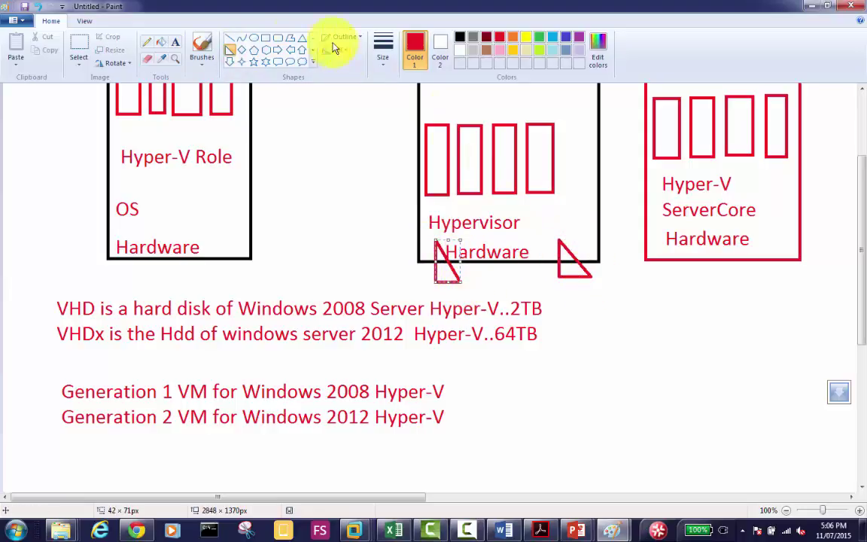
Step: Draw a pencil line from the right triangle and add the orange label 'Ny branch'
left_click(147, 43)
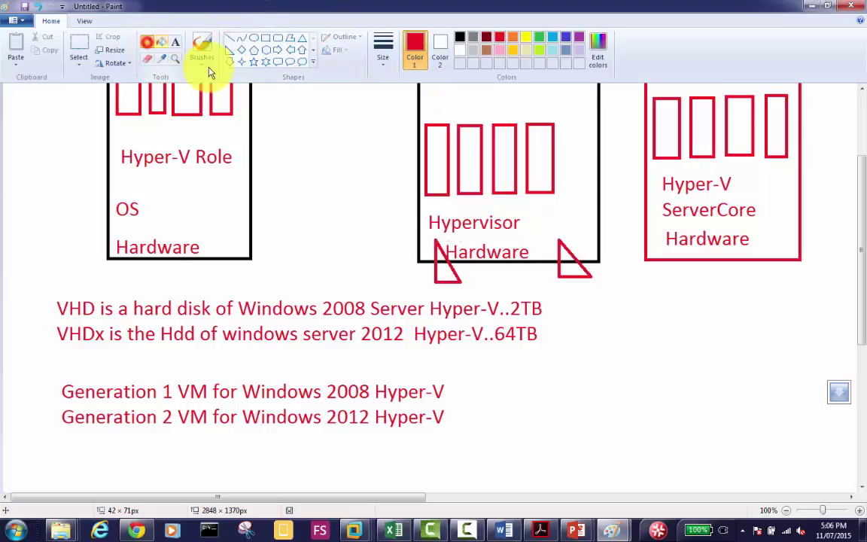
left_click(574, 275)
mouse_move(584, 297)
left_mouse_down()
mouse_move(679, 358)
mouse_move(702, 354)
left_mouse_up()
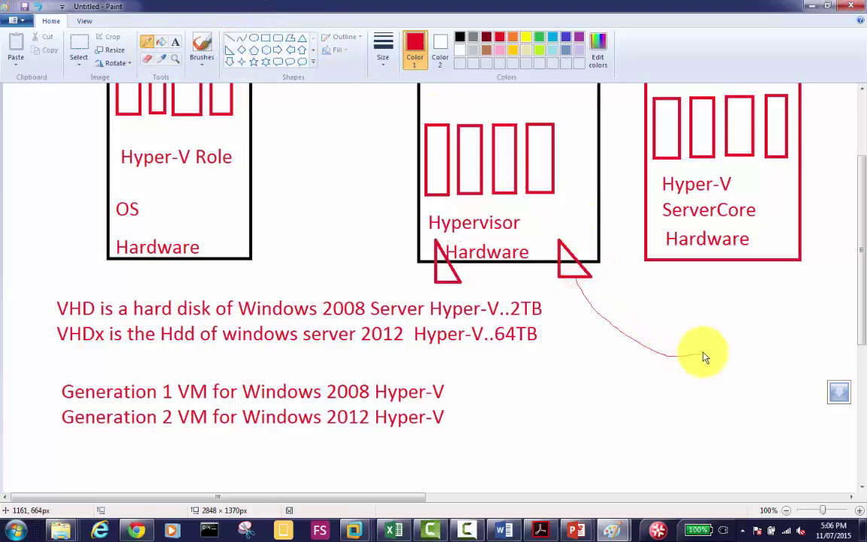
left_click(512, 38)
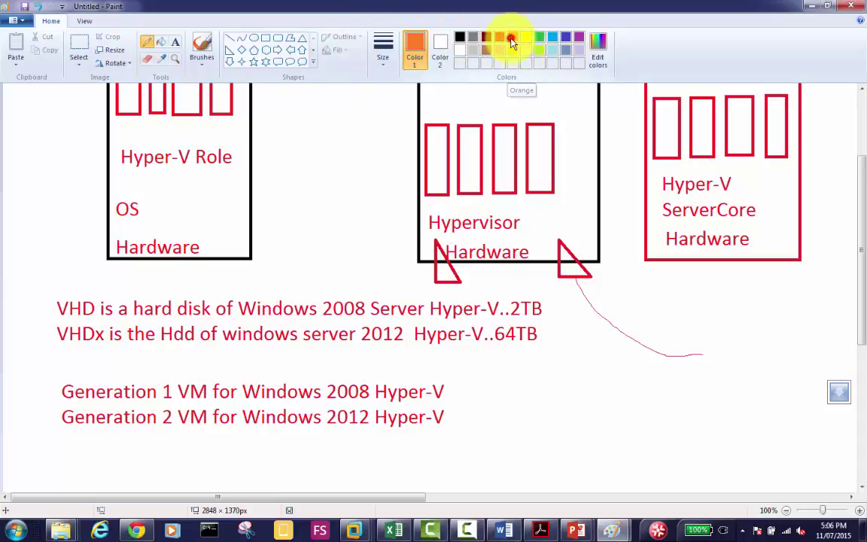
left_click(175, 41)
left_click(708, 352)
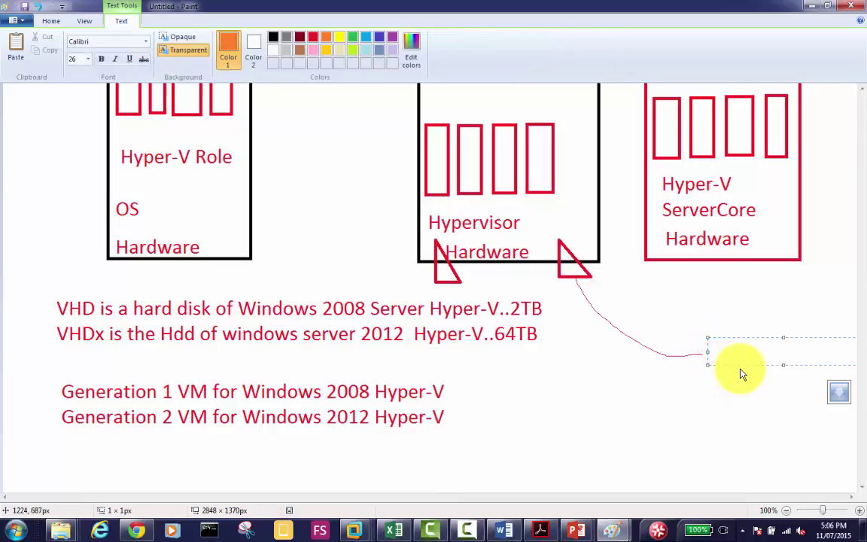
type("Ny branch")
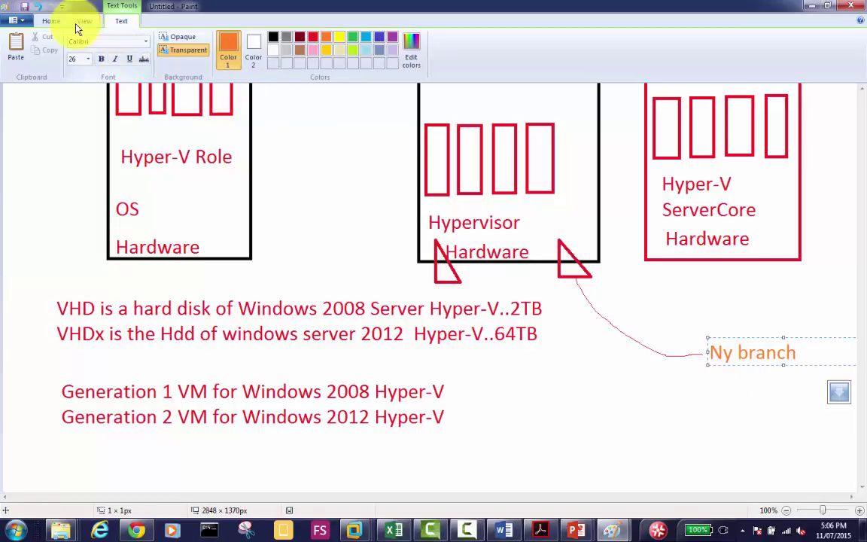
Step: Draw an orange line from the left triangle, label it 'Toronto Branch', and minimize Paint
left_click(51, 21)
left_click(147, 45)
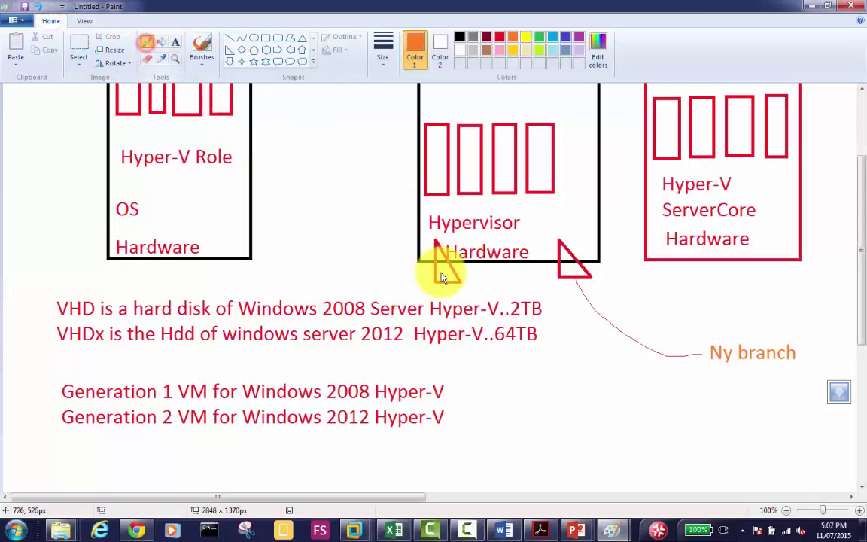
left_click_drag(445, 272, 522, 425)
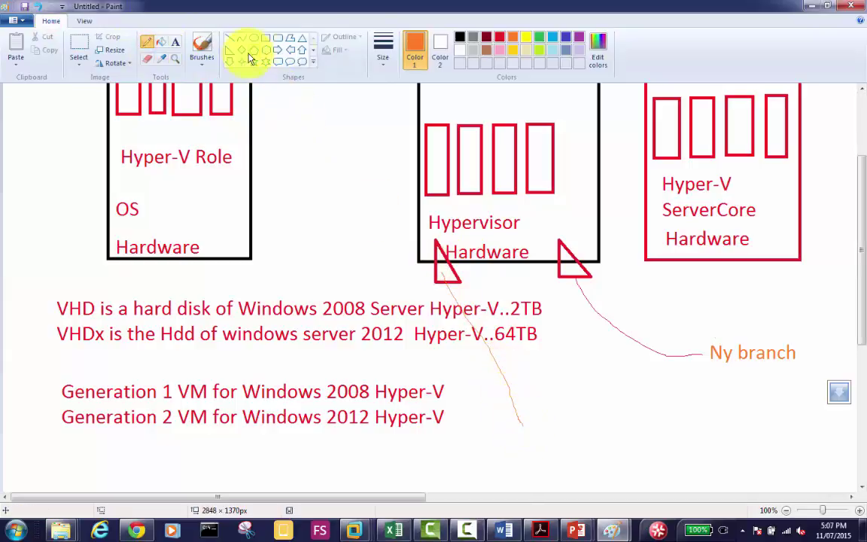
left_click(174, 42)
left_click(527, 429)
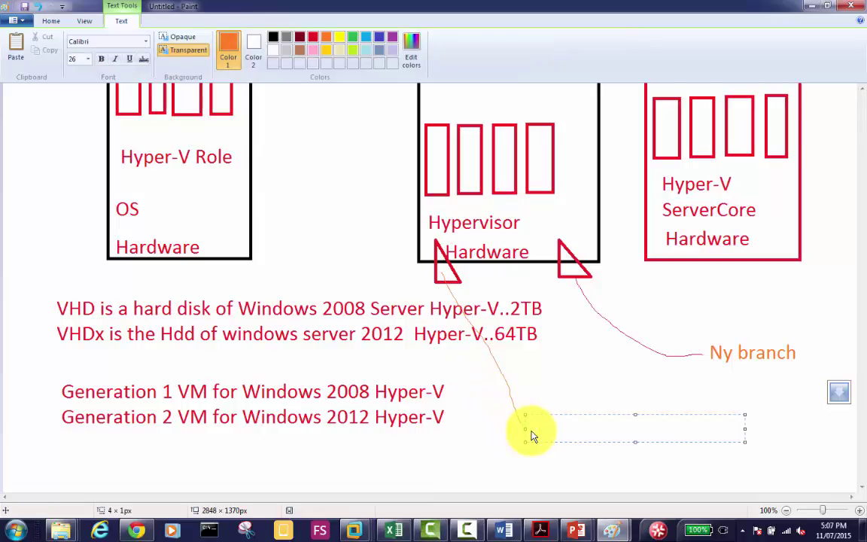
type("Toronto Branch")
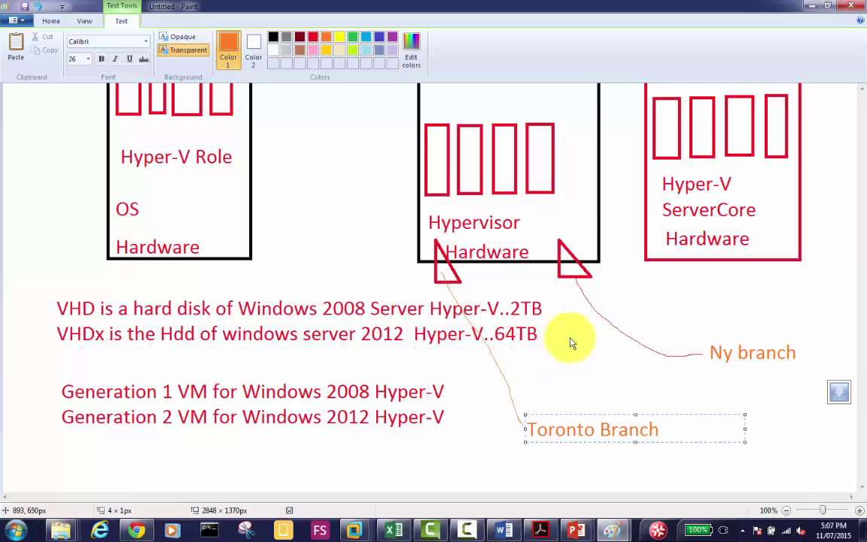
left_click(810, 5)
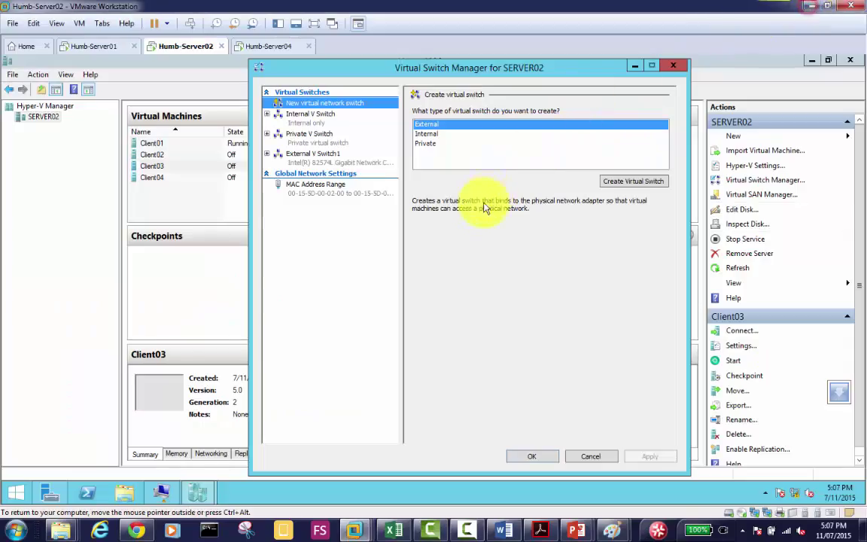
Step: Create an External virtual switch named Toronto Branch bound to network adapter #2
left_click(614, 184)
left_click_drag(482, 125, 375, 118)
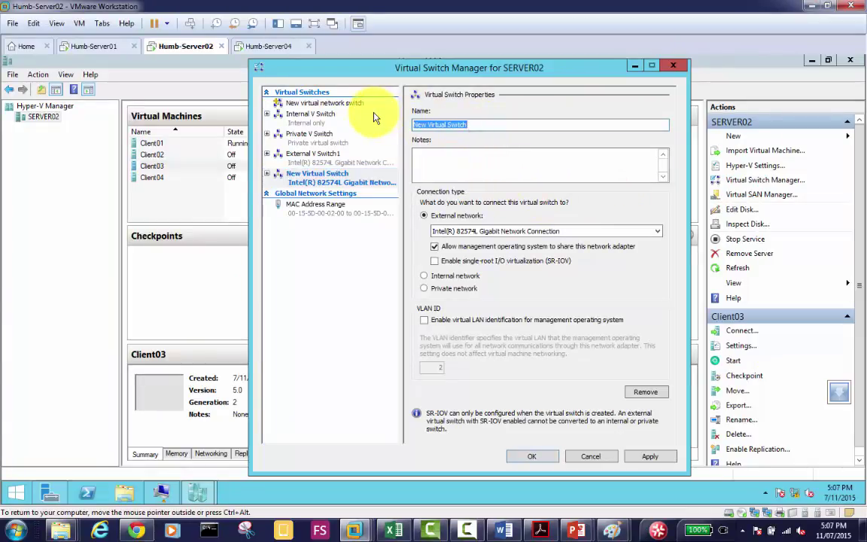
type("Toronto Branch")
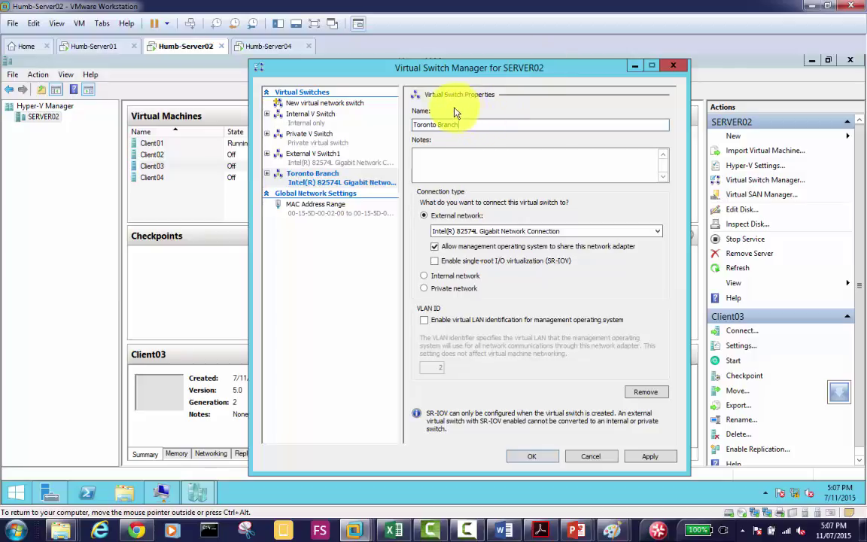
left_click(621, 232)
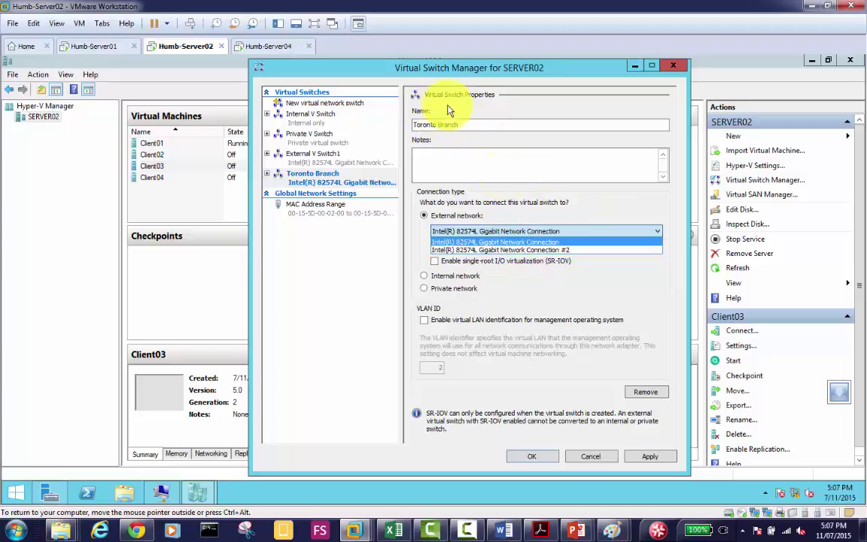
left_click(429, 124)
left_click_drag(460, 124, 412, 122)
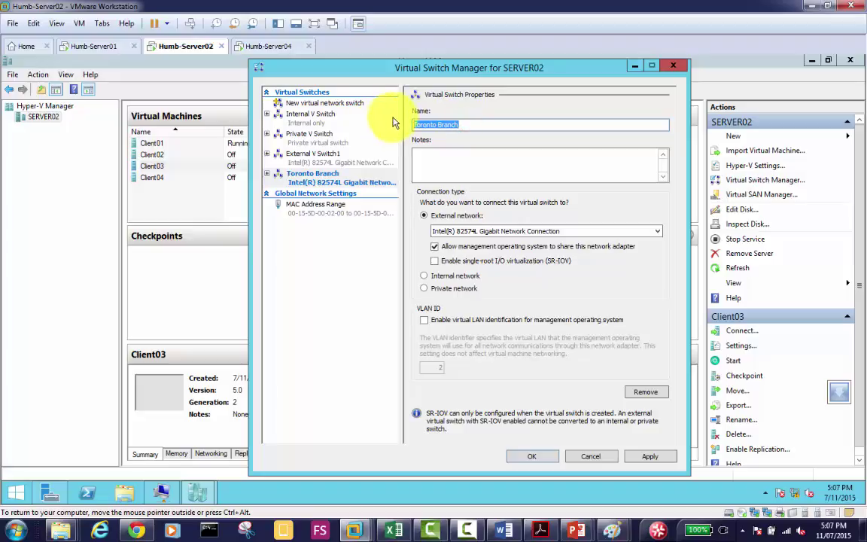
left_click(580, 232)
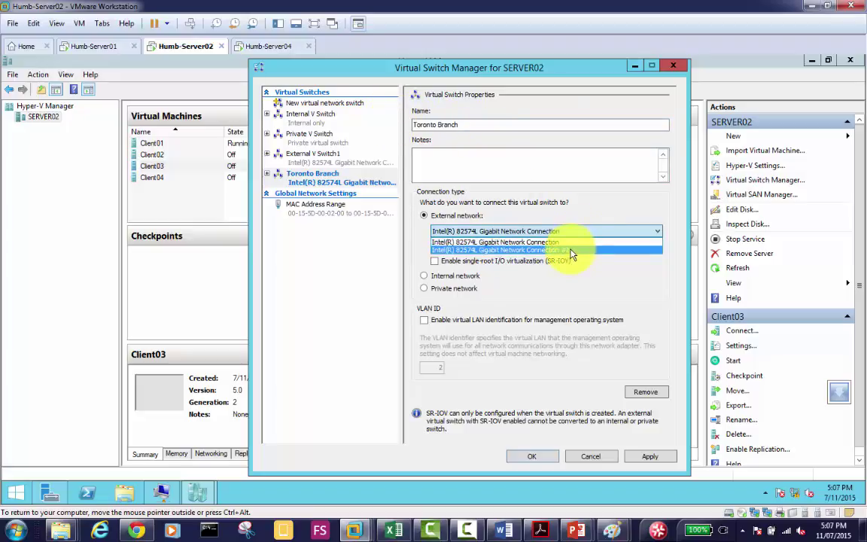
left_click(570, 250)
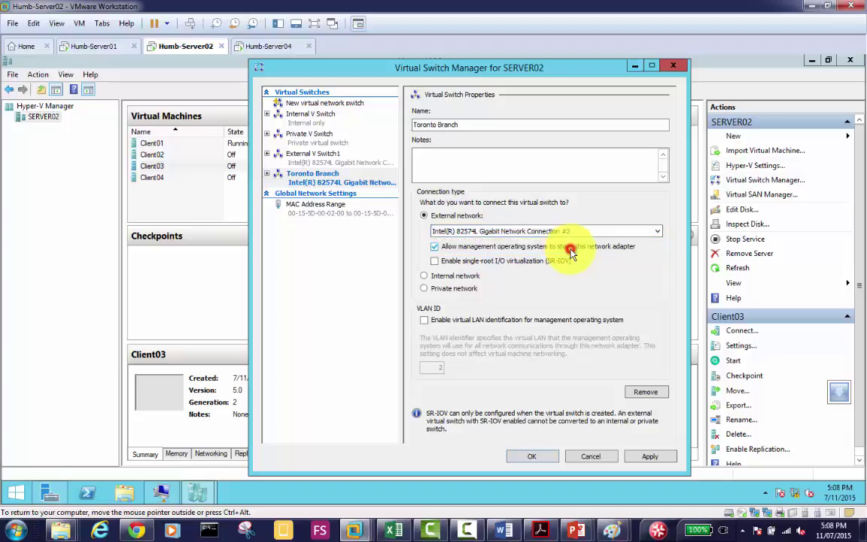
Step: Apply the Toronto Branch switch, confirm the networking changes, and dismiss the error
left_click(651, 457)
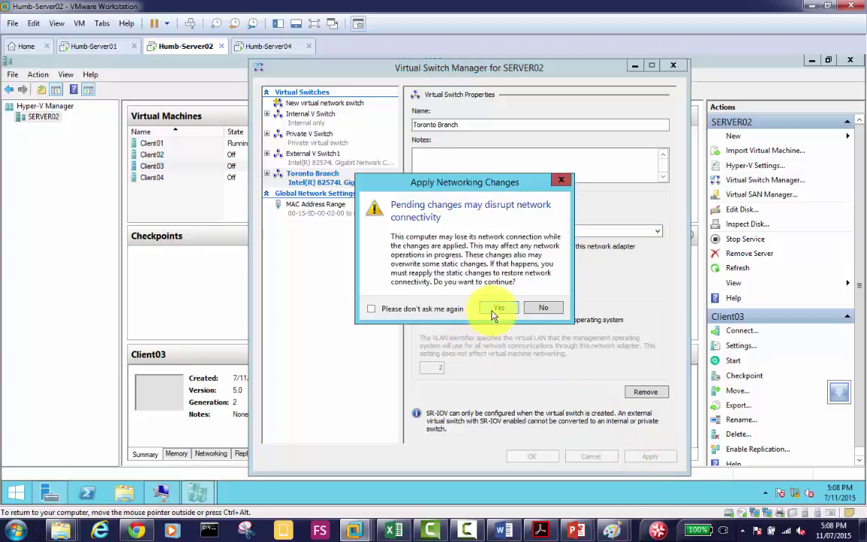
left_click(494, 310)
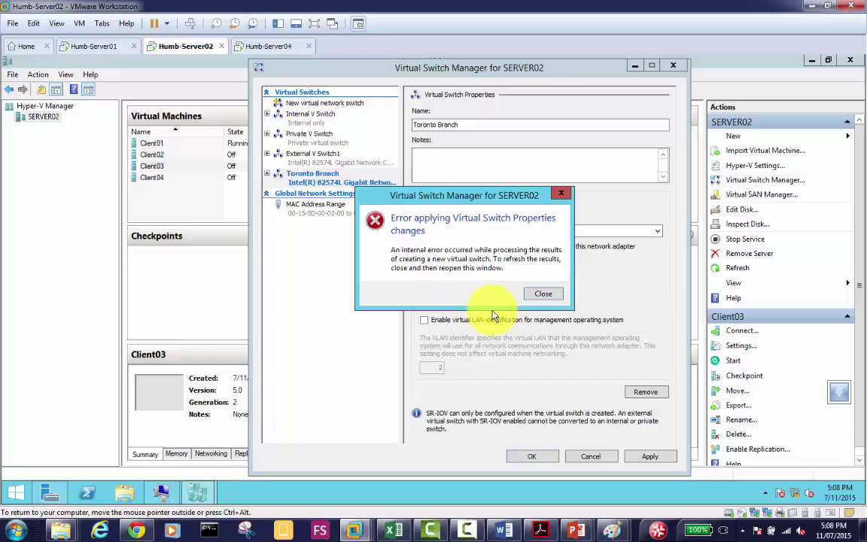
left_click(546, 293)
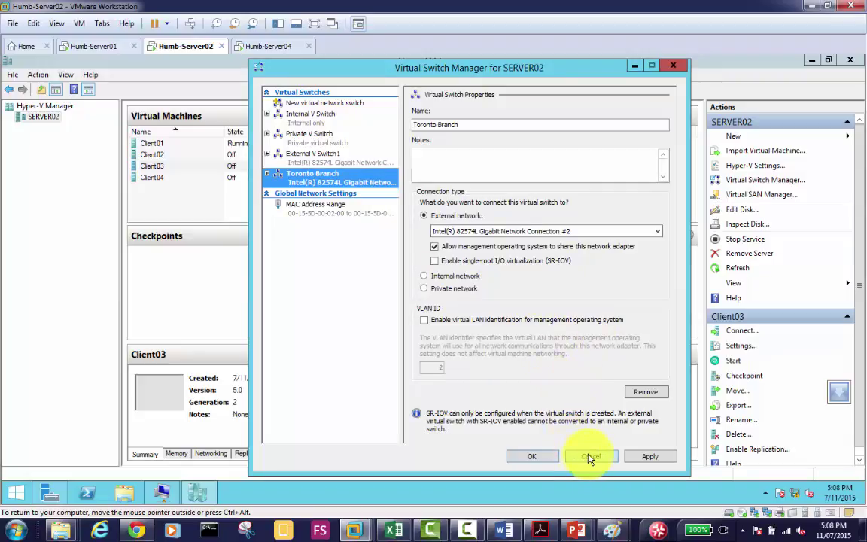
Step: Reapply the switch, dismiss the error, cancel the changes, and reopen Virtual Switch Manager
left_click(643, 457)
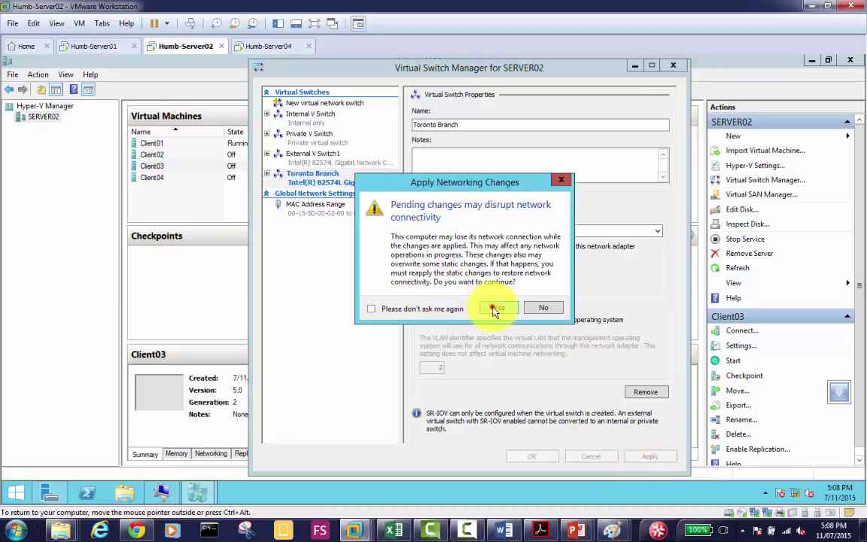
left_click(495, 308)
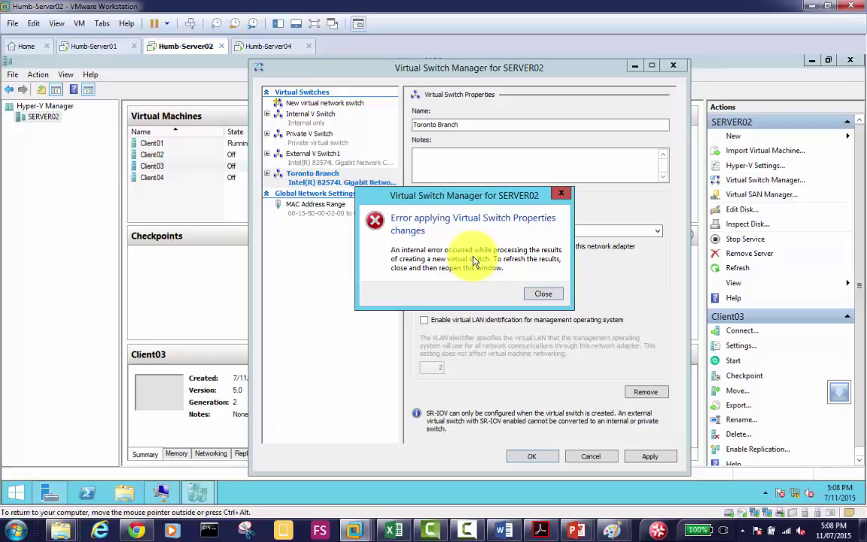
left_click(543, 293)
left_click(587, 457)
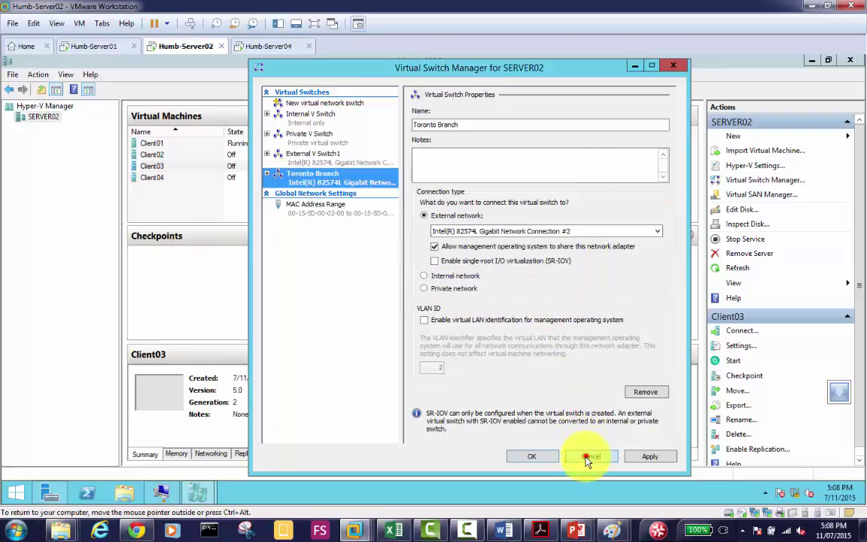
left_click(743, 179)
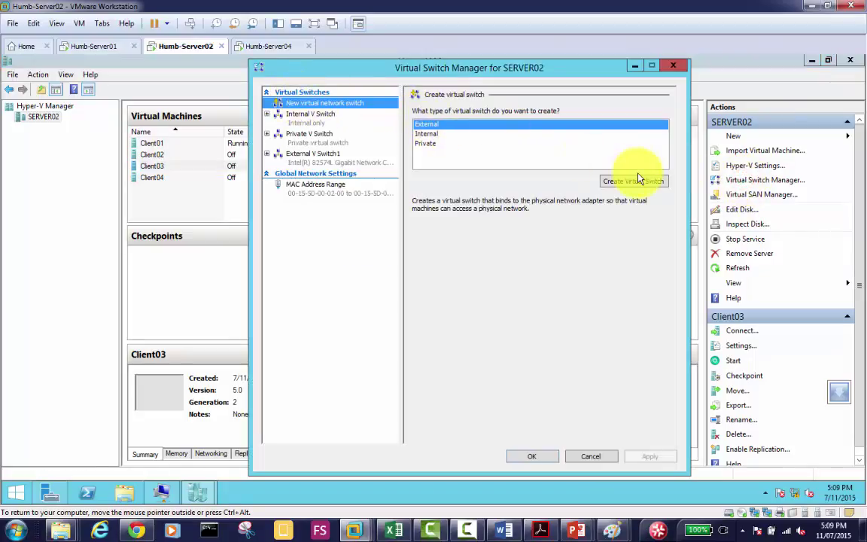
Step: Create an External switch named 'Toronto Branch' on Intel 82574L Connection #2
left_click(628, 182)
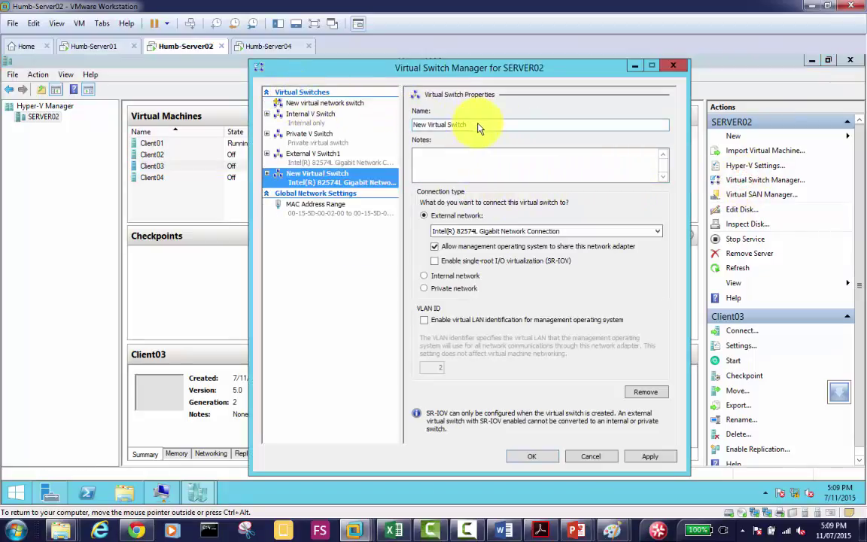
left_click_drag(478, 125, 396, 123)
type("Toronto Branch")
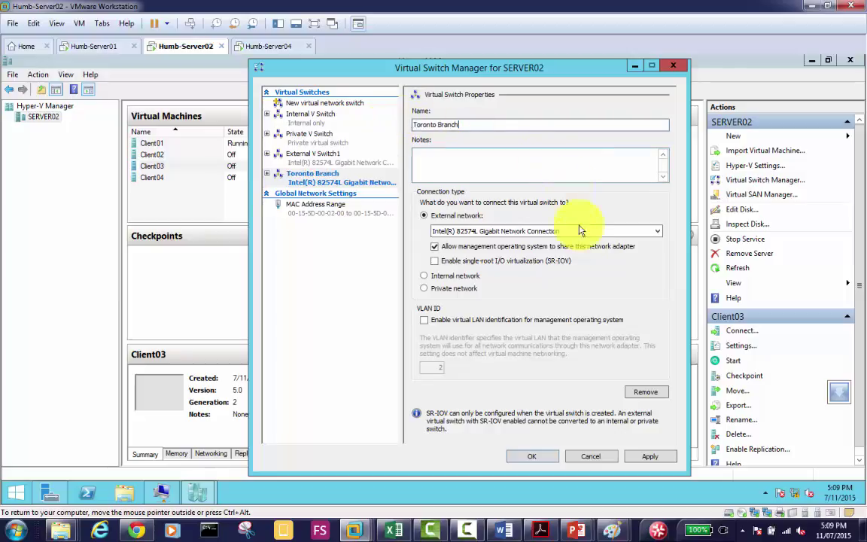
left_click(549, 232)
left_click(552, 249)
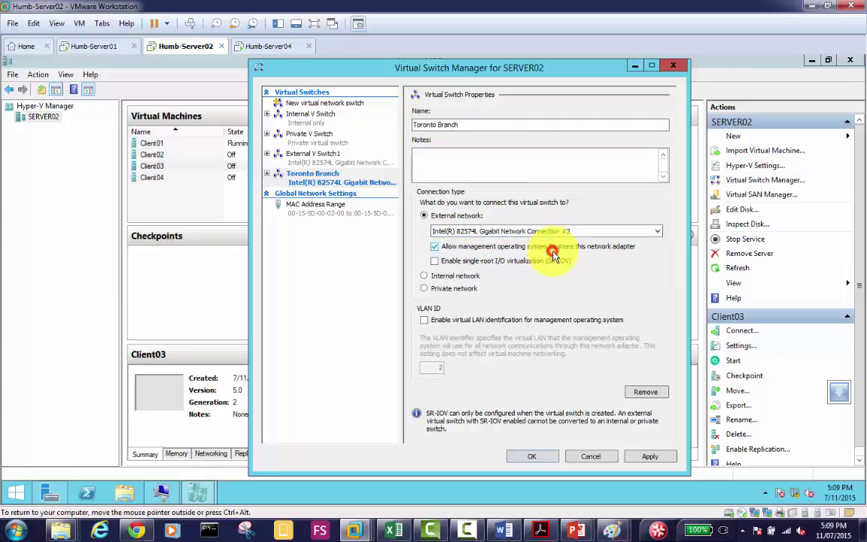
Step: Apply the Toronto Branch switch, tick 'Please don't ask me again', and dismiss the errors
left_click(650, 457)
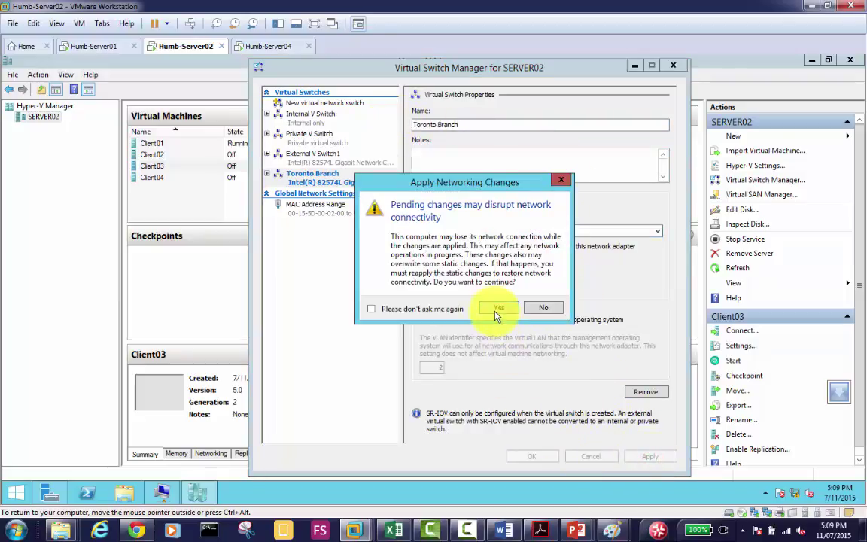
left_click(494, 311)
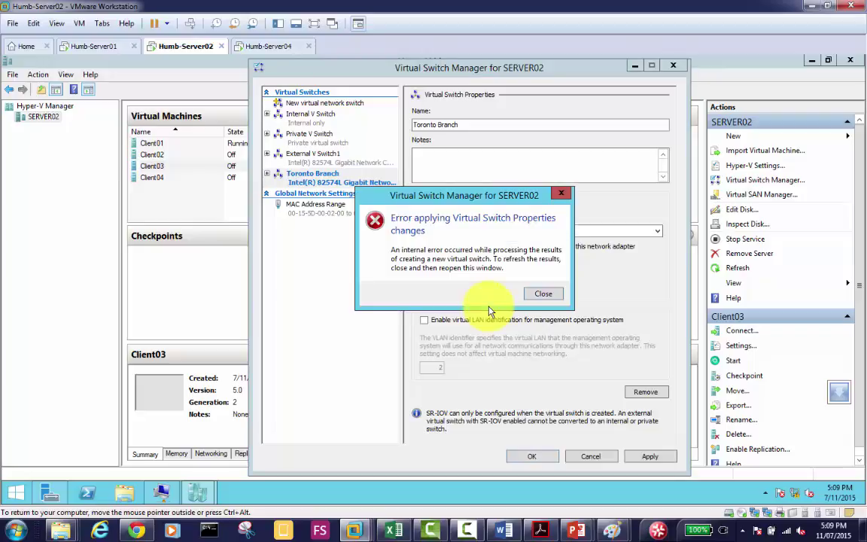
left_click(550, 294)
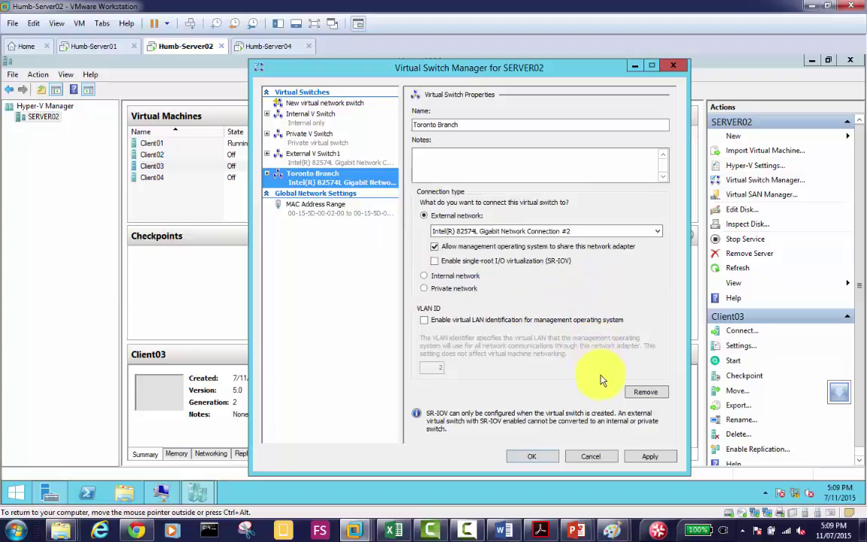
left_click(640, 457)
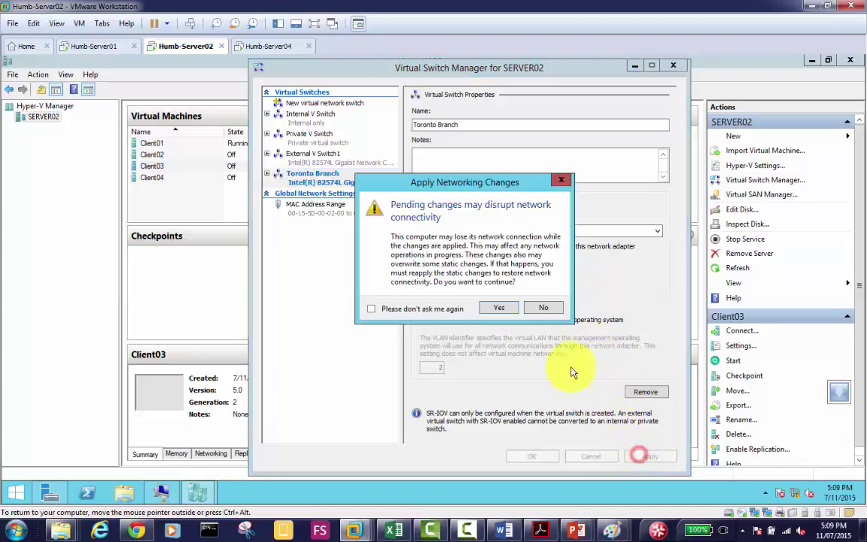
left_click(371, 308)
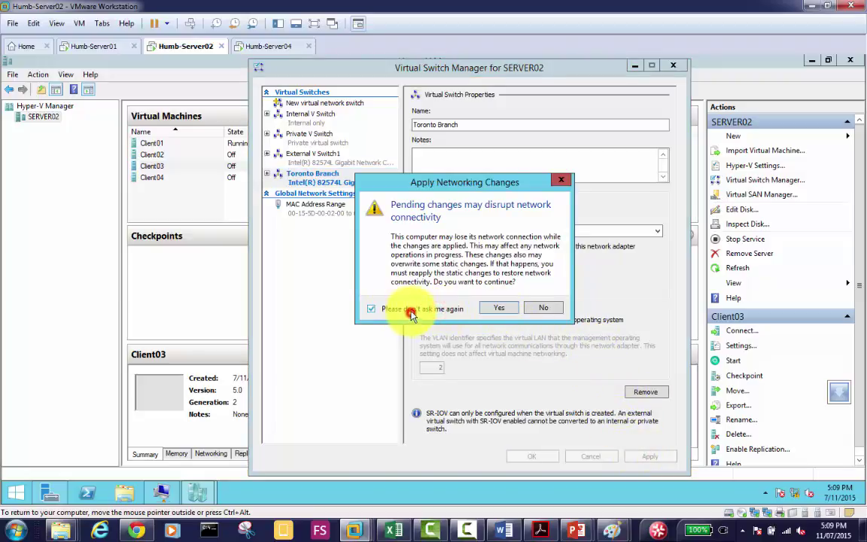
left_click(498, 308)
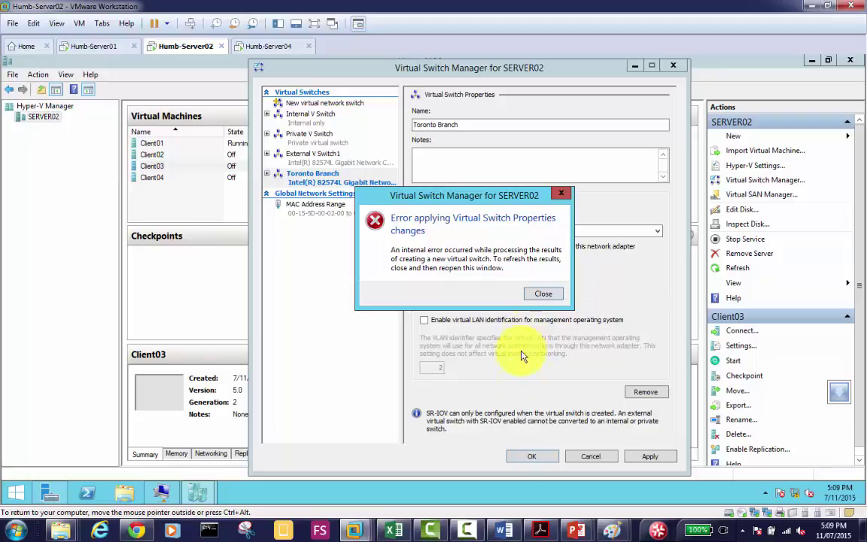
left_click(462, 529)
left_click(809, 478)
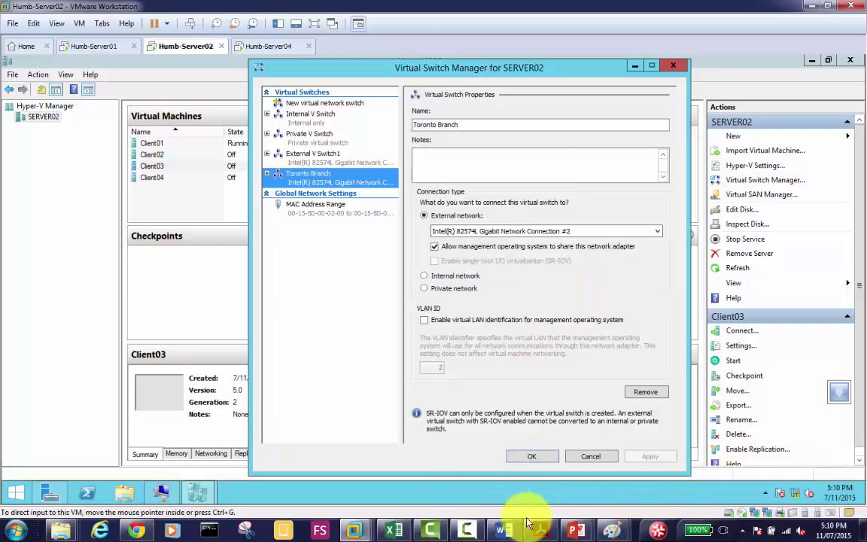
mouse_move(468, 533)
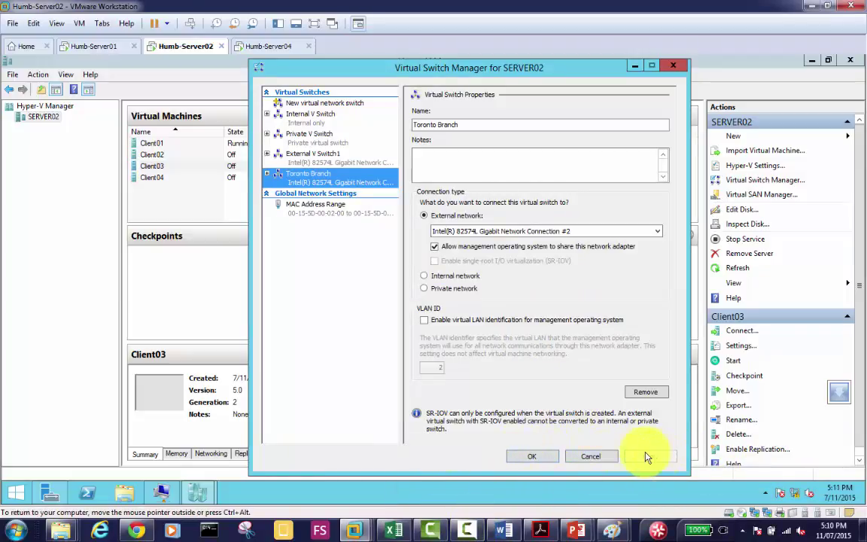
left_click(482, 519)
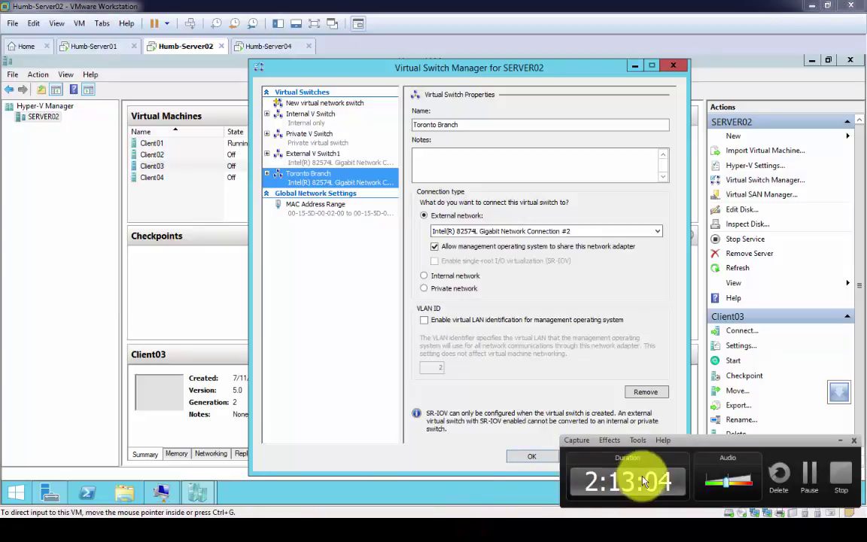
Step: Review the Paint diagram with its branch labels, then minimize Paint back to Hyper-V Manager
left_click(811, 474)
left_click(811, 474)
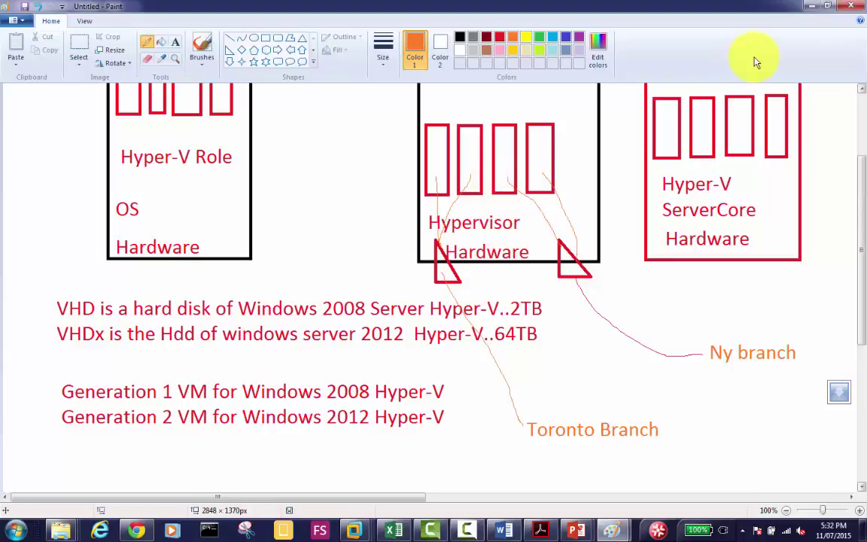
left_click(805, 7)
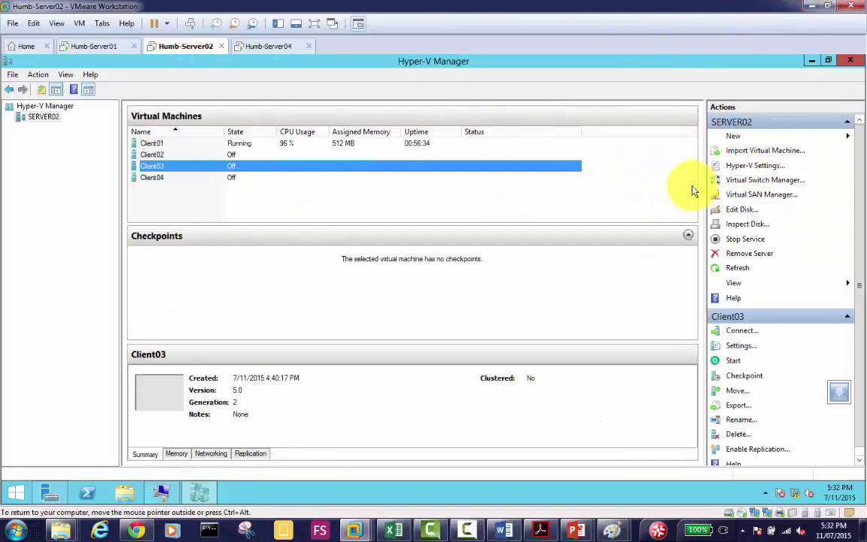
left_click(758, 181)
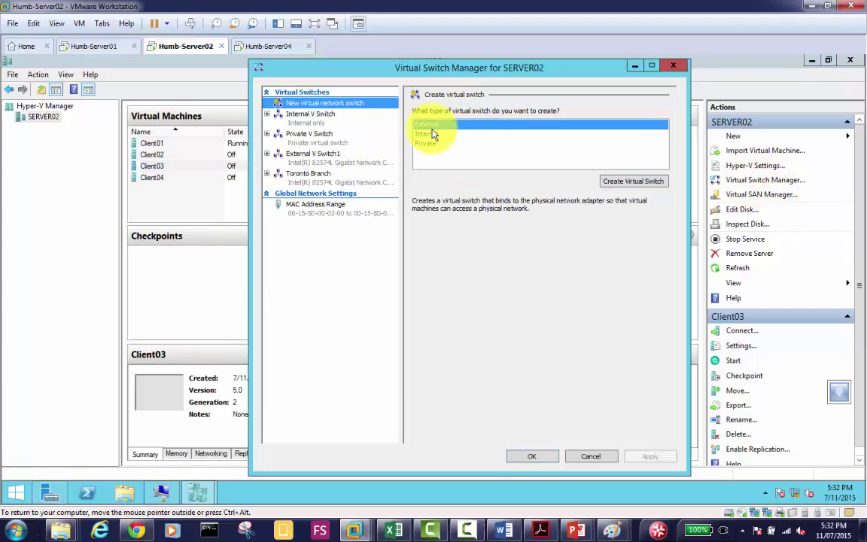
left_click(307, 158)
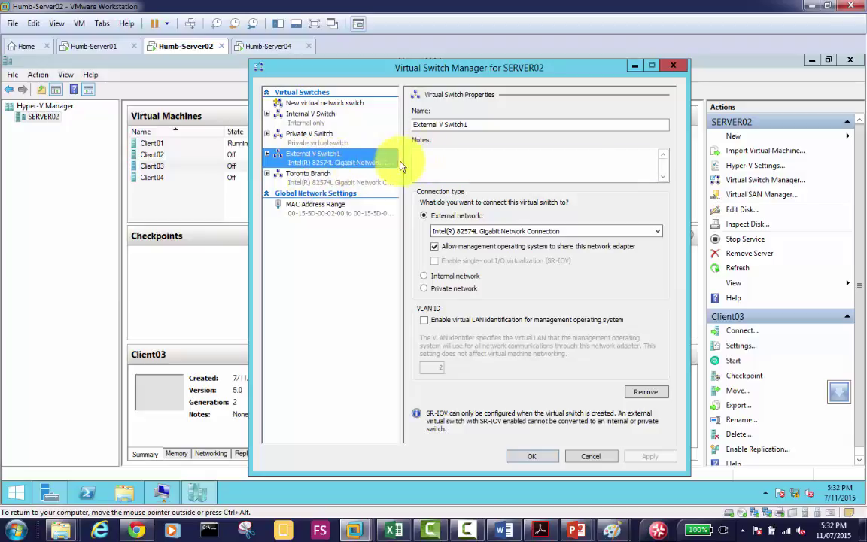
left_click(301, 182)
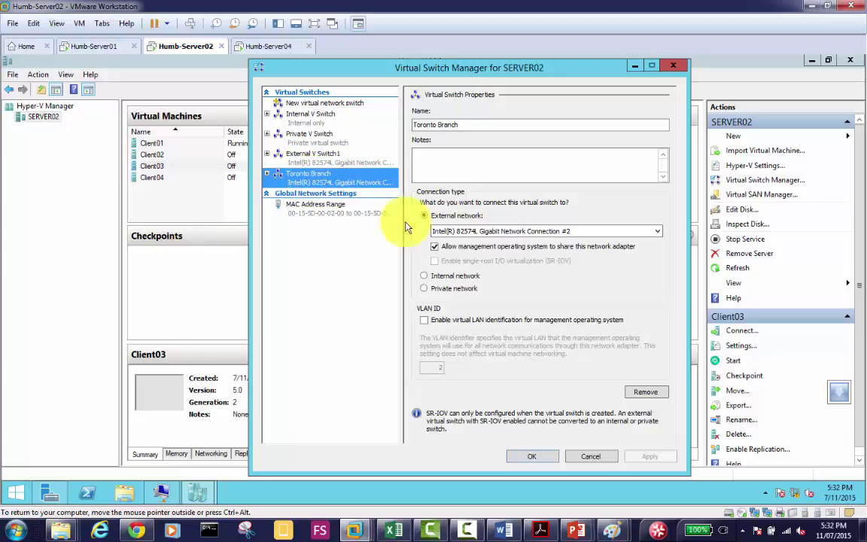
left_click(529, 457)
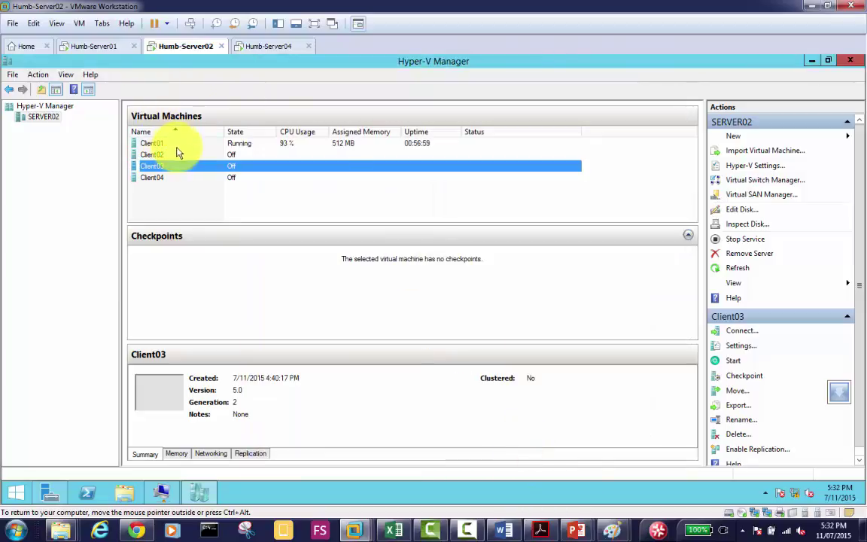
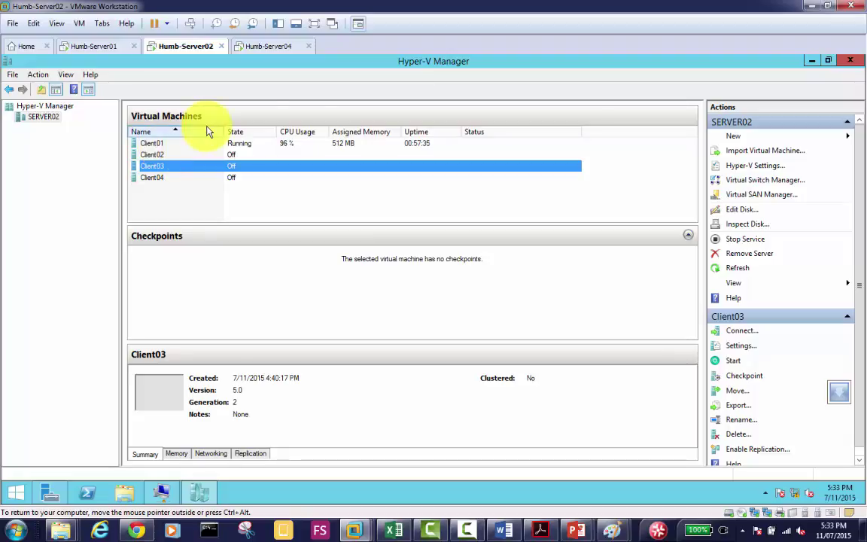
Step: Connect Client03's network adapter to the Toronto Branch virtual switch and apply it
right_click(167, 172)
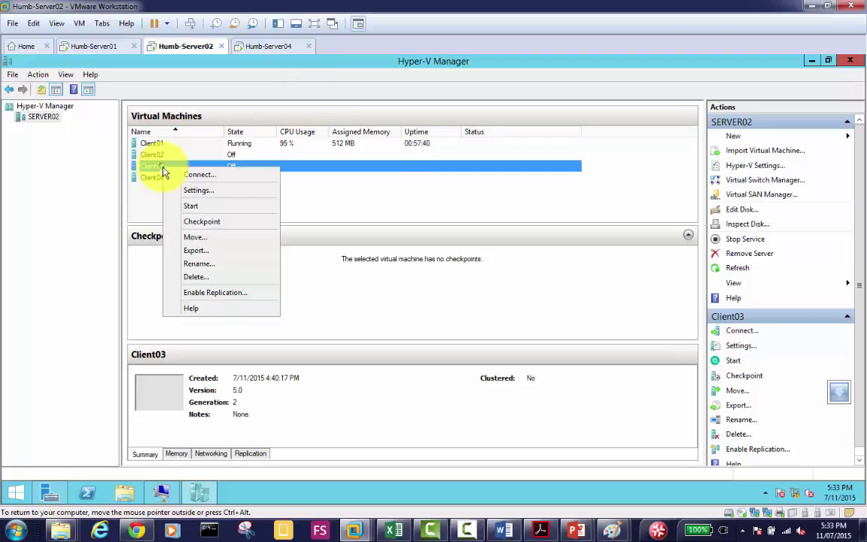
left_click(202, 190)
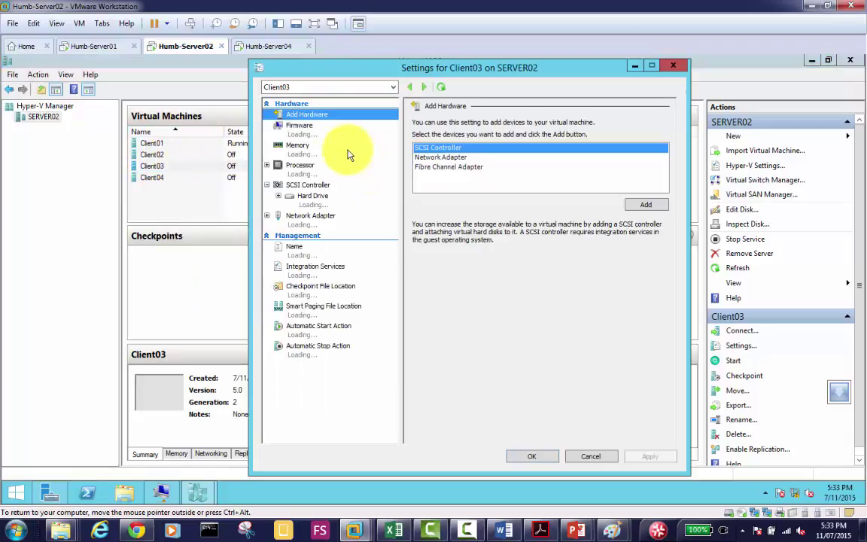
left_click(309, 218)
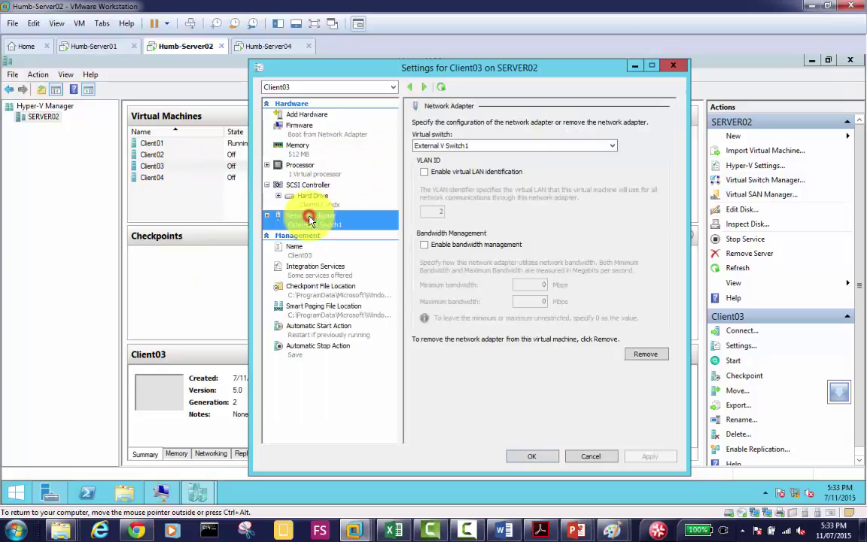
left_click(507, 145)
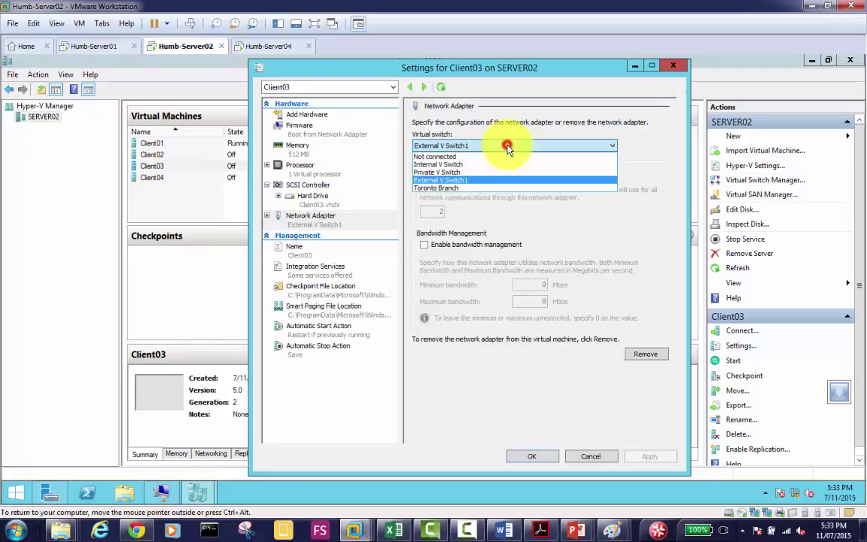
left_click(483, 188)
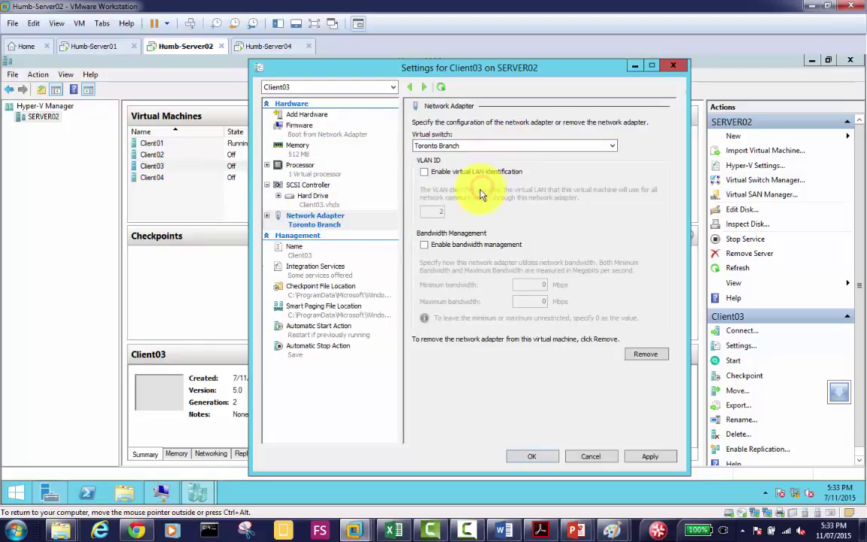
left_click(647, 458)
left_click(531, 456)
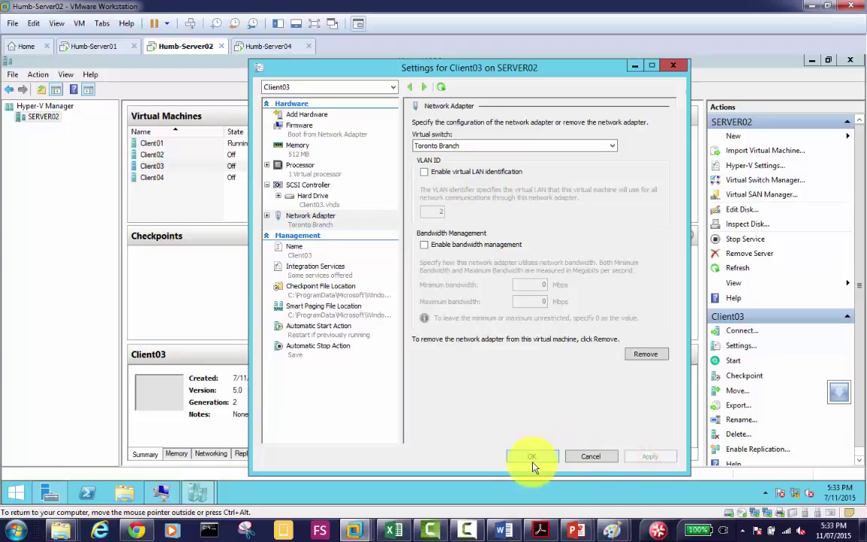
Step: Connect Client04's network adapter to the Toronto Branch virtual switch as well
left_click(155, 176)
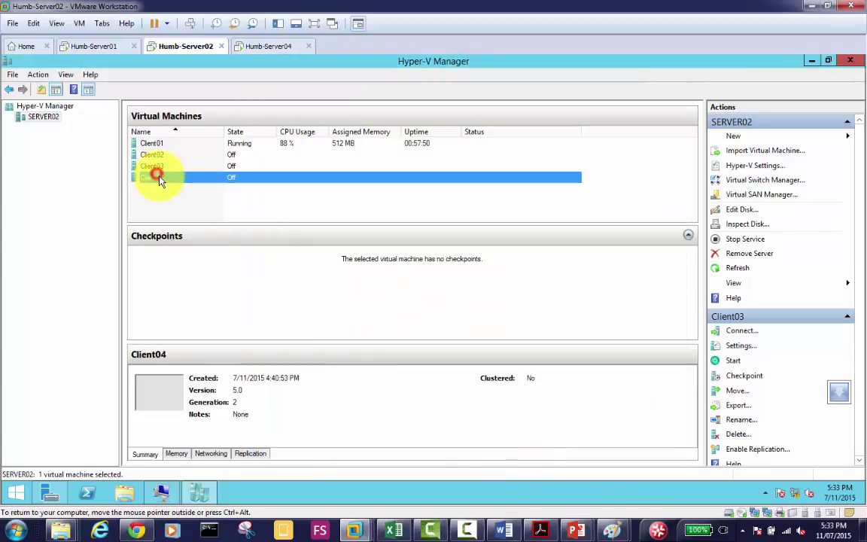
right_click(159, 179)
left_click(197, 199)
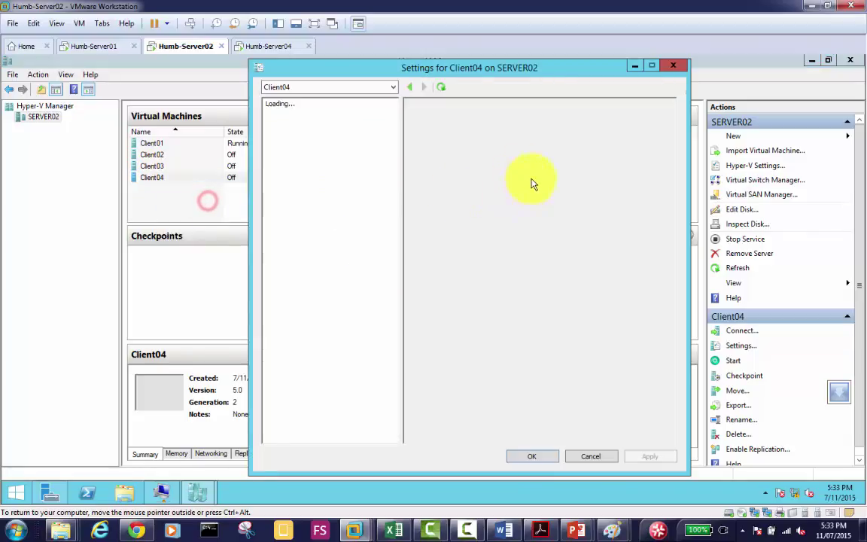
left_click(309, 217)
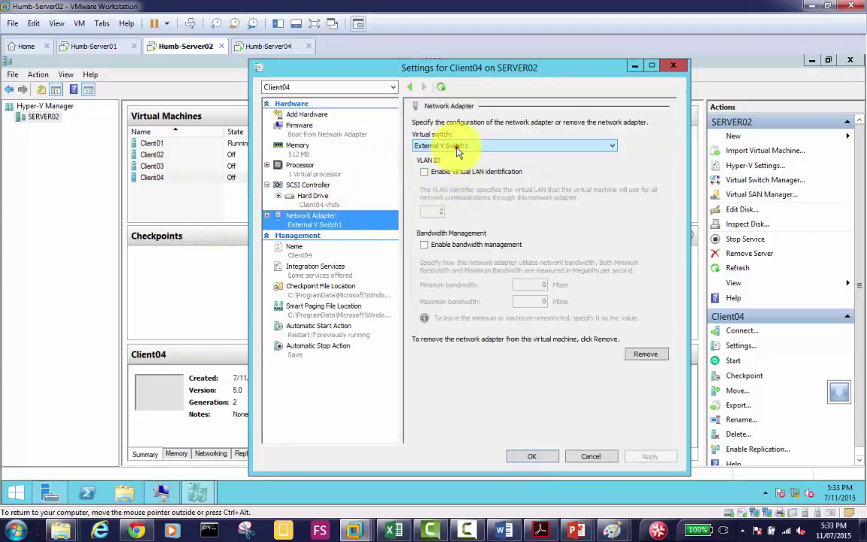
left_click(459, 145)
left_click(458, 188)
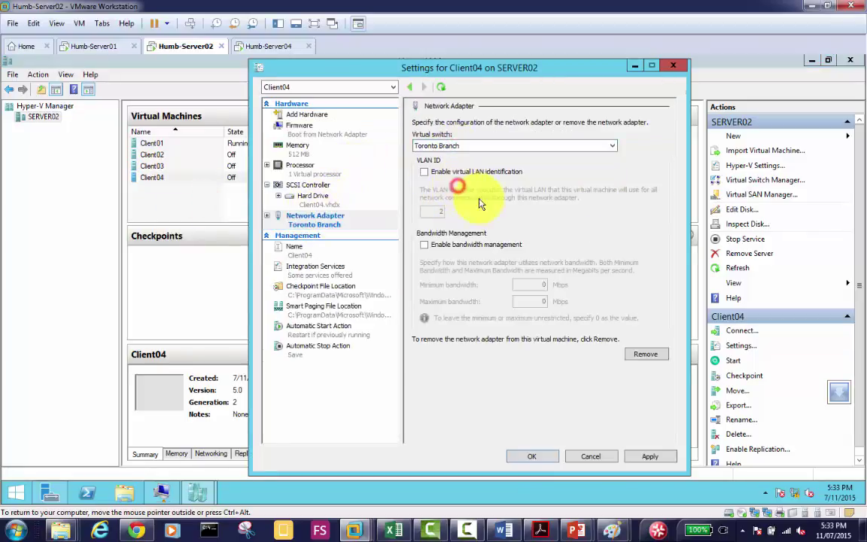
left_click(645, 457)
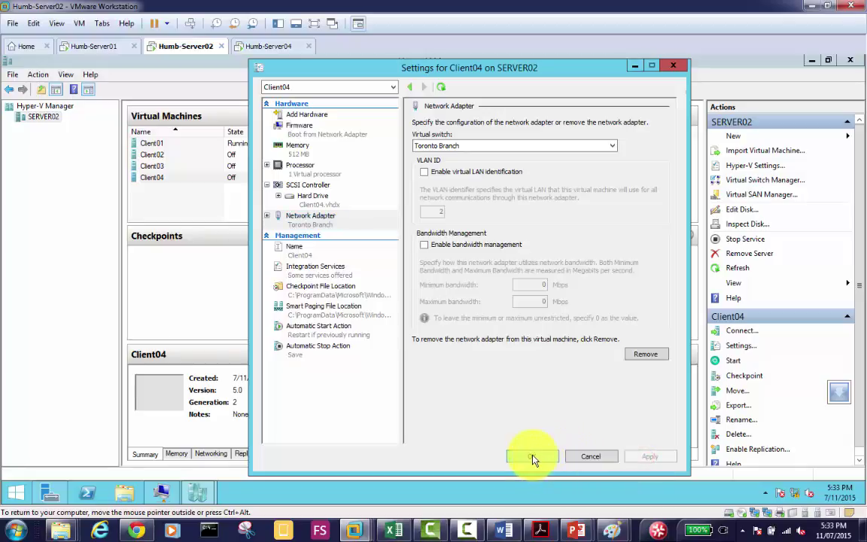
left_click(532, 456)
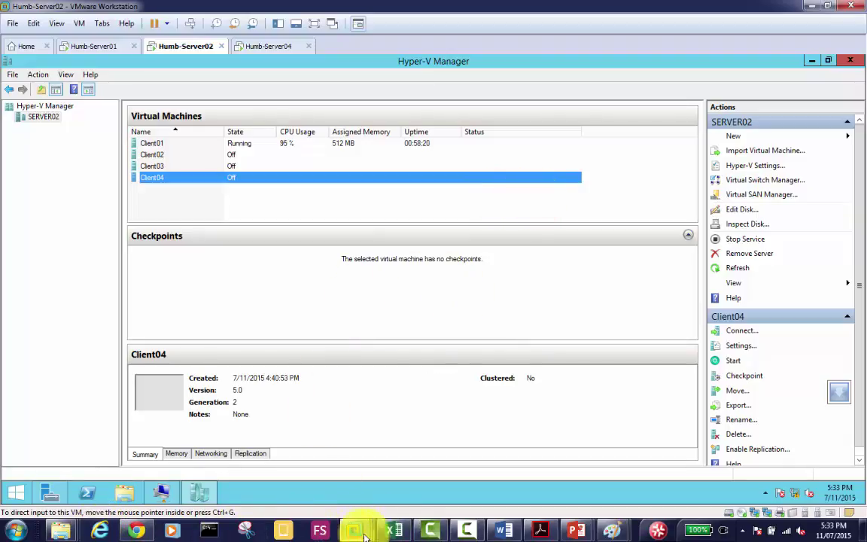
Step: Show the Hyper-V Settings slide in PowerPoint, then return to the Server02 virtual machine
mouse_move(571, 524)
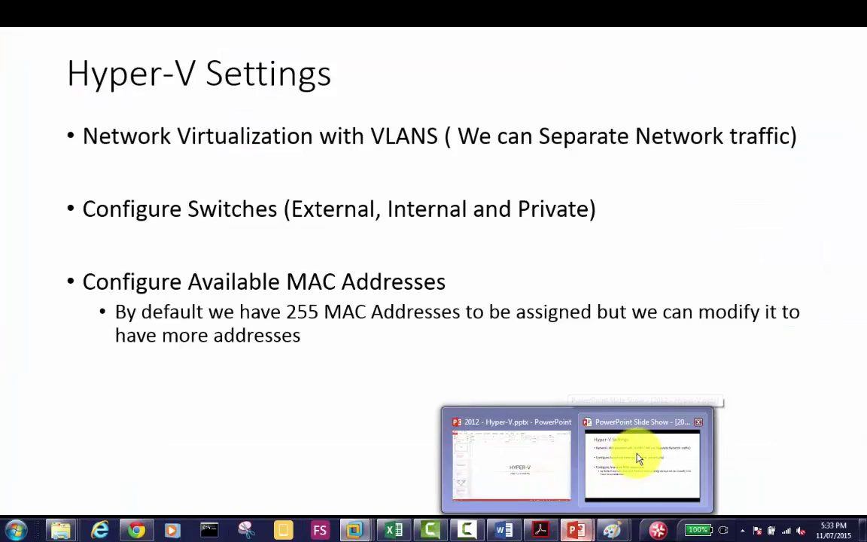
left_click(636, 456)
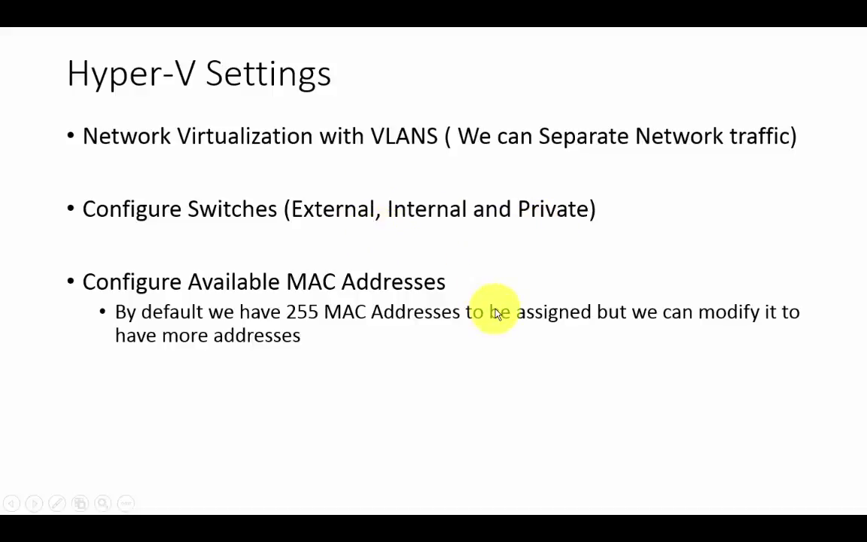
key("super")
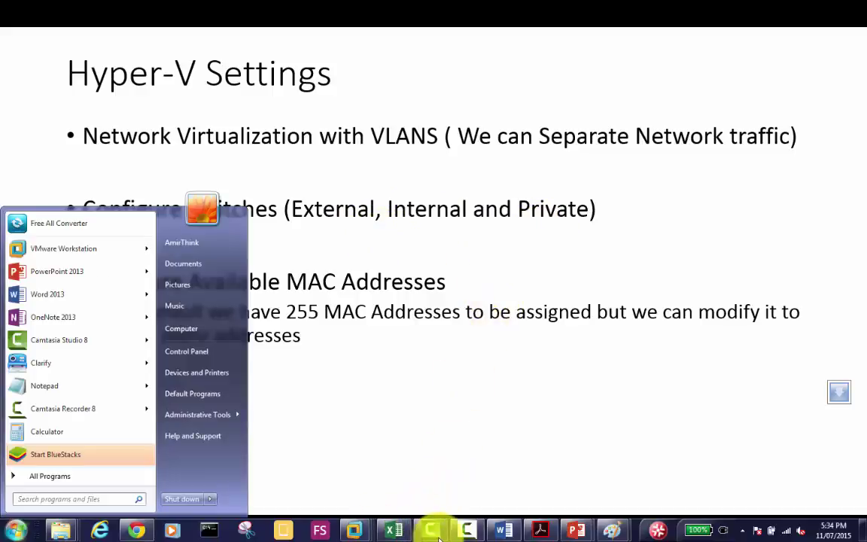
left_click(354, 528)
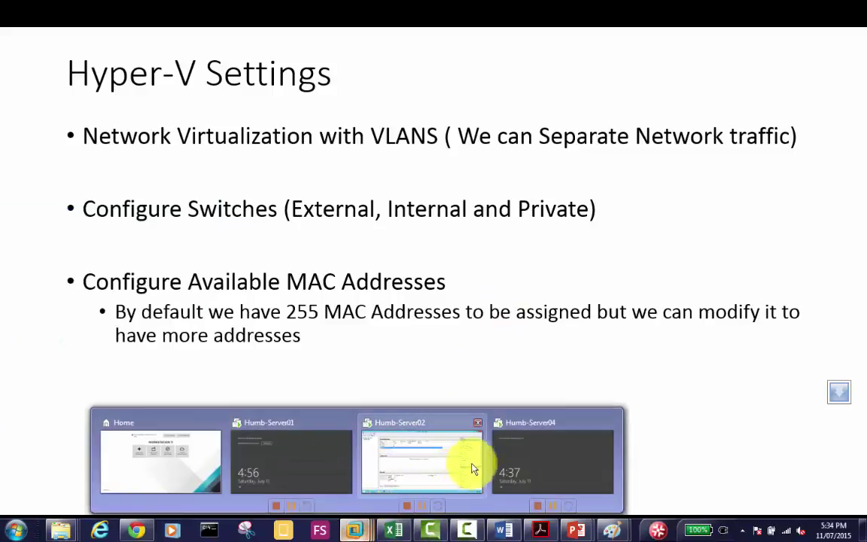
left_click(419, 466)
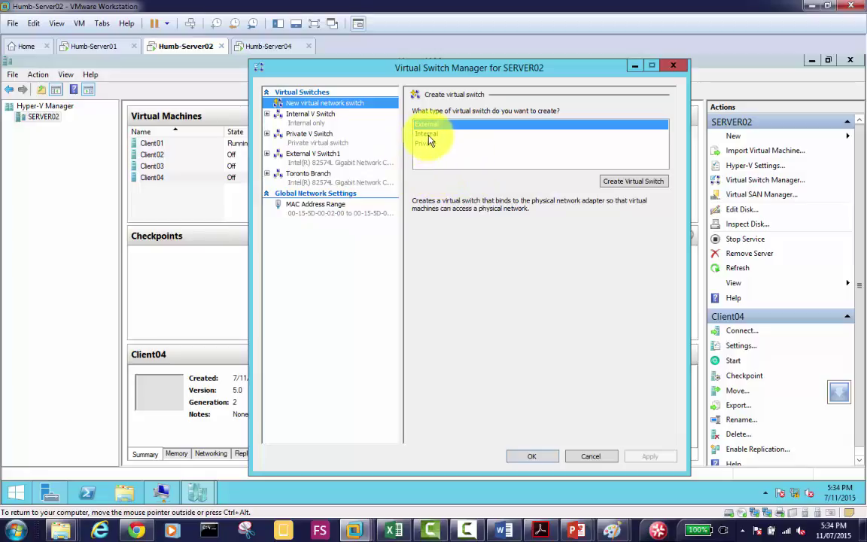
left_click(430, 144)
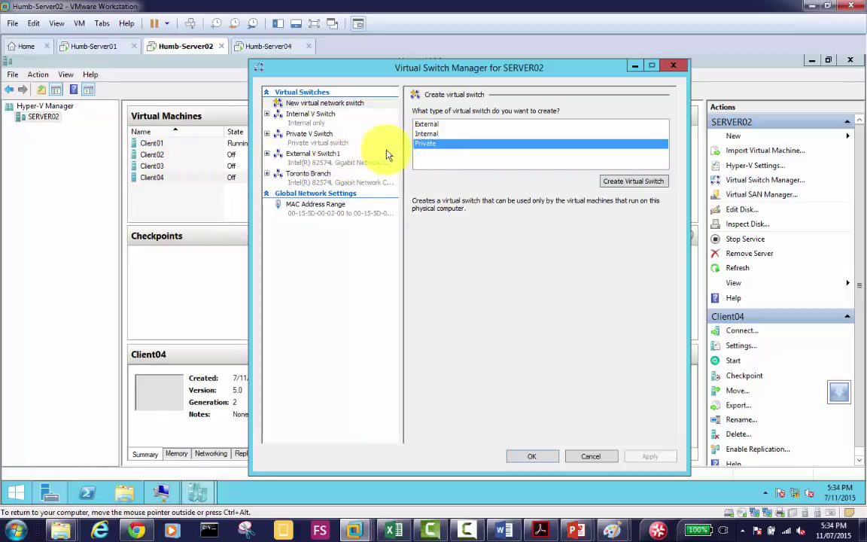
left_click(426, 135)
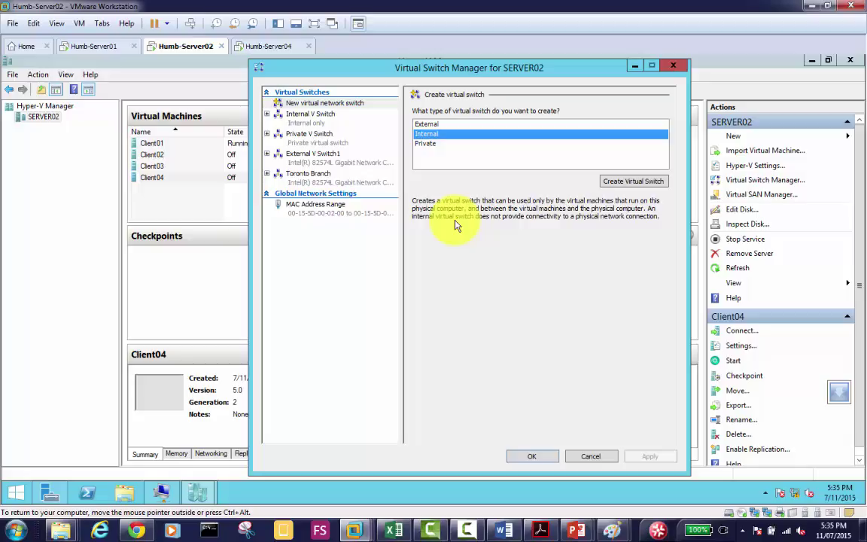
left_click(427, 144)
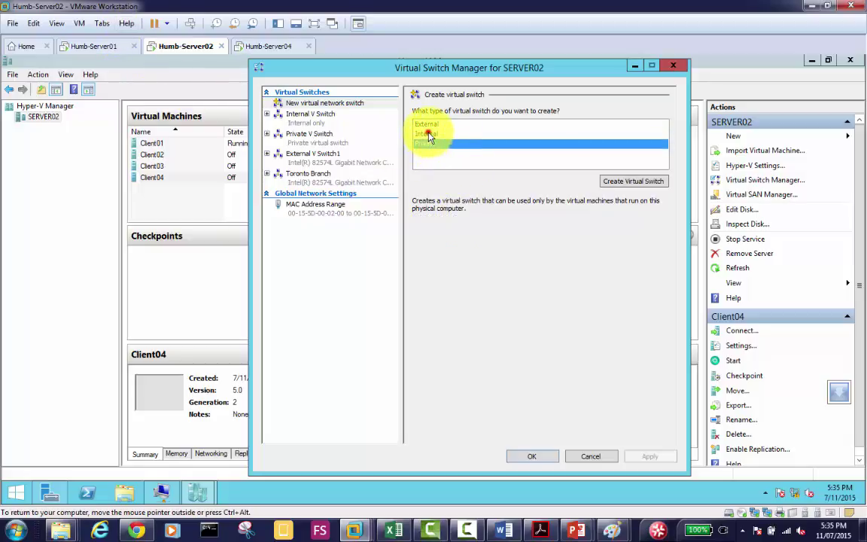
Step: Compare the Internal and External switch type descriptions, then close Virtual Switch Manager unchanged
left_click(426, 133)
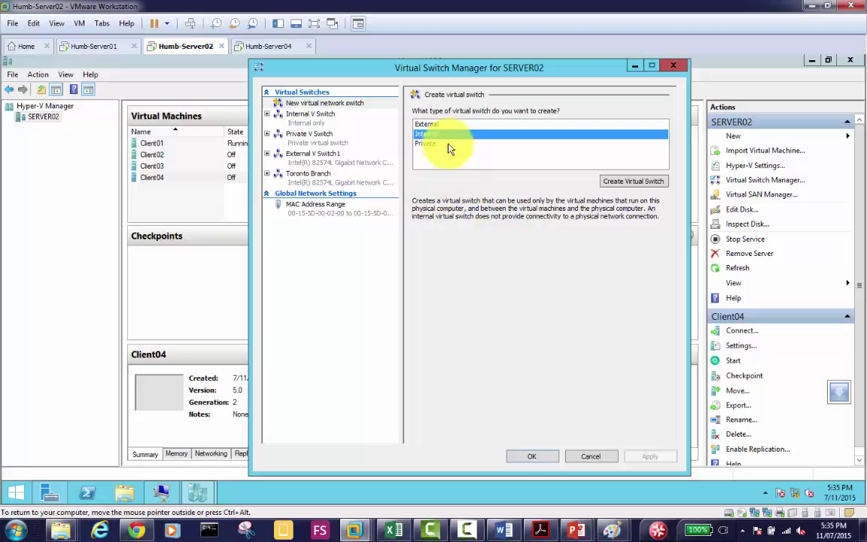
left_click(429, 123)
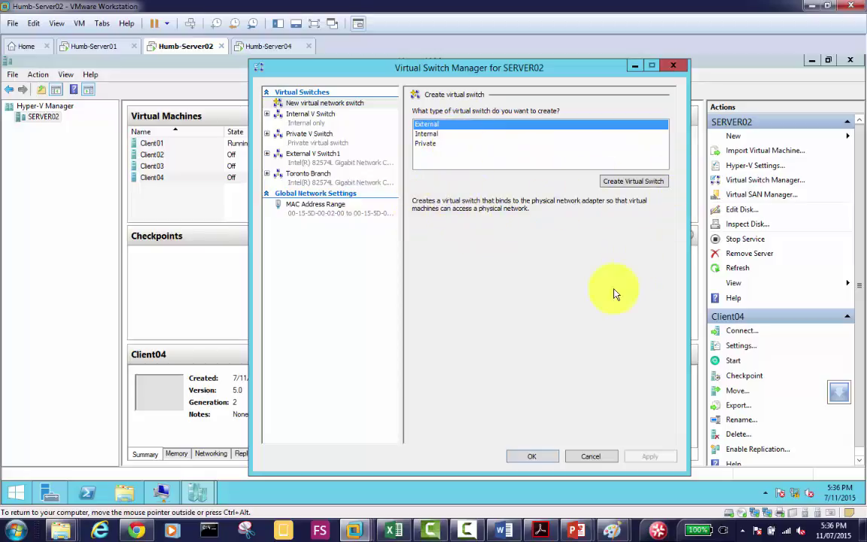
left_click(532, 457)
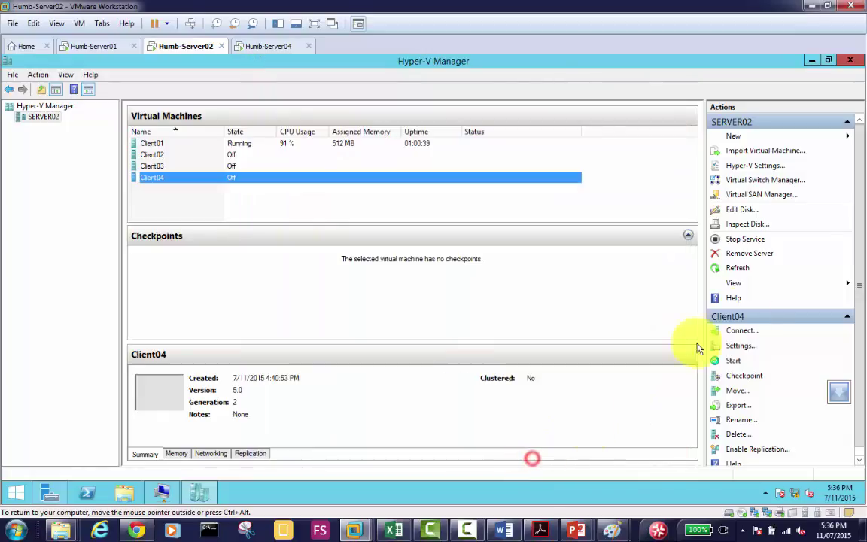
Step: Open Virtual SAN Manager for SERVER02, then bring the Paint disk diagram forward
left_click(761, 196)
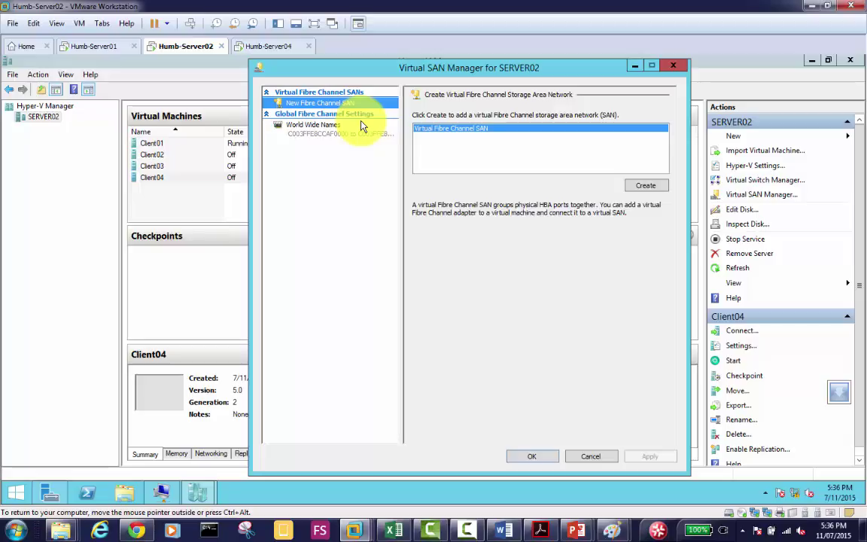
mouse_move(611, 531)
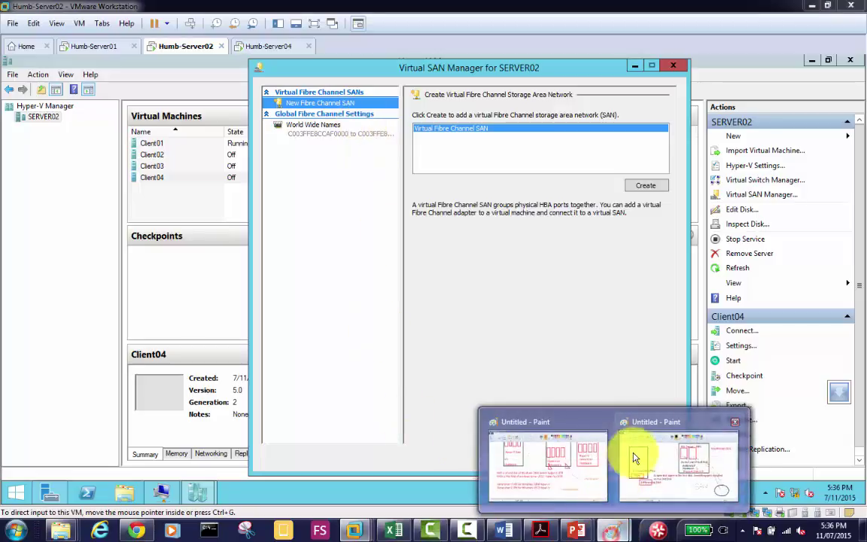
left_click(662, 464)
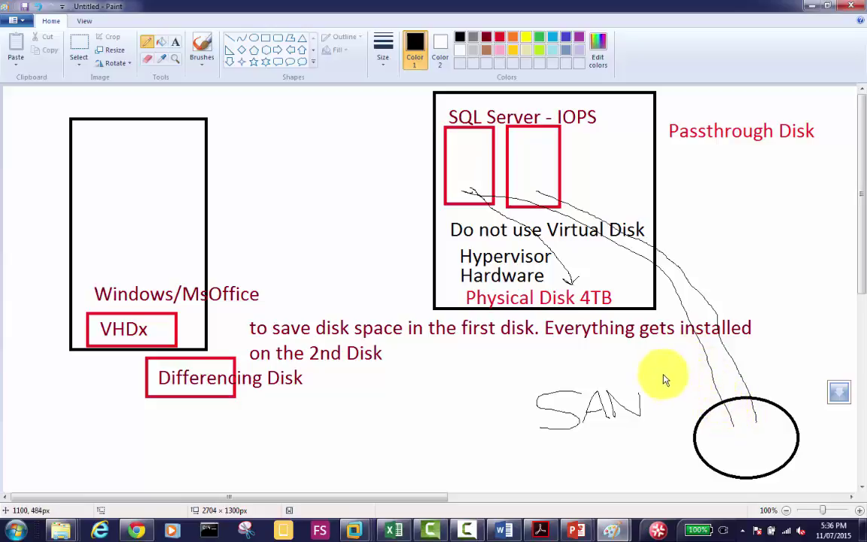
Step: Sketch a stroke above the SAN circle, add two triangles beside 'Physical Disk 4TB', and minimise Paint
mouse_move(660, 366)
left_mouse_down()
mouse_move(736, 359)
mouse_move(749, 372)
mouse_move(657, 366)
left_mouse_up()
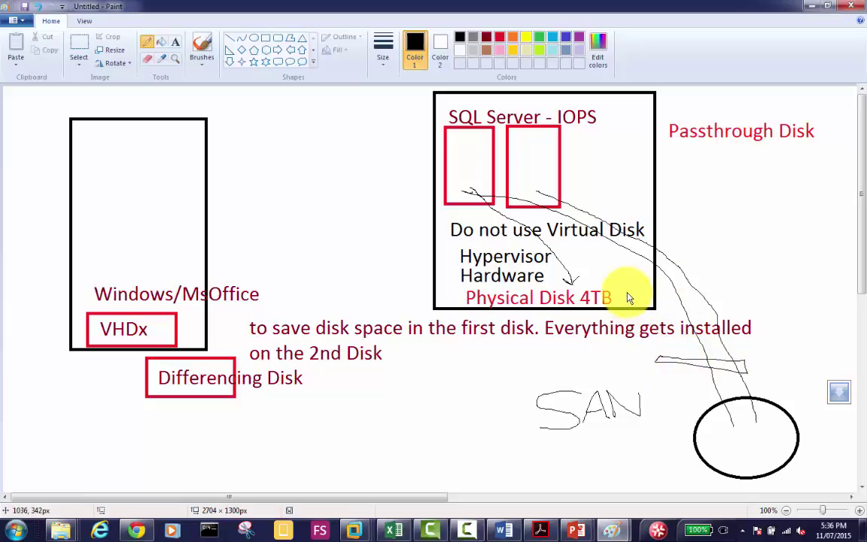
left_click(230, 51)
left_click_drag(634, 295, 655, 325)
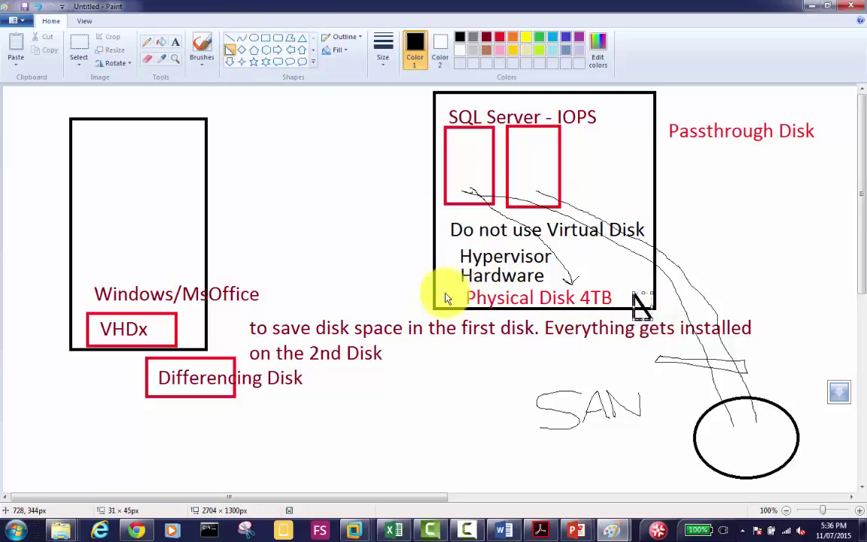
left_click_drag(452, 293, 468, 319)
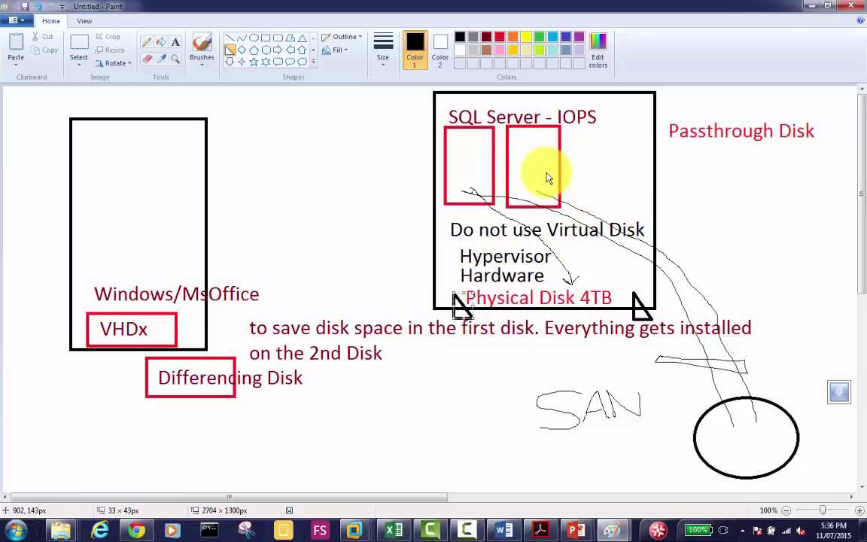
left_click(811, 9)
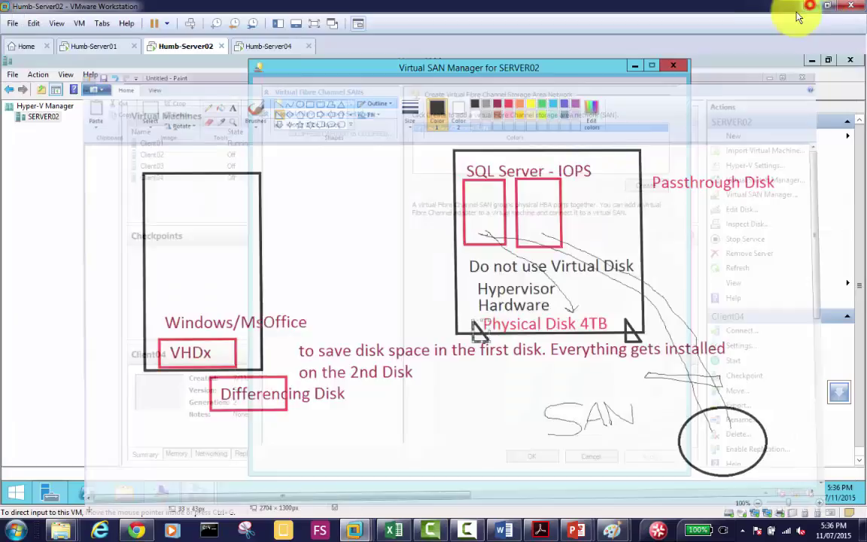
Step: Cancel Virtual SAN Manager, reopen it, and cancel again to show SERVER02's VM list
left_click(576, 456)
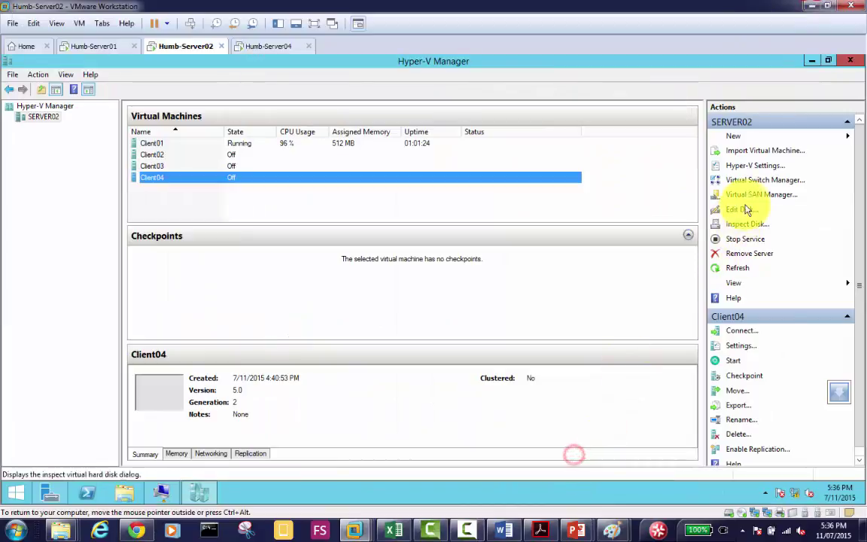
left_click(751, 194)
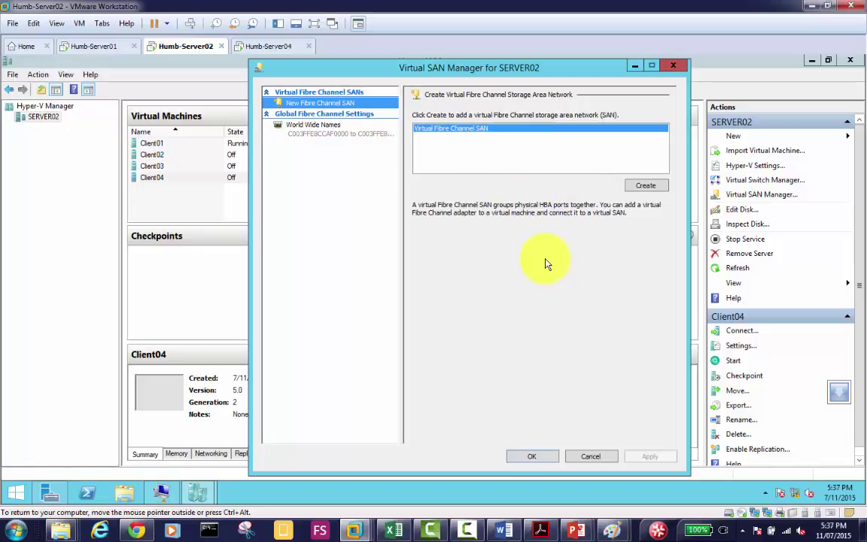
left_click(586, 457)
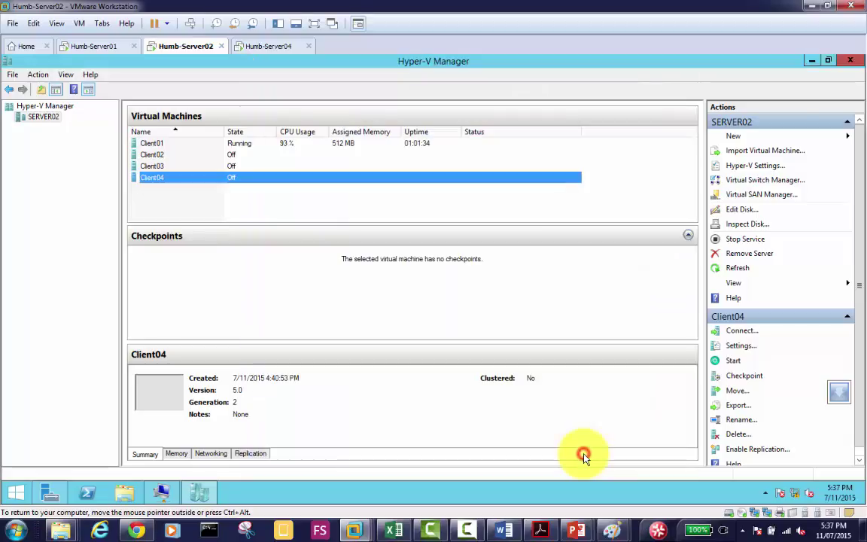
left_click(466, 529)
left_click(807, 487)
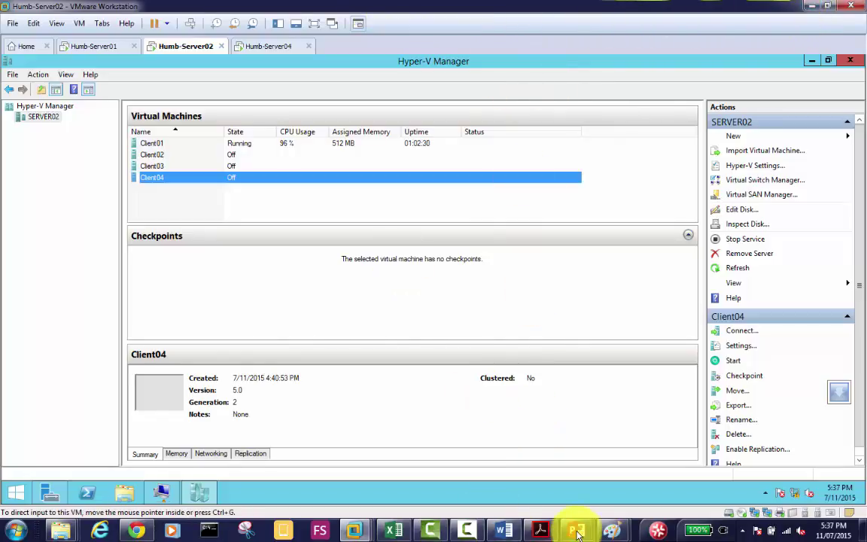
mouse_move(578, 531)
left_click(602, 451)
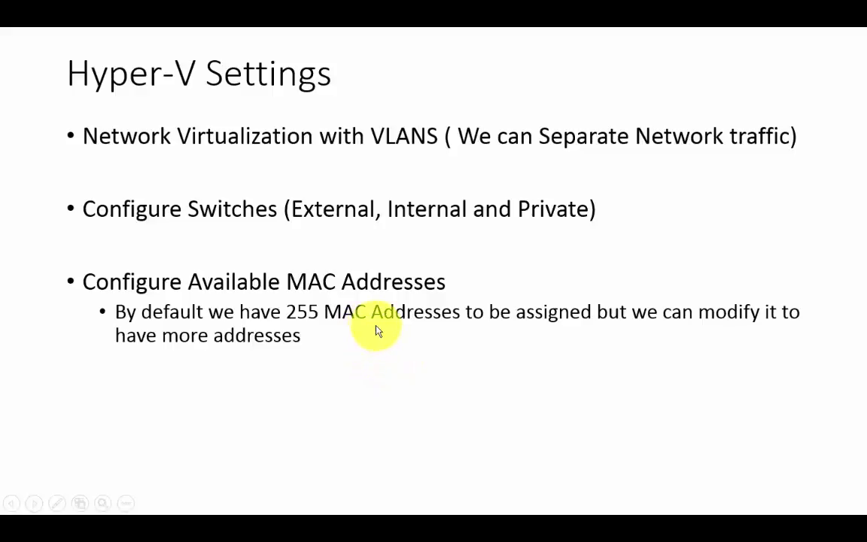
key("super")
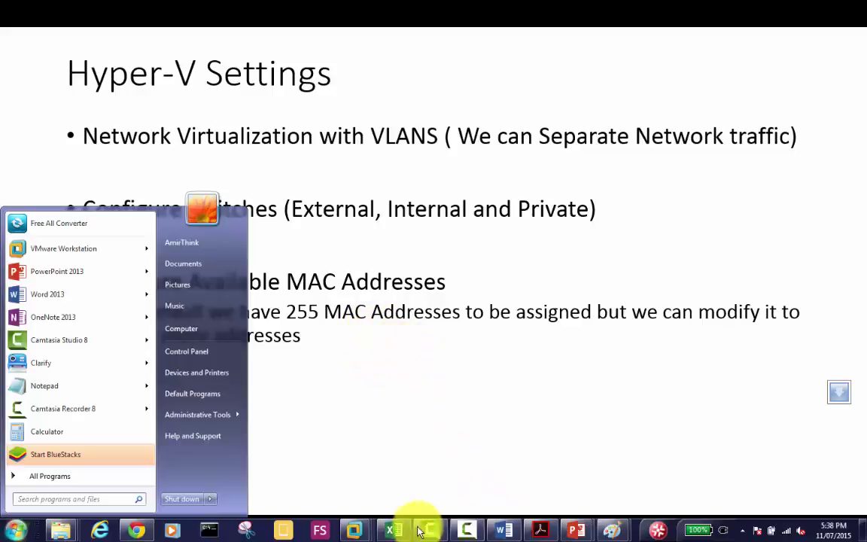
left_click(354, 522)
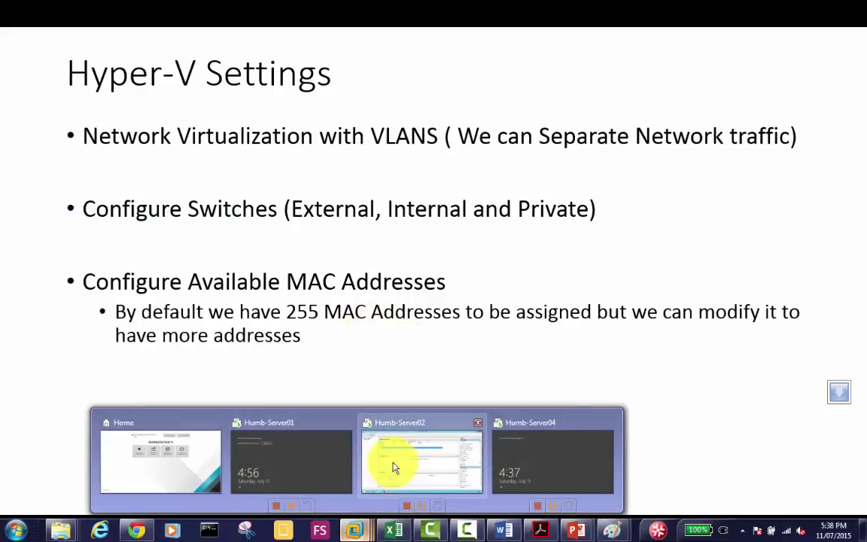
left_click(393, 465)
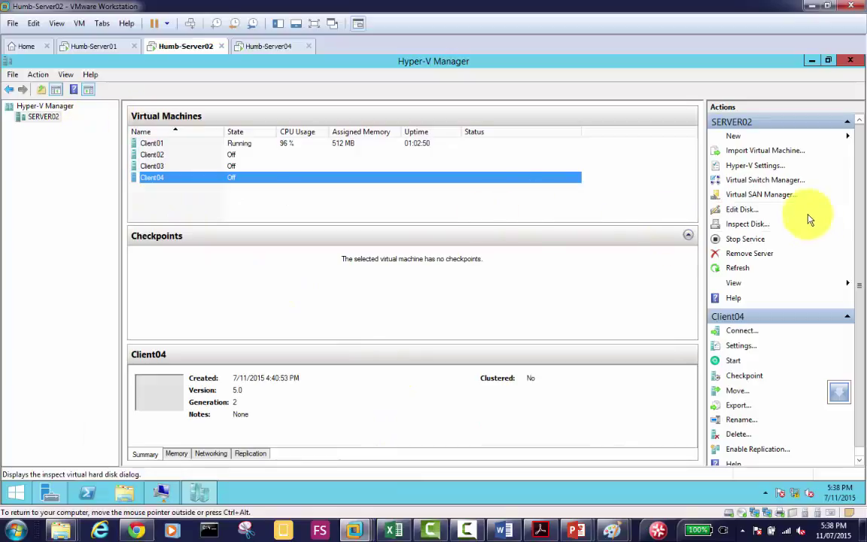
left_click(753, 181)
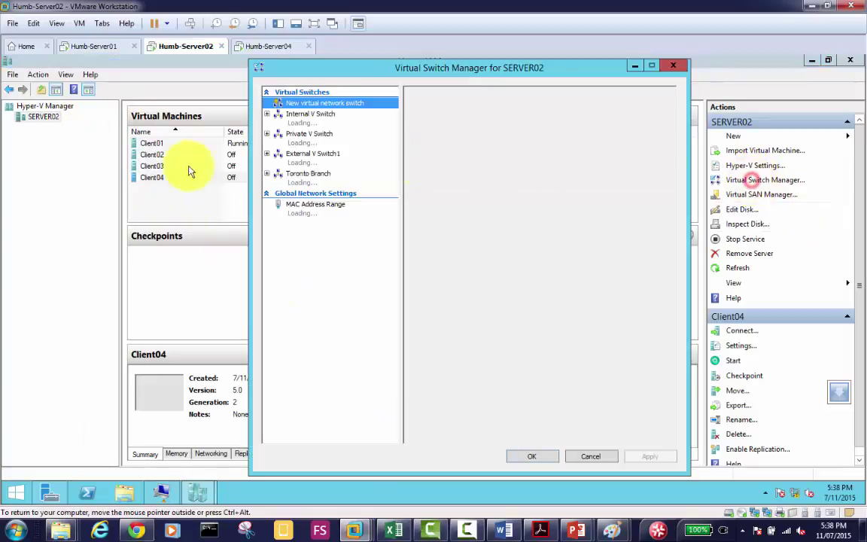
left_click(308, 211)
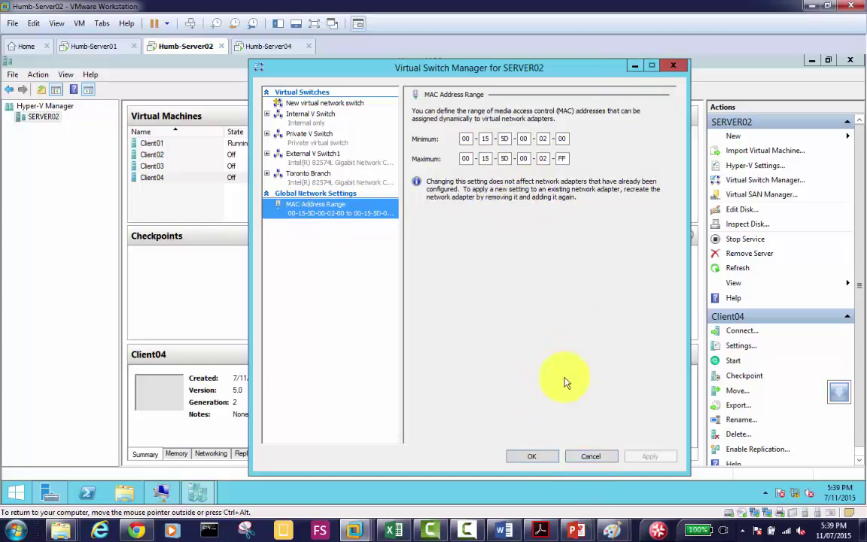
left_click(591, 458)
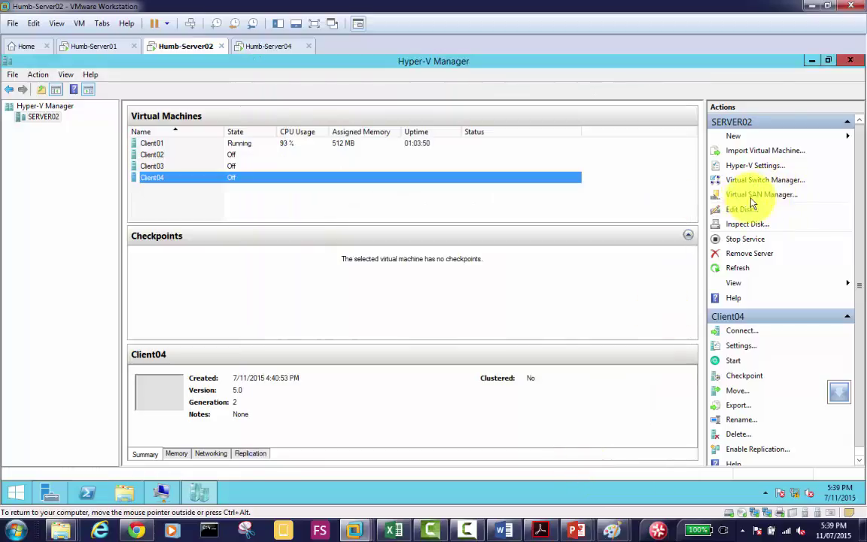
Step: Bring back the slide show and advance to the Virtual Hard Disk Properties slide
mouse_move(575, 527)
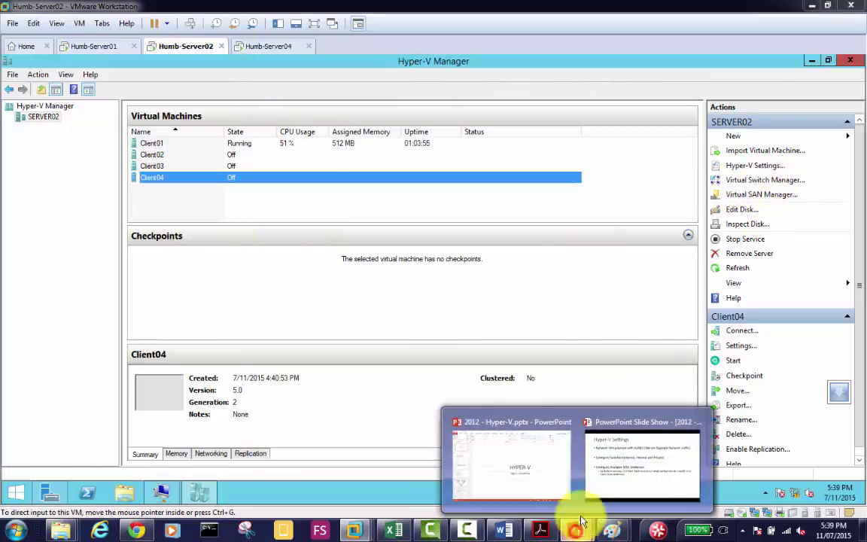
left_click(618, 471)
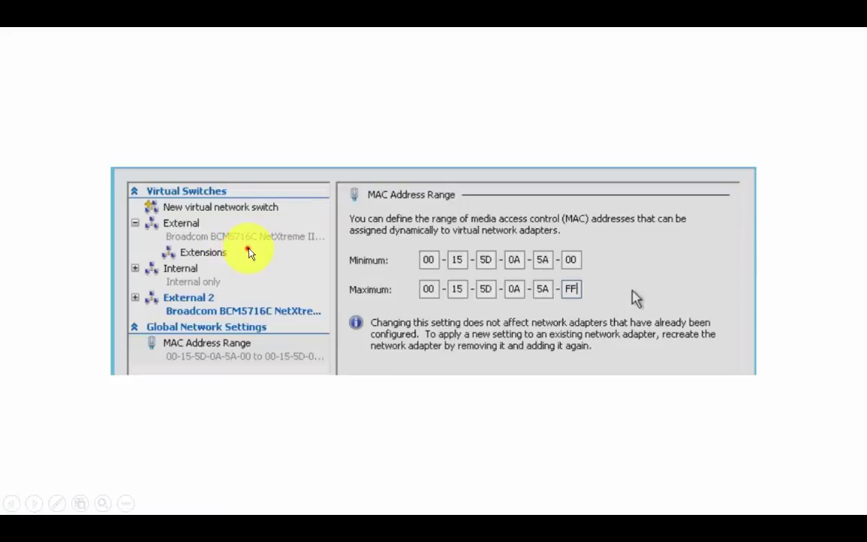
left_click(248, 251)
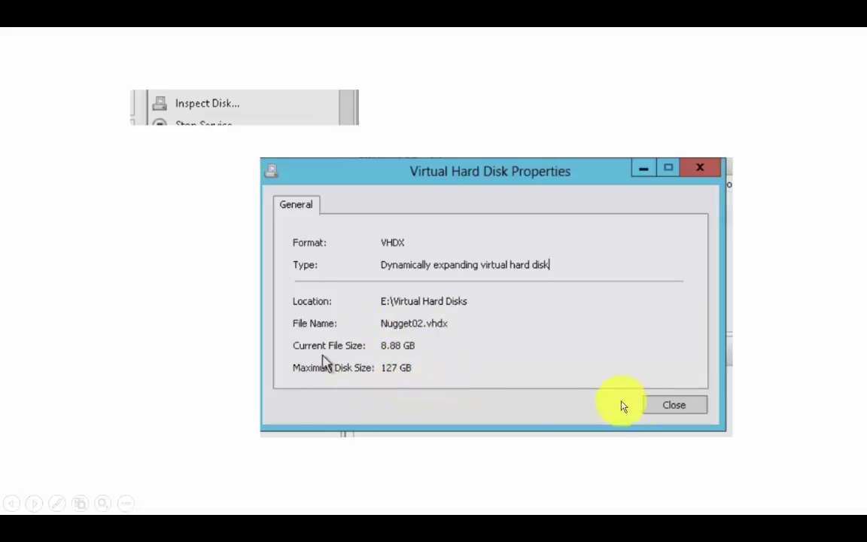
Step: Switch back to the Humb-Server02 virtual machine window
key("super")
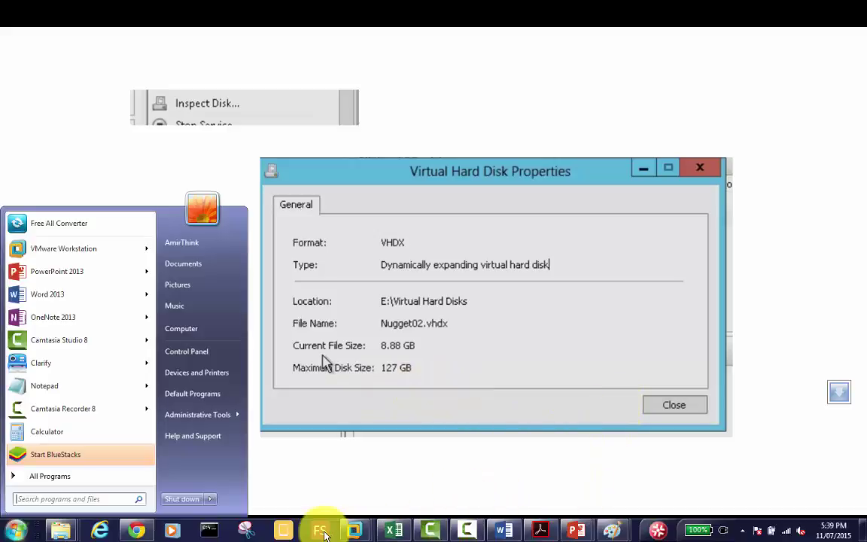
left_click(352, 530)
left_click(400, 470)
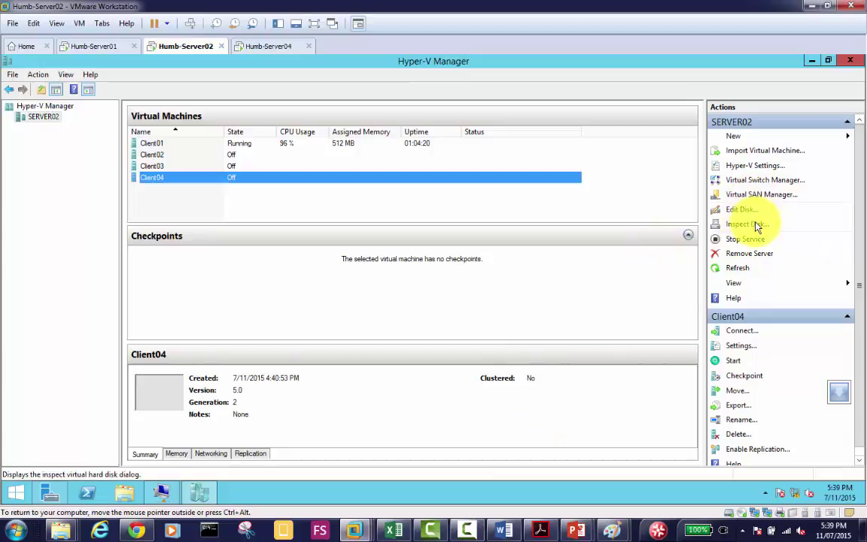
Step: Select Client01 and start Inspect Disk, then cancel the file chooser
left_click(168, 166)
left_click(164, 178)
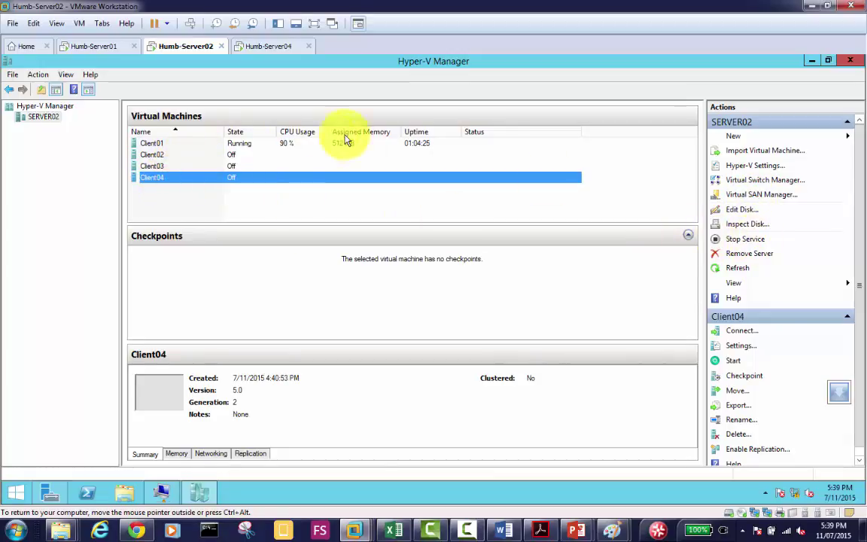
left_click(231, 145)
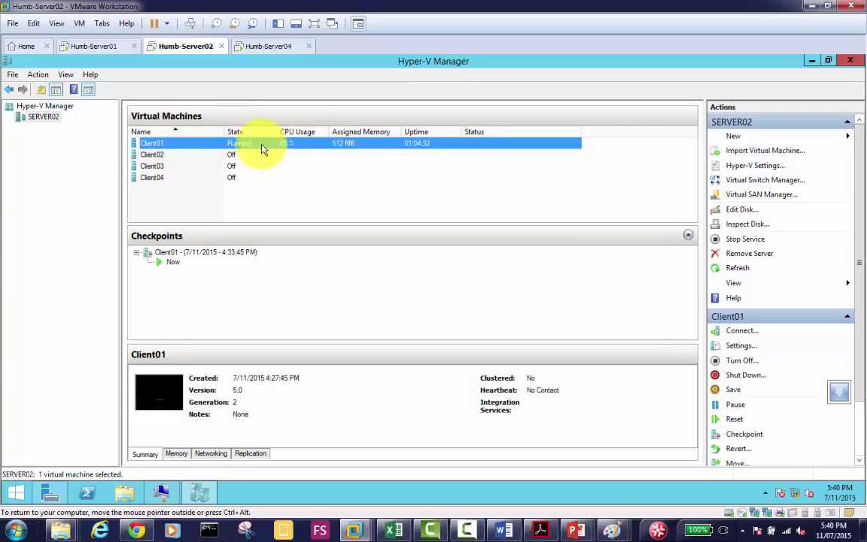
left_click(741, 226)
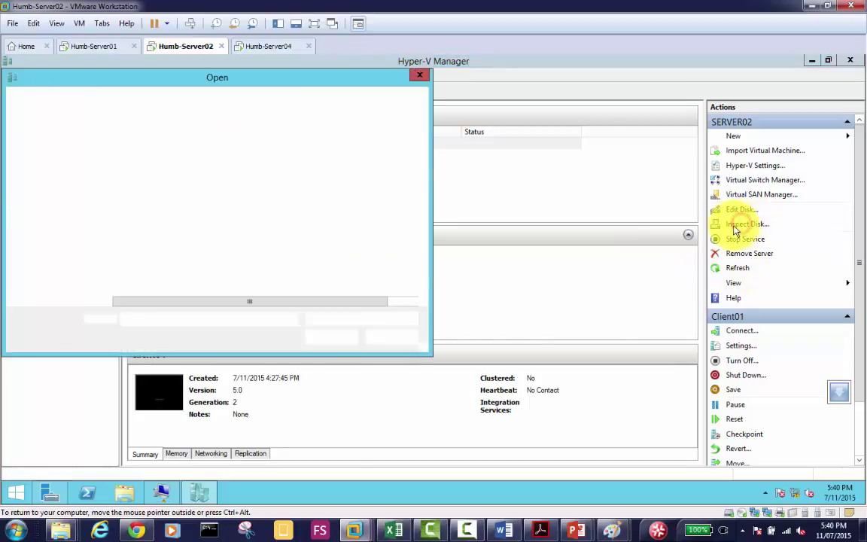
left_click_drag(188, 76, 468, 120)
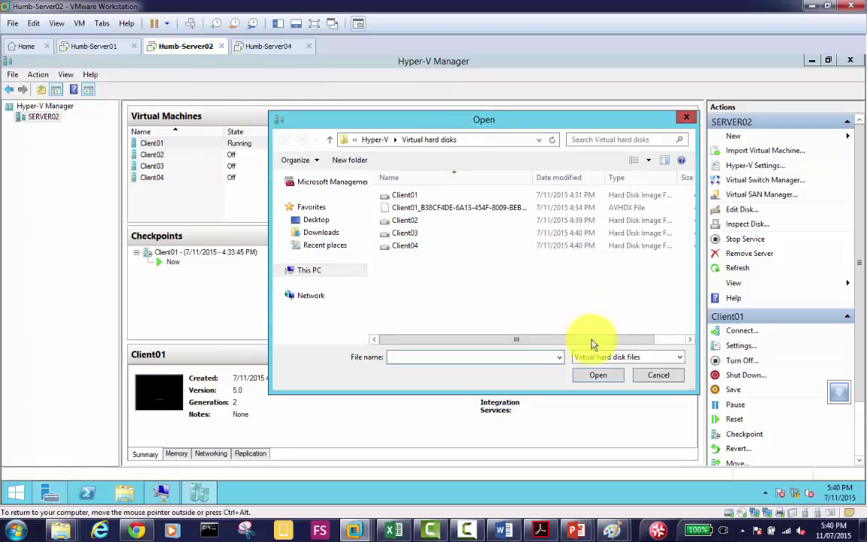
left_click(656, 376)
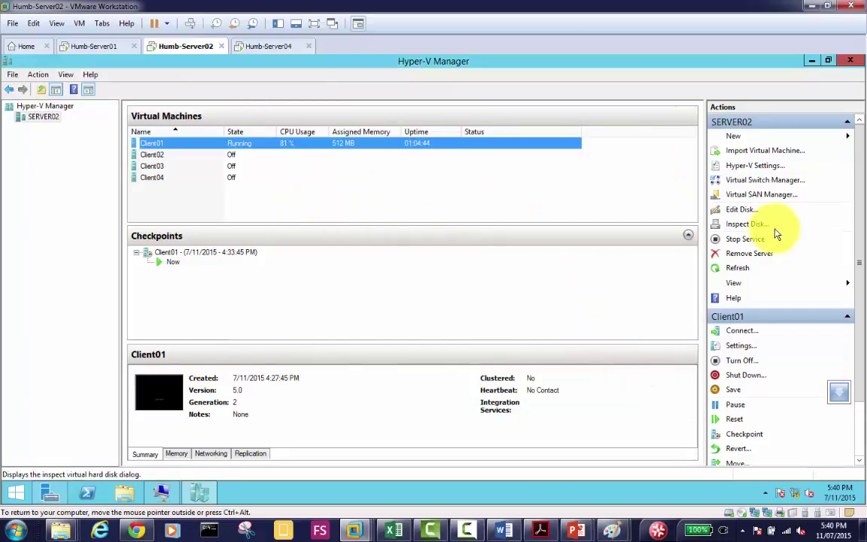
Step: Inspect Client02.vhdx, noting its 4 MB dynamically expanding size, then close its properties
left_click(747, 223)
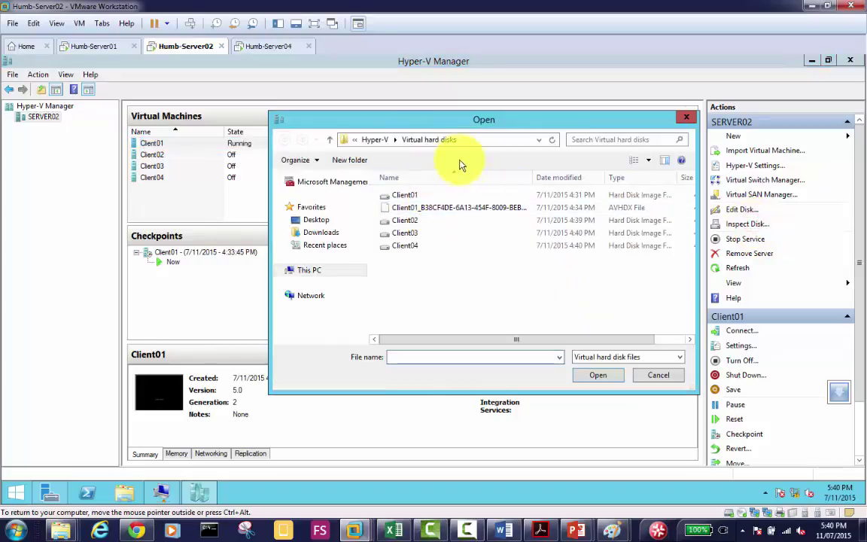
left_click(512, 140)
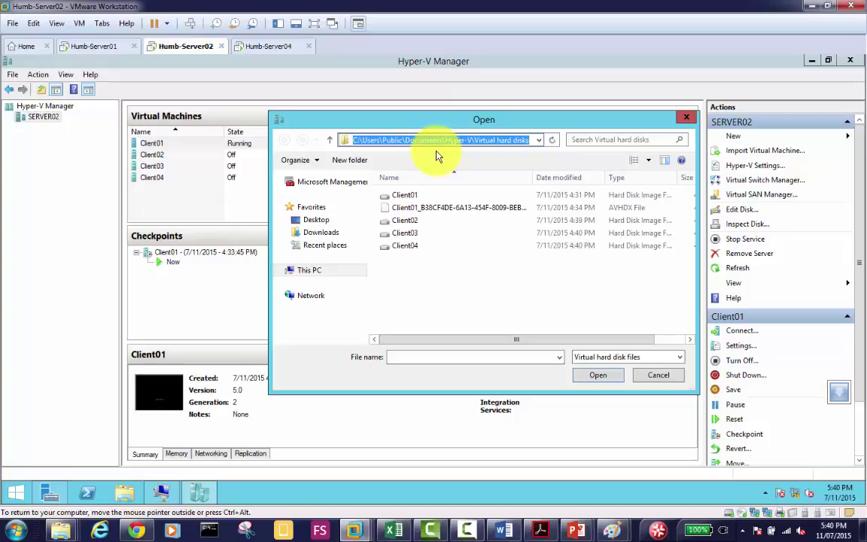
double_click(406, 222)
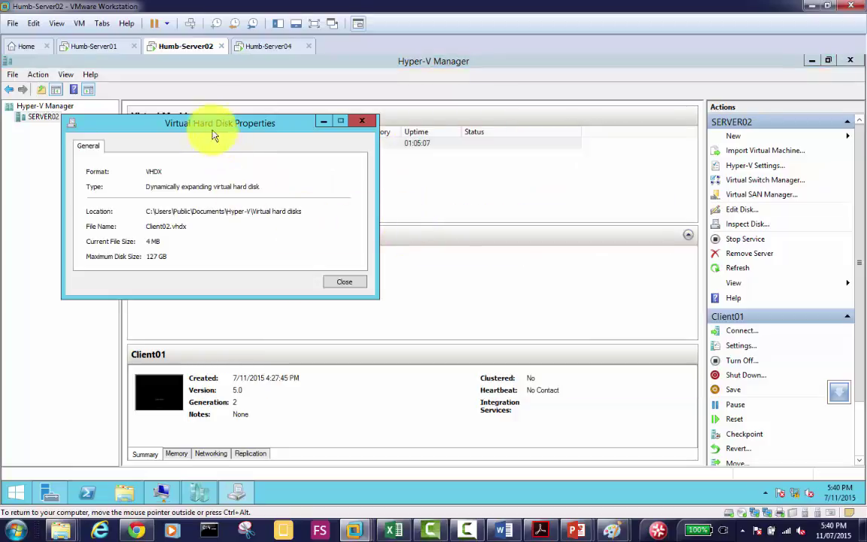
left_click_drag(213, 124, 337, 153)
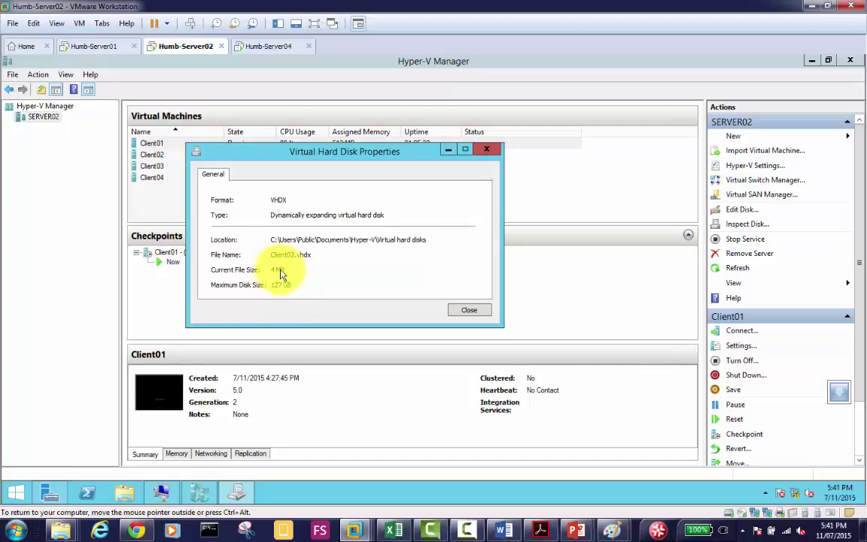
left_click_drag(285, 271, 270, 269)
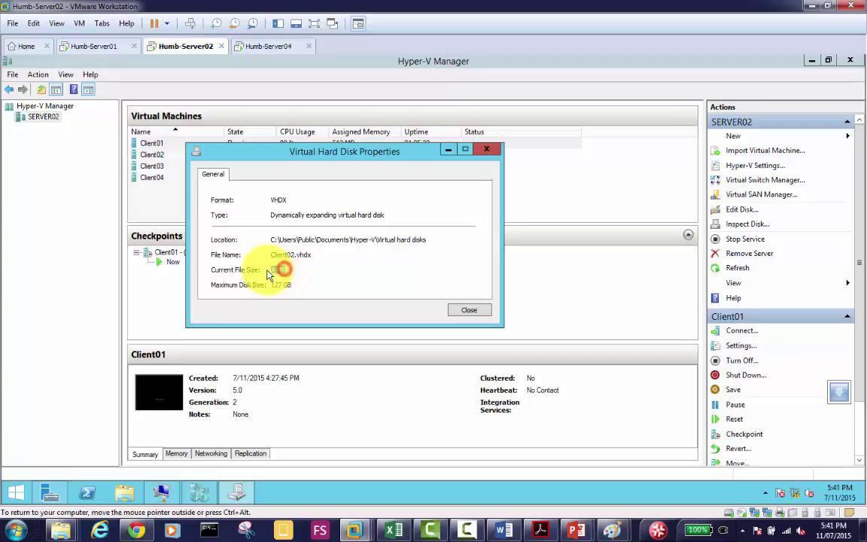
left_click(468, 310)
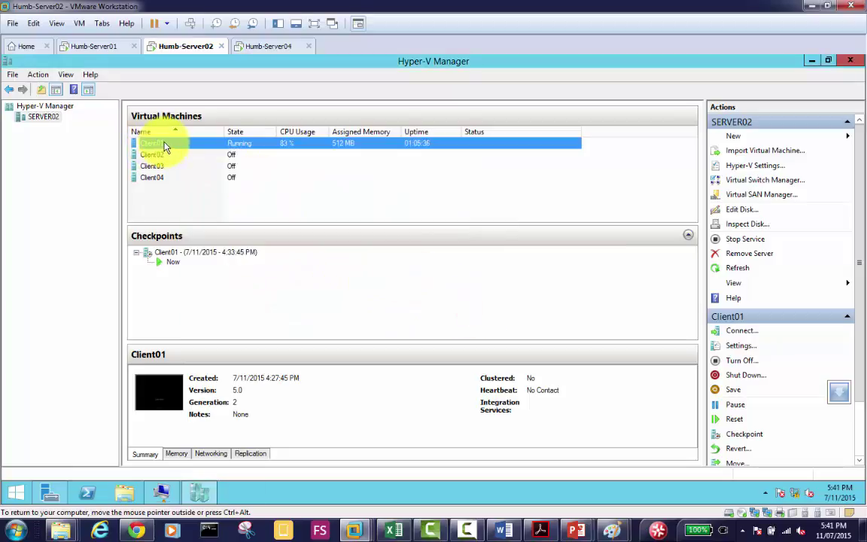
Step: Inspect Client01.vhdx, noting its 4 MB of 127 GB, then close its properties
left_click(745, 224)
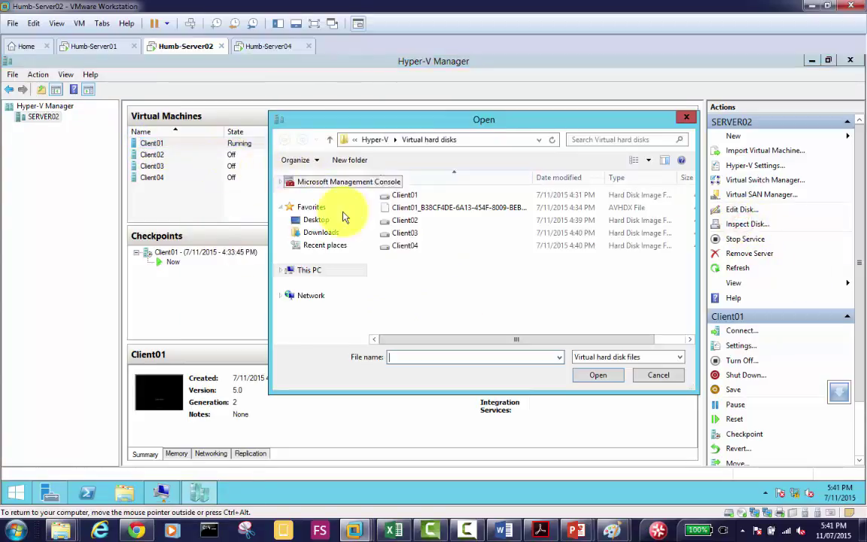
double_click(407, 195)
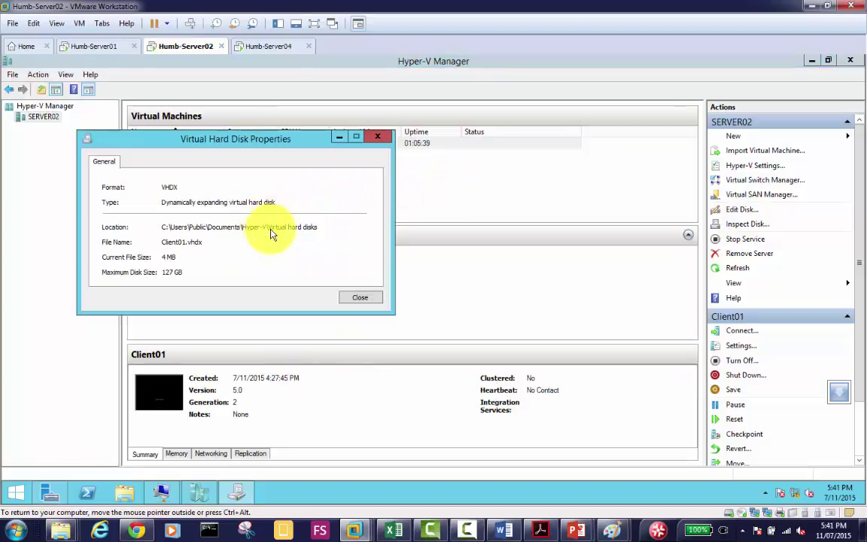
double_click(174, 258)
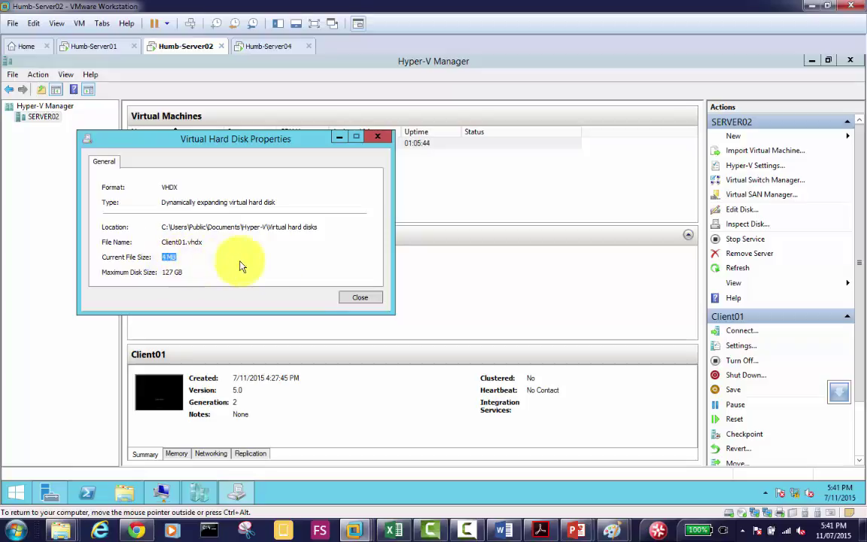
left_click(358, 298)
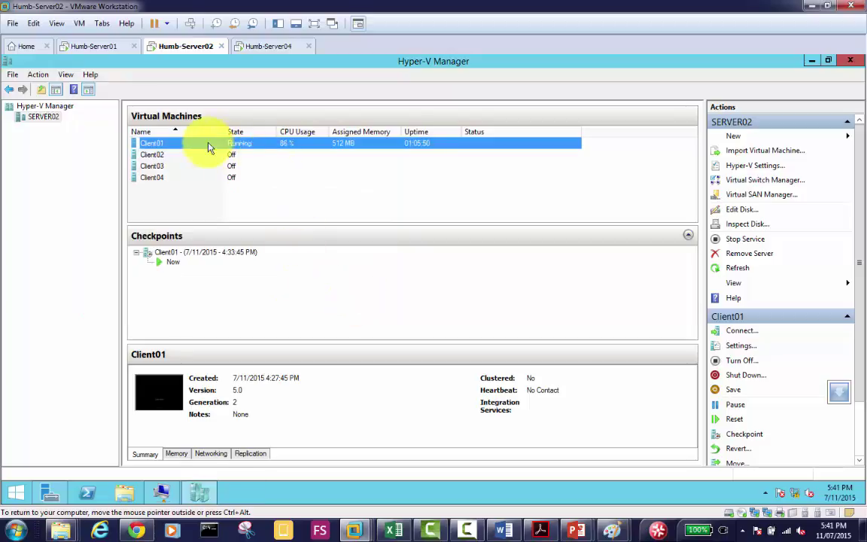
Step: Connect to Client01, attempt a shutdown, force Turn Off, and close the connection window
right_click(152, 146)
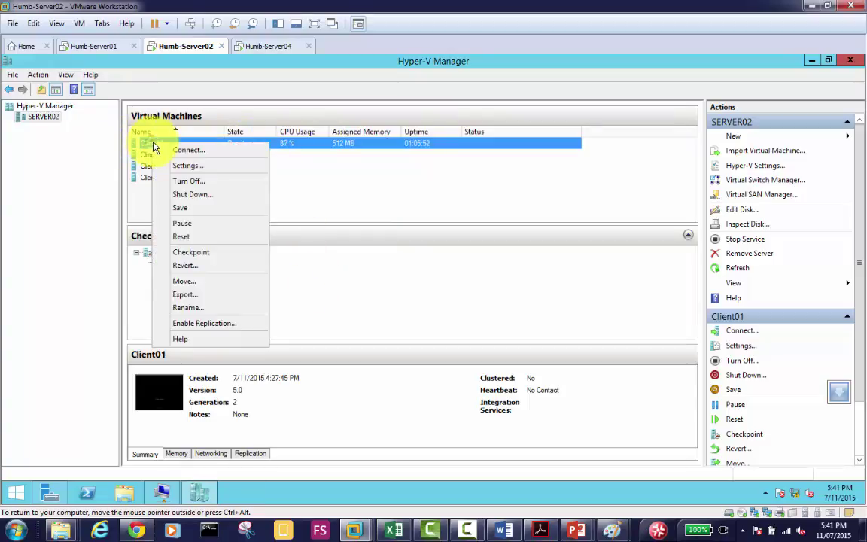
left_click(175, 149)
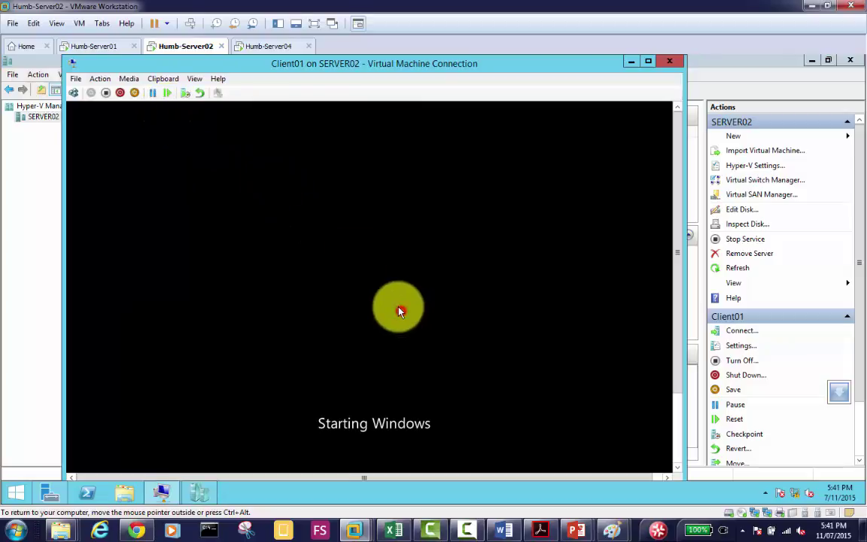
left_click(120, 92)
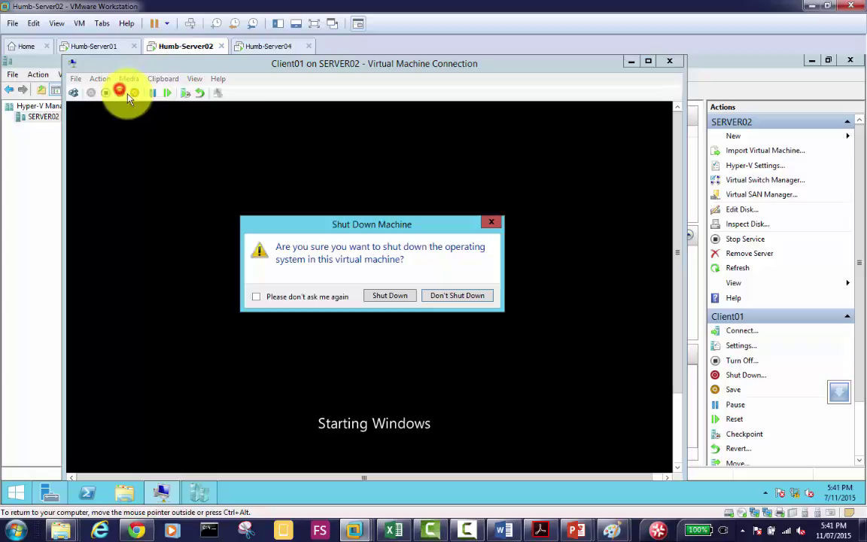
left_click(381, 295)
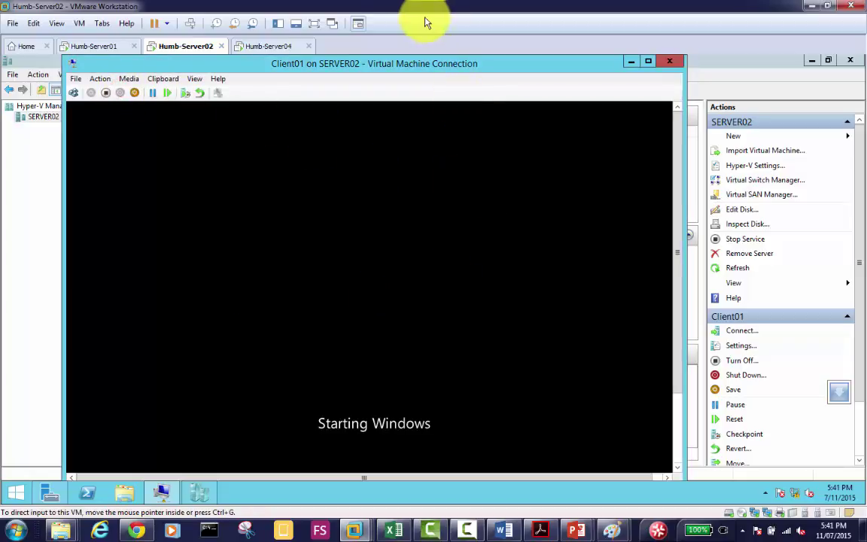
left_click(457, 338)
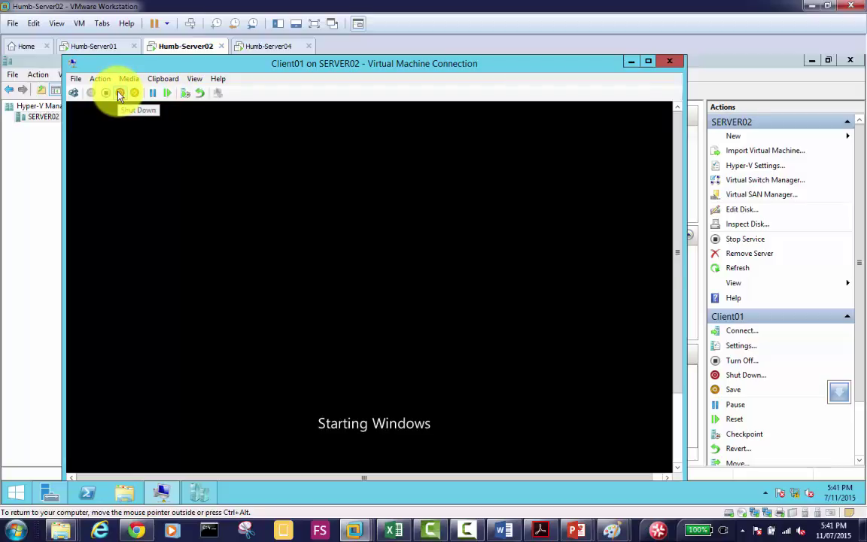
left_click(119, 94)
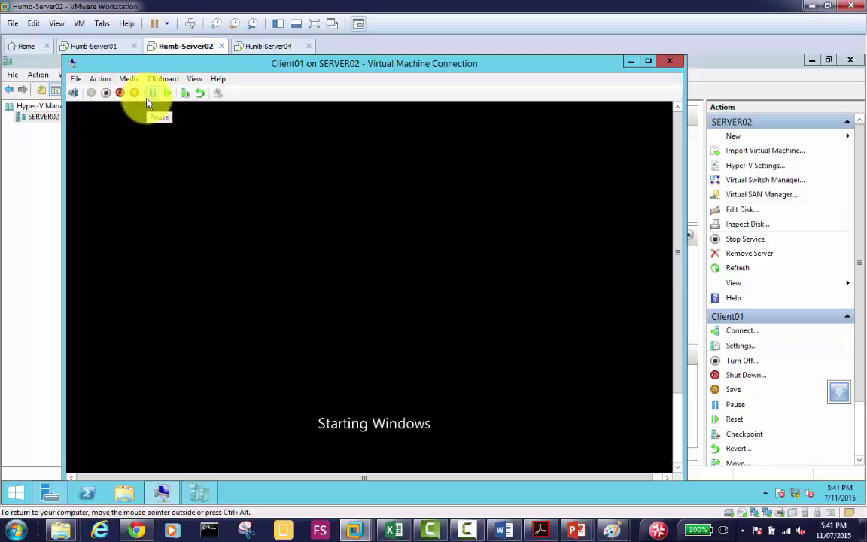
left_click(106, 94)
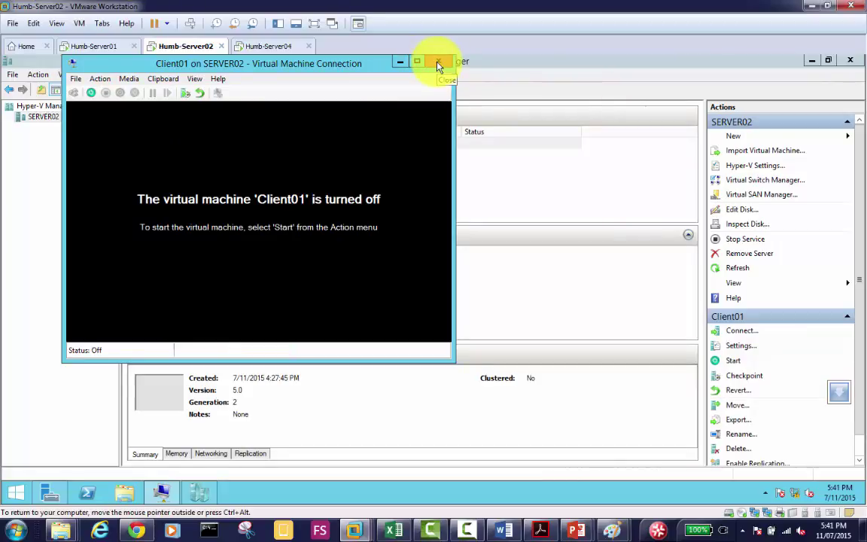
left_click(439, 65)
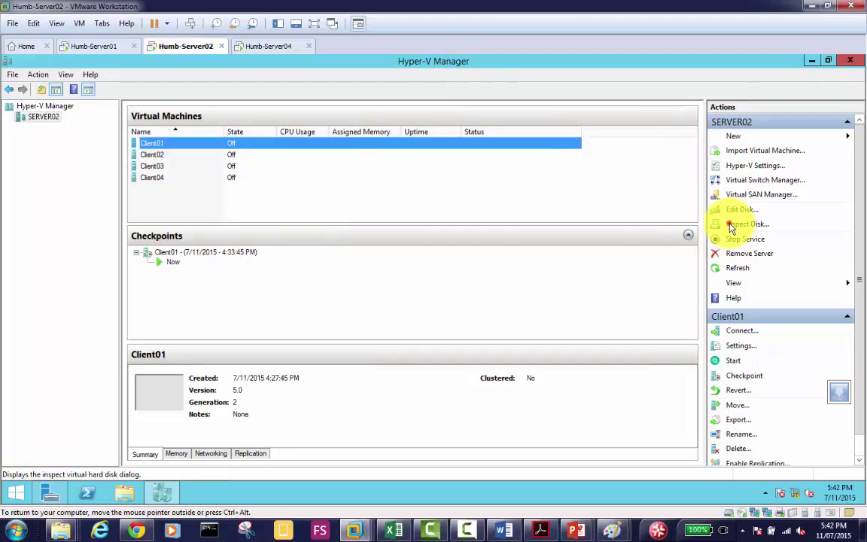
left_click(733, 224)
double_click(407, 194)
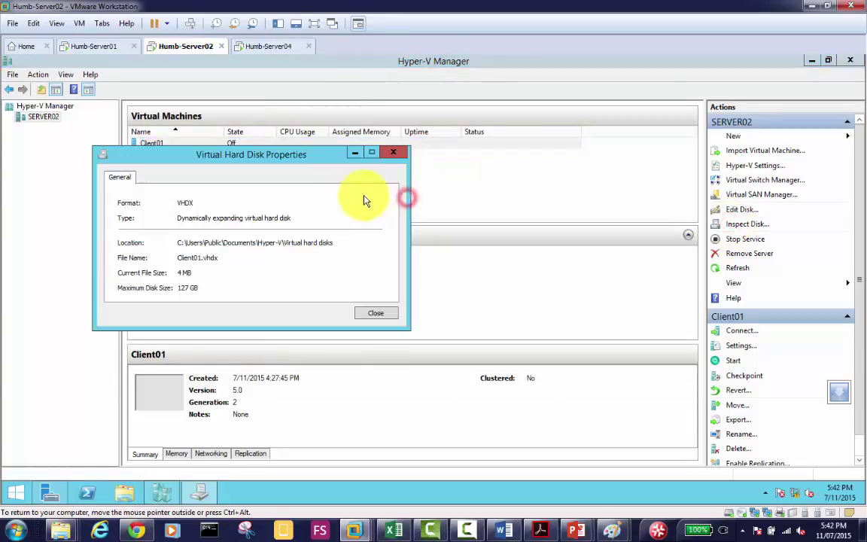
double_click(197, 257)
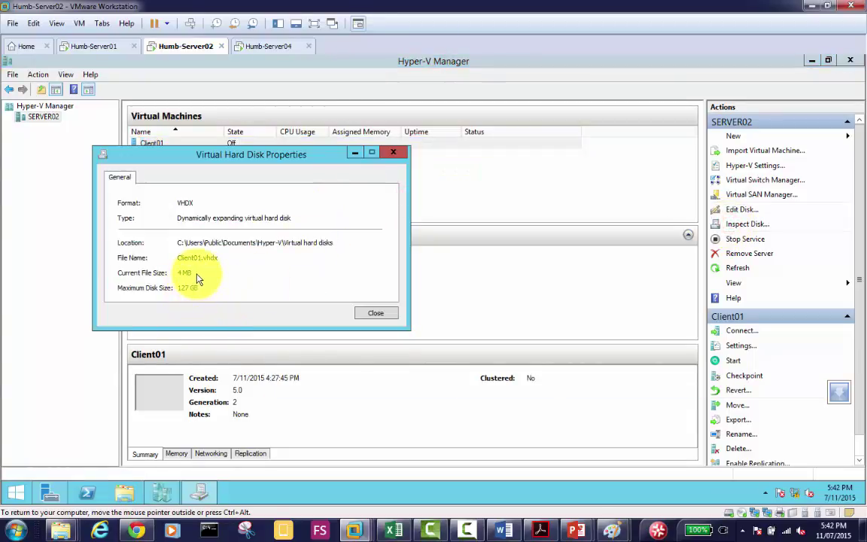
double_click(188, 273)
left_click(372, 312)
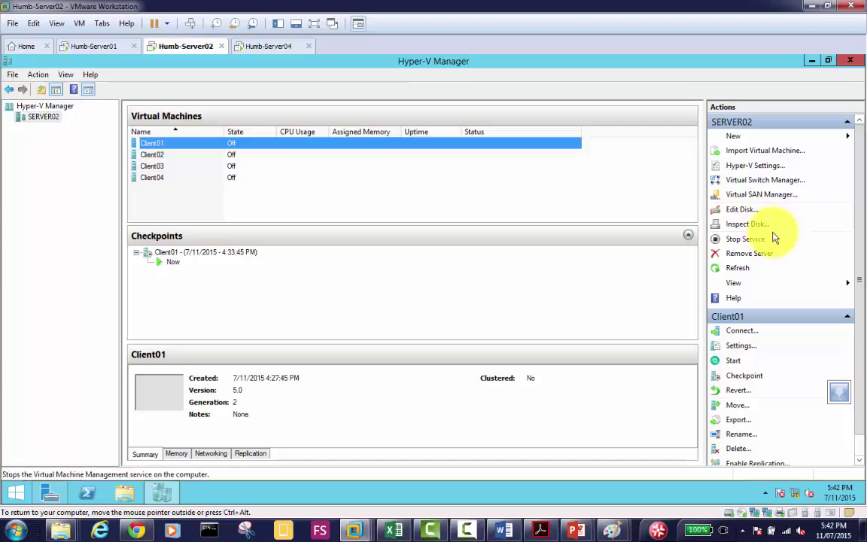
Step: Review SERVER02's Live Migrations settings (2 simultaneous migrations), then close Hyper-V Settings without saving
left_click(747, 166)
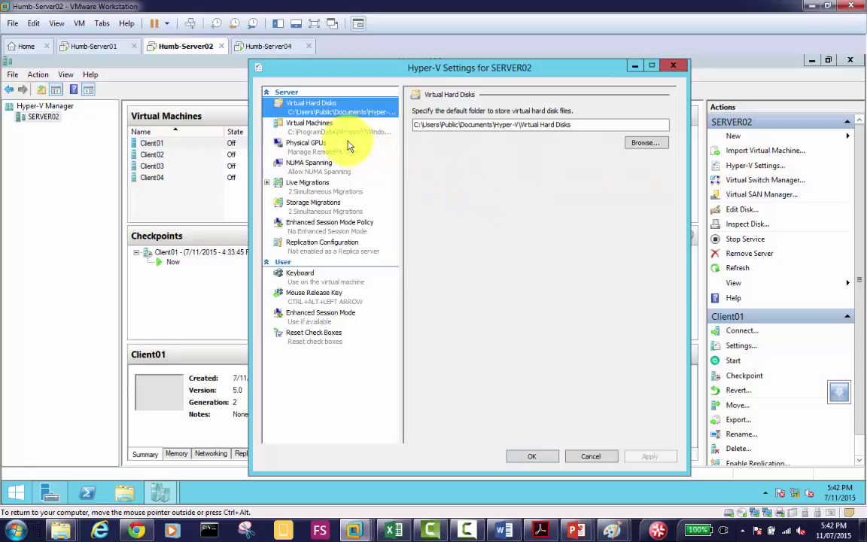
left_click(314, 185)
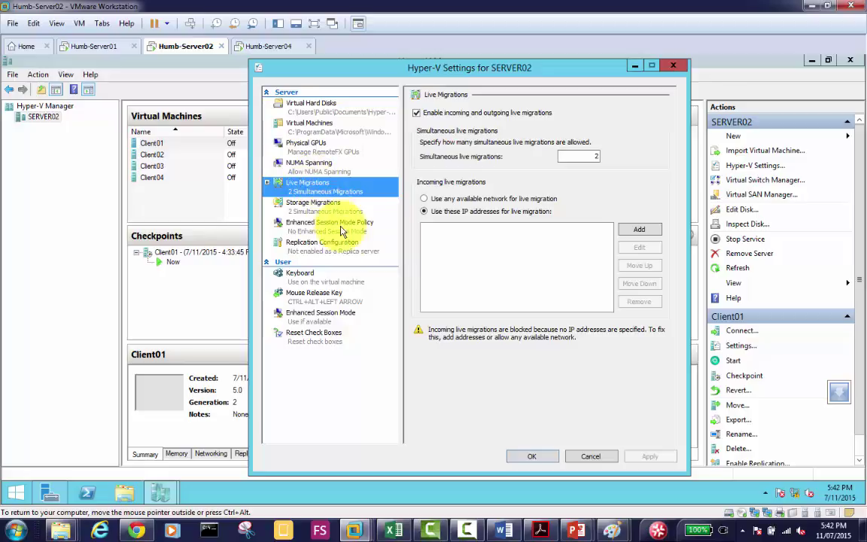
left_click(590, 456)
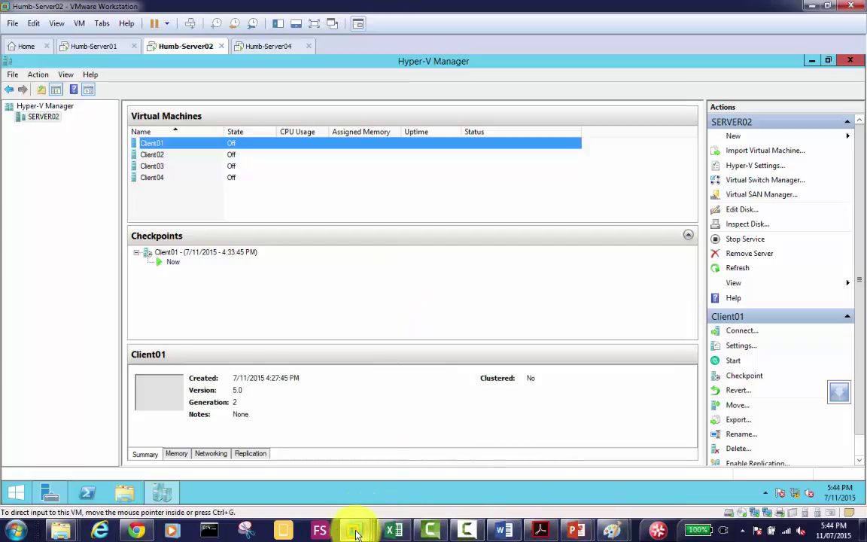
Step: Return to the PowerPoint slide show, now on the Nugget02.vhdx Virtual Hard Disk Properties slide
mouse_move(354, 531)
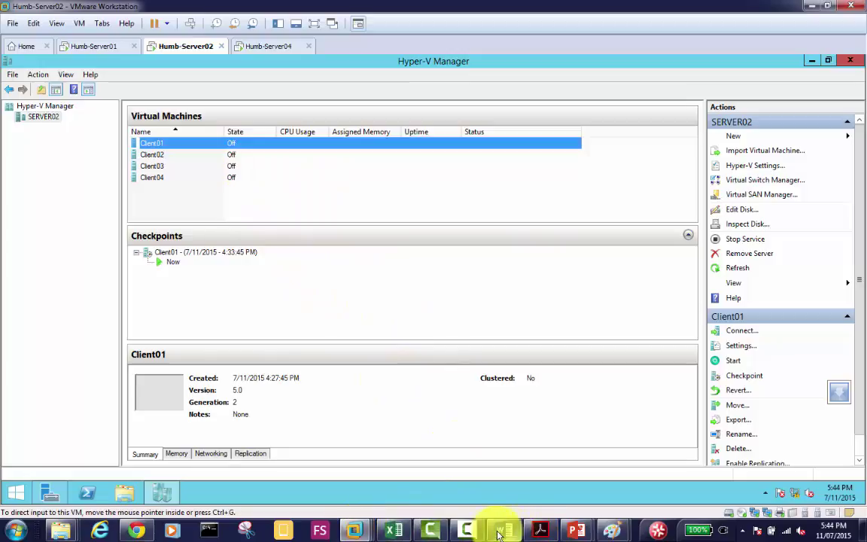
mouse_move(577, 533)
left_click(617, 474)
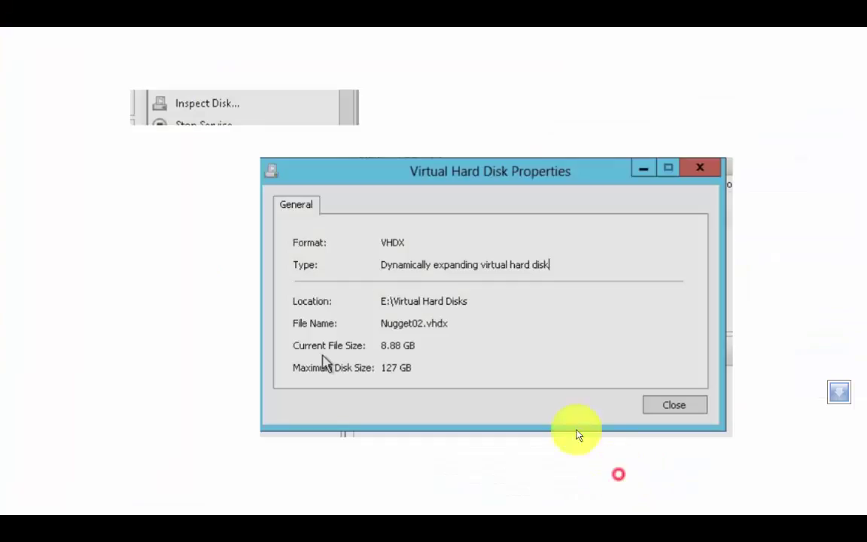
Step: Advance the slide show to the Edit Virtual Hard Disk Wizard Choose Action slide
left_click(251, 170)
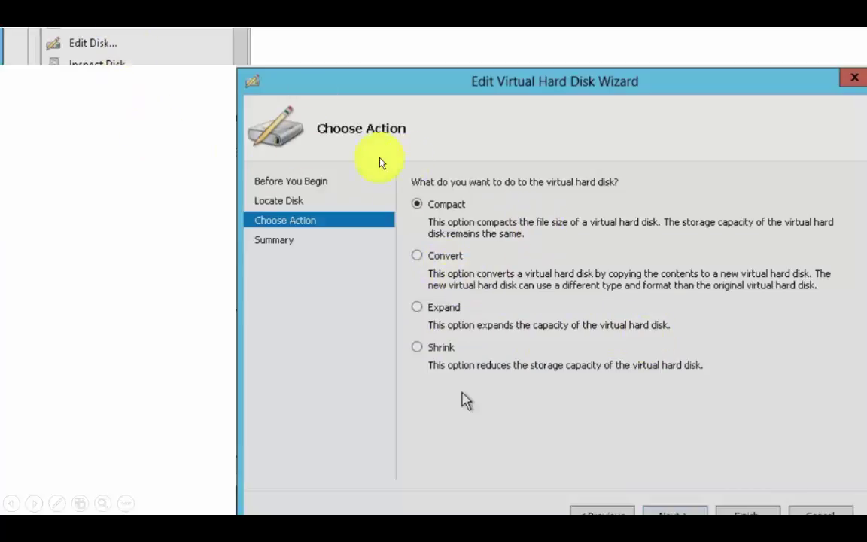
Step: Advance the slide show to the Resource Metering slide
left_click(325, 148)
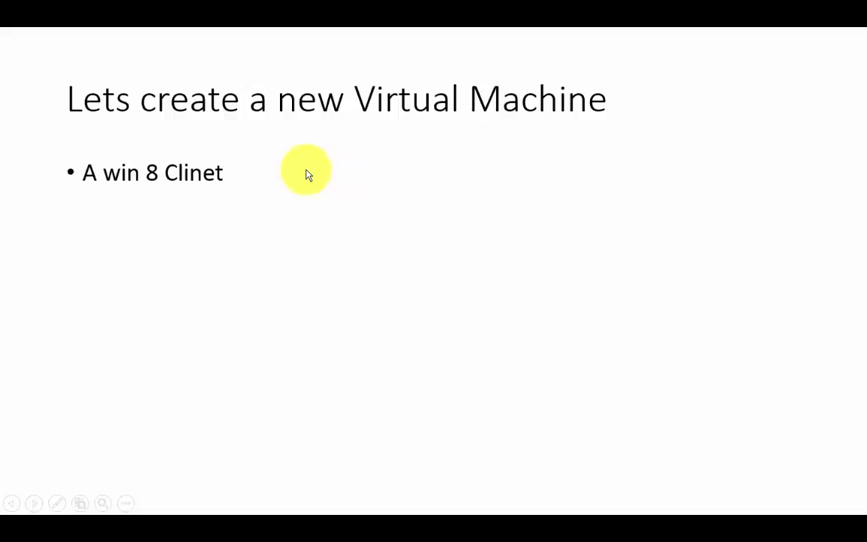
left_click(311, 169)
left_click(324, 171)
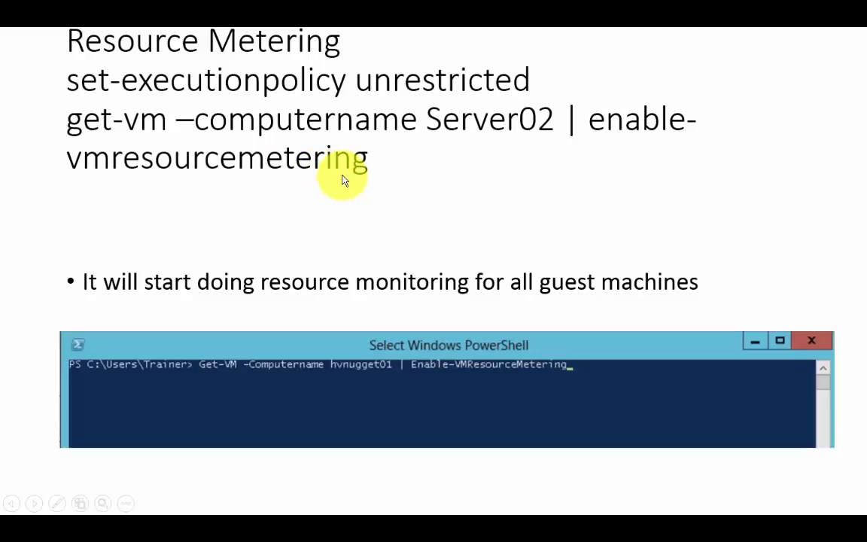
Step: Switch to the Humb-Server02 VM's Hyper-V Manager window
key("super")
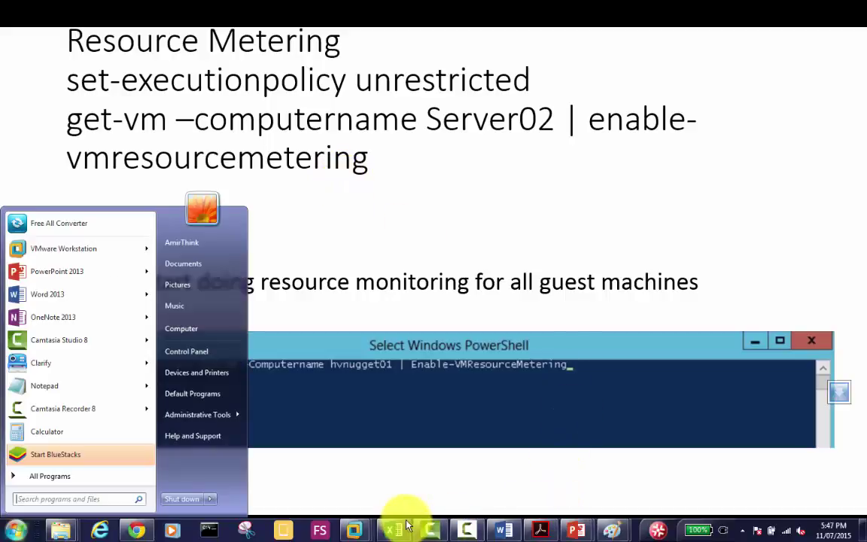
left_click(353, 529)
left_click(425, 467)
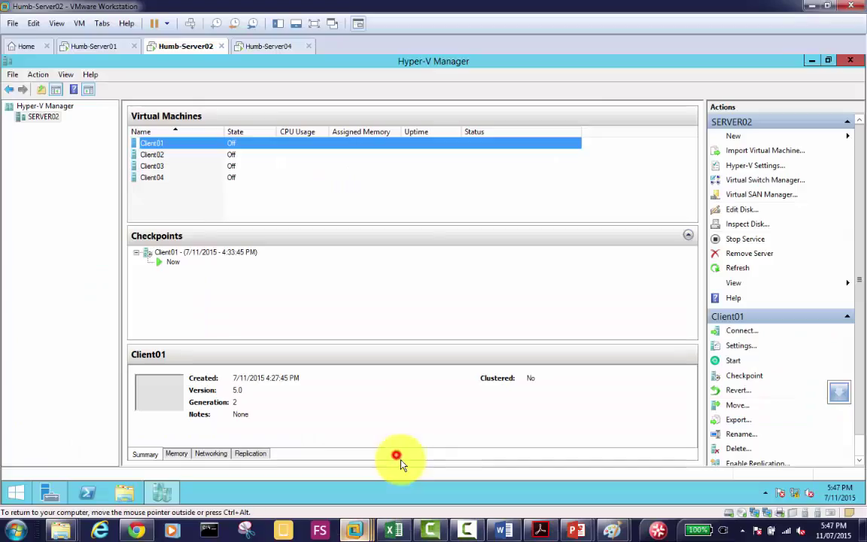
Step: Start the Edit Disk wizard and browse to the Virtual hard disks folder at Locate Disk
left_click(734, 211)
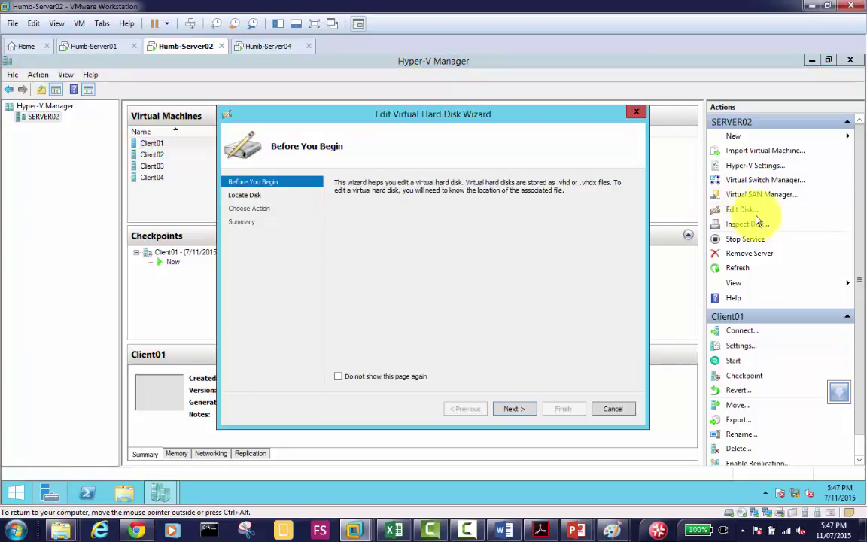
left_click(511, 410)
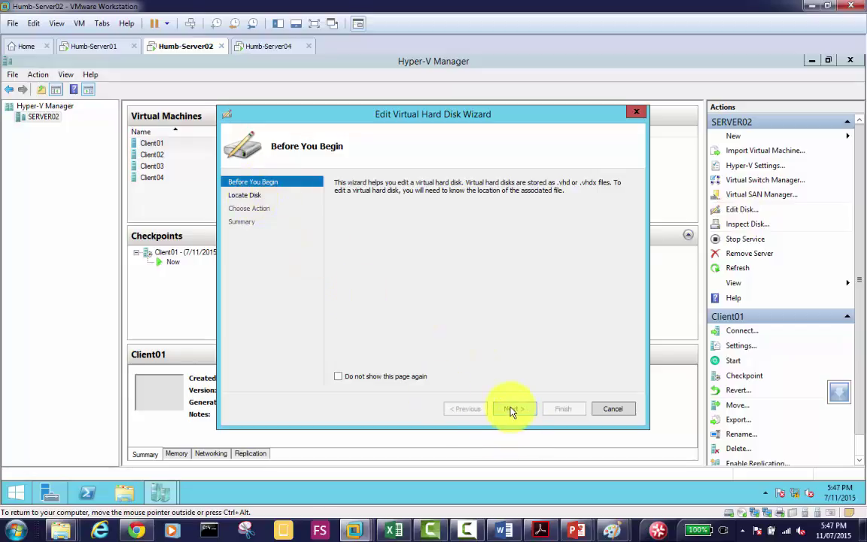
left_click(511, 409)
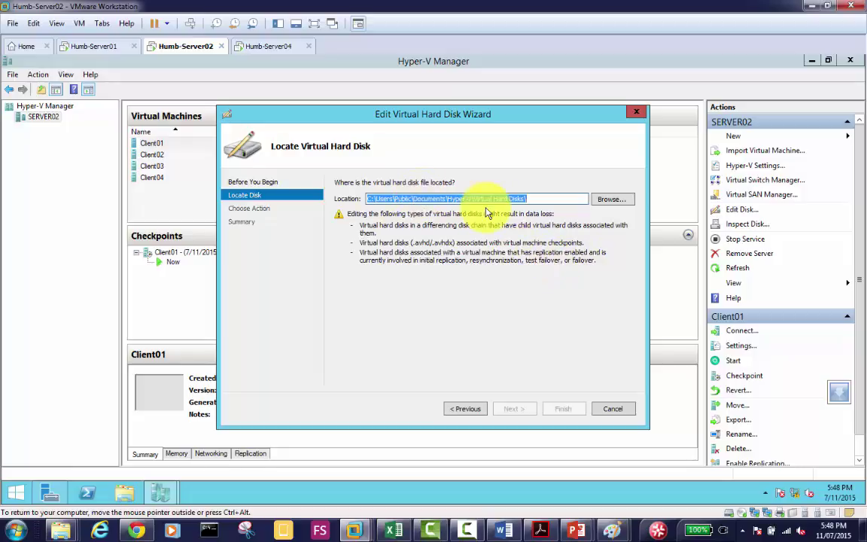
left_click(606, 201)
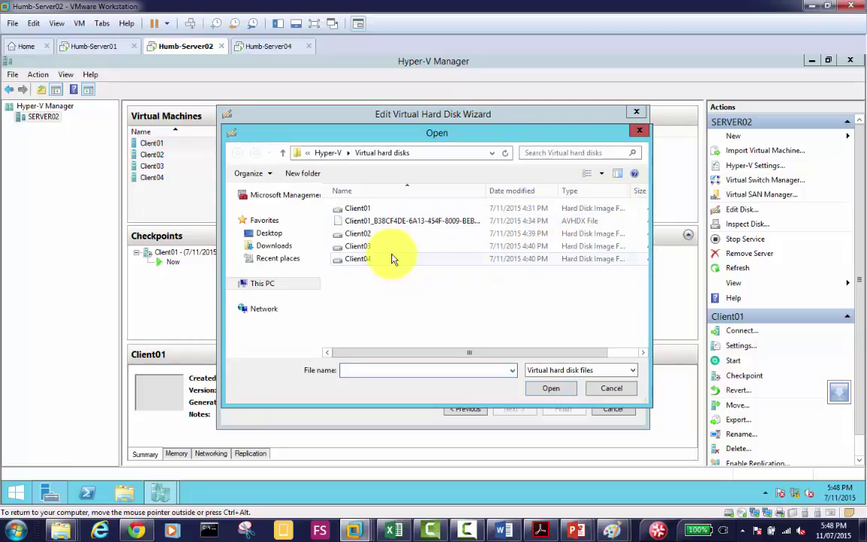
left_click(604, 389)
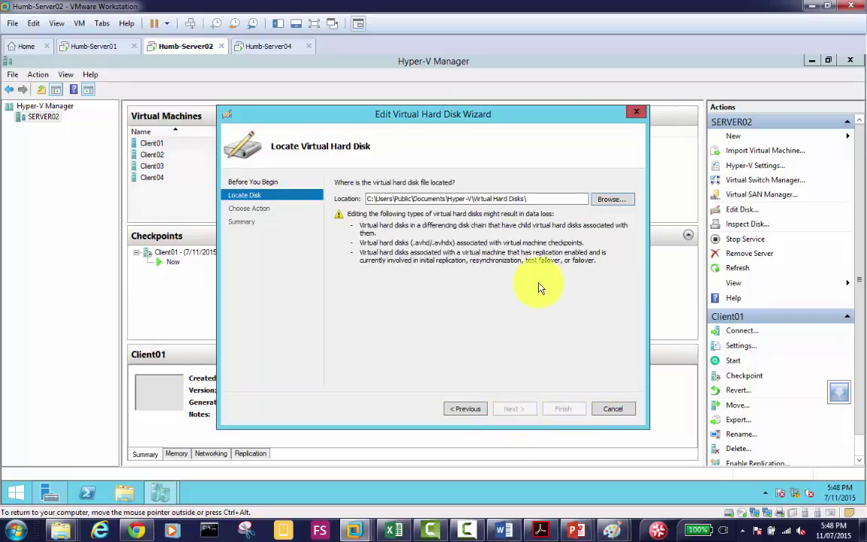
left_click(612, 200)
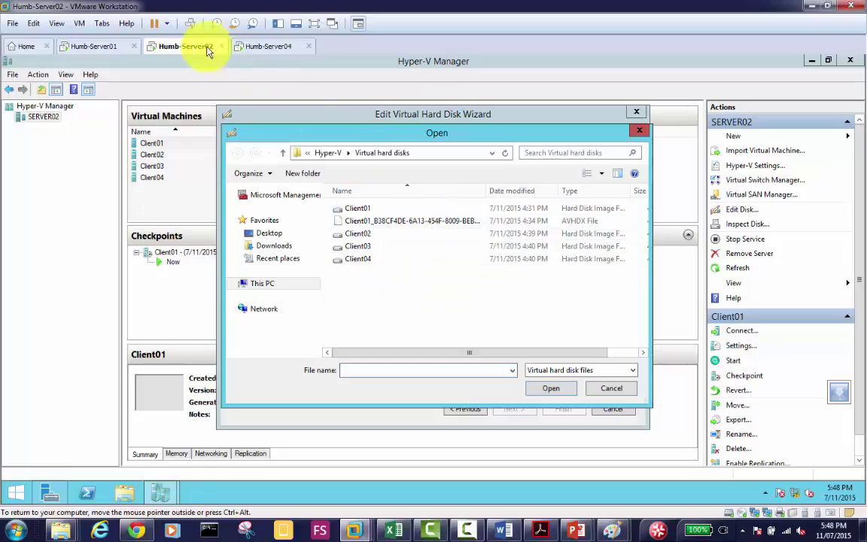
right_click(170, 45)
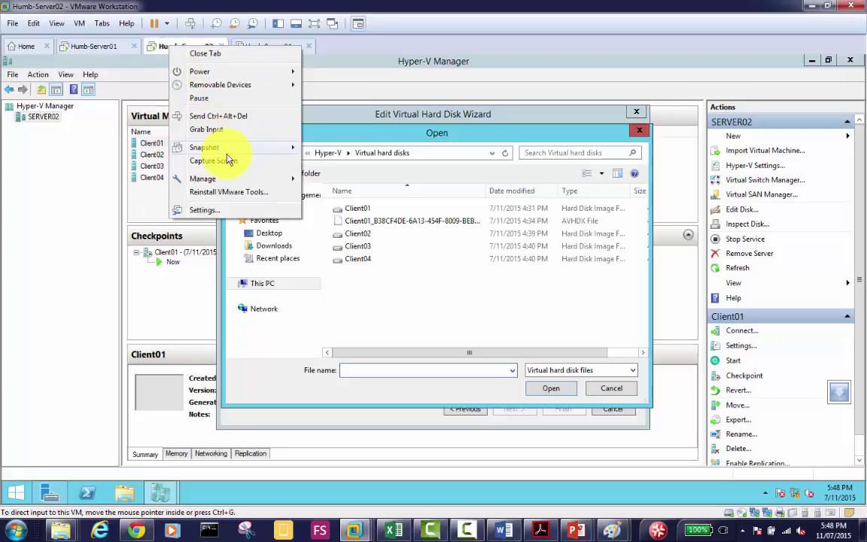
mouse_move(230, 147)
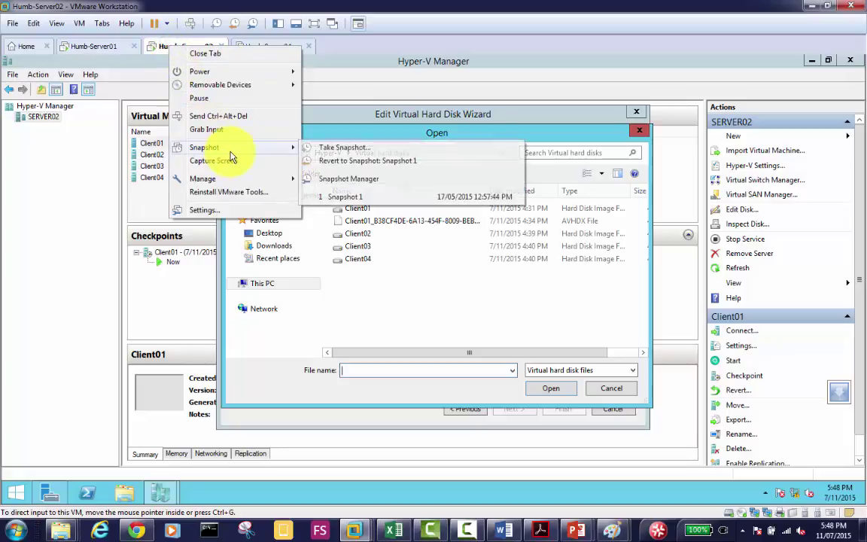
left_click(357, 149)
left_click(421, 267)
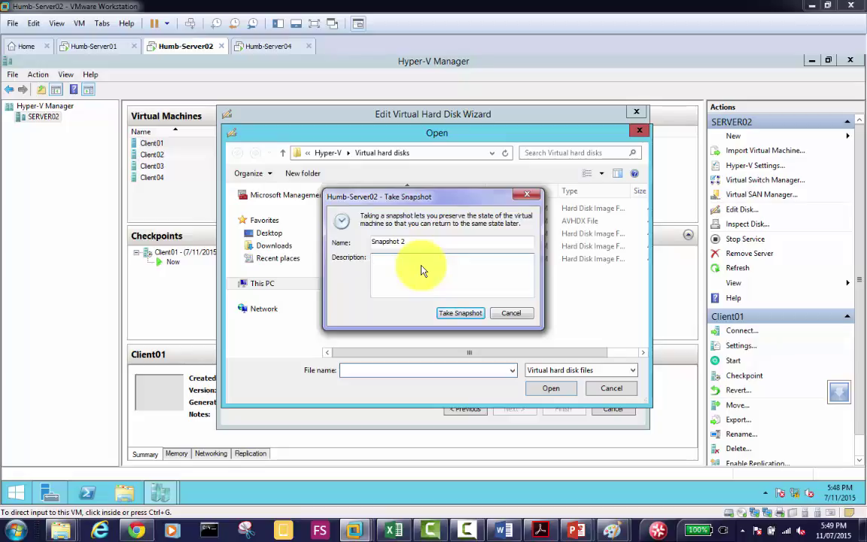
left_click(507, 312)
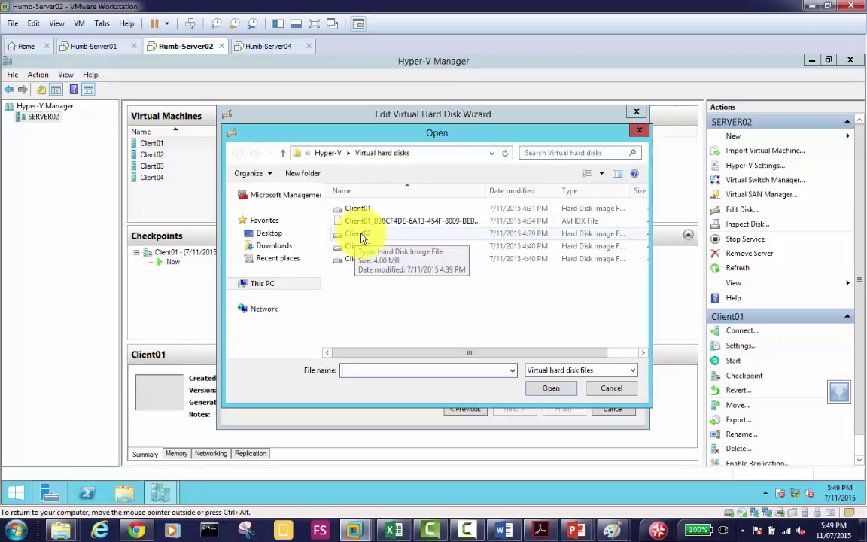
Step: Select Client02.vhdx, keep the Compact action, and finish compacting the disk
double_click(358, 234)
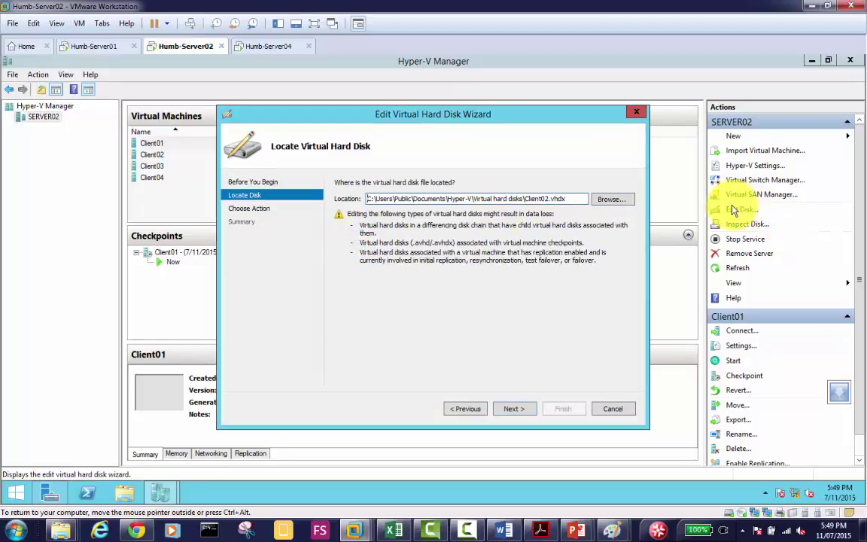
left_click(513, 411)
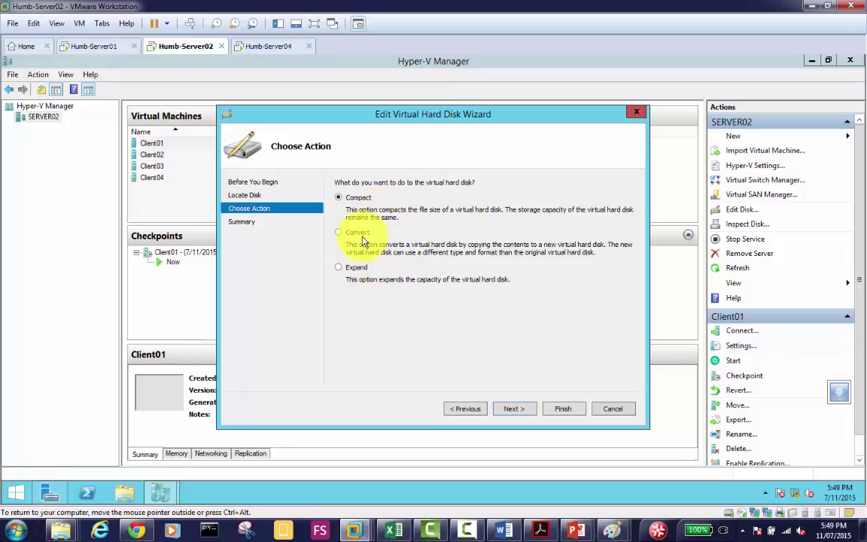
left_click(512, 410)
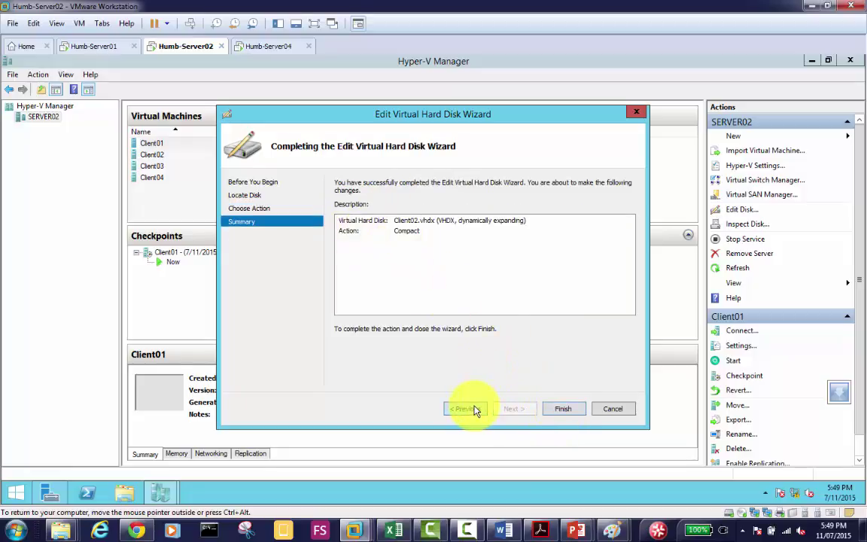
left_click(562, 410)
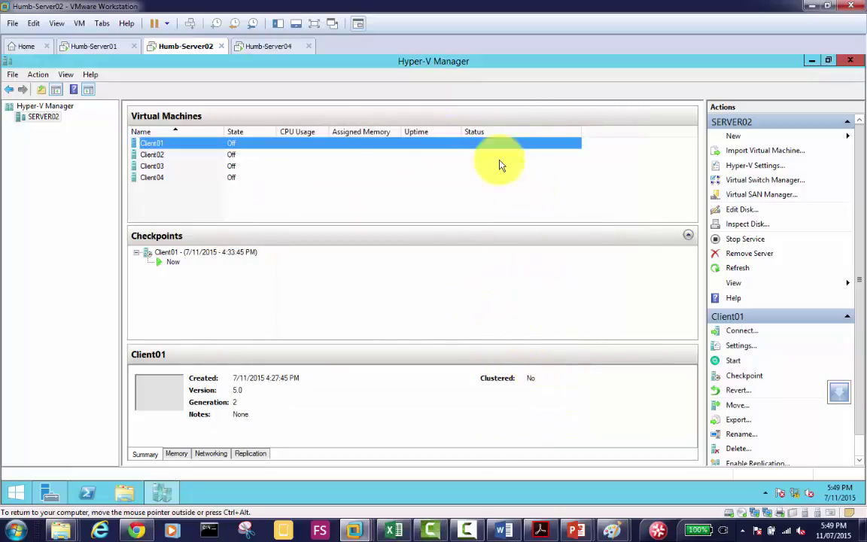
left_click(742, 225)
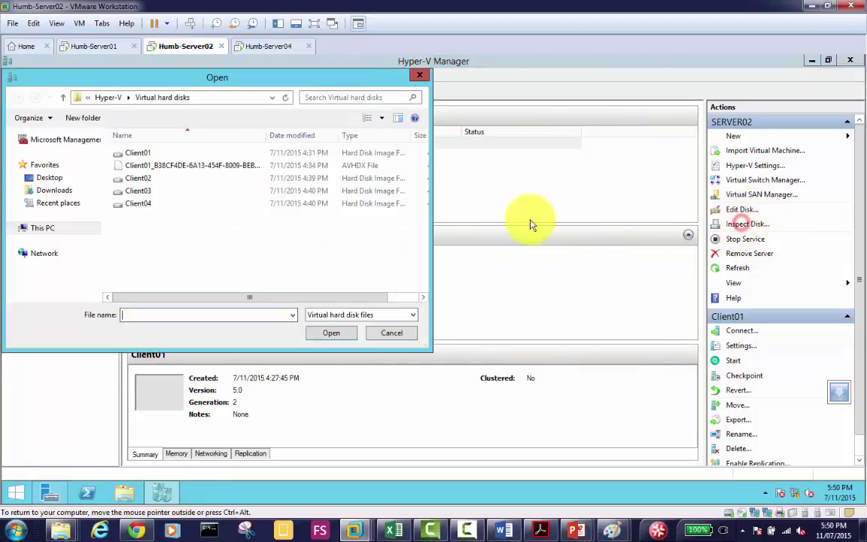
double_click(147, 179)
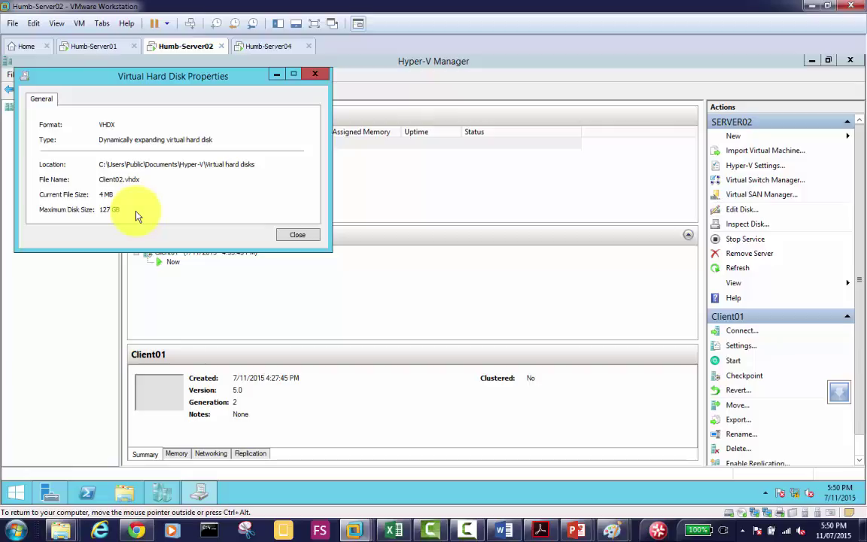
left_click(290, 234)
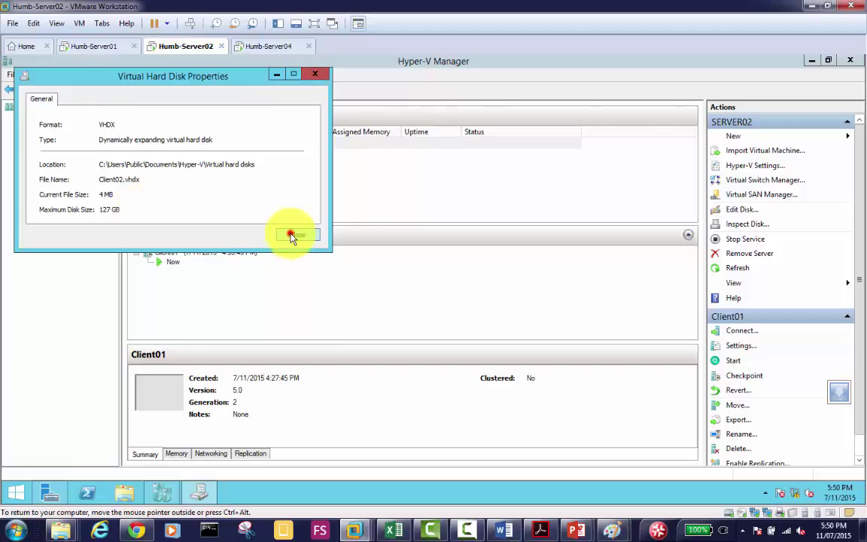
left_click(741, 209)
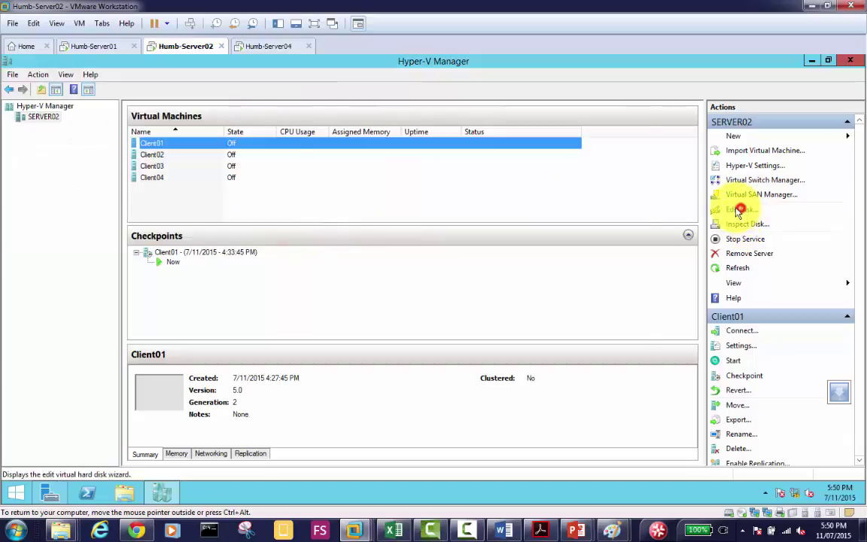
Step: Point the Edit Disk wizard at Client01.vhdx and choose the Expand action
left_click(514, 407)
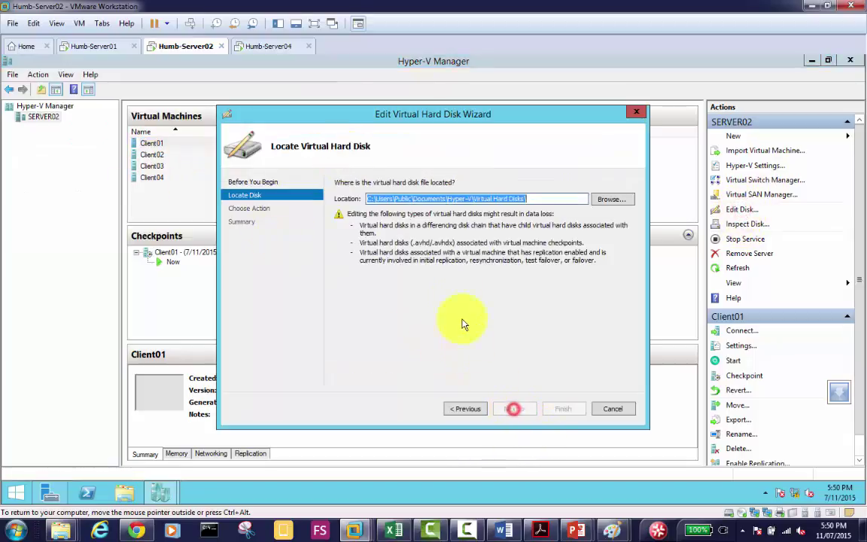
left_click(609, 199)
left_click(360, 203)
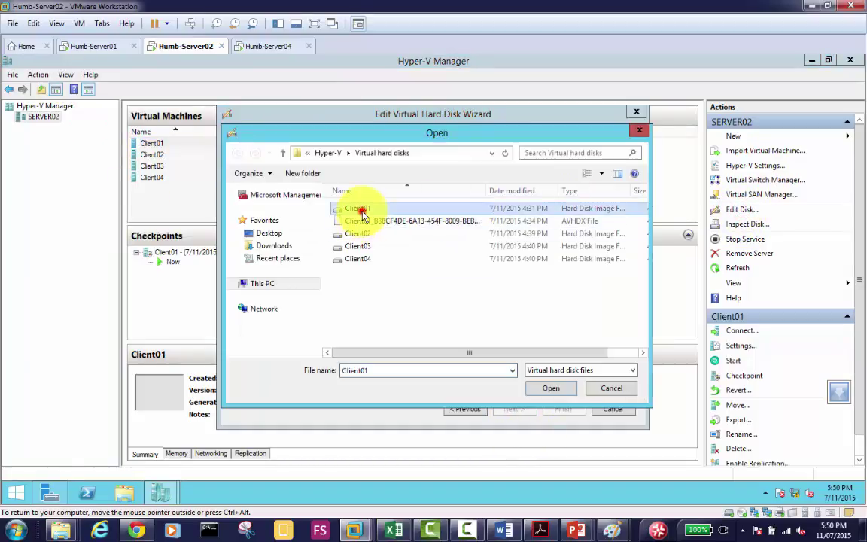
double_click(359, 203)
left_click(512, 408)
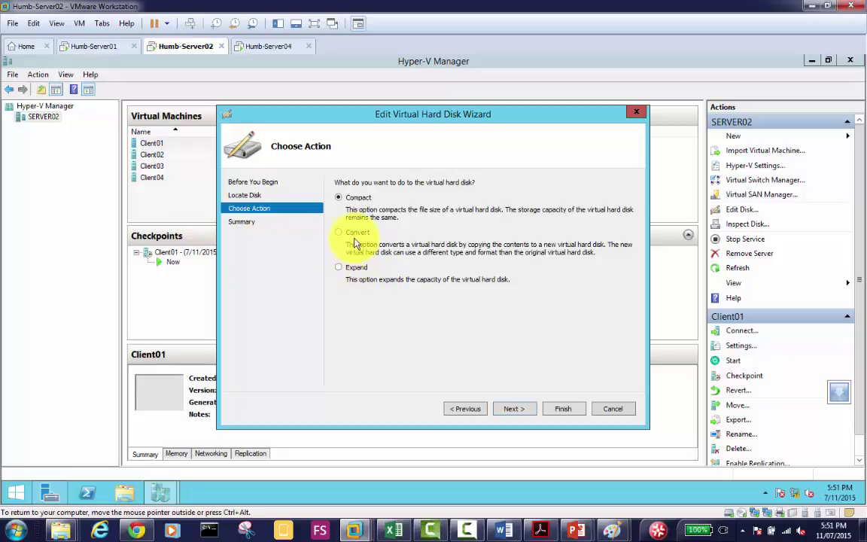
left_click(355, 268)
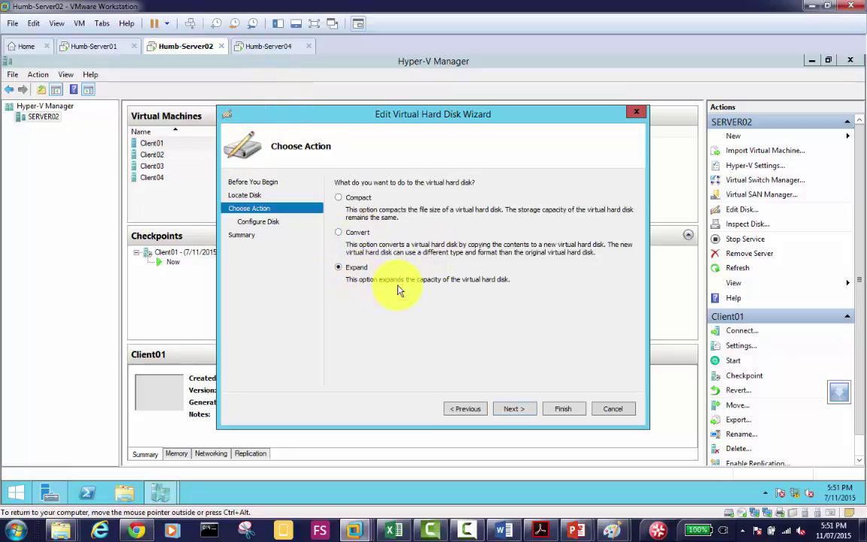
Step: Expand Client01.vhdx to a new size of 63,000 GB and finish the wizard
left_click(518, 409)
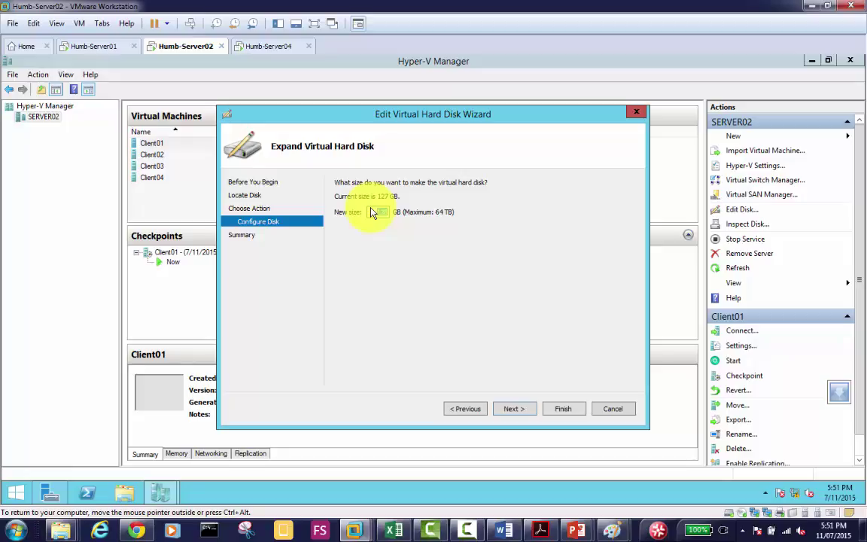
type("8")
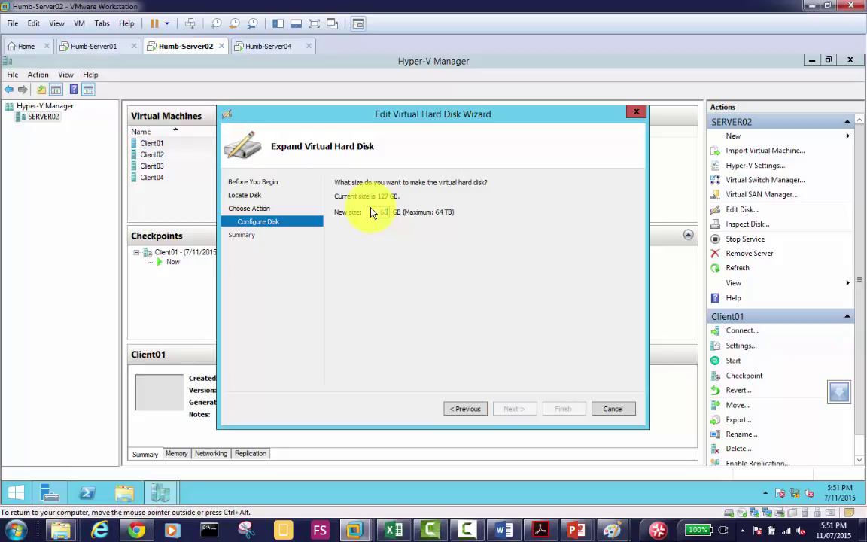
type("3")
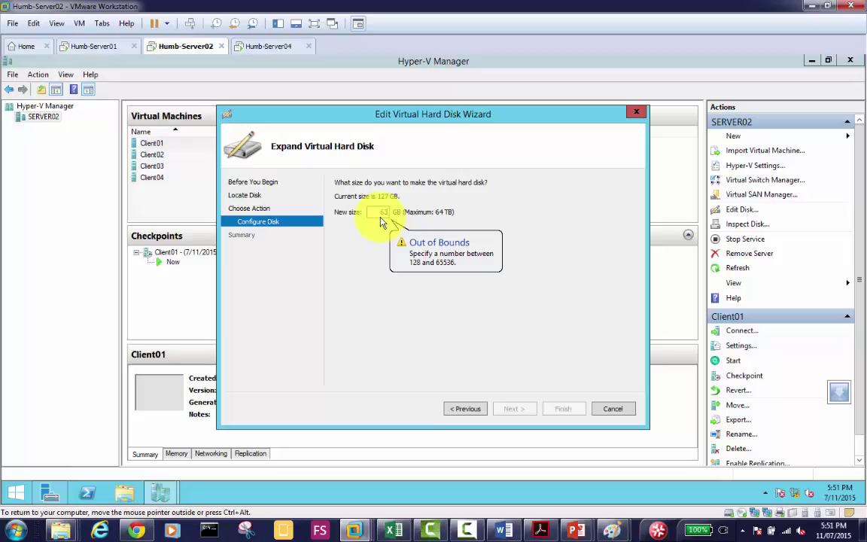
type("000")
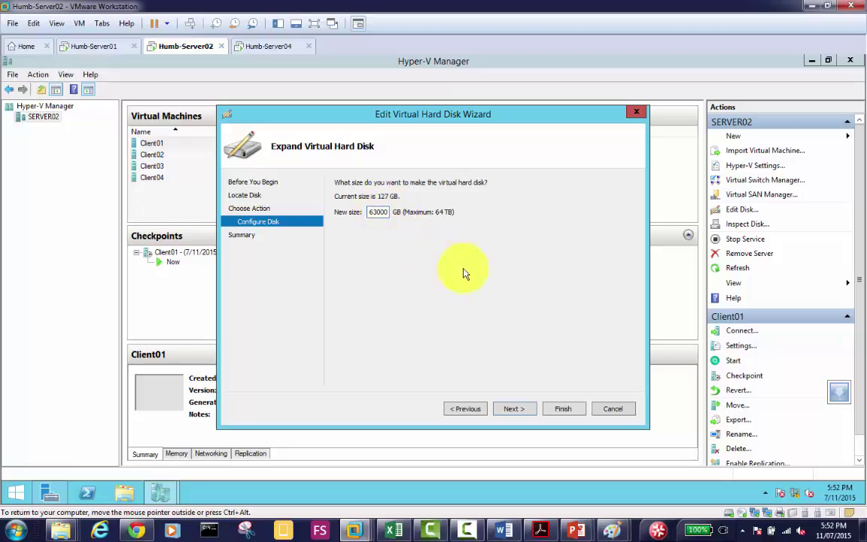
left_click(513, 409)
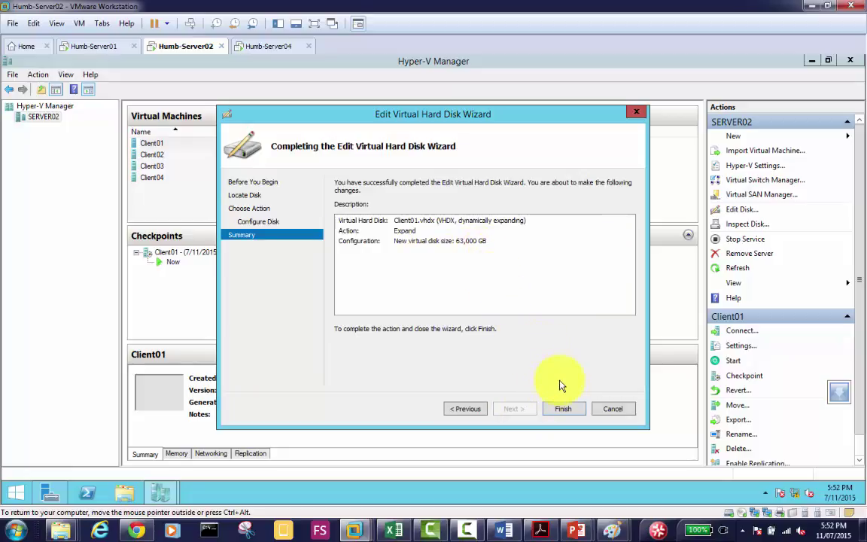
left_click(563, 409)
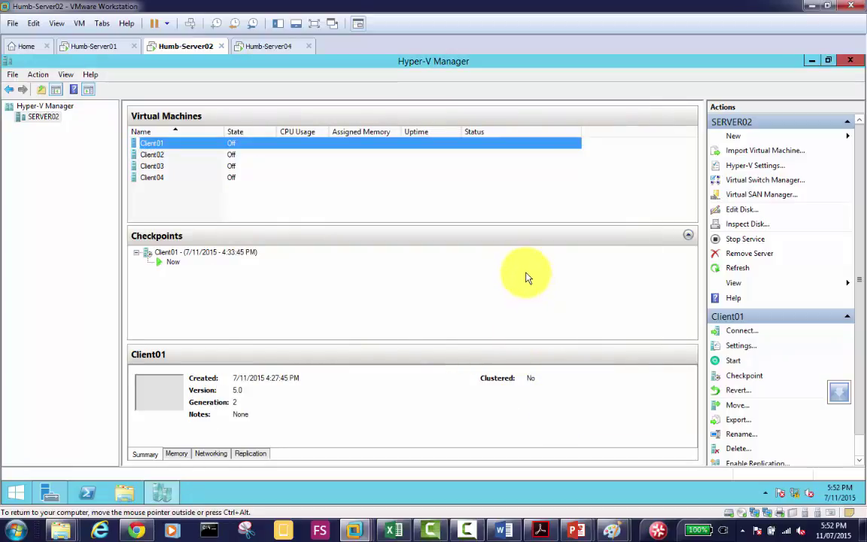
left_click(747, 224)
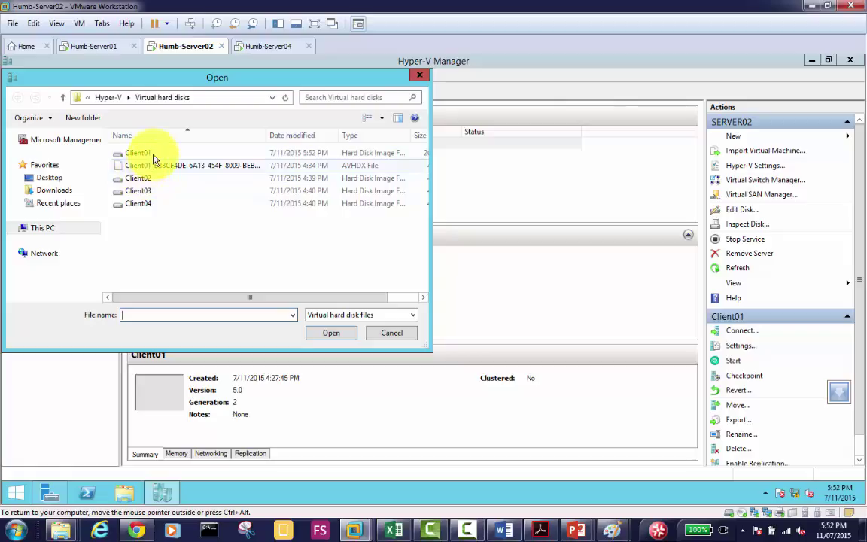
left_click_drag(165, 297, 231, 307)
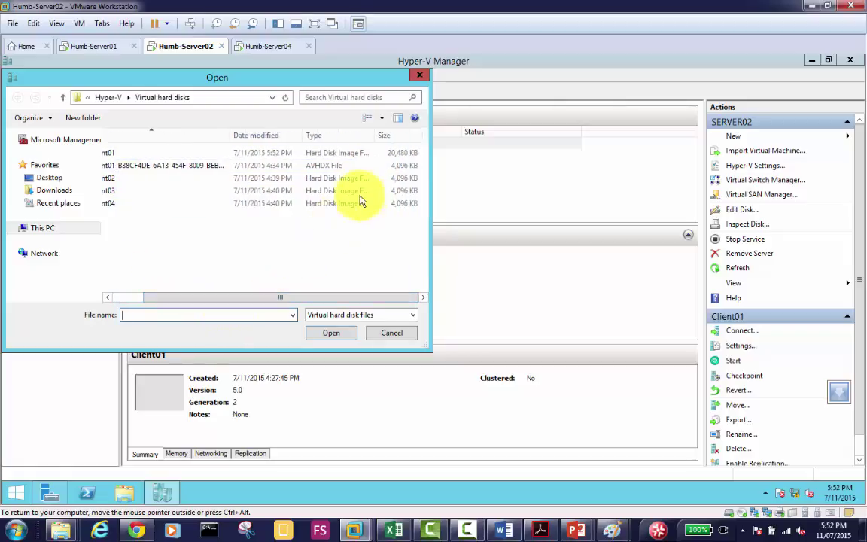
left_click(128, 297)
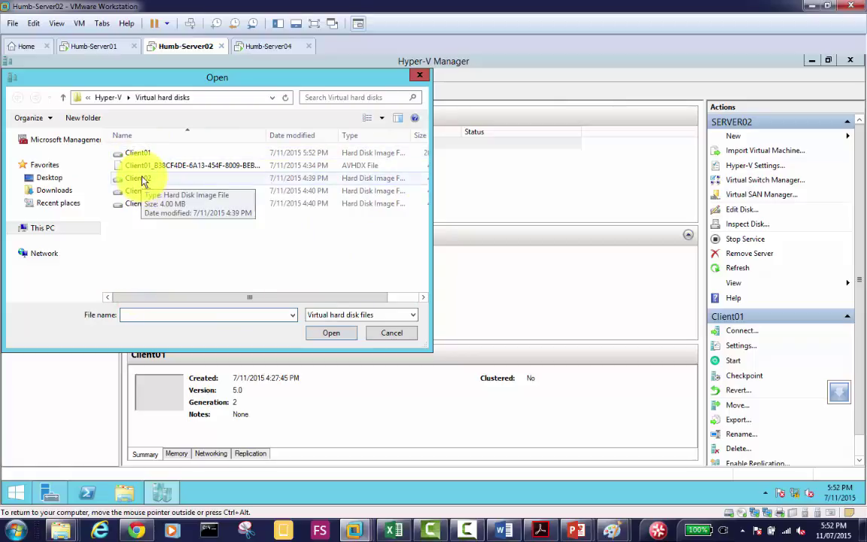
double_click(144, 179)
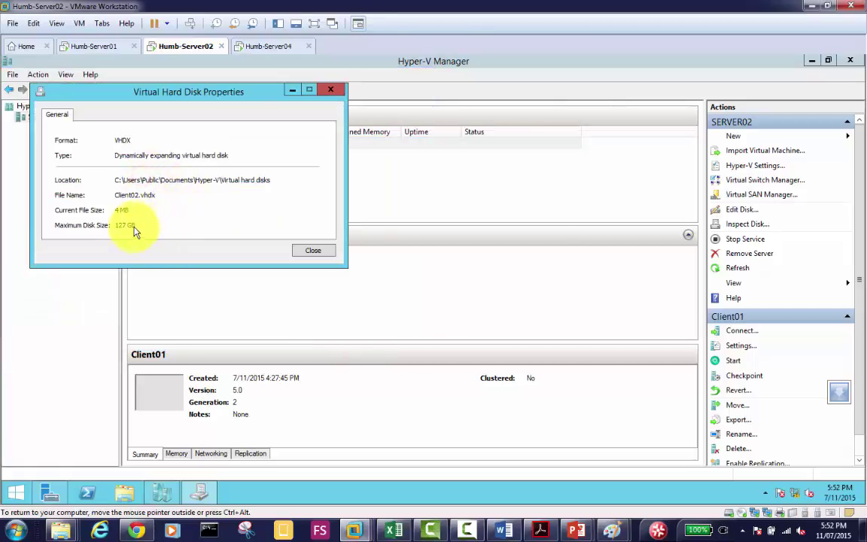
left_click(309, 251)
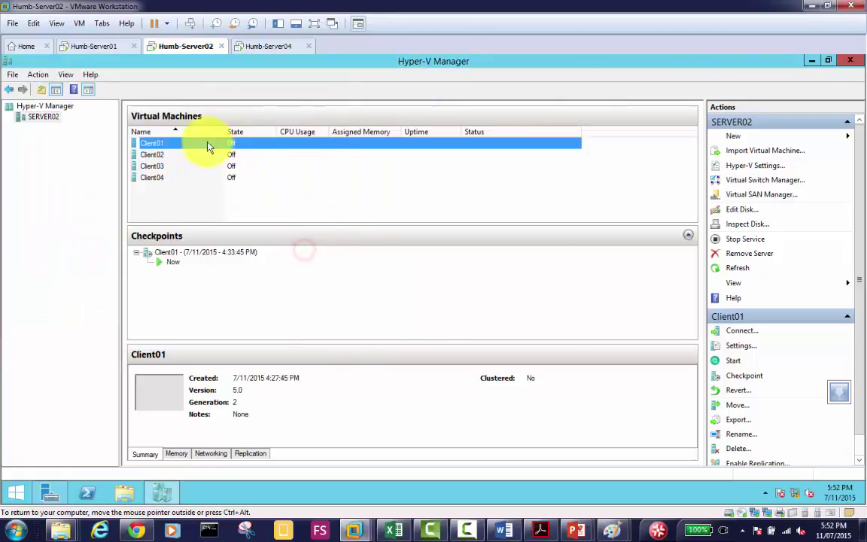
double_click(152, 155)
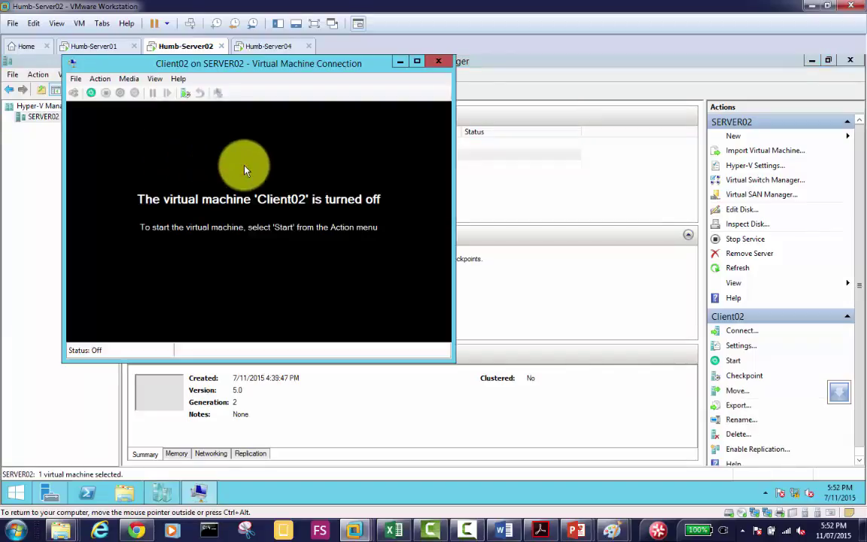
left_click(438, 61)
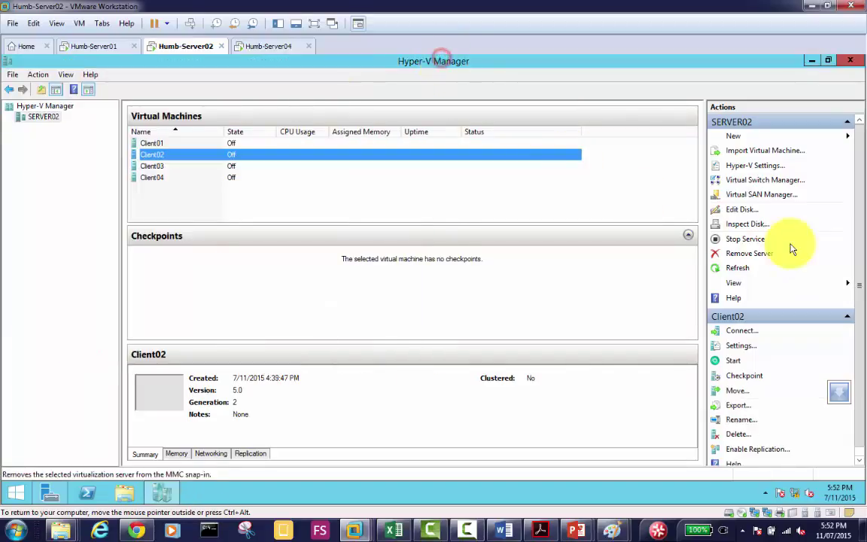
left_click(742, 224)
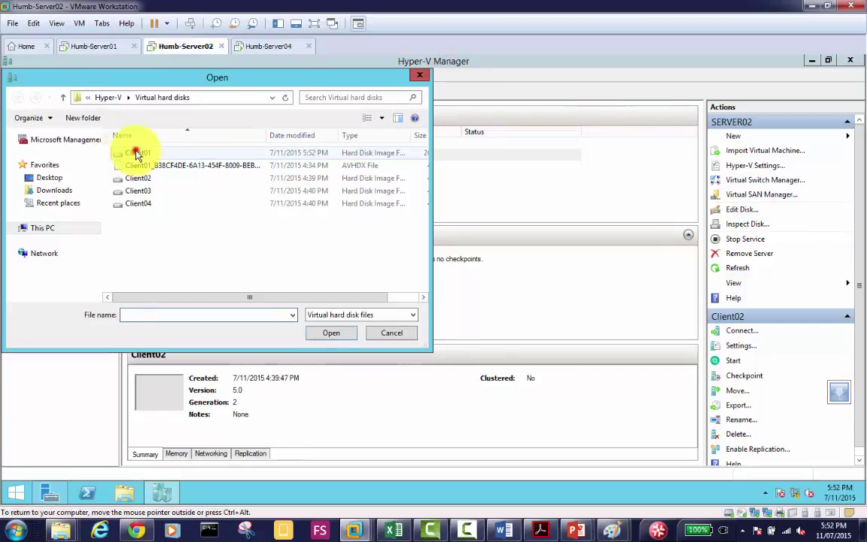
double_click(137, 154)
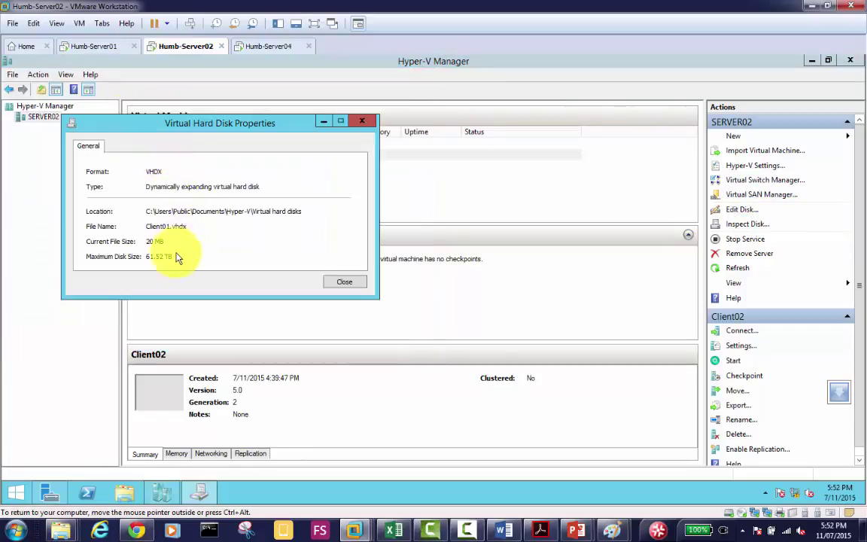
left_click_drag(172, 256, 122, 257)
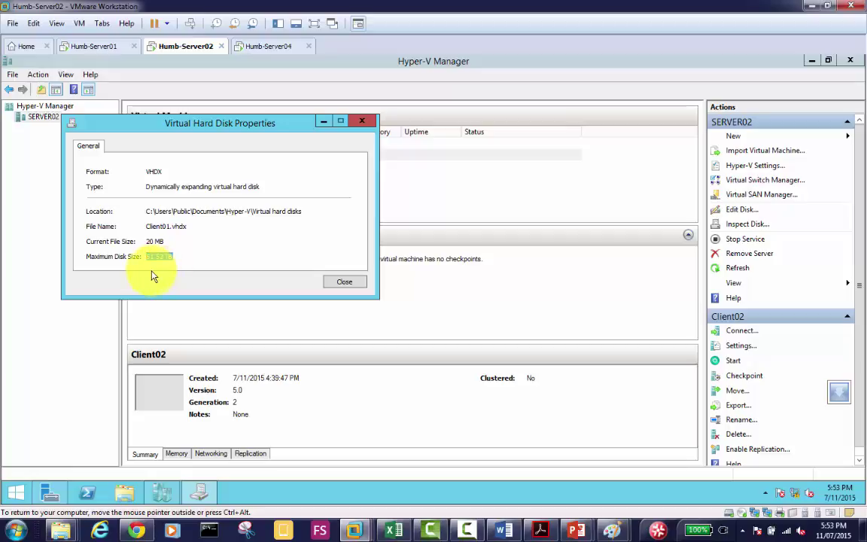
left_click(344, 282)
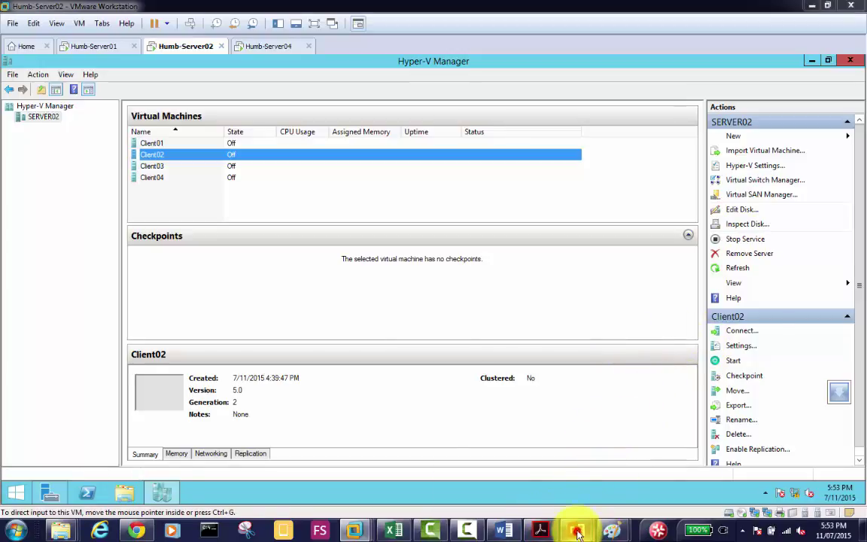
Step: Show the Resource Metering slide, then open the Hyper-V step-by-step PDF at page 56
mouse_move(576, 527)
left_click(642, 472)
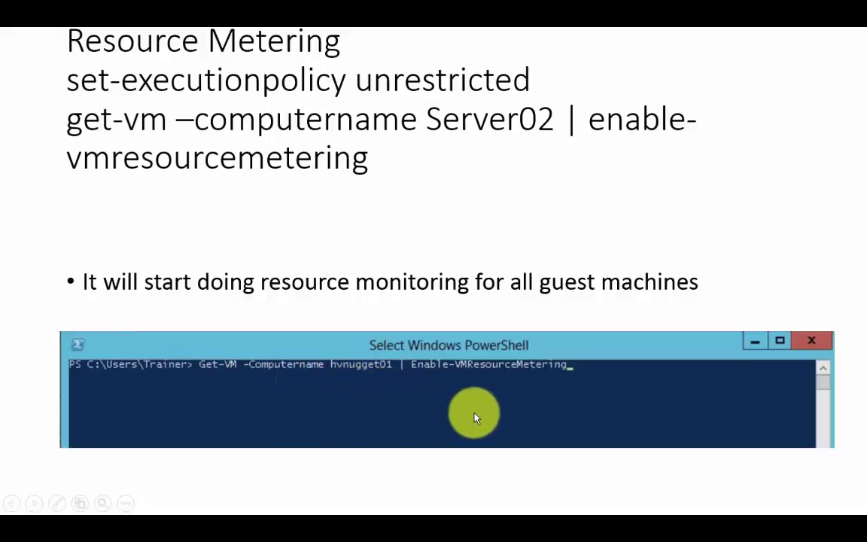
key("super")
left_click(540, 530)
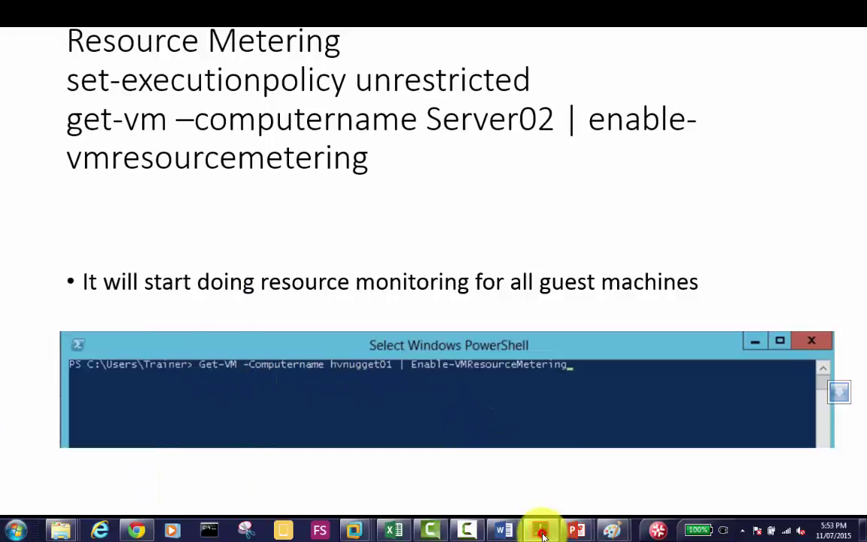
scroll(461, 400, "down", 10)
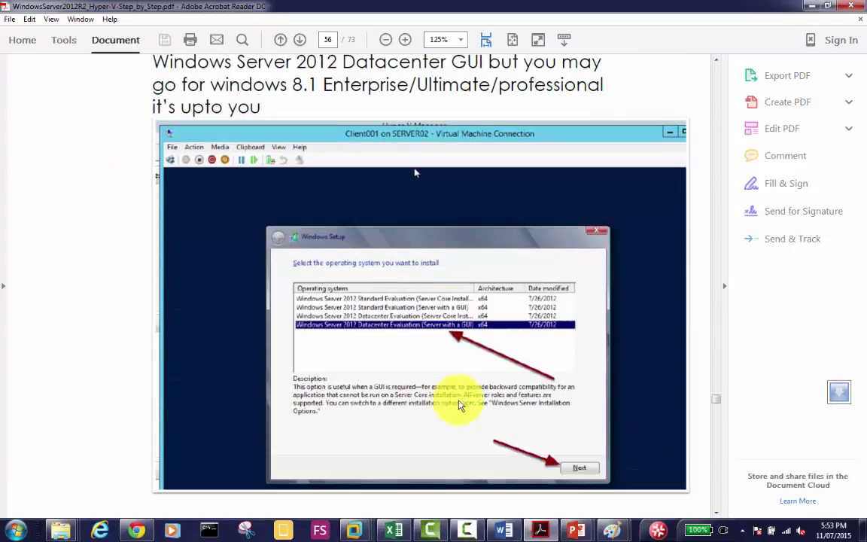
Step: Page the Hyper-V step-by-step PDF forward from page 62 to page 70
left_click(715, 442)
left_click(716, 443)
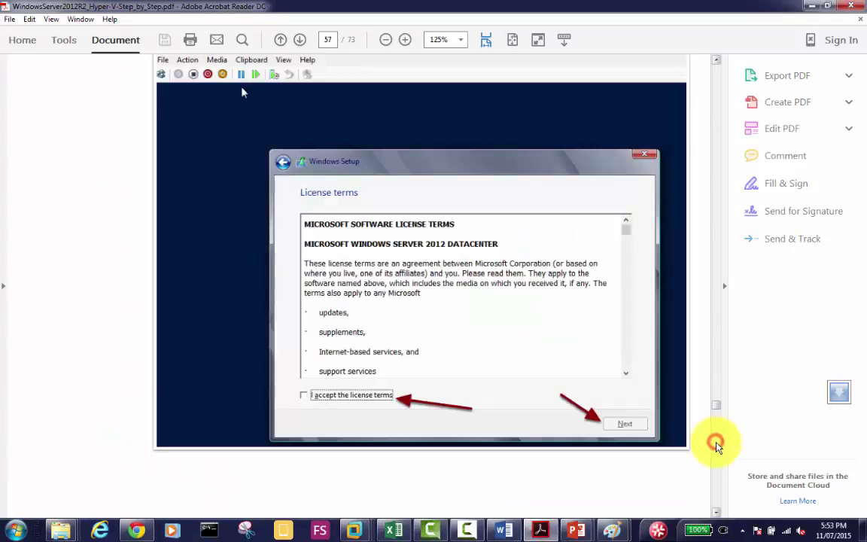
left_click(716, 445)
left_click(716, 444)
left_click(714, 470)
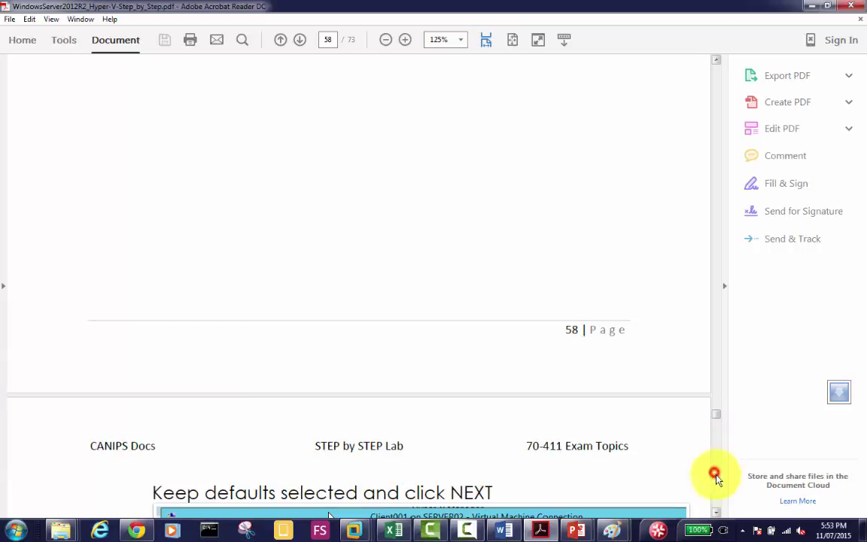
left_click(717, 485)
left_click(717, 486)
left_click(717, 485)
left_click(717, 485)
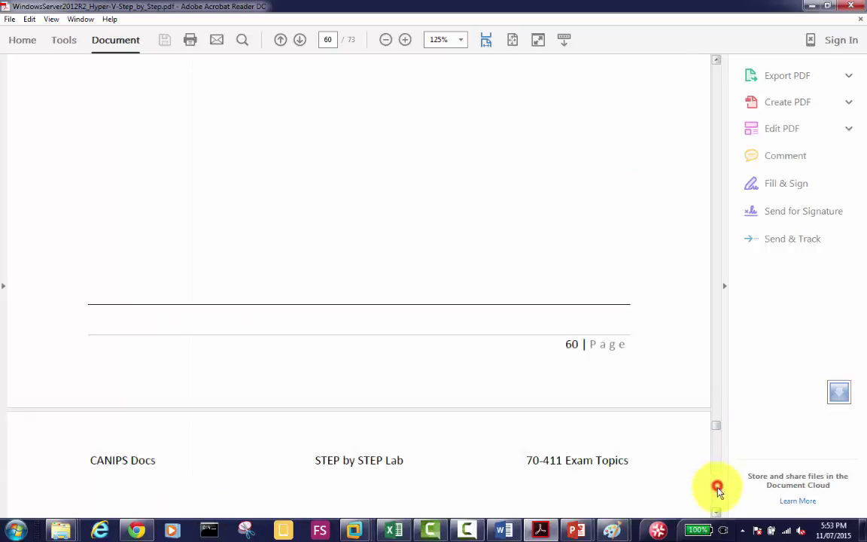
left_click(717, 501)
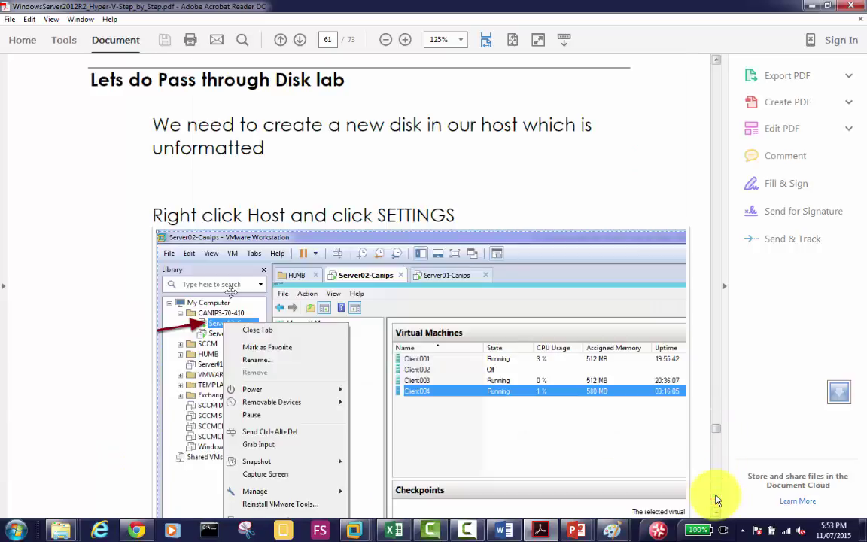
left_click(717, 501)
left_click(717, 501)
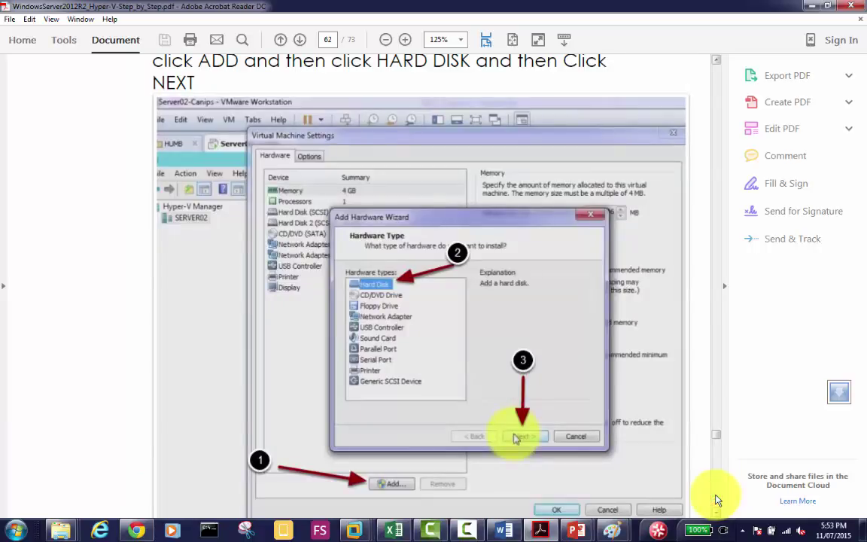
left_click(717, 499)
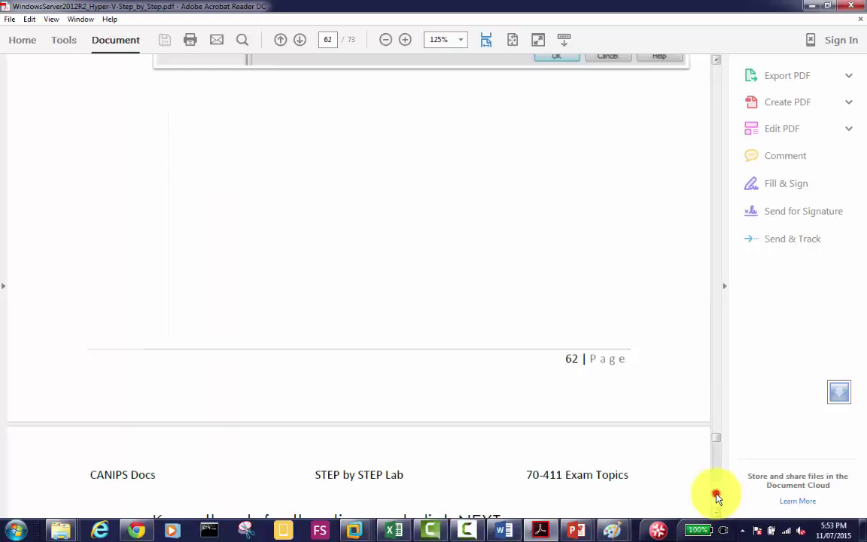
left_click(717, 500)
left_click(717, 498)
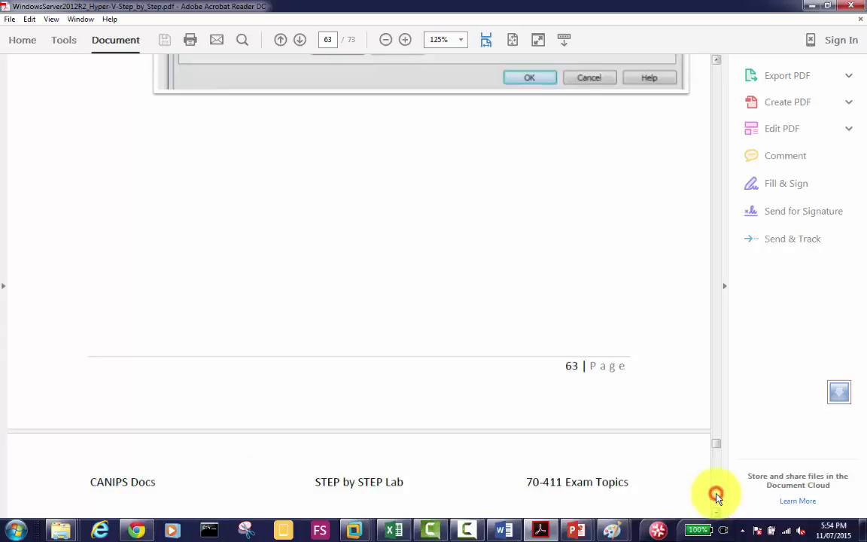
left_click(717, 498)
left_click(717, 498)
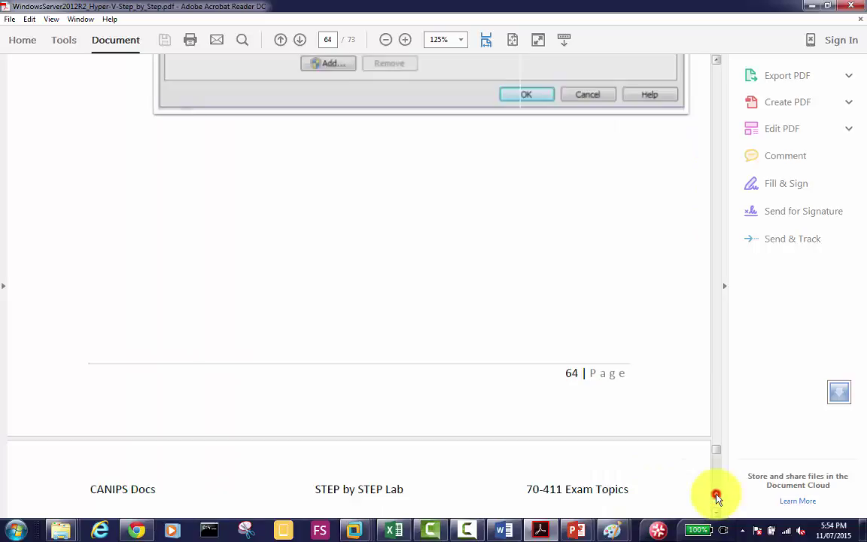
left_click(717, 498)
left_click(717, 498)
left_click(717, 499)
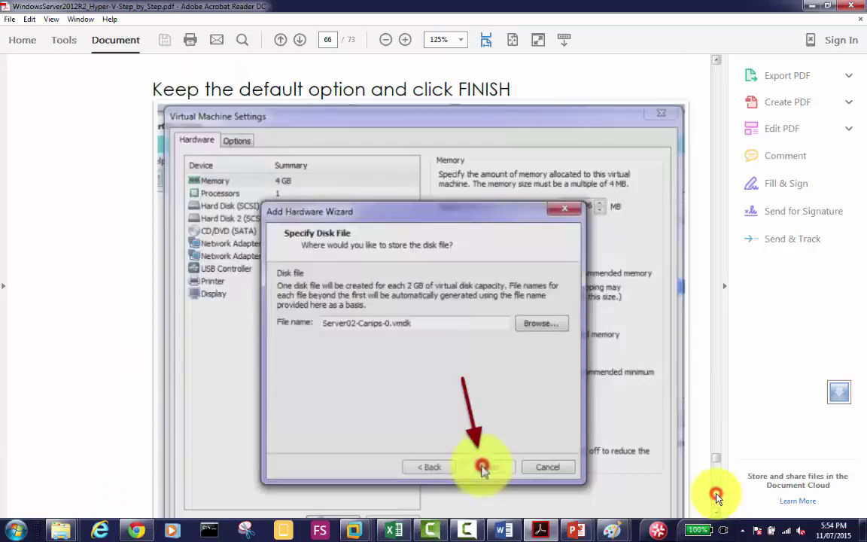
left_click(717, 498)
left_click(717, 498)
left_click(717, 498)
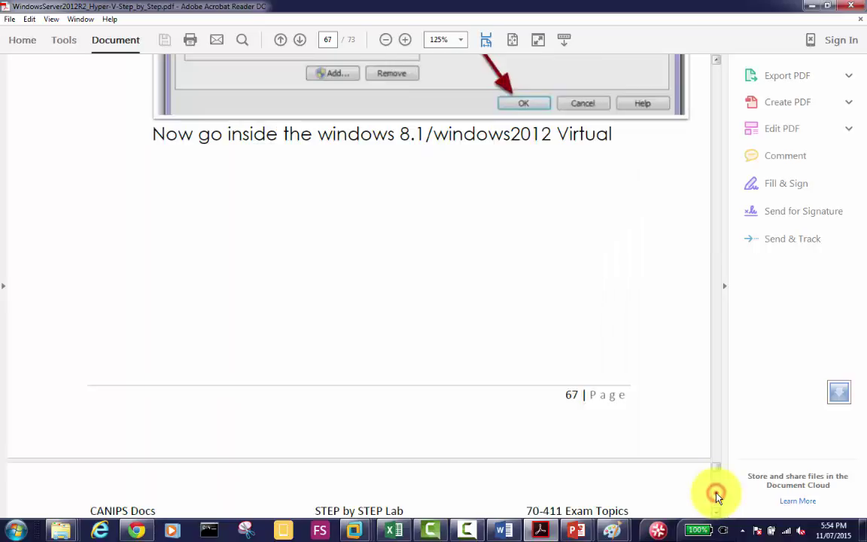
left_click(717, 499)
left_click(717, 498)
left_click(717, 498)
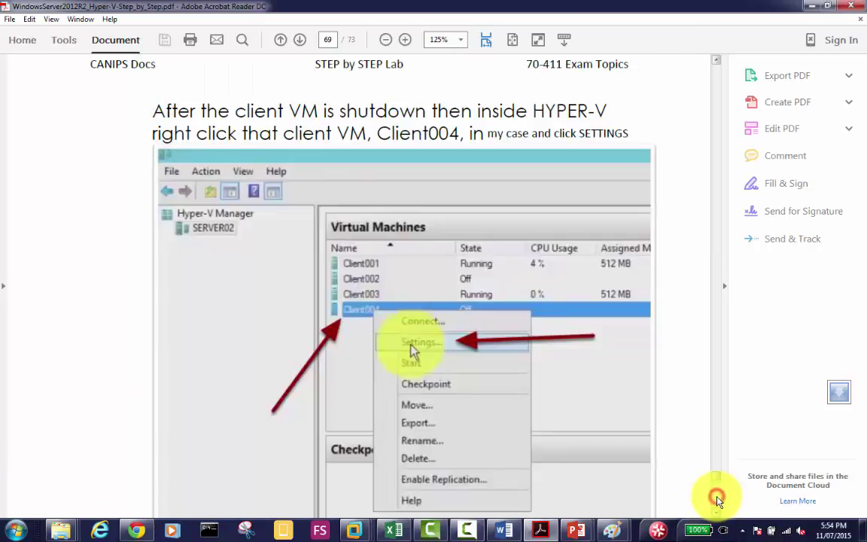
left_click(717, 498)
left_click(717, 498)
left_click(717, 498)
left_click(717, 498)
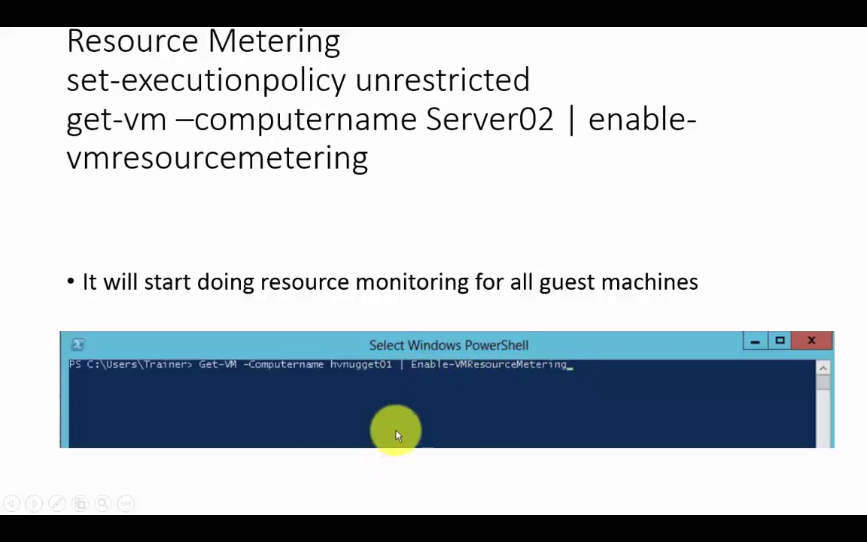
Step: Switch to the Humb-Server02 VM and launch Windows PowerShell from its taskbar
key("super")
left_click(354, 530)
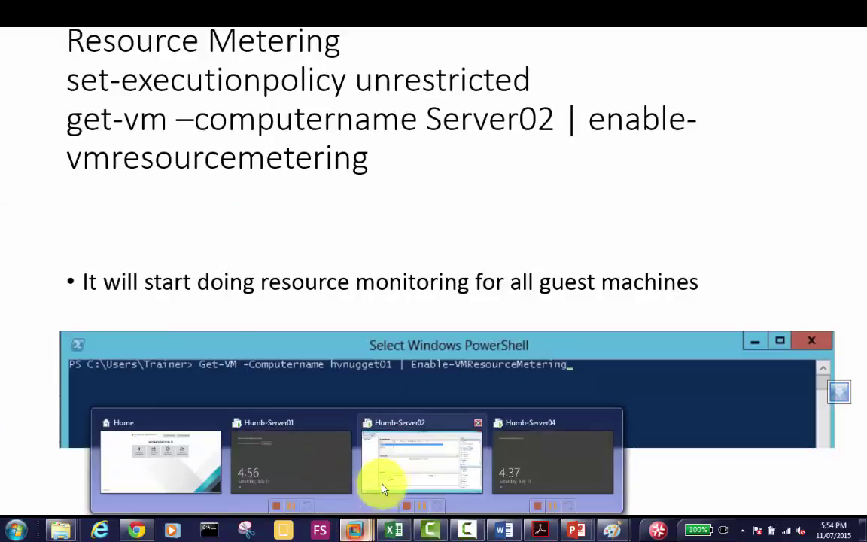
left_click(406, 466)
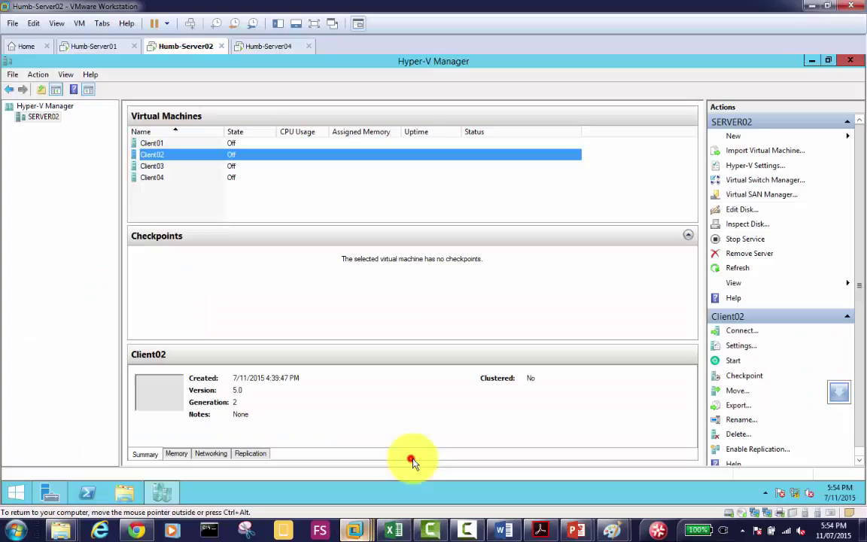
left_click(86, 495)
right_click(87, 495)
left_click(76, 445)
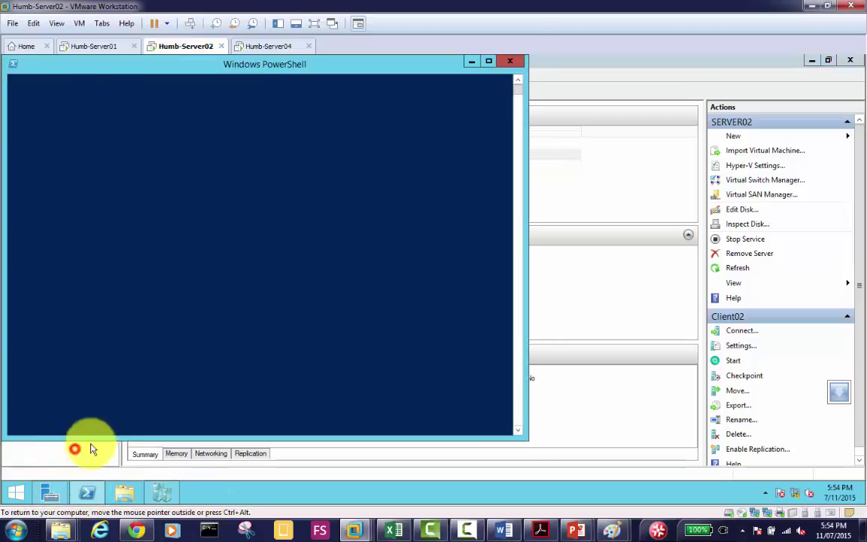
left_click_drag(203, 64, 455, 105)
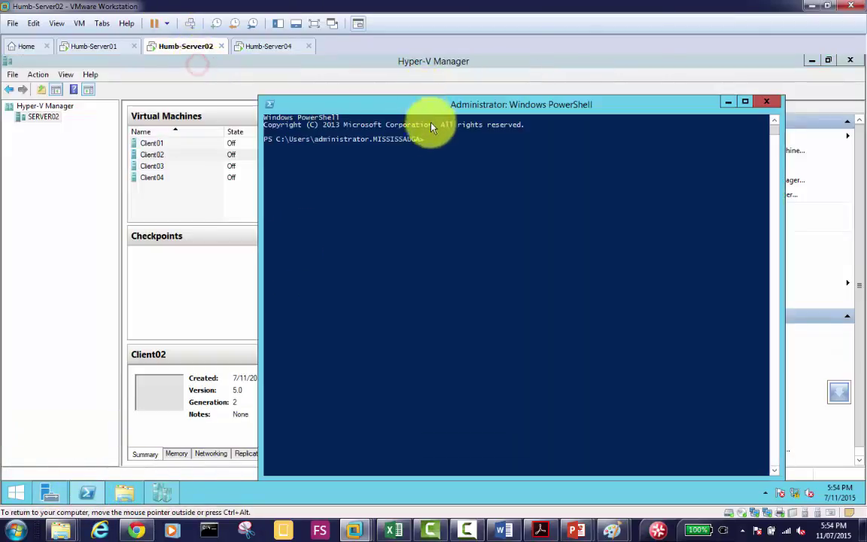
Step: Enlarge the PowerShell console font to size 28 and reposition the window
left_click(269, 104)
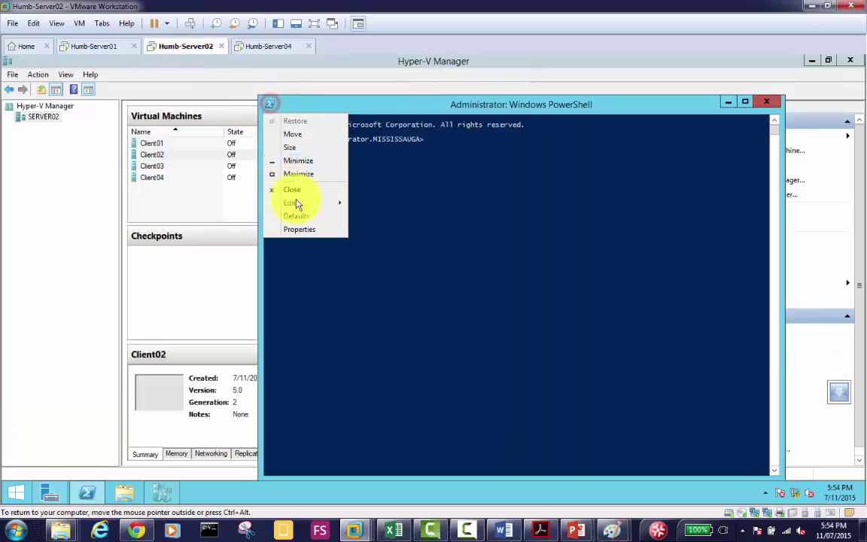
mouse_move(305, 206)
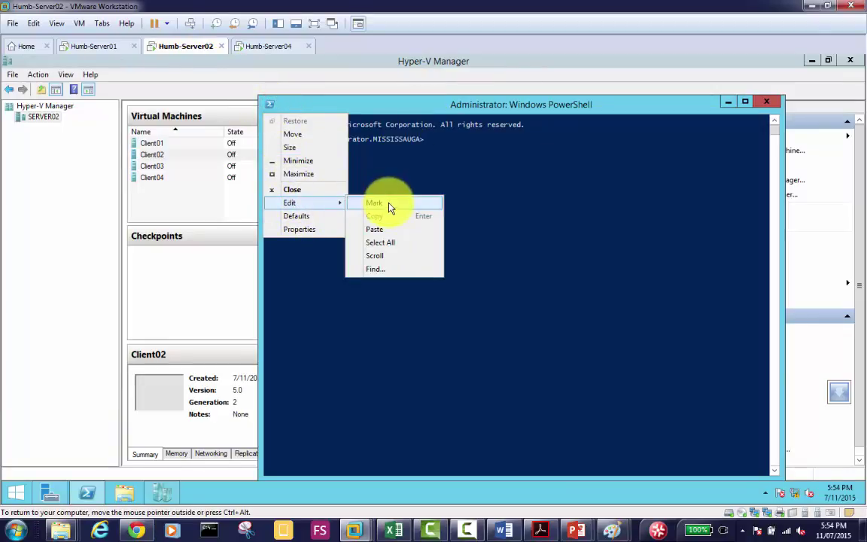
left_click(299, 229)
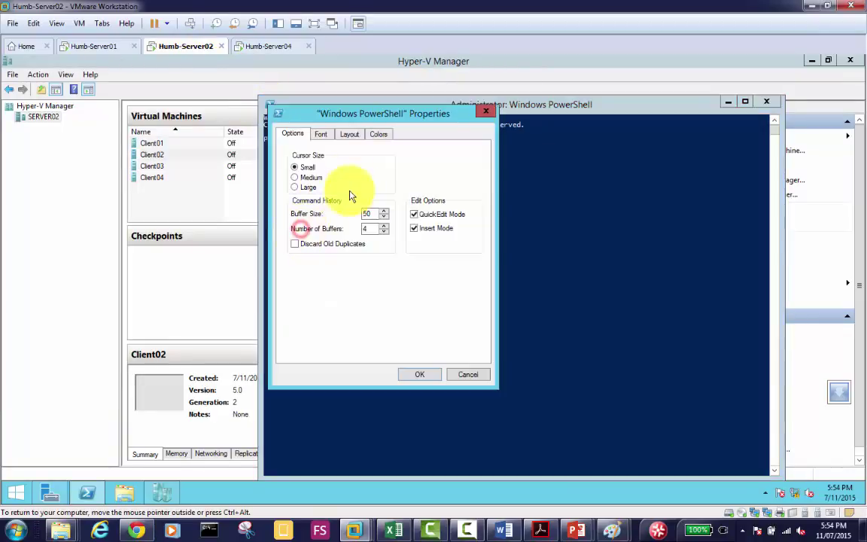
left_click(322, 134)
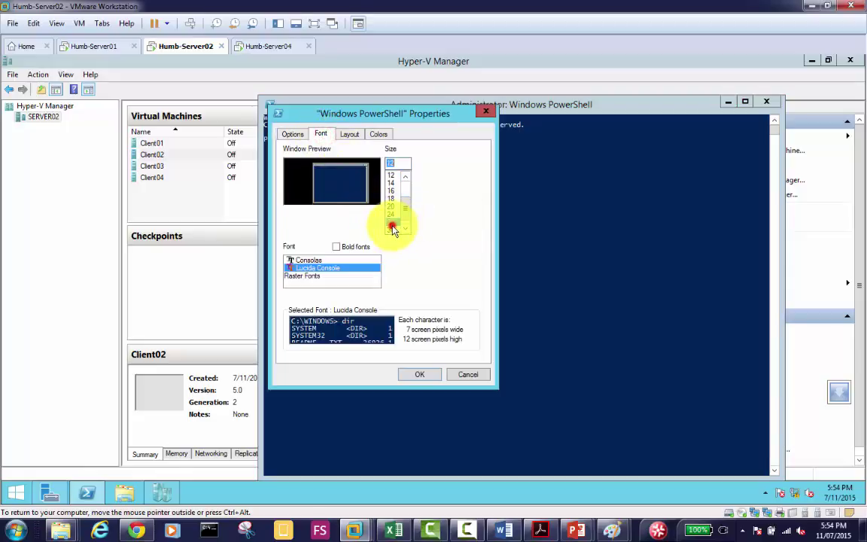
left_click(392, 224)
left_click(419, 375)
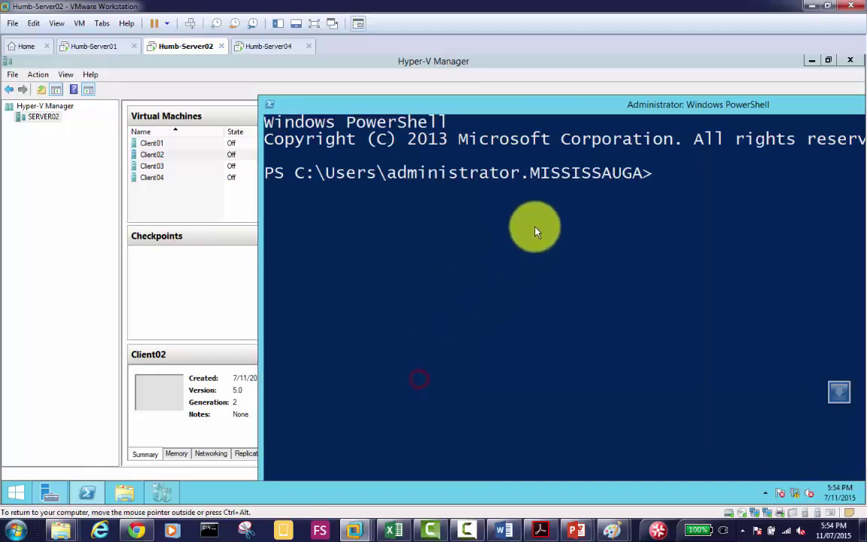
left_click_drag(618, 104, 415, 83)
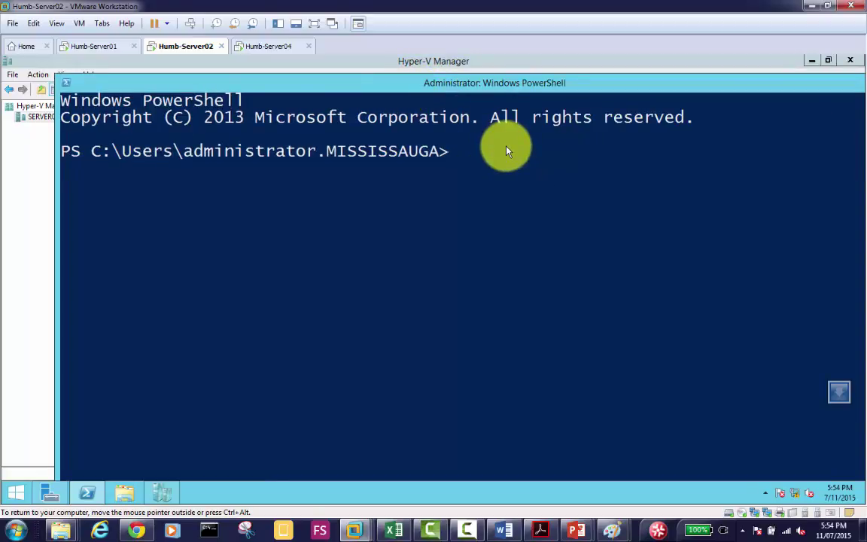
Step: Run Set-ExecutionPolicy unrestricted and confirm the policy change with y
type("get-")
key("Escape")
type("set-exe")
key("Tab")
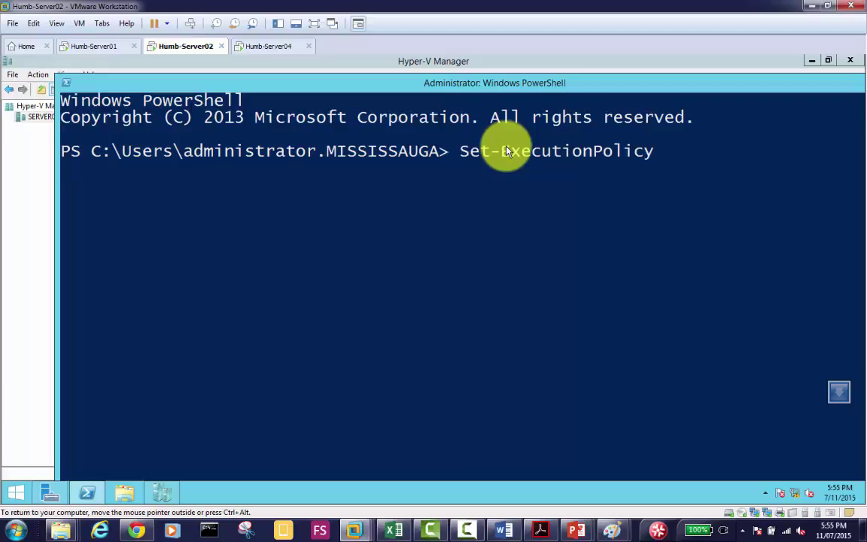
type("unrestricted")
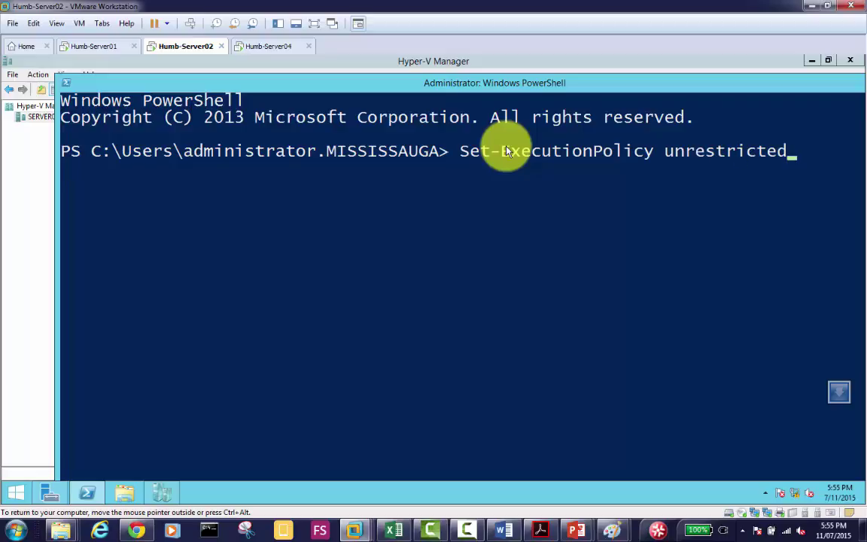
key("Return")
type("y")
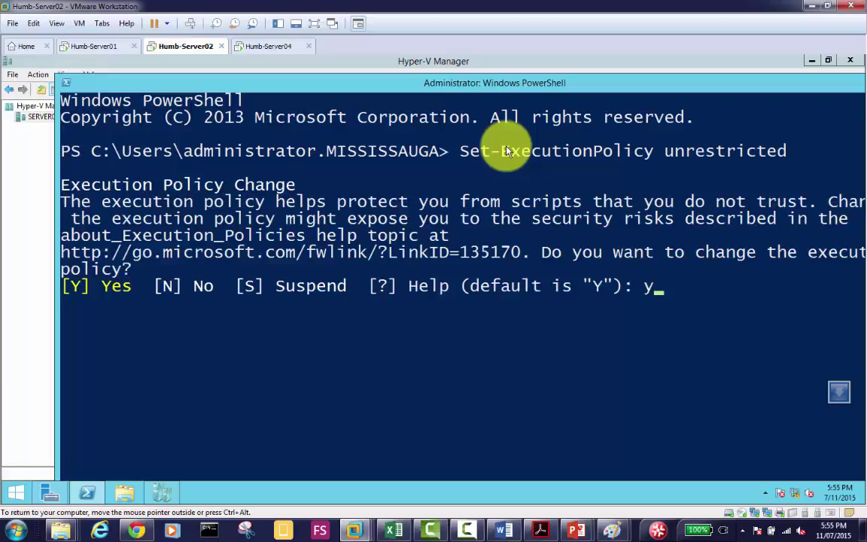
key("Return")
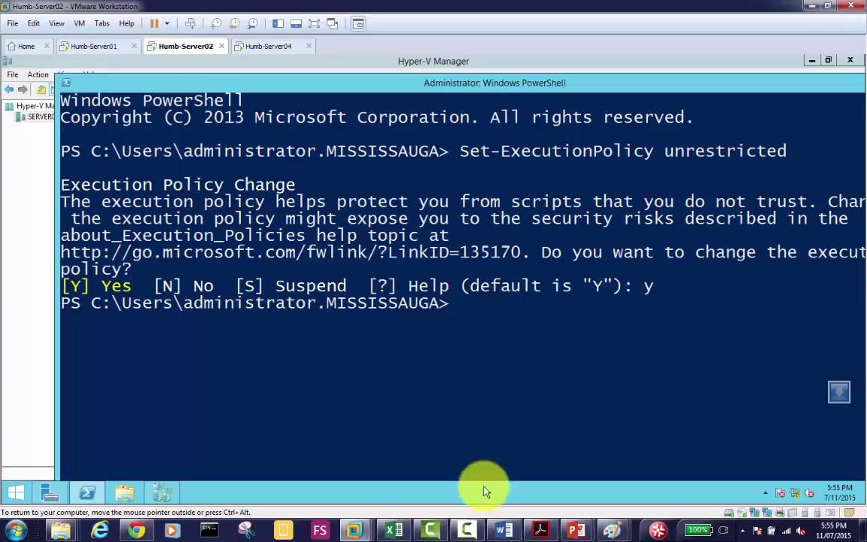
mouse_move(576, 530)
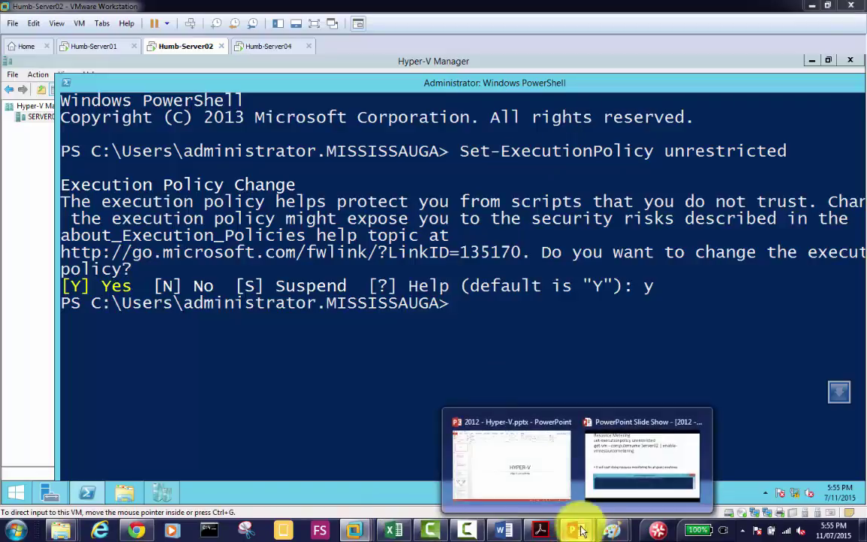
mouse_move(607, 484)
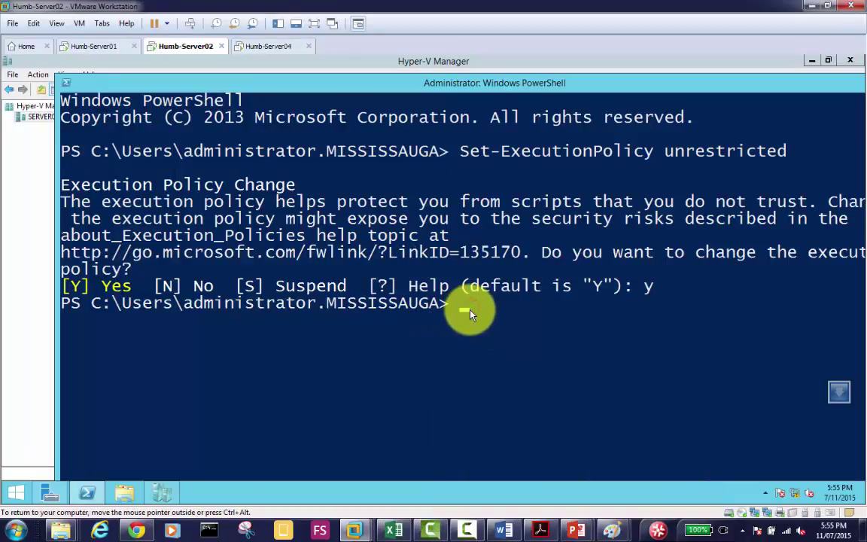
Step: Run hostname, then begin the command get-vm -ComputerName Server02 | at the prompt
type("tname")
key("Return")
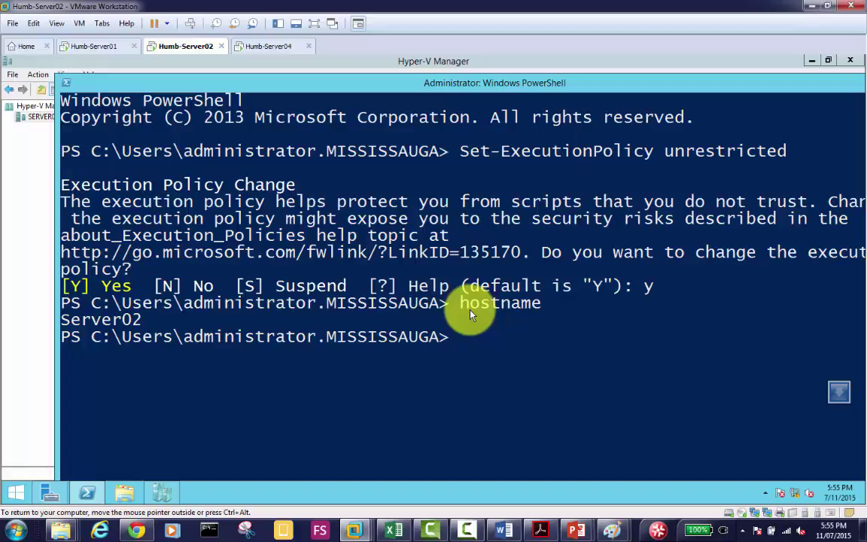
type("get-vm -com")
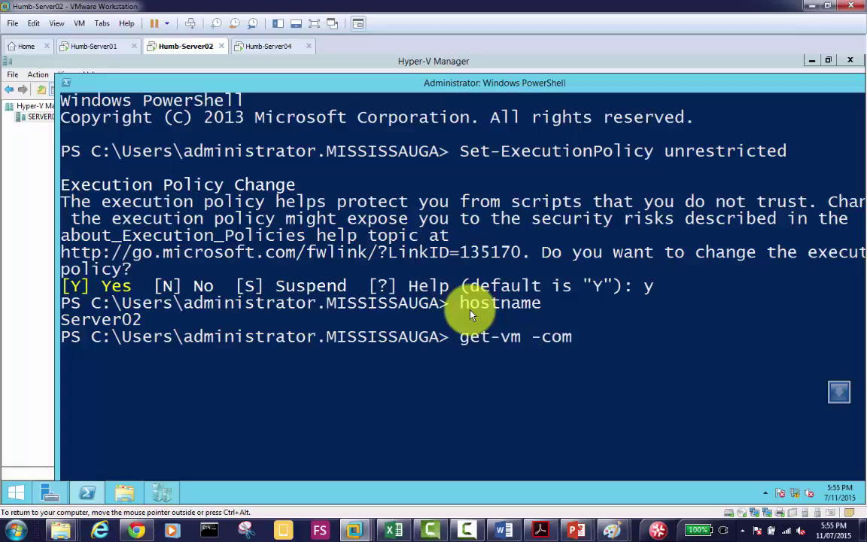
key("Tab")
type("S")
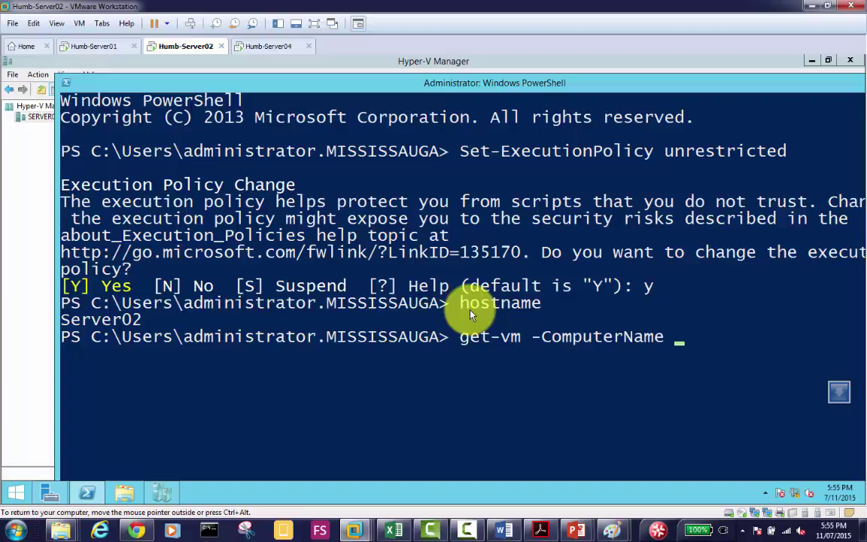
type("erver02 ")
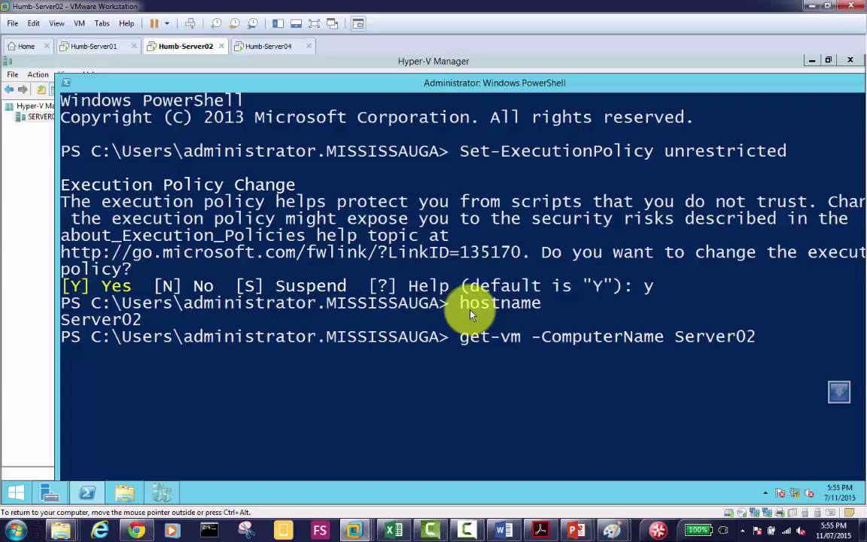
type("|")
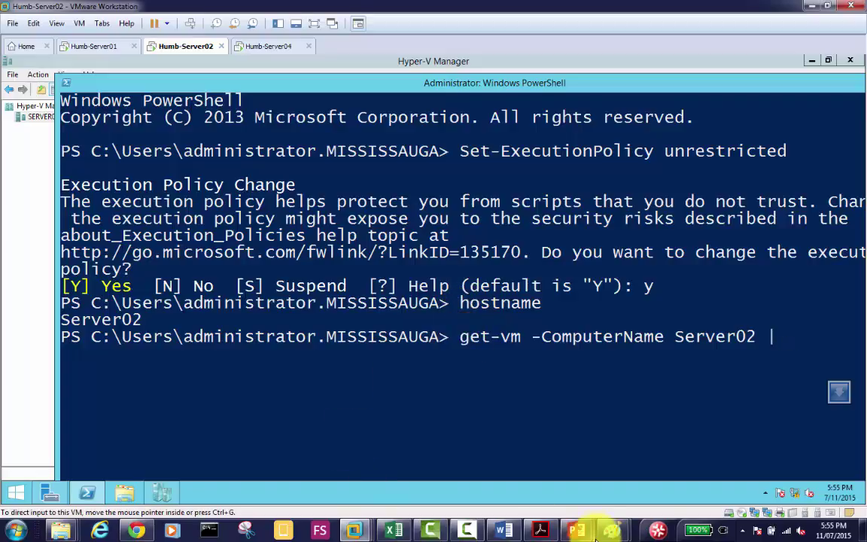
mouse_move(647, 486)
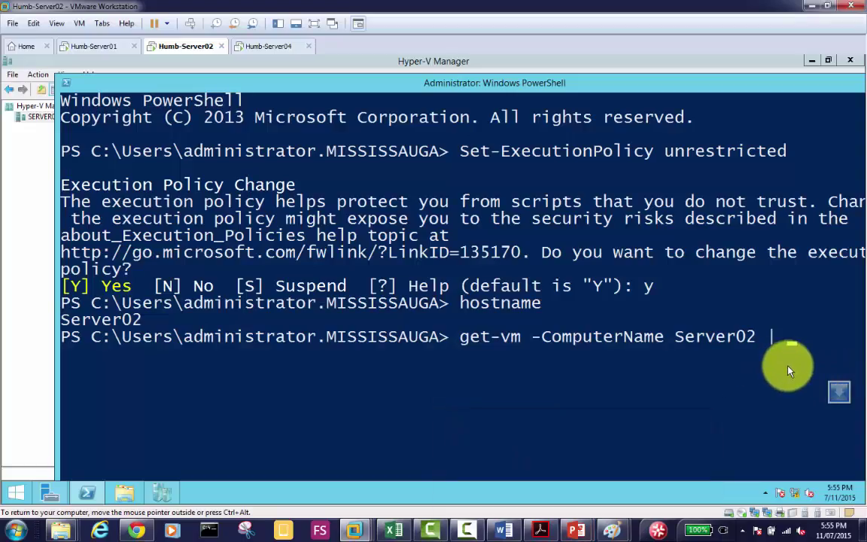
Step: Finish the pipeline with Enable-VMResourceMetering, correcting the wrongly autocompleted cmdlet name
type("Enable-")
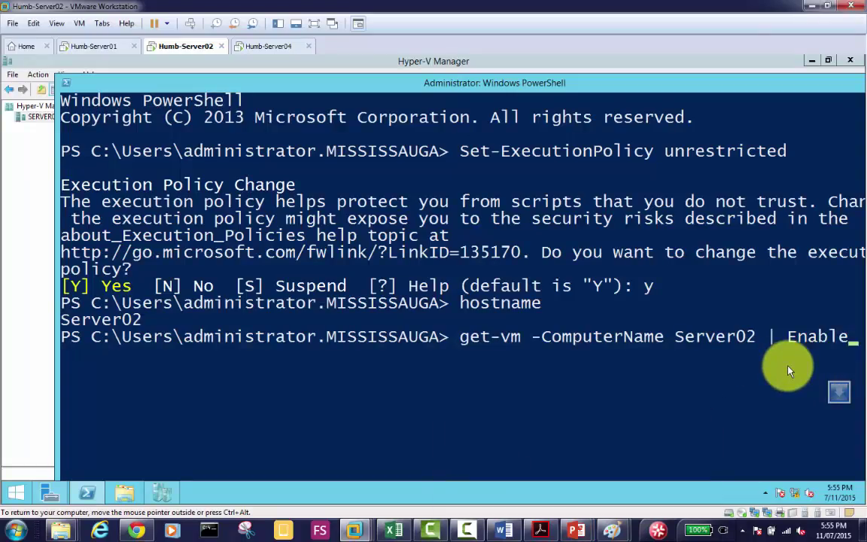
type("R")
double_click(538, 83)
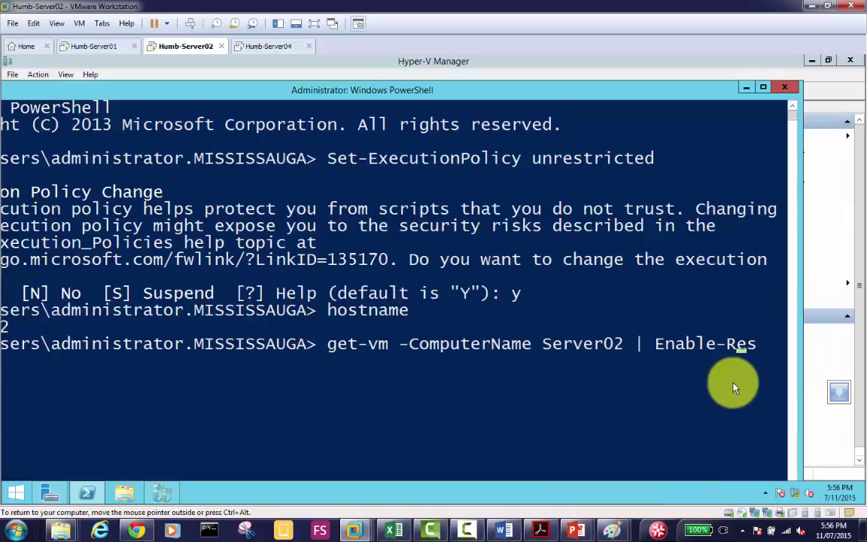
key("Left")
type("vm")
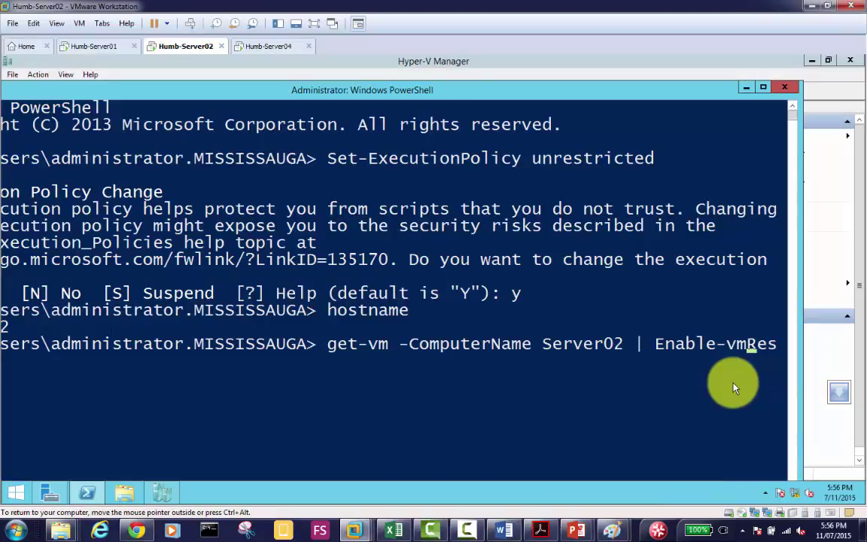
key("Tab")
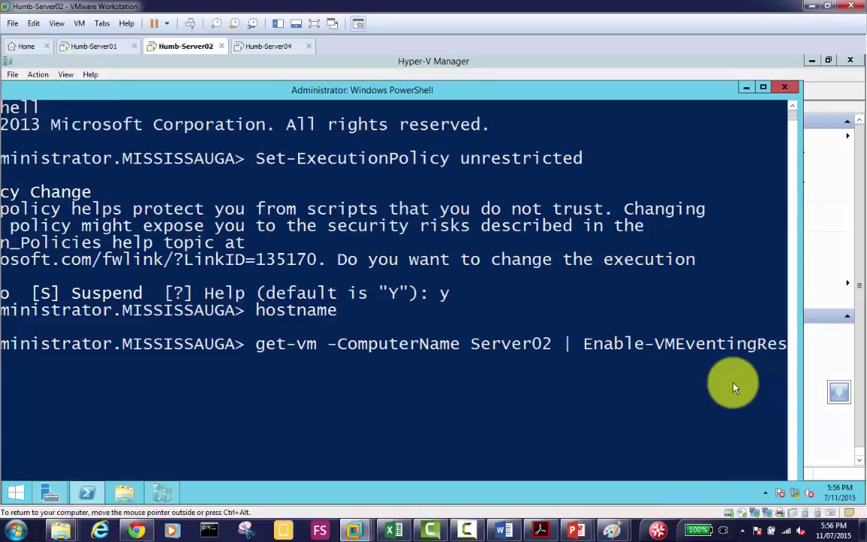
key("End")
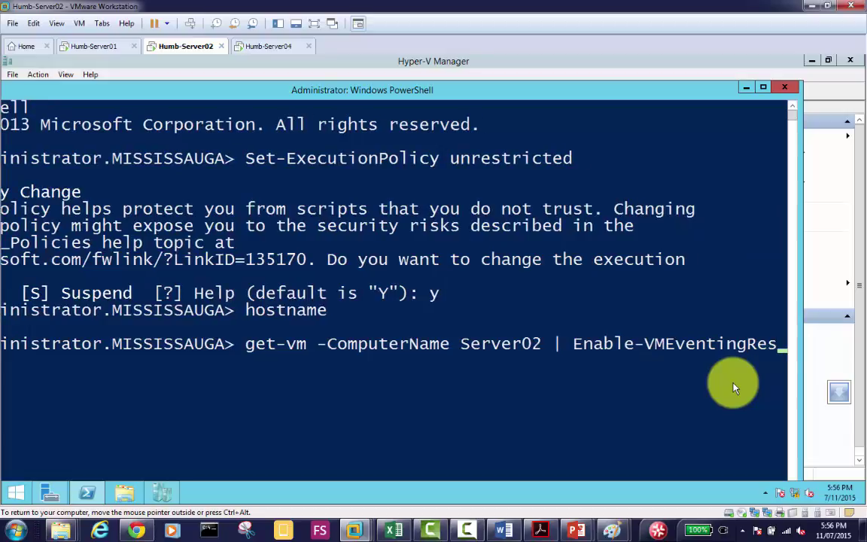
key("Left")
key("Left")
key("Left")
key("Left")
key("Left")
key("Left")
key("Left")
key("Left")
key("Delete")
key("Delete")
key("Delete")
key("Delete")
key("Delete")
key("Delete")
key("Delete")
key("Delete")
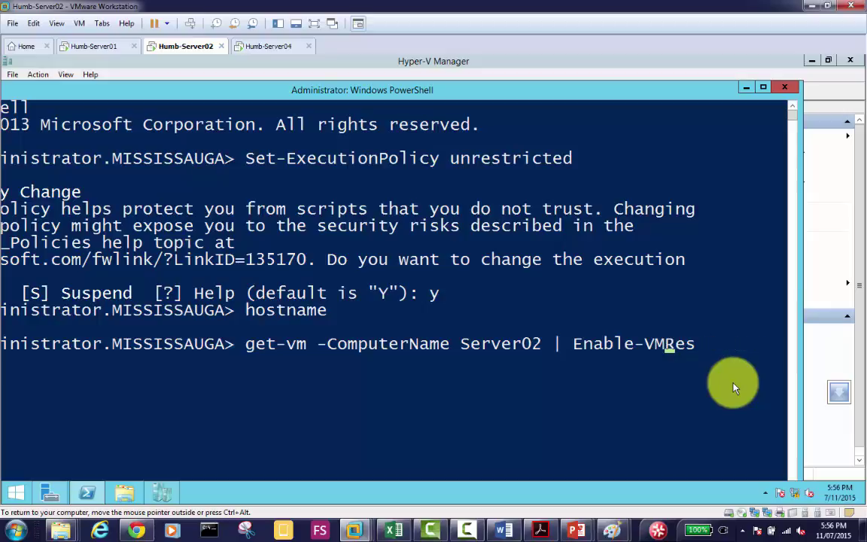
key("Delete")
key("Delete")
key("Delete")
type("r")
key("Tab")
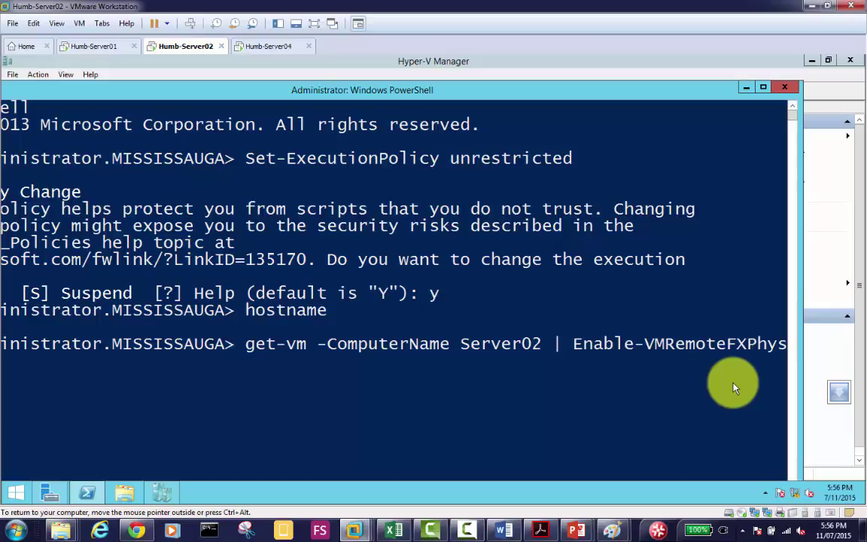
key("Tab")
key("Tab")
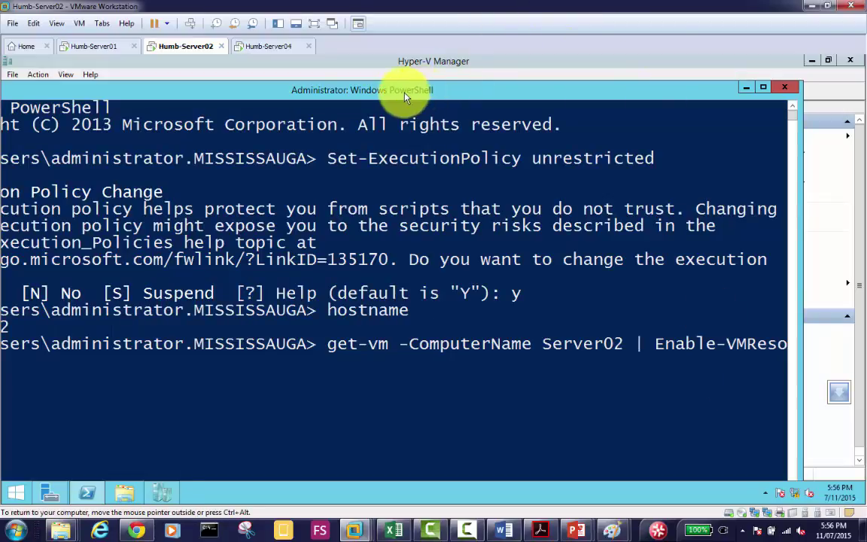
Step: Run the Enable-VMResourceMetering pipeline for Server02, then re-run it from C:\
key("Return")
left_click_drag(471, 86, 485, 56)
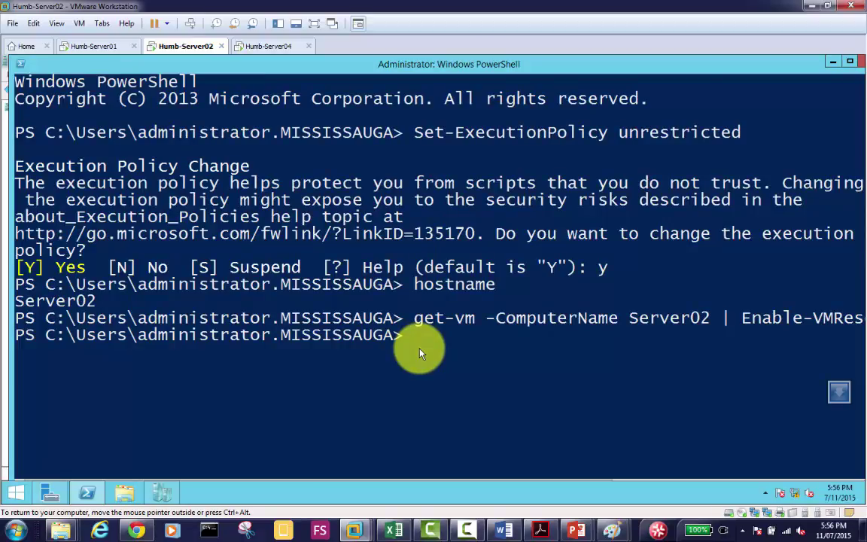
key("Return")
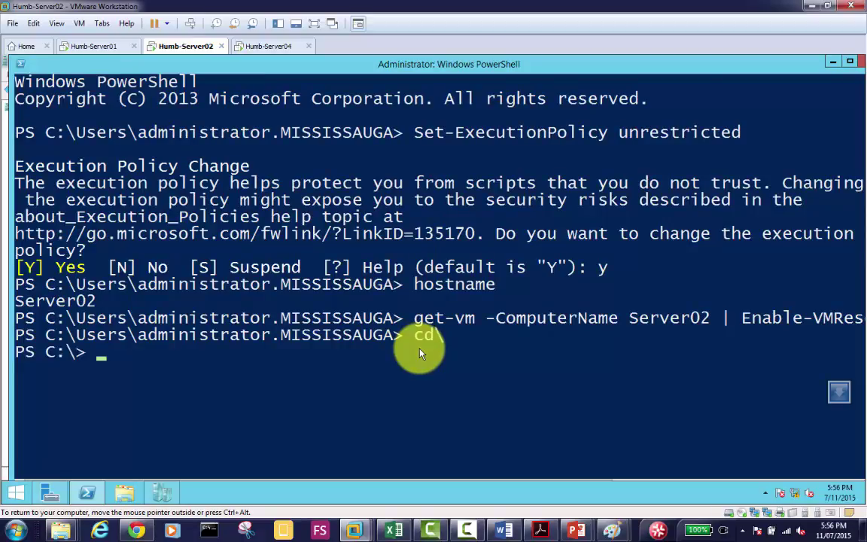
key("Up")
key("Up")
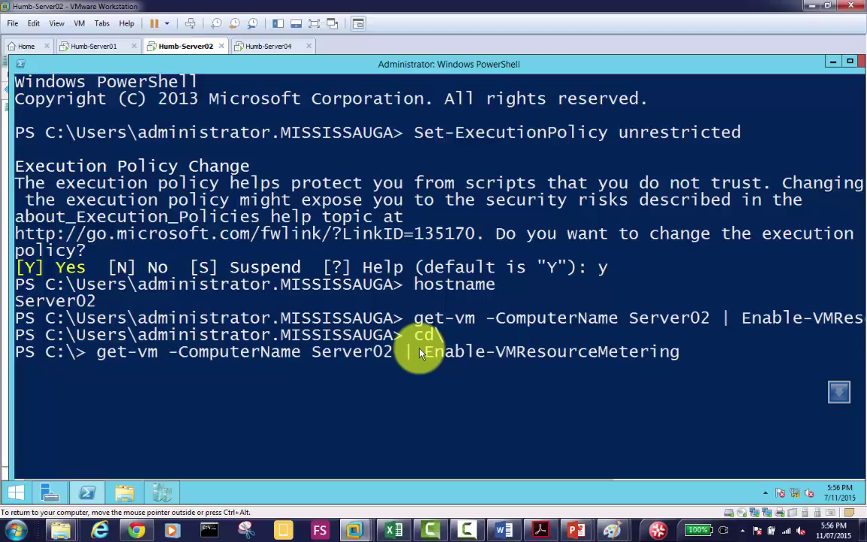
key("Return")
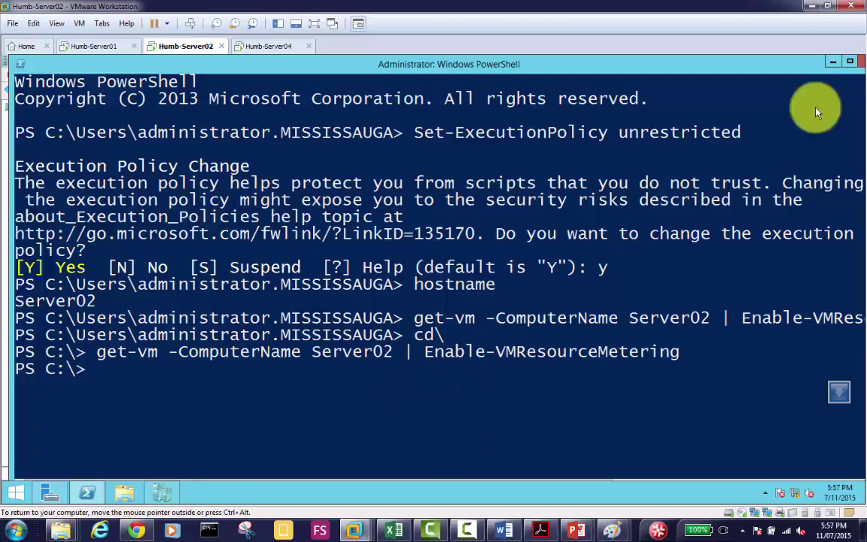
Step: Minimize PowerShell and bring the PowerPoint slide show back full-screen
left_click(831, 60)
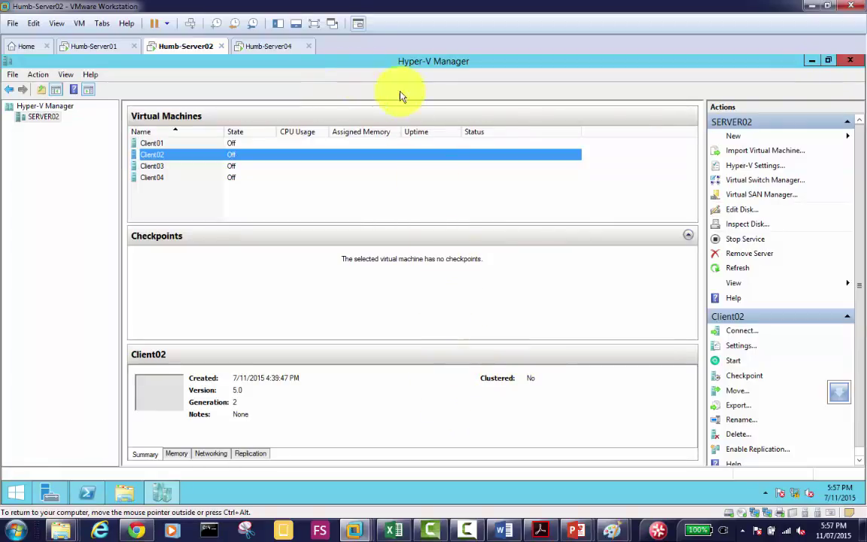
mouse_move(573, 529)
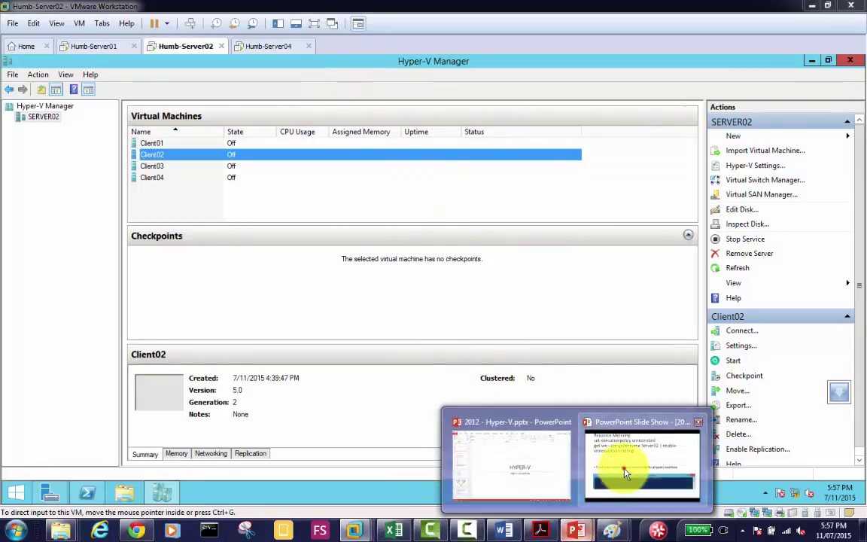
left_click(624, 472)
Step: Advance through the Differencing Disk wizard slides to the Pass-Through Disk slide
left_click(448, 279)
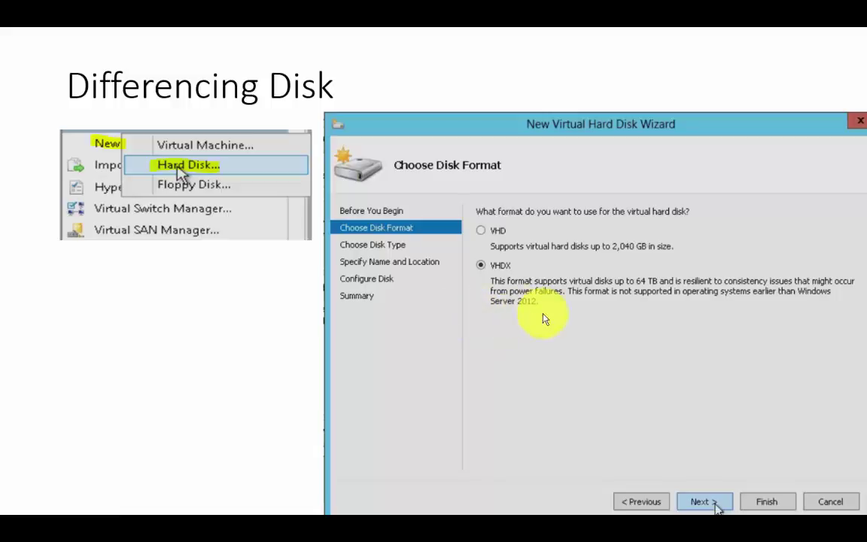
left_click(298, 246)
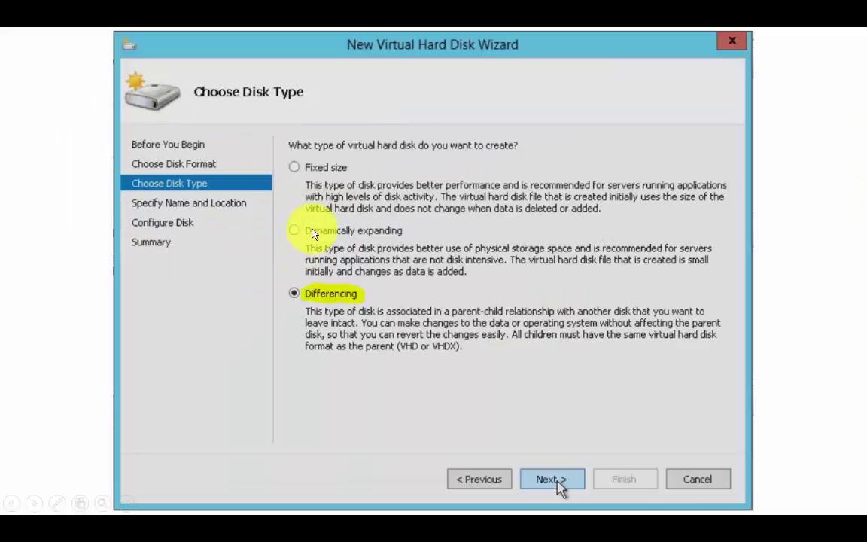
left_click(323, 224)
left_click(324, 225)
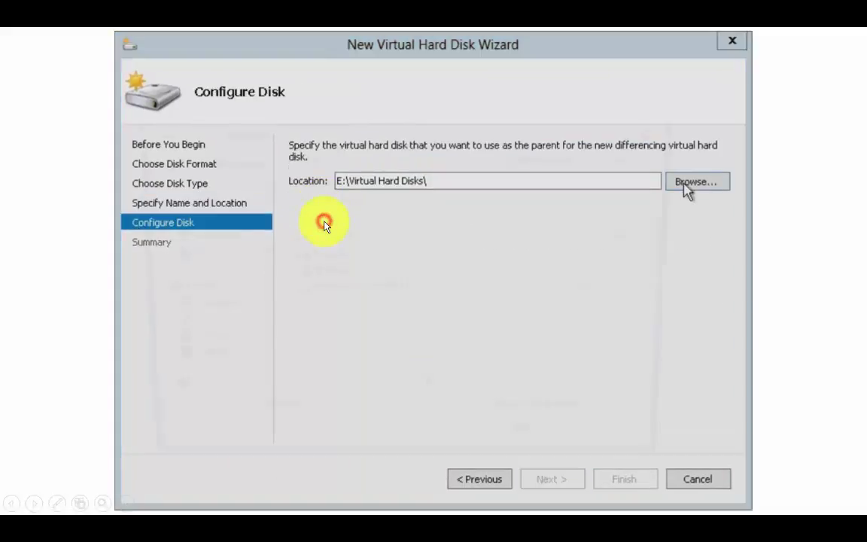
left_click(323, 224)
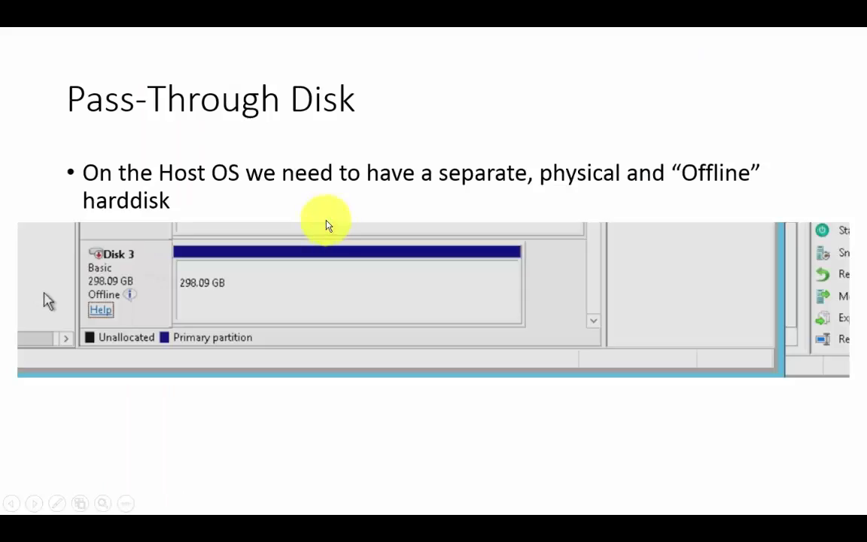
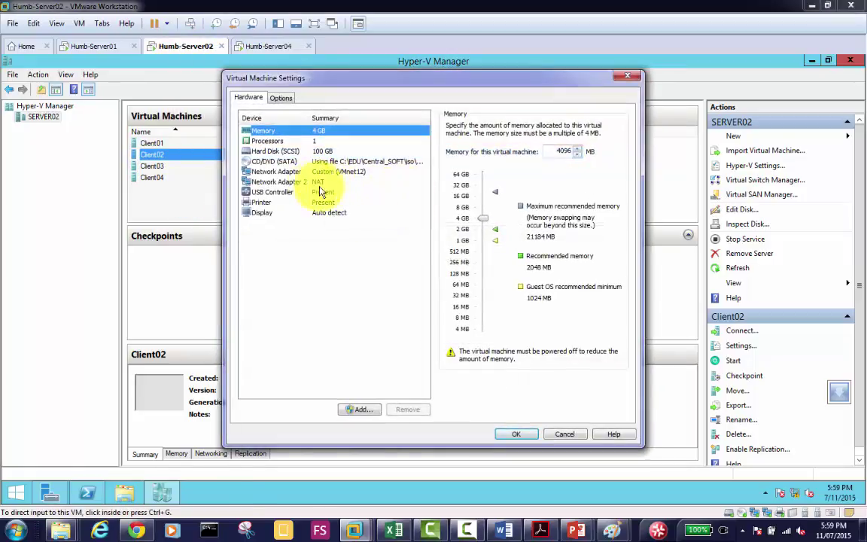
Step: Cancel the server VM settings, then select Client01 to show its checkpoint and briefly connect to it
left_click(564, 433)
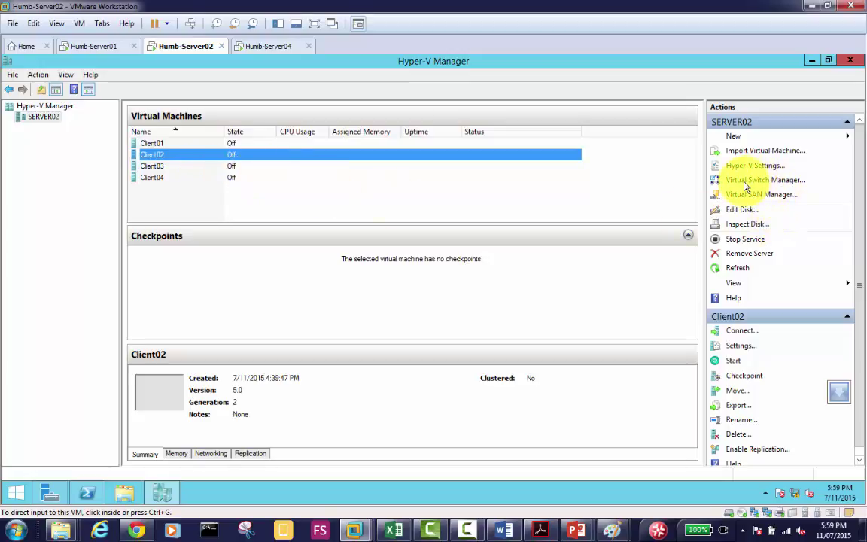
left_click(156, 149)
left_click(156, 144)
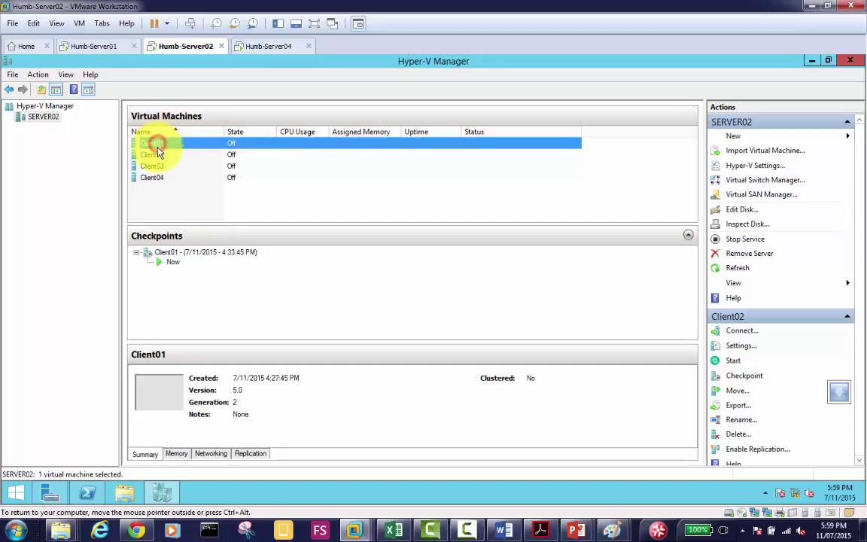
double_click(158, 144)
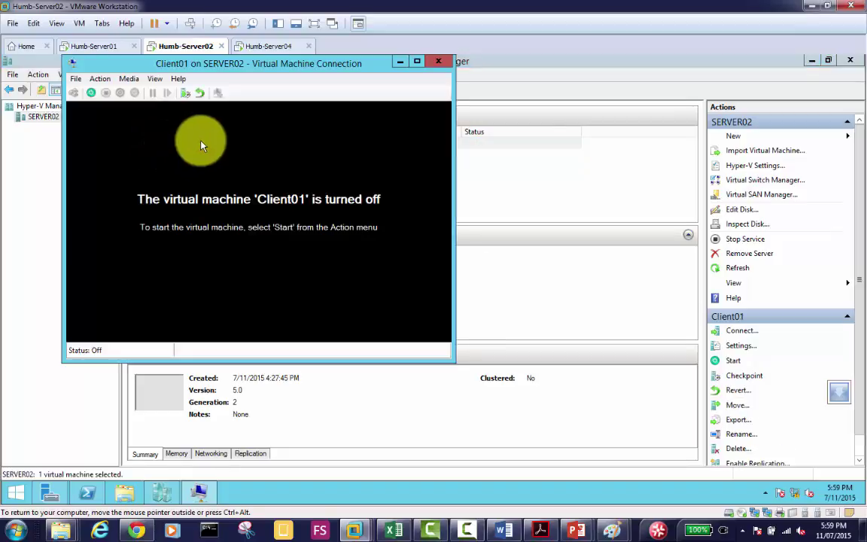
left_click(439, 65)
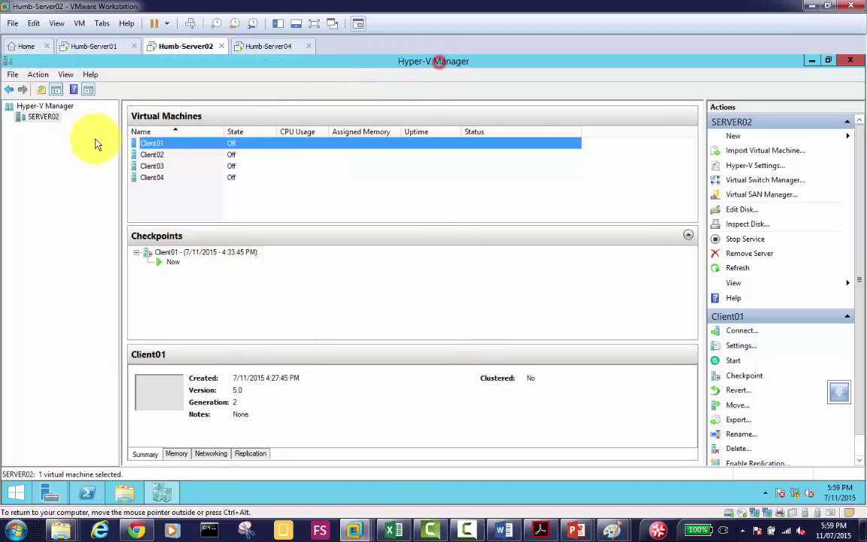
right_click(152, 145)
left_click(177, 170)
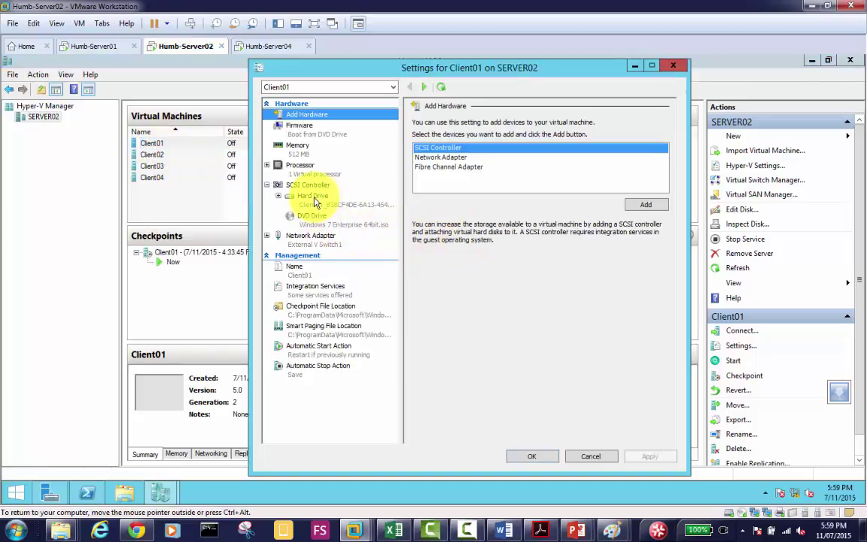
left_click(308, 197)
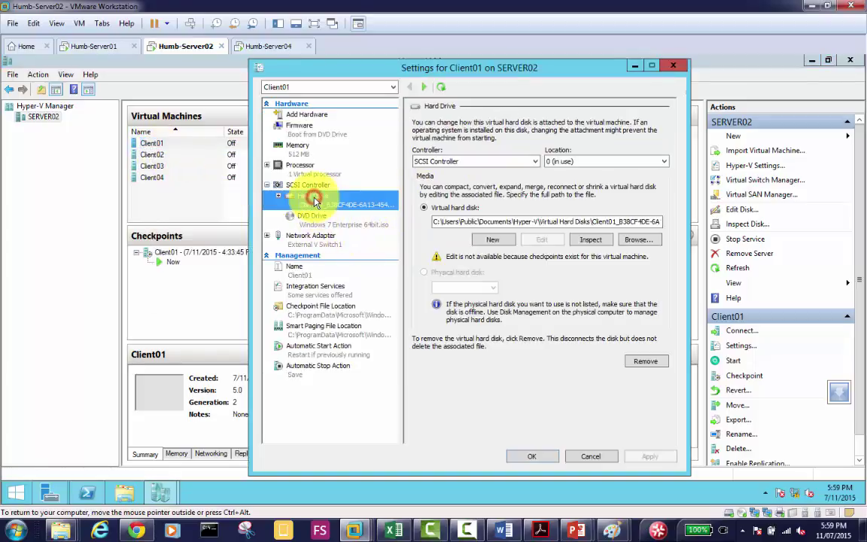
left_click(417, 284)
left_click(447, 281)
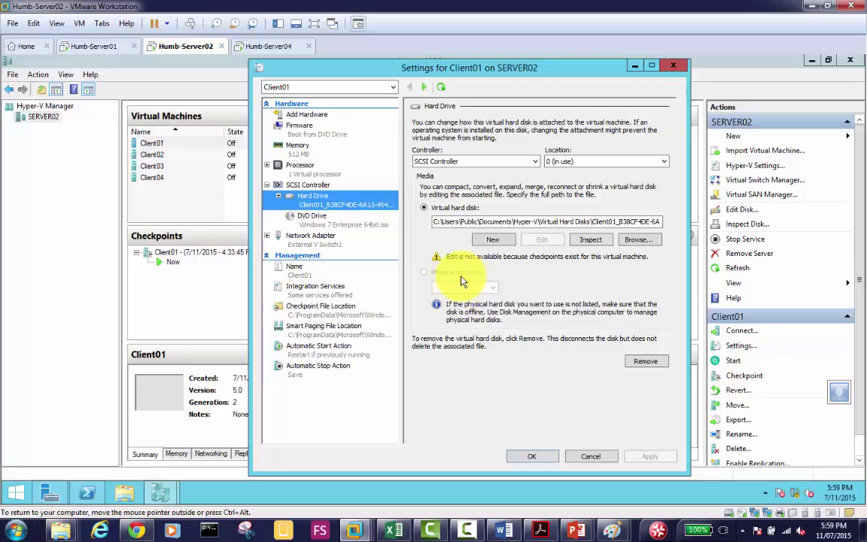
left_click(416, 271)
left_click(459, 286)
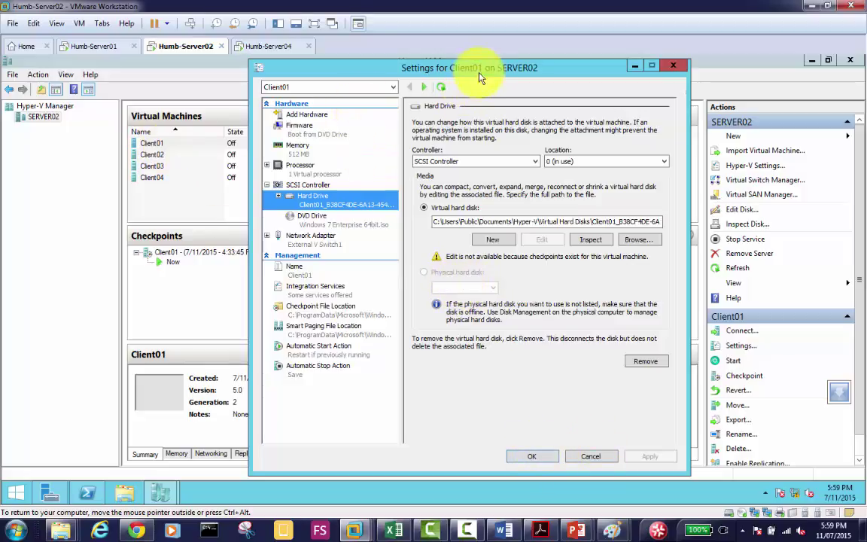
left_click(532, 456)
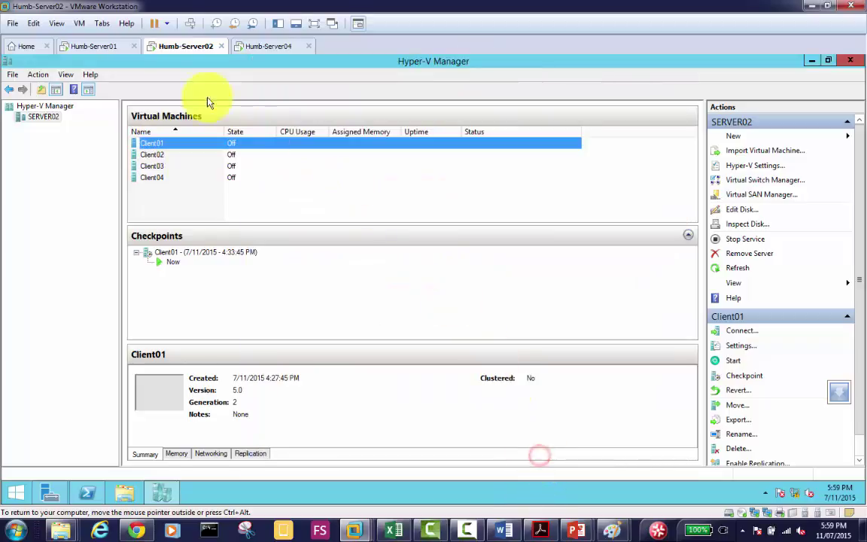
right_click(176, 44)
Step: Add a 60 GB hard disk named Humb-Server02.vmdk to Humb-Server02 using the wizard defaults
left_click(239, 211)
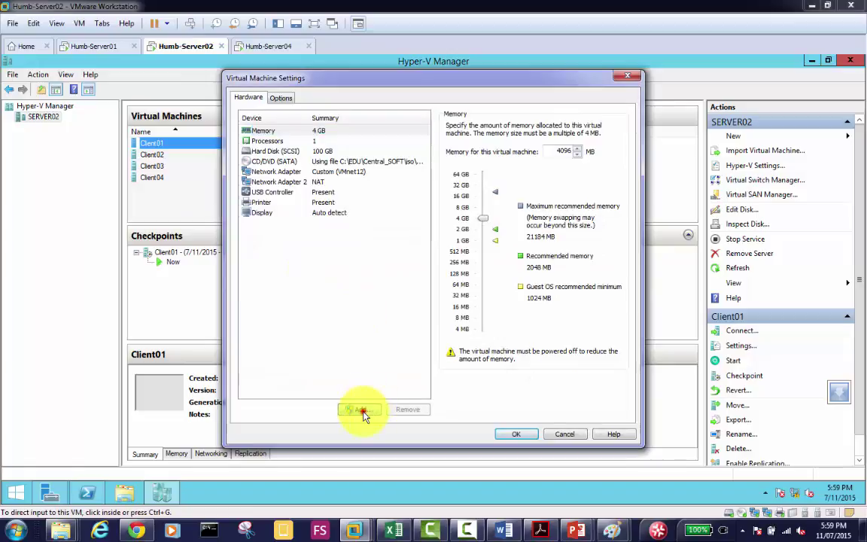
left_click(360, 409)
left_click(484, 365)
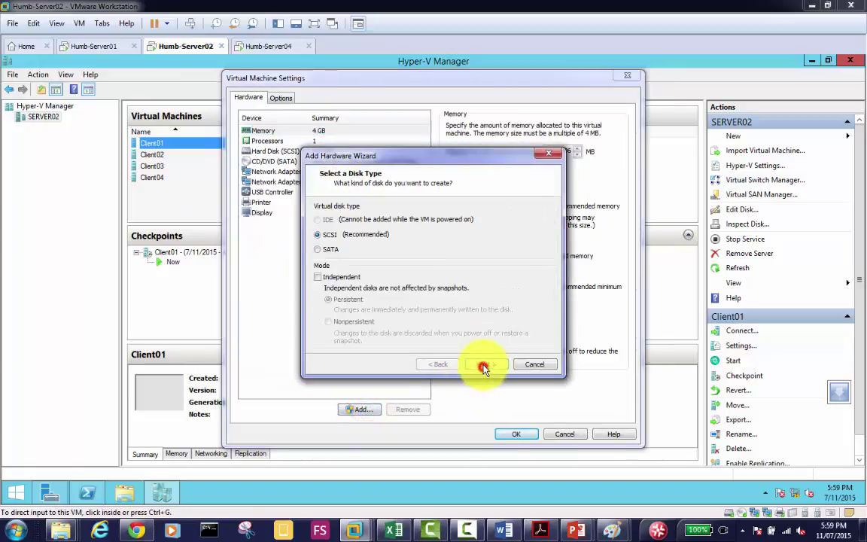
left_click(484, 364)
left_click(484, 365)
left_click(484, 365)
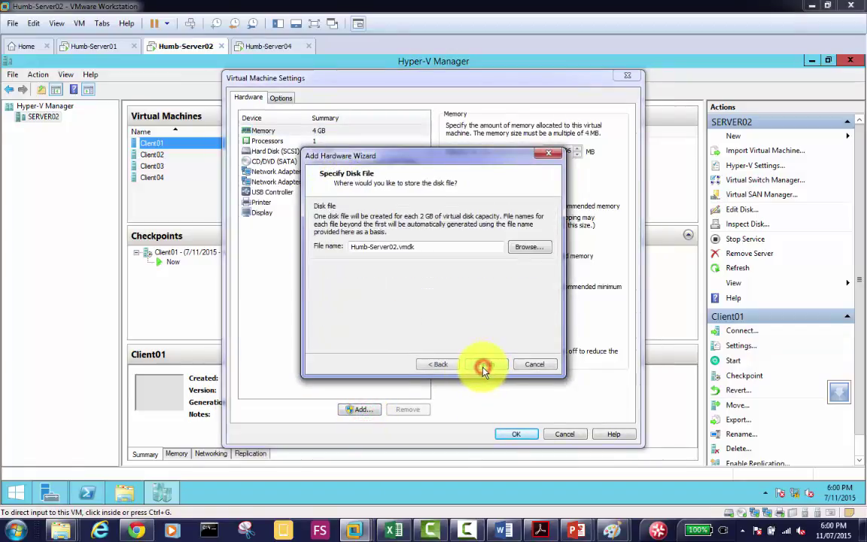
left_click(481, 365)
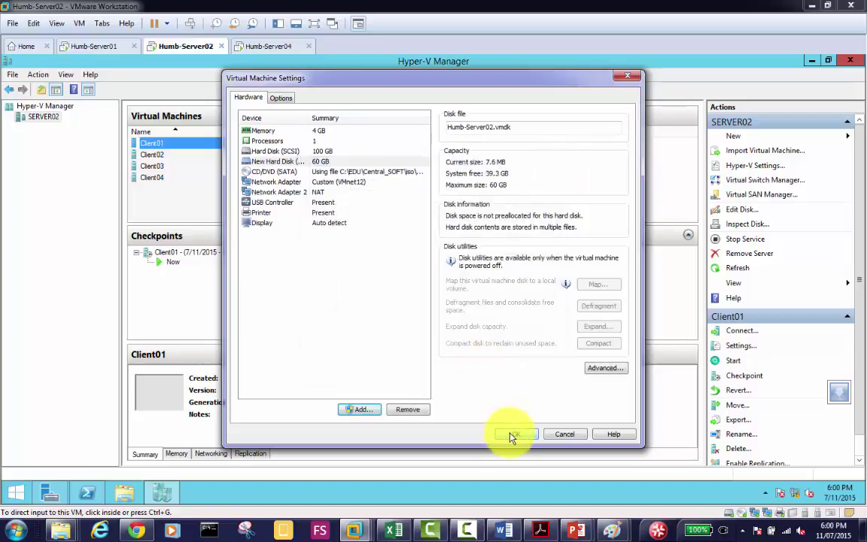
left_click(506, 434)
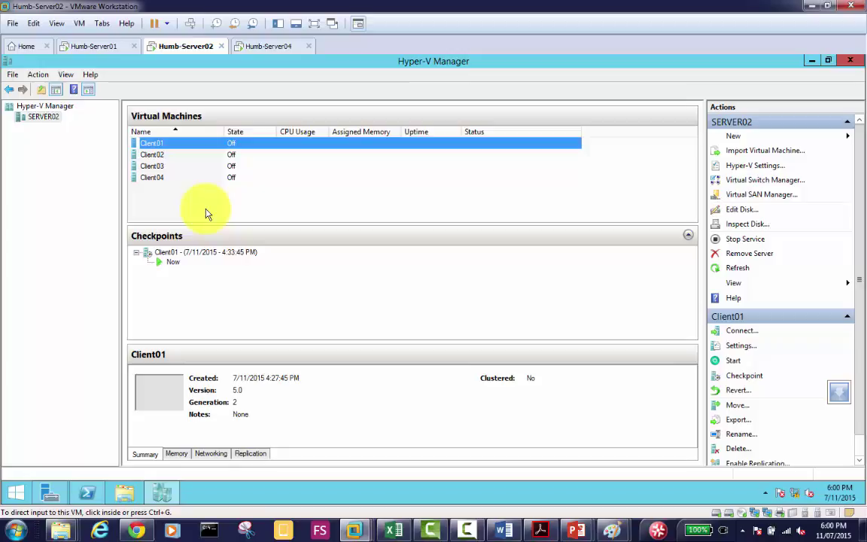
Step: Switch Client01's hard drive to the physical Disk 1 (60.00 GB) and apply the change
right_click(159, 144)
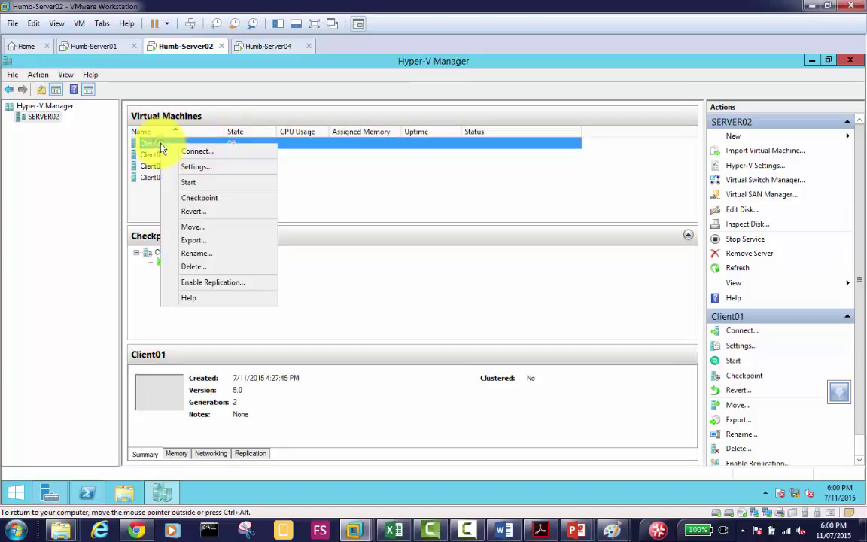
left_click(197, 167)
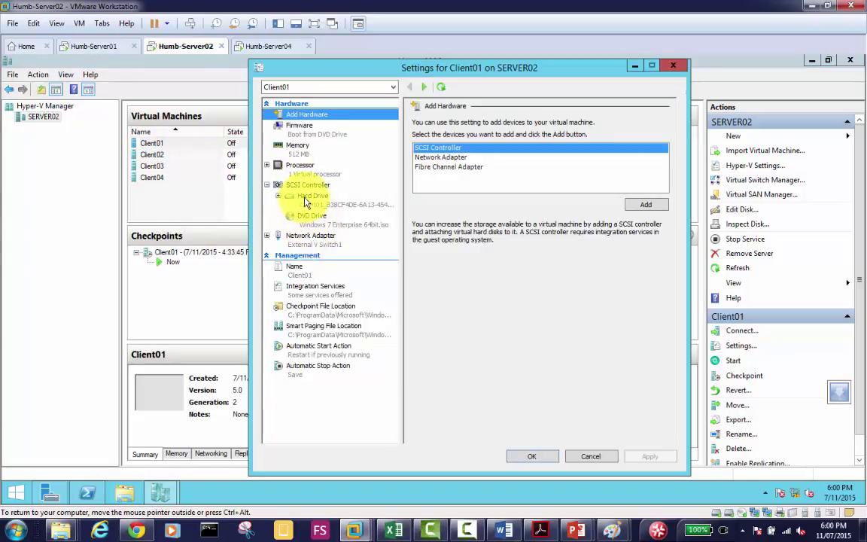
left_click(306, 198)
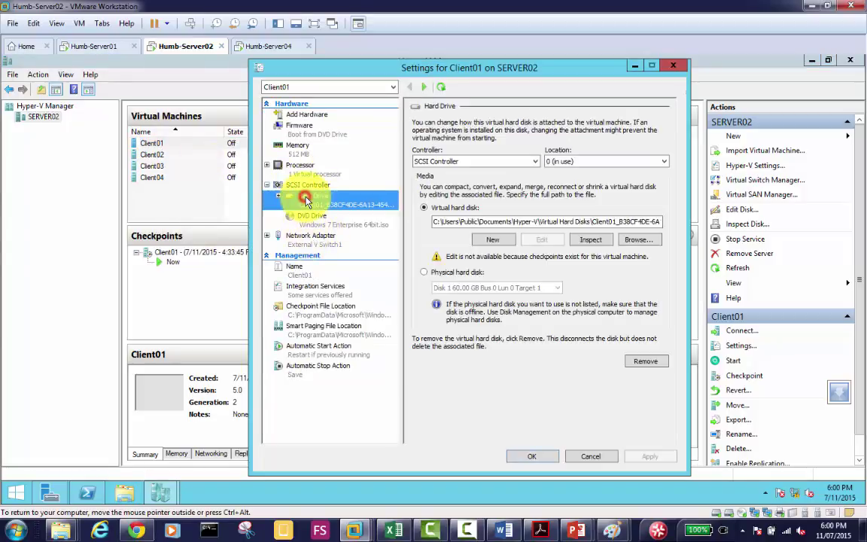
left_click(436, 275)
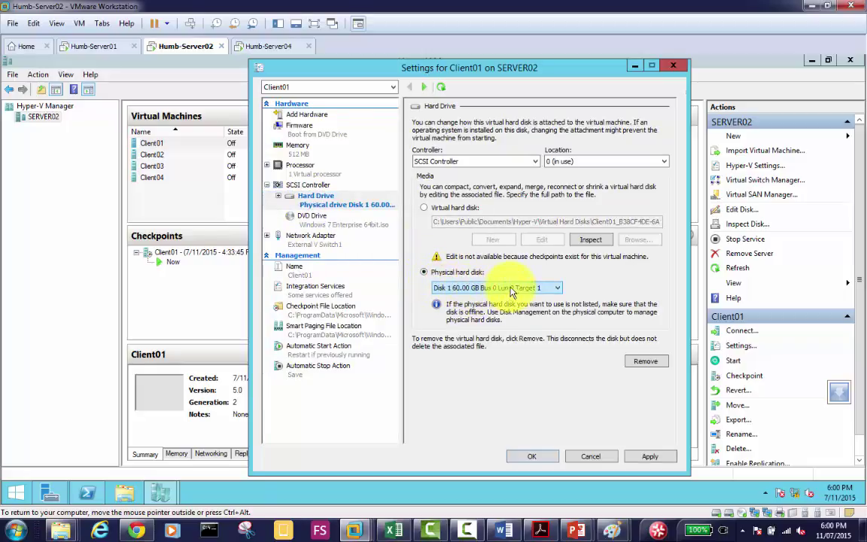
left_click(519, 290)
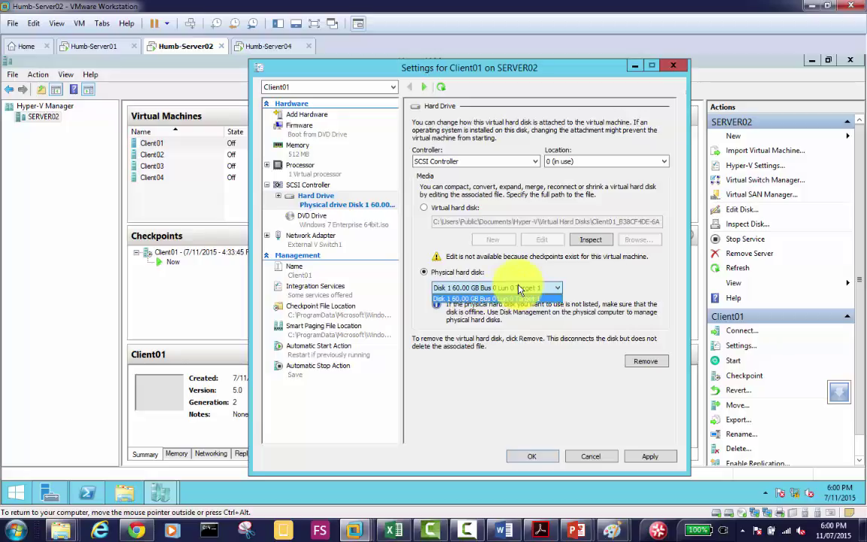
left_click(514, 297)
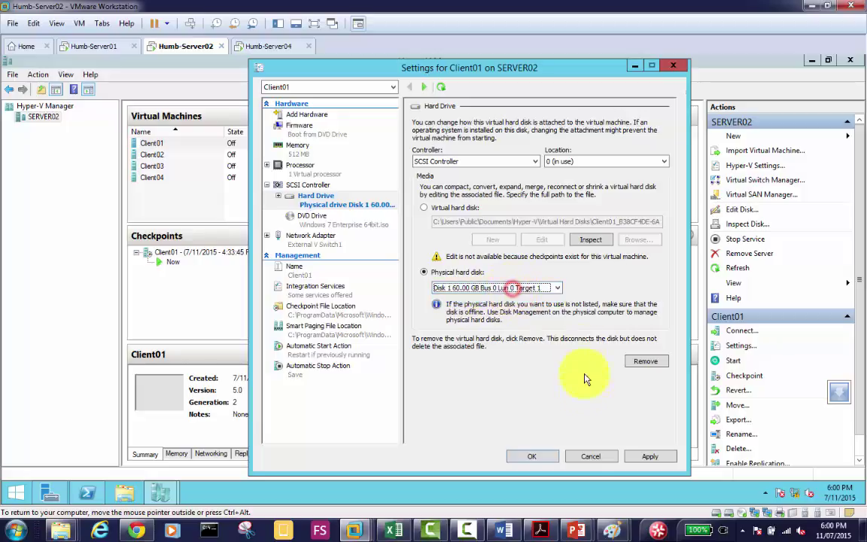
left_click(658, 458)
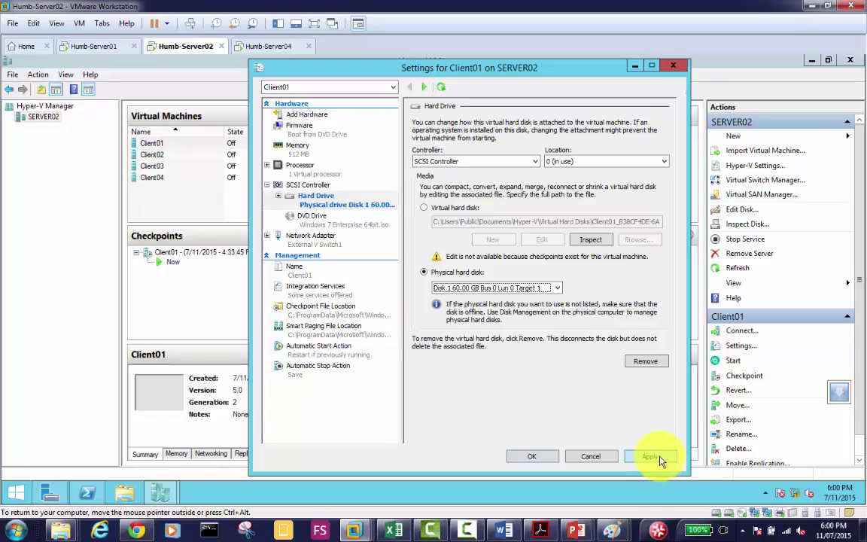
left_click(532, 456)
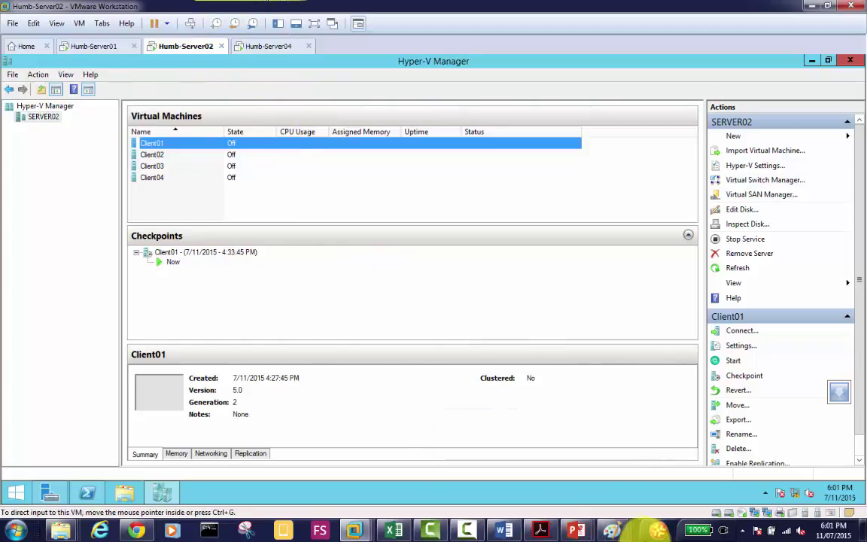
Step: Bring up the PowerPoint slide show, advance through the slides, then step back two slides
mouse_move(574, 527)
left_click(615, 472)
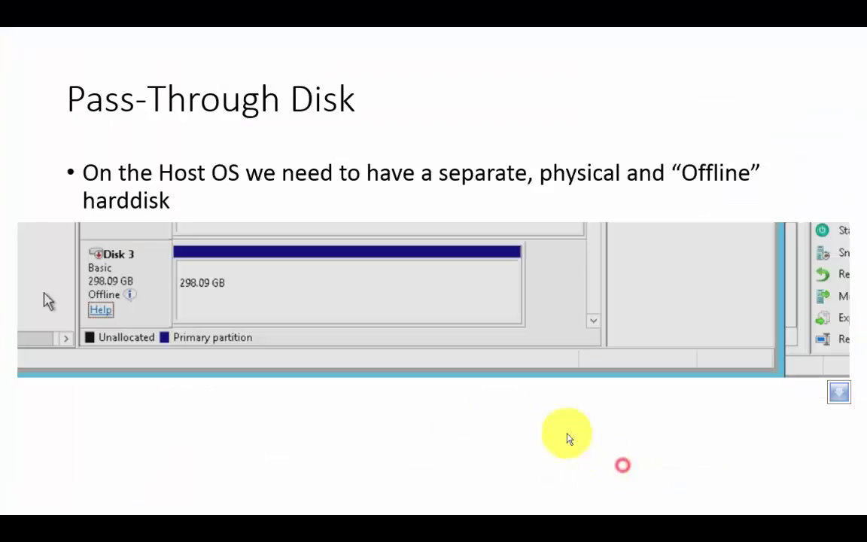
left_click(352, 351)
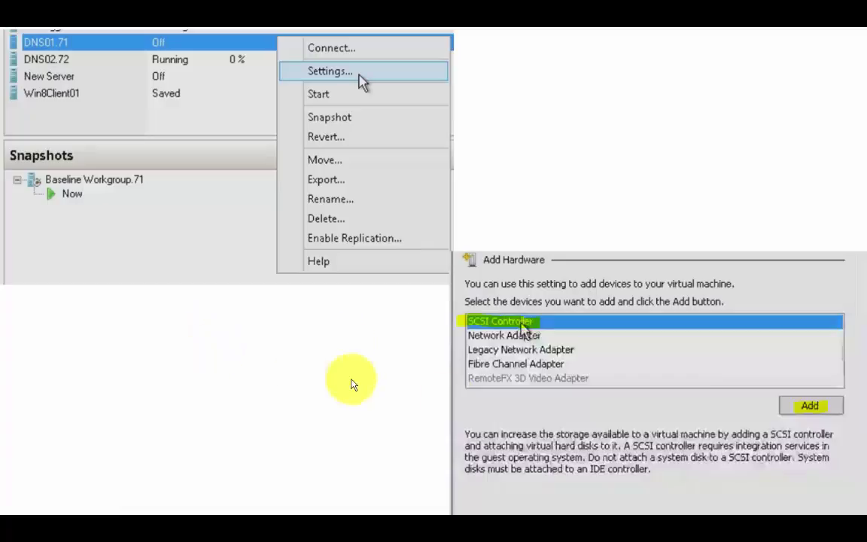
left_click(454, 519)
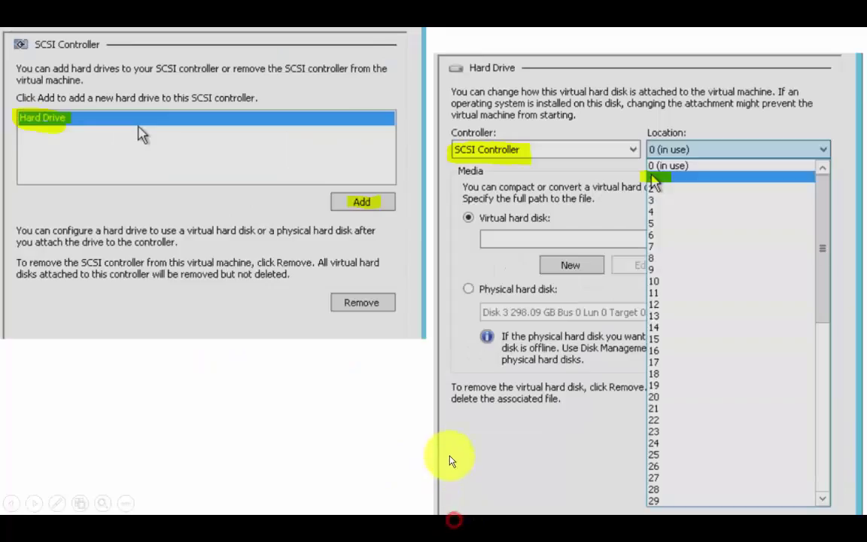
left_click(445, 404)
left_click(445, 406)
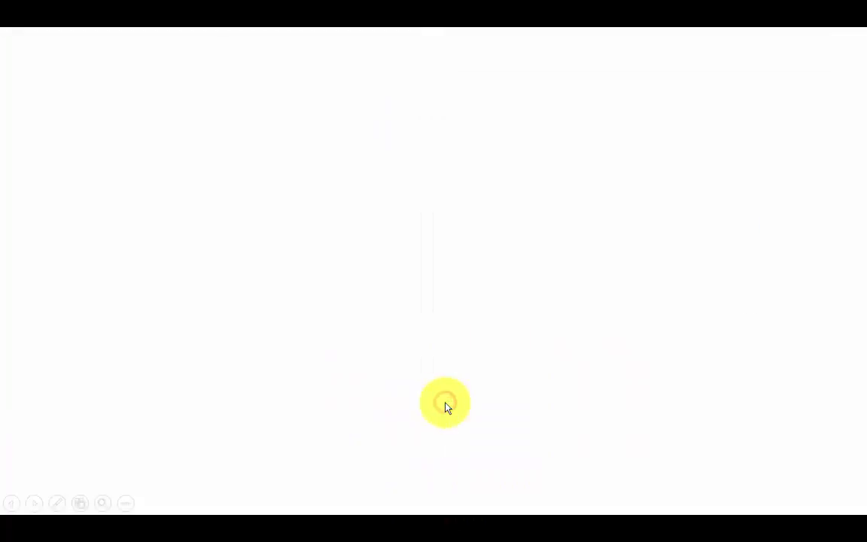
left_click(447, 408)
key("Left")
key("Left")
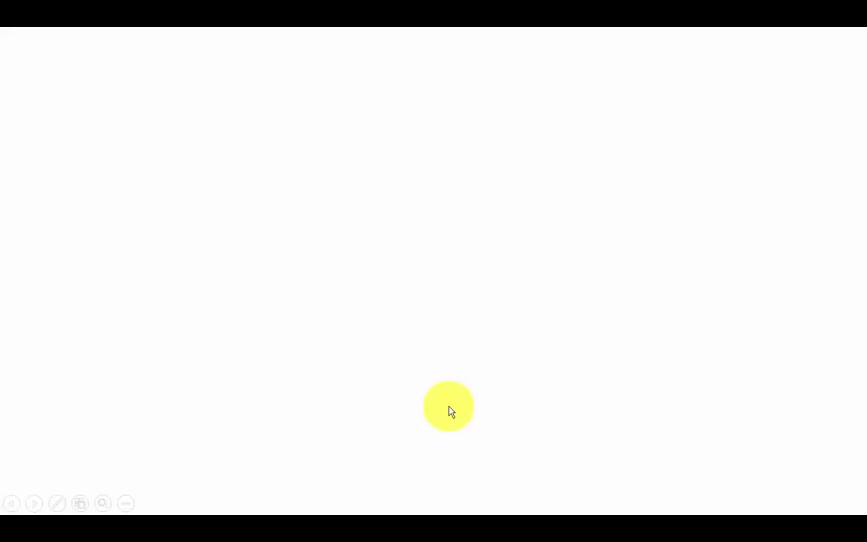
key("Left")
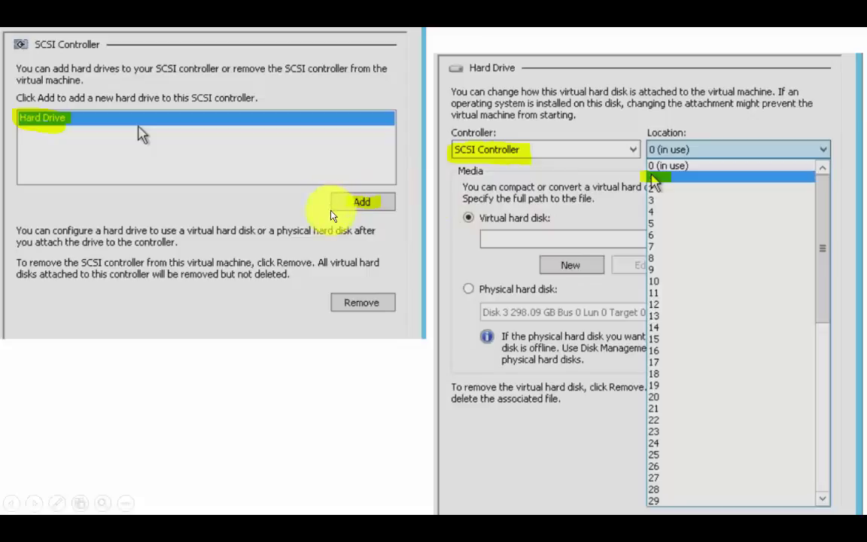
Step: Step back through earlier slides to the Resource Metering slide, then forward to Differencing Disk
key("Left")
key("Left")
key("Left")
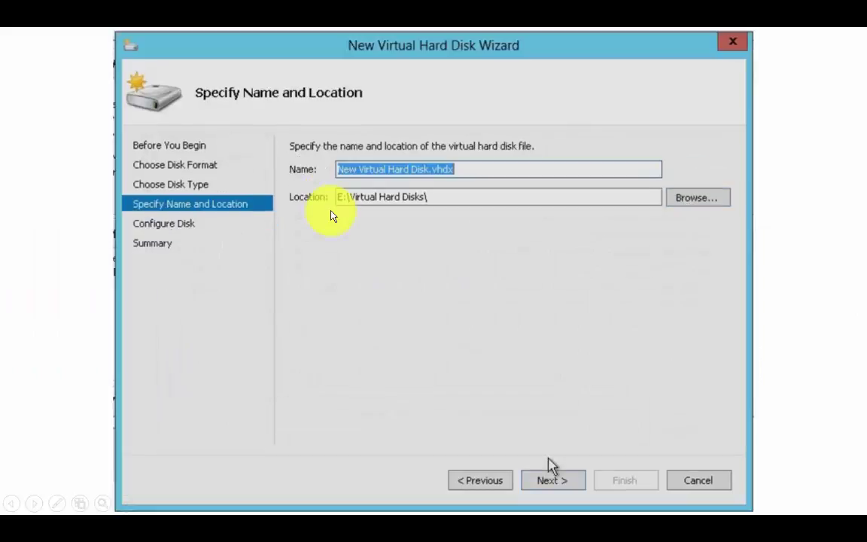
key("Left")
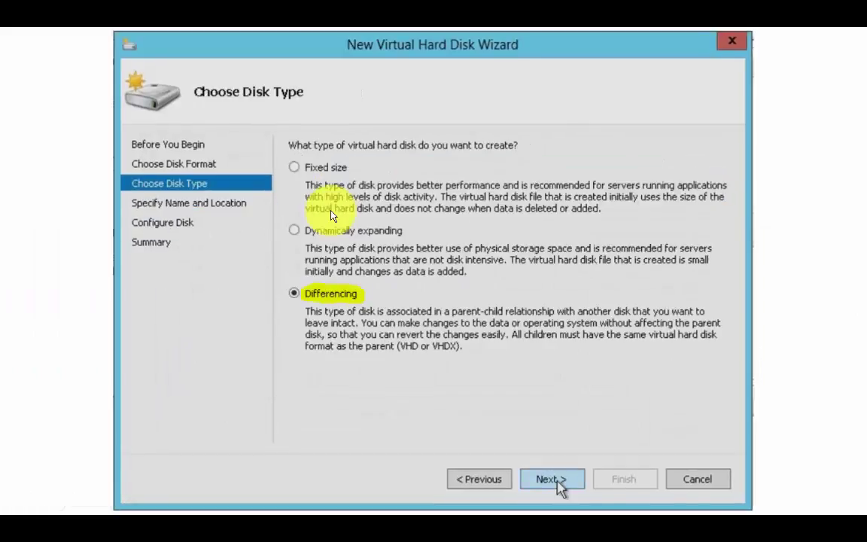
key("Left")
key("Left")
key("Right")
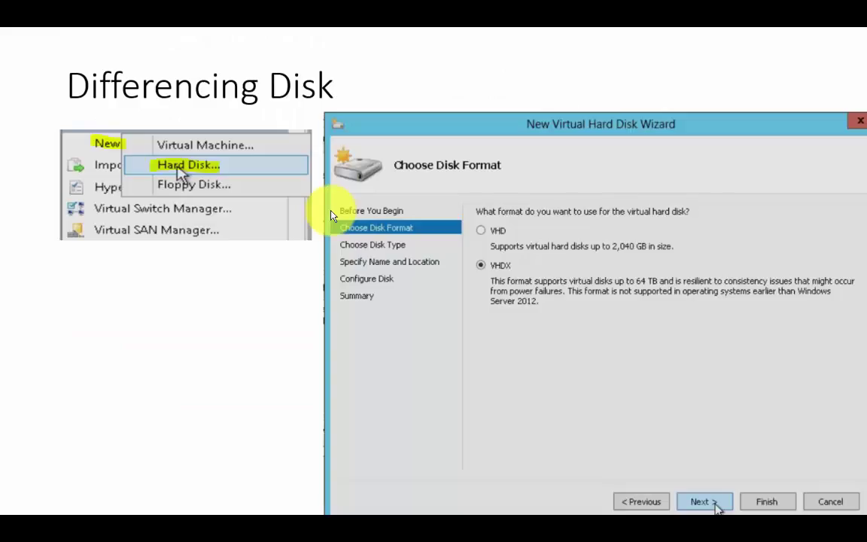
key("Left")
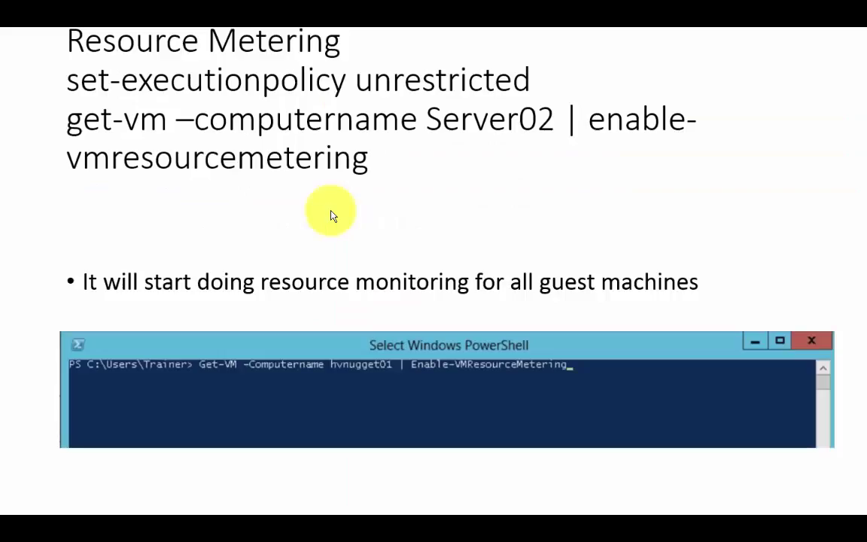
key("Right")
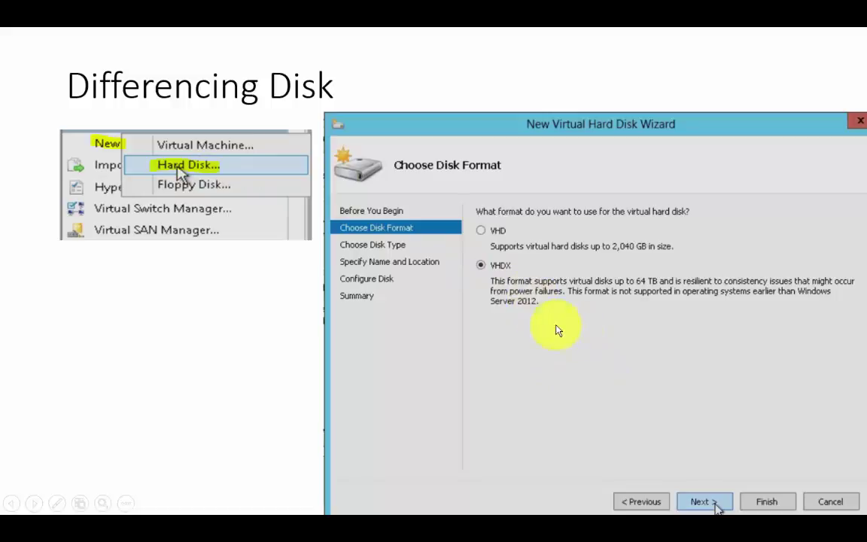
Step: Walk through the disk type, name/location, Configure Disk and Pass-Through slides, then return to Differencing Disk
left_click(527, 370)
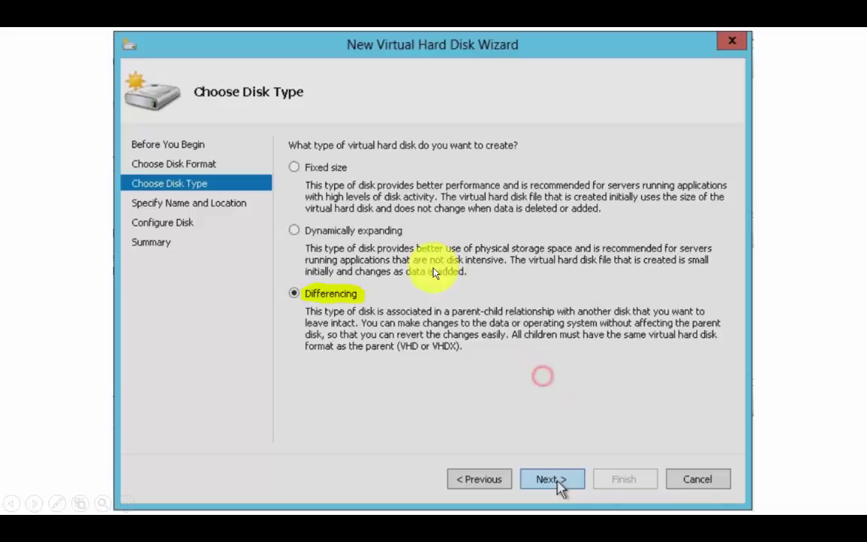
left_click(406, 294)
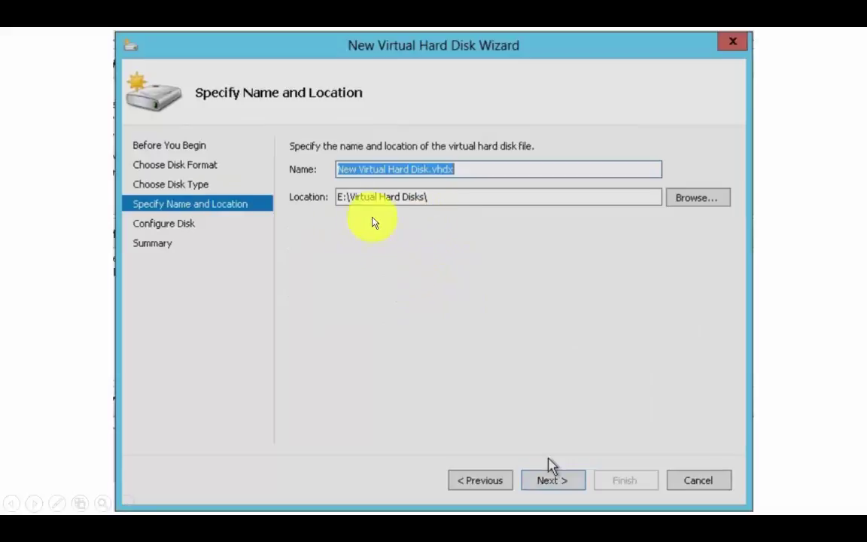
left_click(421, 250)
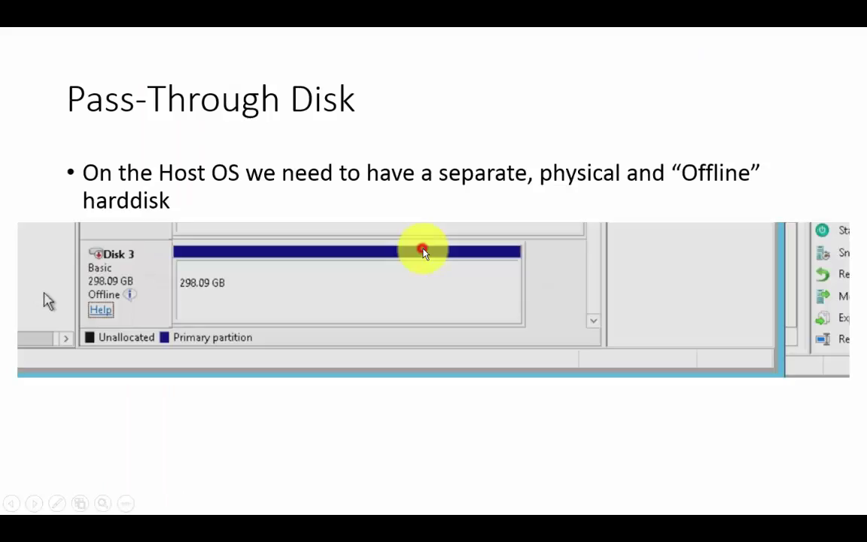
left_click(423, 253)
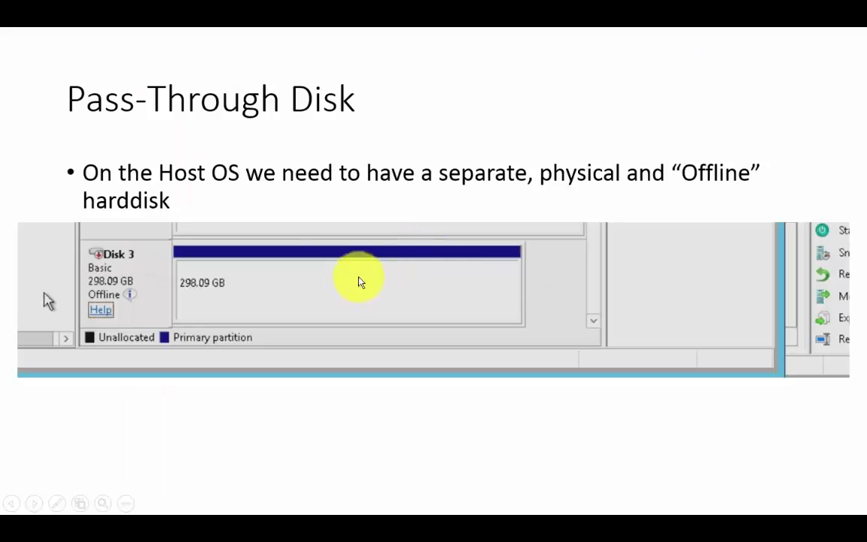
key("Left")
key("Left")
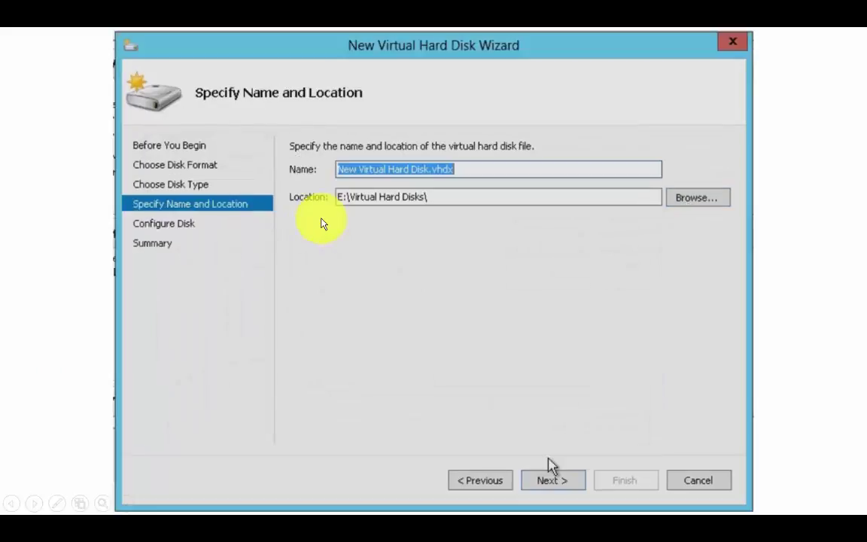
key("Left")
key("Left")
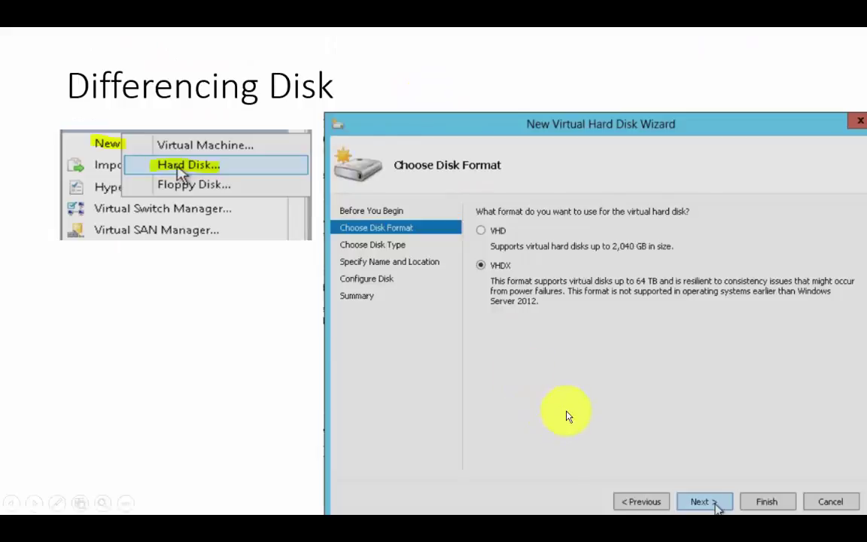
key("super")
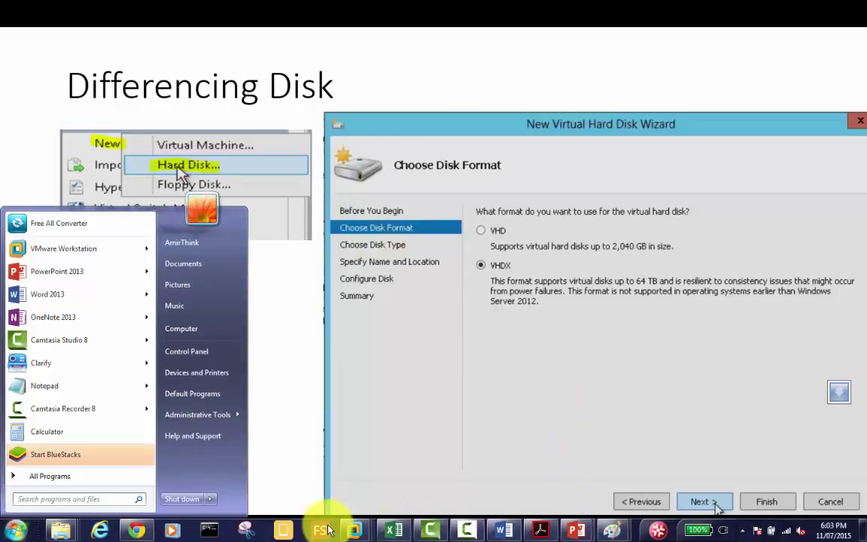
Step: On Humb-Server02, start a new virtual hard disk for SERVER02, keeping the VHDX format
left_click(354, 531)
left_click(410, 461)
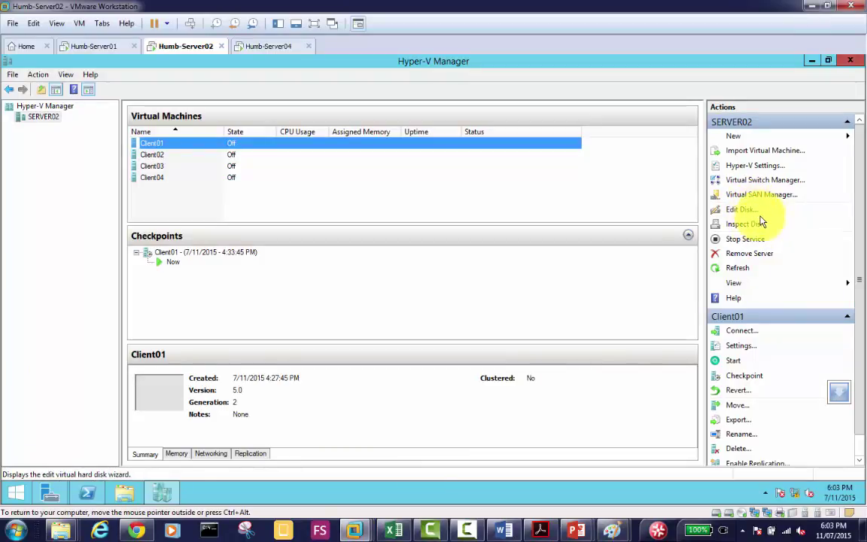
right_click(54, 119)
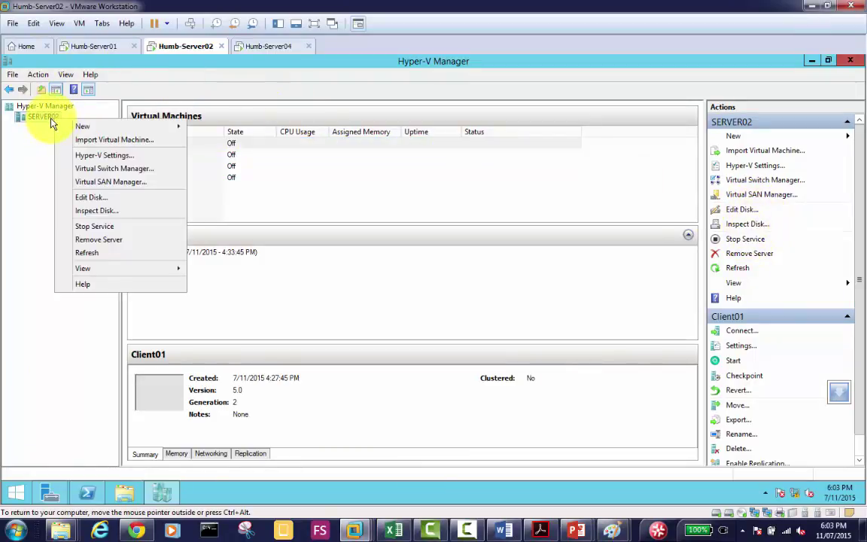
left_click(78, 127)
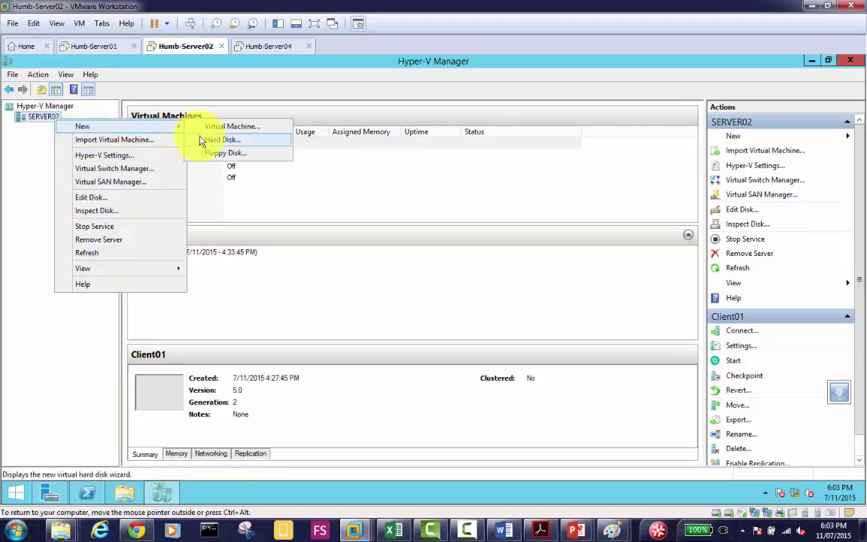
left_click(242, 142)
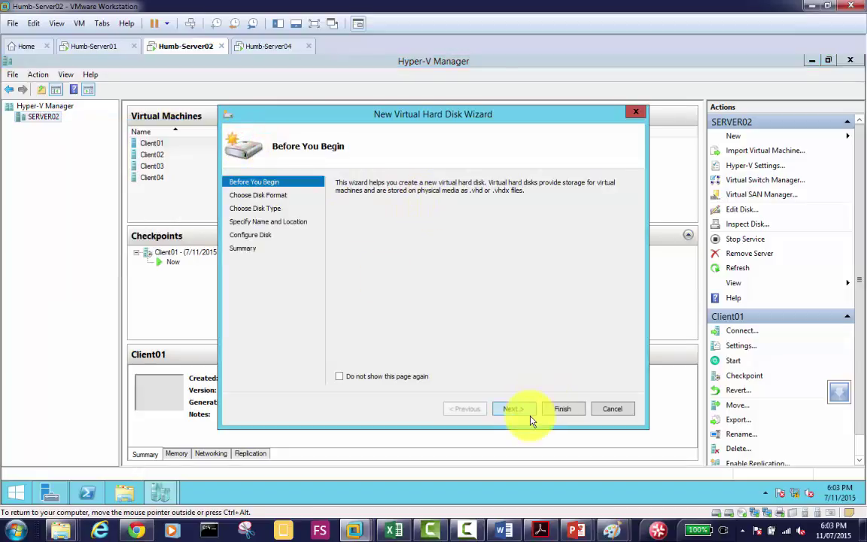
left_click(514, 409)
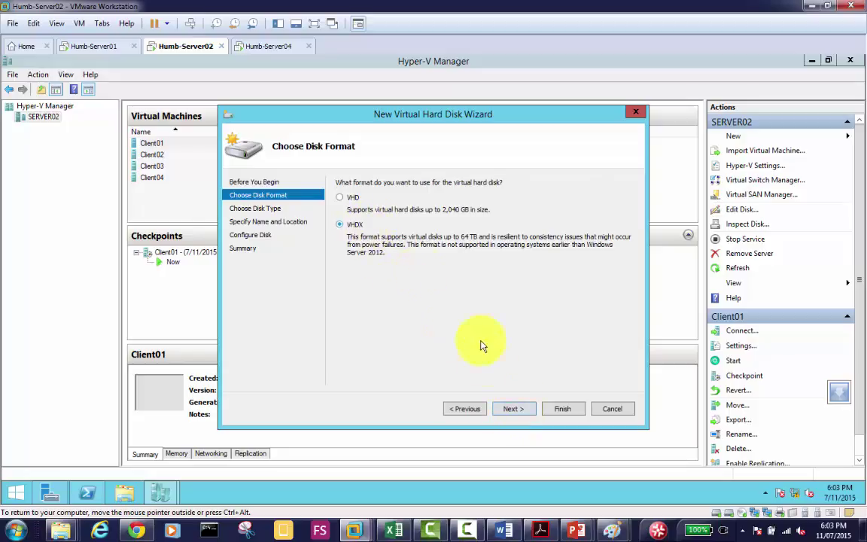
left_click(511, 410)
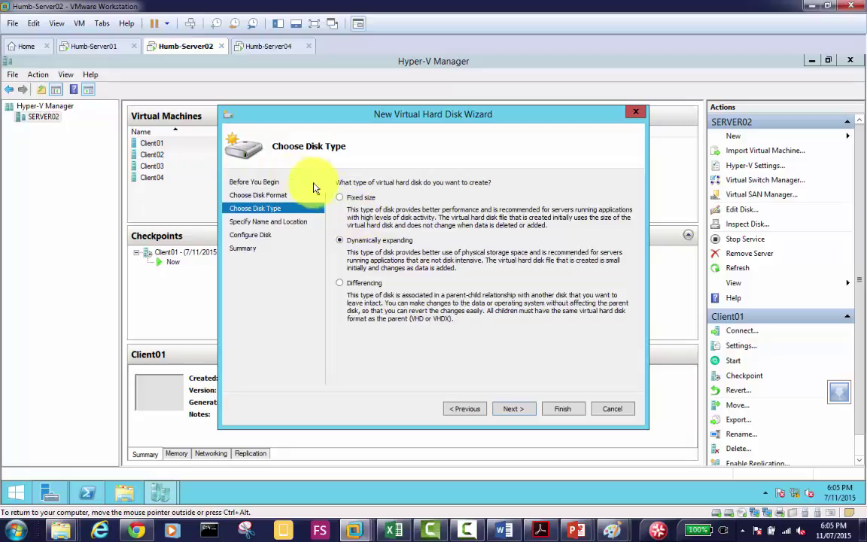
Step: Try a Fixed size disk, then go back and select Dynamically expanding as the disk type
left_click(339, 197)
left_click(513, 410)
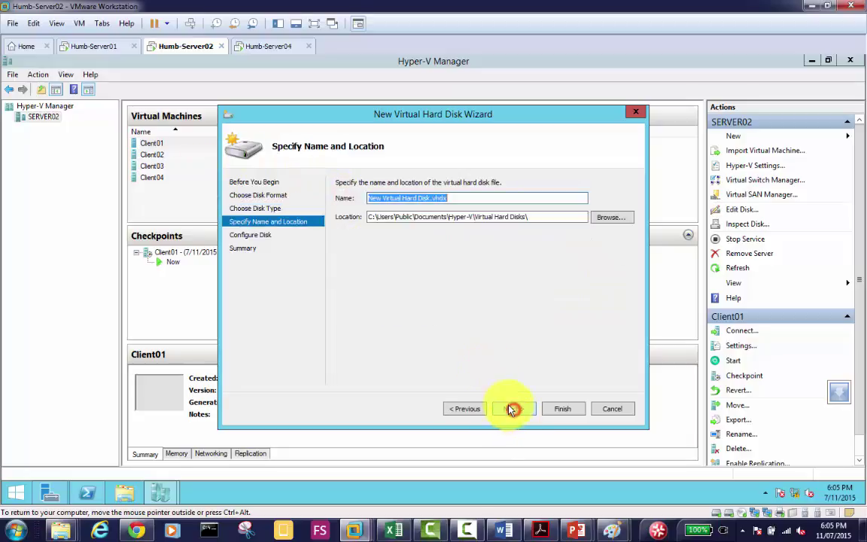
left_click(511, 410)
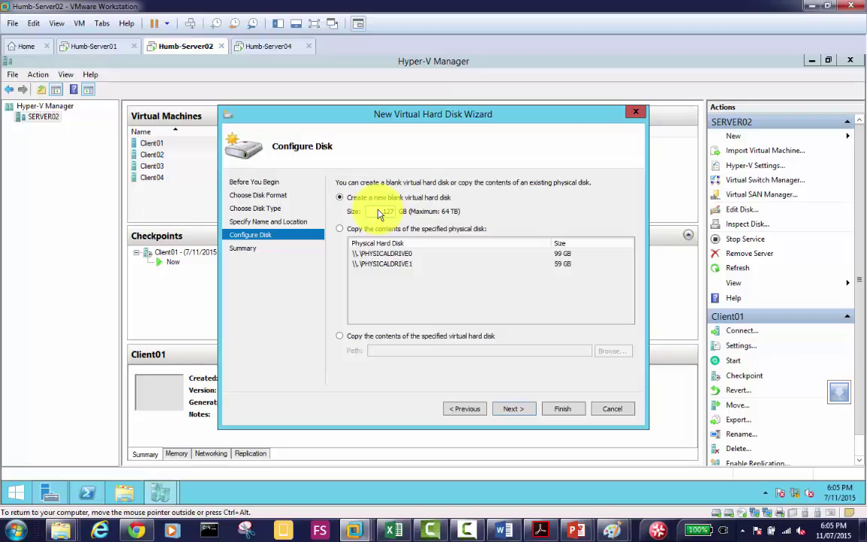
left_click(464, 409)
left_click(464, 409)
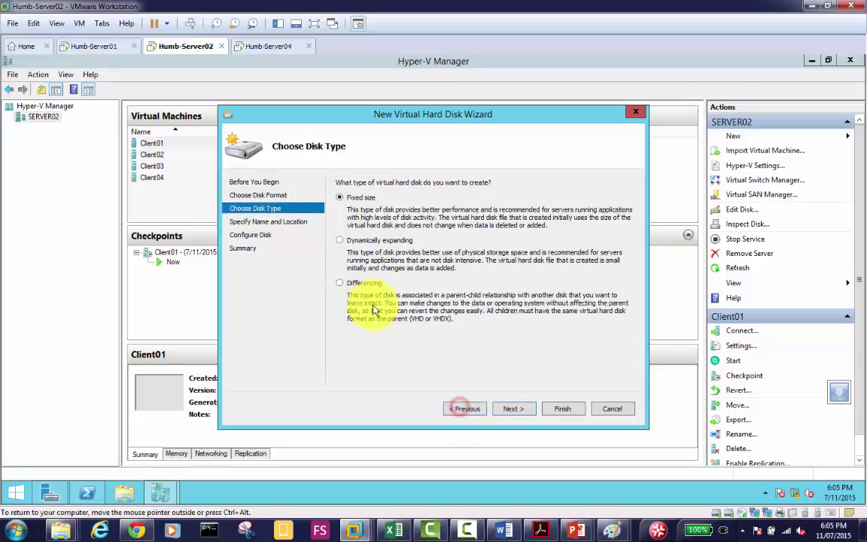
left_click(361, 242)
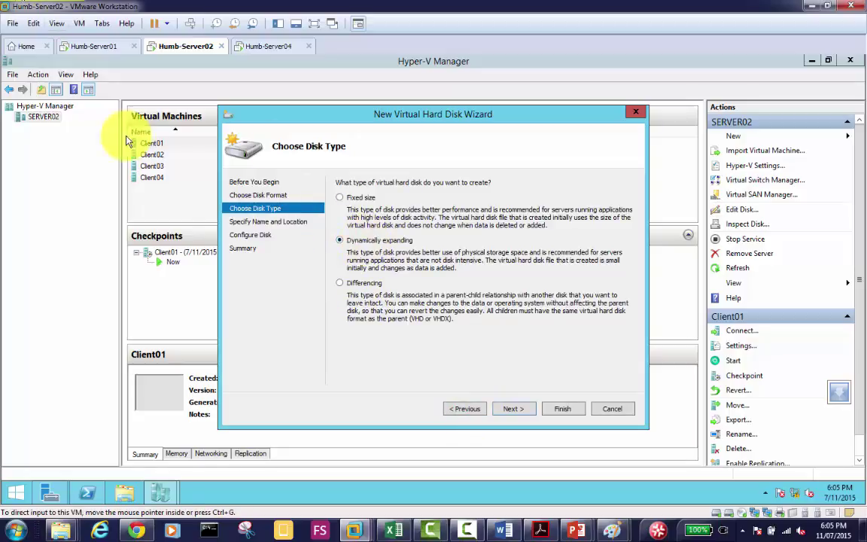
Step: Choose Differencing as the disk type and rename the disk to DiffDisk01, keeping the .vhdx extension
left_click(355, 285)
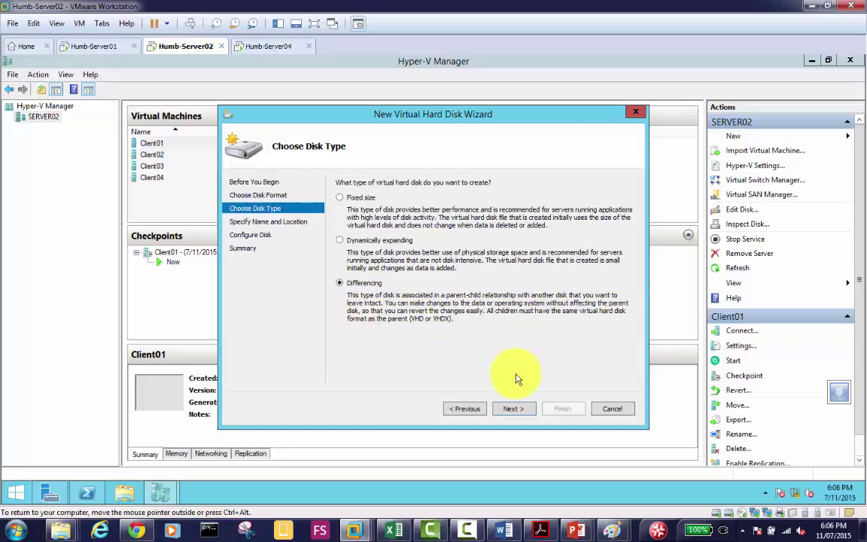
left_click(519, 405)
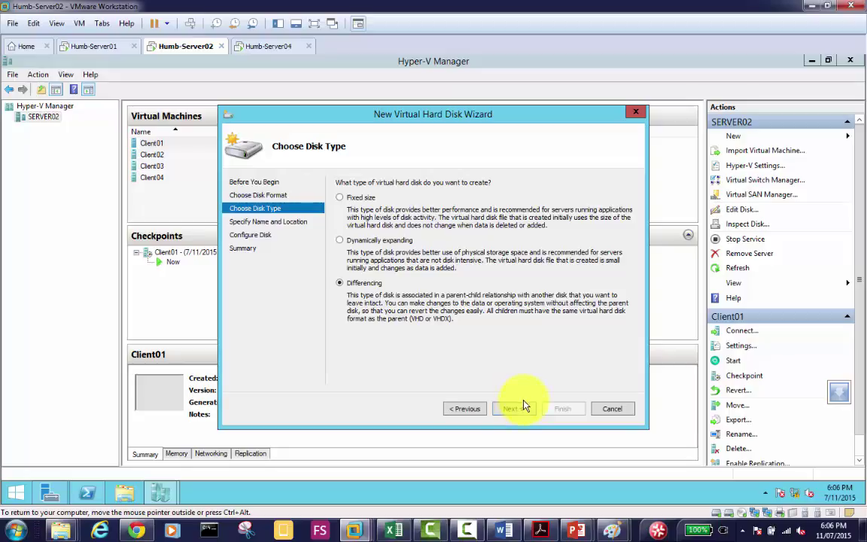
left_click(513, 410)
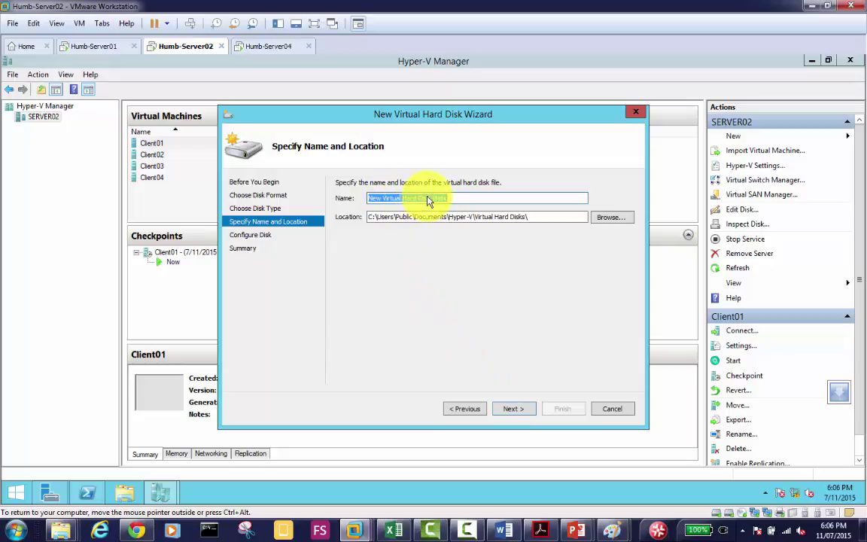
left_click_drag(427, 198, 363, 197)
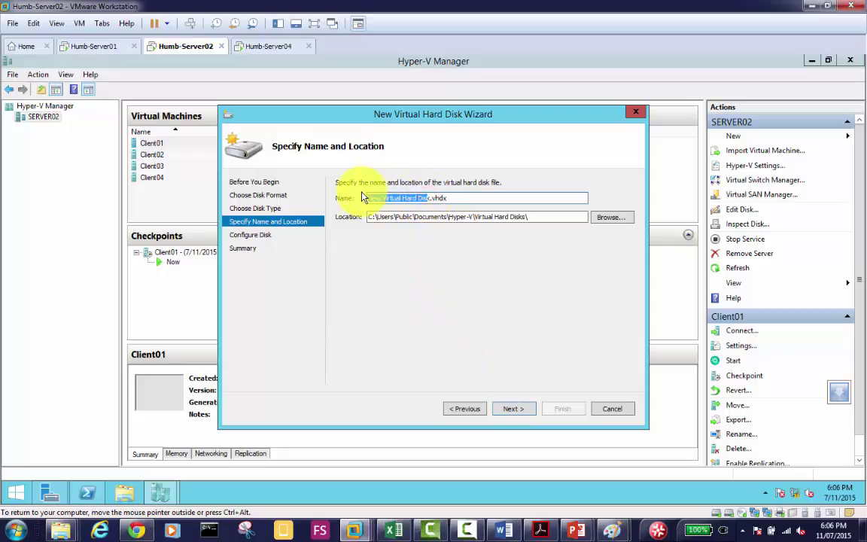
key("BackSpace")
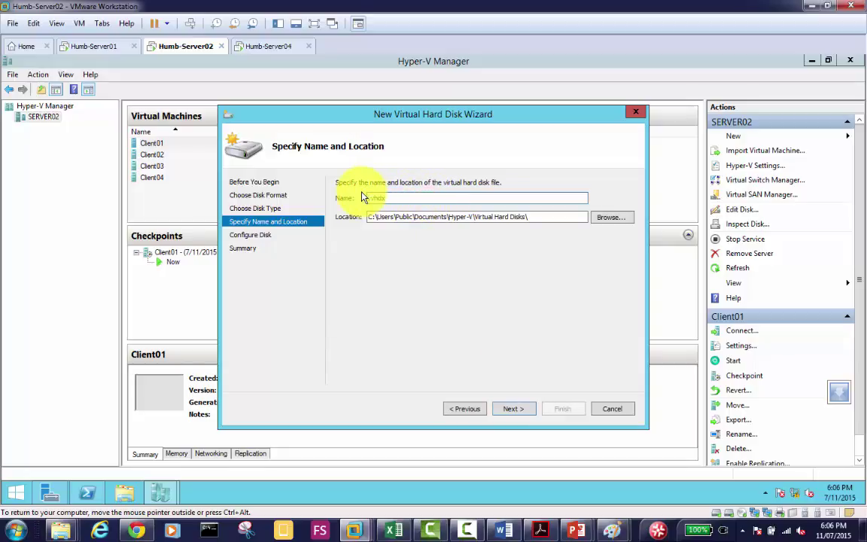
type("DiffDisk01.vhdx")
left_click(512, 408)
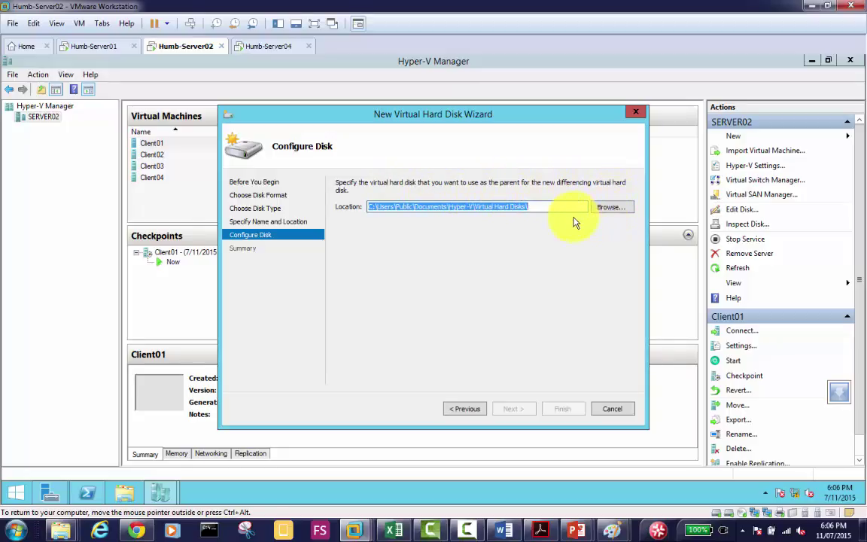
Step: Pick Client01.vhdx as the parent disk, review the summary, and finish creating DiffDisk01.vhdx
left_click(608, 208)
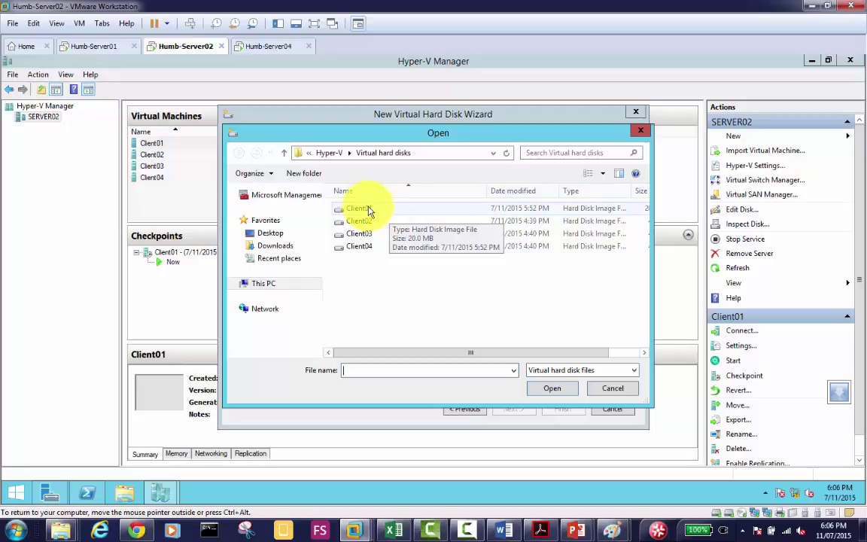
double_click(368, 208)
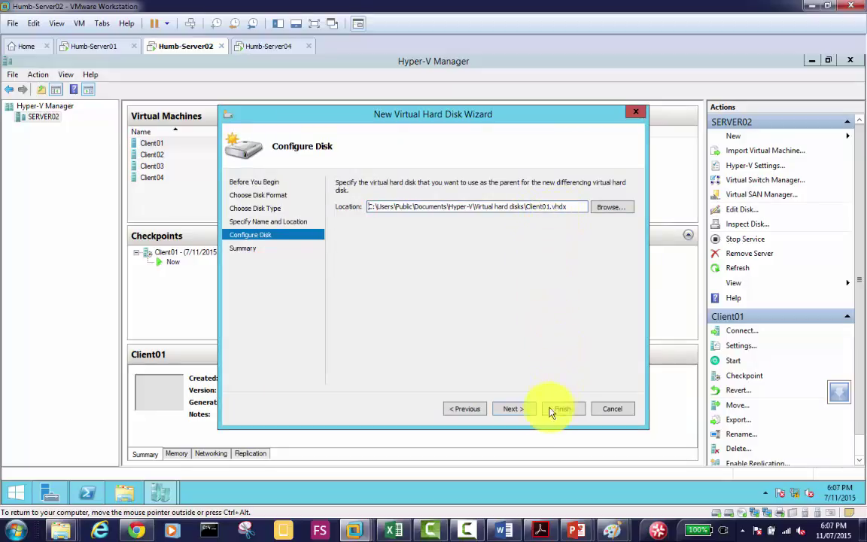
left_click(514, 410)
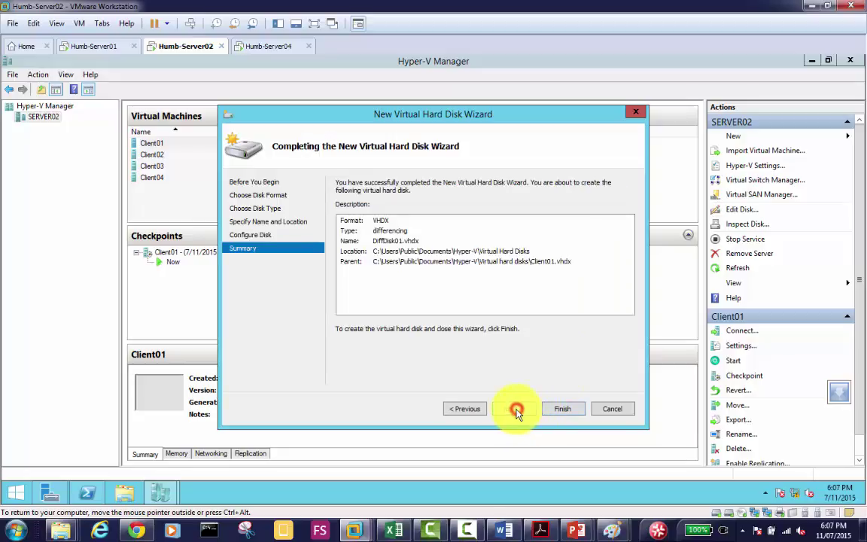
left_click(557, 409)
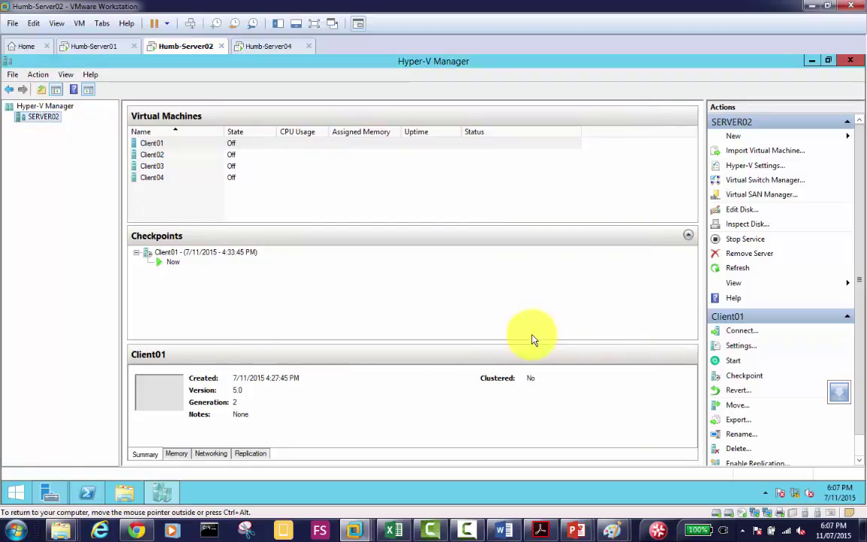
left_click(155, 144)
right_click(157, 143)
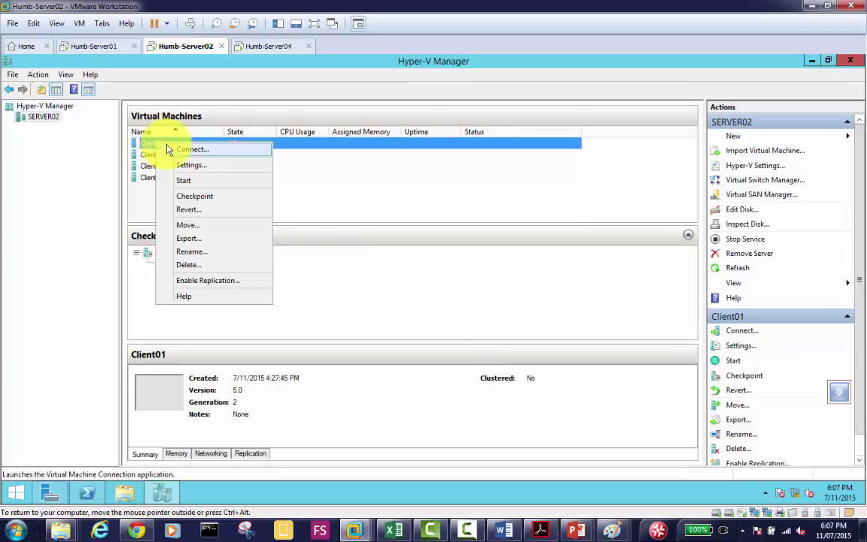
left_click(188, 150)
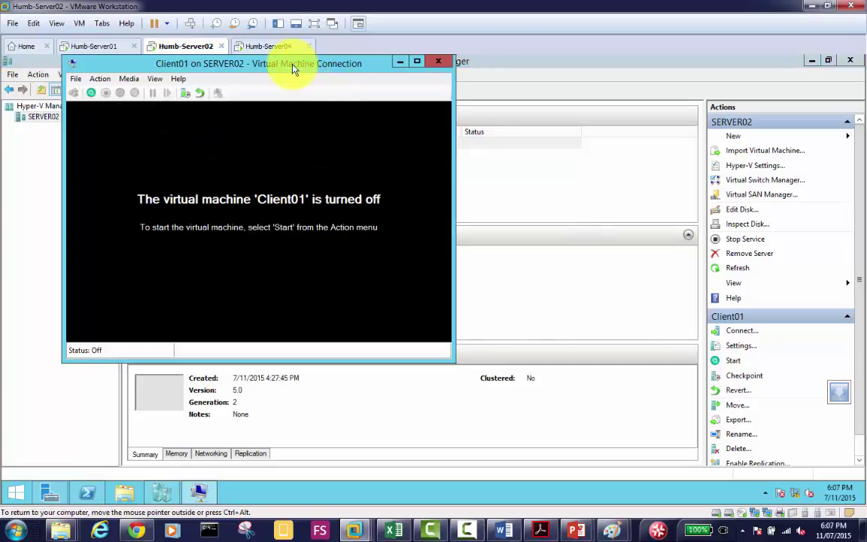
left_click(438, 62)
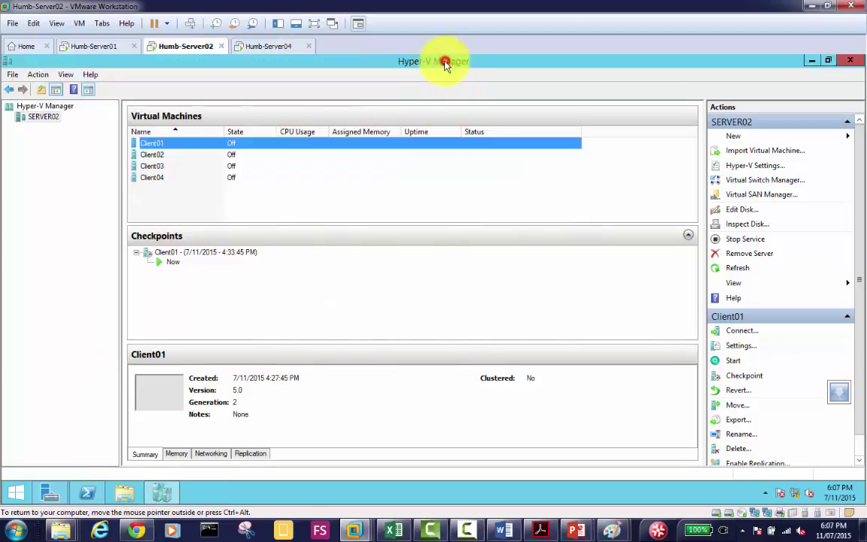
right_click(160, 143)
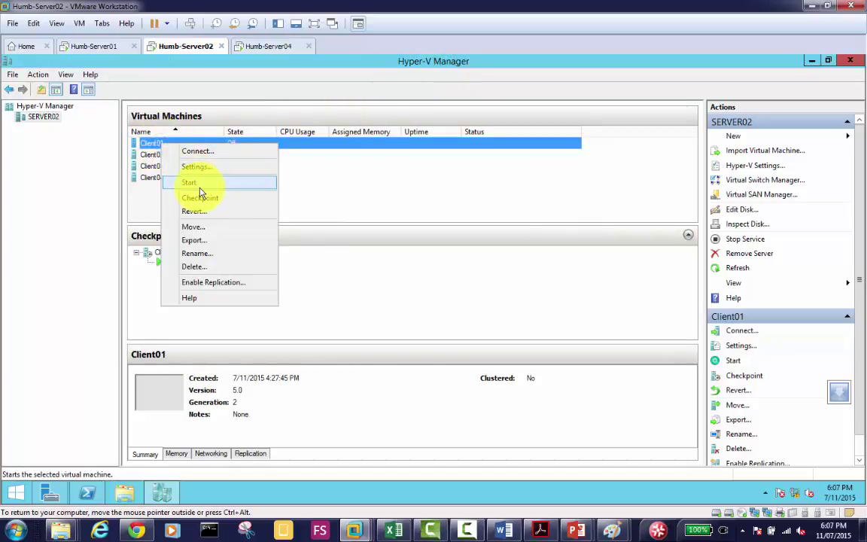
left_click(457, 200)
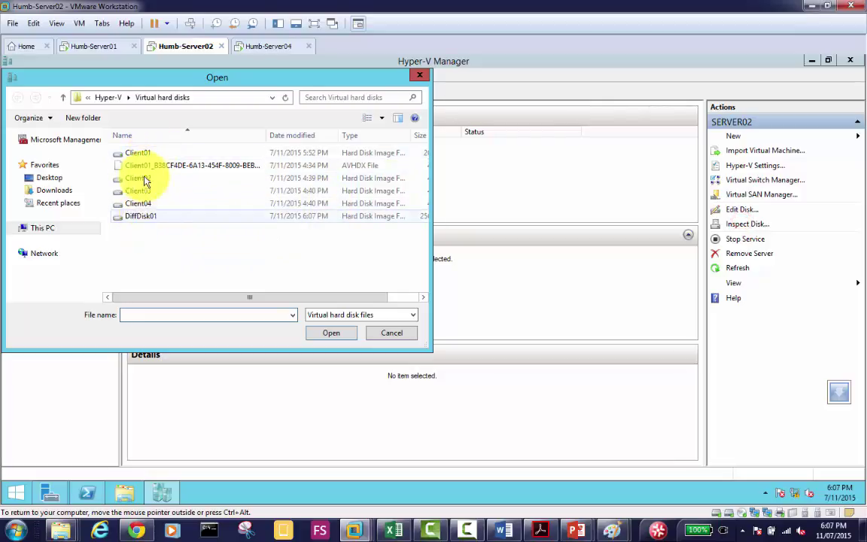
double_click(139, 153)
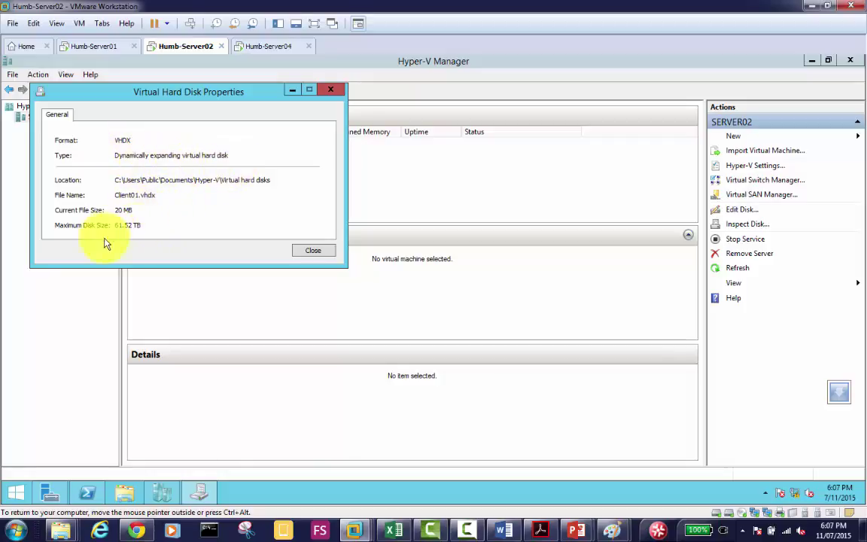
left_click(305, 254)
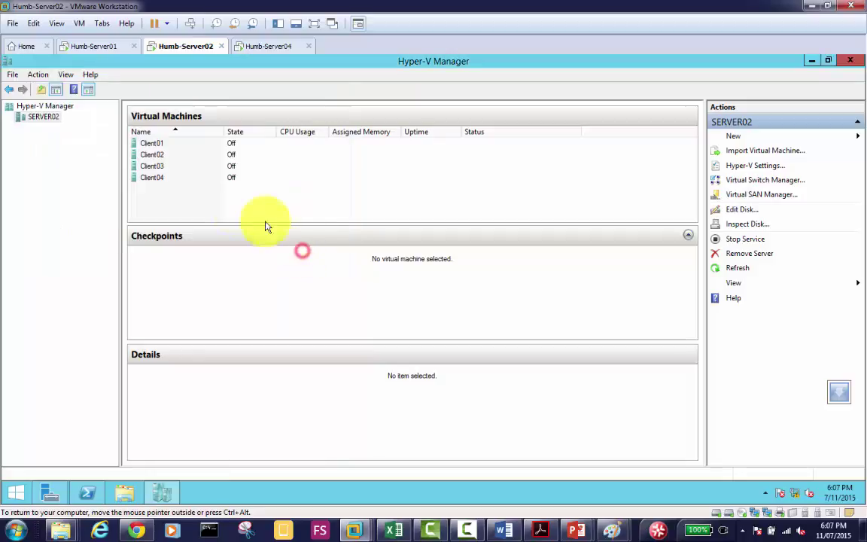
Step: Confirm in Client01's settings that its hard drive is attached to the physical disk
right_click(151, 144)
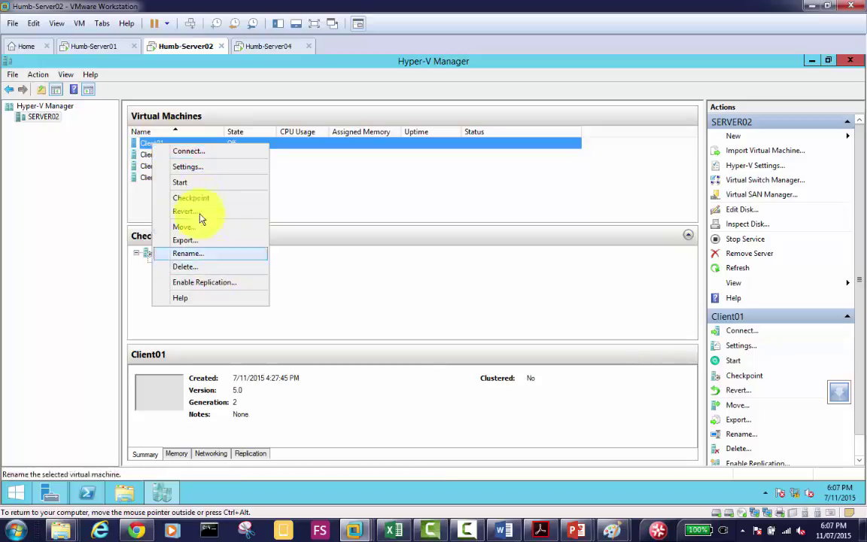
left_click(195, 171)
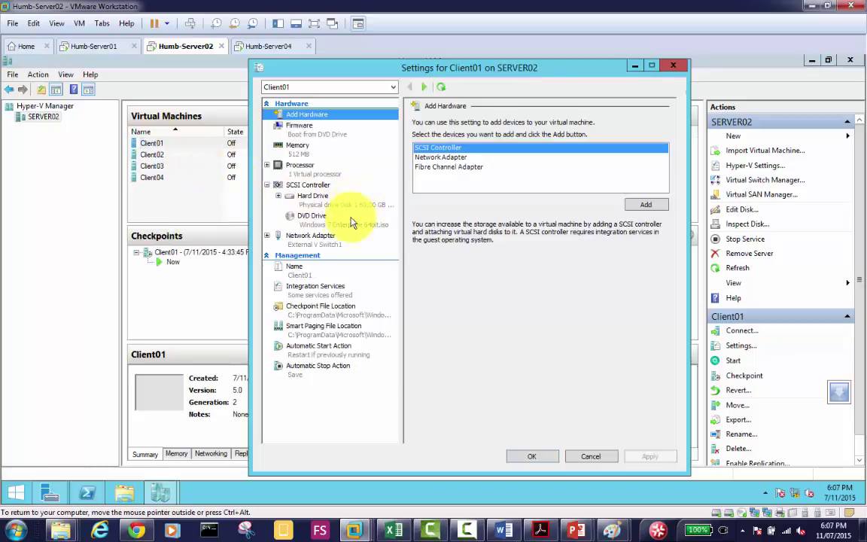
left_click(312, 200)
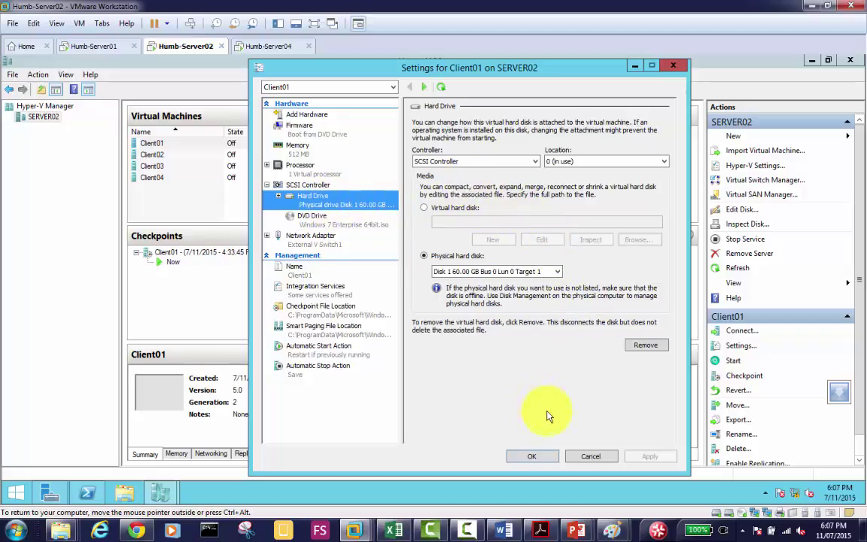
left_click(532, 457)
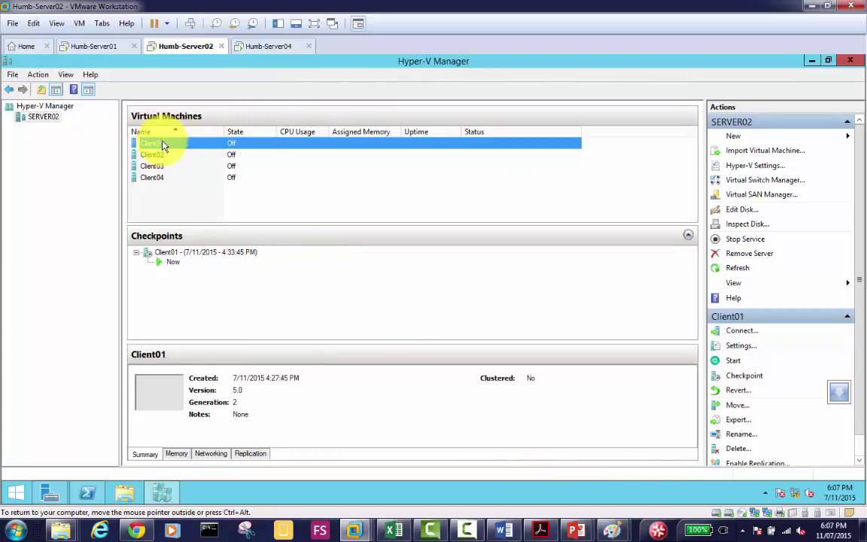
Step: Open a connection window to Client01 and start the virtual machine
right_click(163, 144)
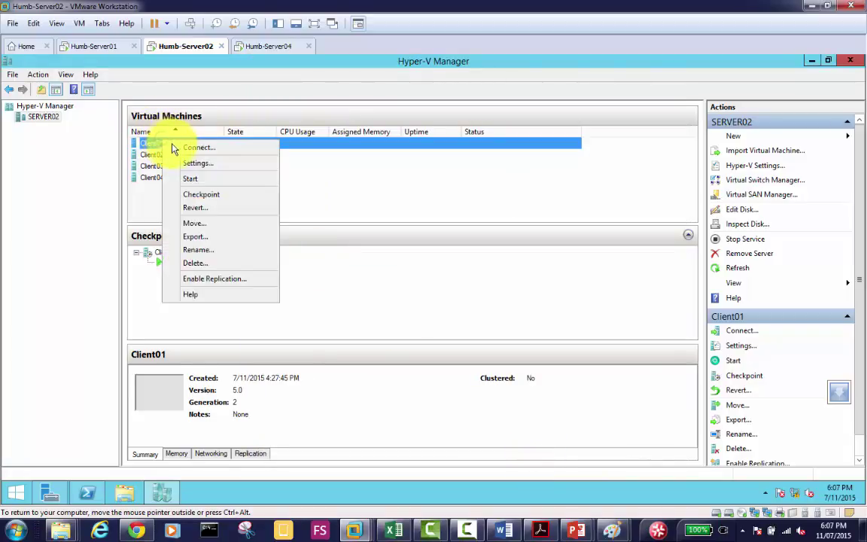
left_click(179, 147)
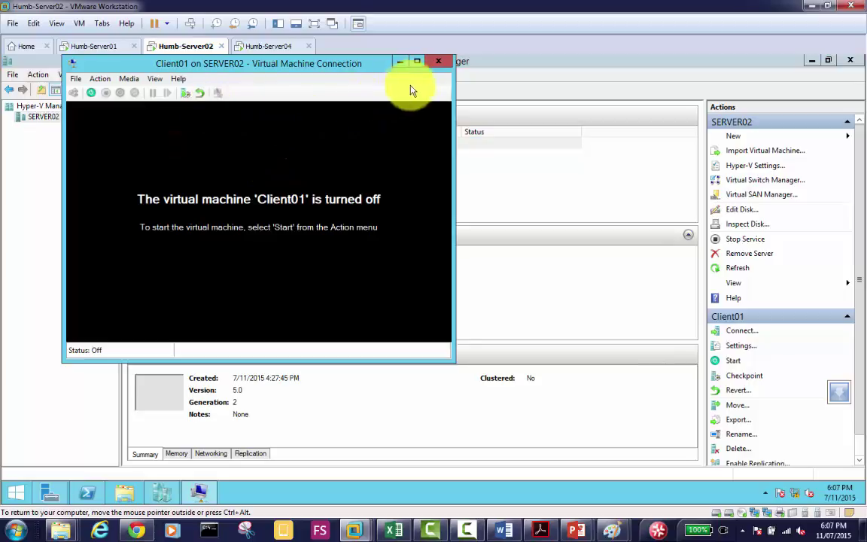
left_click(91, 93)
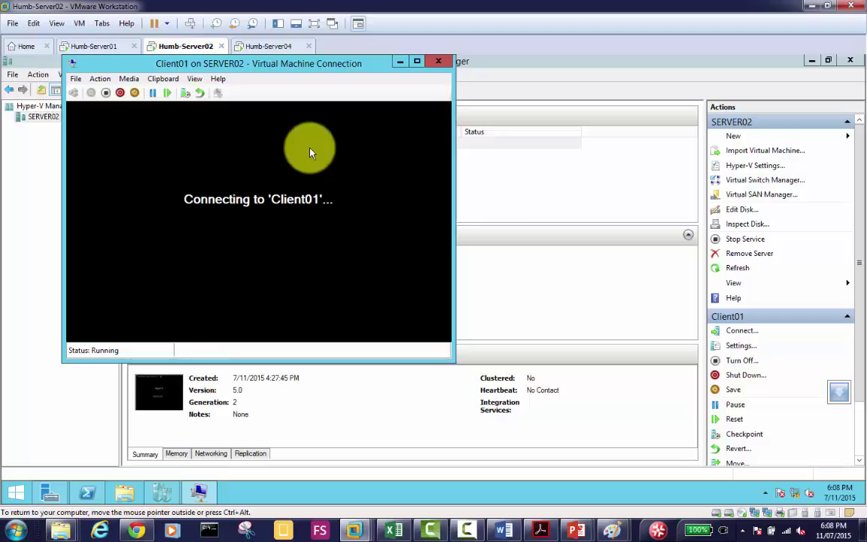
left_click(55, 529)
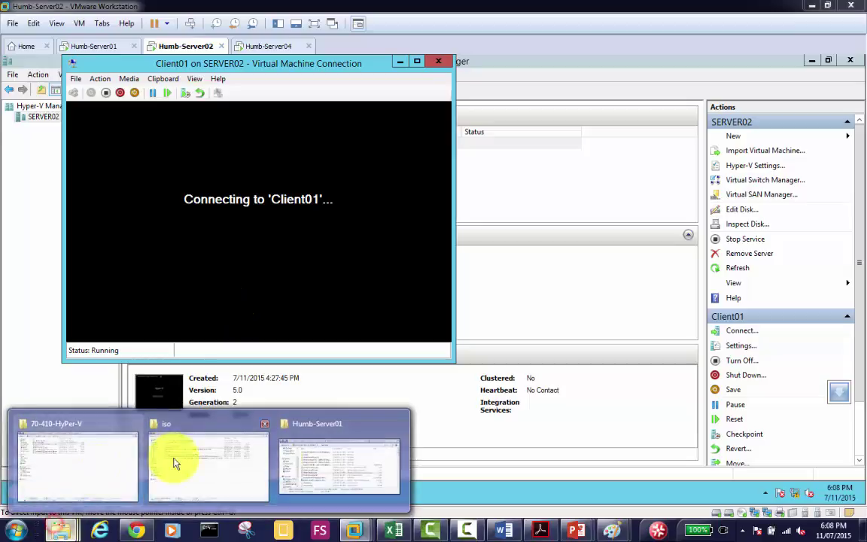
Step: In Explorer, go from the iso folder to EDU, into ACADEMIES\Humb_Stuff\MSI-102, then back to ACADEMIES
left_click(189, 464)
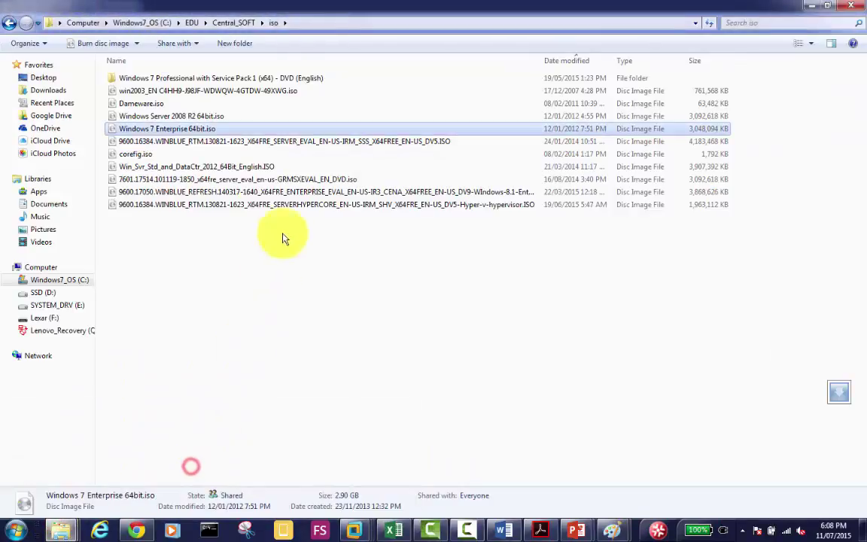
left_click(194, 23)
double_click(146, 80)
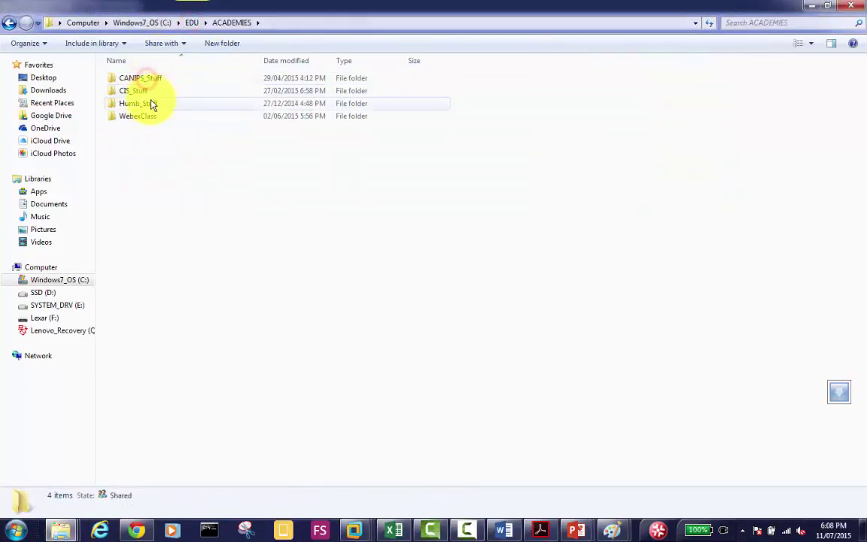
double_click(151, 106)
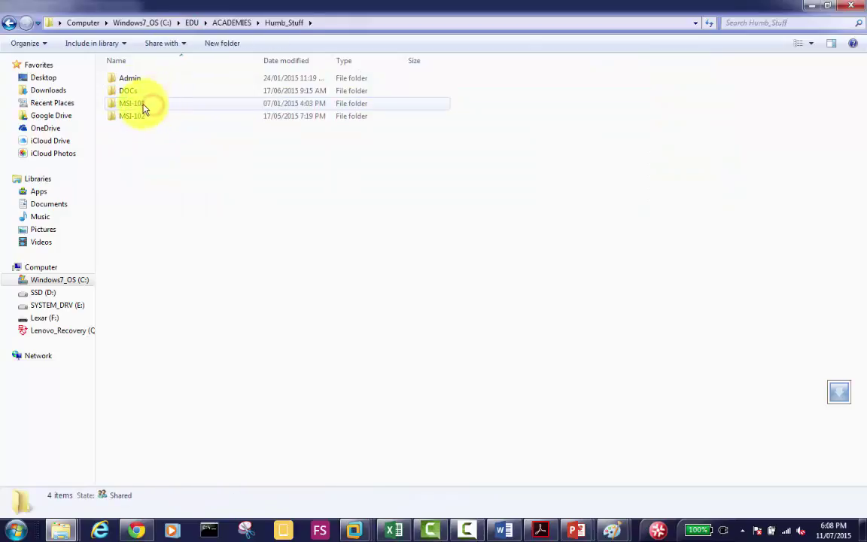
double_click(140, 115)
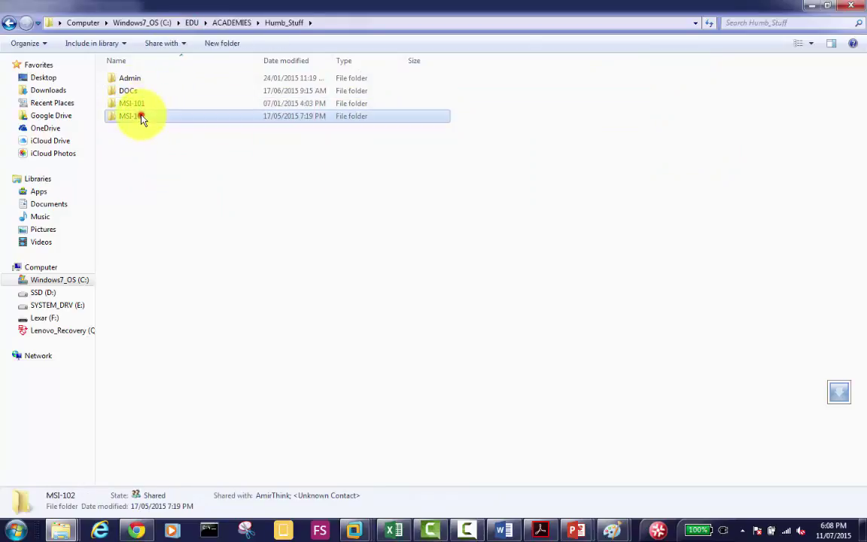
left_click(227, 24)
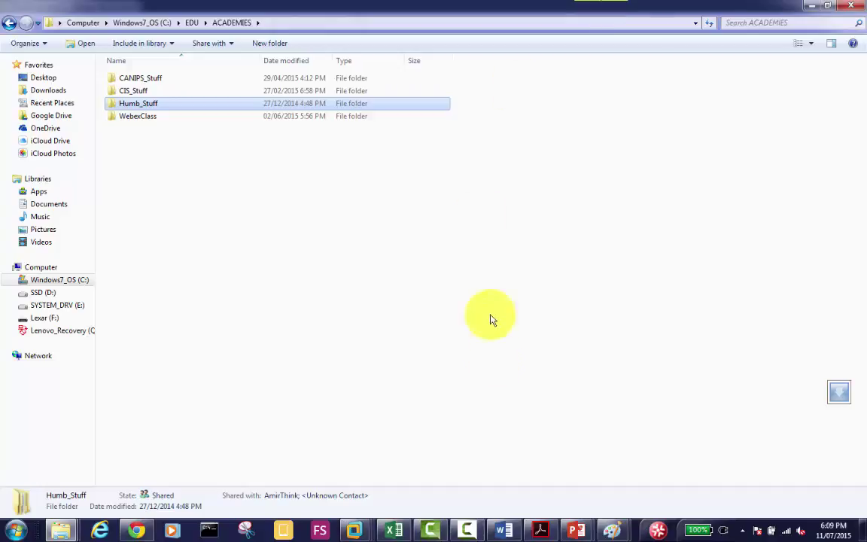
left_click(540, 530)
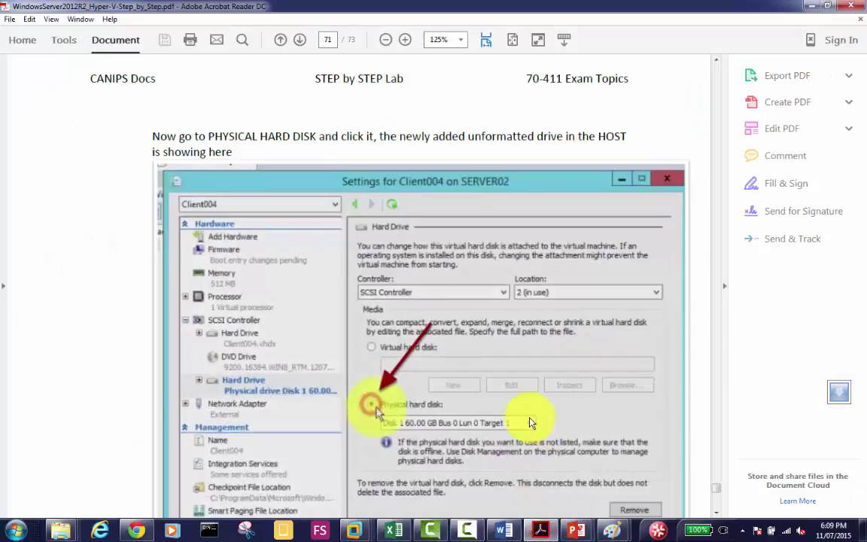
scroll(624, 361, "up", 3)
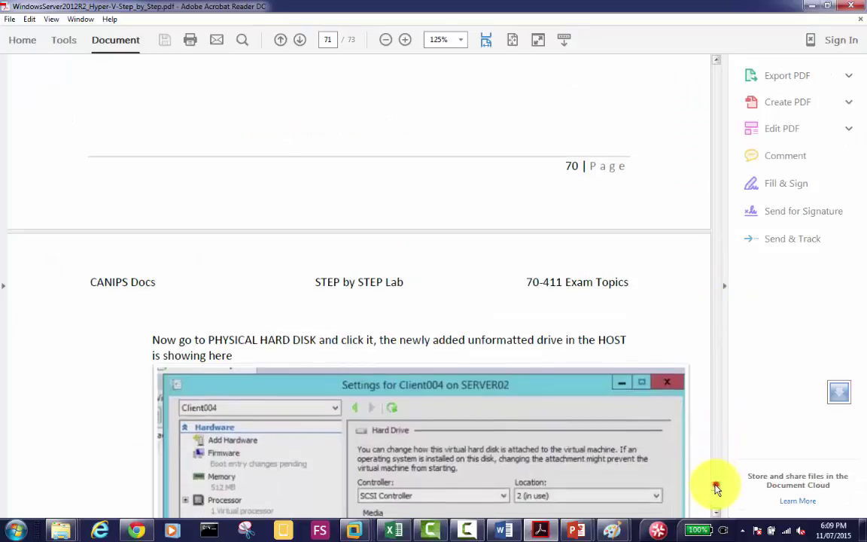
left_click_drag(716, 485, 719, 90)
left_click_drag(719, 75, 714, 70)
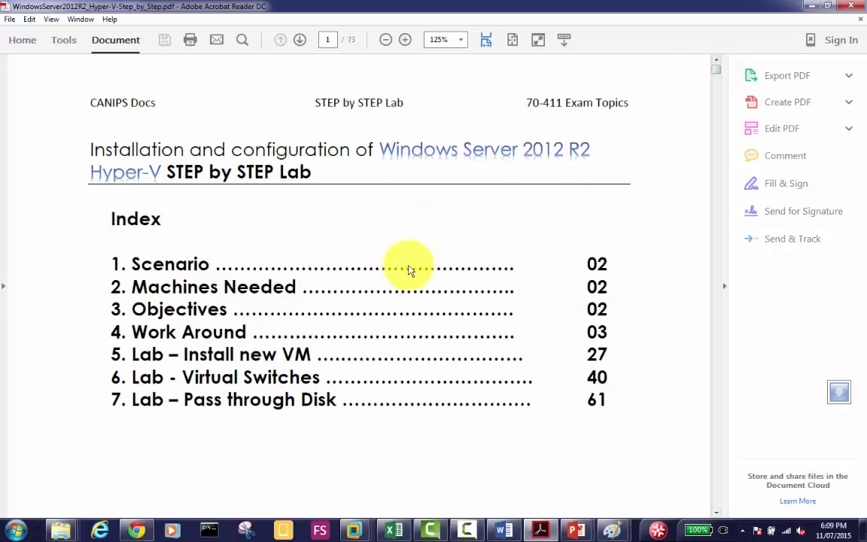
scroll(406, 270, "down", 1)
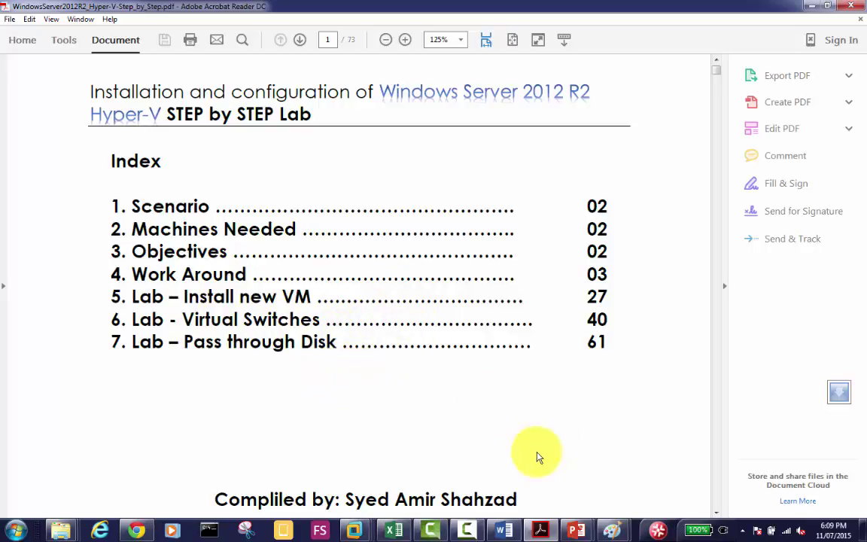
scroll(528, 445, "down", 10)
scroll(528, 449, "down", 12)
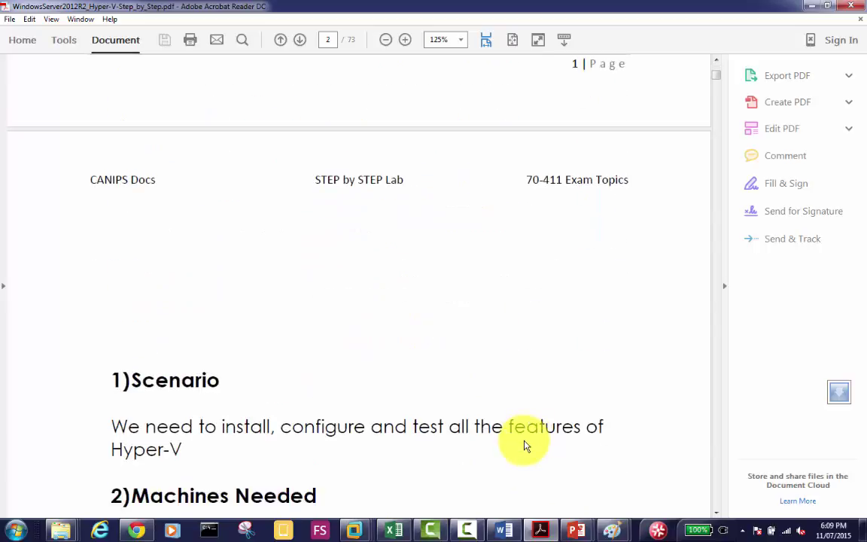
scroll(532, 425, "down", 3)
scroll(532, 420, "down", 12)
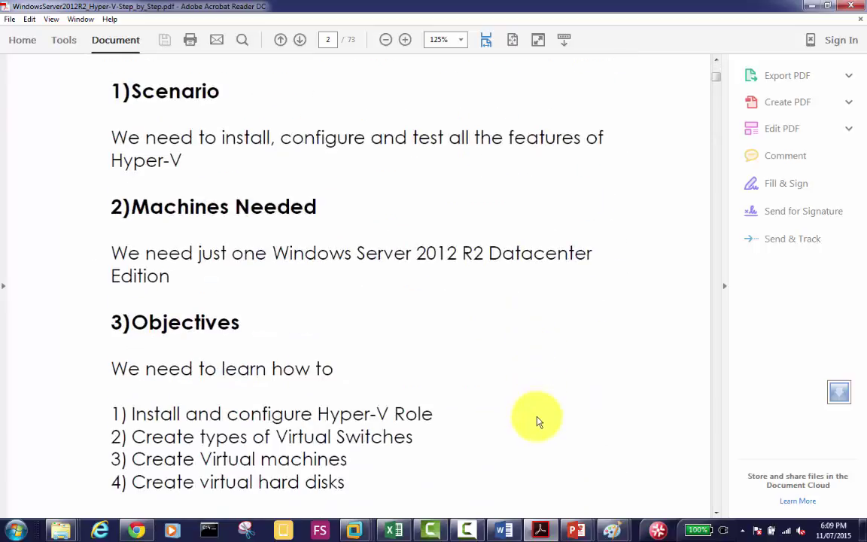
scroll(538, 418, "up", 5)
scroll(545, 410, "up", 20)
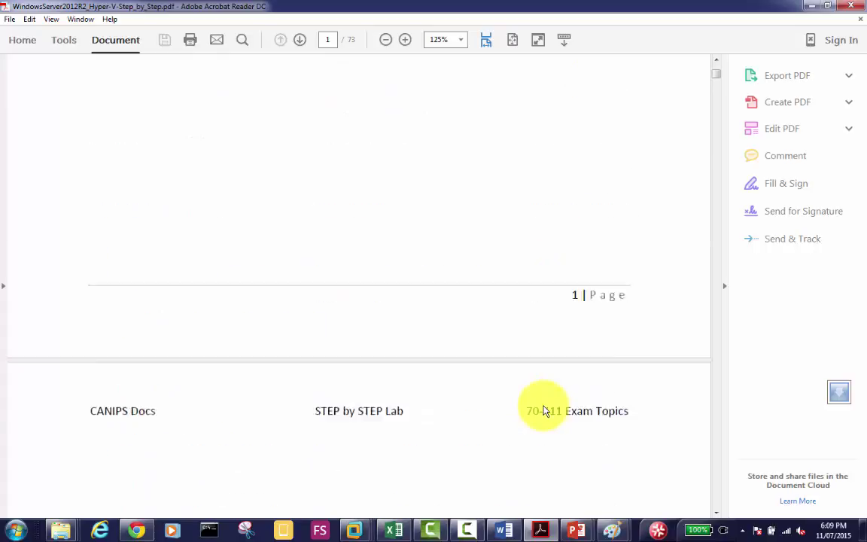
scroll(545, 411, "up", 1)
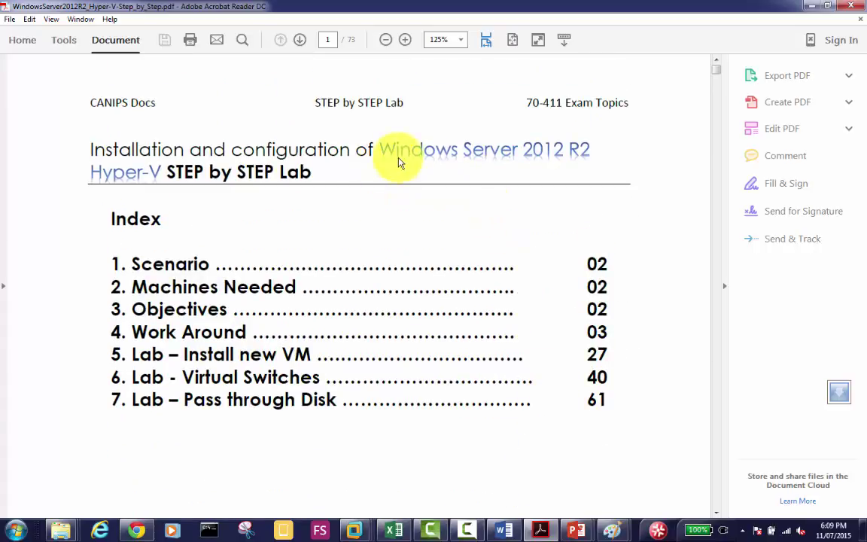
left_click(810, 5)
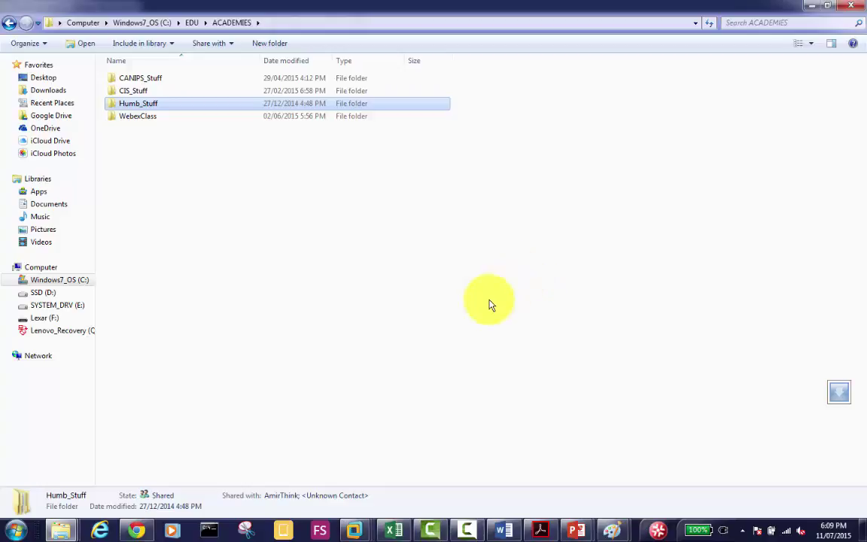
left_click(449, 533)
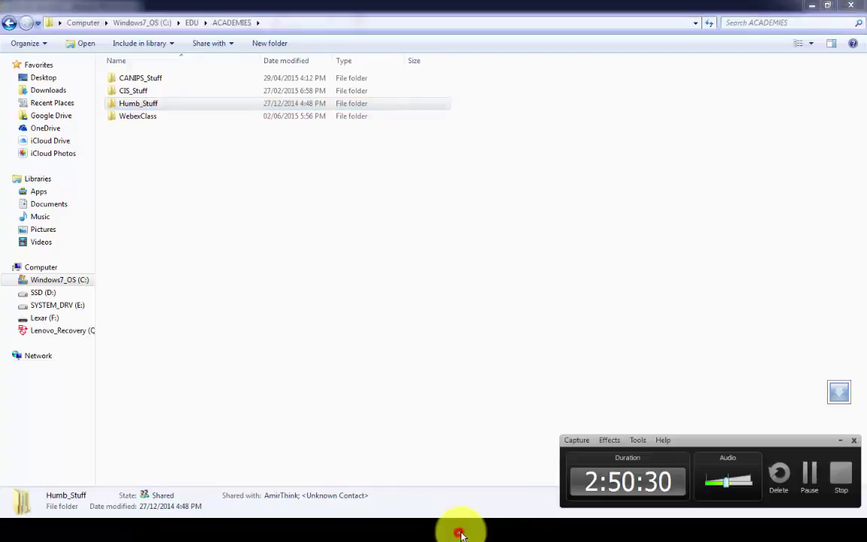